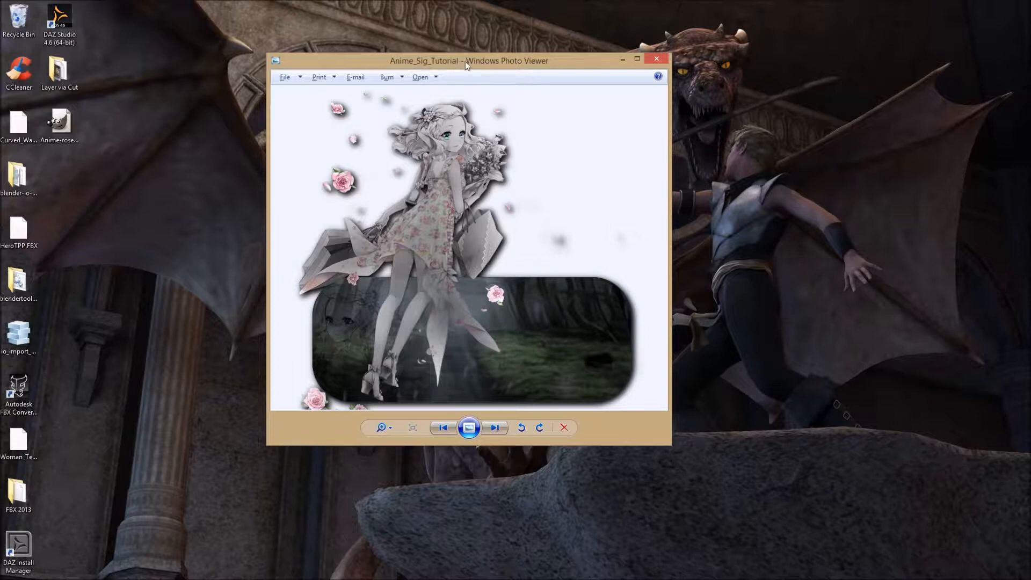
left_click_drag(472, 62, 495, 69)
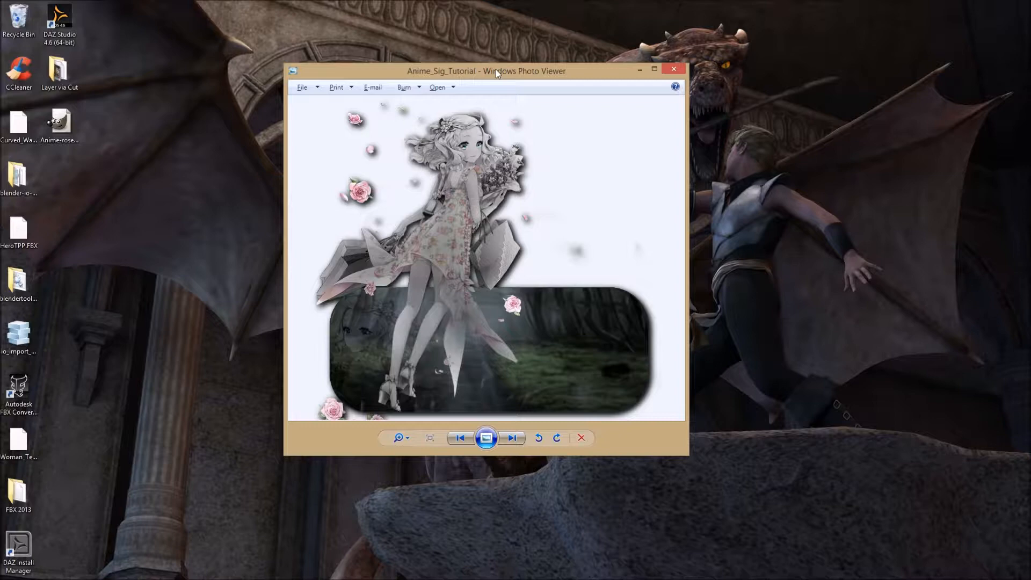
left_click_drag(511, 71, 507, 75)
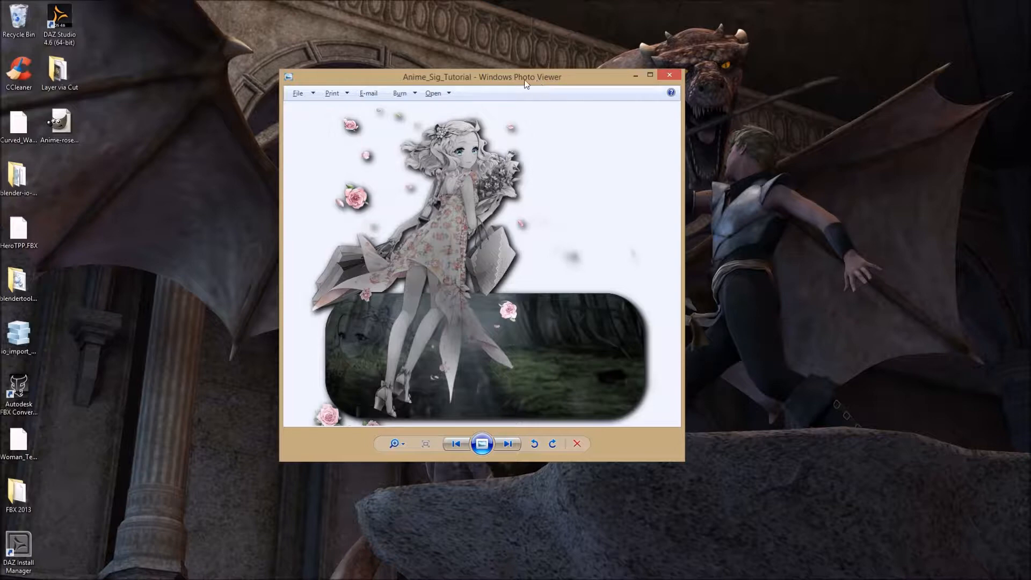
left_click_drag(525, 81, 537, 79)
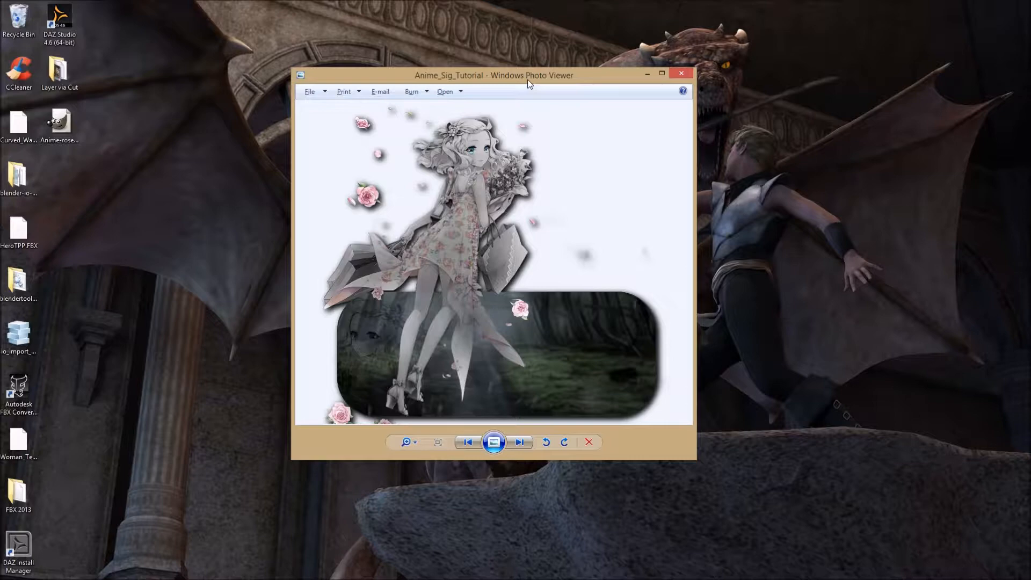
- Switch to the Anime_0Sig_02 folder in File Explorer to view the signature's source images
key("alt+Tab")
key("alt+Tab")
key("alt+Tab")
key("alt+Tab")
key("alt+Tab")
key("alt+Tab")
key("alt+Tab")
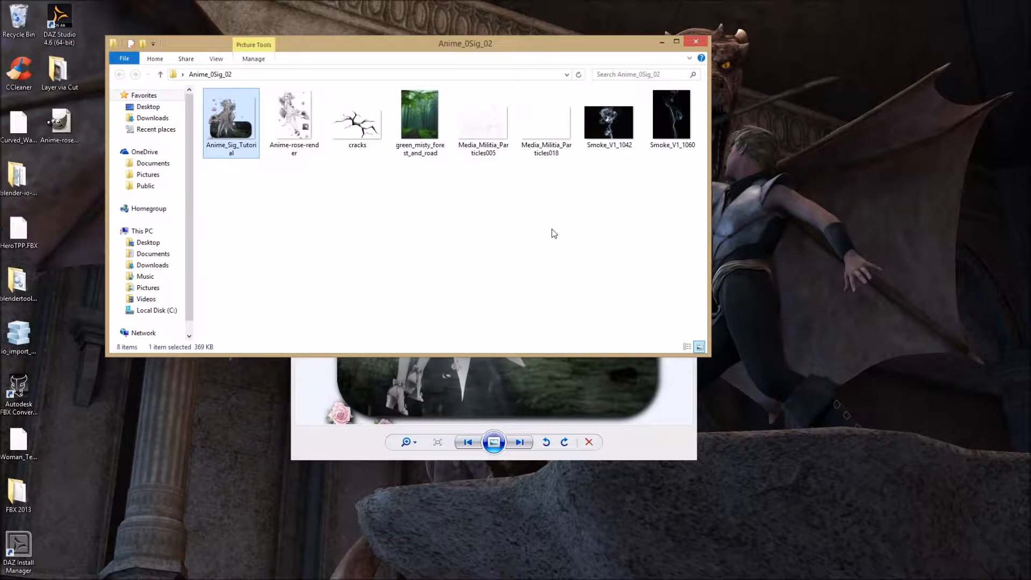
- Switch to Chrome and load gimp.org
key("alt+Tab")
key("alt+Tab")
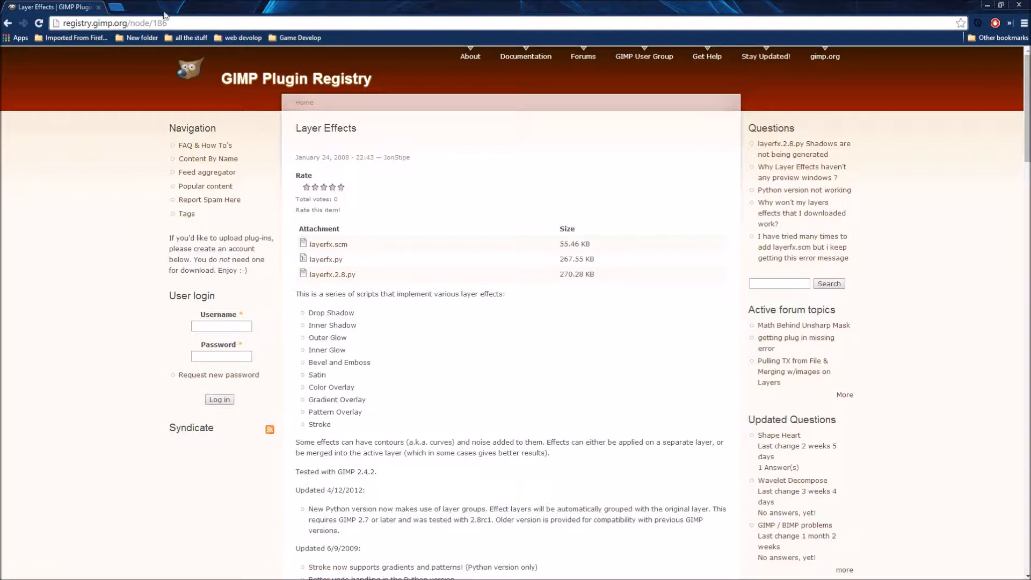
left_click(116, 6)
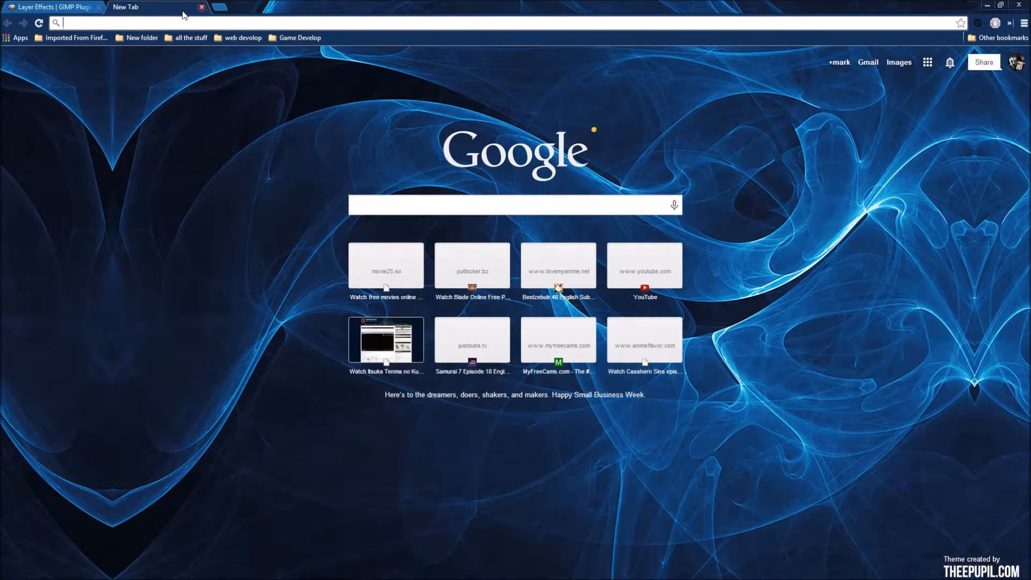
left_click(202, 8)
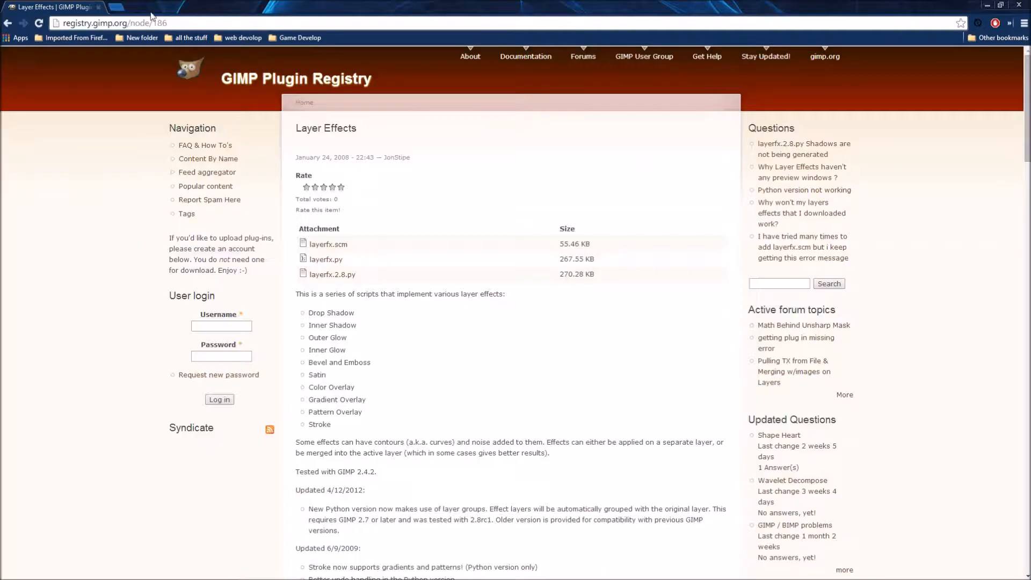
left_click(190, 23)
type("gimp.org")
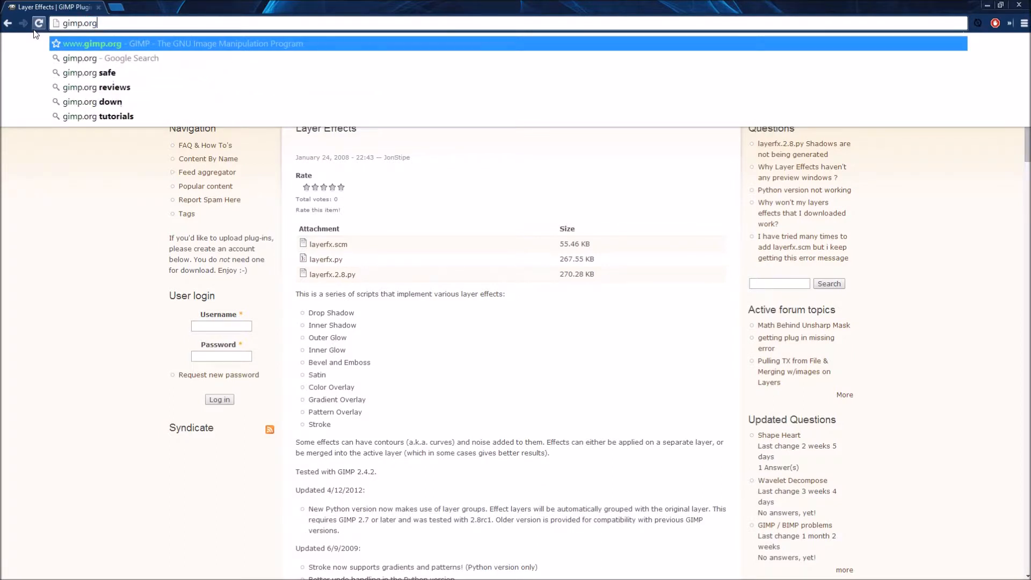
key("Return")
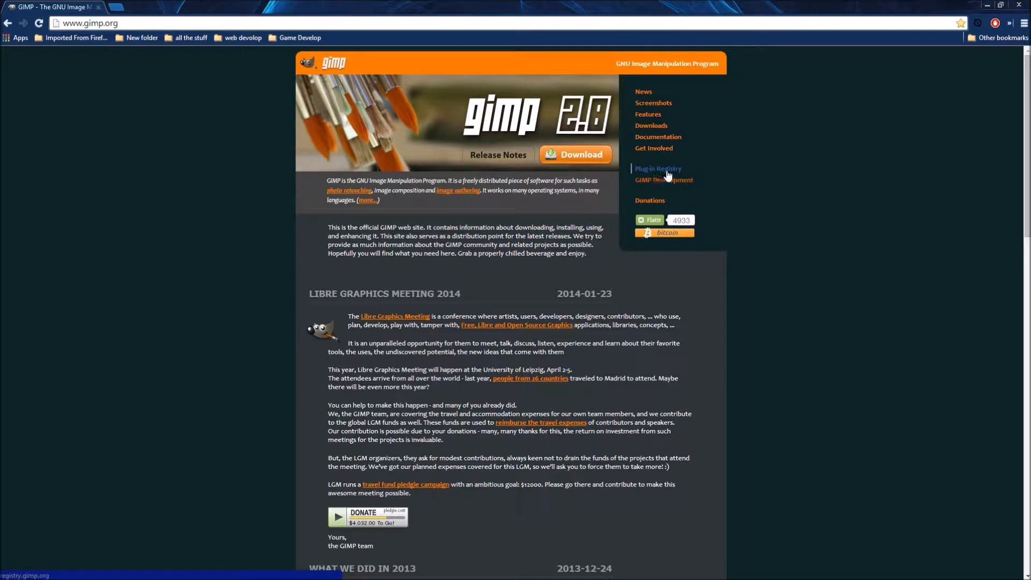
- Open the Layer Effects script page from the popular content of the GIMP Plugin Registry
left_click(666, 173)
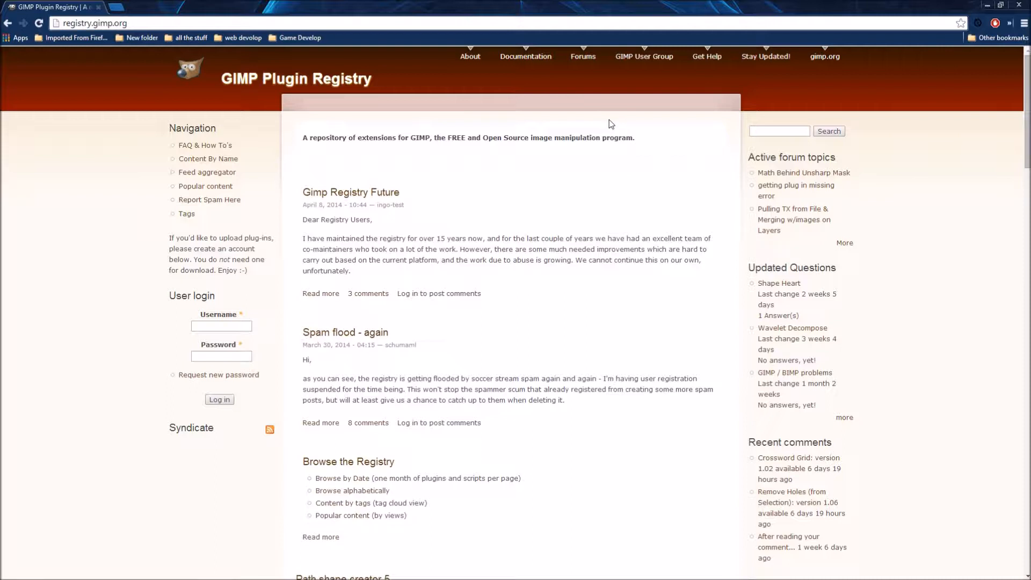
left_click(219, 187)
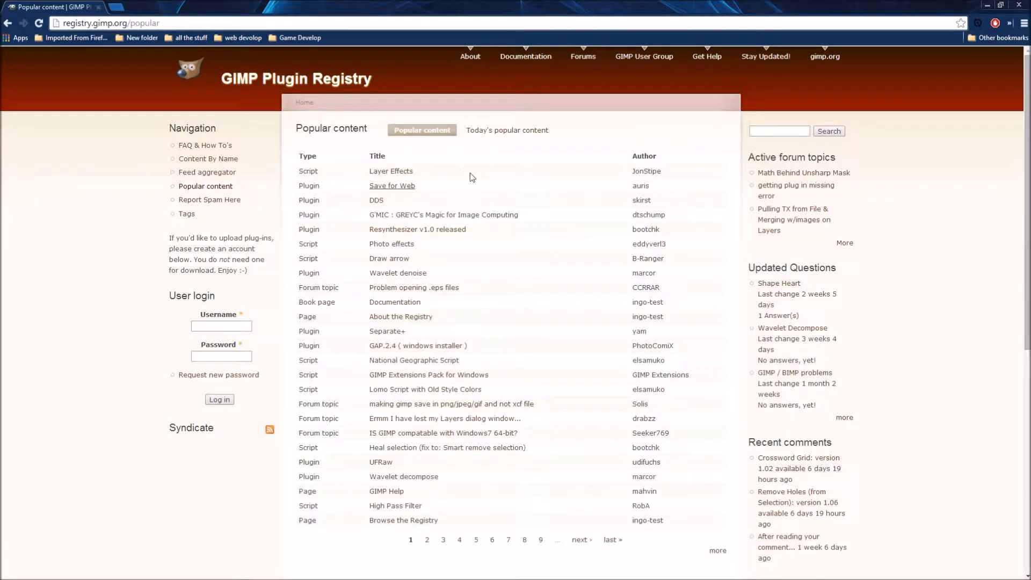
left_click(406, 172)
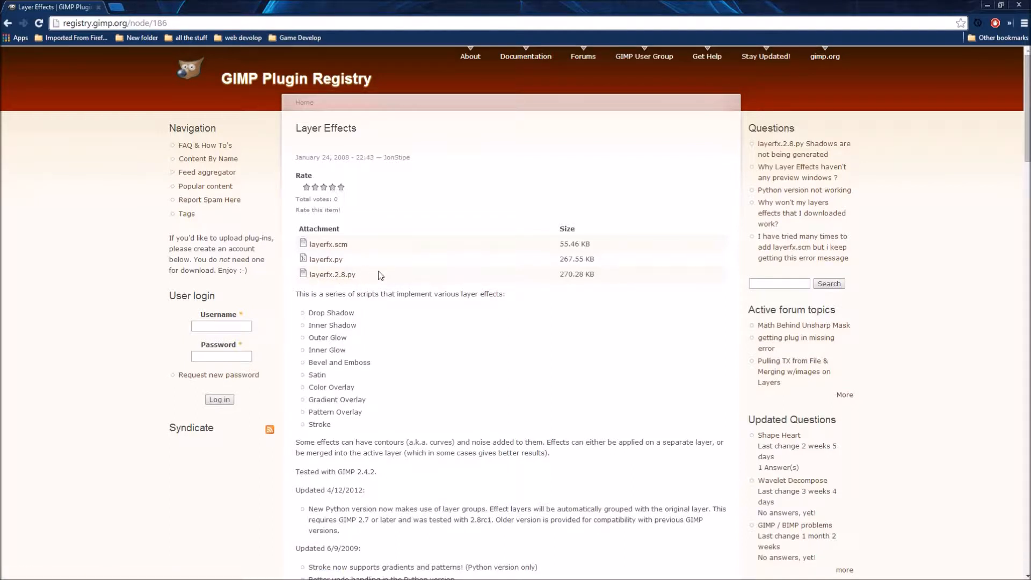
right_click(329, 274)
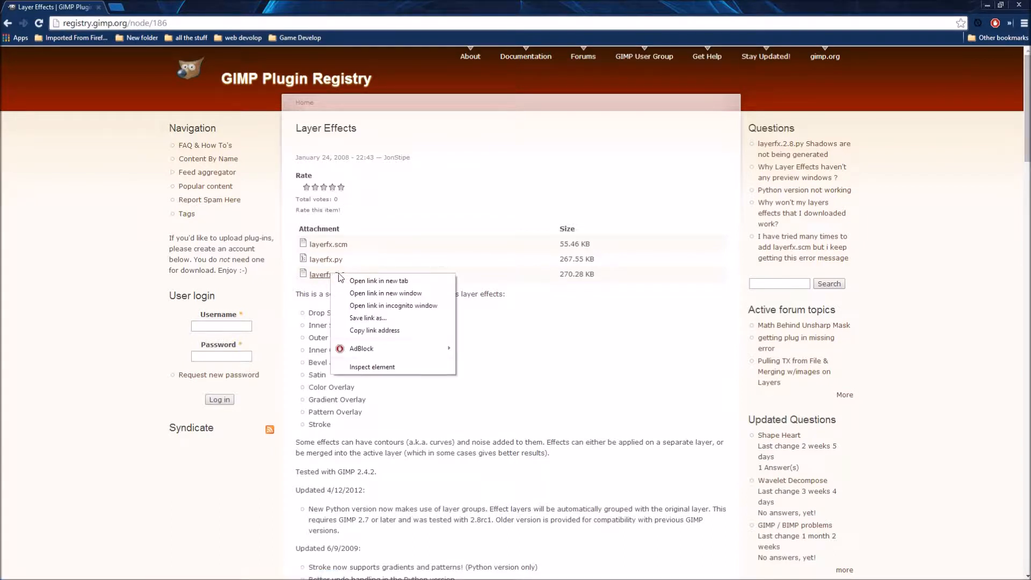
left_click(547, 345)
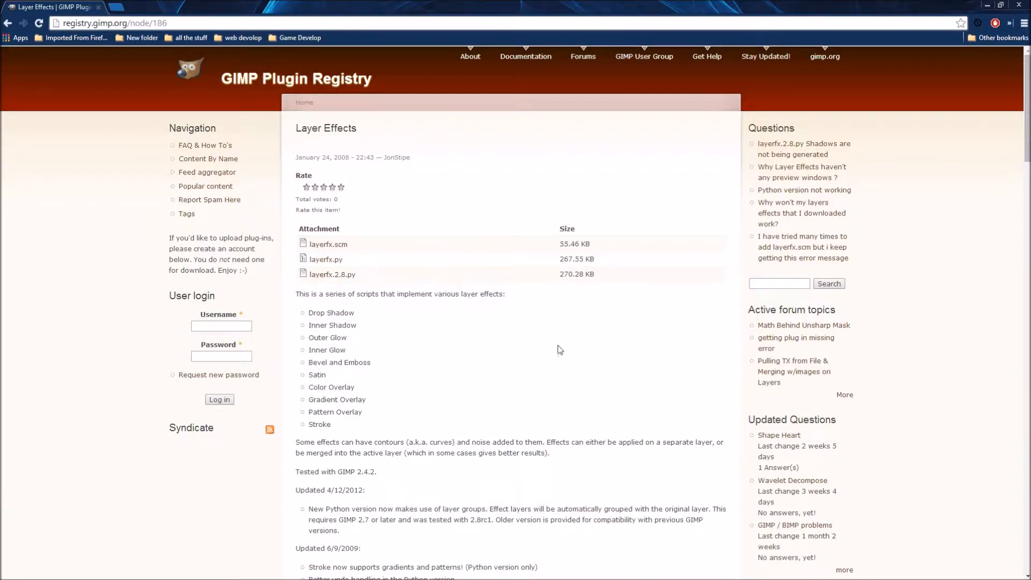
left_click(345, 276)
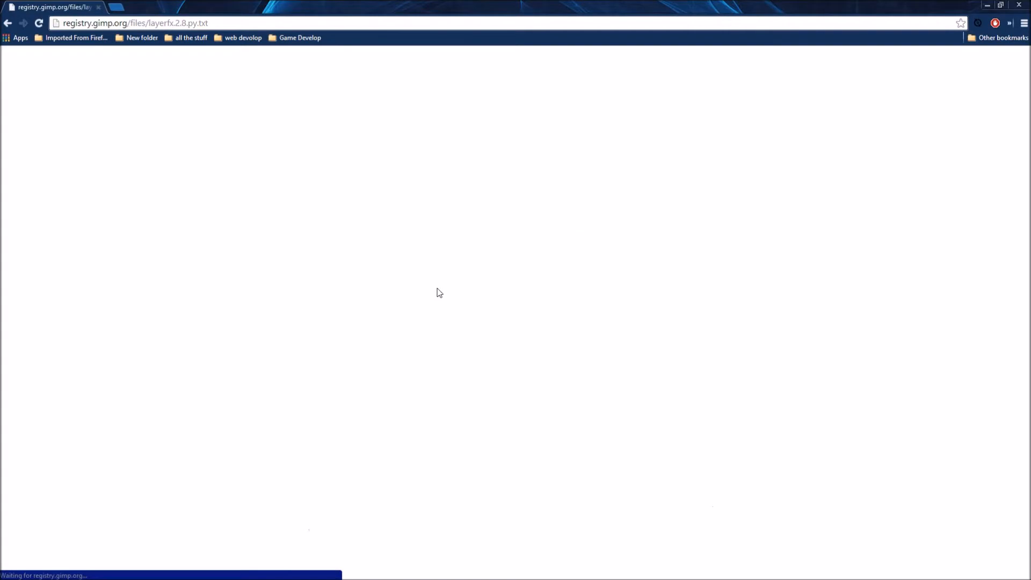
left_click(7, 24)
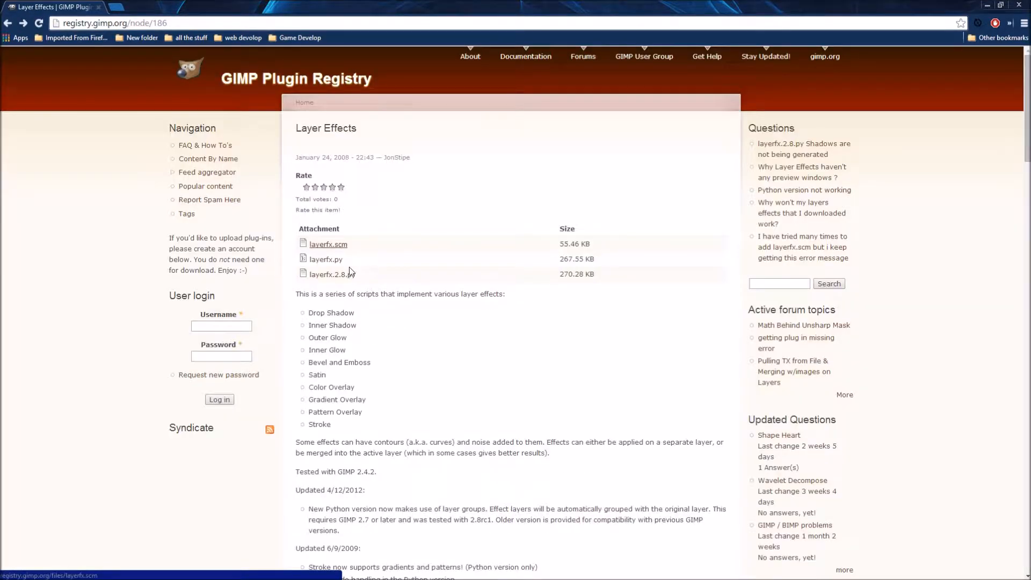
right_click(333, 275)
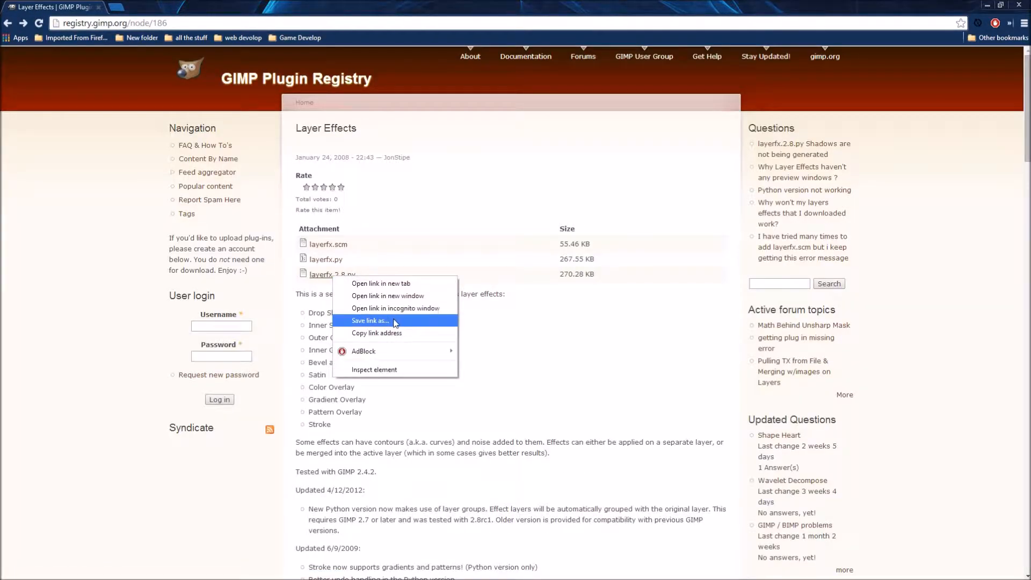
left_click(511, 336)
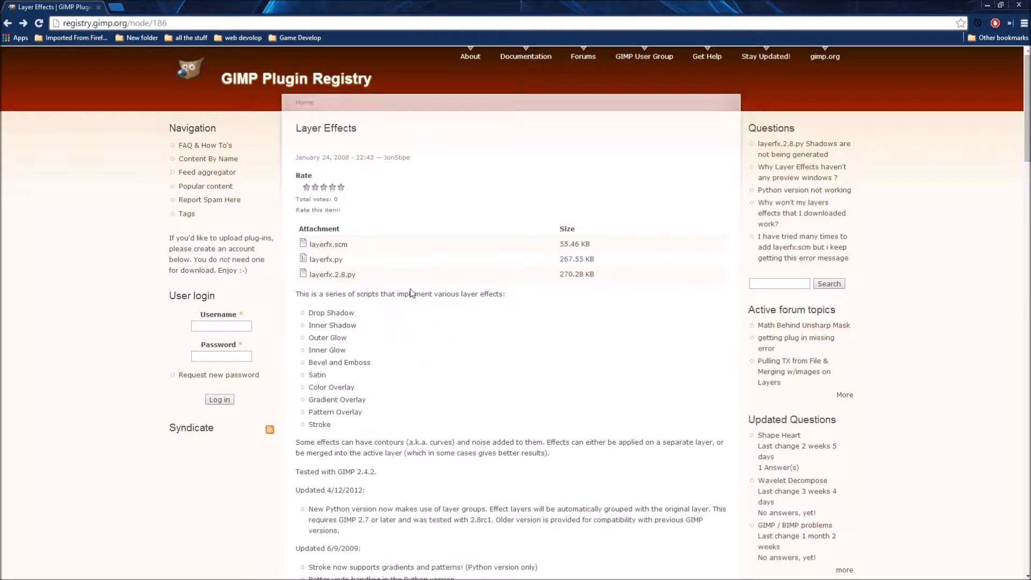
- Switch to File Explorer and browse to Program Files\GIMP 2\share\gimp\2.0 on the C: drive
mouse_move(110, 1)
left_click(76, 9)
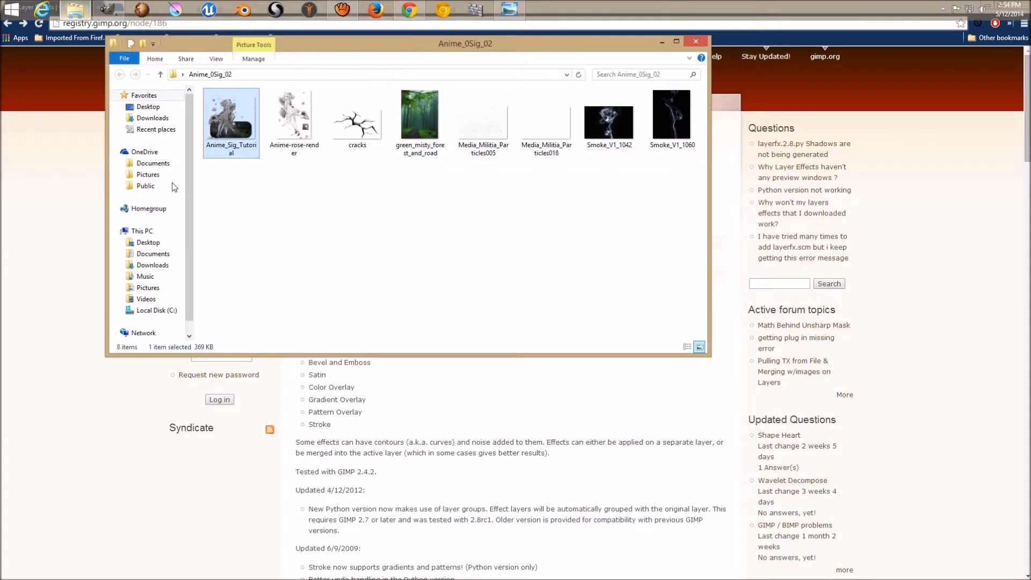
left_click(171, 310)
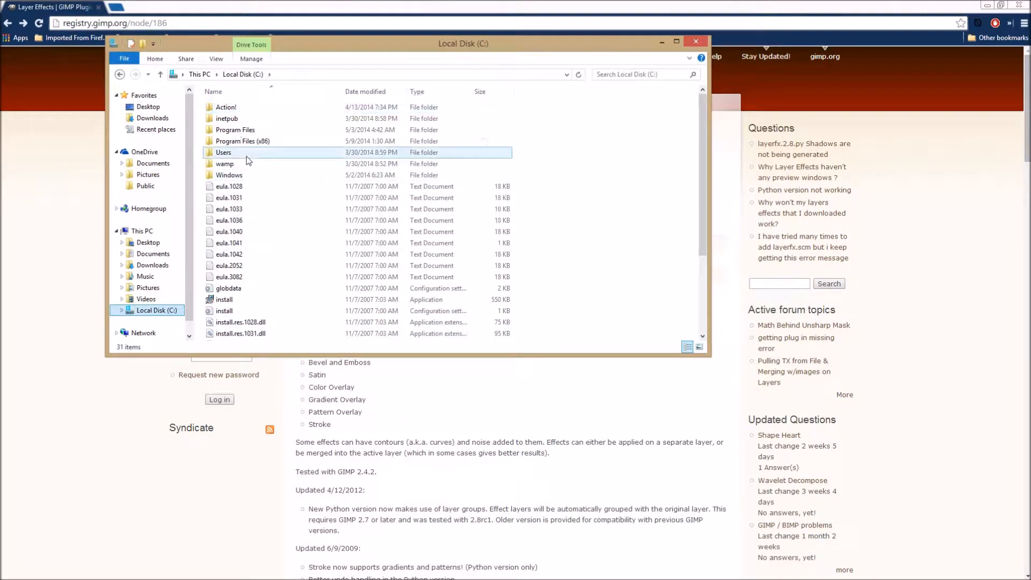
left_click(251, 130)
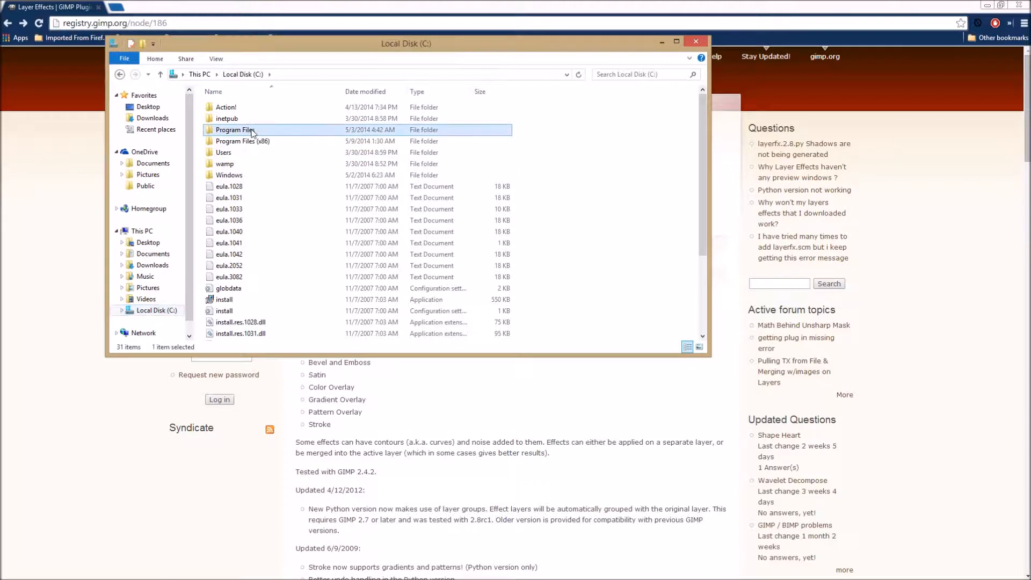
double_click(306, 136)
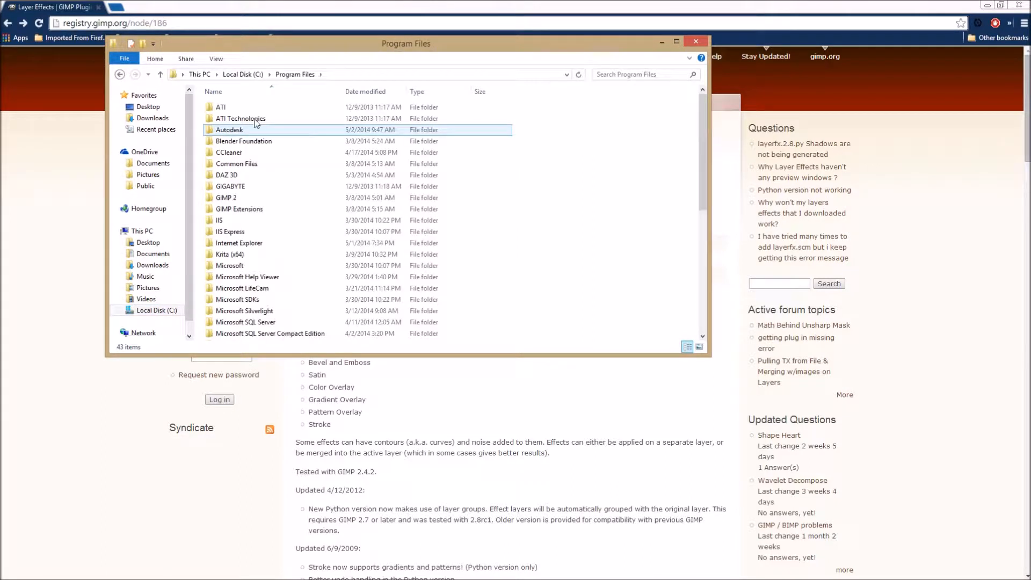
double_click(264, 199)
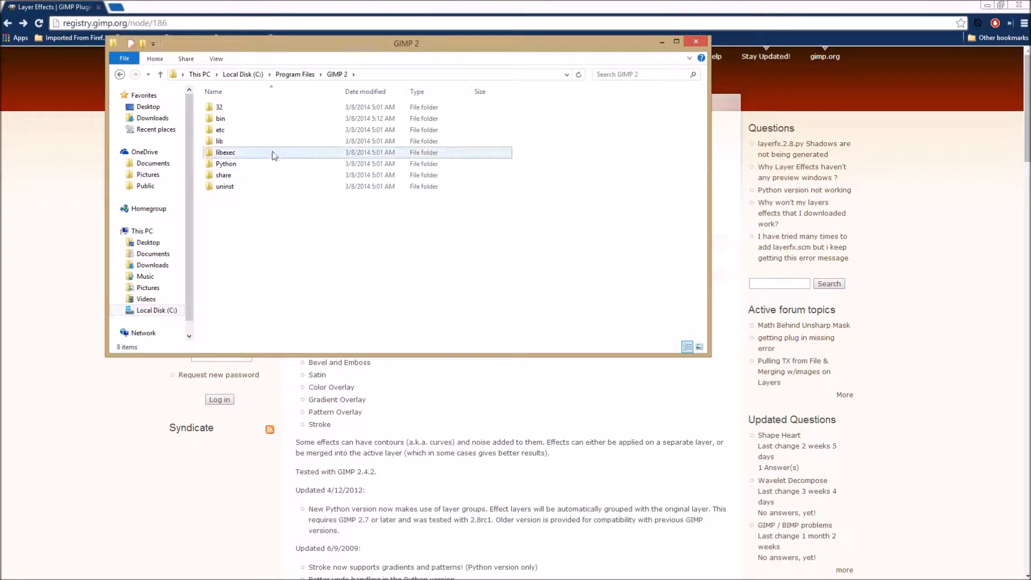
double_click(277, 171)
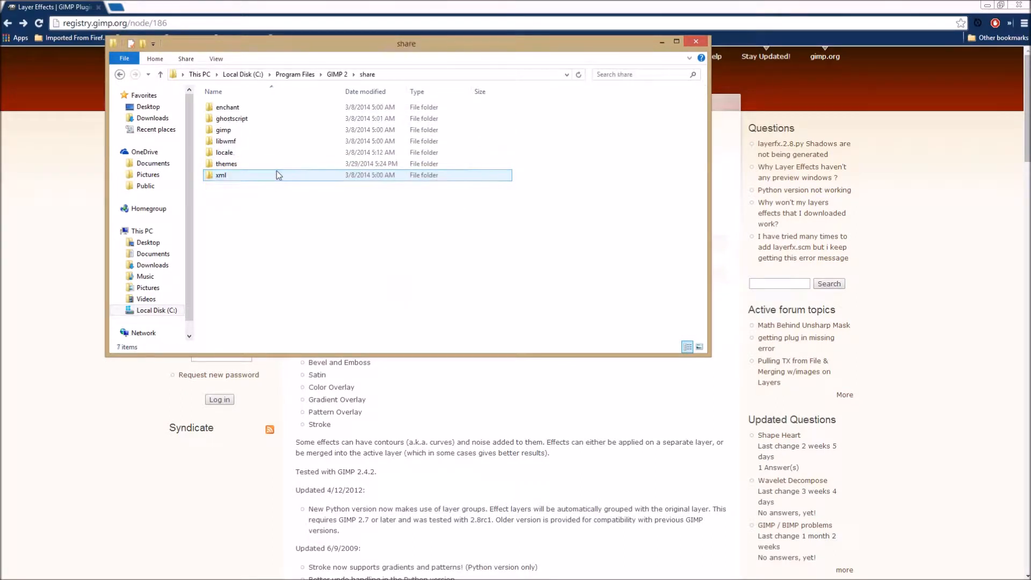
double_click(263, 129)
left_click(252, 109)
double_click(250, 108)
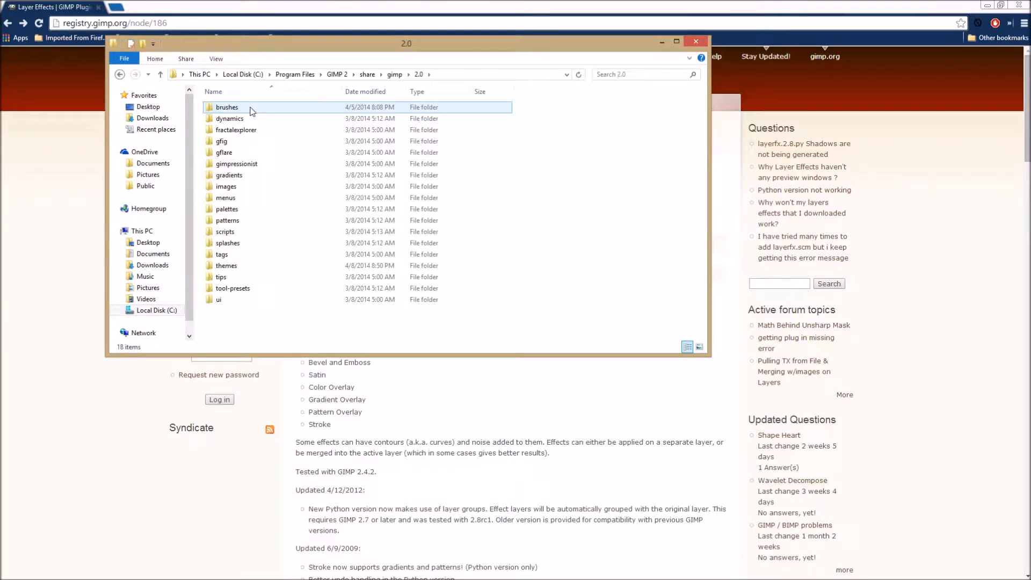
left_click(119, 75)
left_click(119, 75)
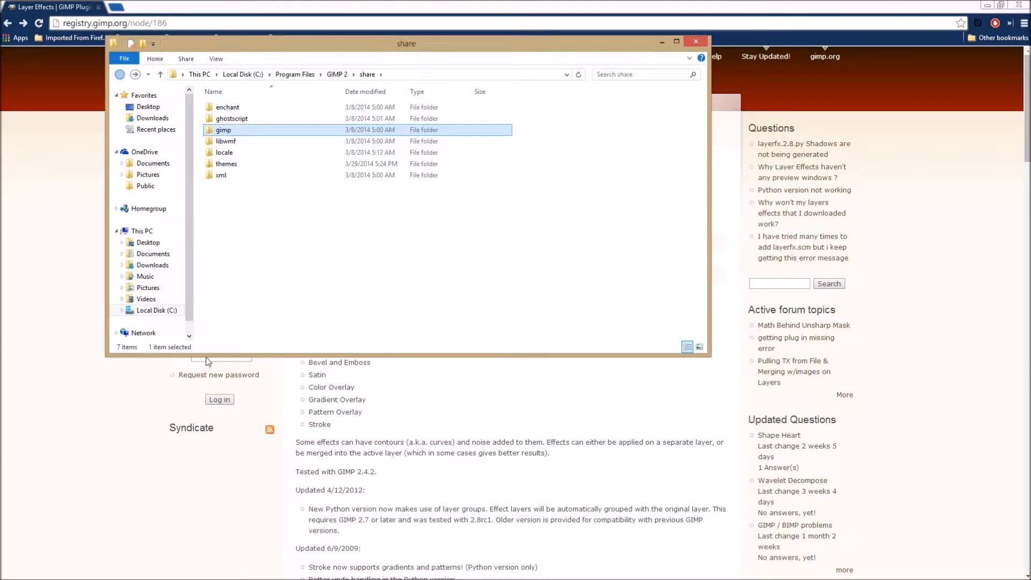
left_click(170, 312)
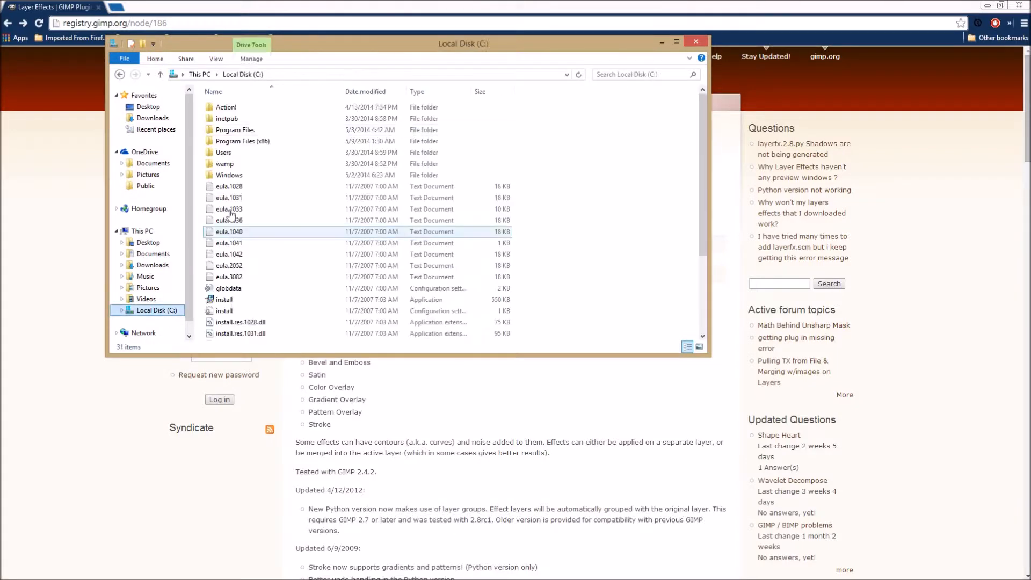
double_click(245, 140)
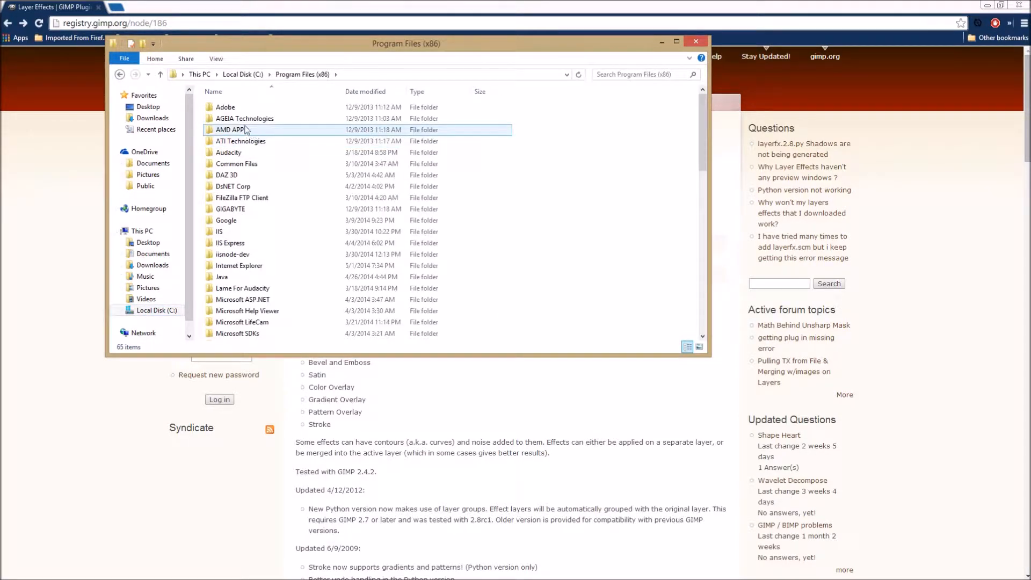
key("BackSpace")
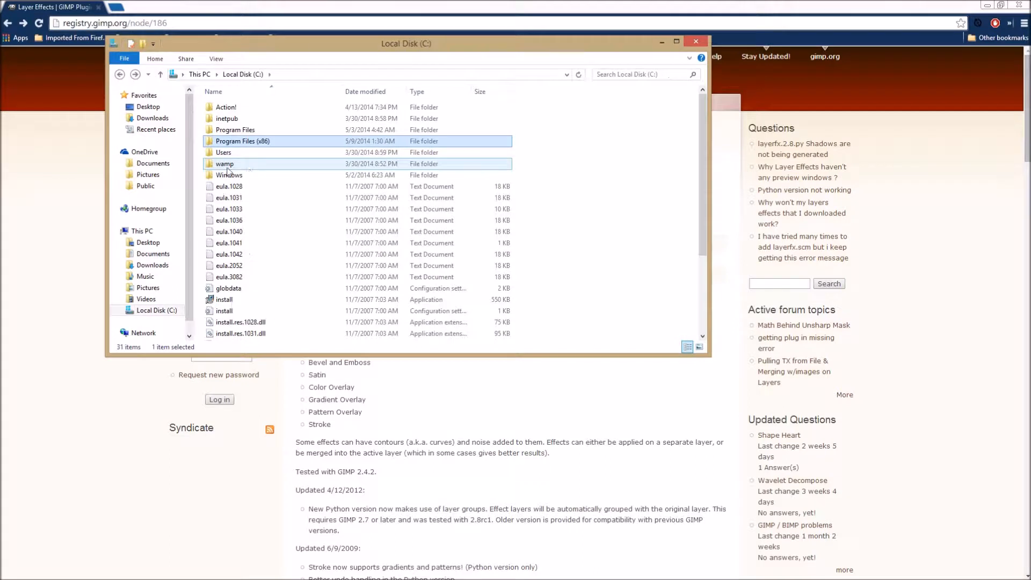
- View the plug-ins folder inside .gimp-2.8 of the user's profile folder, then minimize File Explorer
double_click(242, 153)
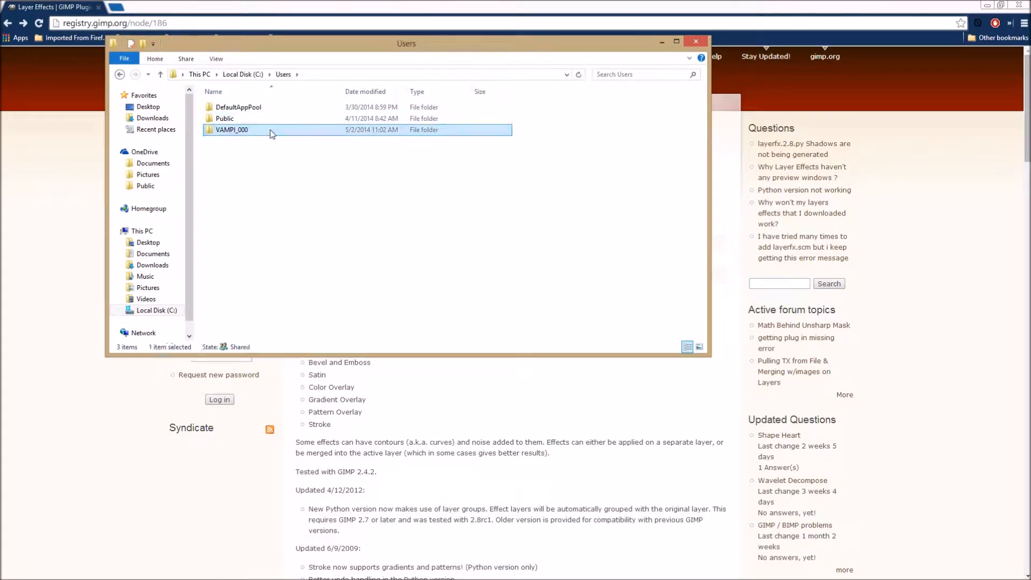
double_click(268, 130)
double_click(263, 110)
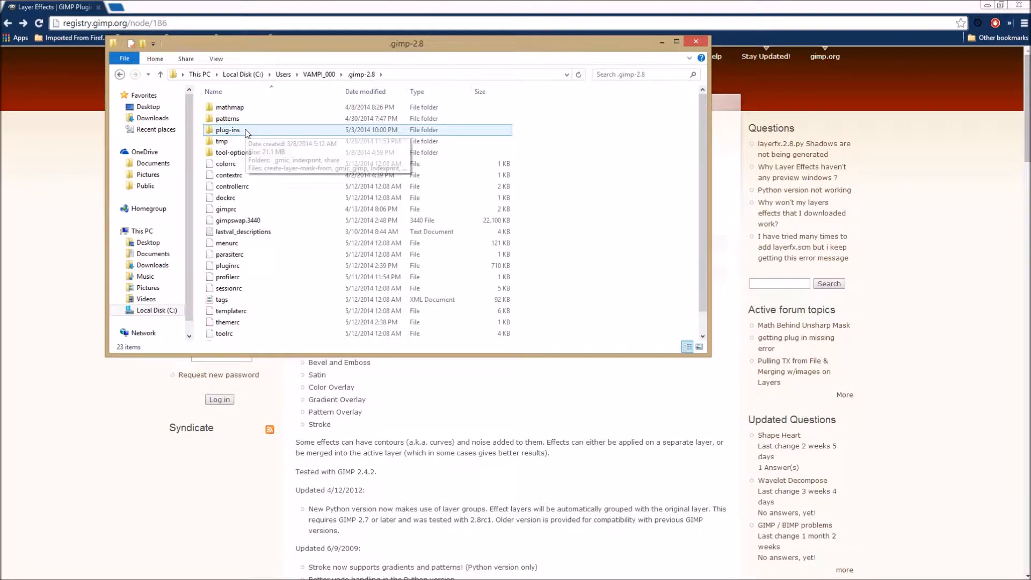
double_click(248, 132)
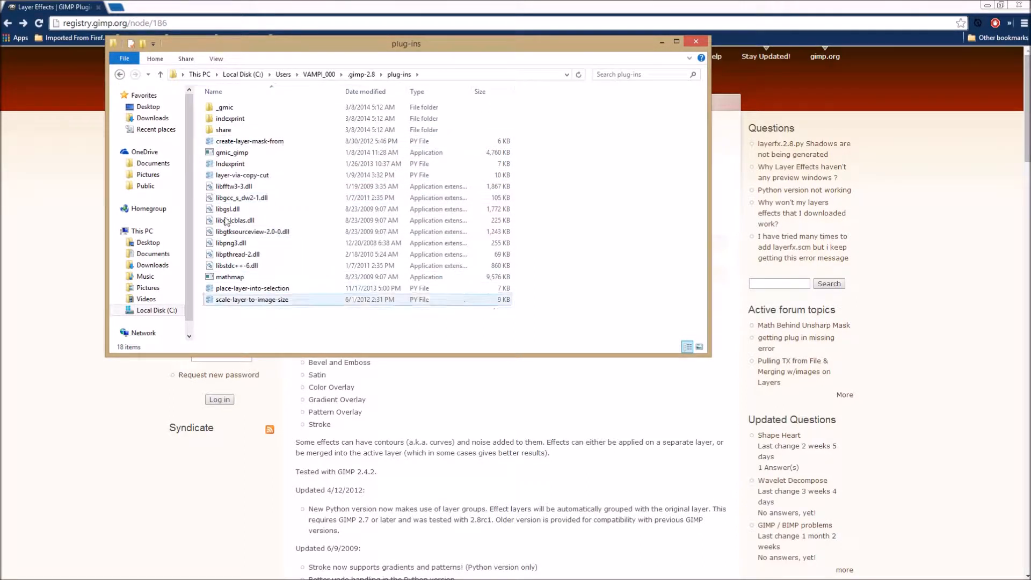
left_click(120, 74)
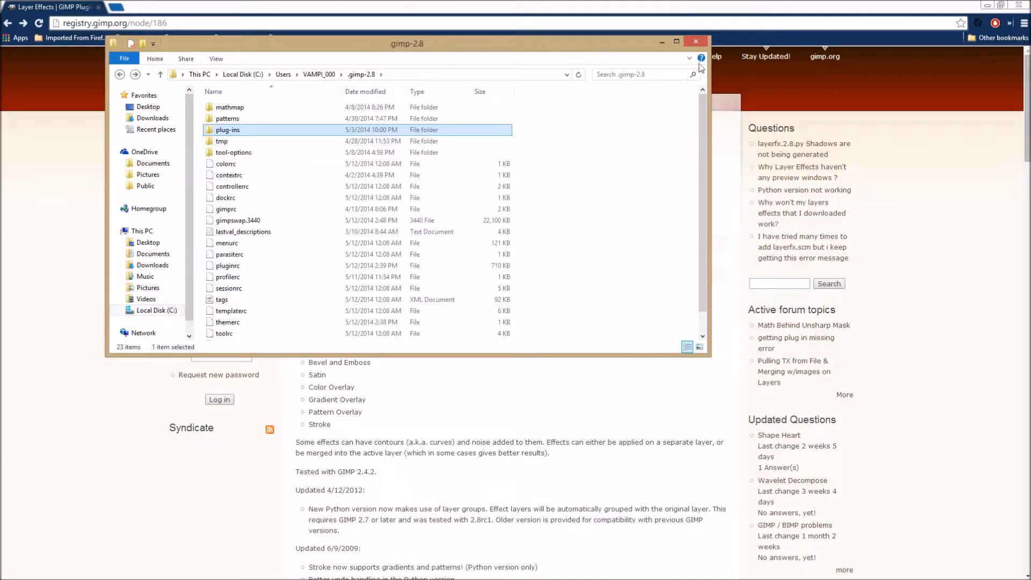
left_click(662, 42)
- Read the update notes on the Layer Effects page, highlighting the part about grouping effect layers
scroll(541, 288, "down", 2)
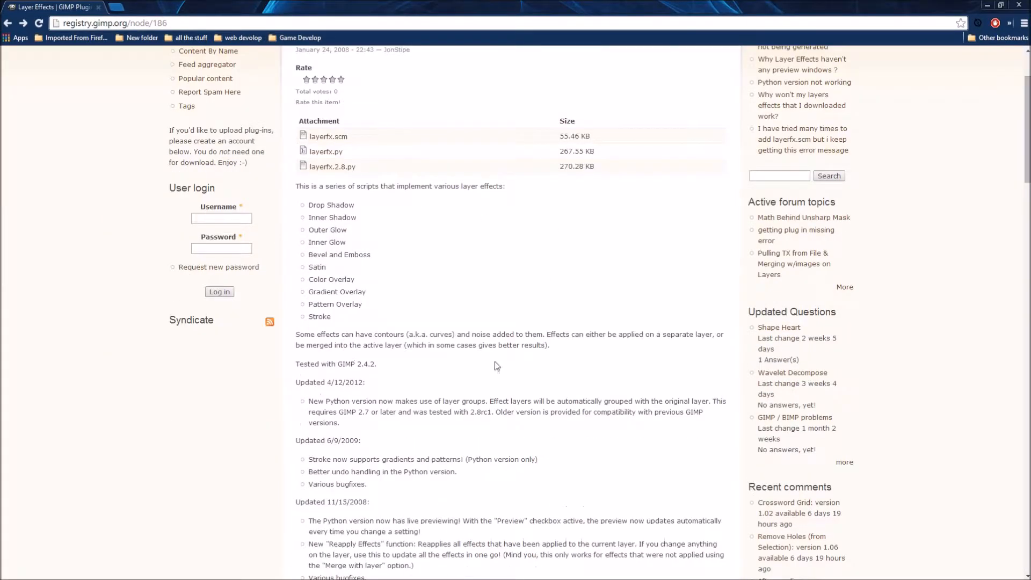
left_click_drag(375, 412, 696, 400)
scroll(363, 412, "down", 1)
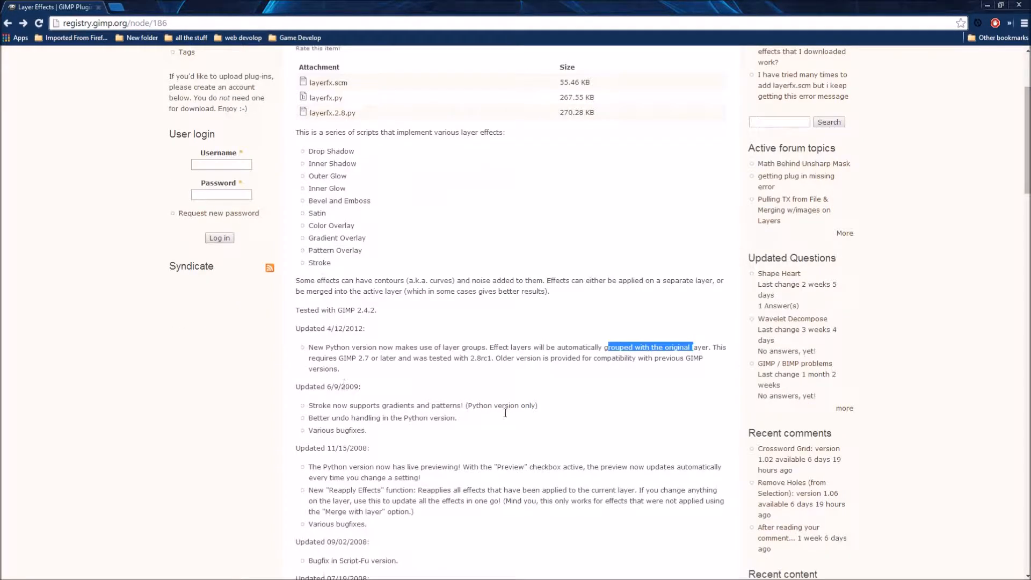
- Read the Layer Effects description, highlighting the sentence about contours, noise and separate effect layers, and view the file attachments
left_click_drag(374, 280, 670, 280)
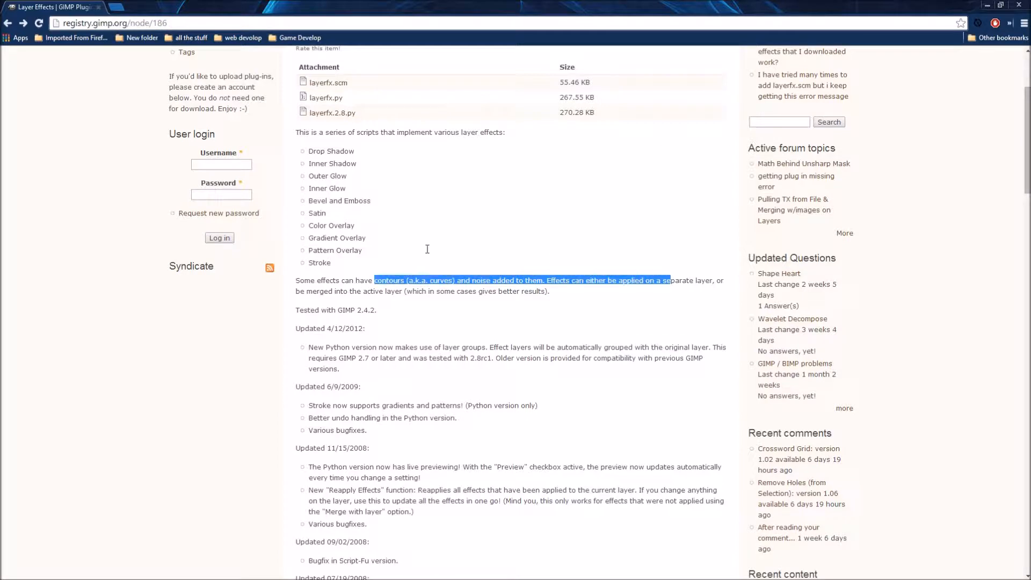
left_click_drag(326, 311, 407, 292)
left_click(486, 331)
scroll(520, 283, "up", 3)
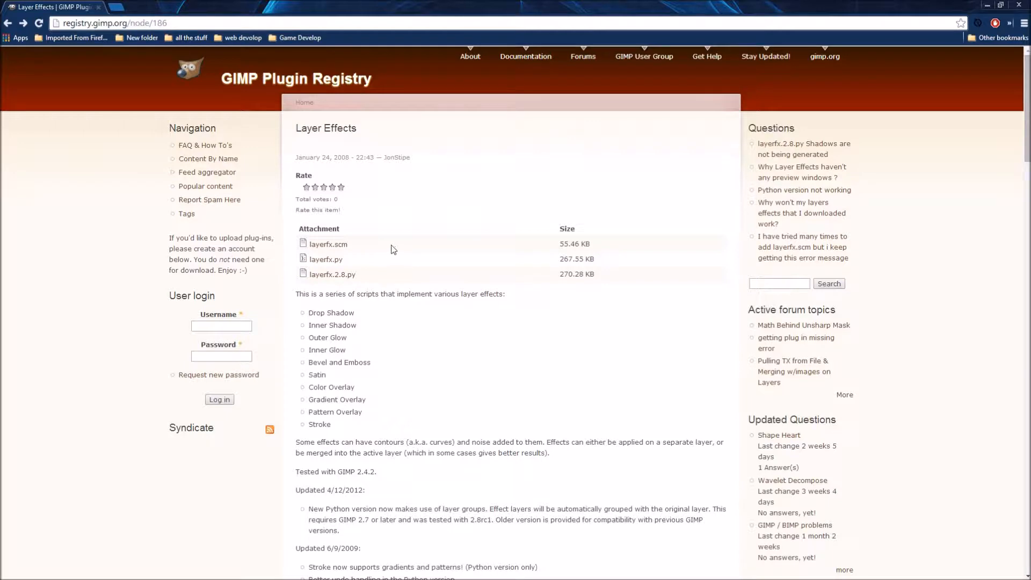
- Read the Script-Fu and Python installation instructions on the Layer Effects page, highlighting the steps for saving layerfx.py in the plug-ins folder
scroll(494, 294, "down", 4)
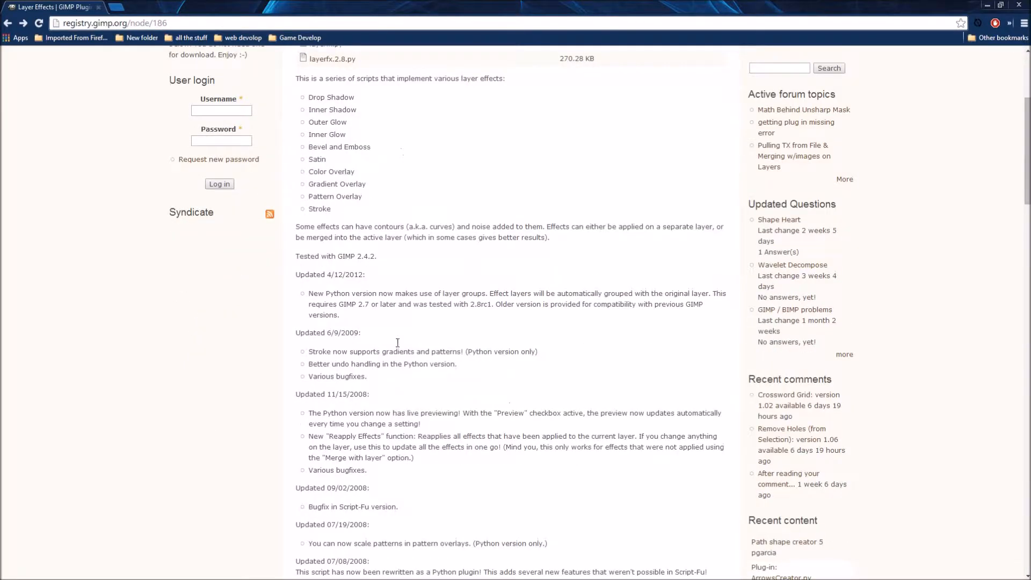
scroll(451, 355, "down", 2)
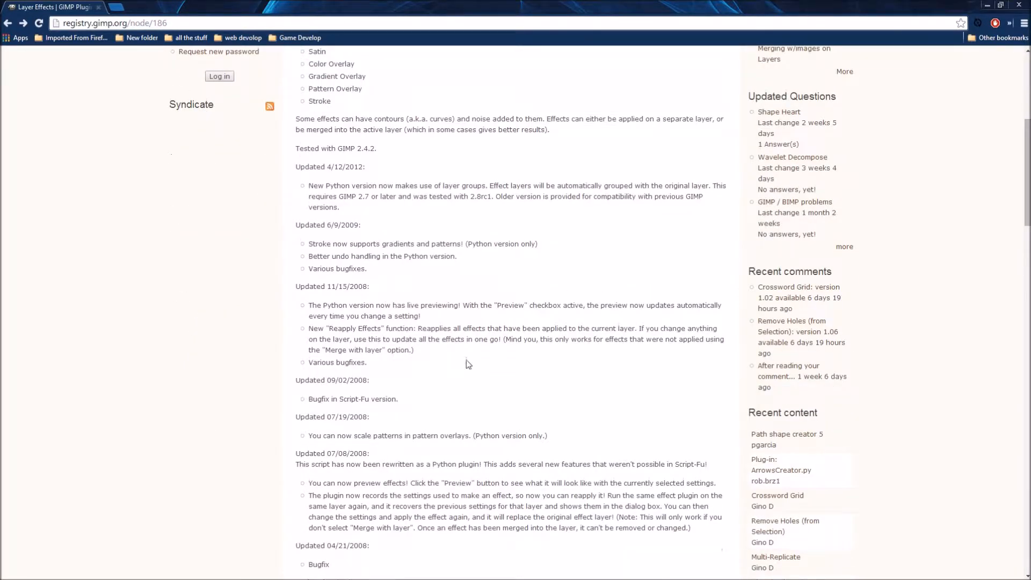
scroll(466, 371, "down", 2)
scroll(524, 430, "down", 2)
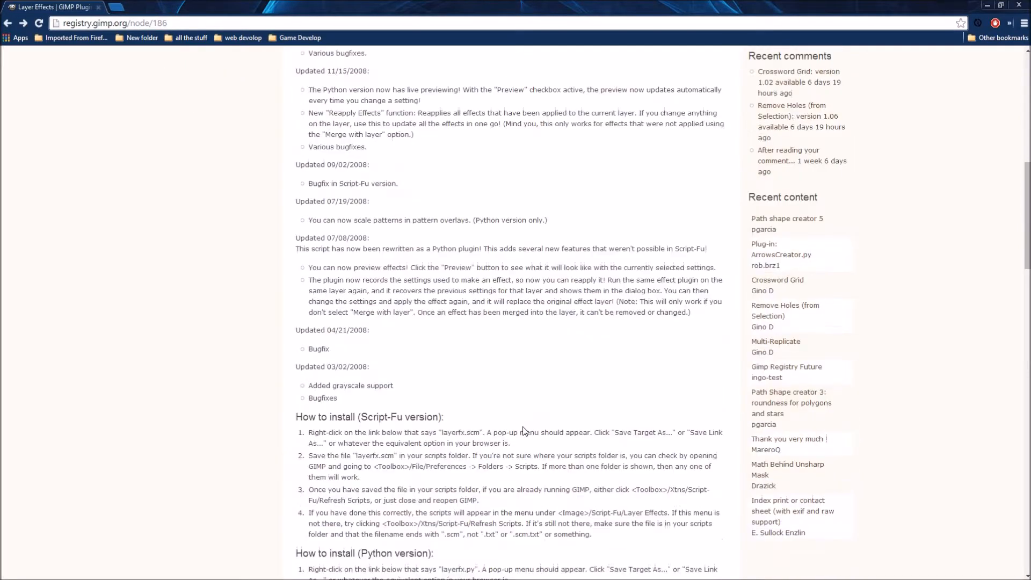
scroll(325, 332, "down", 2)
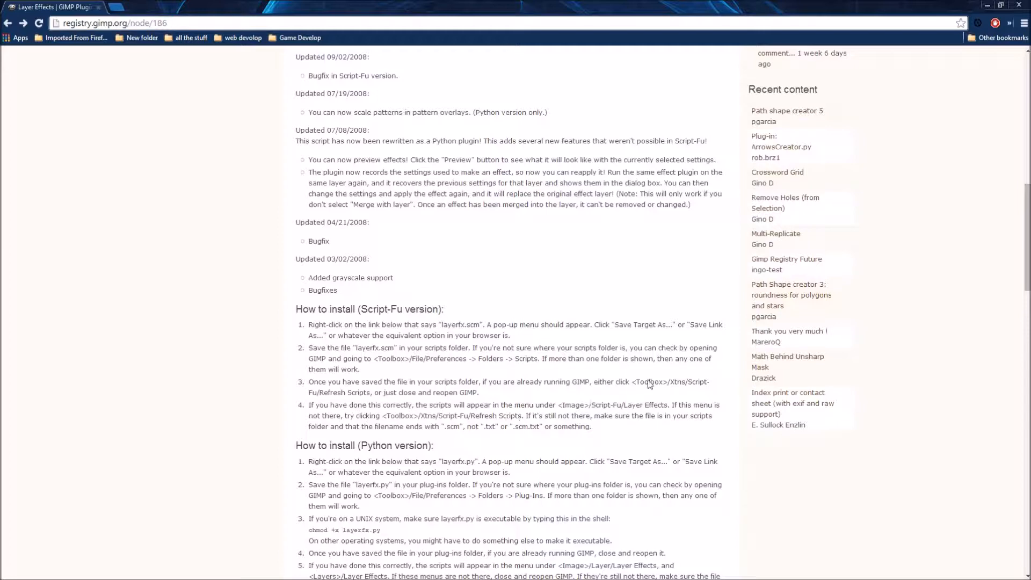
scroll(601, 346, "down", 2)
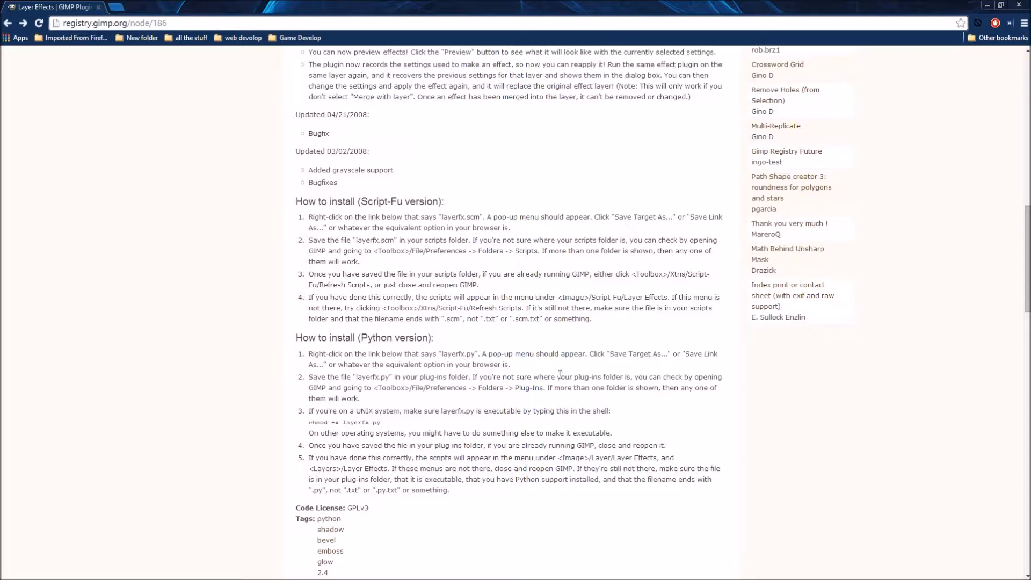
scroll(539, 301, "down", 2)
scroll(548, 311, "up", 2)
left_click_drag(289, 204, 444, 213)
left_click(473, 213)
left_click_drag(374, 365, 471, 378)
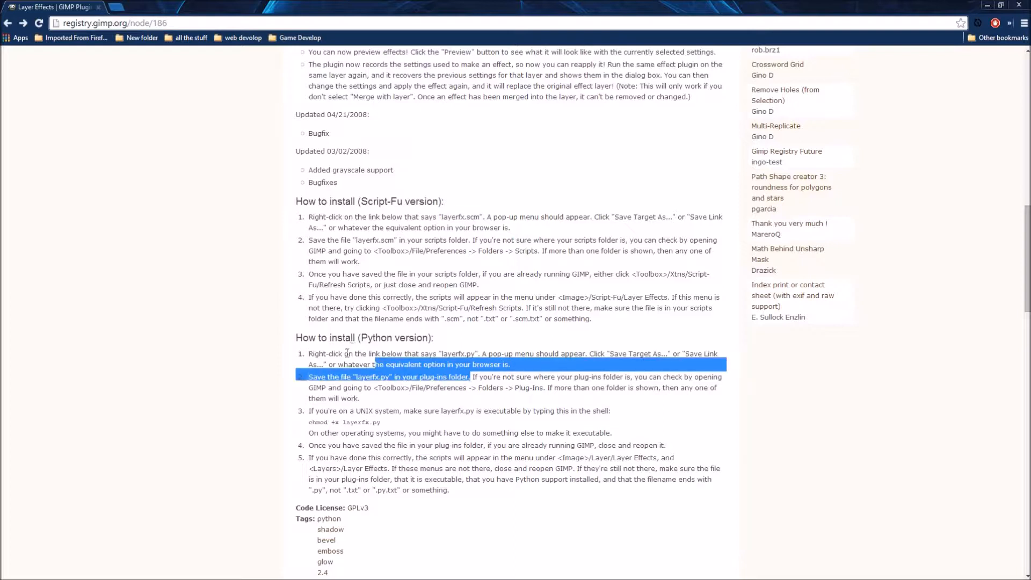
left_click_drag(347, 353, 345, 353)
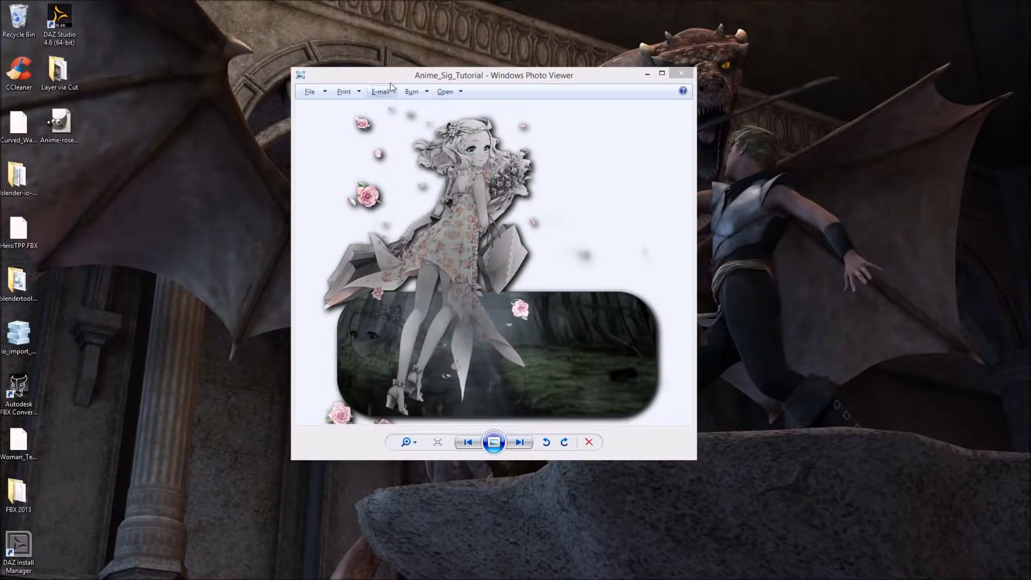
- Switch to GIMP and open the Inner Glow settings from the installed Layer Effects
key("alt+Tab")
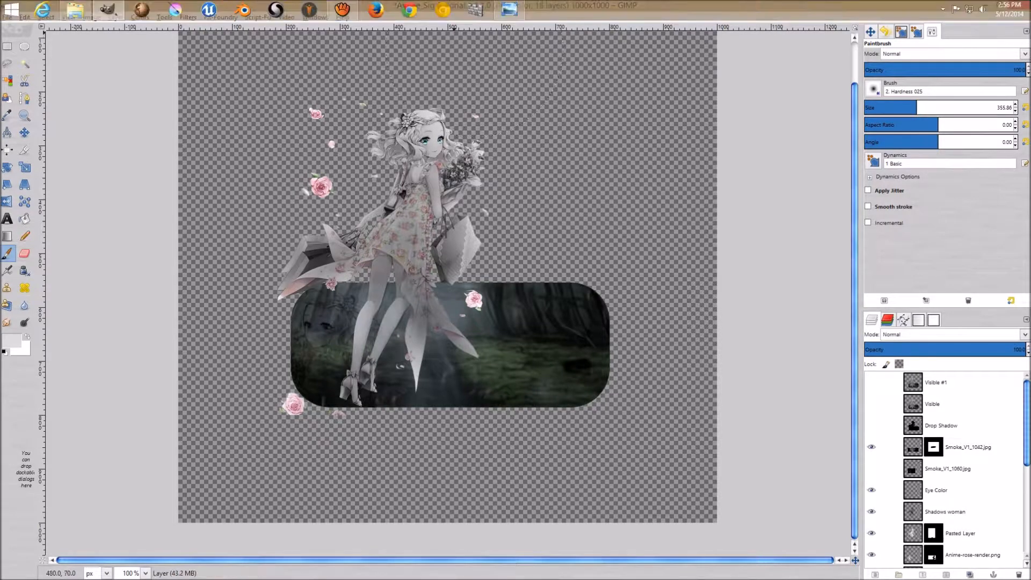
left_click(116, 18)
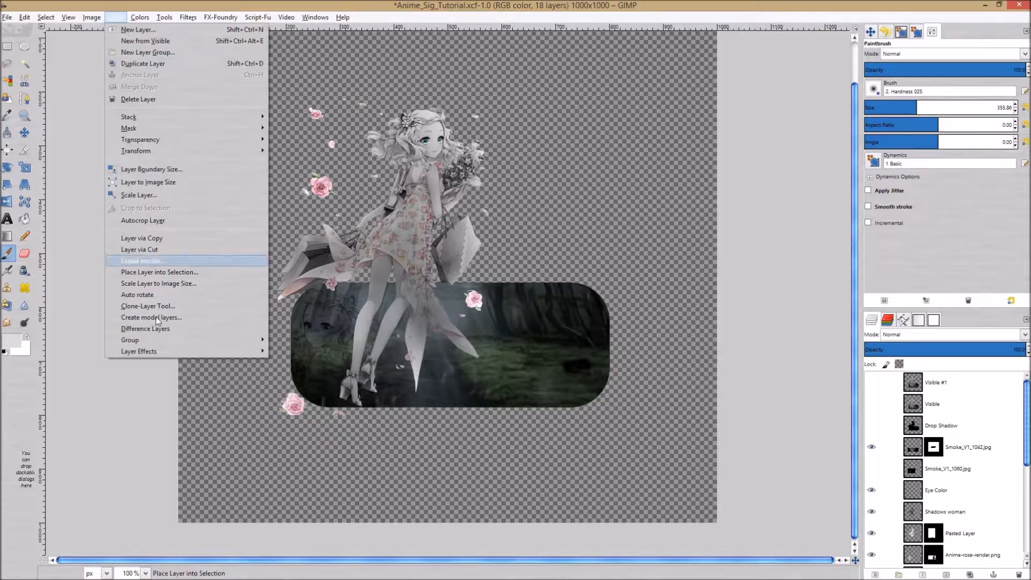
mouse_move(246, 353)
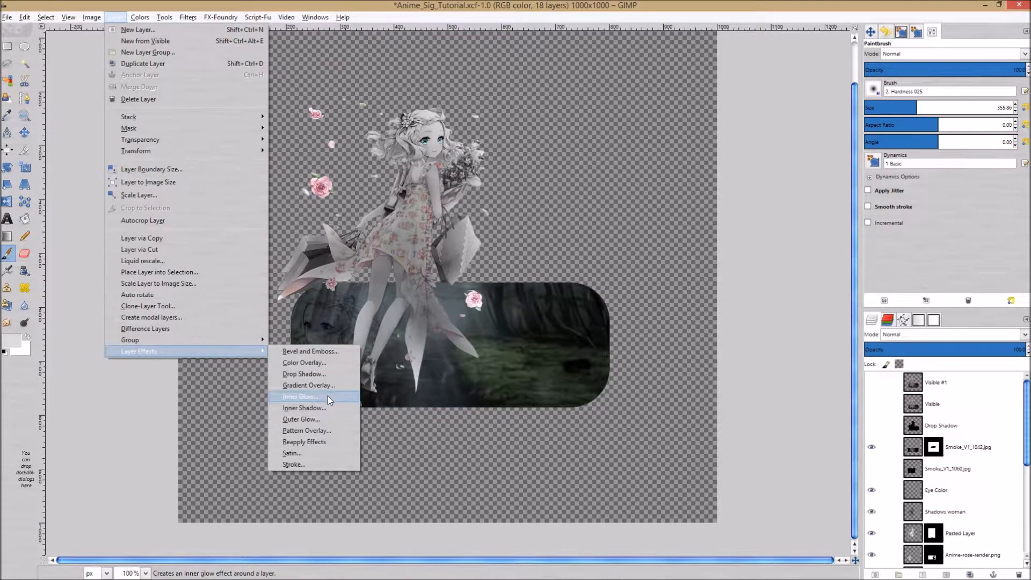
left_click(311, 396)
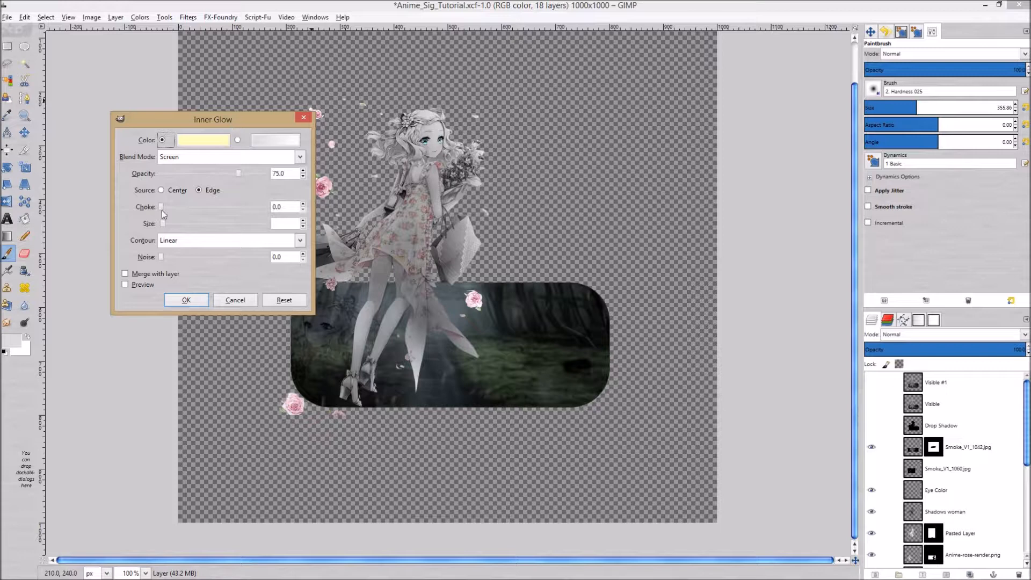
- Try Inner Glow with the preview on, a choke of 11.5 and sizes of 15 and 7, and cancel the effect
left_click(125, 285)
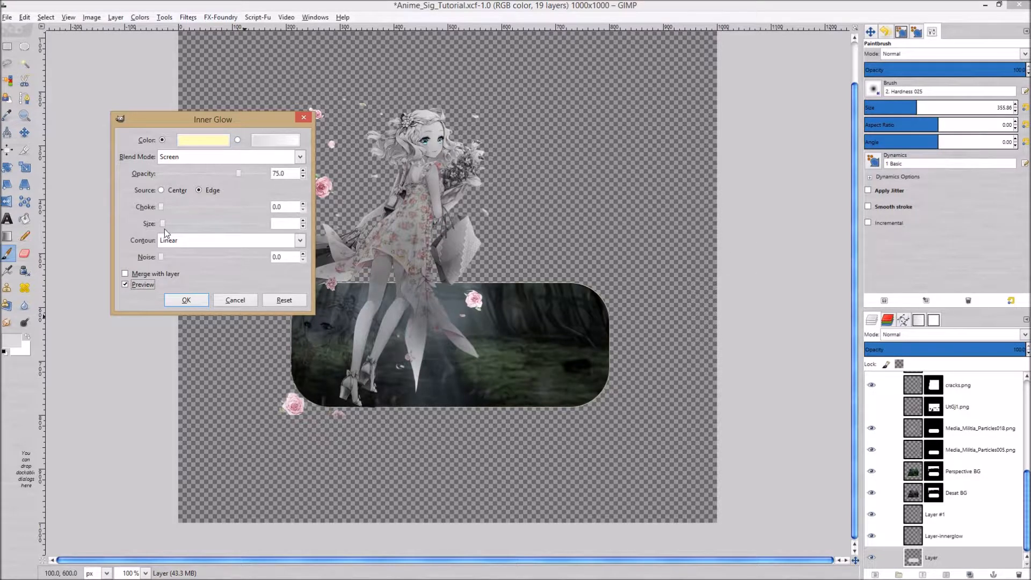
left_click_drag(160, 207, 172, 206)
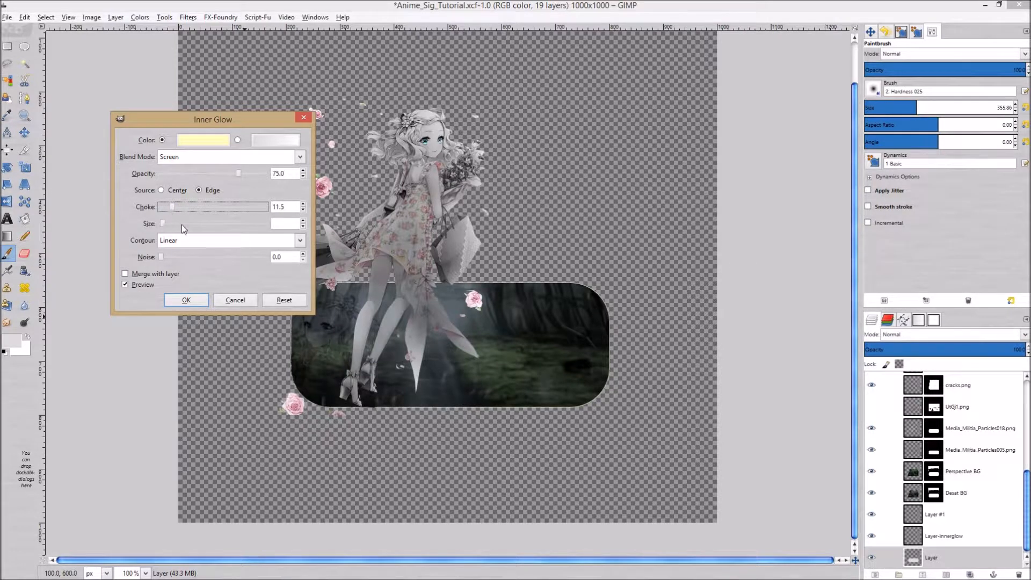
left_click(193, 225)
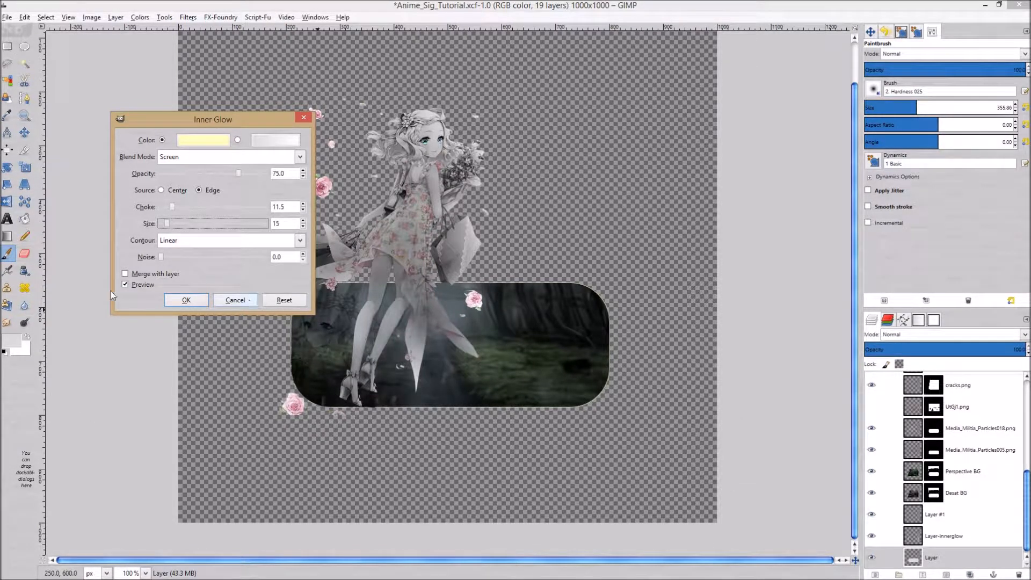
left_click(126, 284)
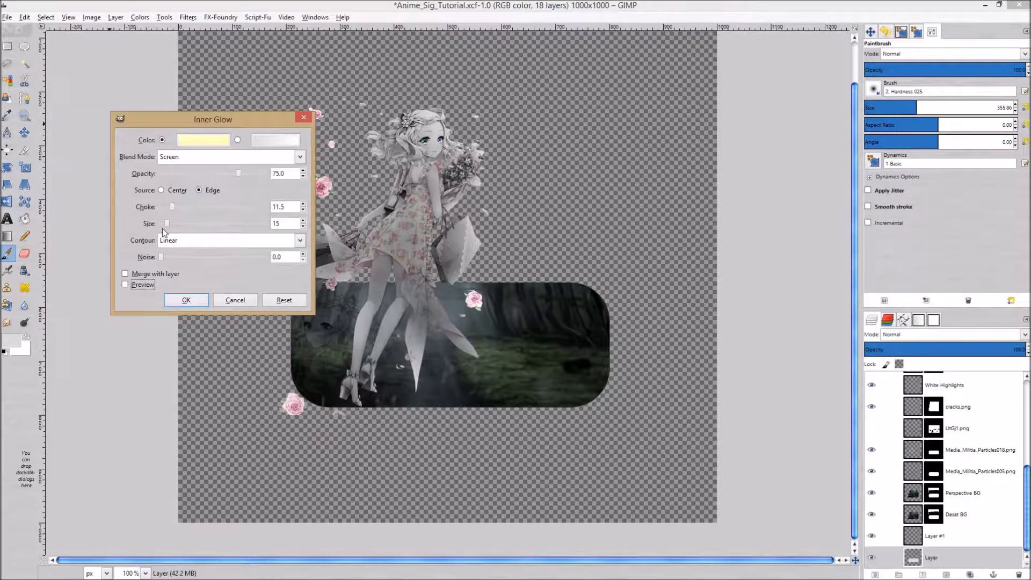
left_click_drag(167, 225, 165, 230)
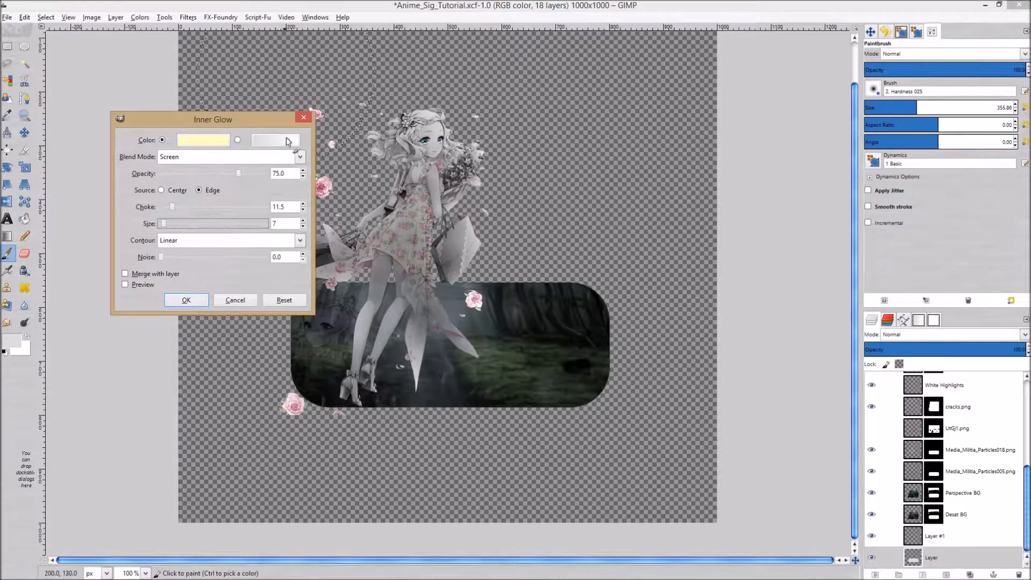
left_click(235, 300)
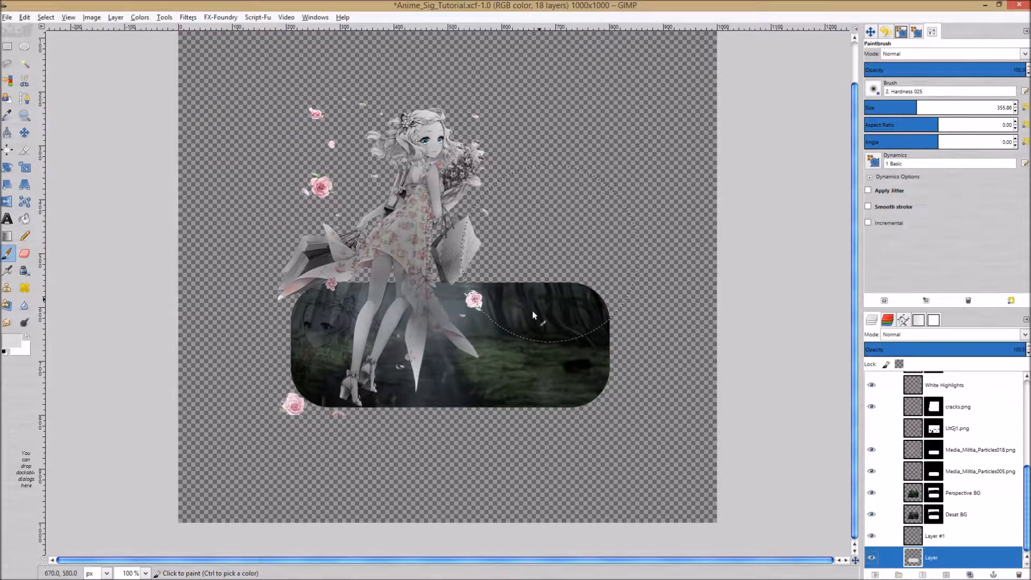
- Look through the full layer stack of the finished Anime_Sig_Tutorial image
scroll(522, 293, "up", 1)
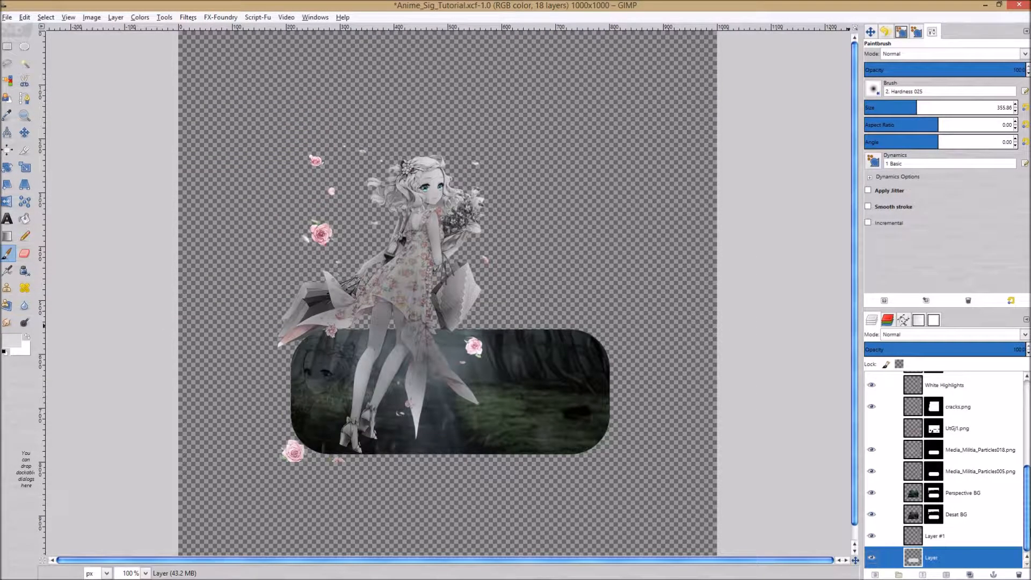
scroll(1020, 484, "up", 5)
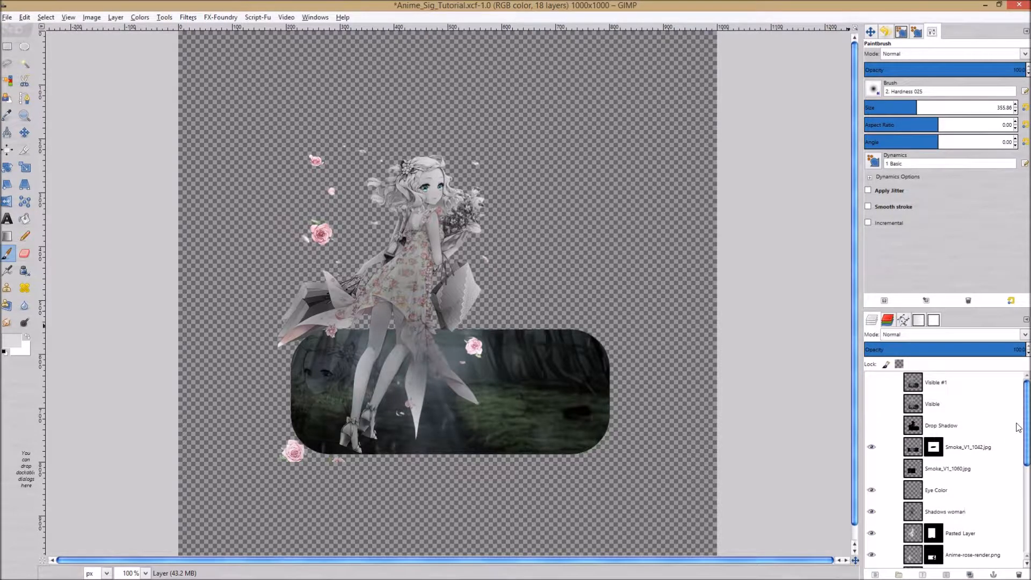
scroll(1021, 555, "down", 5)
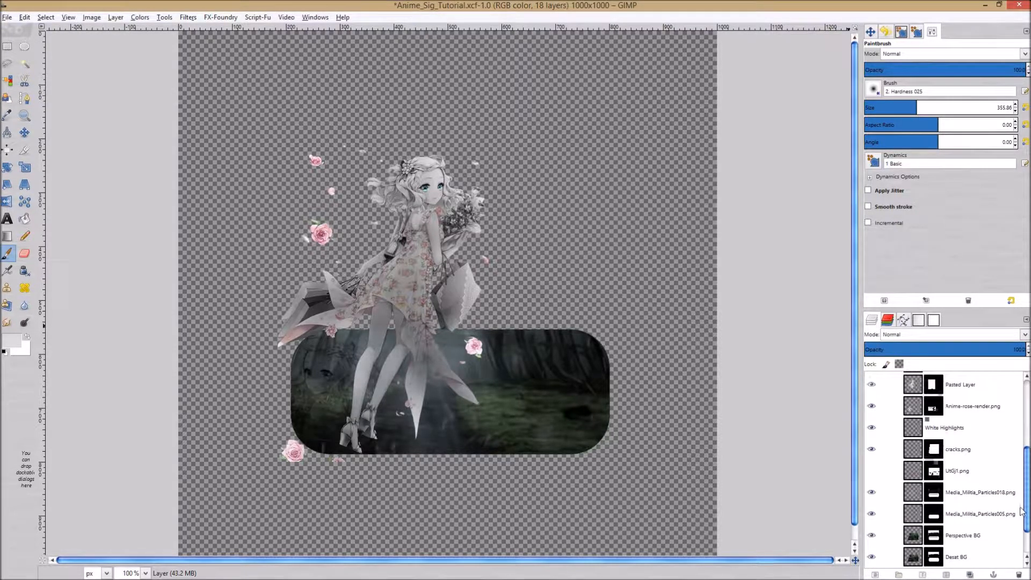
scroll(1020, 555, "up", 5)
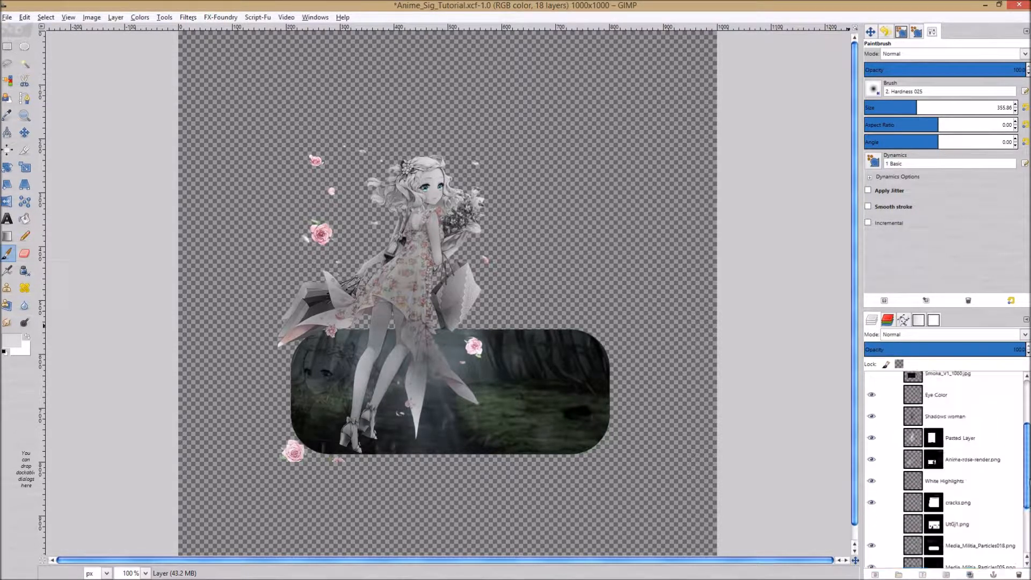
scroll(945, 467, "down", 5)
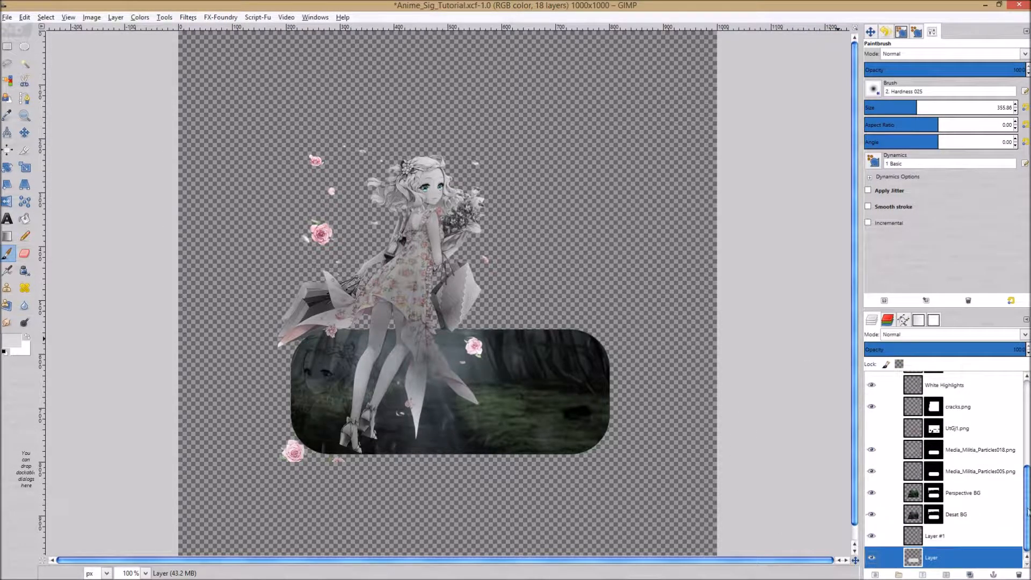
scroll(945, 470, "up", 5)
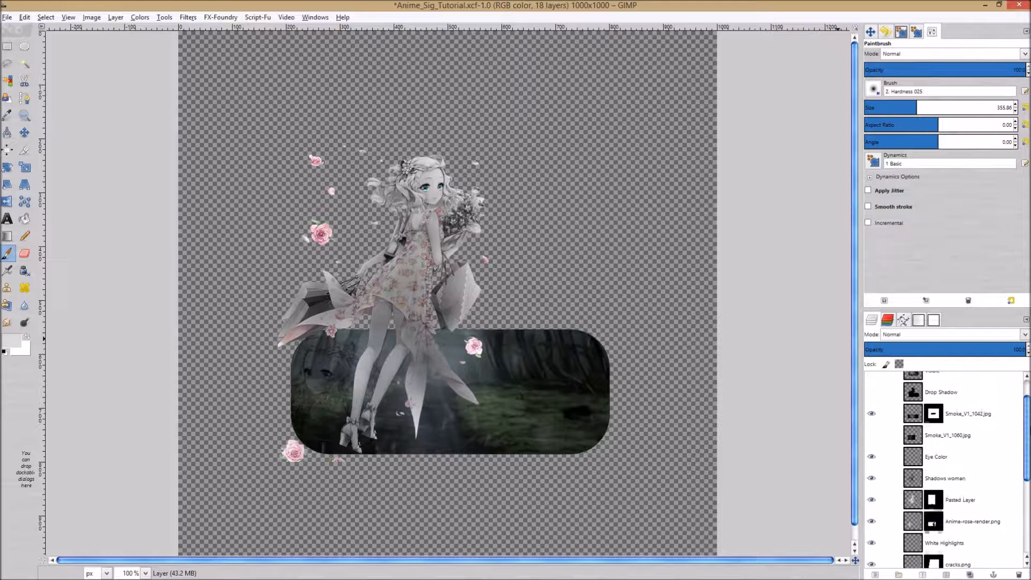
scroll(945, 470, "down", 5)
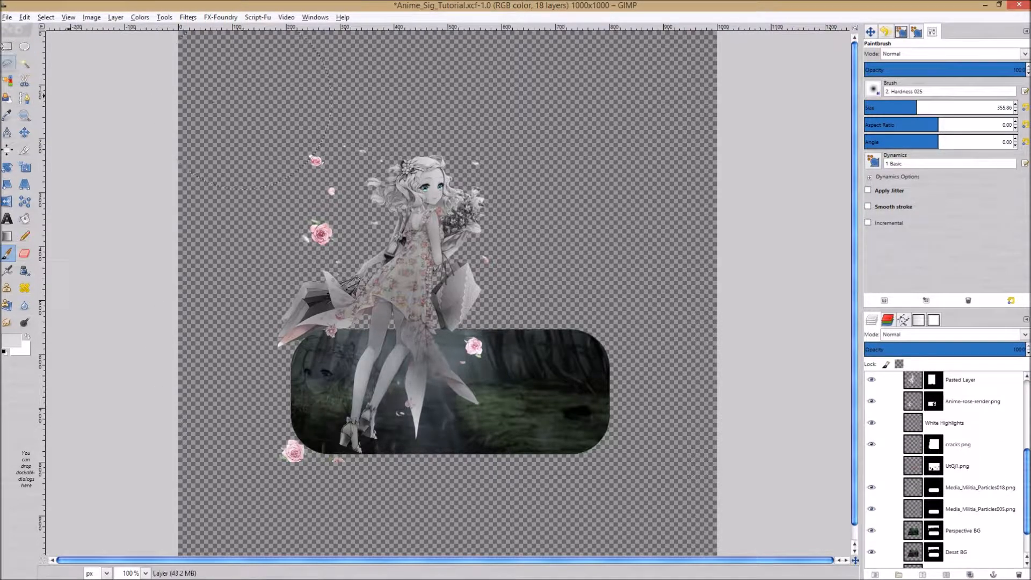
- Create a new image 1000 by 1000 pixels in size
left_click(7, 18)
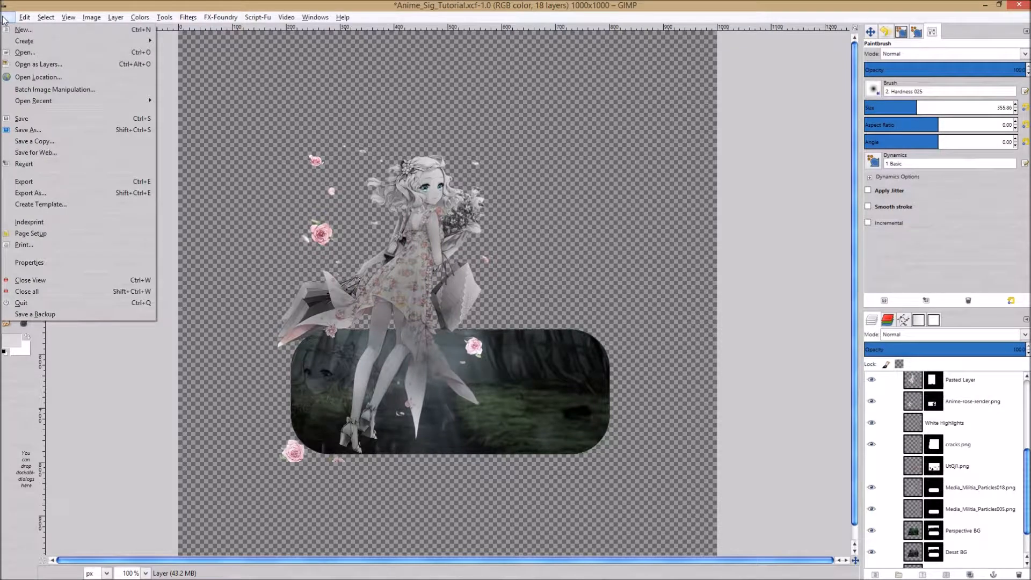
left_click(23, 30)
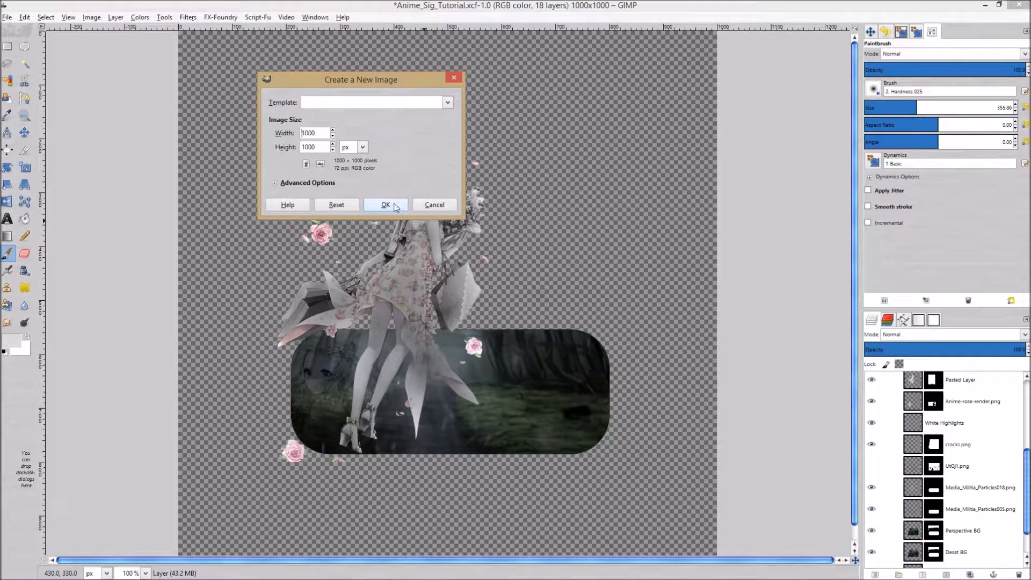
left_click(393, 204)
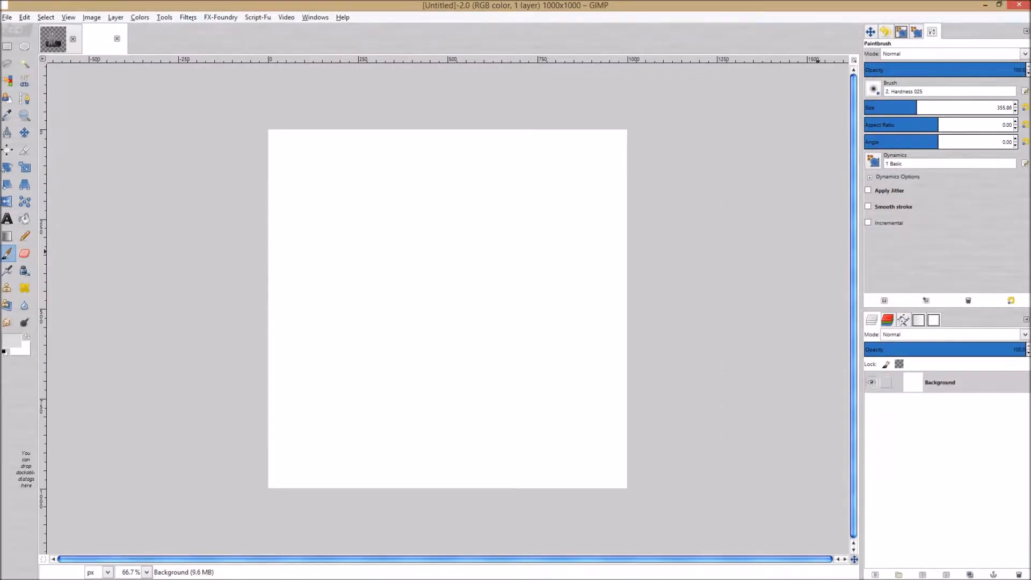
- Add a transparent 1000 by 1000 px layer named BG and delete the white Background layer, leaving BG selected
left_click(877, 576)
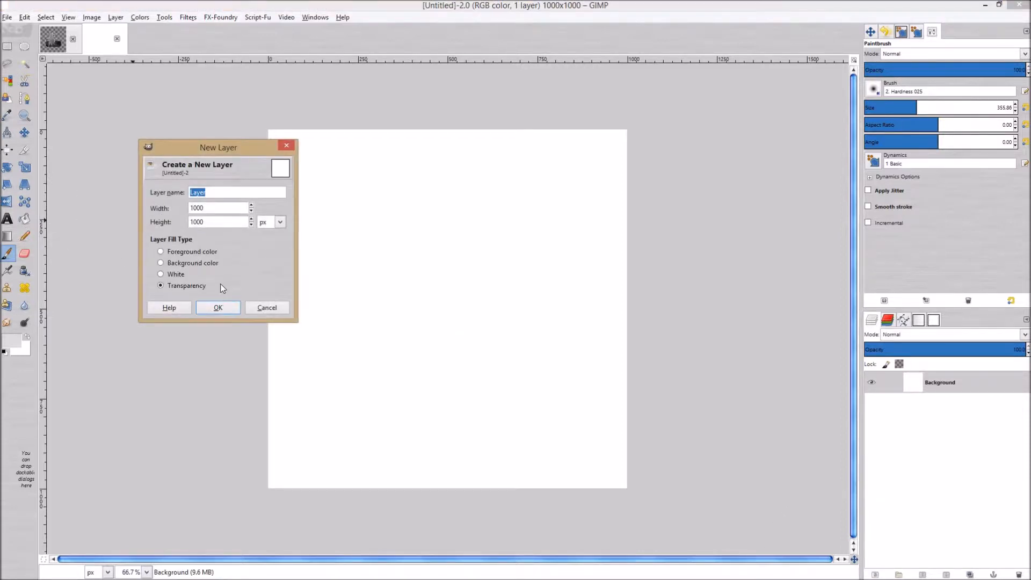
type("BG")
key("Return")
left_click(945, 413)
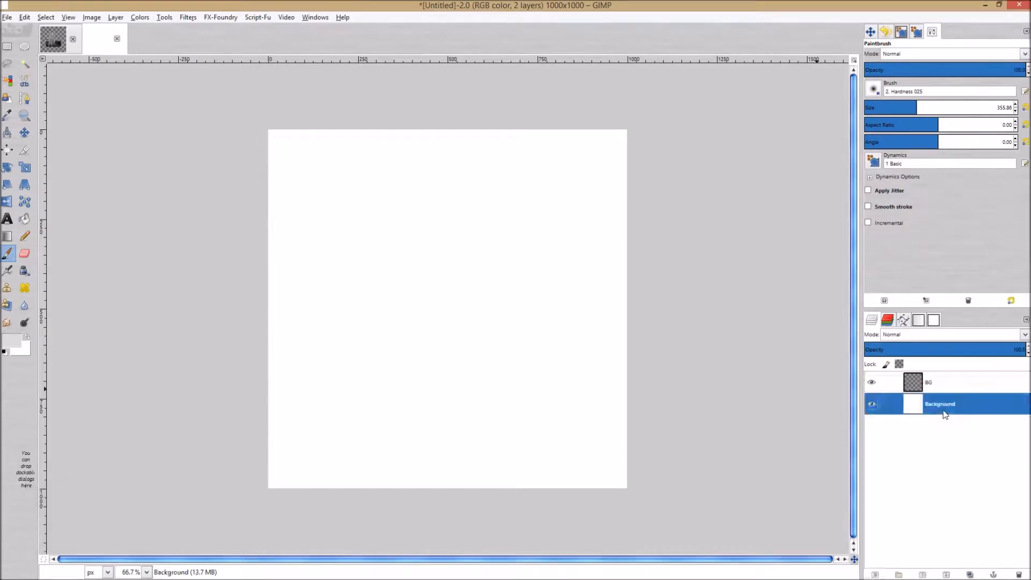
left_click(1019, 575)
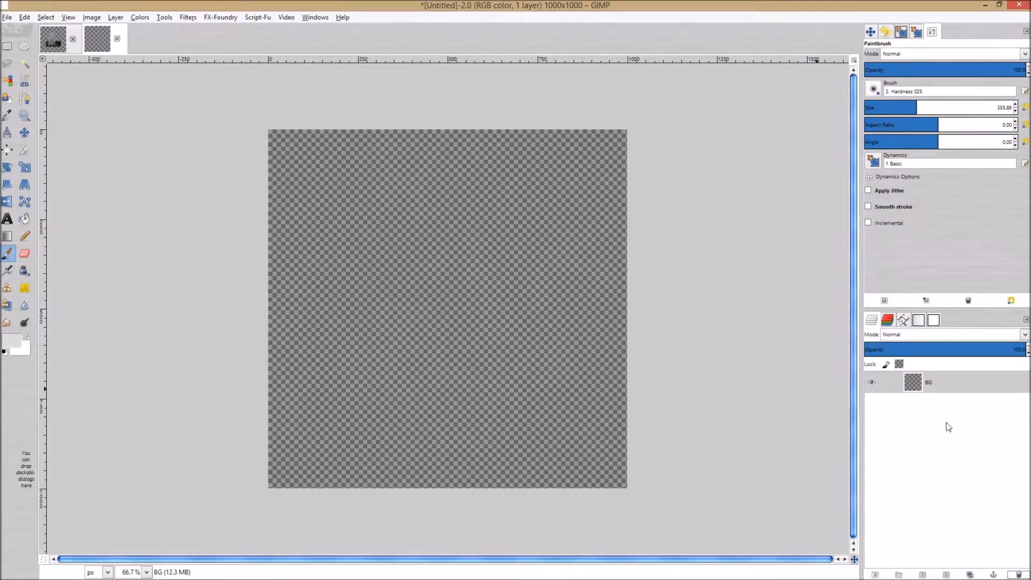
left_click(961, 395)
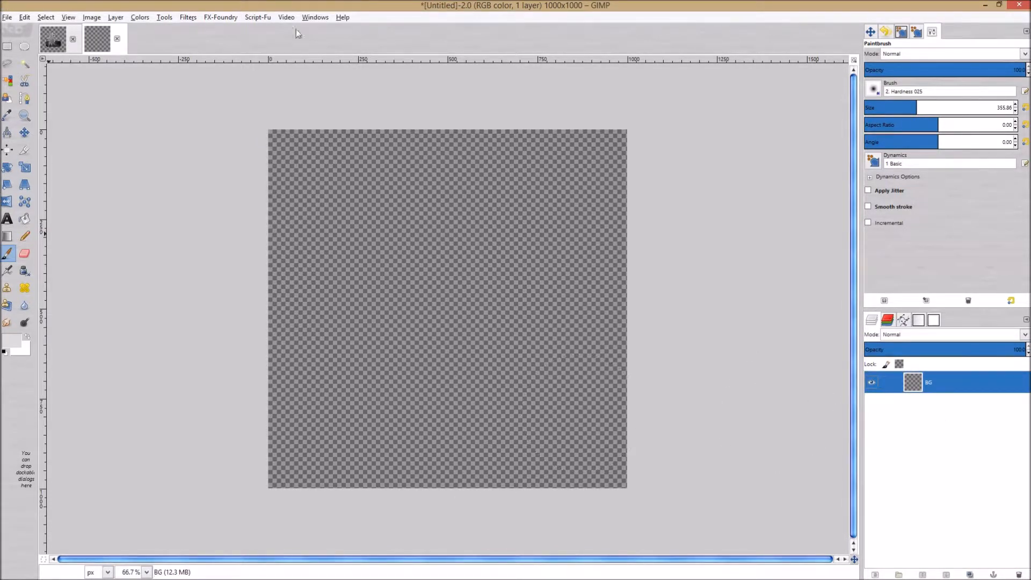
- Switch to File Explorer and bring Anime-rose-render from the desktop folder Anime_0Sig_02 into the new image as a layer
mouse_move(183, 4)
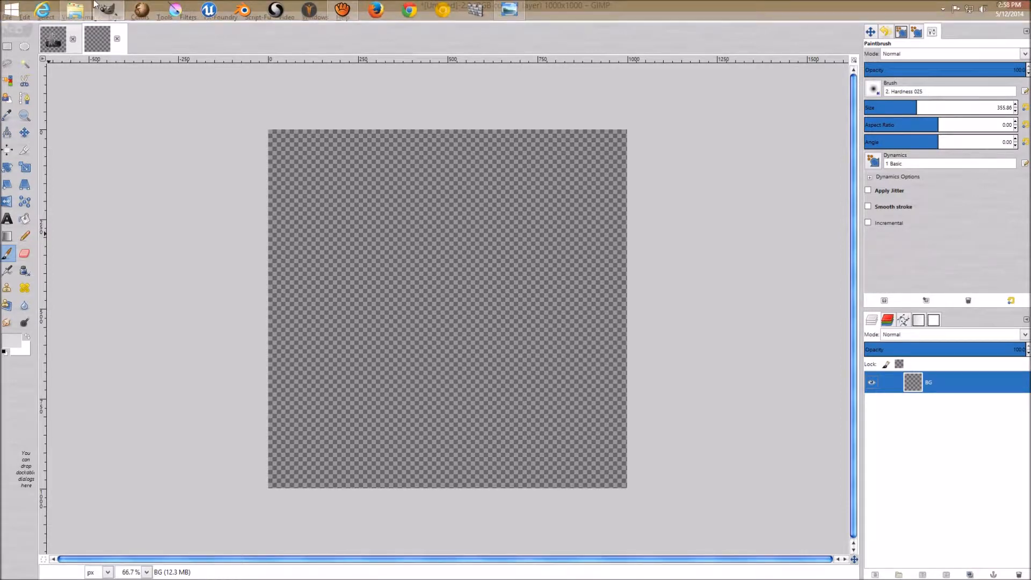
mouse_move(75, 10)
left_click(215, 97)
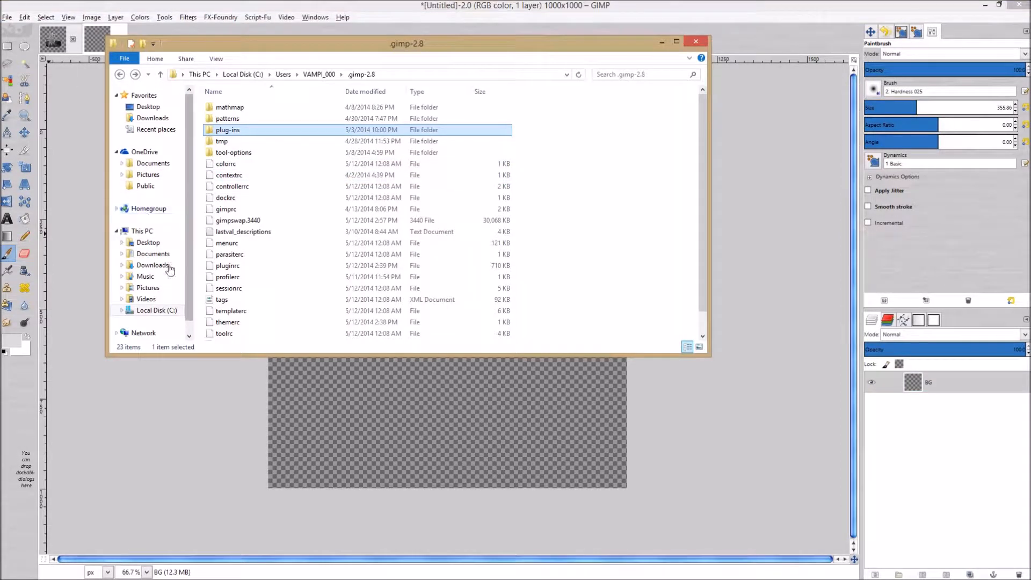
left_click(149, 233)
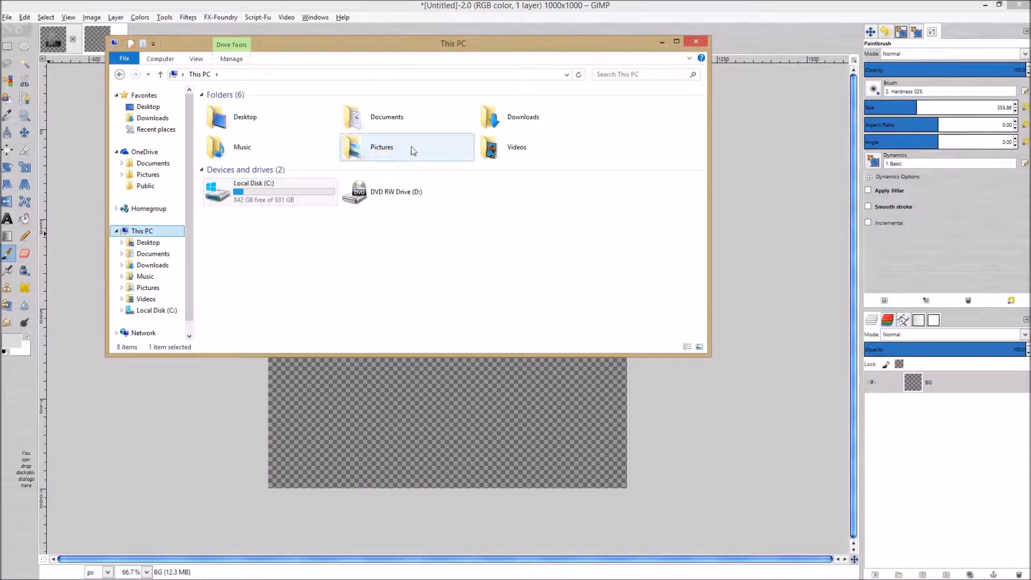
double_click(278, 131)
double_click(231, 115)
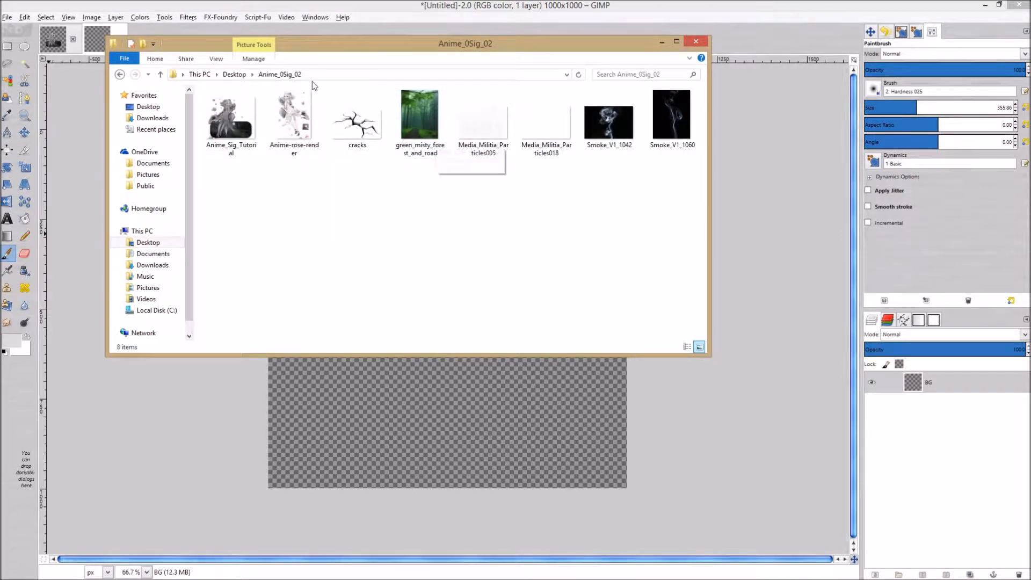
left_click(294, 116)
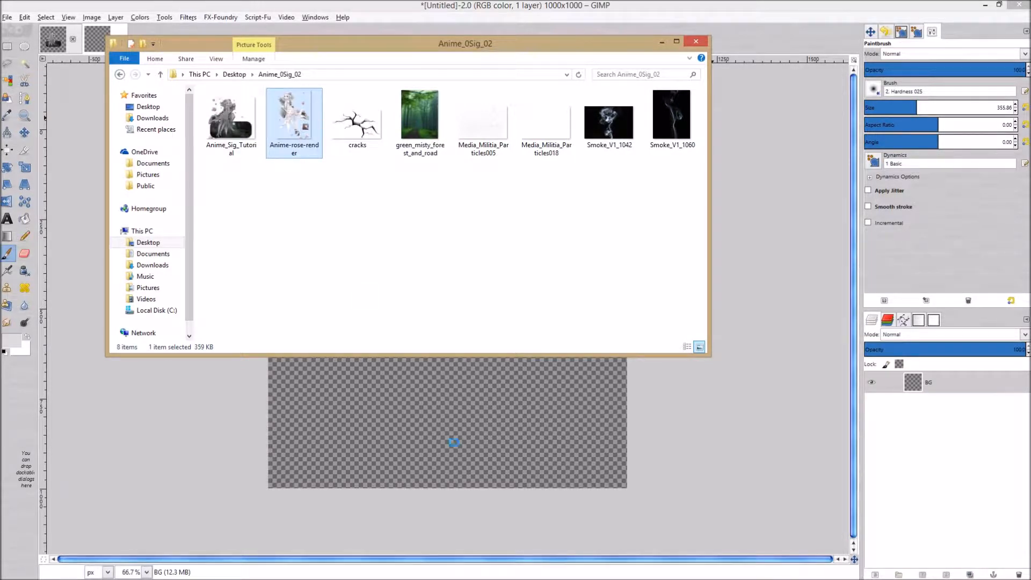
left_click_drag(433, 402, 433, 403)
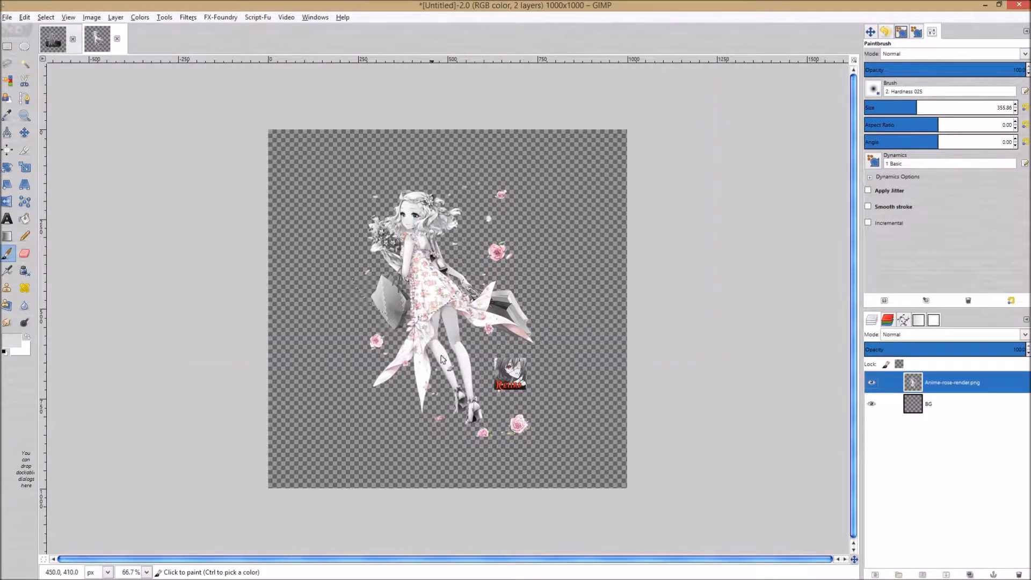
- Erase the small logo picture beside the girl's legs on the render layer with a rectangular selection, and clear the selection
key("r")
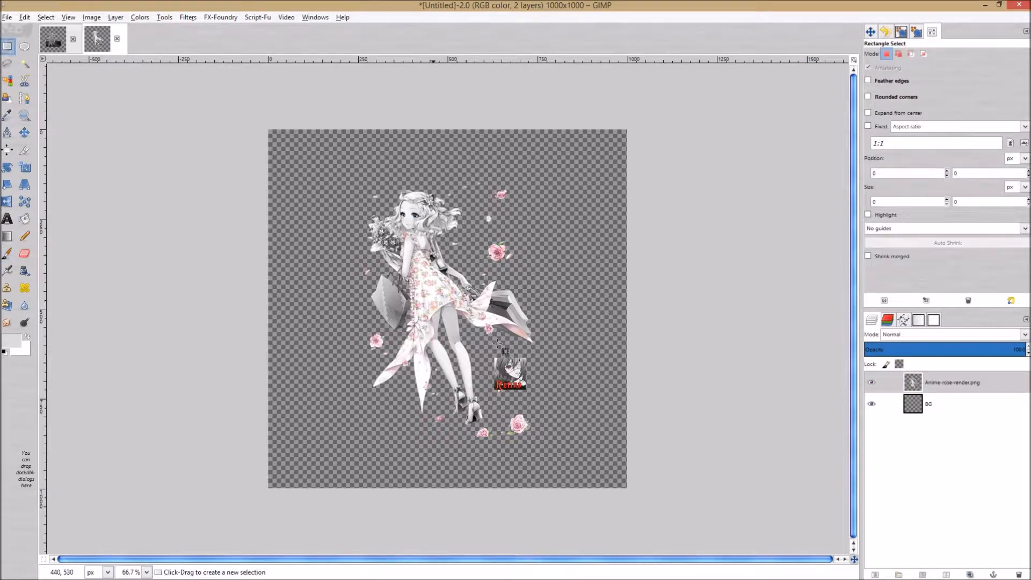
mouse_move(479, 348)
left_mouse_down()
mouse_move(544, 366)
mouse_move(553, 394)
mouse_move(545, 408)
mouse_move(535, 400)
left_mouse_up()
key("Delete")
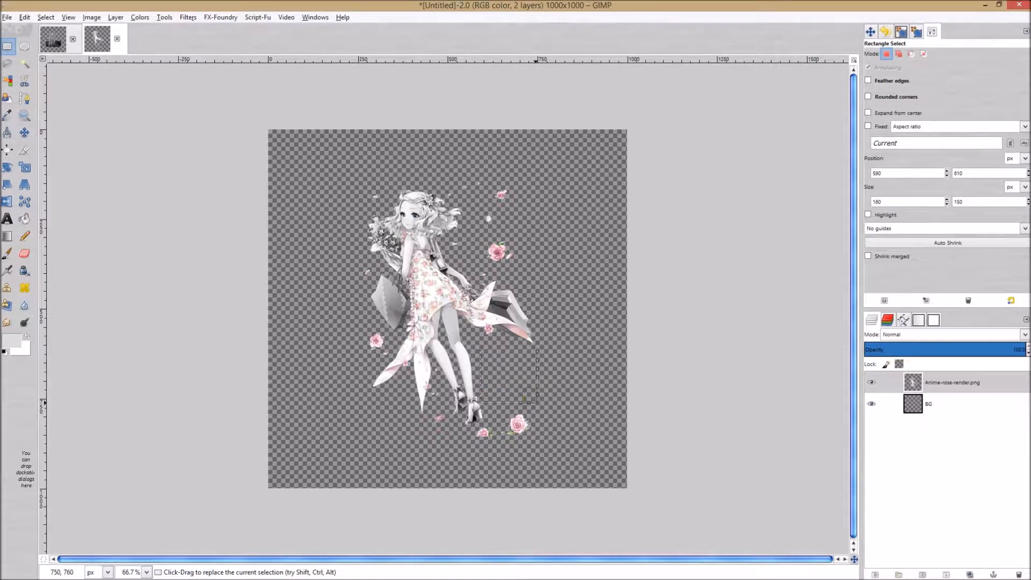
key("ctrl+shift+a")
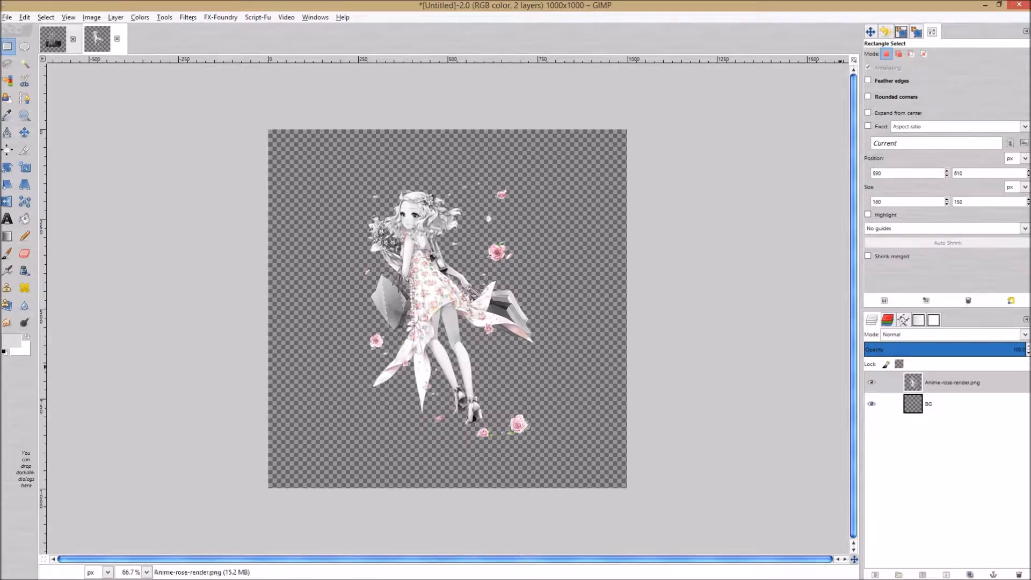
- Hide the render layer and outline a rounded rectangular selection on BG, about 660 by 230 px with a corner radius of 57.8
left_click(871, 382)
left_click(928, 406)
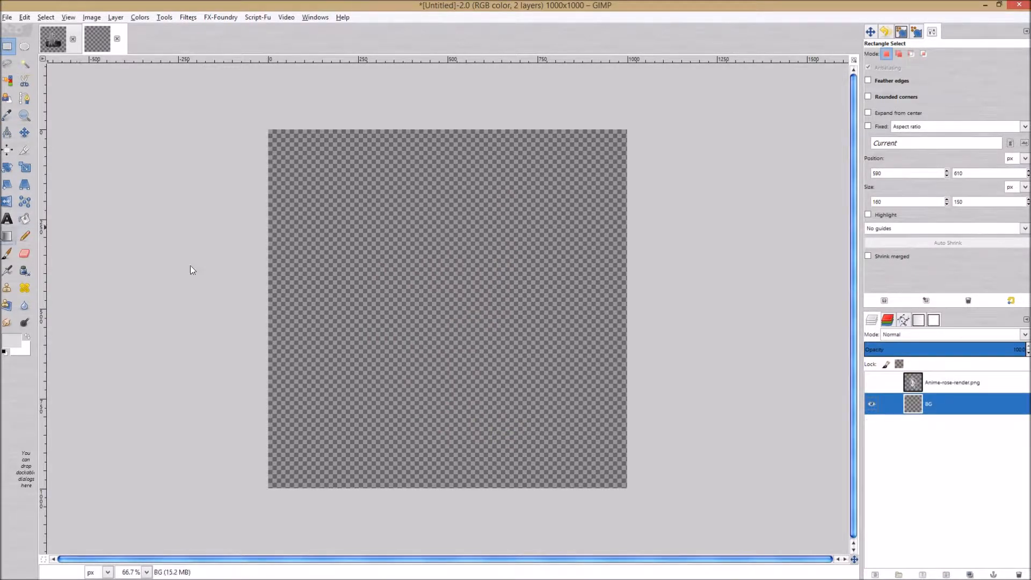
left_click(7, 47)
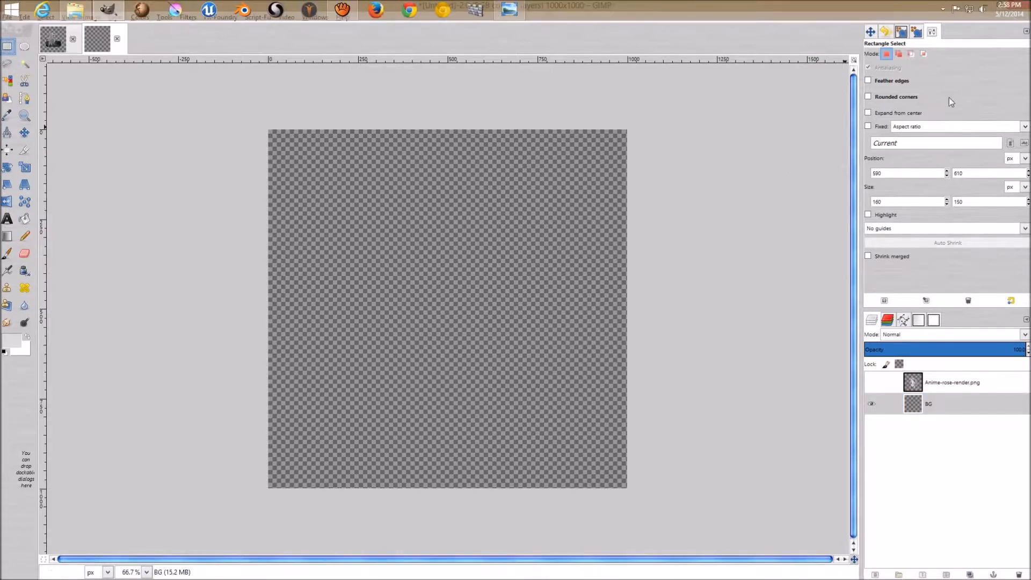
left_click(900, 97)
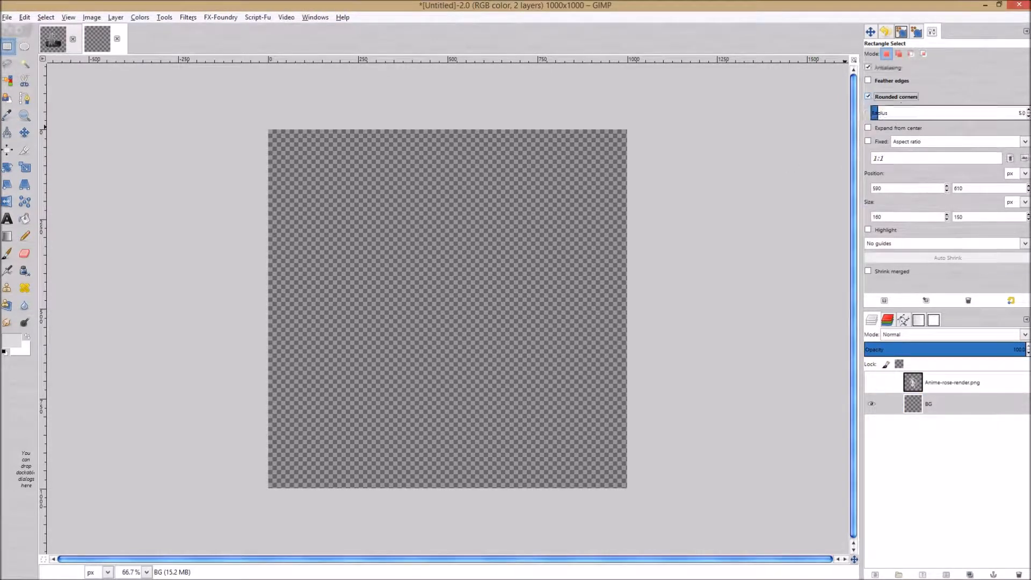
left_click_drag(896, 113, 961, 115)
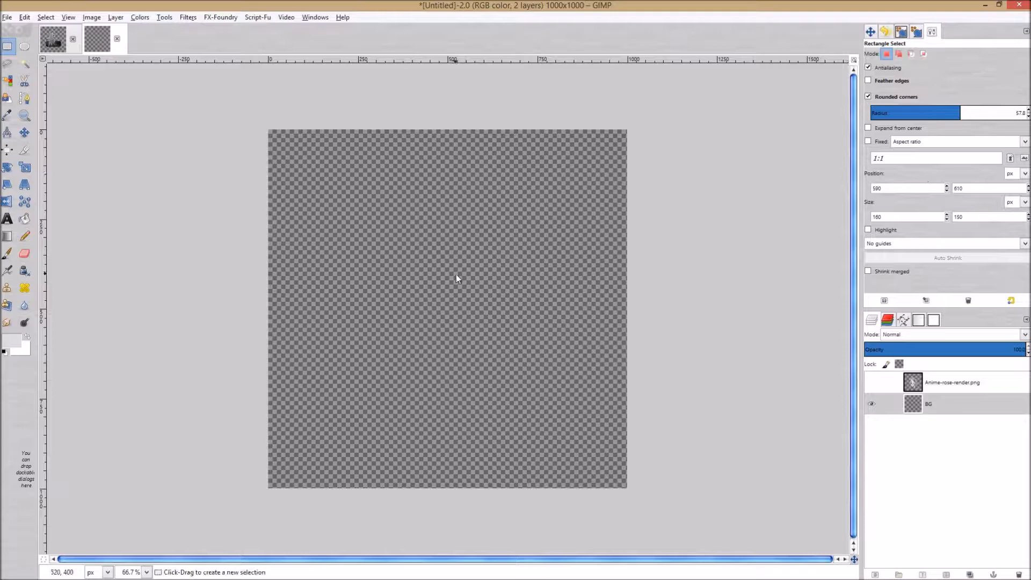
left_click_drag(330, 363, 567, 444)
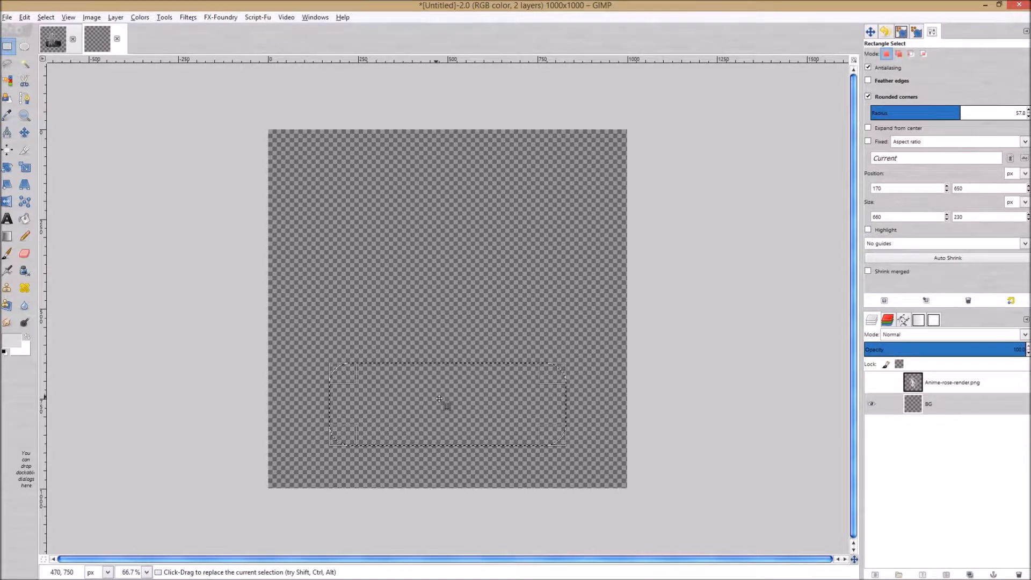
left_click_drag(450, 406, 448, 393)
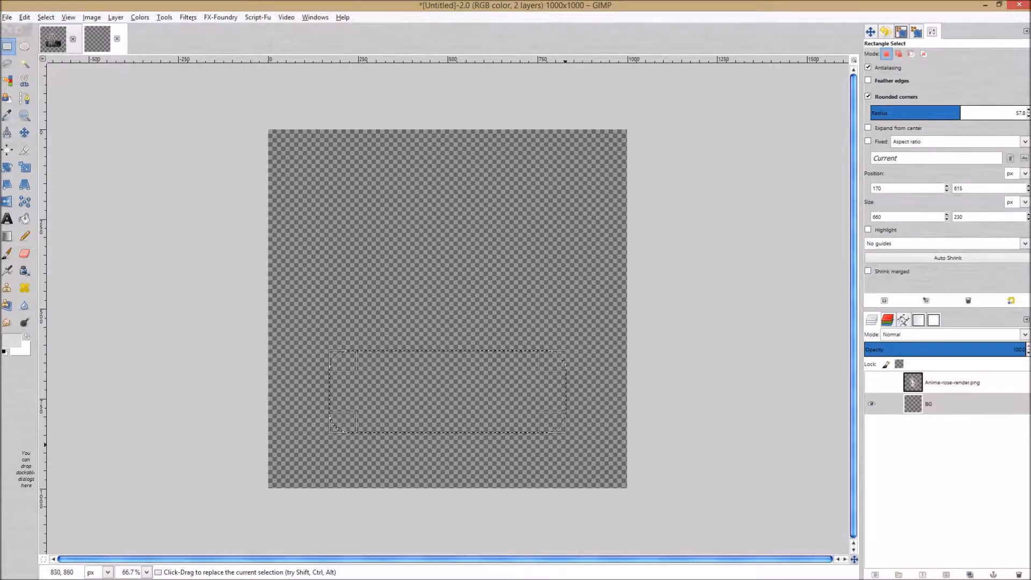
scroll(467, 416, "up", 1)
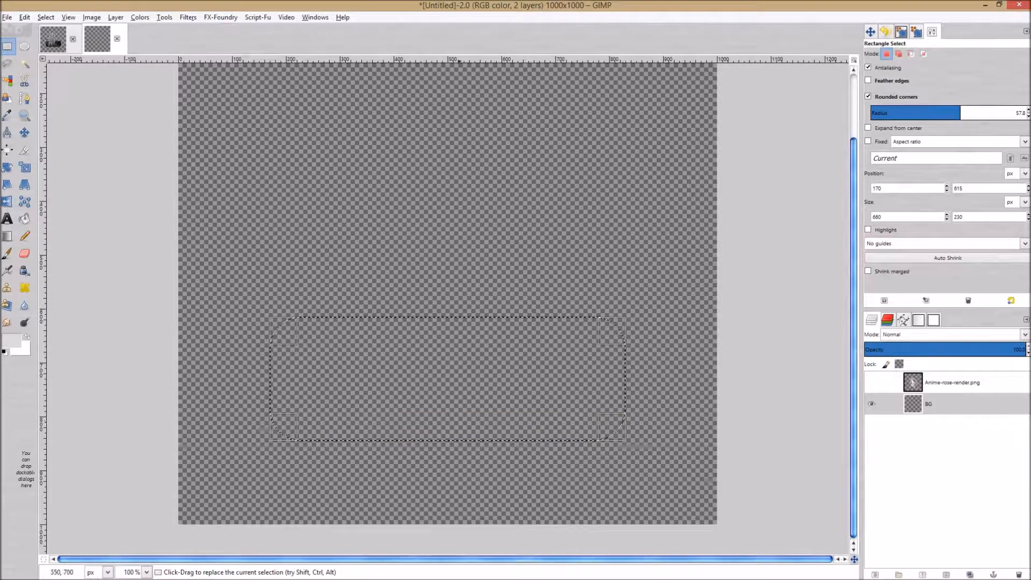
- Compare with the finished signature, then narrow the selection to about 580 by 230 px and place it at 220, 585
left_click(49, 40)
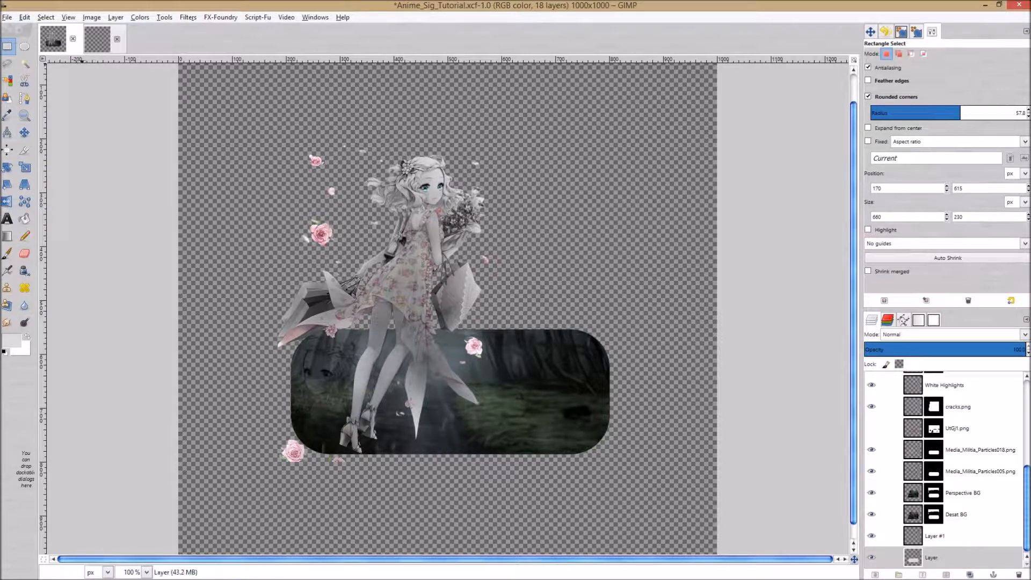
left_click(101, 42)
left_click_drag(306, 379, 319, 379)
left_click_drag(612, 382, 581, 387)
left_click_drag(428, 389, 434, 372)
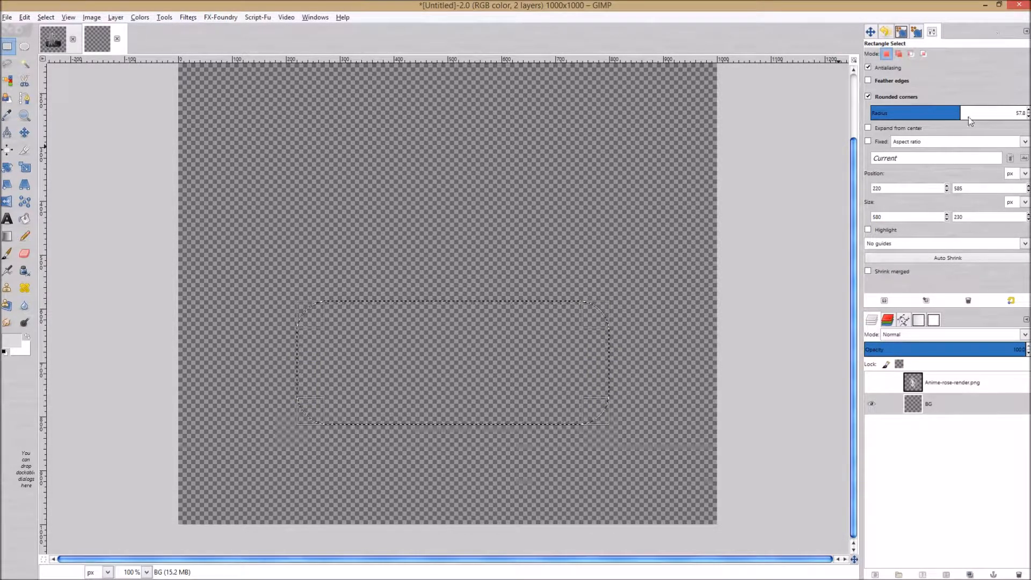
- Increase the selection's corner radius to about 88.6 and widen it to about 590 px, starting at 210 px
left_click_drag(965, 111, 1009, 112)
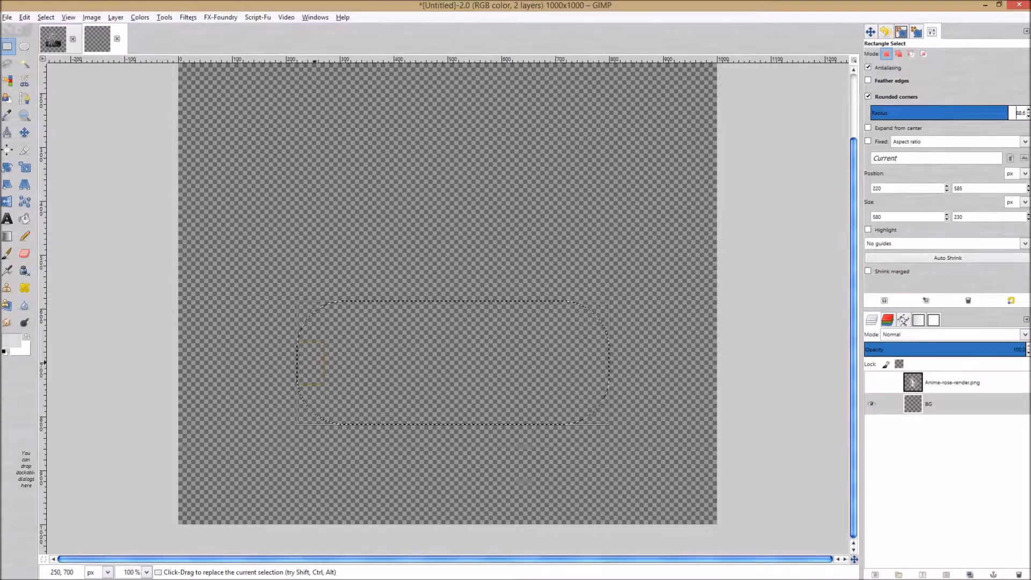
left_click_drag(313, 362, 305, 367)
left_click_drag(591, 359, 589, 364)
left_click_drag(312, 359, 317, 361)
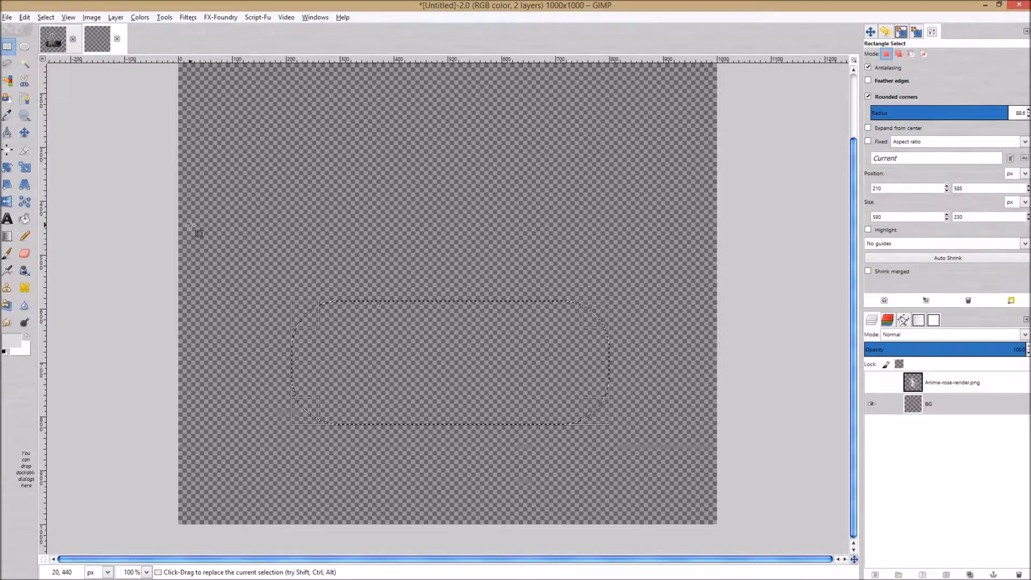
- Bucket-fill the rounded selection on the BG layer with the light grey foreground colour and clear the selection
left_click(24, 220)
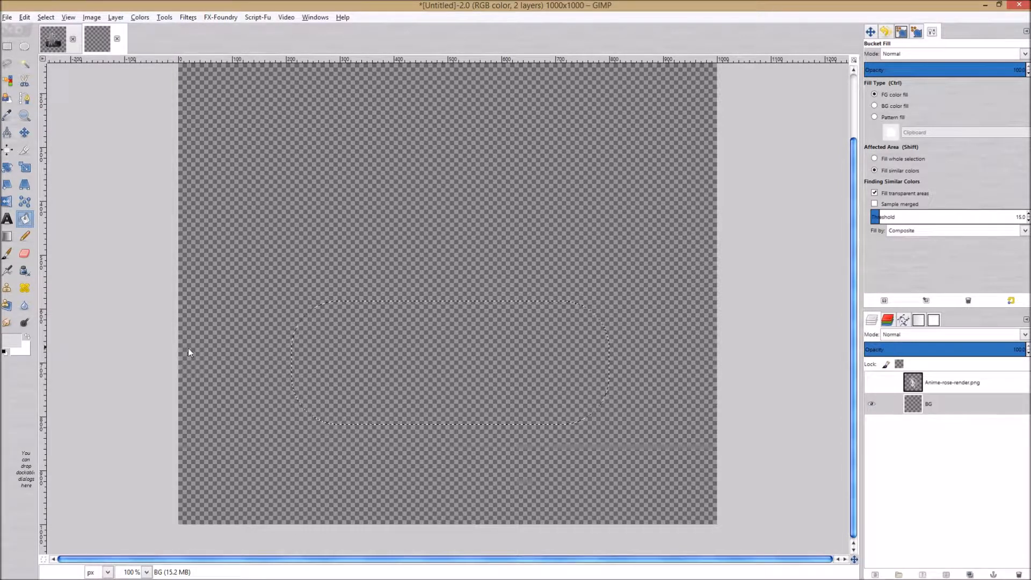
left_click(398, 372)
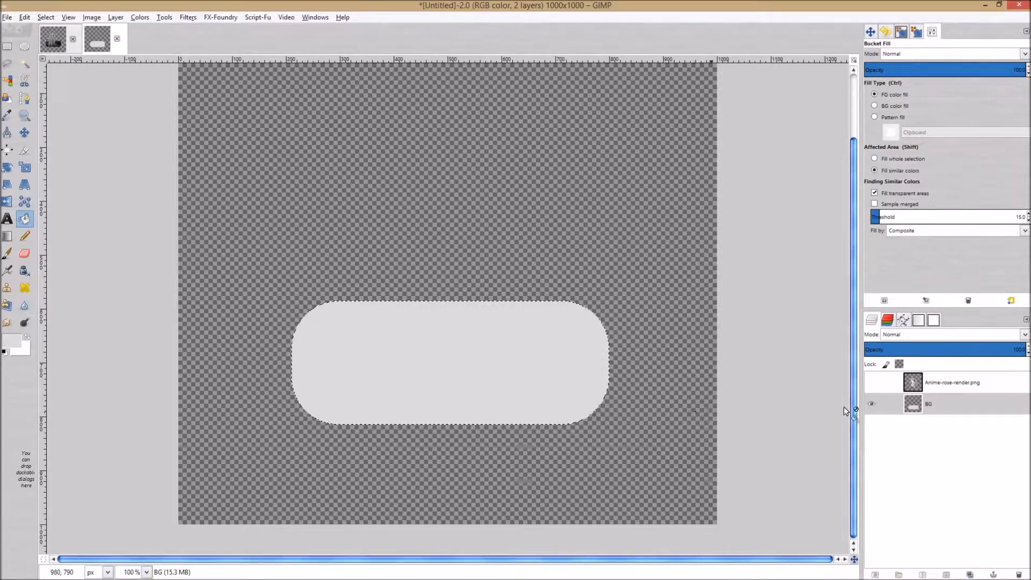
left_click(993, 400)
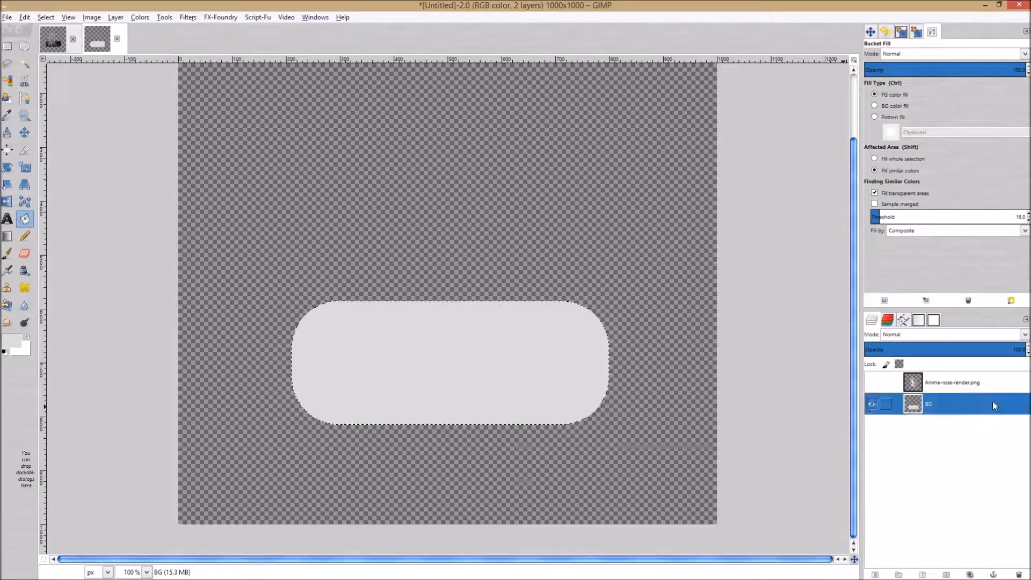
left_click(427, 361)
- Check the finished signature's layers, then return to the new image and make the Anime-rose-render layer visible and active
left_click(51, 45)
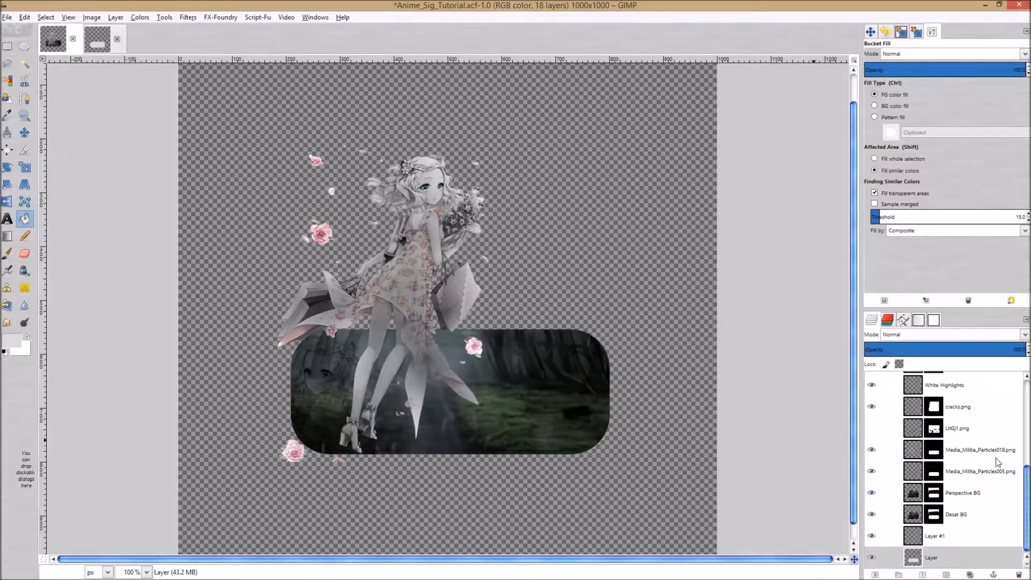
mouse_move(1028, 511)
left_mouse_down()
mouse_move(1028, 426)
mouse_move(1028, 520)
left_mouse_up()
left_click(94, 43)
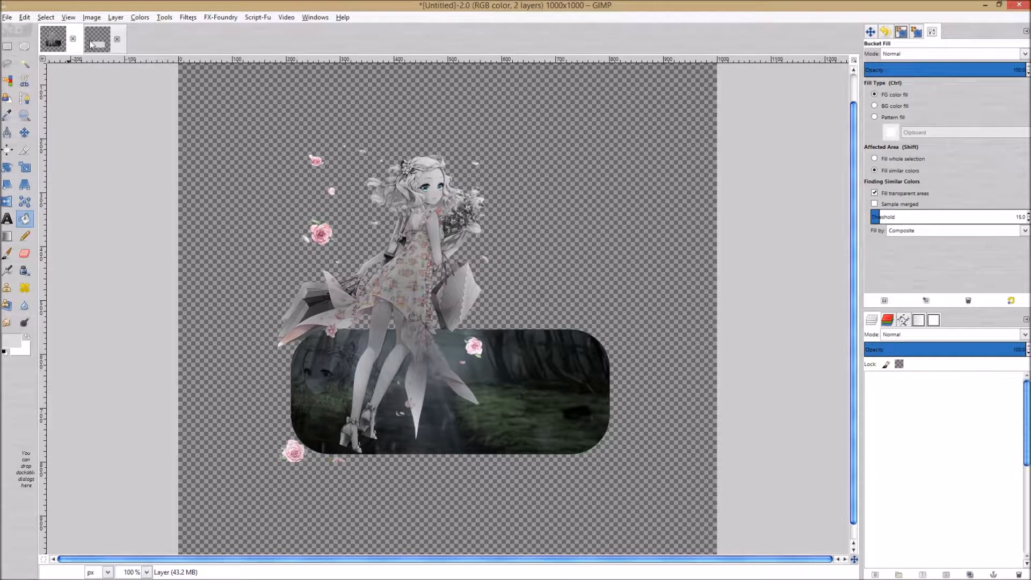
left_click(871, 382)
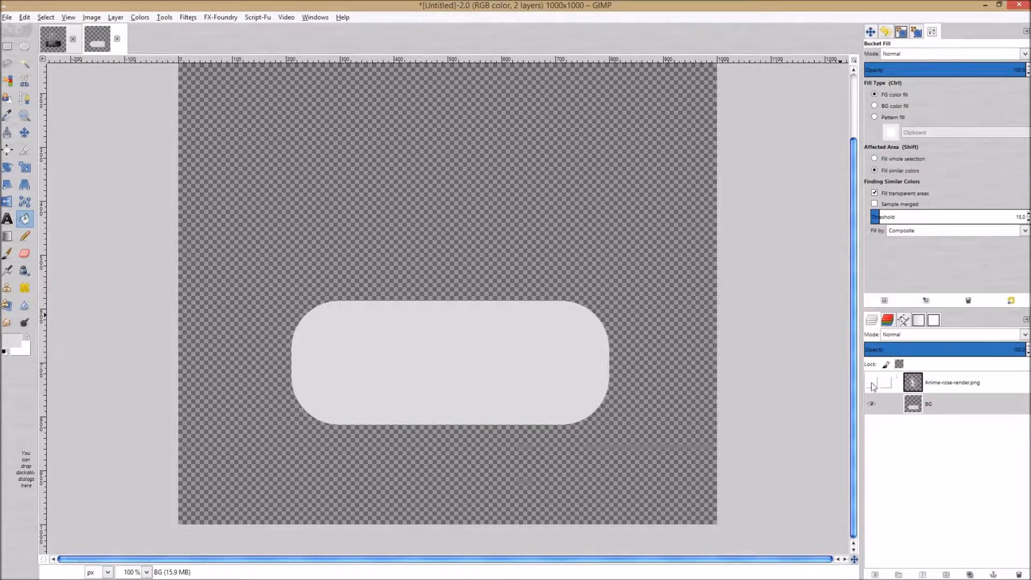
left_click(969, 385)
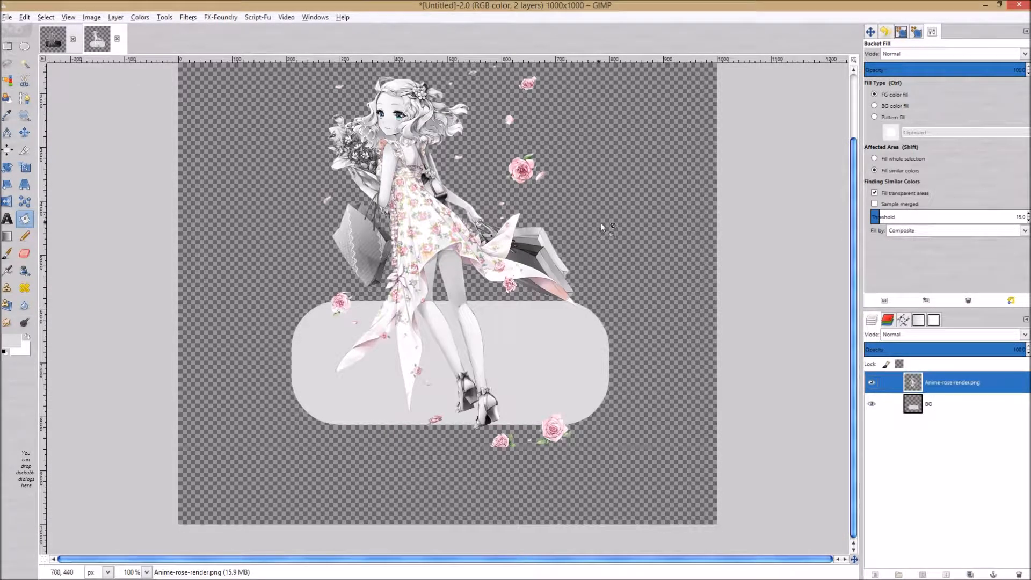
scroll(601, 220, "down", 2)
scroll(547, 220, "up", 2)
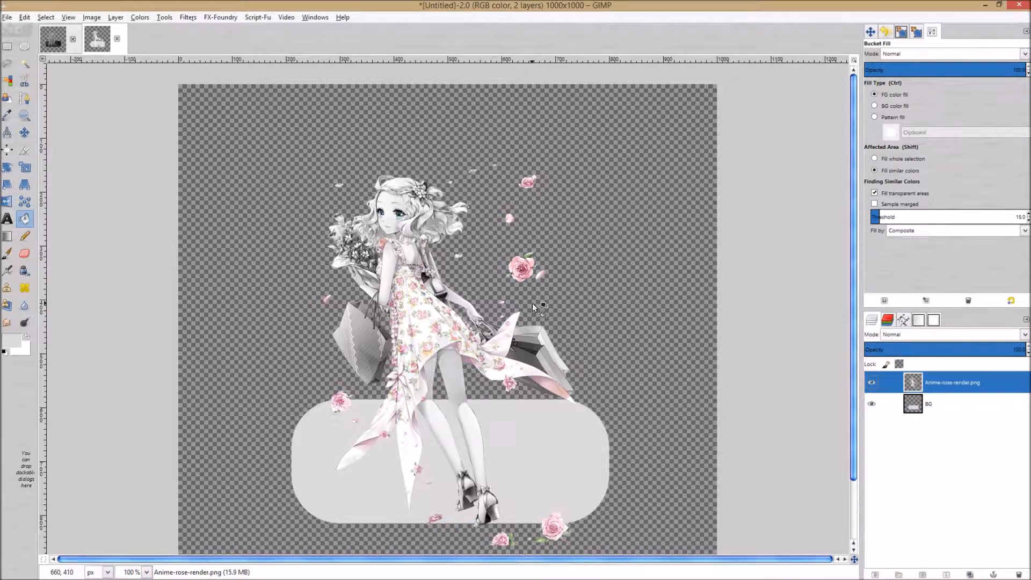
scroll(533, 304, "up", 2)
key("p")
scroll(533, 304, "down", 3)
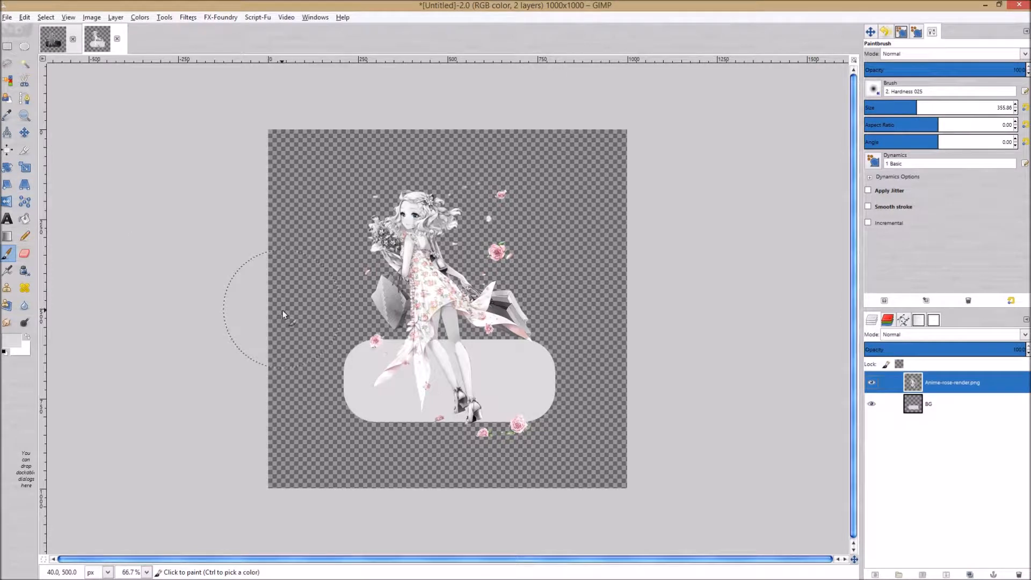
- Flip the anime render horizontally and move it slightly left over the grey rounded panel
key("shift+f")
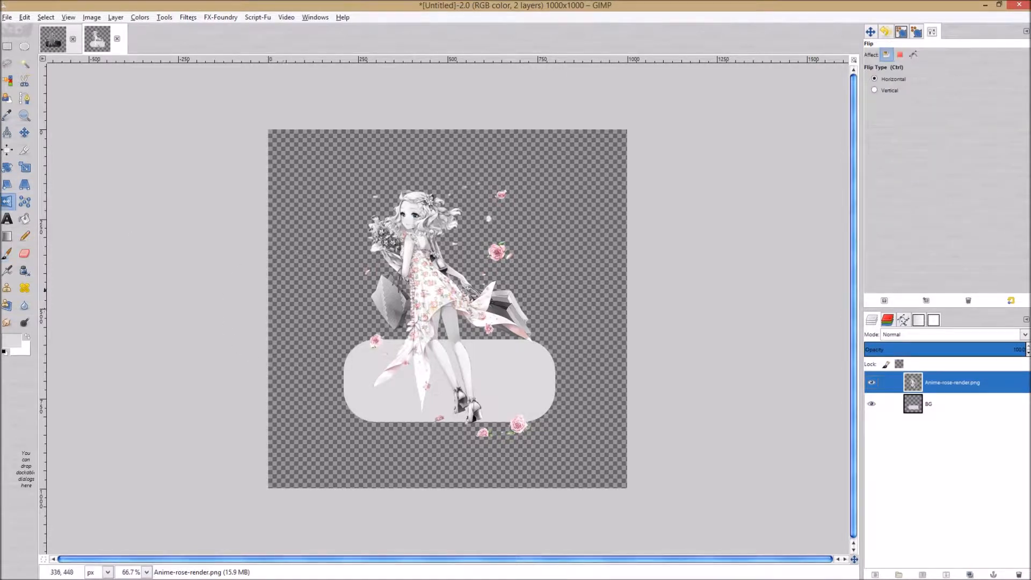
left_click(438, 294)
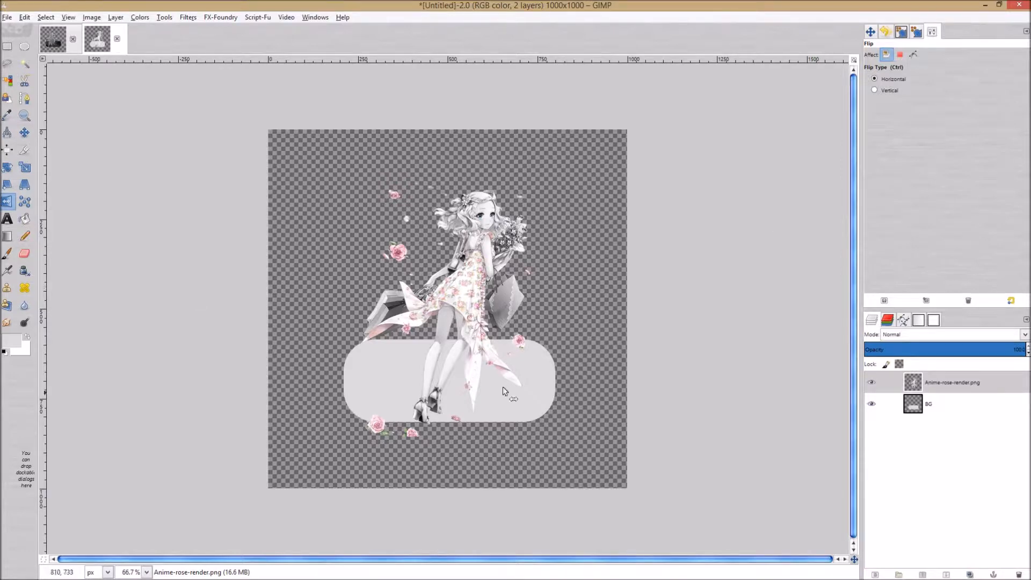
key("m")
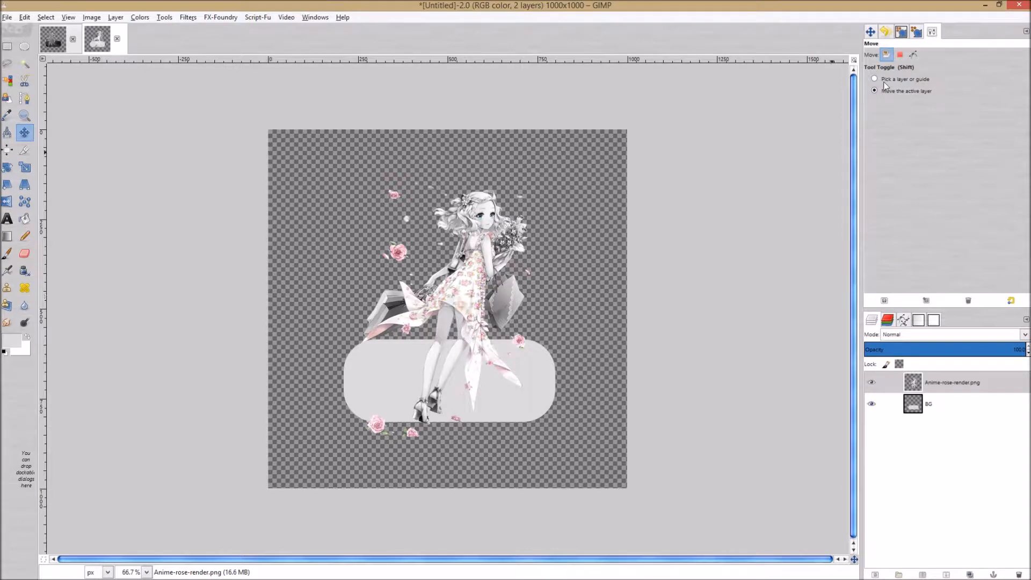
left_click_drag(458, 323, 433, 323)
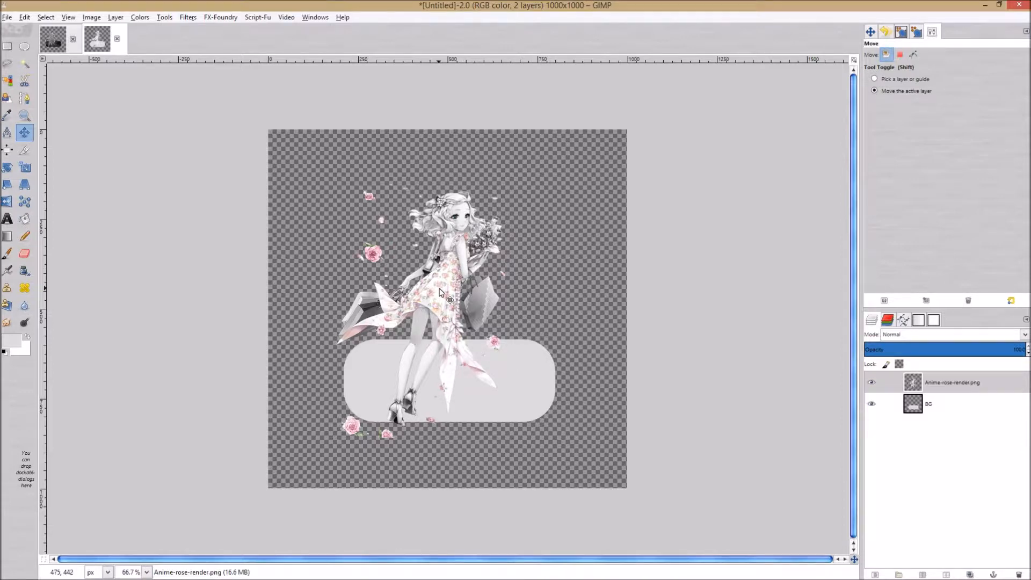
- Scale the anime render layer down to 444 × 632 pixels with its aspect ratio kept
key("shift+s")
left_click(460, 203)
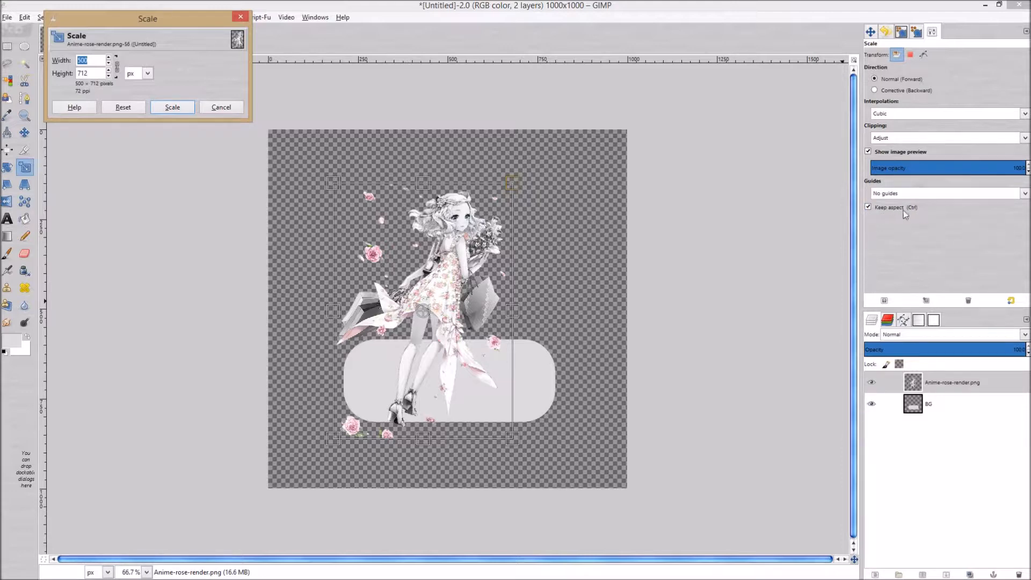
left_click_drag(512, 185, 496, 225)
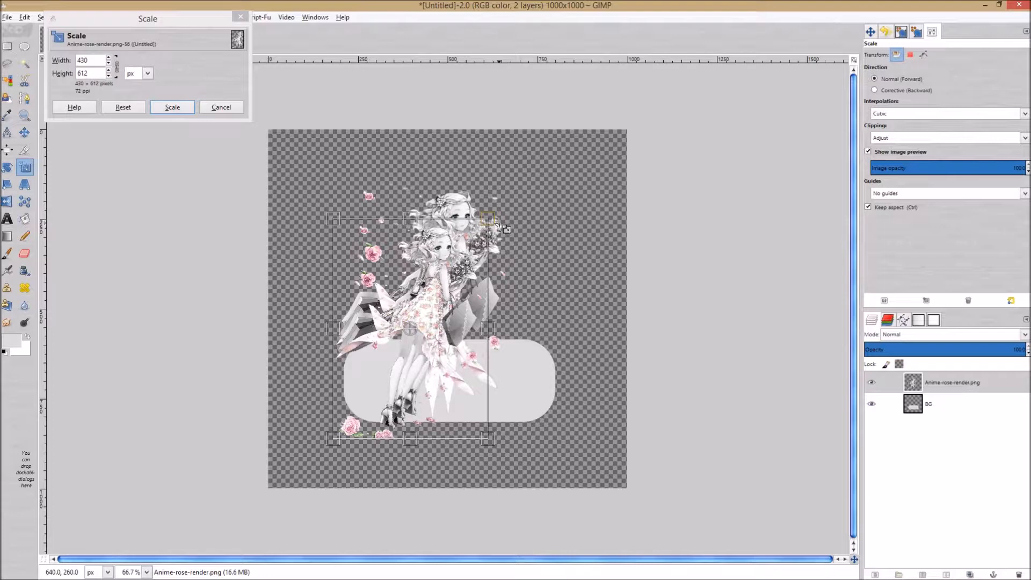
left_click(119, 108)
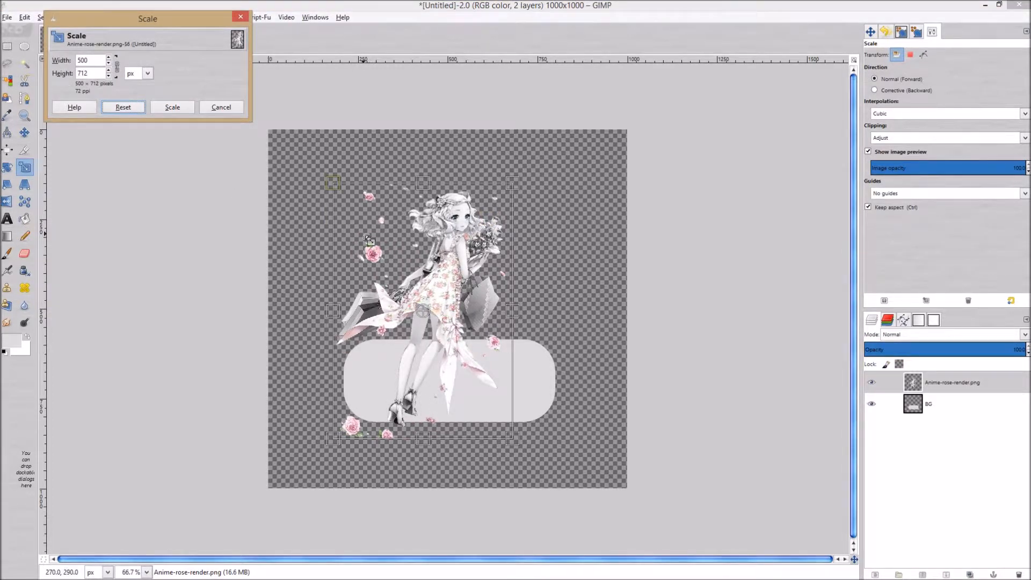
left_click_drag(513, 183, 496, 213)
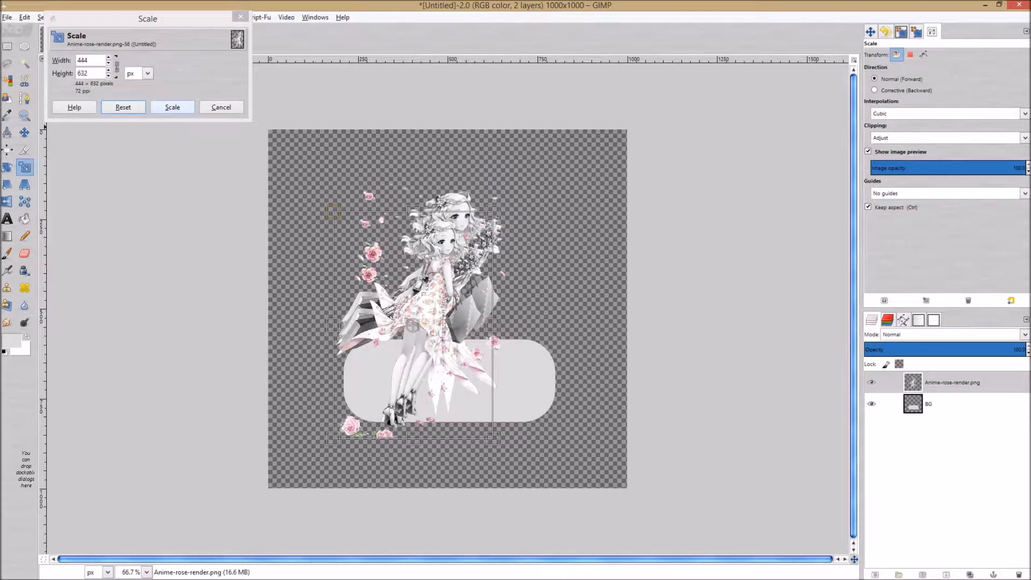
left_click(171, 108)
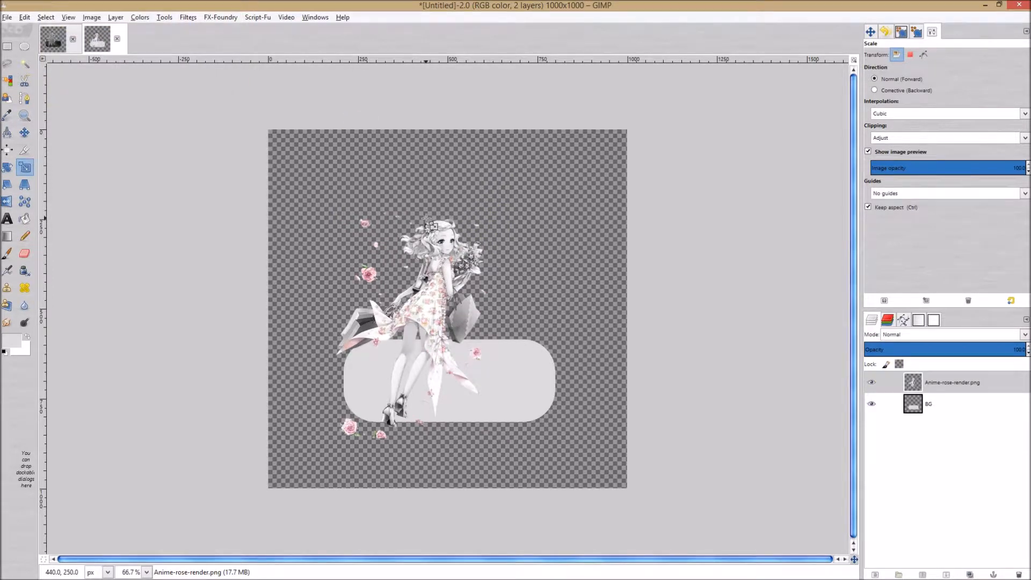
- Move the anime render slightly left and up so the shoes sit just within the panel's lower edge
key("m")
left_click(432, 365)
left_click_drag(432, 365, 431, 367)
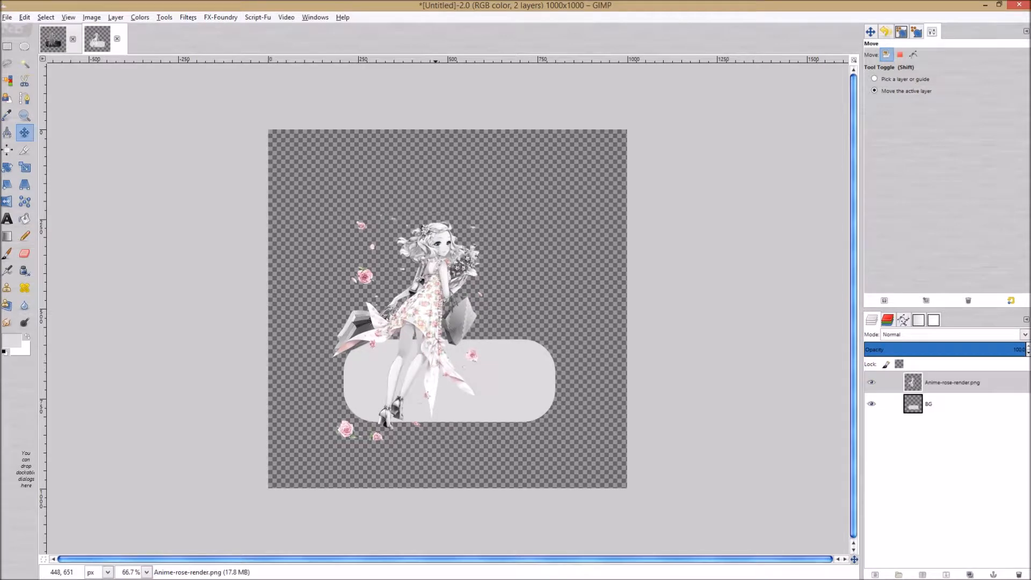
scroll(395, 400, "up", 1)
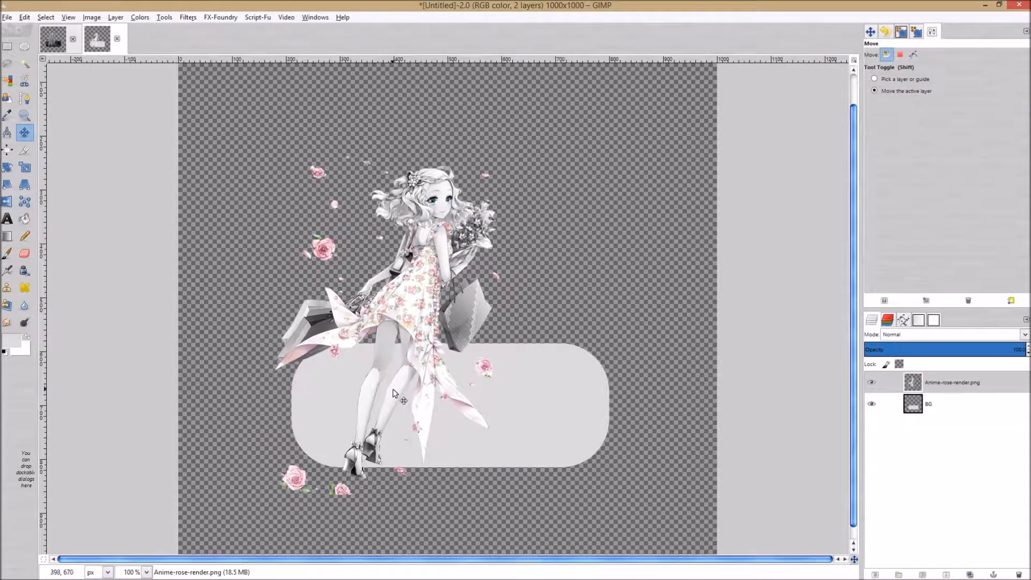
left_click_drag(386, 397, 384, 387)
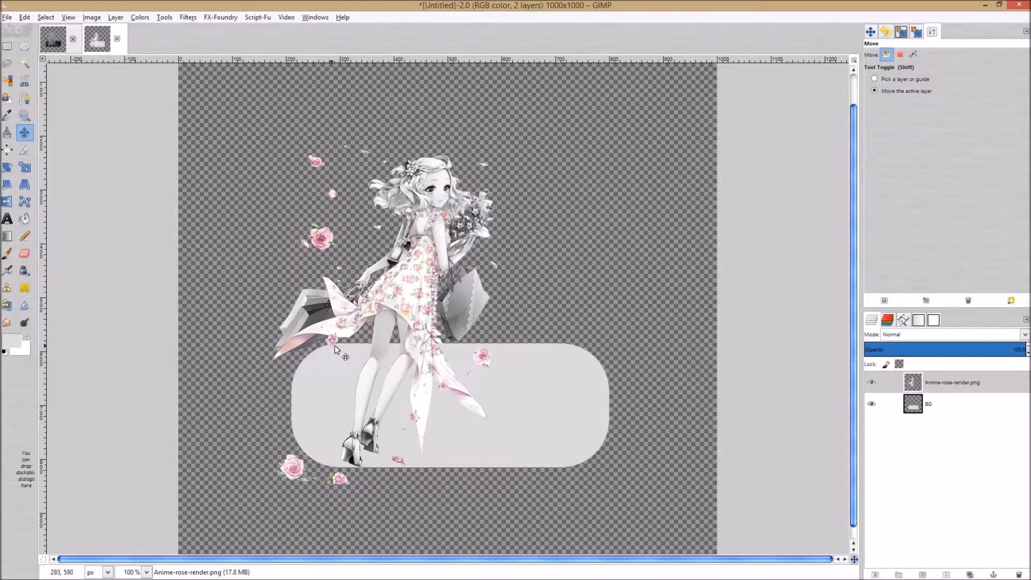
- Scale the anime render to 402 × 572 pixels and nudge it slightly up and left over the panel
key("shift+s")
left_click(376, 338)
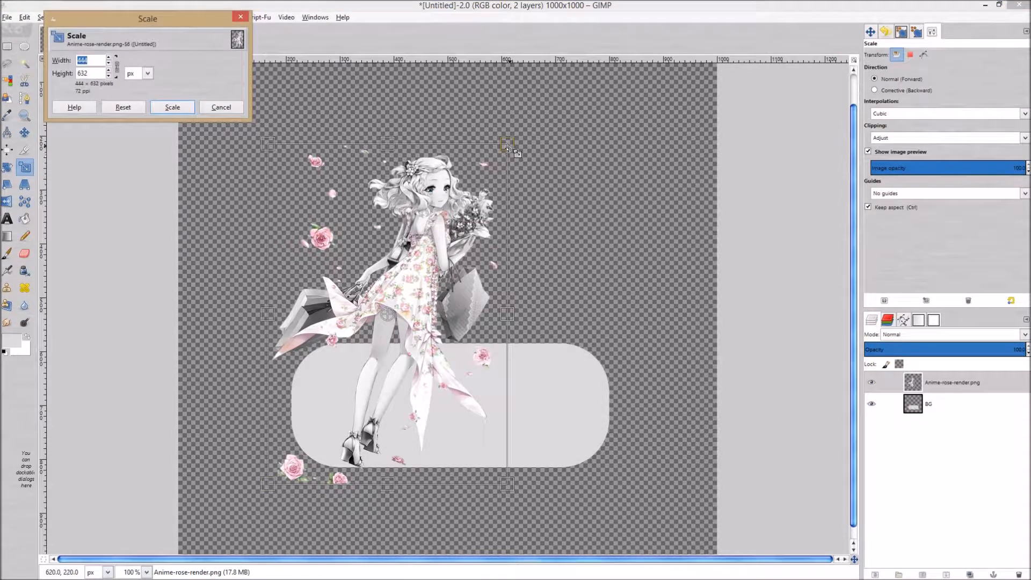
left_click_drag(506, 148, 492, 186)
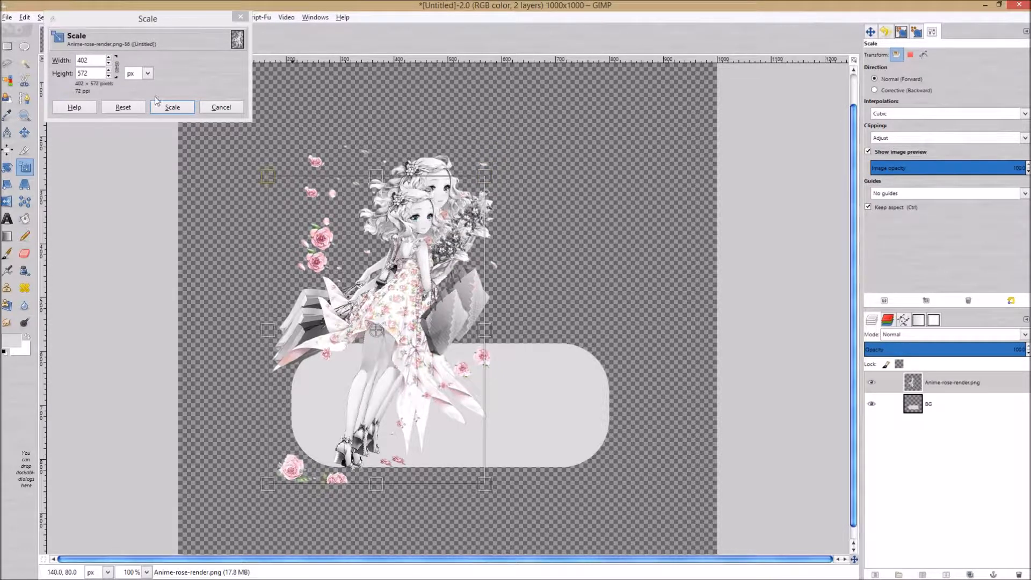
left_click(173, 107)
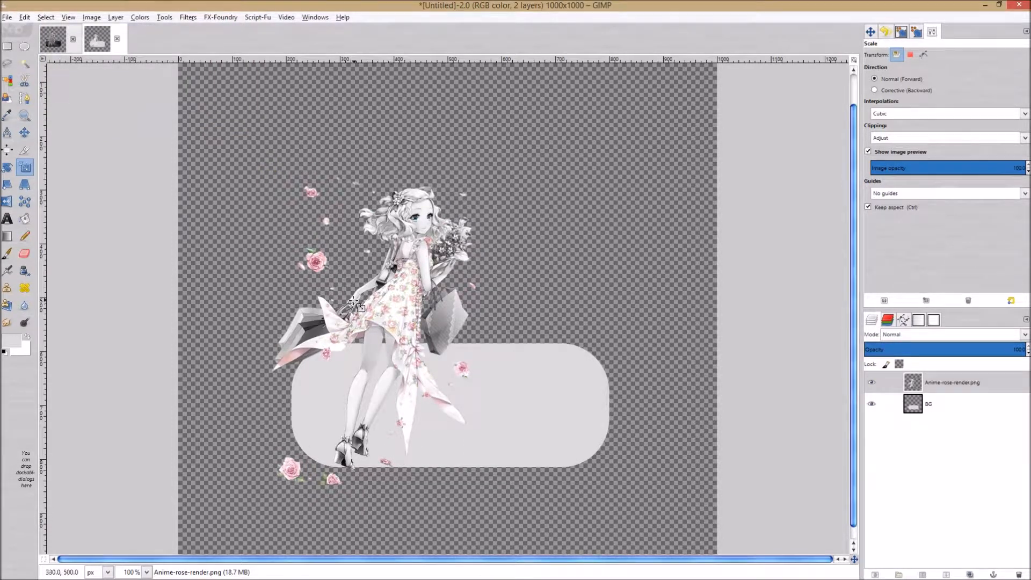
key("m")
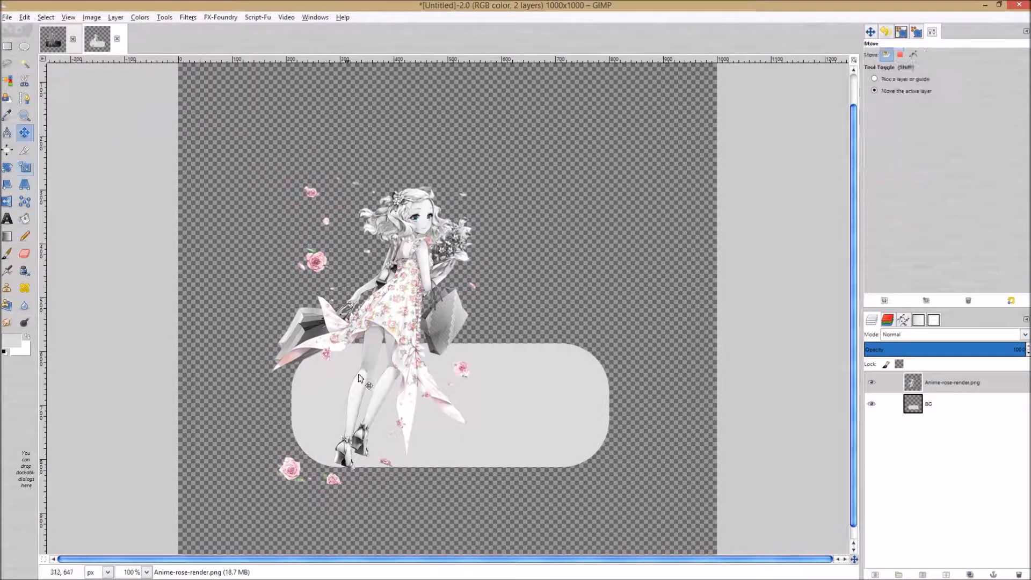
left_click_drag(367, 382, 365, 380)
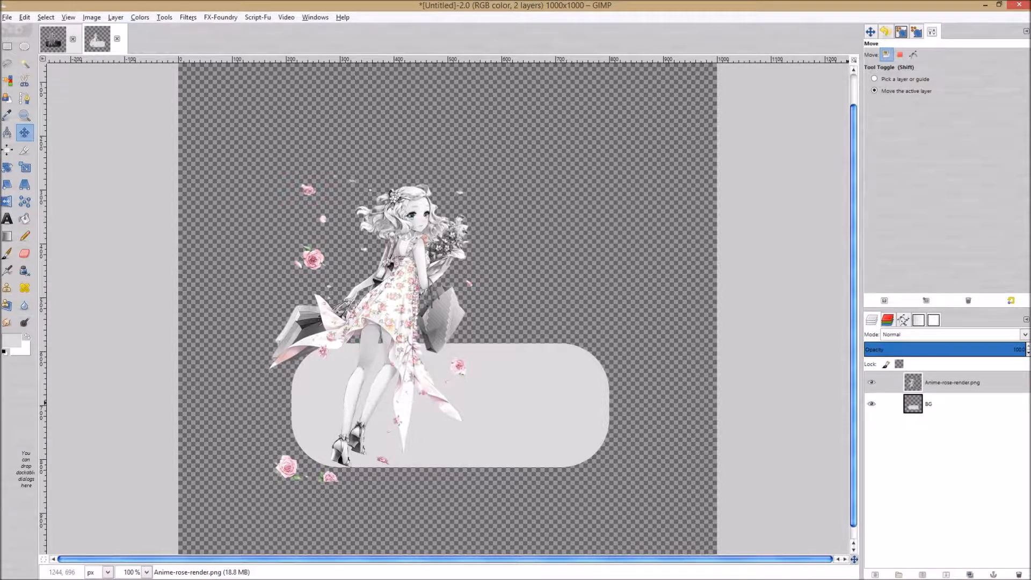
- Hide the anime render layer and import green_misty_forest_and_road from the Anime_0Sig_02 folder as a layer directly above BG
left_click(871, 382)
left_click(936, 411)
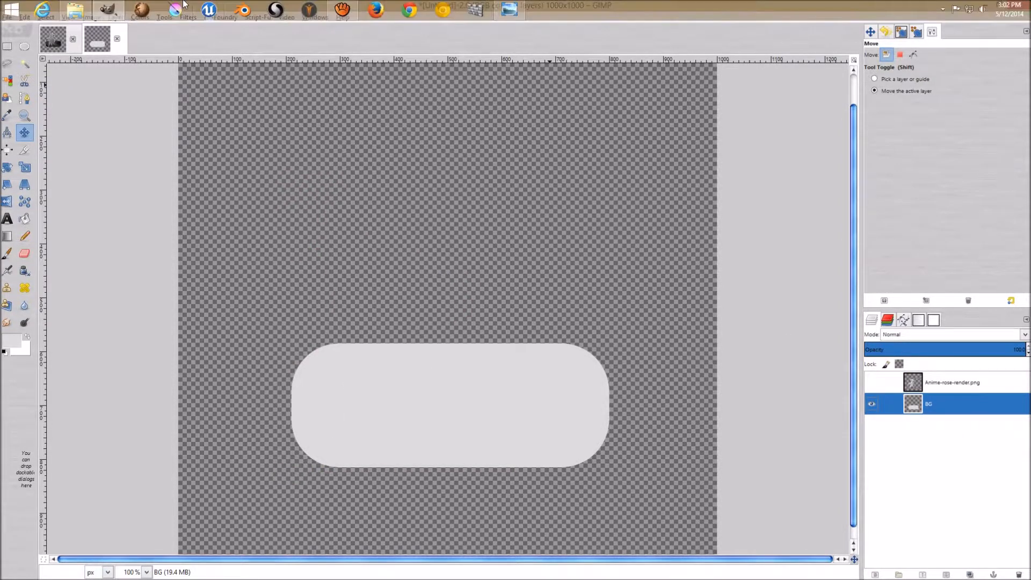
left_click(78, 10)
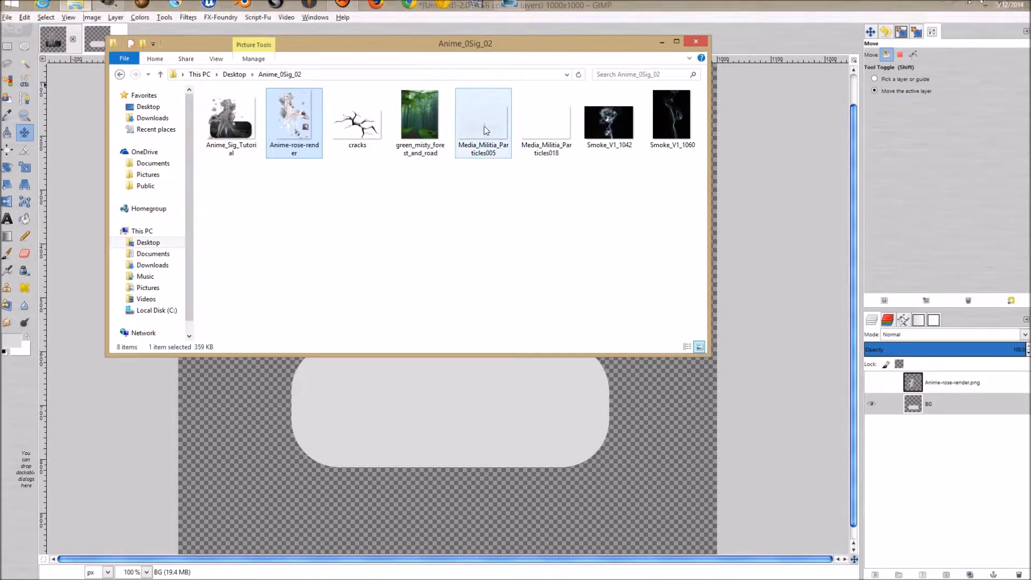
left_click(407, 113)
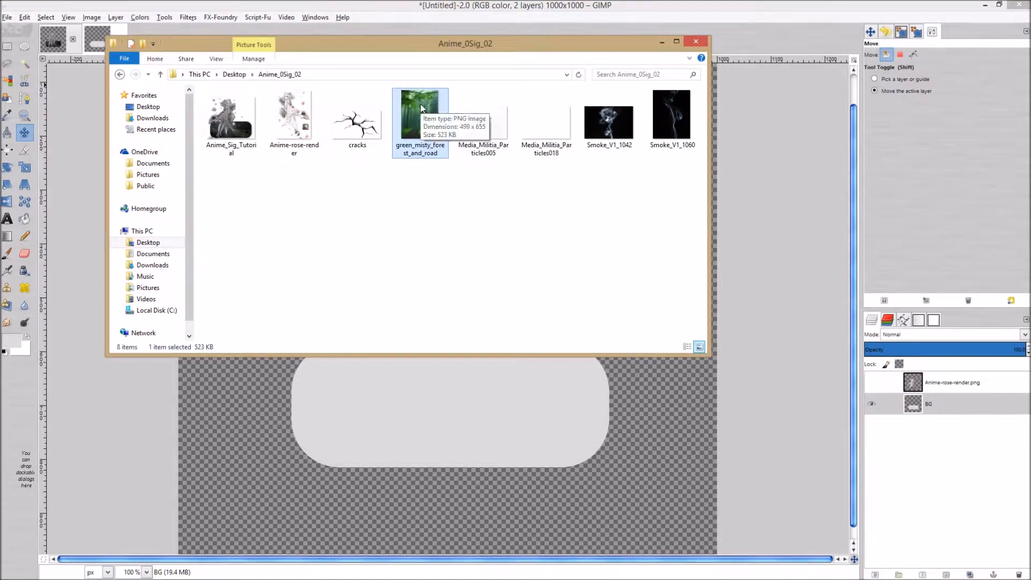
left_click_drag(419, 100, 408, 400)
left_click(741, 137)
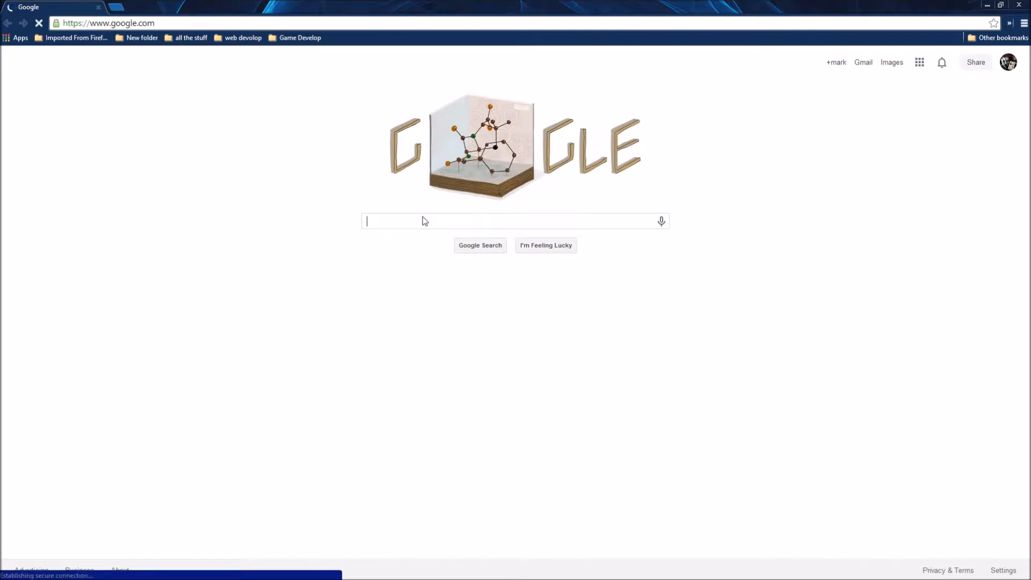
- Search Google for gmic in the browser and open the G'MIC home page at gmic.sourceforge.net
type("gmic")
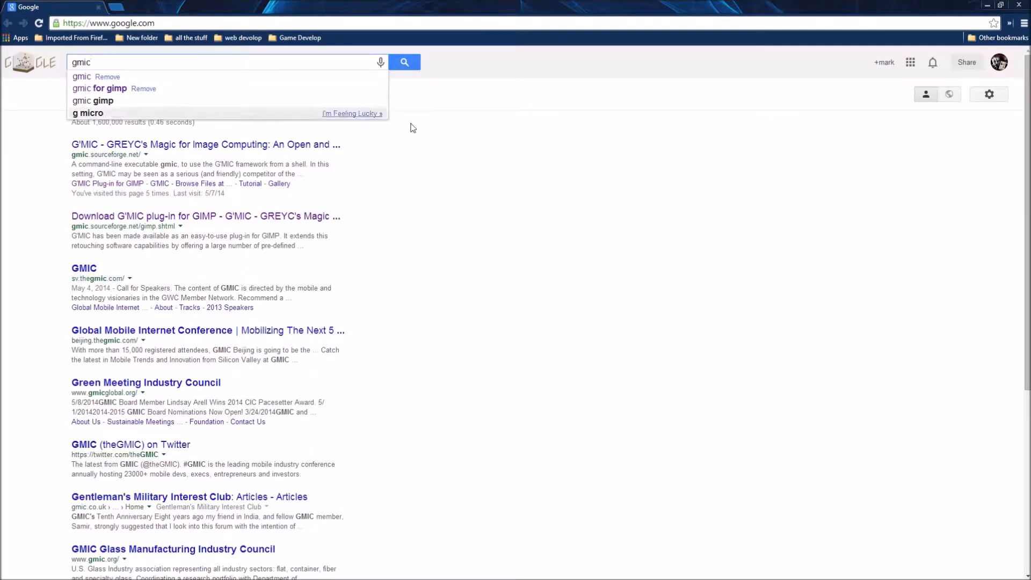
key("Return")
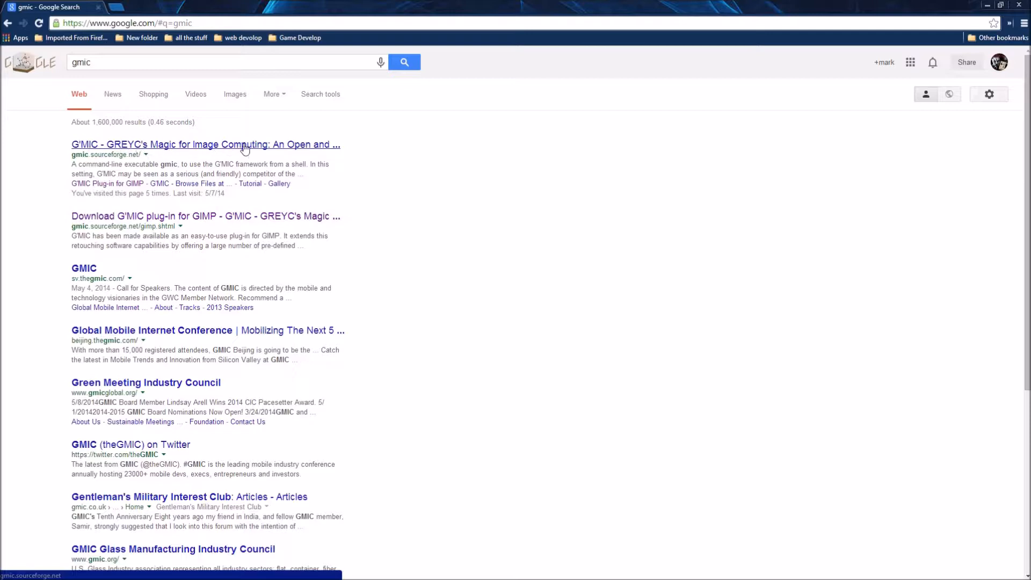
left_click(299, 146)
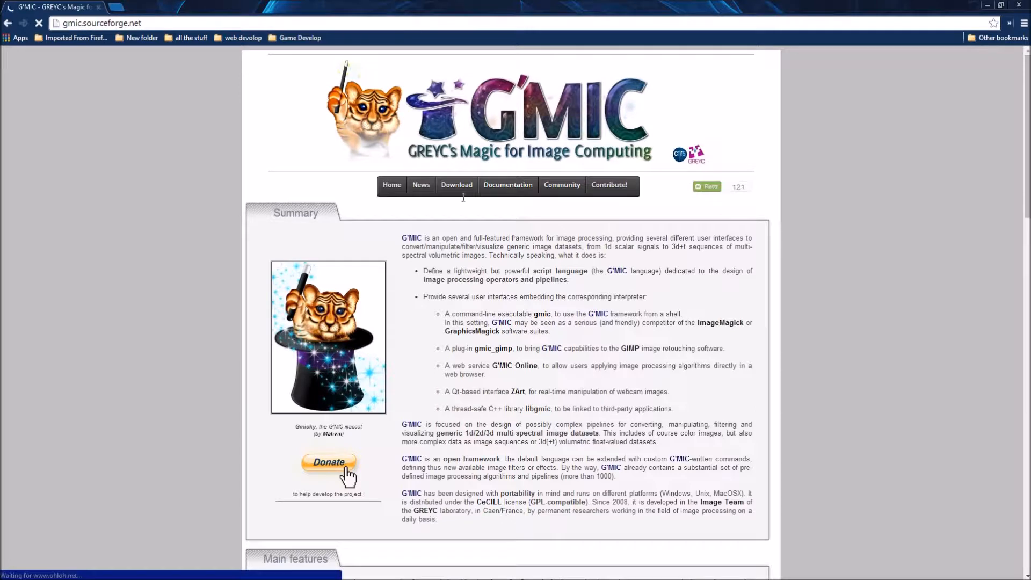
- Look through the G'MIC home page for a download of the GIMP plug-in
left_click(454, 188)
scroll(762, 152, "down", 9)
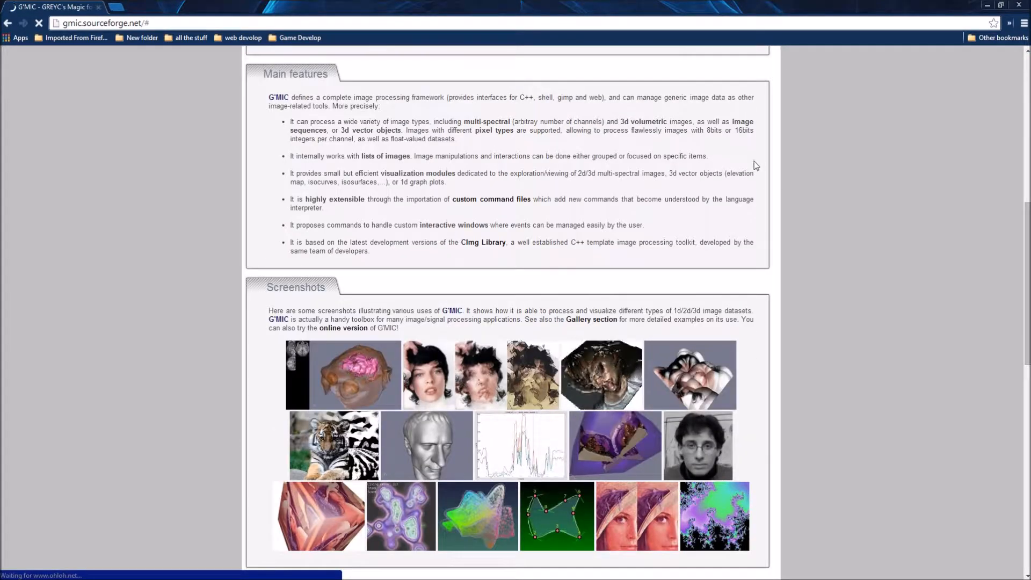
scroll(815, 215, "down", 1)
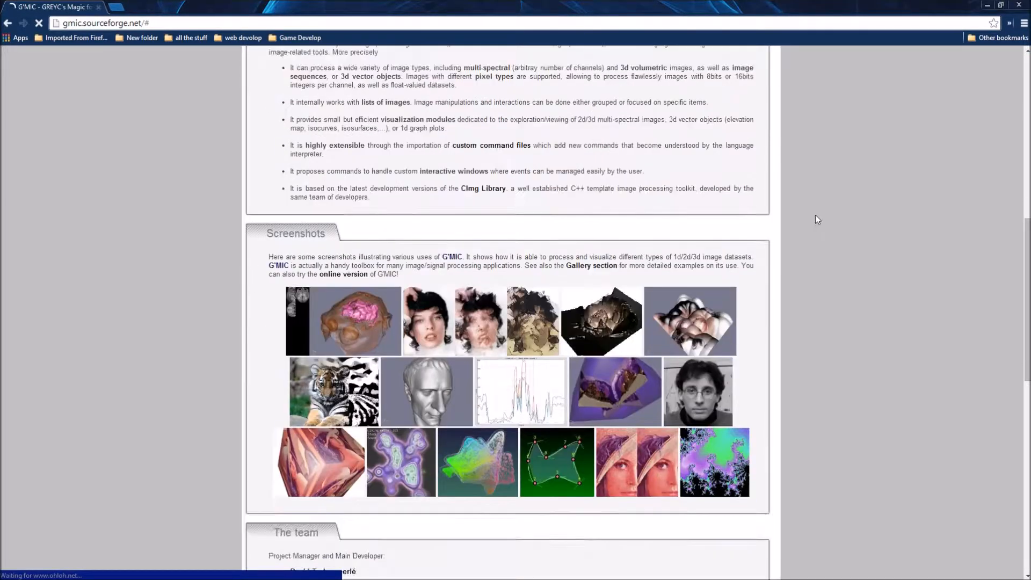
scroll(813, 213, "up", 10)
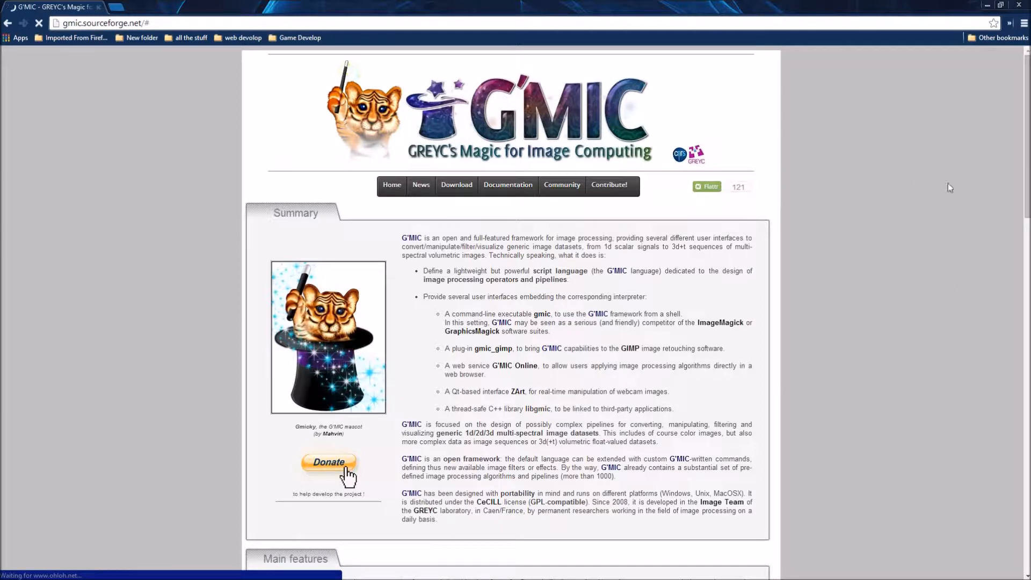
scroll(943, 185, "down", 15)
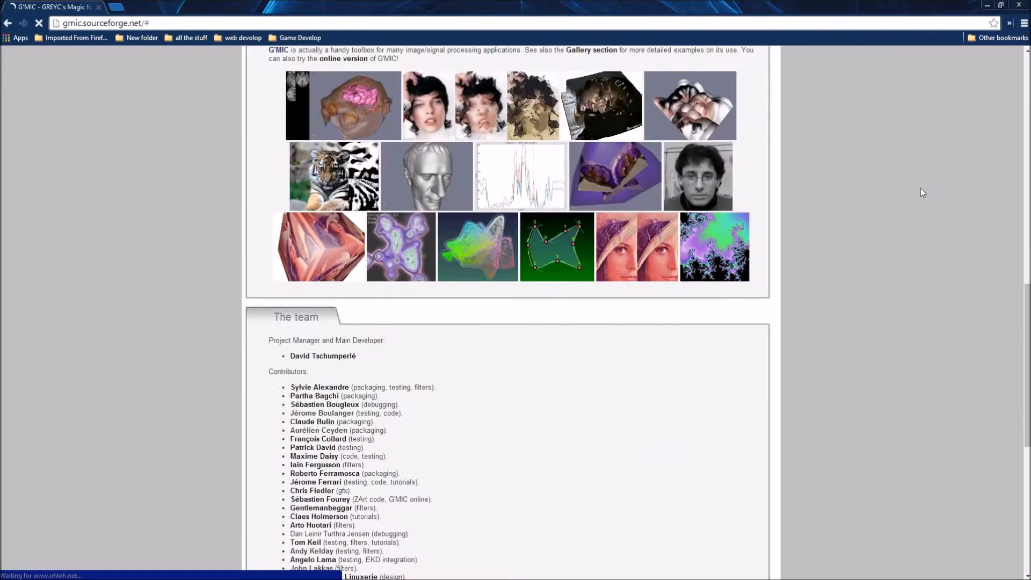
scroll(922, 194, "down", 2)
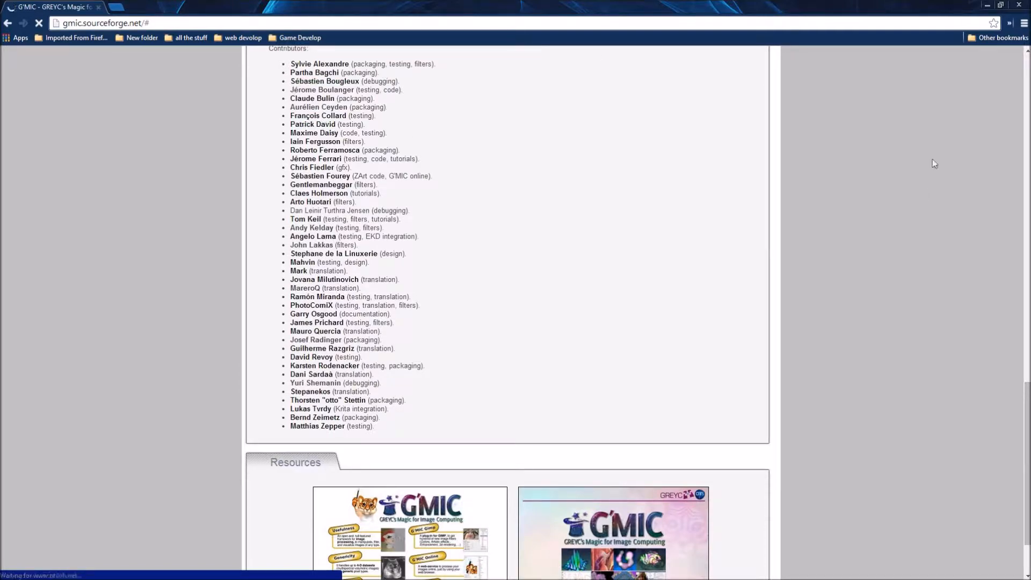
scroll(949, 159, "up", 17)
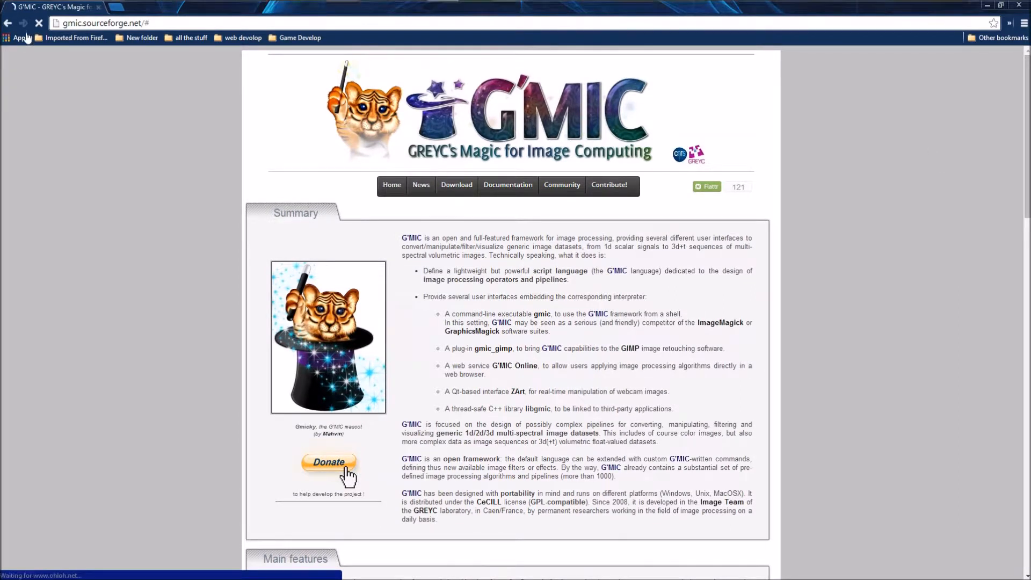
- Go back to the search results and open the page for downloading the G'MIC plug-in for GIMP
left_click(6, 24)
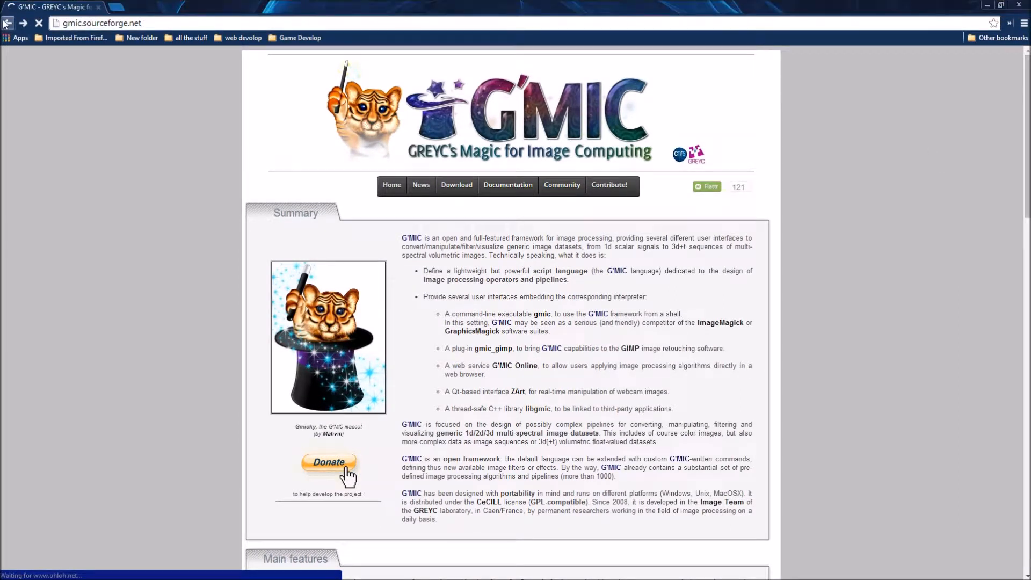
left_click(6, 24)
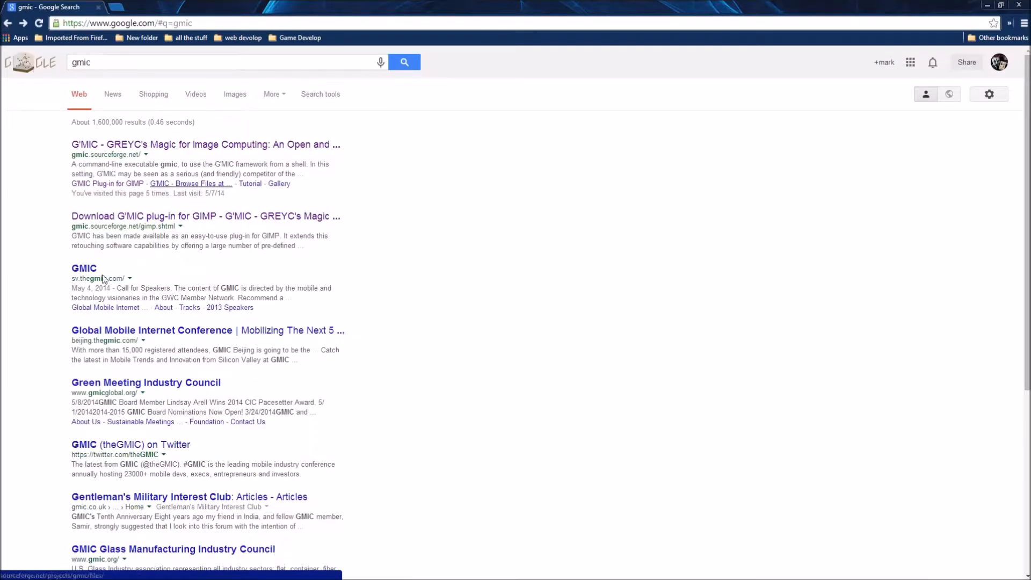
left_click(135, 218)
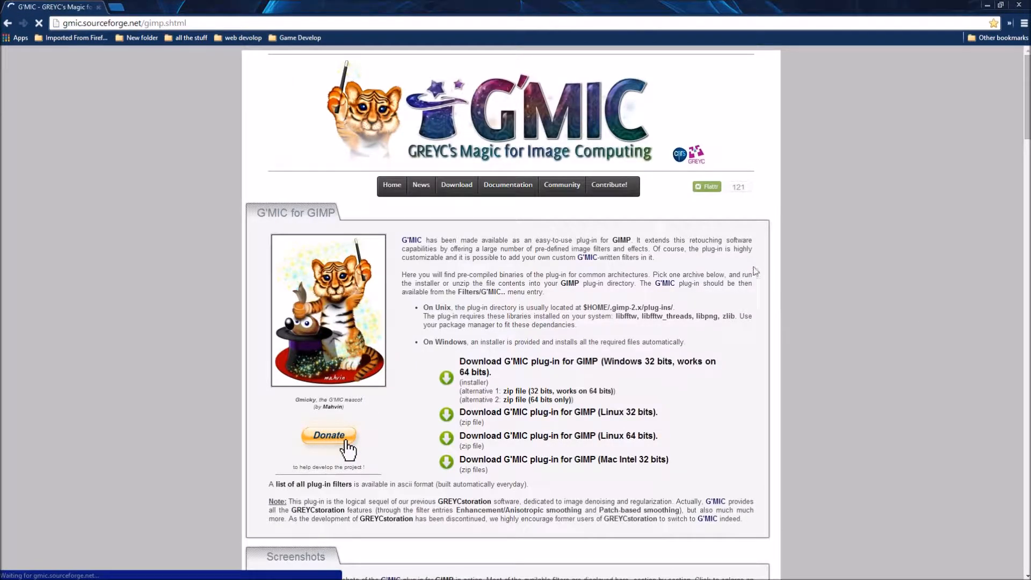
- Examine the plug-in's download options and filter sample images, and close the browser to return to GIMP
scroll(871, 333, "down", 2)
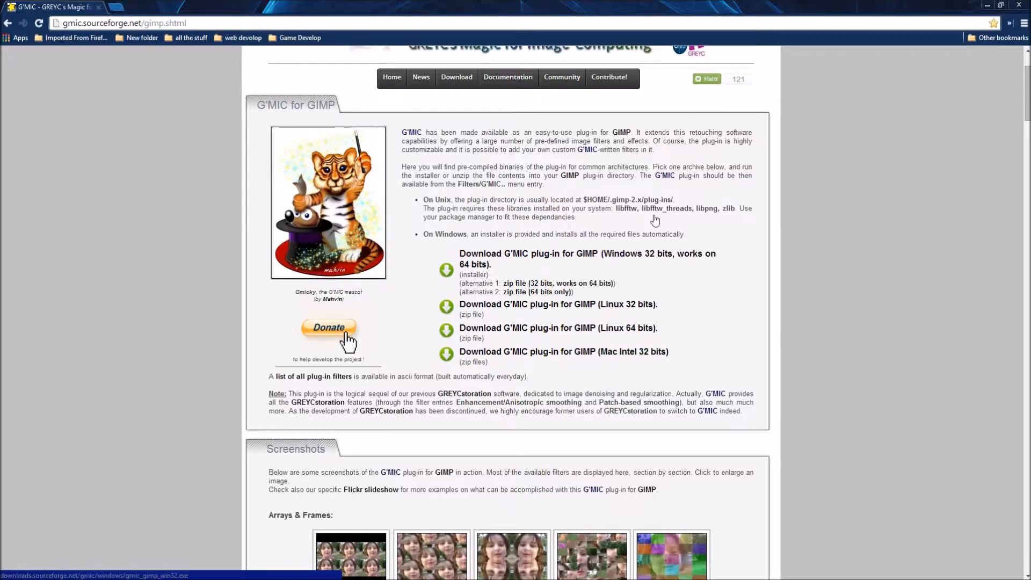
scroll(653, 215, "down", 8)
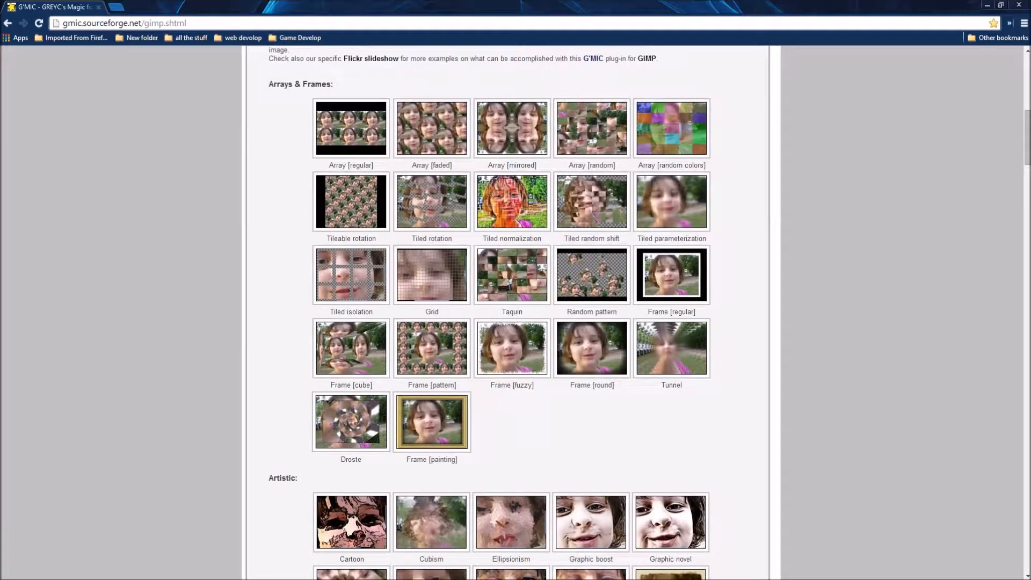
scroll(620, 429, "down", 5)
scroll(740, 315, "down", 20)
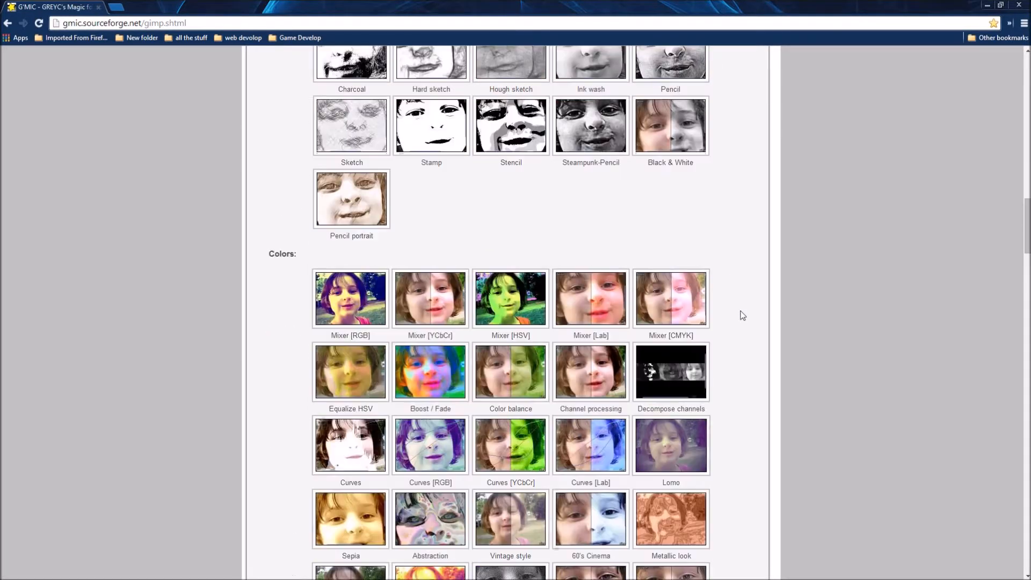
scroll(741, 315, "down", 20)
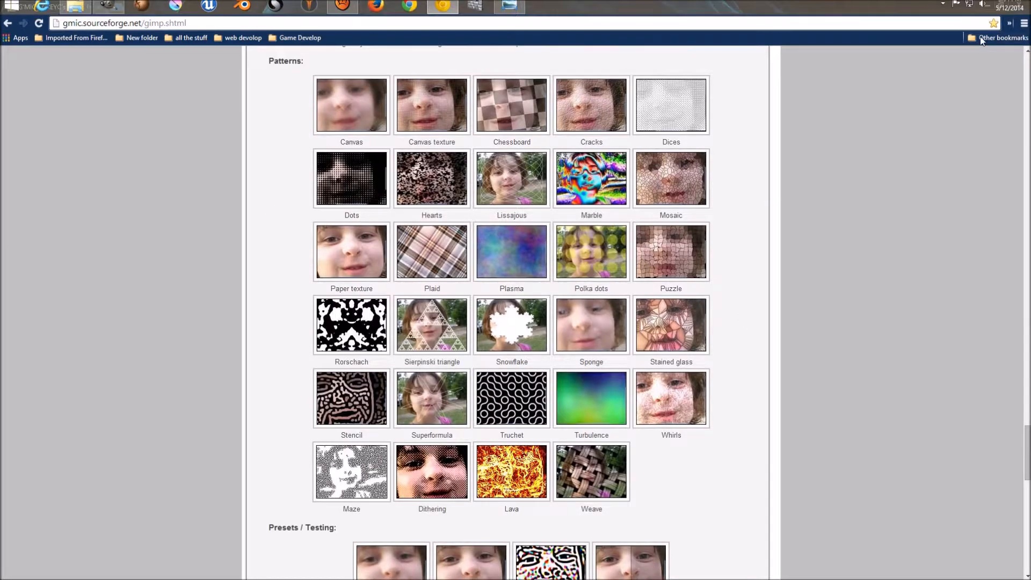
left_click(1019, 7)
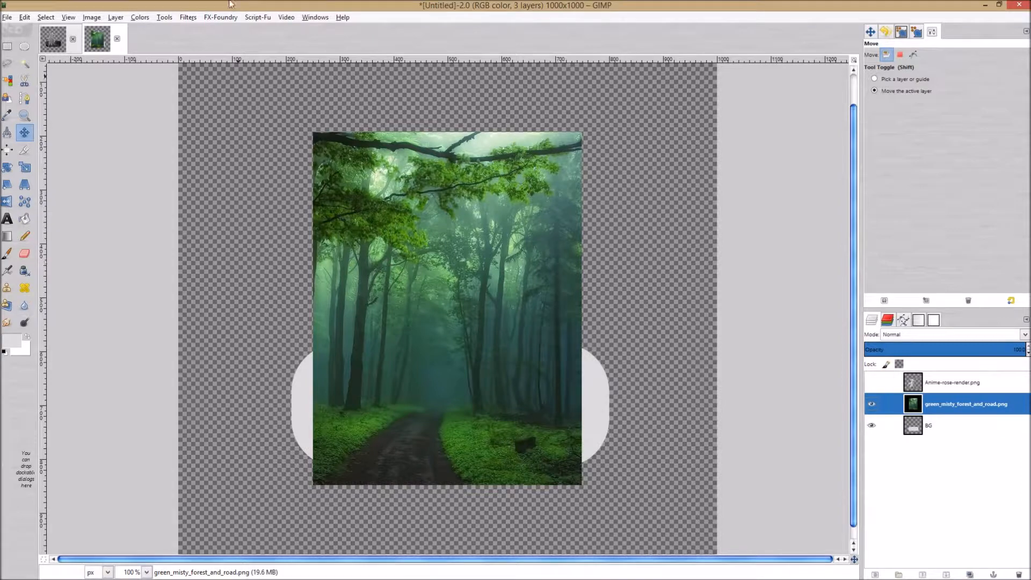
mouse_move(56, 14)
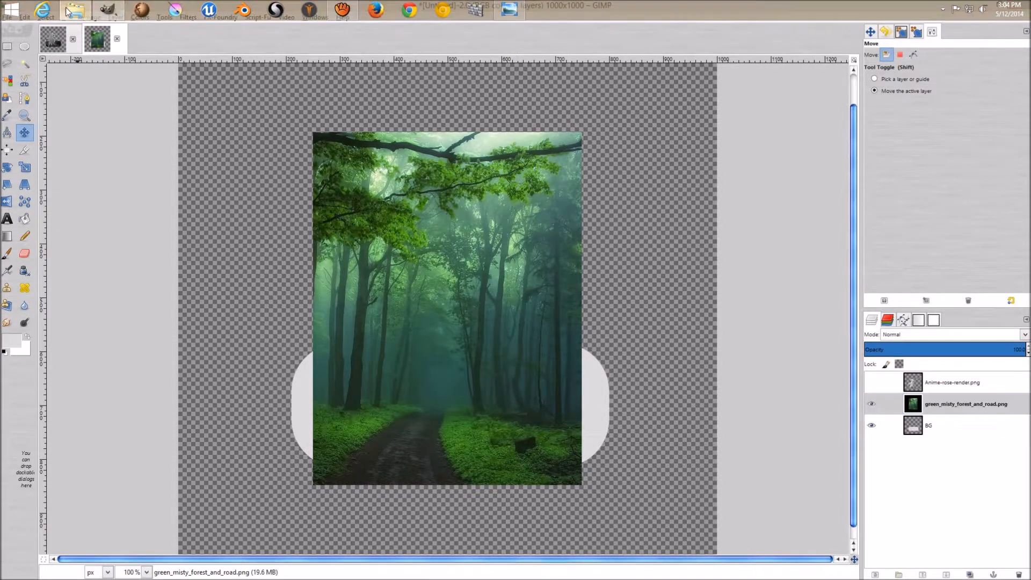
- Open the Anime_Sig_Tutorial text file from the OneDrive Documents folder and read its Colored pencils filter settings
left_click(75, 11)
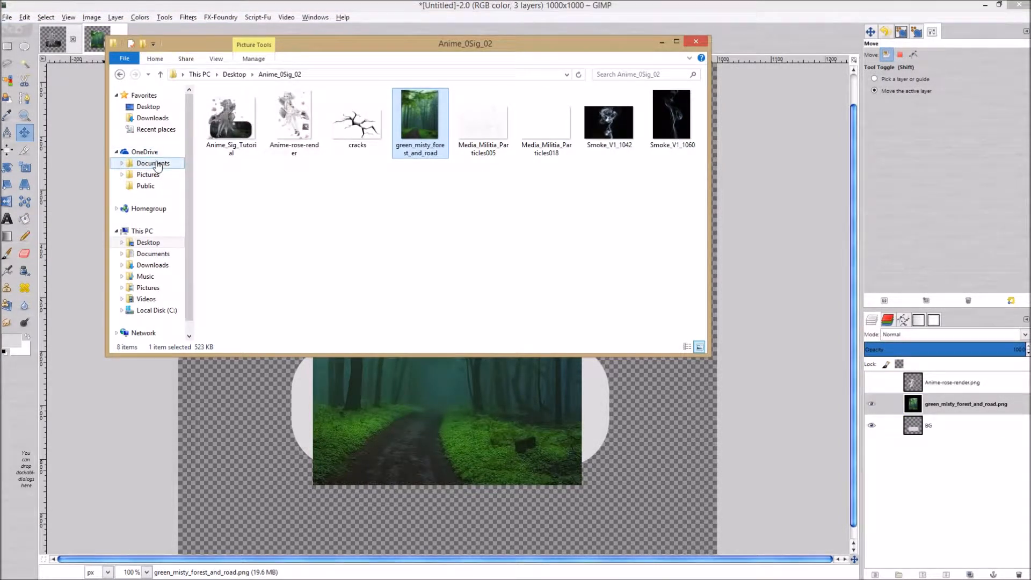
left_click(159, 166)
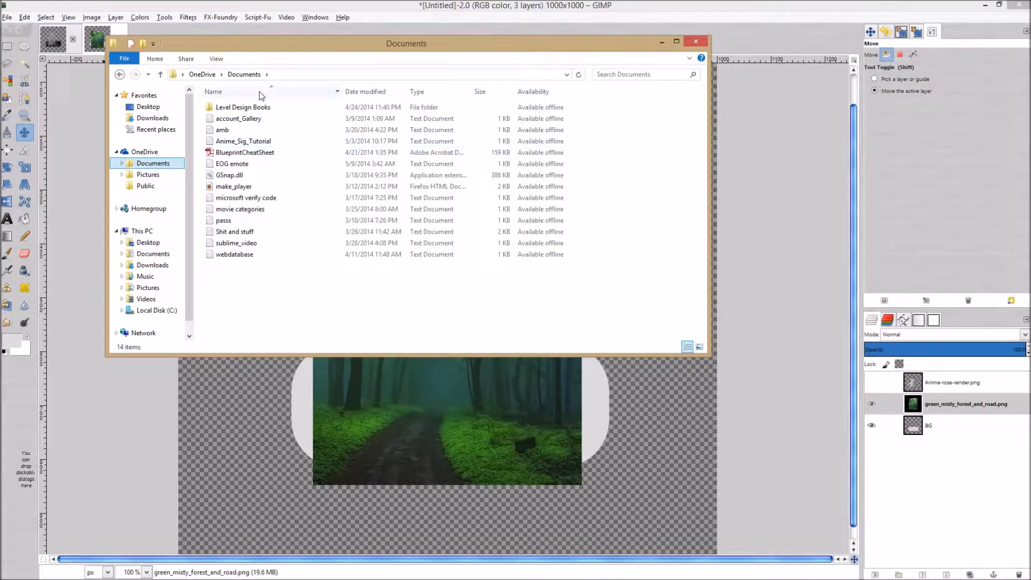
double_click(240, 141)
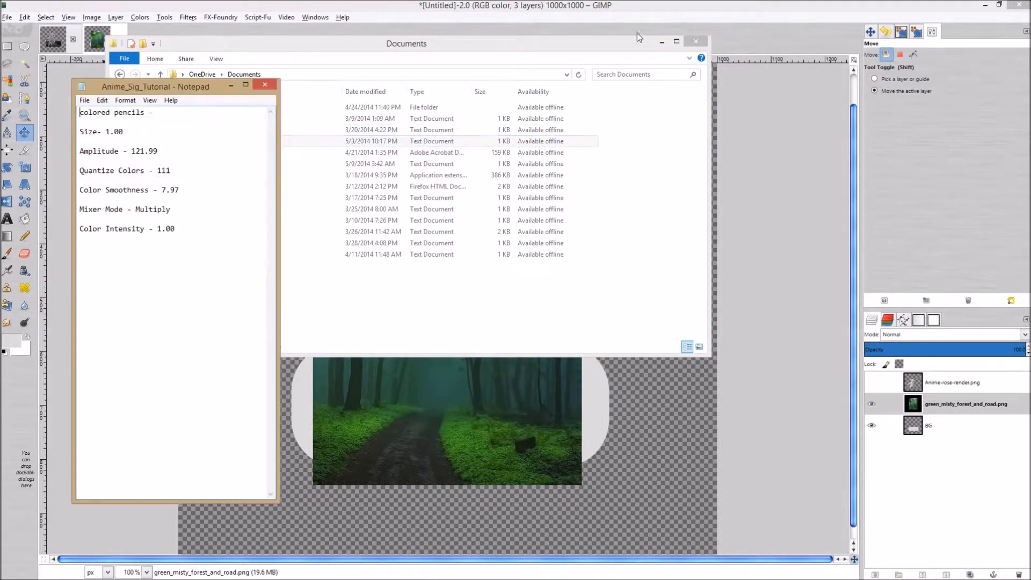
left_click(662, 43)
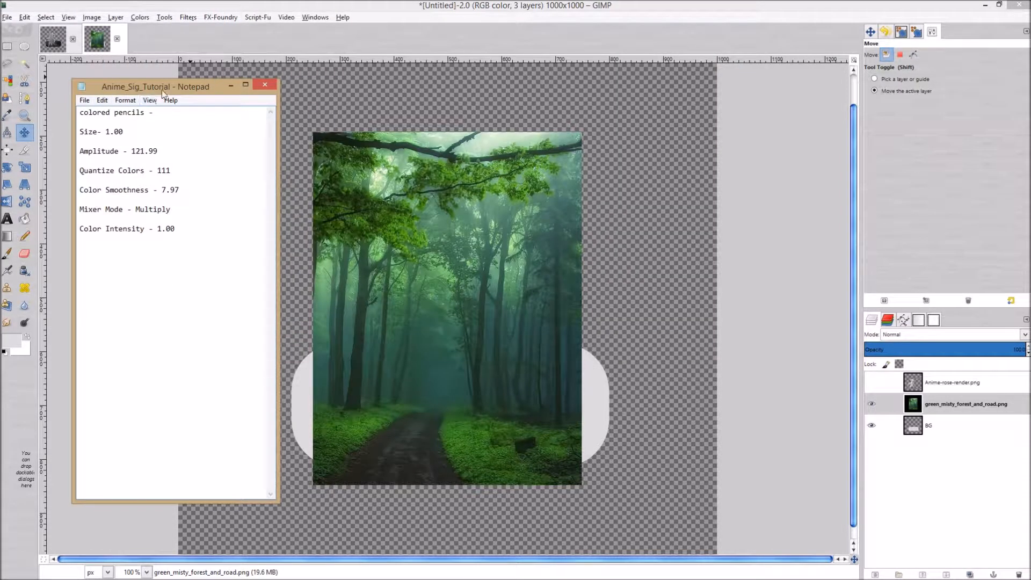
left_click_drag(164, 89, 141, 86)
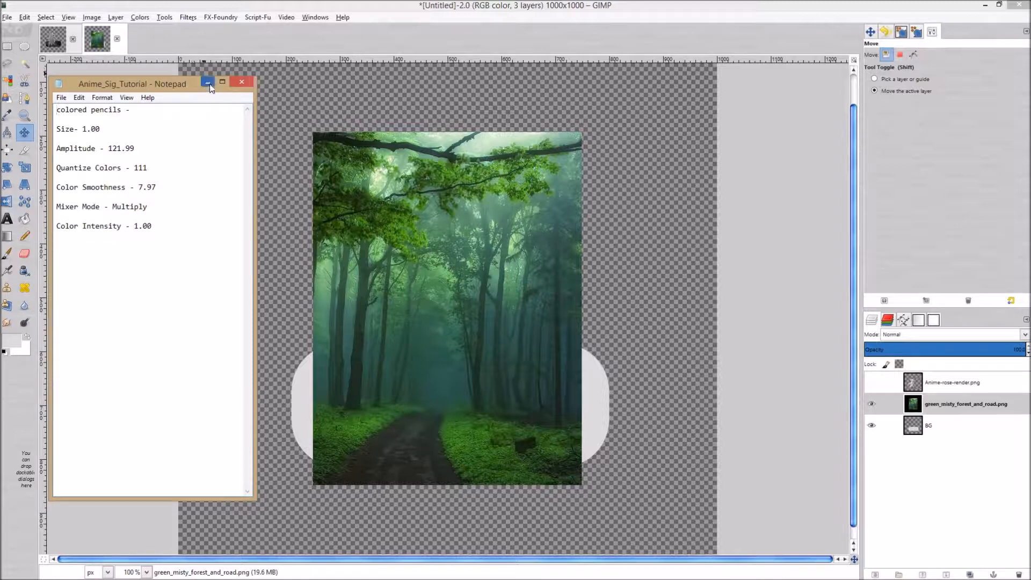
left_click(208, 83)
- Open G'MIC for the forest layer with the settings notes beside it, and choose the Artistic filter Colored pencils
left_click(189, 18)
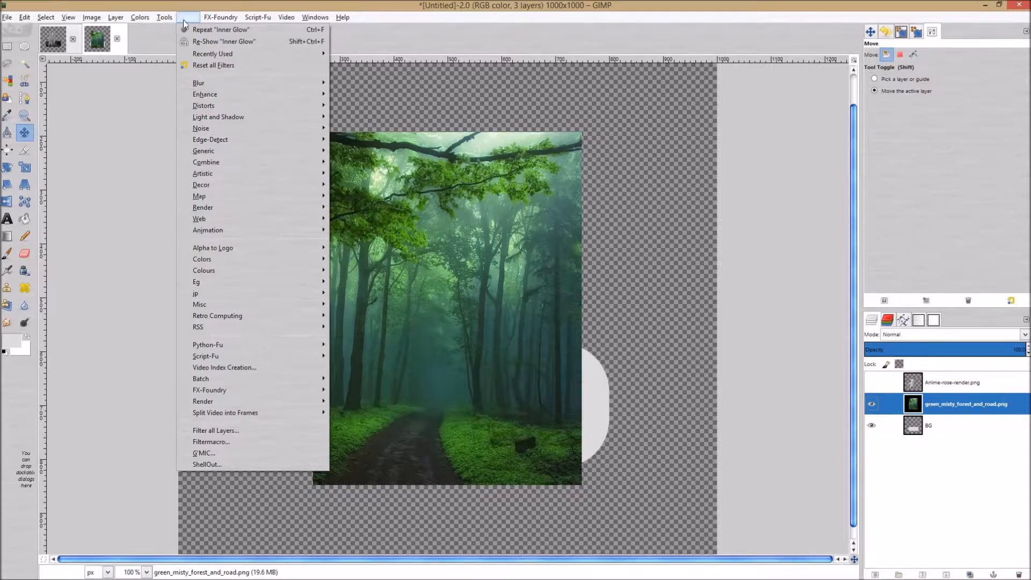
left_click(221, 454)
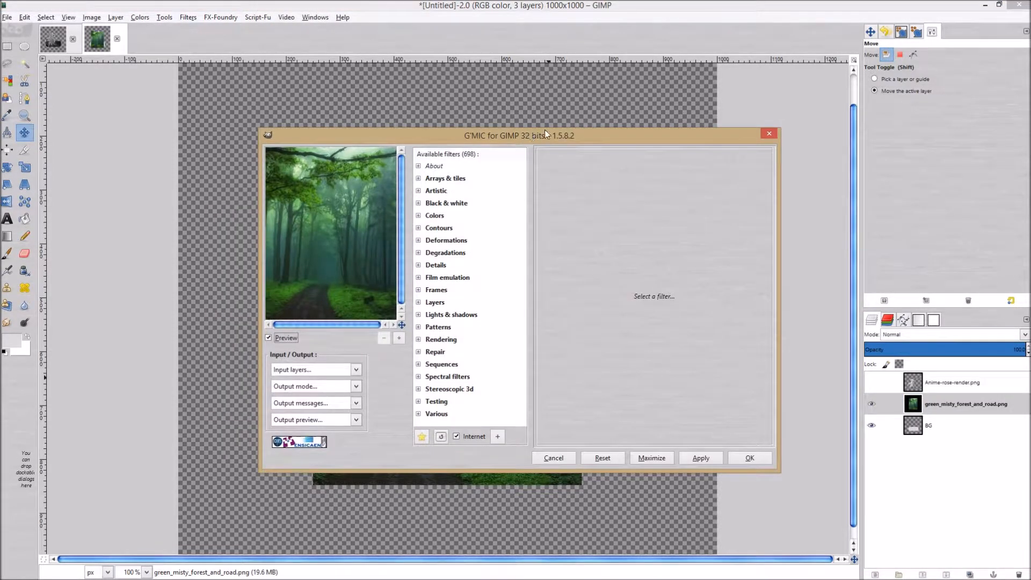
left_click_drag(547, 136, 406, 82)
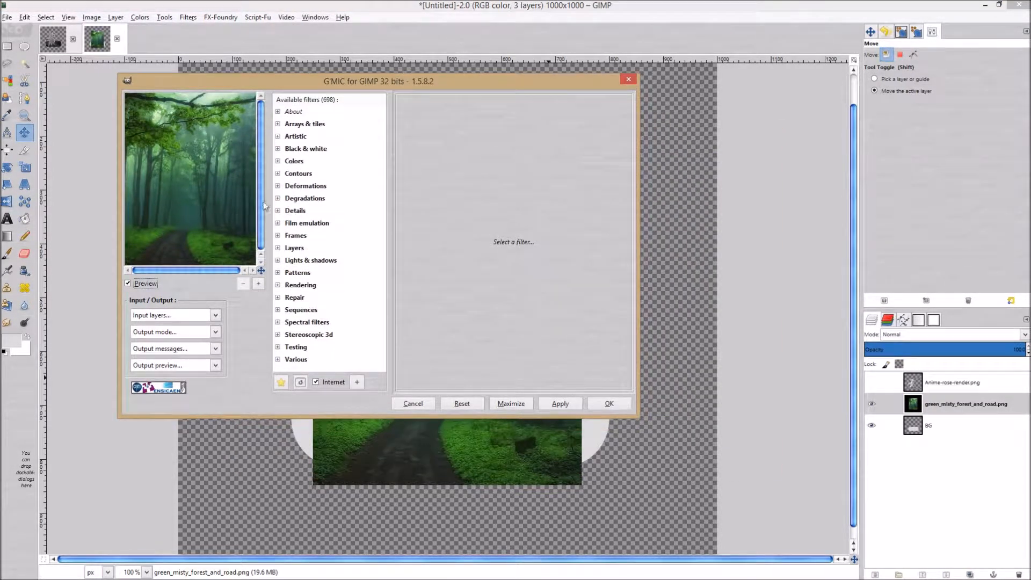
mouse_move(435, 4)
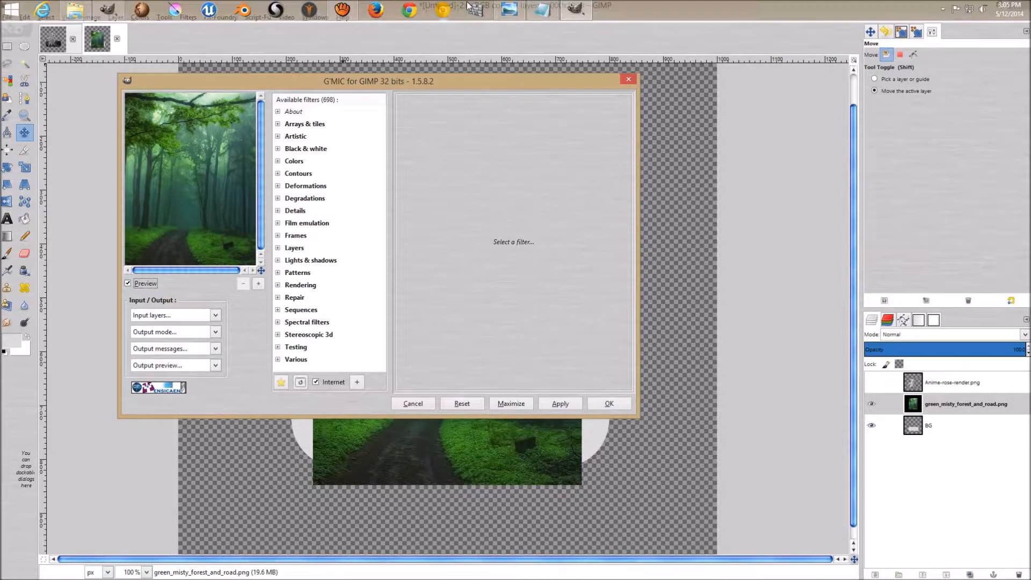
left_click(542, 10)
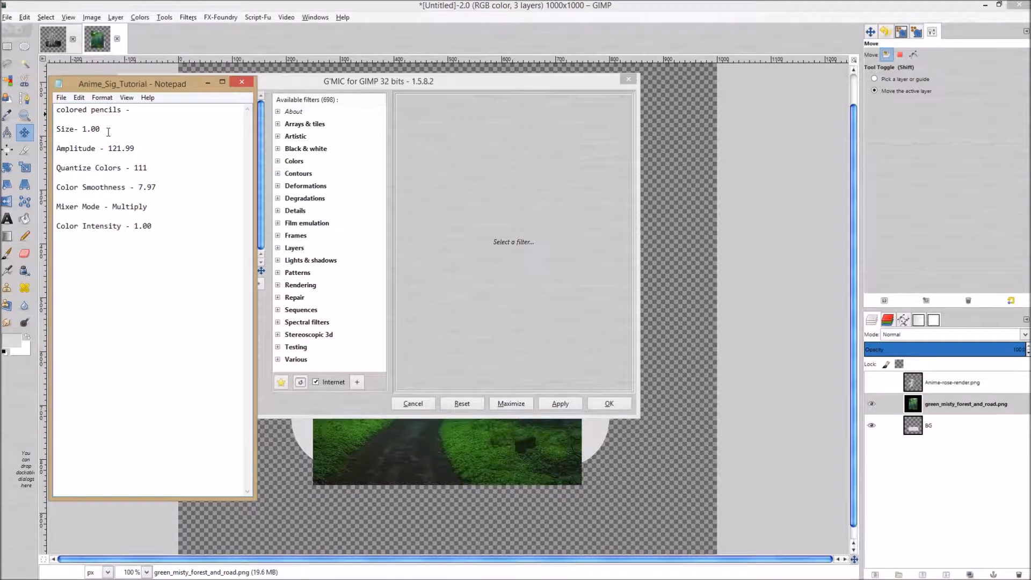
left_click_drag(467, 86, 620, 67)
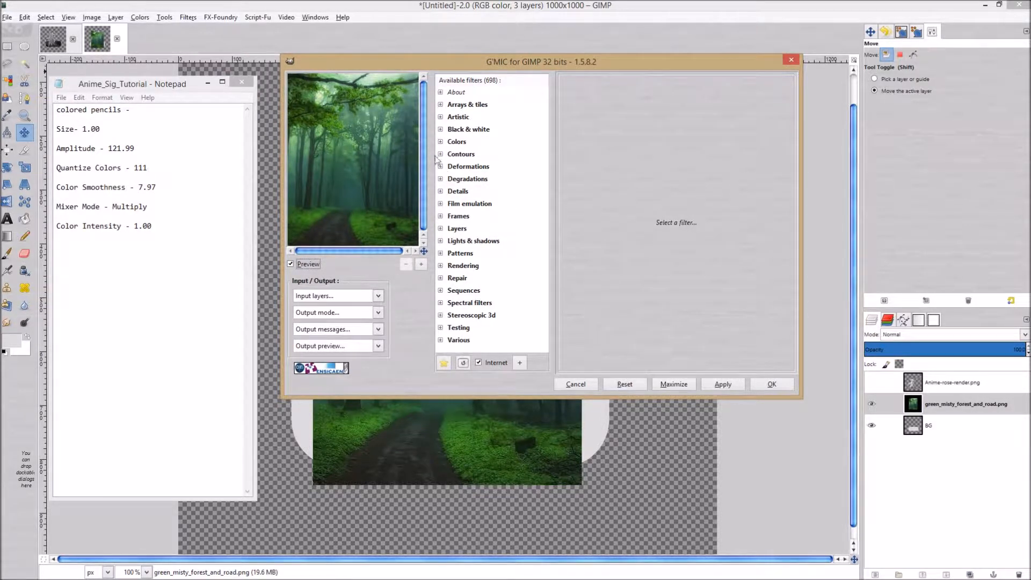
left_click(443, 115)
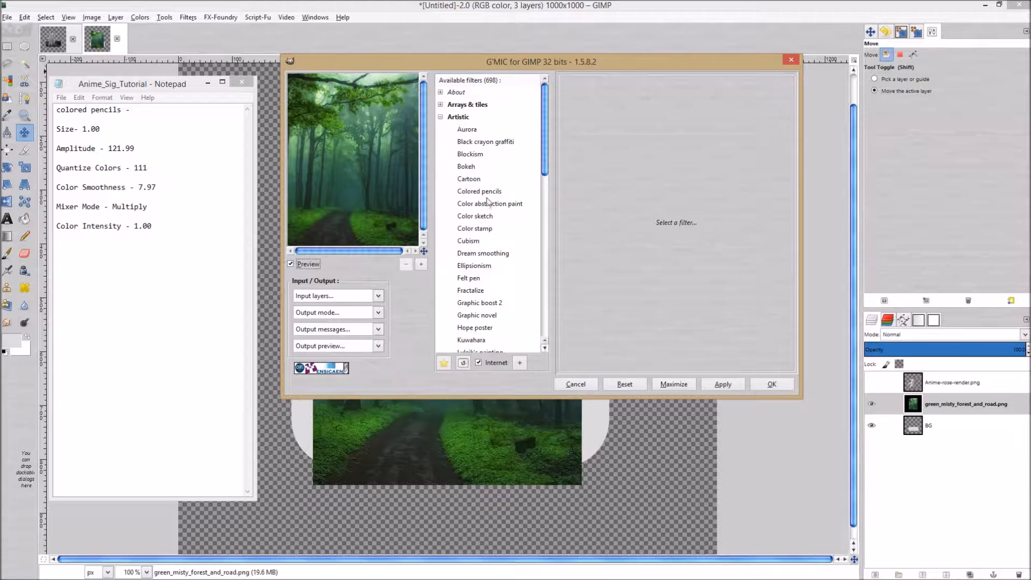
left_click(489, 192)
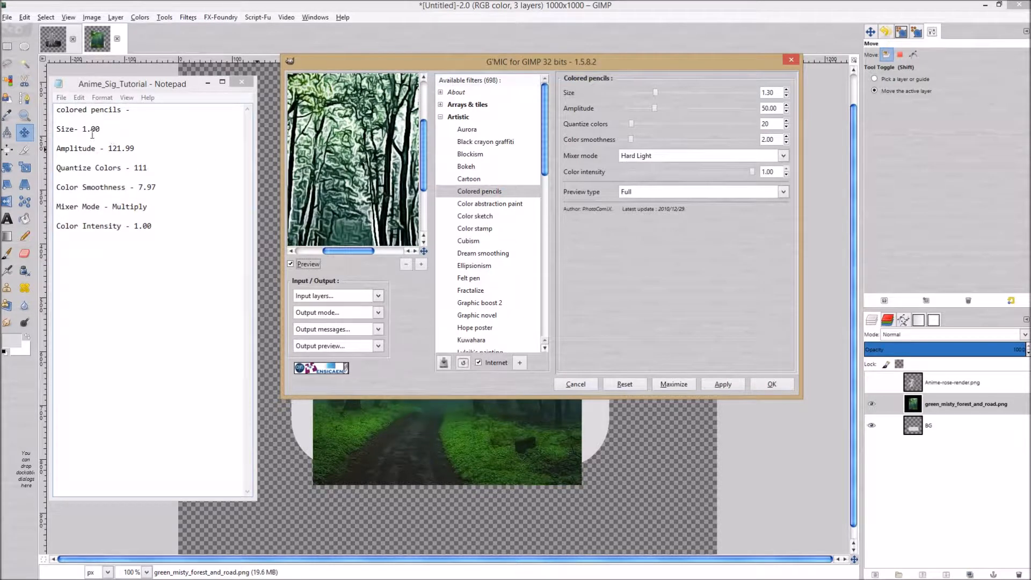
- Bring the G'MIC window and the Anime_Sig_Tutorial notes back into view side by side
left_click_drag(82, 128, 135, 148)
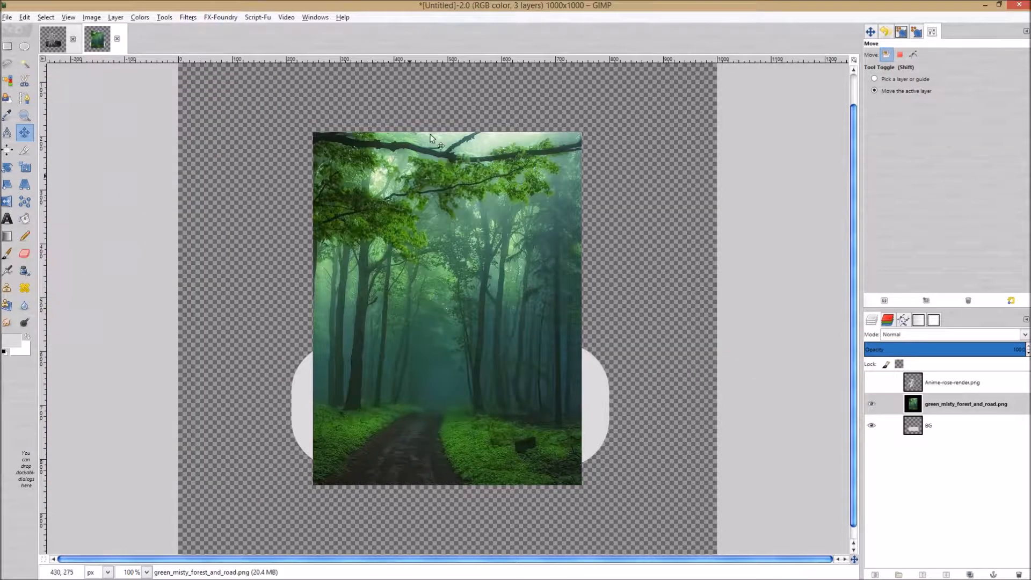
left_click(554, 11)
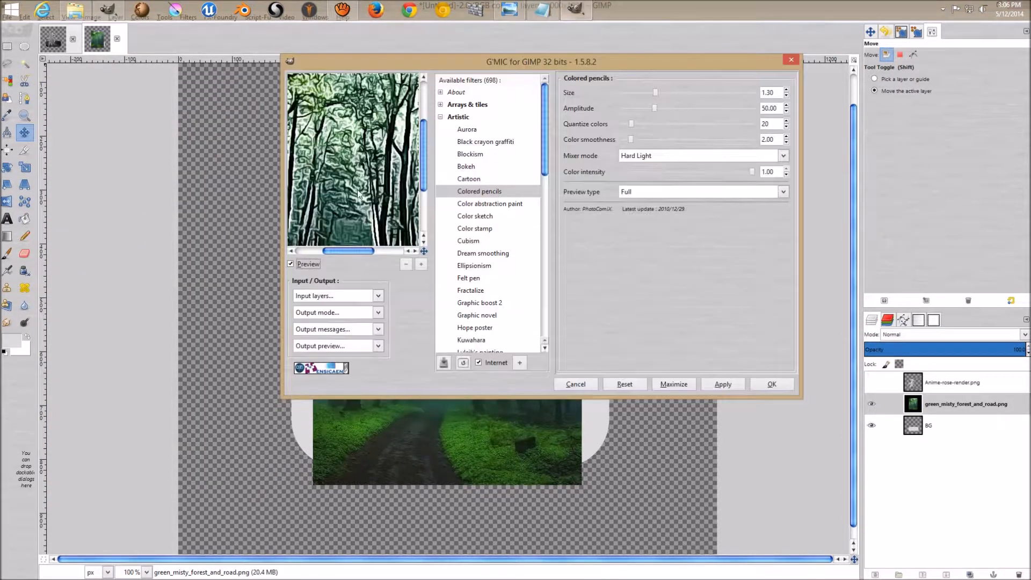
left_click_drag(556, 64, 583, 80)
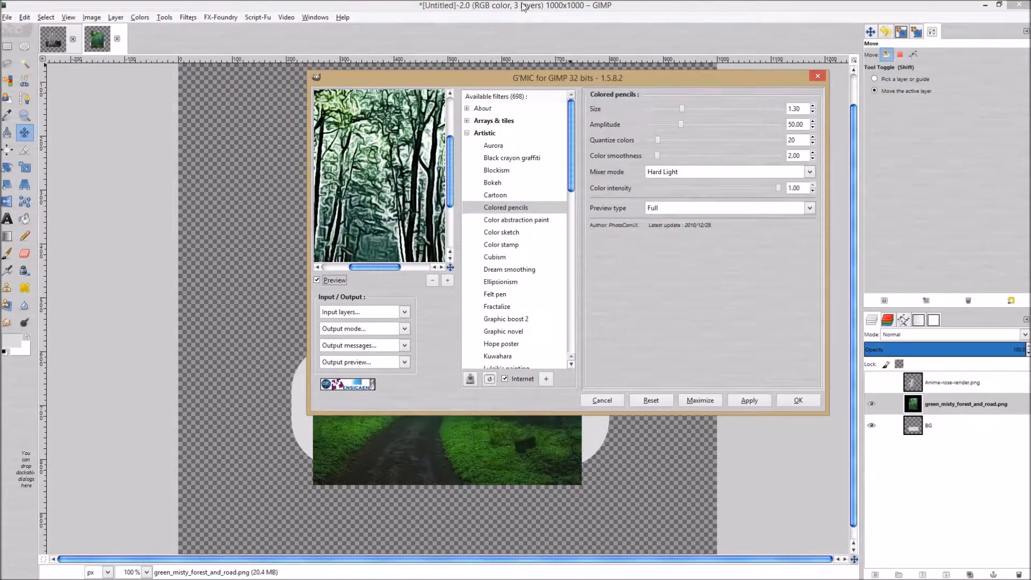
left_click(550, 16)
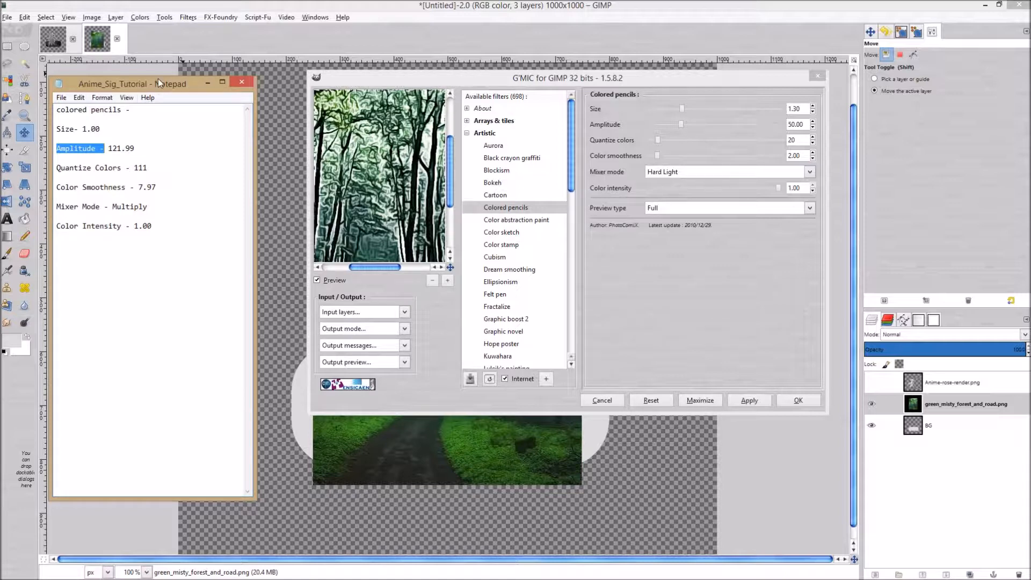
left_click_drag(158, 79, 166, 77)
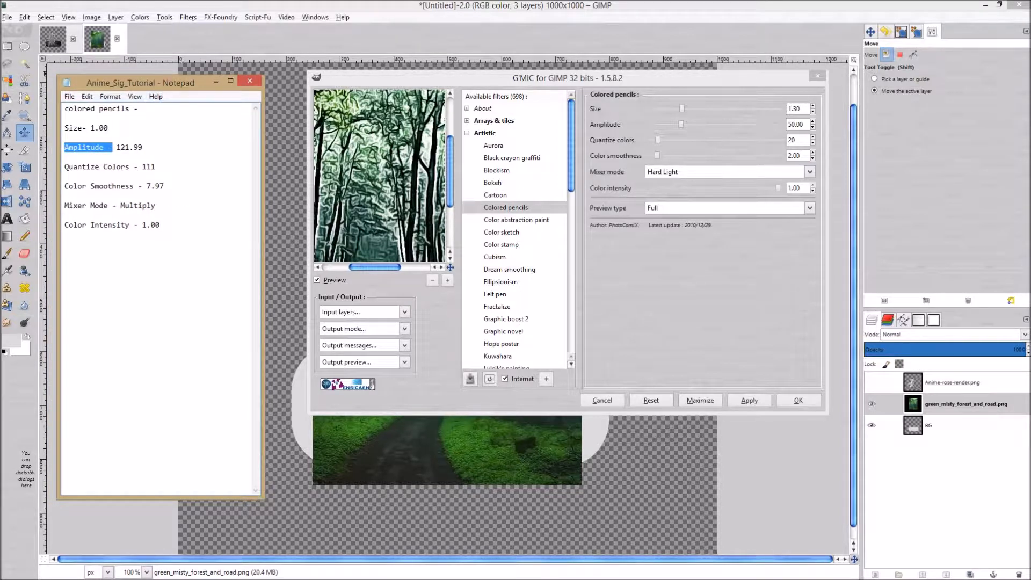
left_click(176, 237)
- Set Colored pencils to Size 1.00, Amplitude 121.99, Quantize colors 111, Color smoothness 7.97 and Mixer mode Multiply
left_click(802, 109)
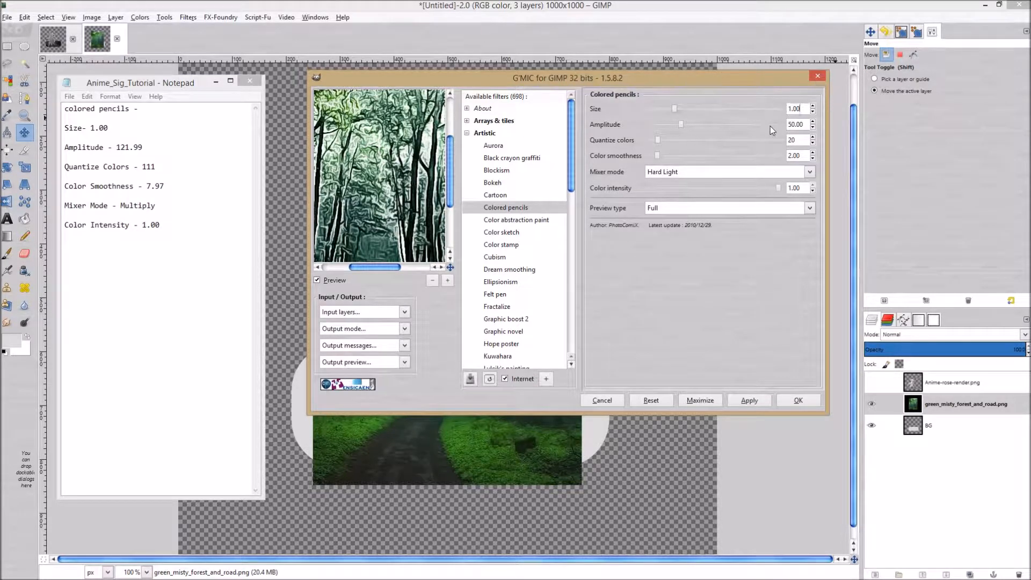
left_click_drag(806, 124, 788, 124)
type("121.99")
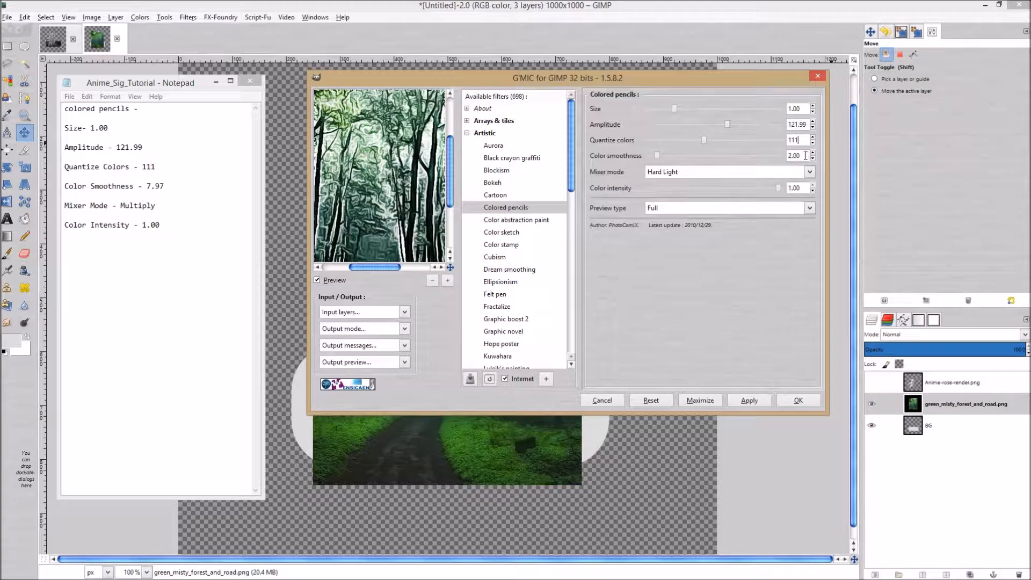
double_click(805, 155)
type("7.97")
left_click(756, 172)
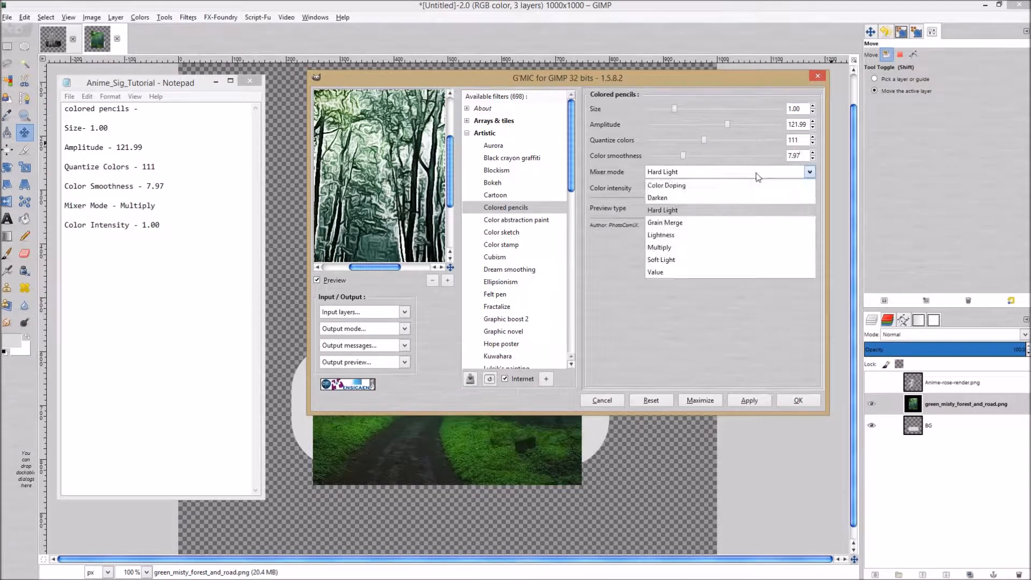
left_click(681, 247)
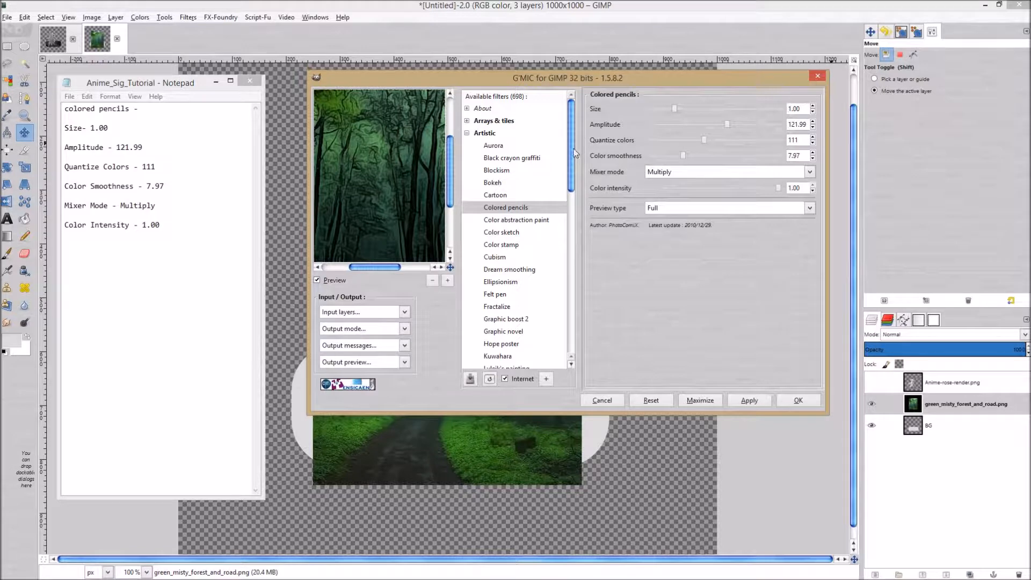
- Check the lower part of the forest in the preview, apply the Colored pencils filter and close G'MIC
mouse_move(573, 154)
left_mouse_down()
mouse_move(587, 298)
mouse_move(598, 182)
mouse_move(585, 140)
left_mouse_up()
mouse_move(392, 143)
left_mouse_down()
mouse_move(378, 115)
mouse_move(382, 127)
left_mouse_up()
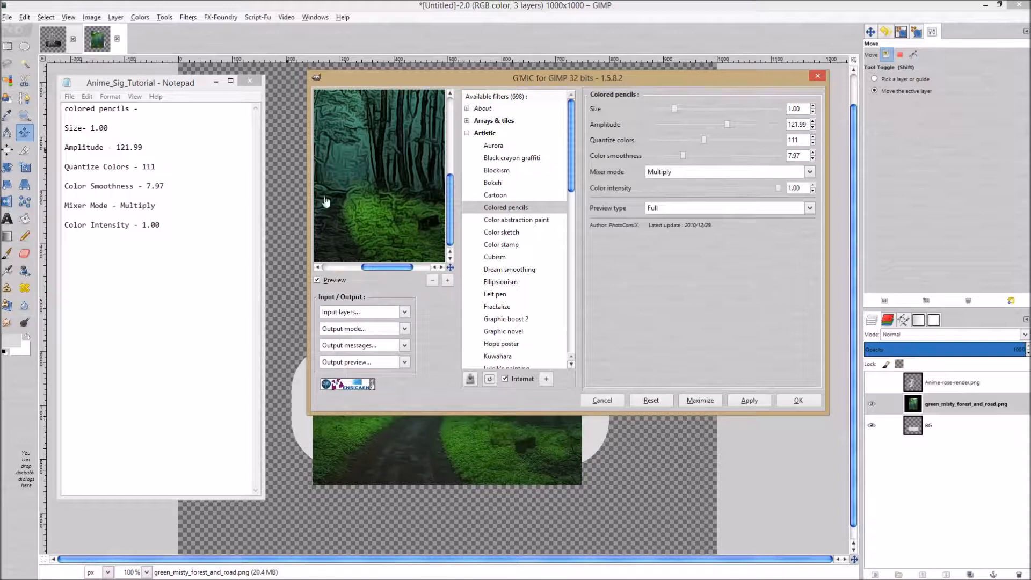
left_click(760, 402)
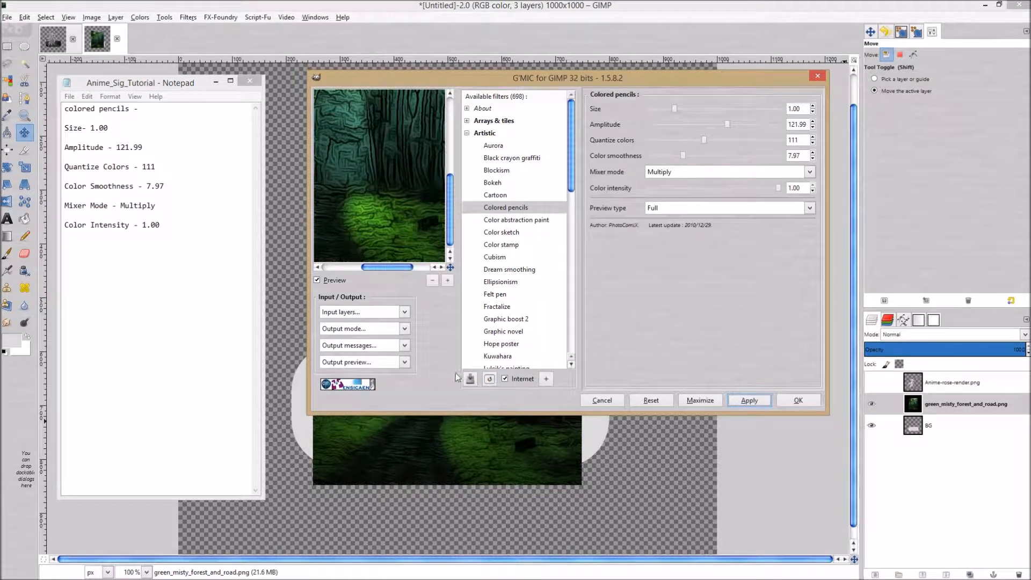
left_click(489, 380)
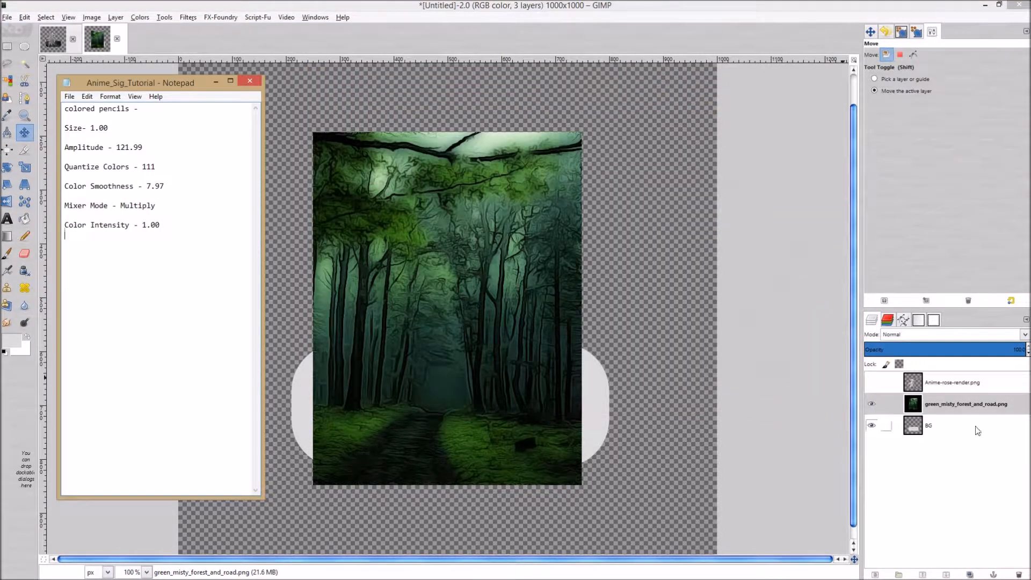
- Add an alpha channel to the green_misty_forest_and_road.png layer
left_click(951, 408)
right_click(952, 410)
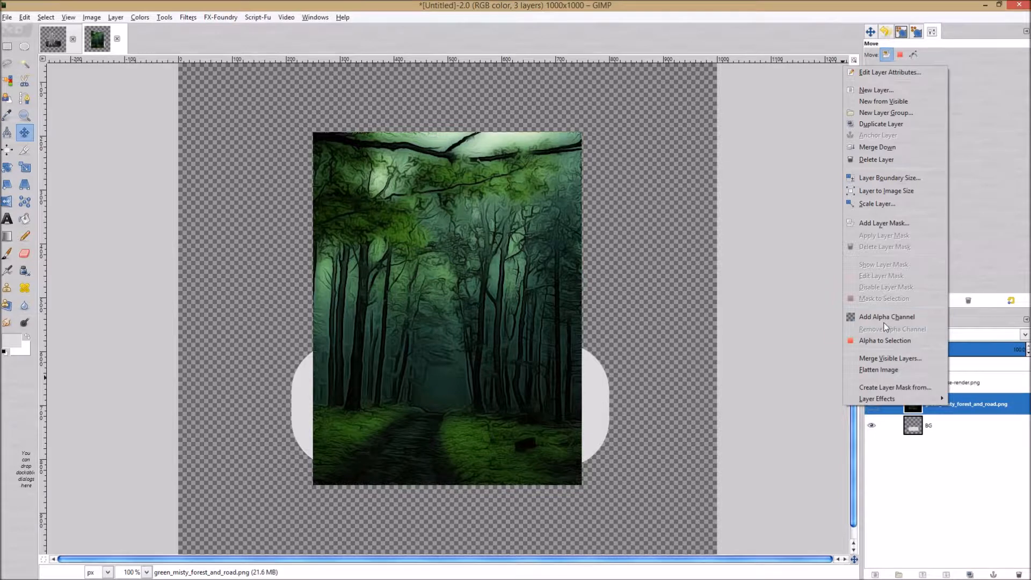
left_click(935, 317)
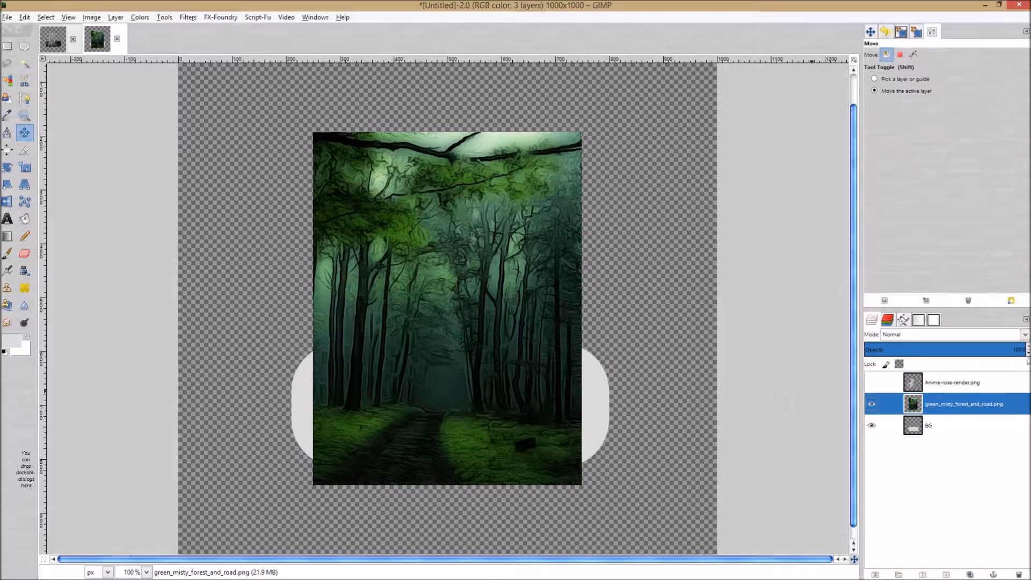
- Briefly show the anime render over the forest, and compare with the finished Anime_Sig_Tutorial.xcf image
left_click(871, 382)
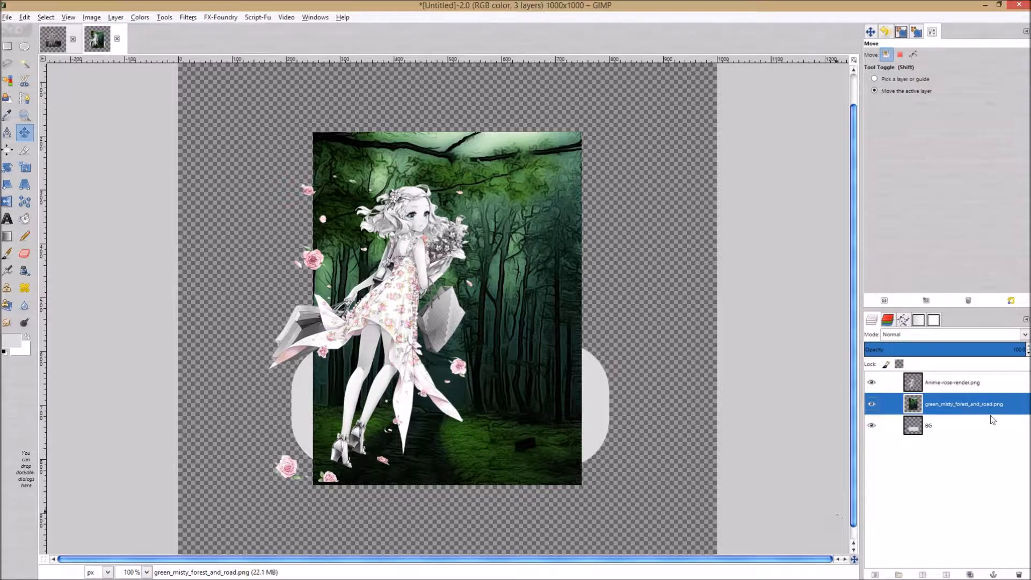
left_click(872, 382)
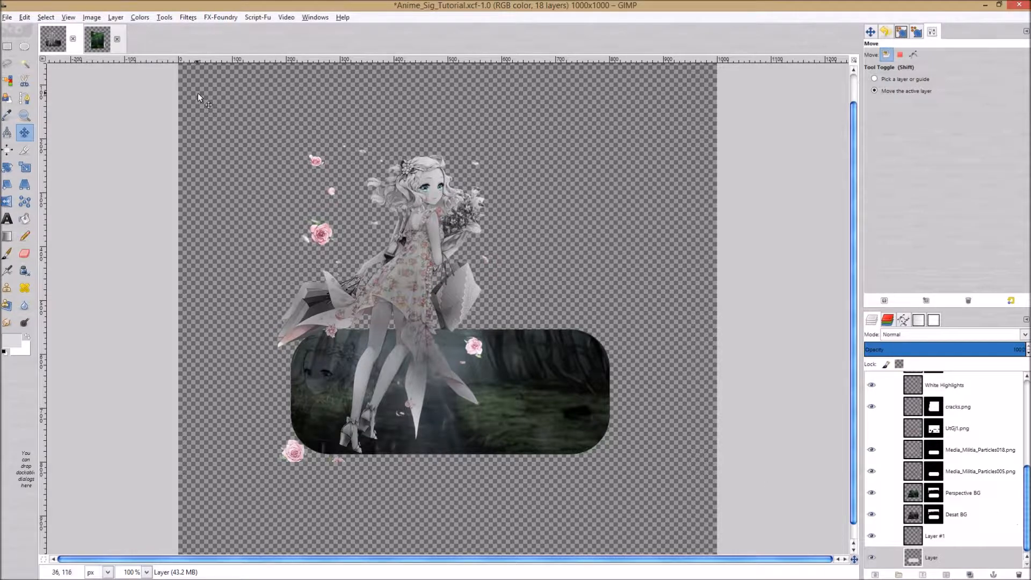
left_click(89, 39)
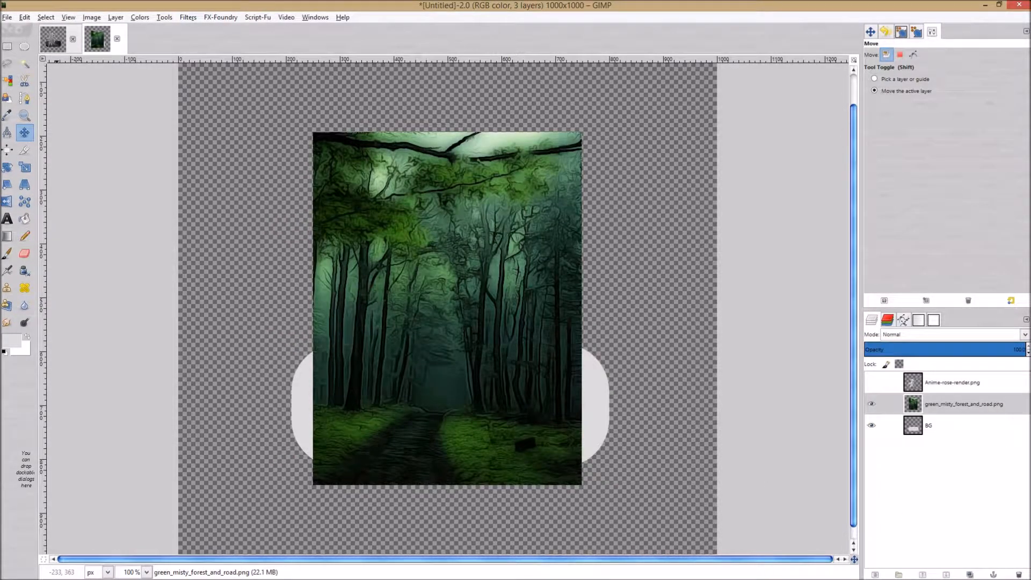
- Start a perspective transform of the green_misty_forest_and_road.png layer, shaping it into a trapezoid with a lowered, narrowed upper edge and widened base
left_click(25, 184)
left_click(480, 248)
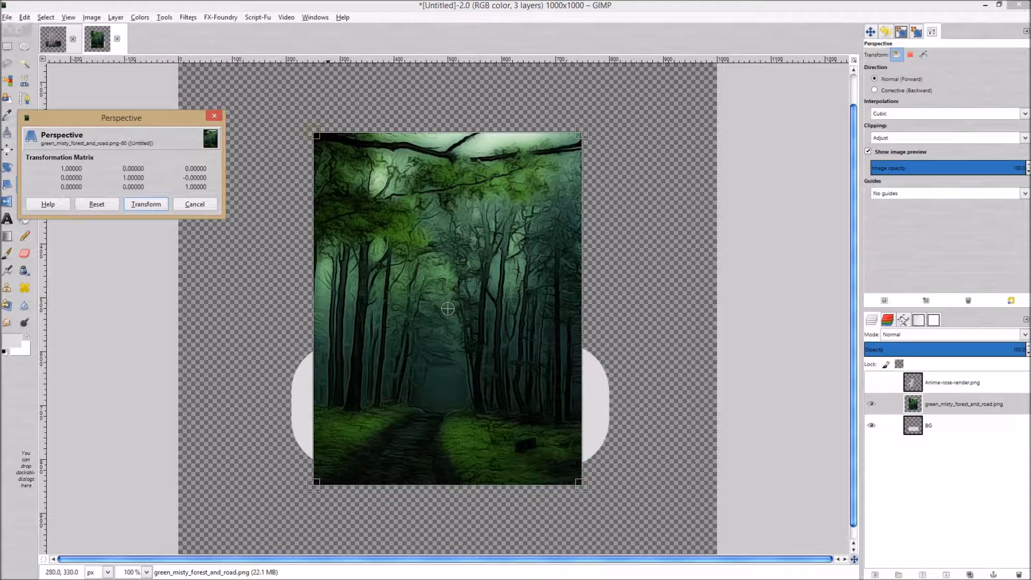
left_click_drag(318, 133, 323, 235)
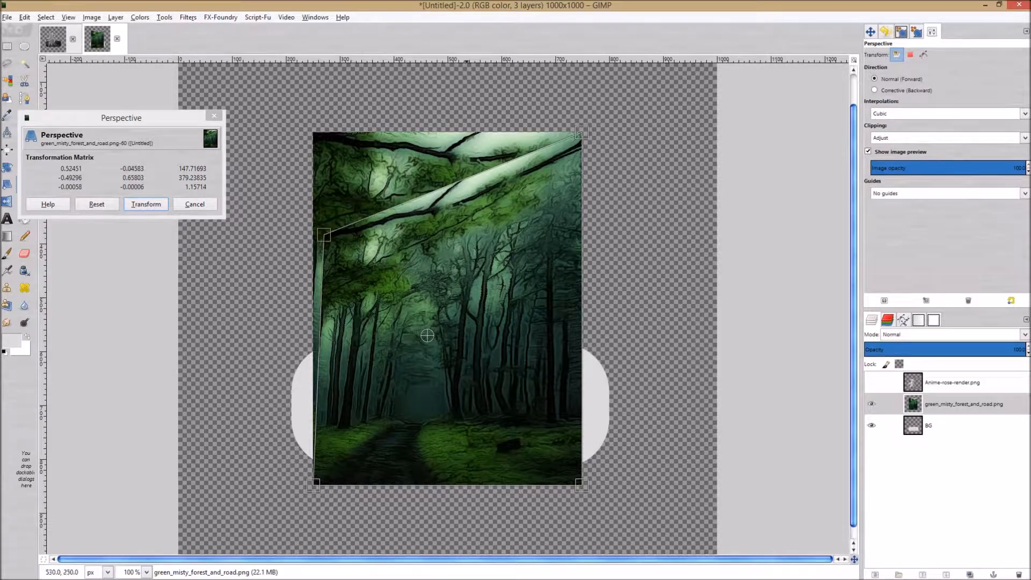
left_click_drag(580, 140, 540, 240)
left_click_drag(313, 483, 253, 475)
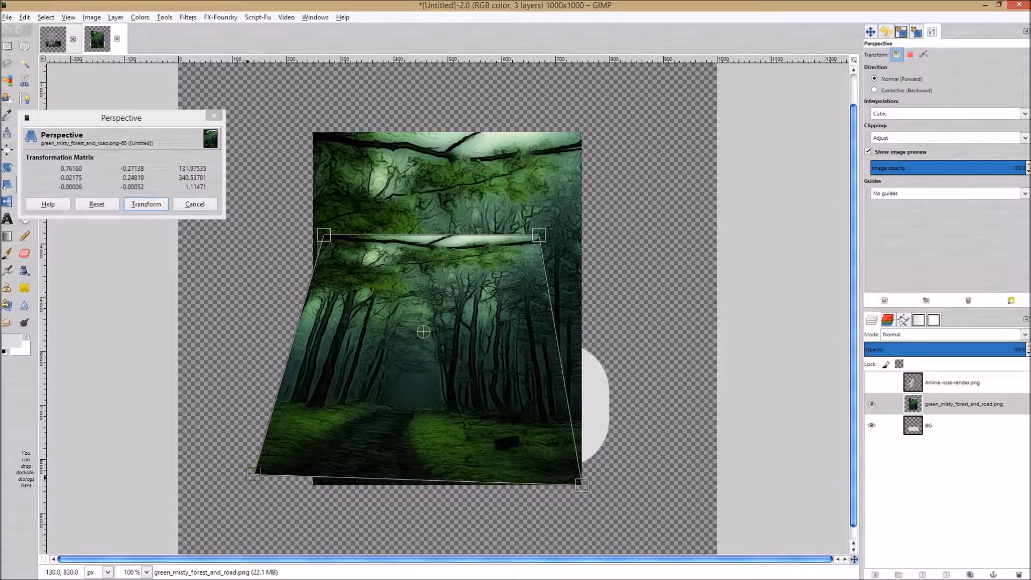
left_click_drag(582, 486, 663, 478)
- Flatten the forest's trapezoid further with a lower upper edge and wider base, apply the perspective, and move the layer slightly up and right
left_click_drag(326, 236, 339, 281)
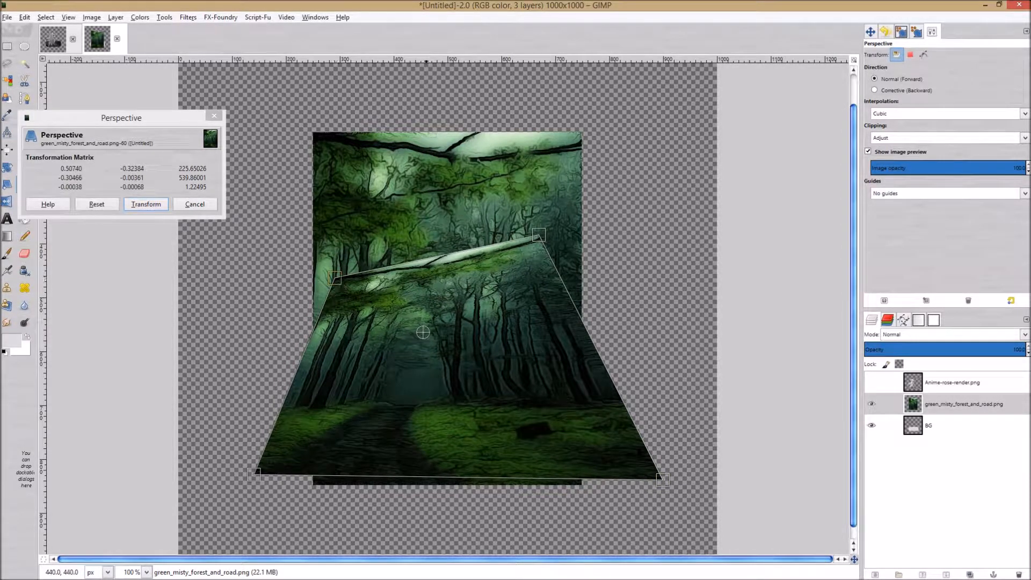
left_click_drag(539, 236, 532, 280)
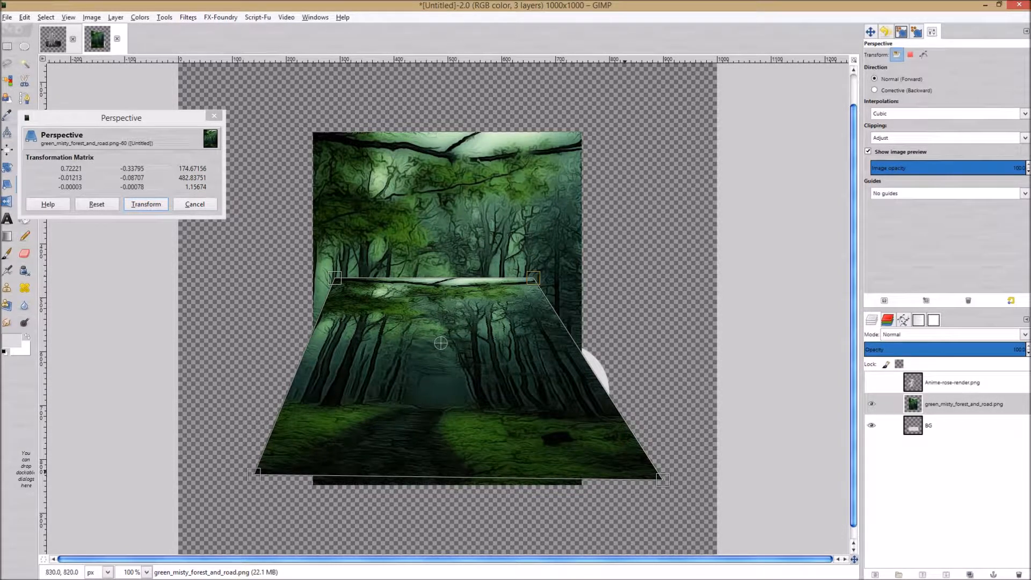
left_click_drag(664, 480, 692, 480)
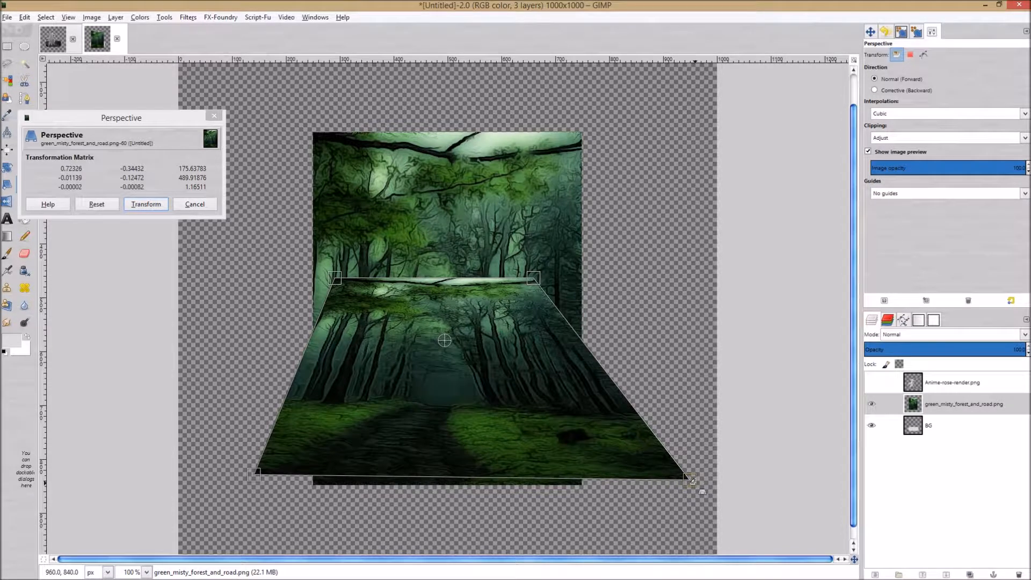
left_click_drag(256, 474, 237, 473)
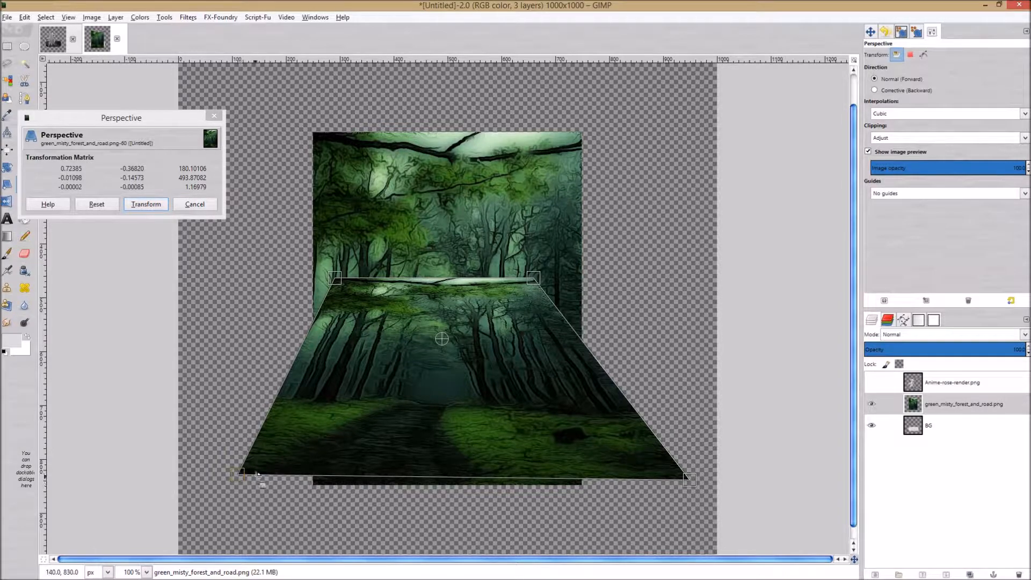
left_click(144, 204)
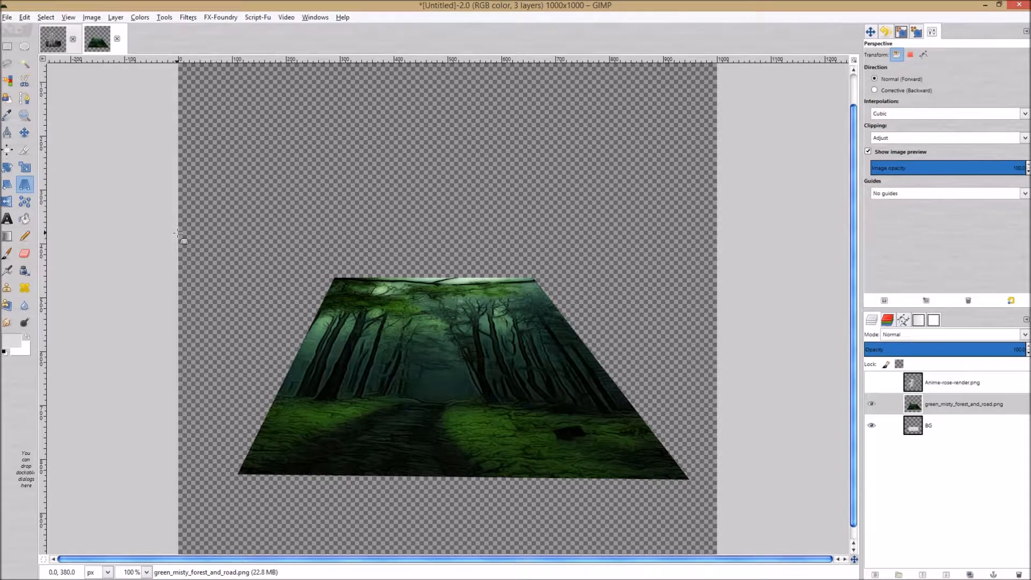
key("m")
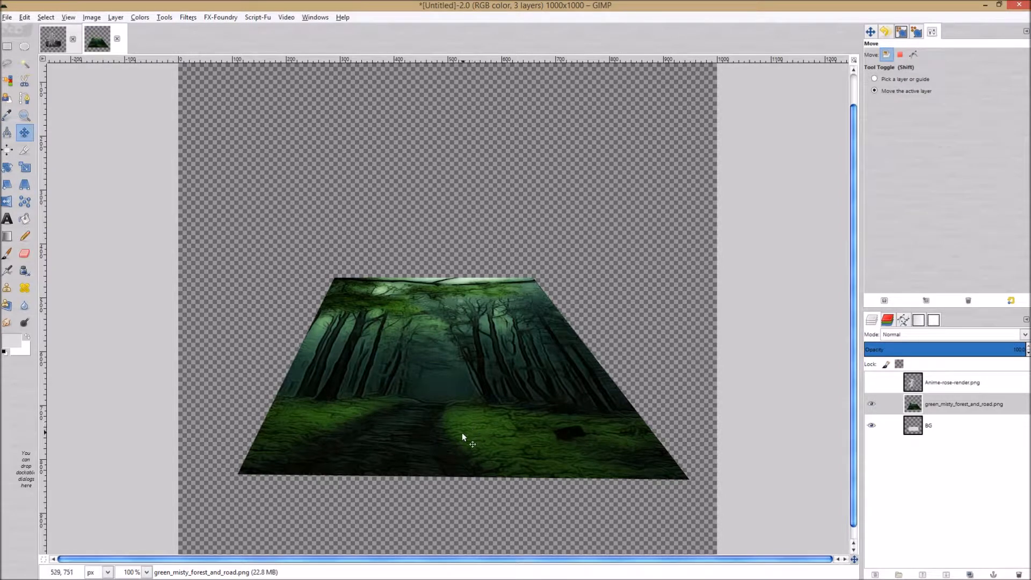
mouse_move(463, 434)
left_mouse_down()
mouse_move(481, 412)
mouse_move(475, 423)
left_mouse_up()
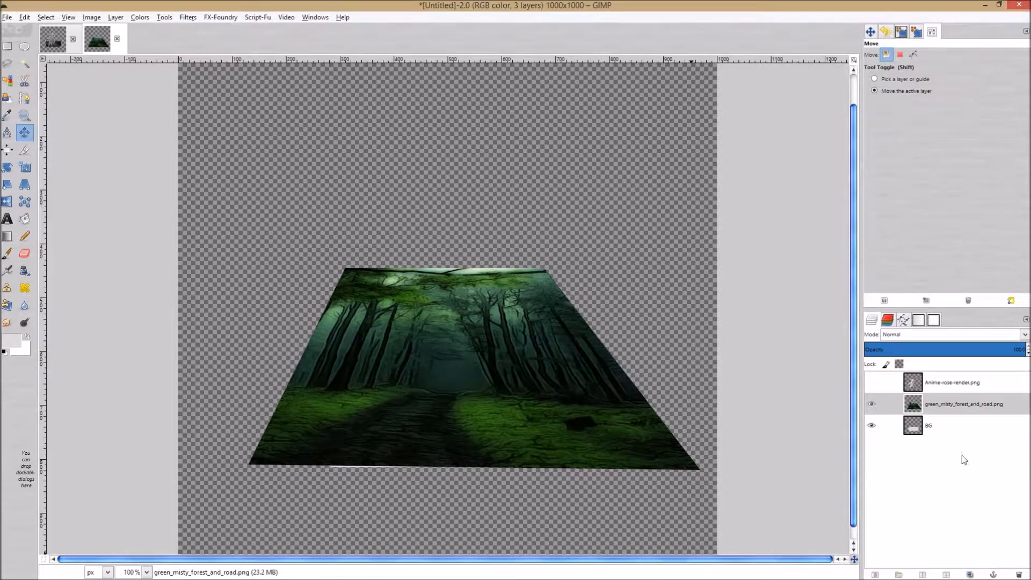
- Duplicate the perspective forest layer, hide the copy and make the original forest layer active
left_click(961, 406)
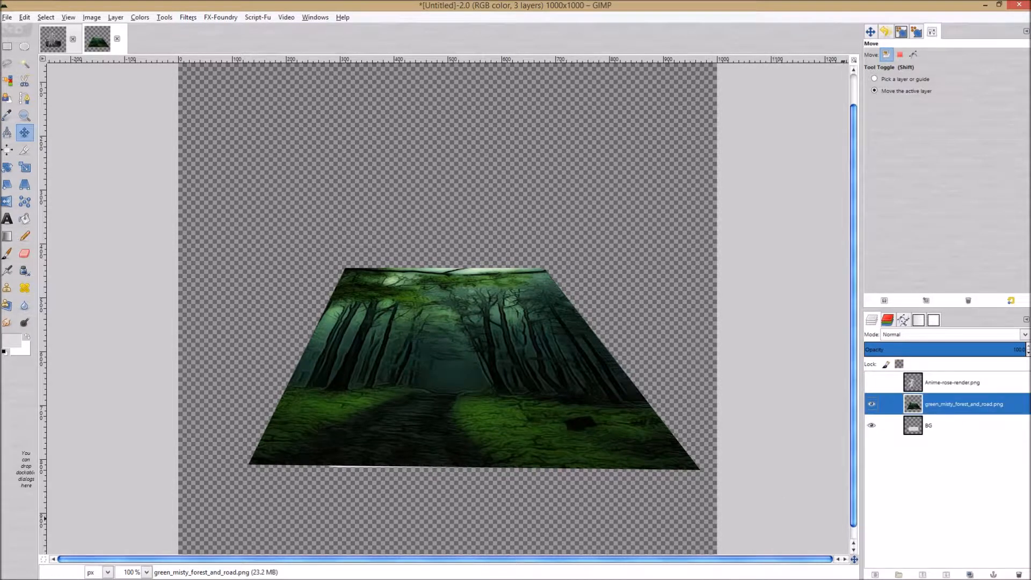
left_click(970, 574)
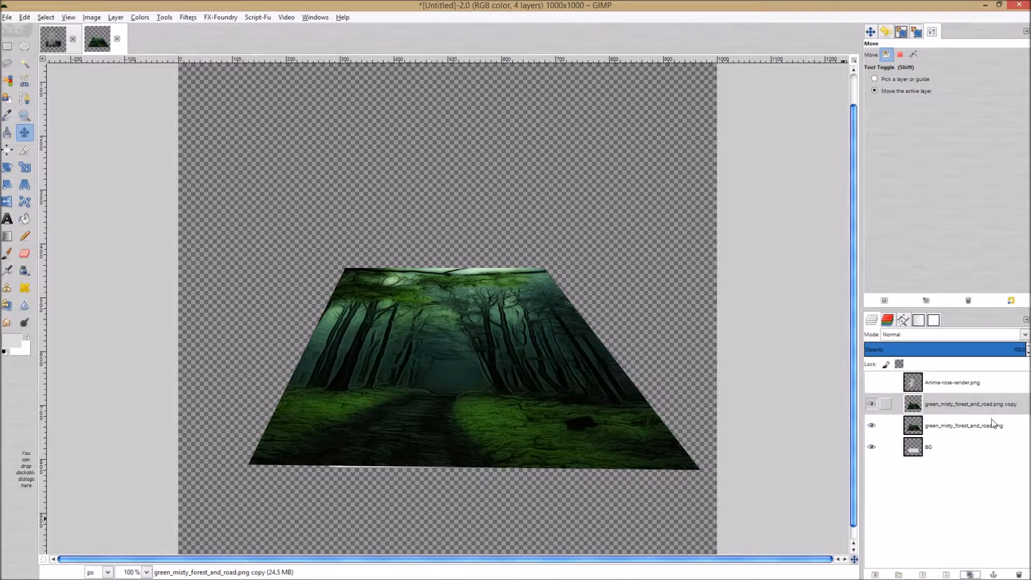
left_click(966, 426)
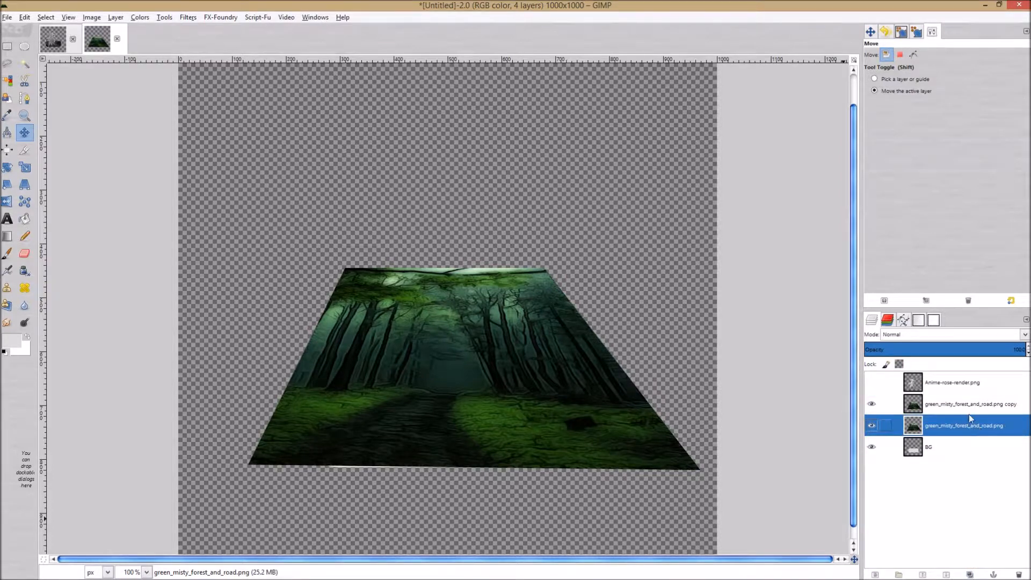
left_click(871, 403)
- Desaturate the original green_misty_forest_and_road.png layer using the Luminosity shade of gray
left_click(135, 18)
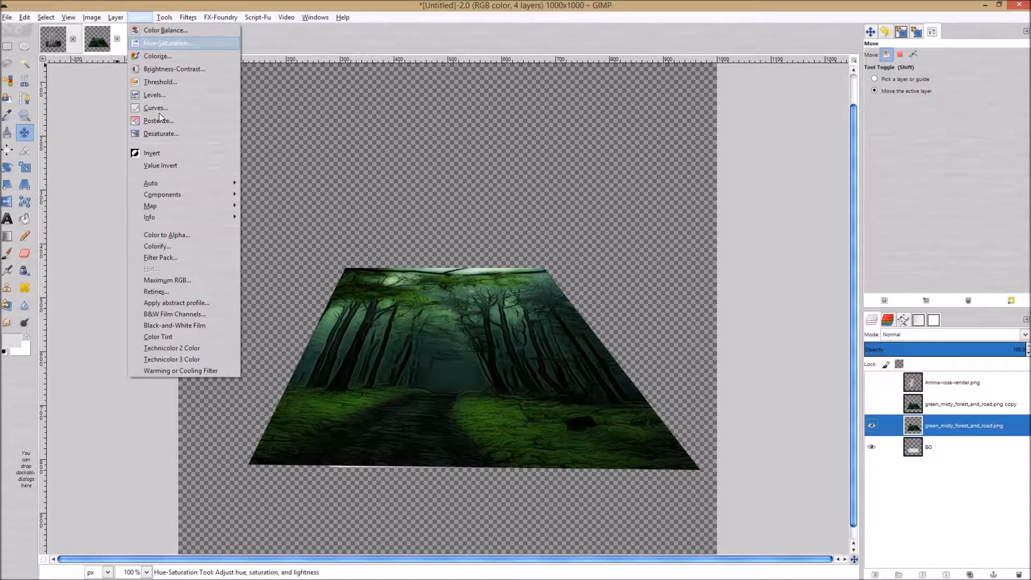
left_click(183, 134)
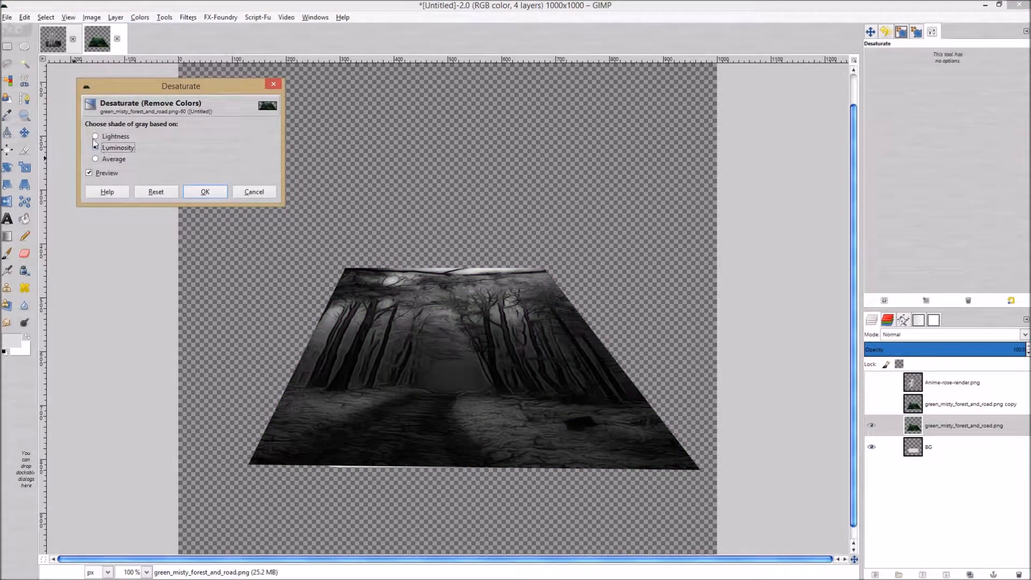
left_click(104, 148)
left_click(215, 193)
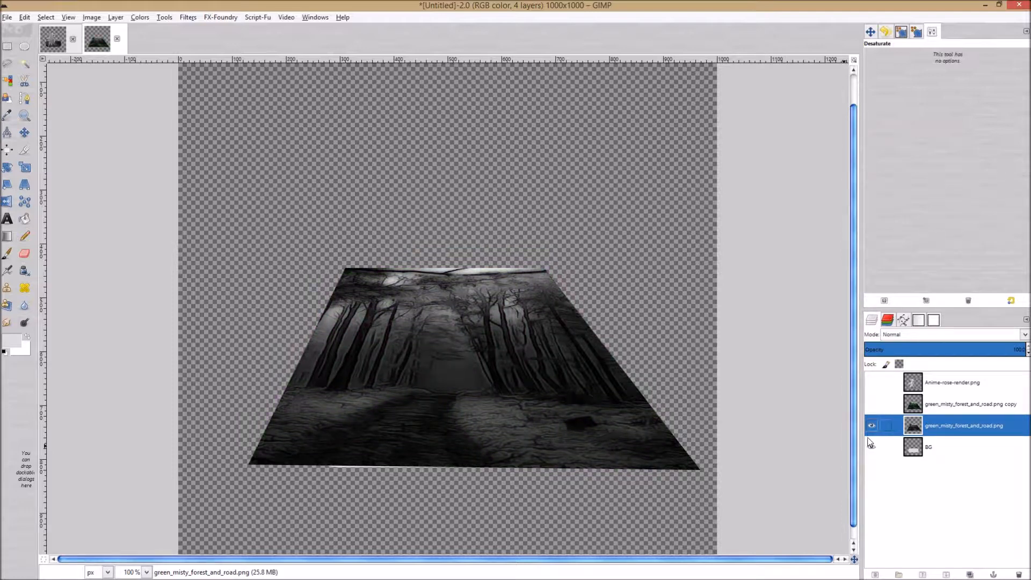
- Create a selection from the BG layer's alpha and make the desaturated forest layer active
left_click(917, 453)
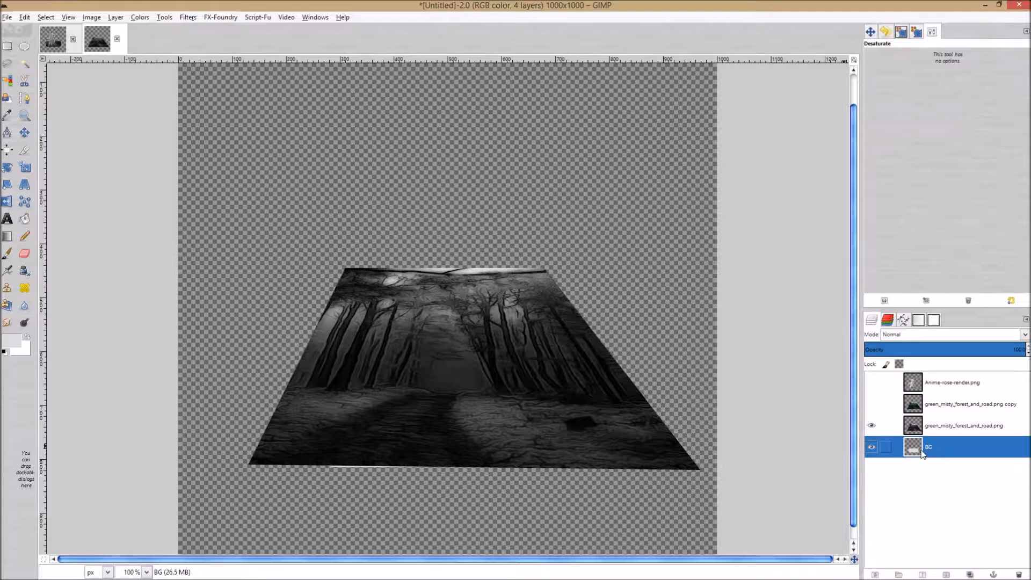
right_click(921, 453)
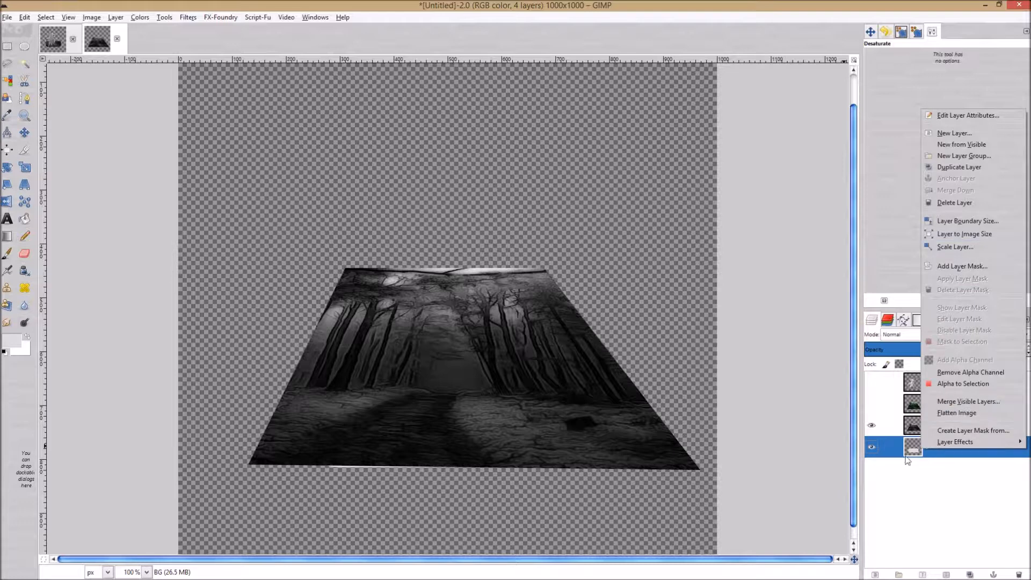
left_click(965, 384)
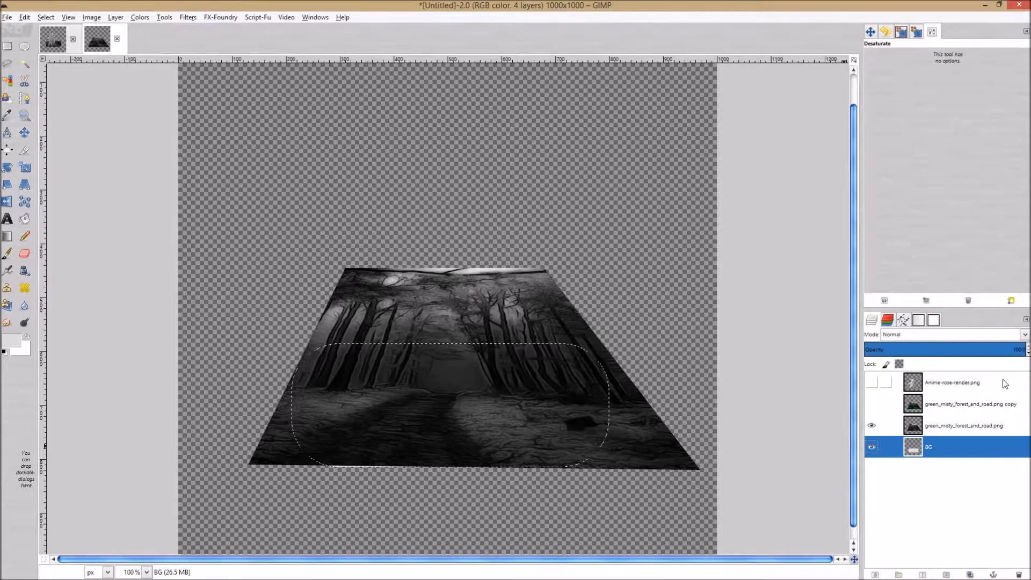
left_click(967, 425)
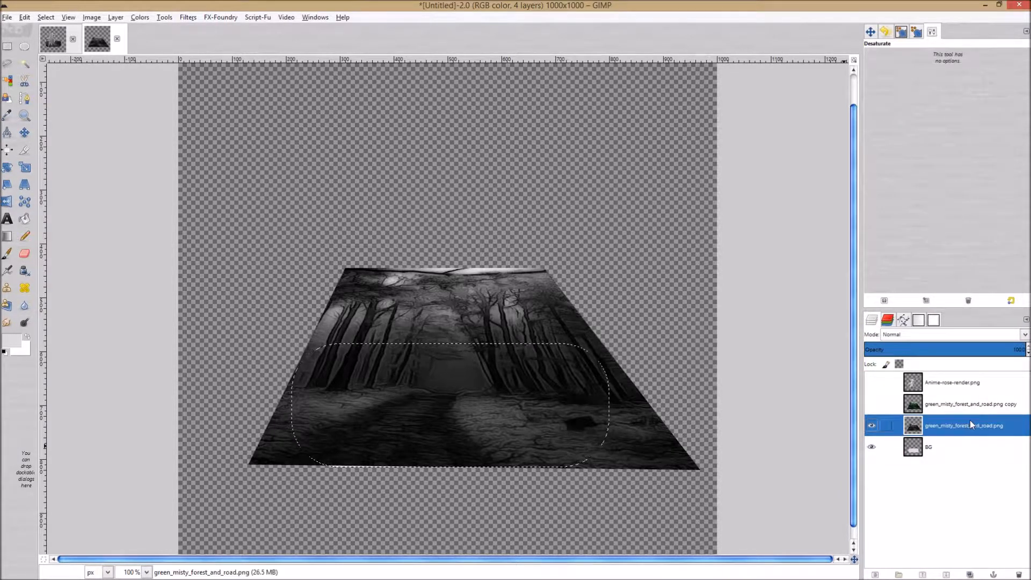
- Examine the layer stack of the finished Anime_Sig_Tutorial.xcf image, and return to the untitled signature image
left_click(89, 43)
left_click(53, 45)
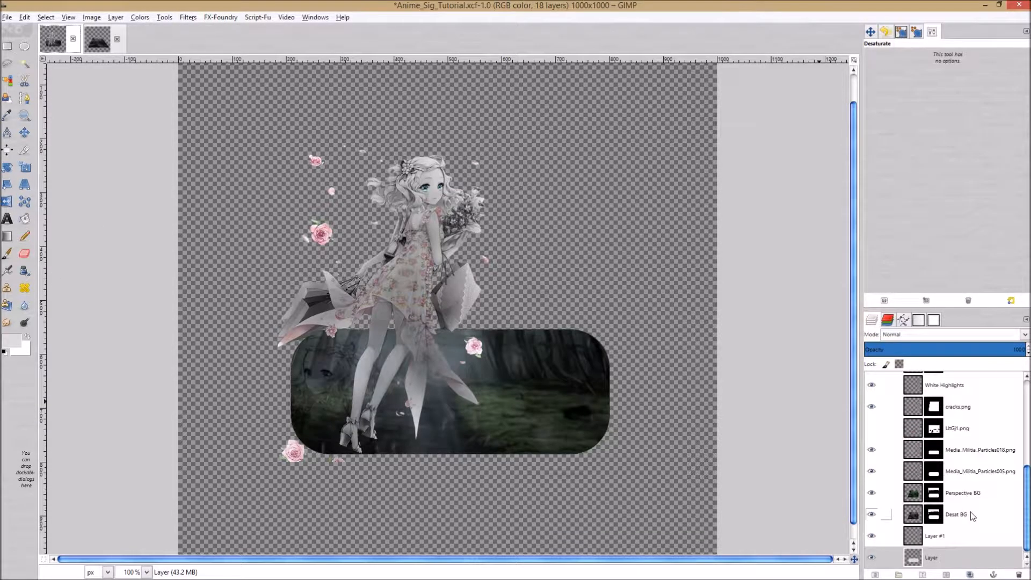
scroll(971, 516, "up", 1)
scroll(971, 512, "up", 6)
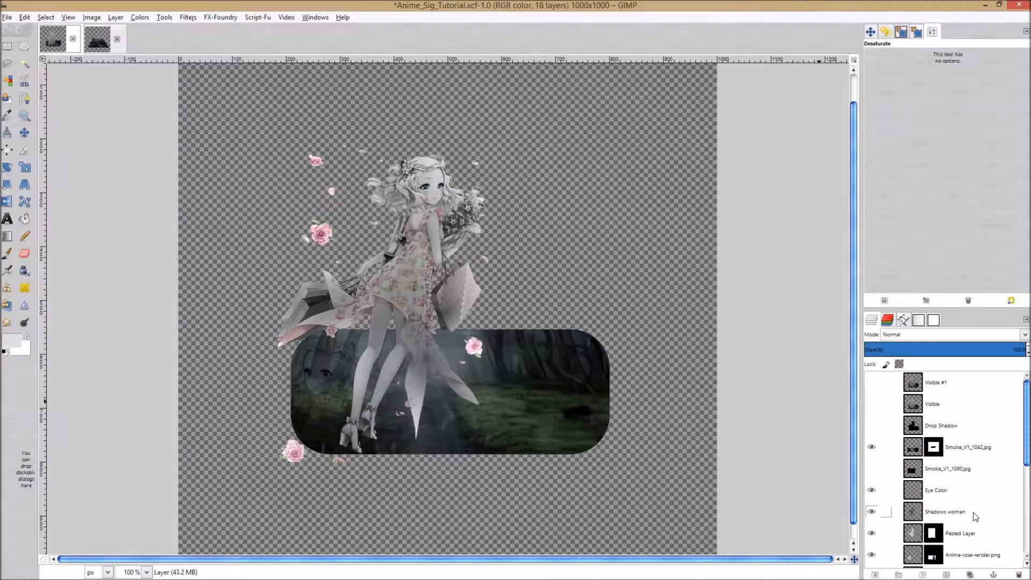
scroll(975, 510, "down", 7)
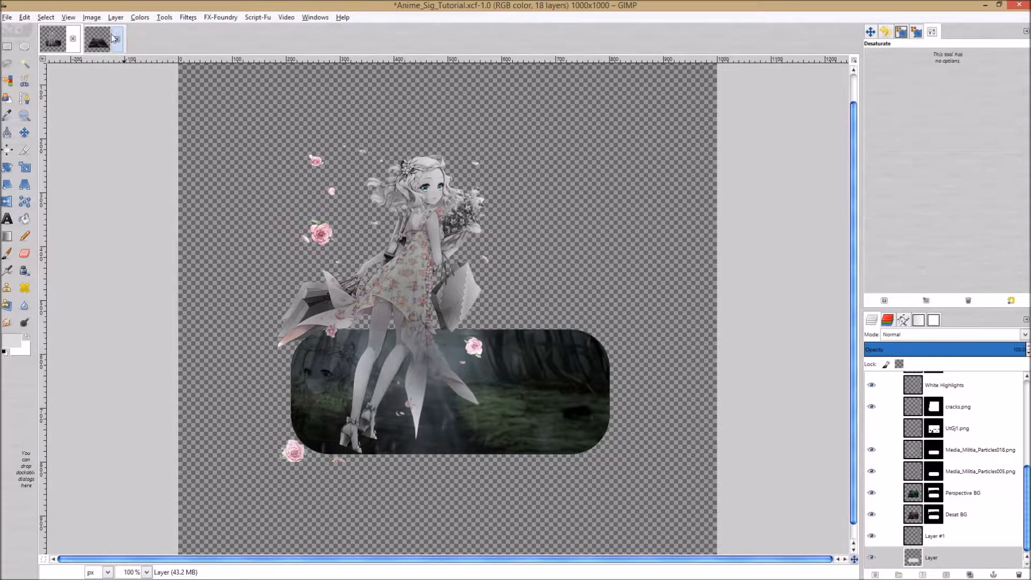
left_click(92, 51)
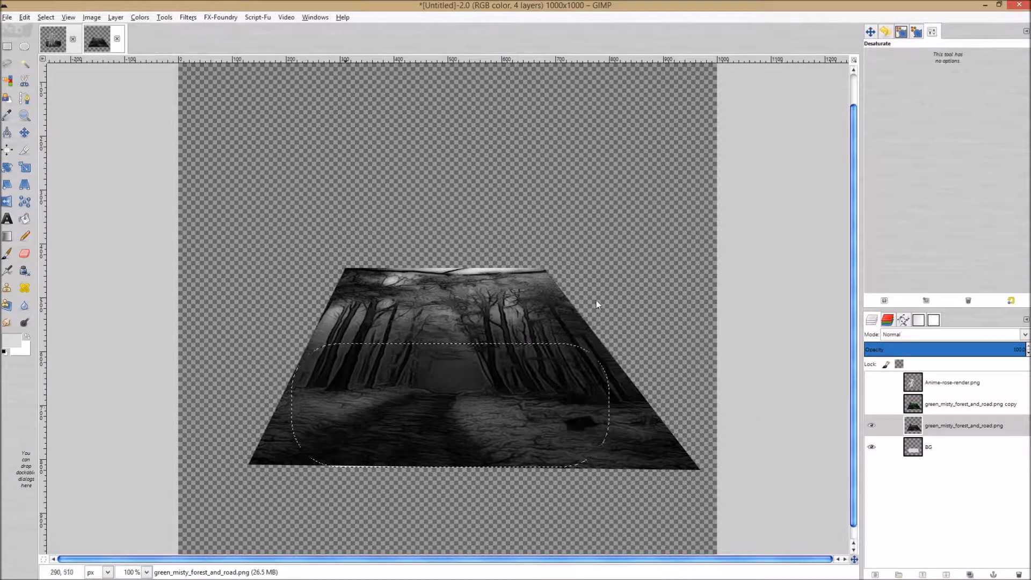
- Add a White (full opacity) layer mask to the desaturated forest, and prepare the Paintbrush with black foreground and the rounded selection inverted
right_click(980, 421)
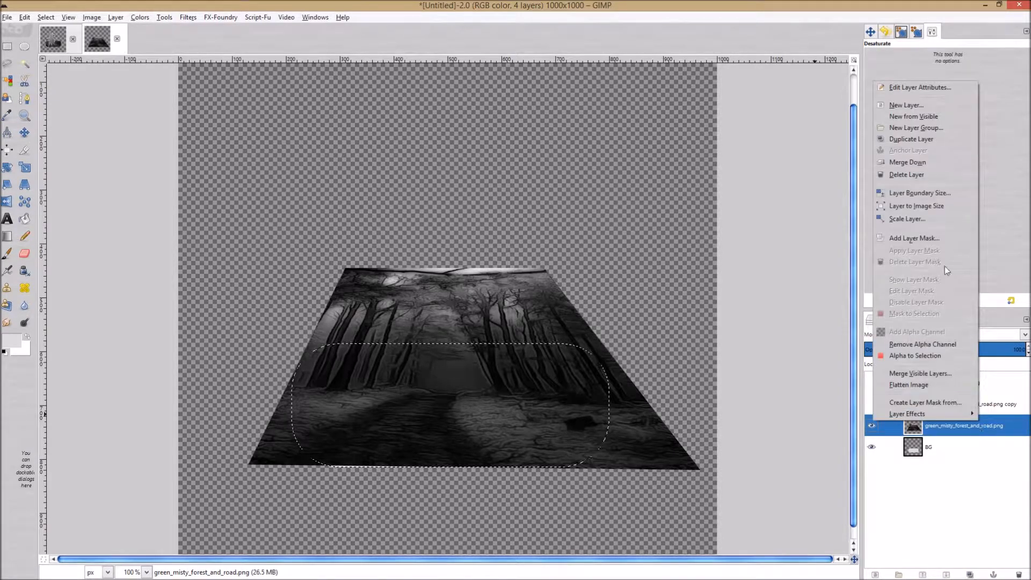
left_click(920, 237)
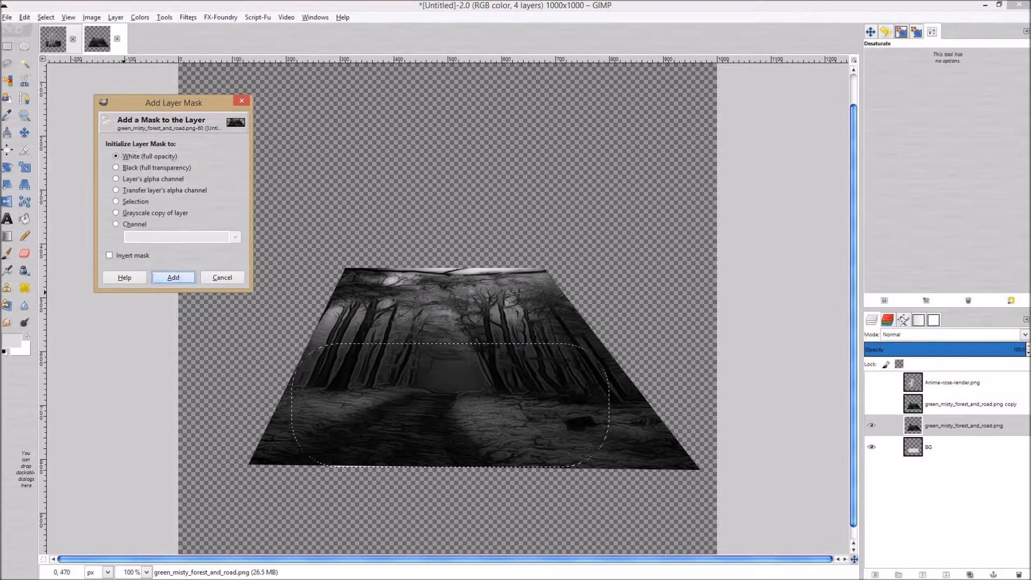
left_click(173, 278)
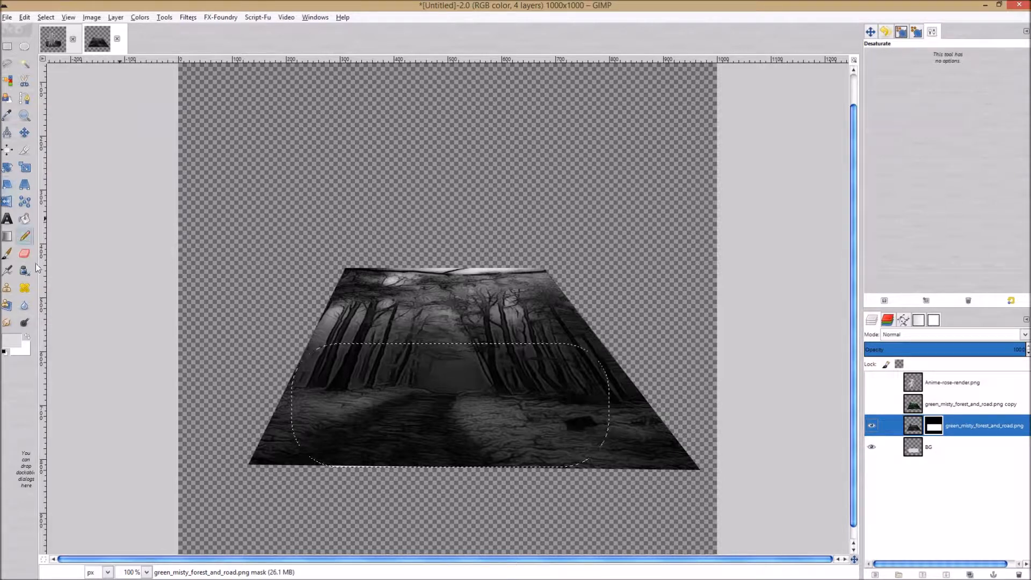
left_click(7, 253)
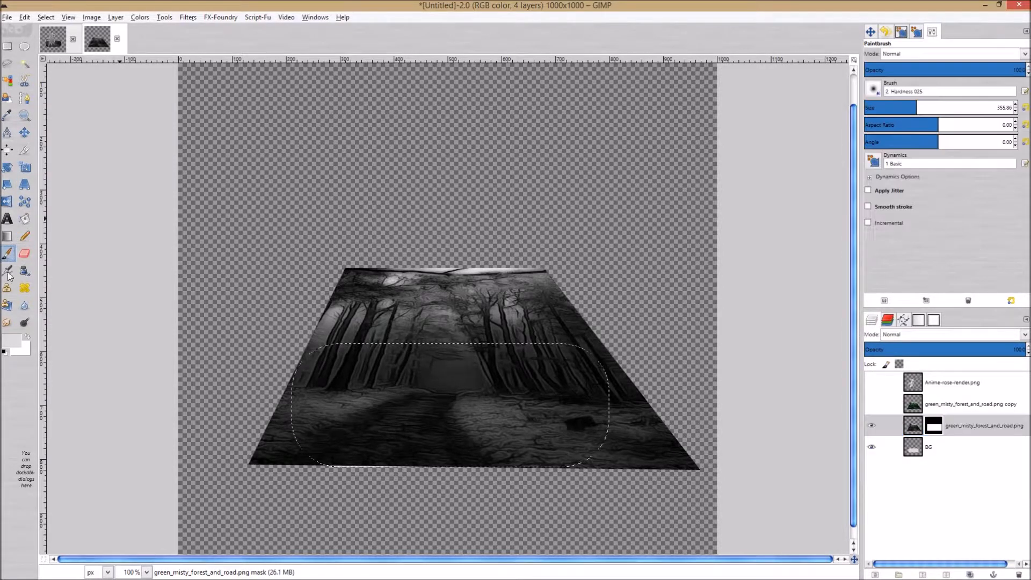
left_click(4, 352)
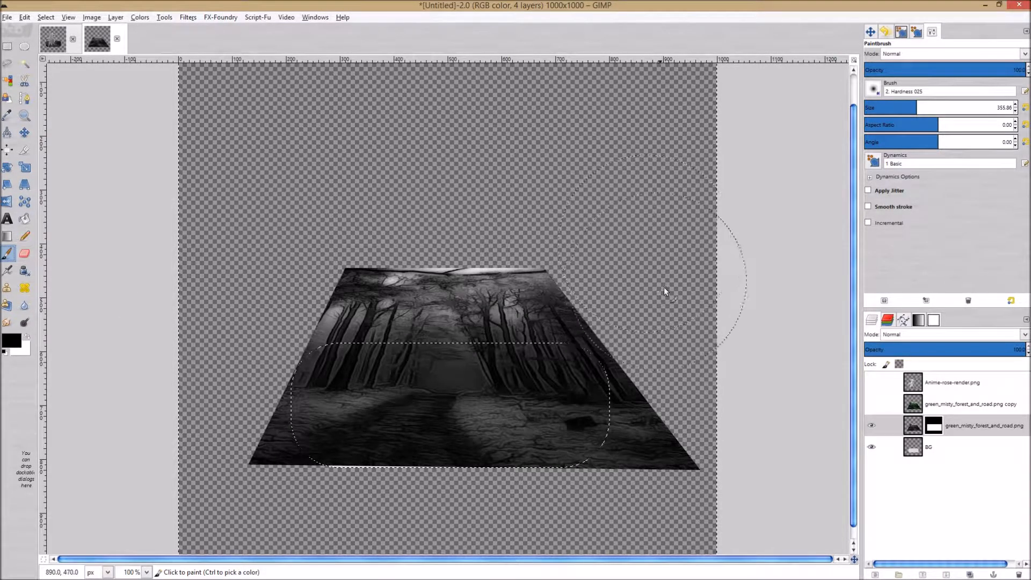
- Try painting black on the forest's mask outside the rounded panel shape, and undo the strokes
left_click(513, 292)
mouse_move(260, 294)
left_mouse_down()
mouse_move(283, 299)
mouse_move(338, 369)
mouse_move(810, 552)
mouse_move(311, 334)
mouse_move(483, 319)
mouse_move(526, 287)
mouse_move(522, 180)
left_mouse_up()
key("ctrl+z")
key("ctrl+z")
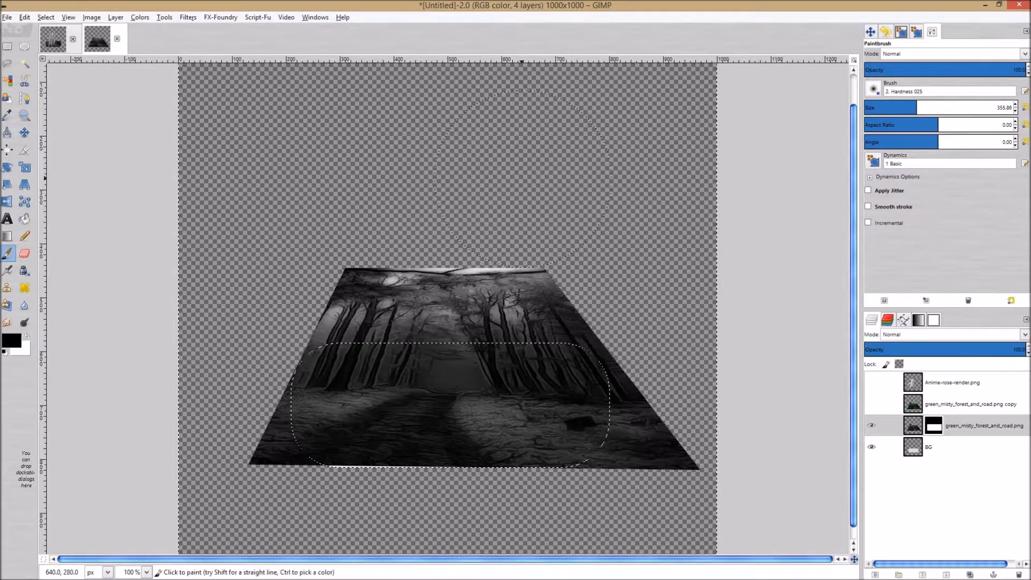
- Move the desaturated forest layer slightly down and left to cover the rounded panel's lower edge, and make the BG layer active
left_click(913, 426)
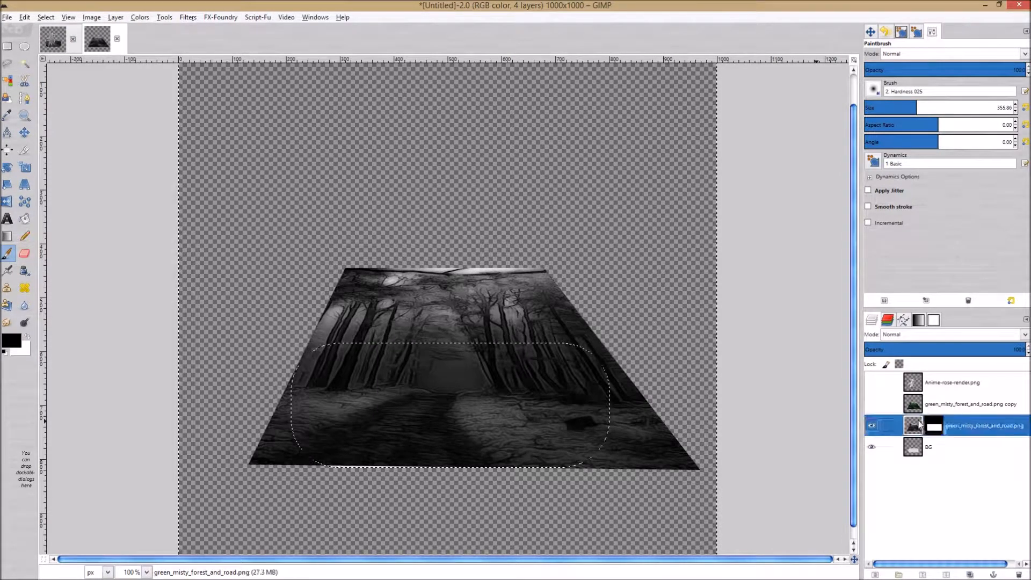
key("m")
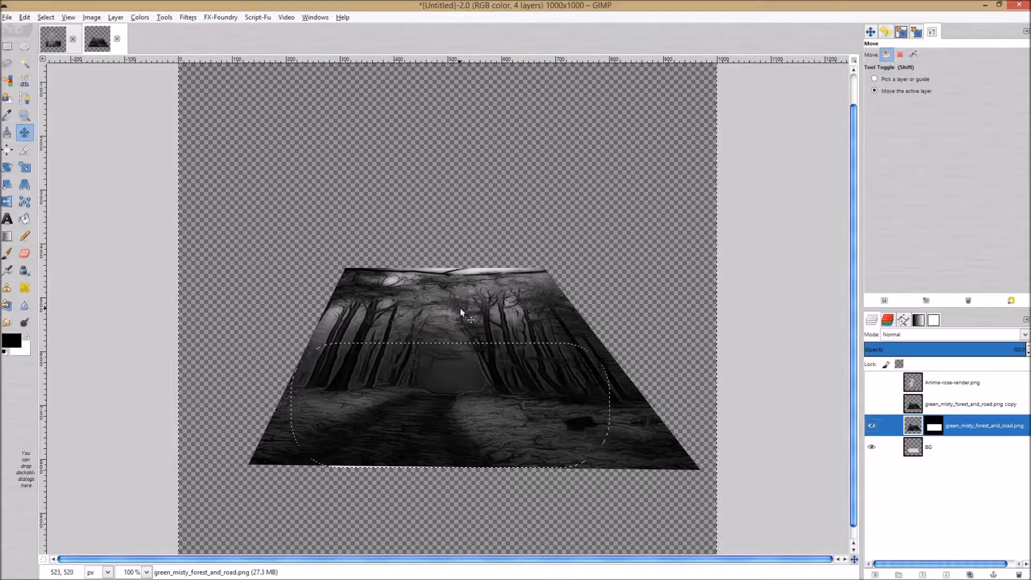
left_click_drag(461, 310, 462, 313)
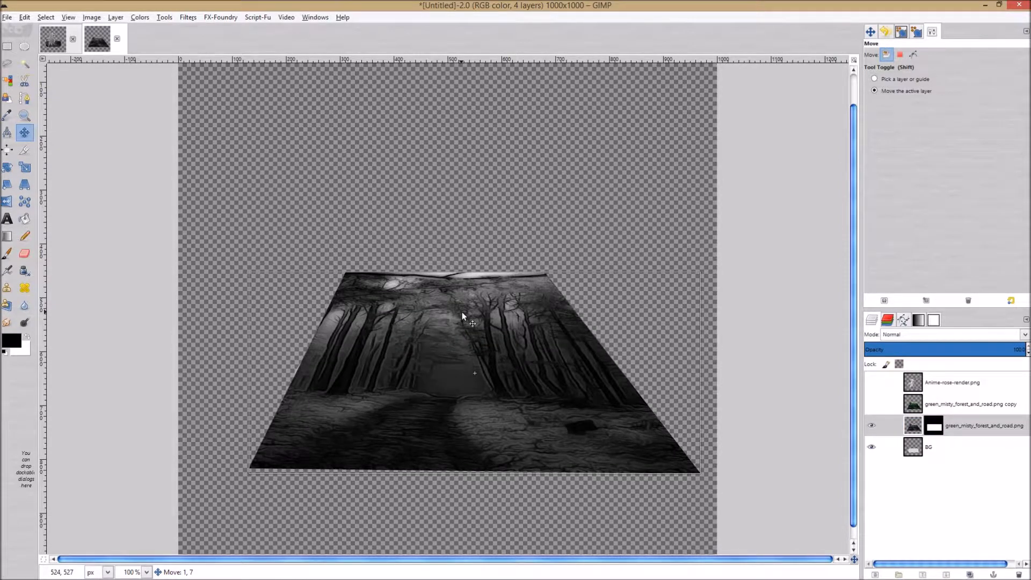
left_click_drag(462, 312, 457, 287)
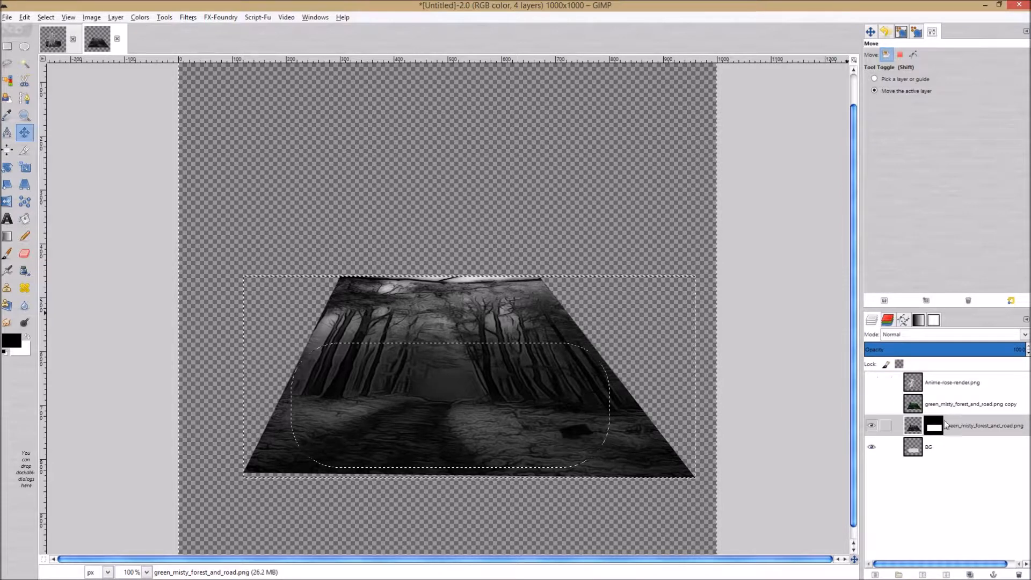
left_click(978, 451)
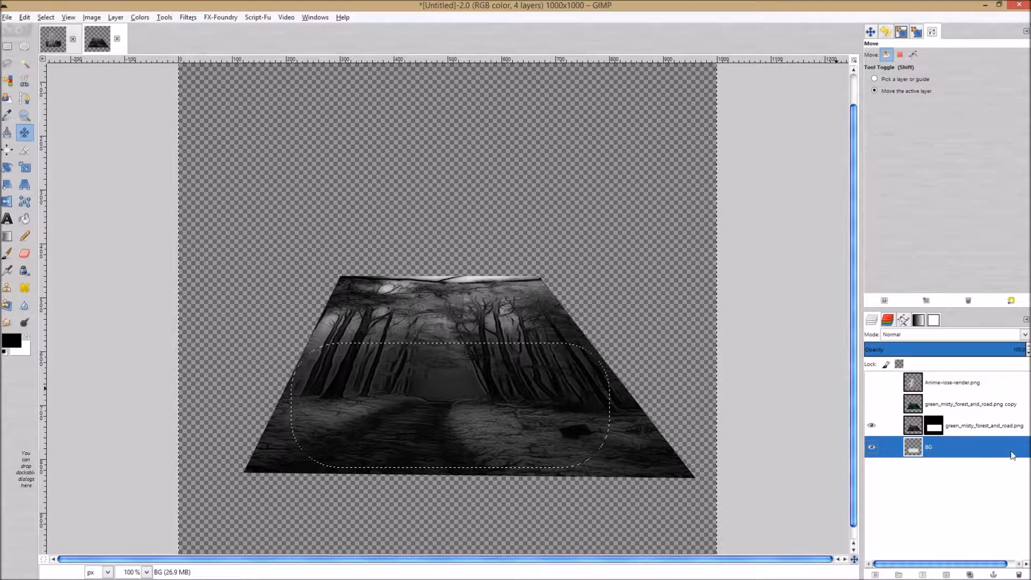
- Paint black on the desaturated forest's layer mask everywhere outside the rounded panel shape
left_click(942, 432)
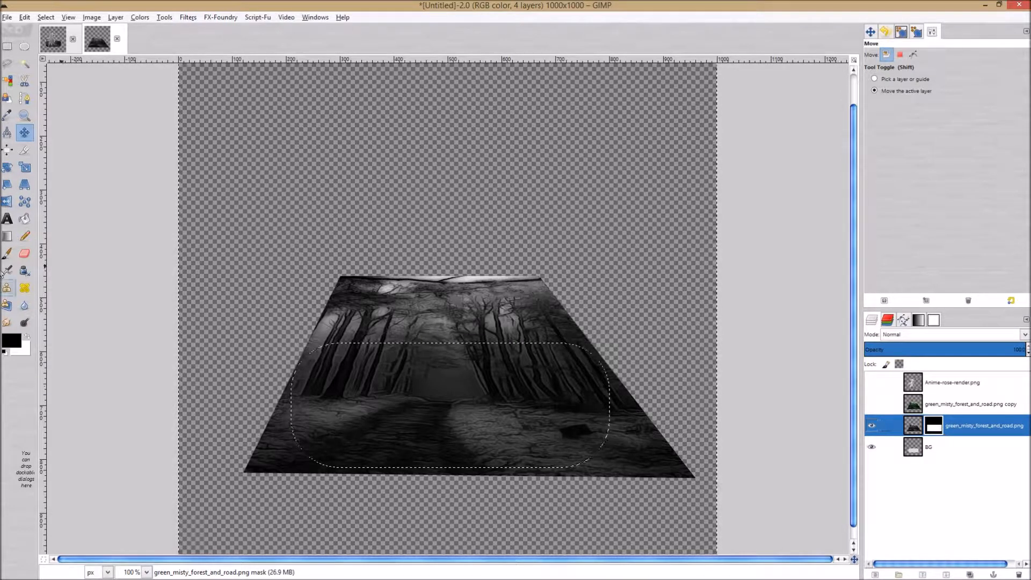
left_click(7, 253)
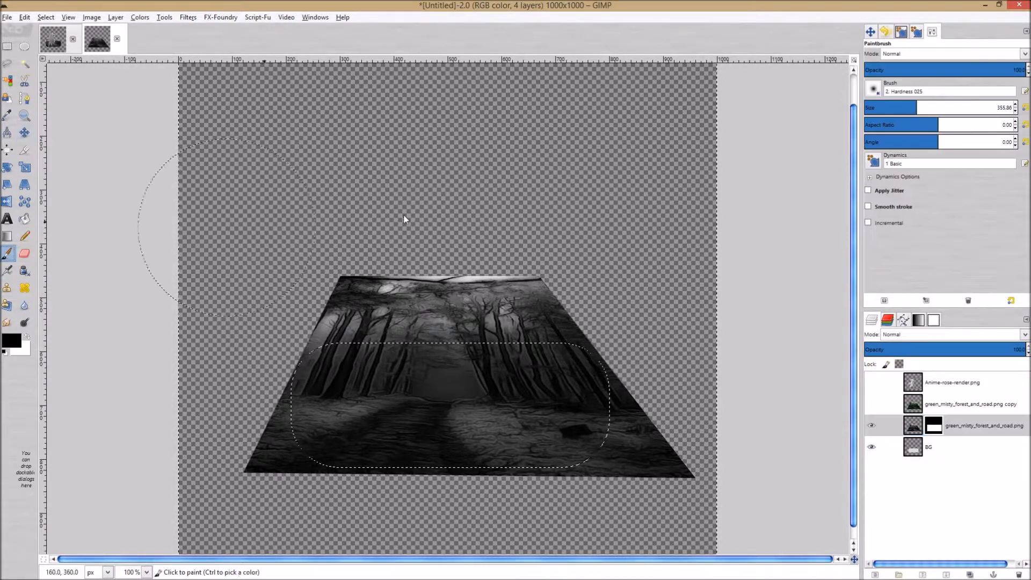
mouse_move(481, 263)
left_mouse_down()
mouse_move(429, 263)
mouse_move(515, 325)
mouse_move(462, 374)
mouse_move(488, 525)
mouse_move(371, 343)
left_mouse_up()
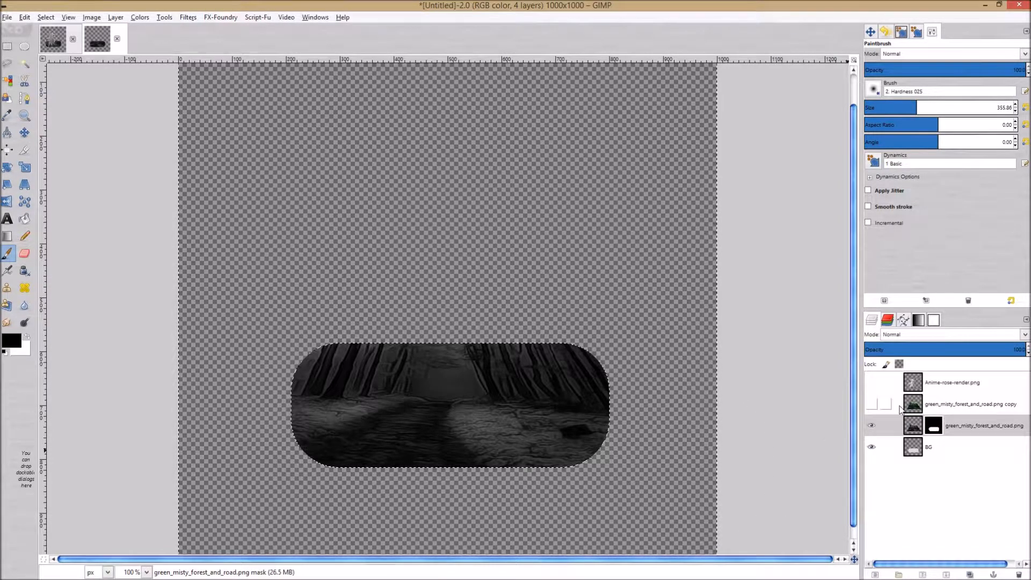
- Show the colored forest copy and move it slightly down to cover the rounded panel's lower edge
left_click(950, 407)
left_click(871, 405)
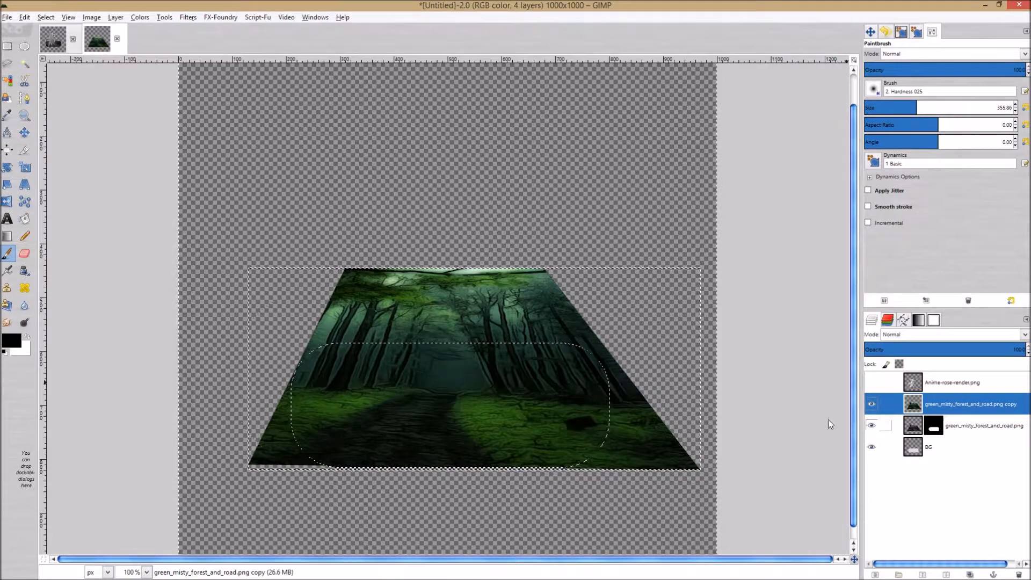
key("m")
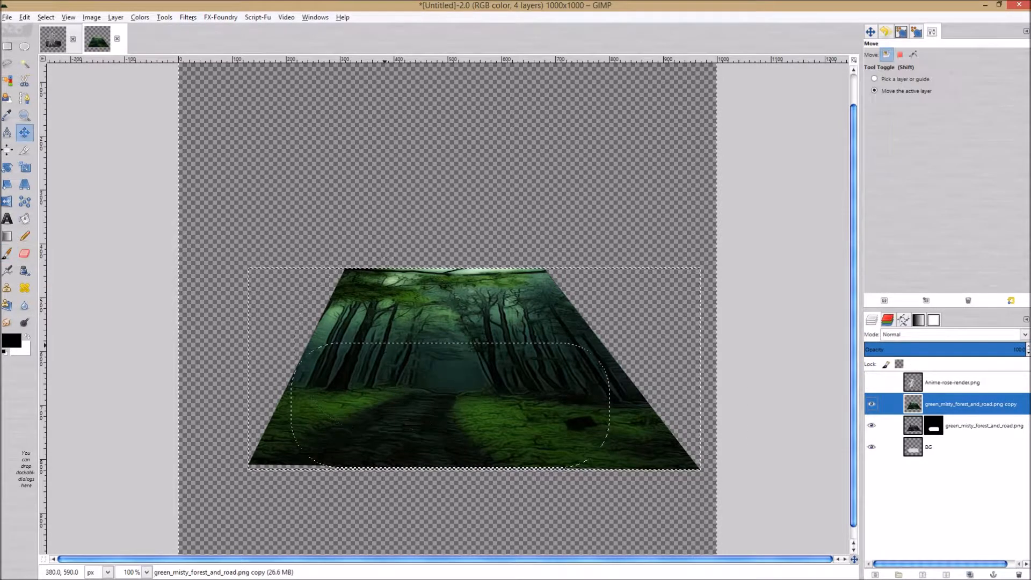
left_click_drag(442, 400, 440, 400)
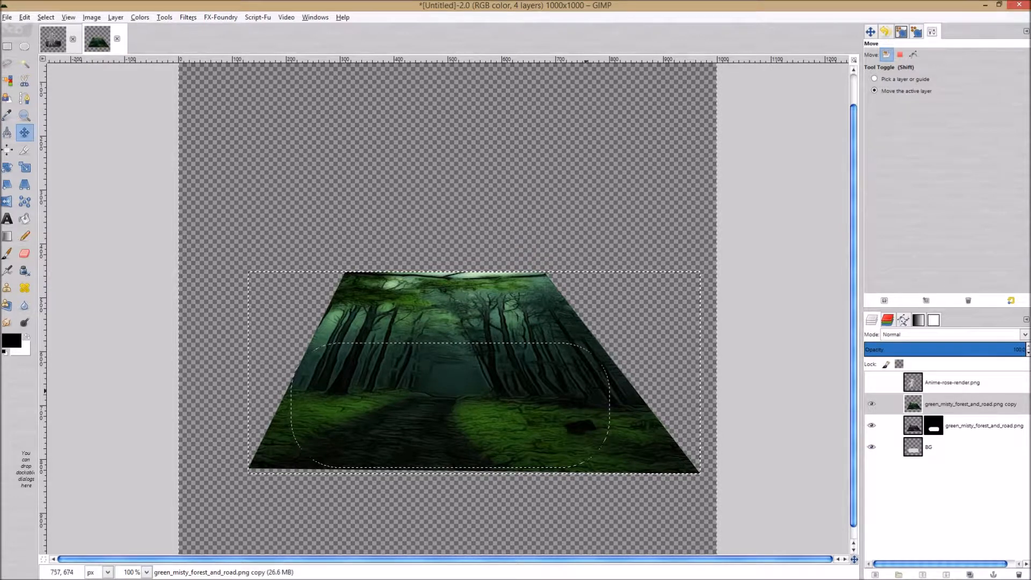
left_click(872, 425)
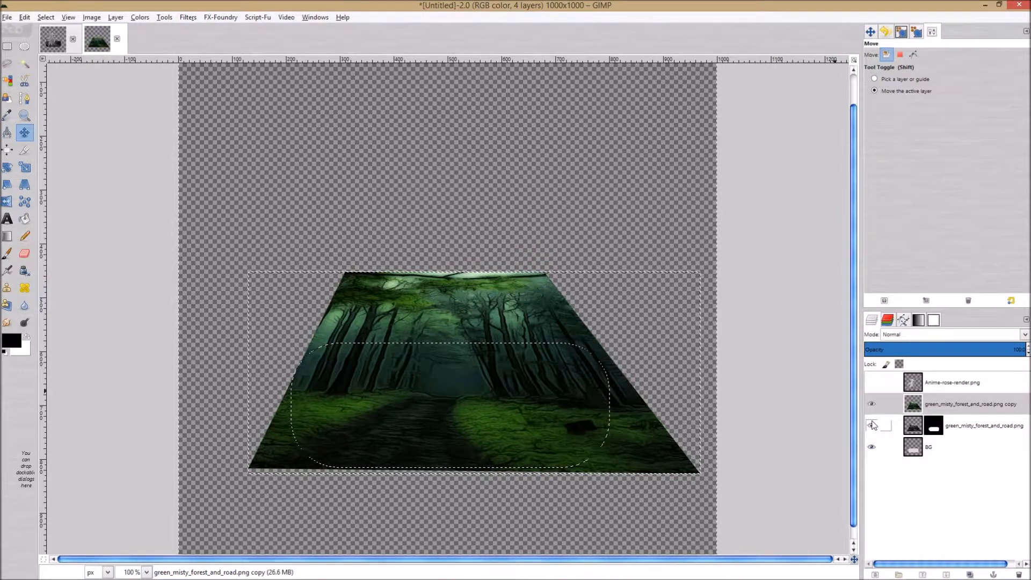
- Add a white layer mask to the colored forest copy and paint black on it outside the rounded panel shape
right_click(958, 403)
left_click(886, 220)
key("Return")
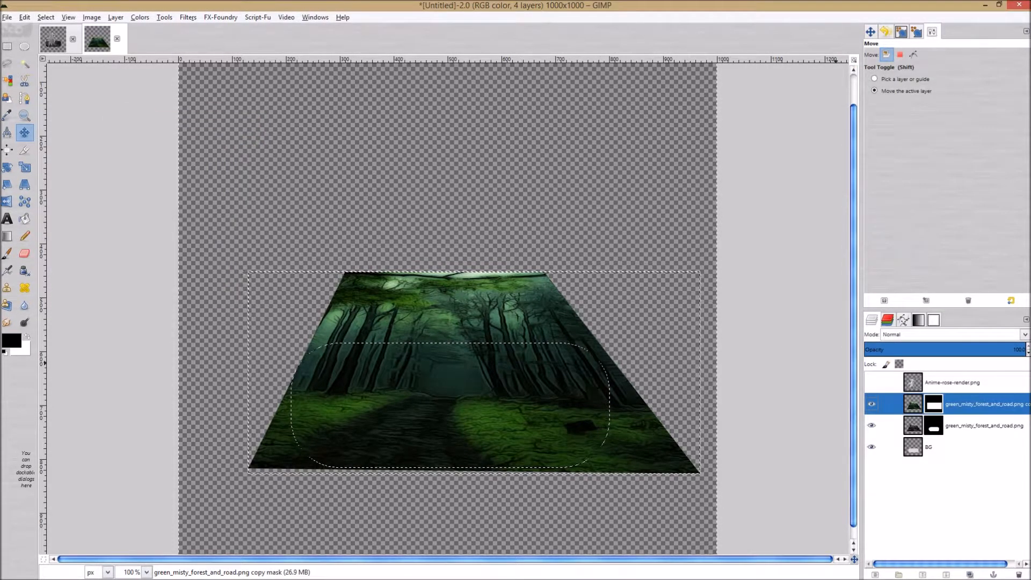
left_click(943, 450)
left_click(969, 403)
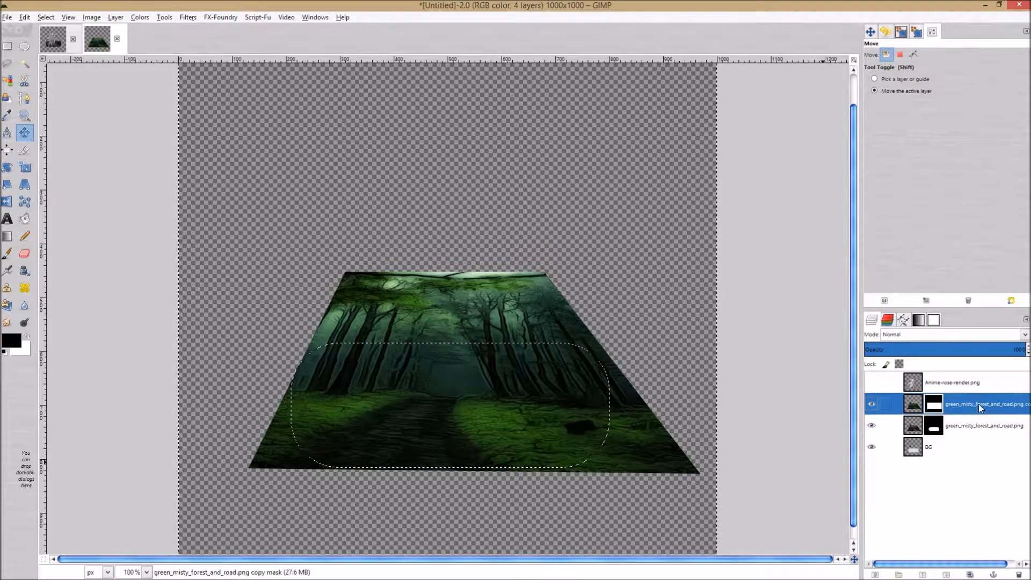
left_click(7, 253)
mouse_move(381, 258)
left_mouse_down()
mouse_move(449, 260)
mouse_move(467, 317)
mouse_move(639, 365)
mouse_move(268, 457)
mouse_move(671, 472)
left_mouse_up()
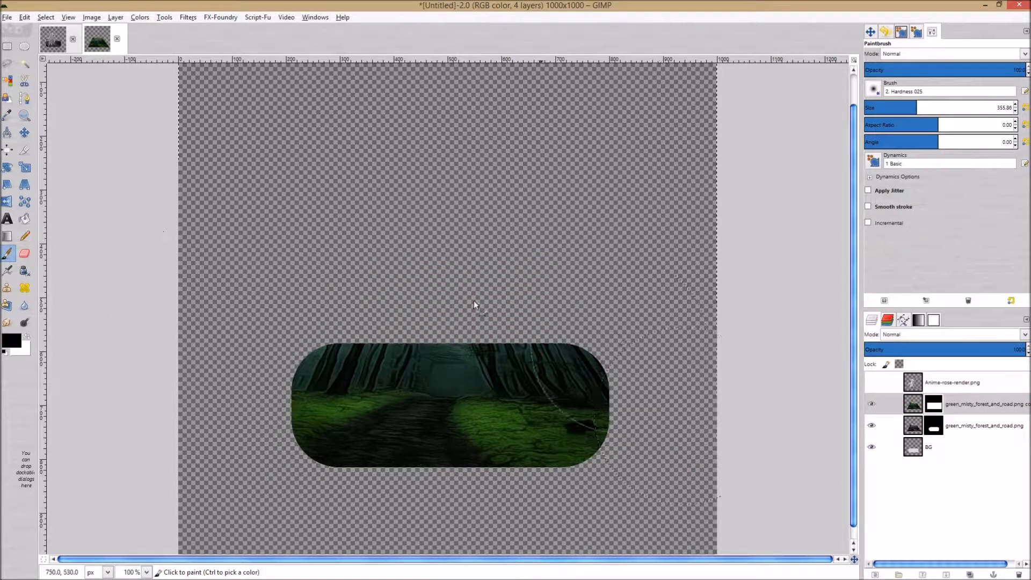
mouse_move(577, 388)
left_mouse_down()
mouse_move(430, 341)
mouse_move(334, 365)
left_mouse_up()
- Try lowering the colored forest copy's opacity to about 35, and restore it to 100
left_click(873, 89)
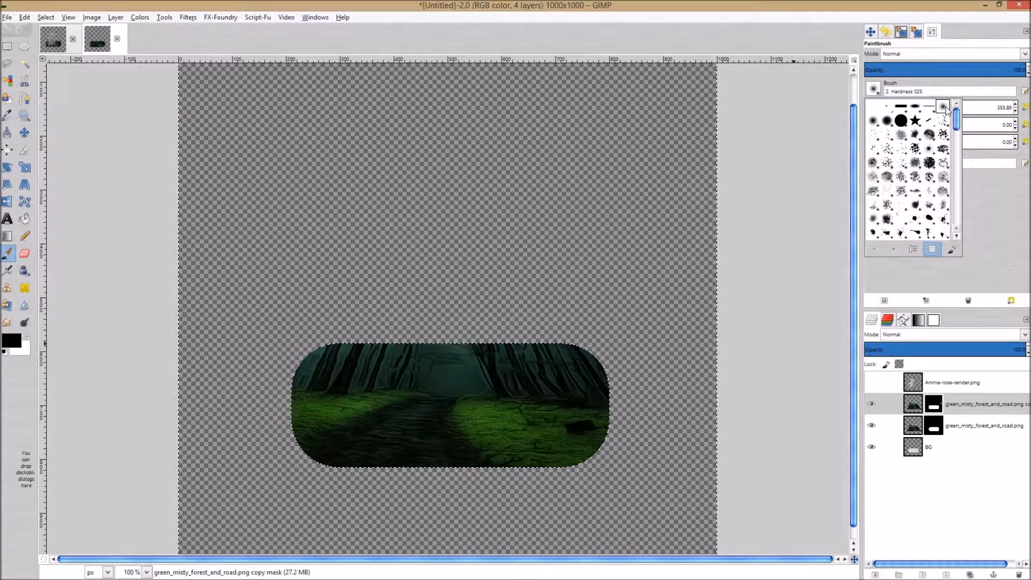
left_click(992, 231)
left_click(871, 424)
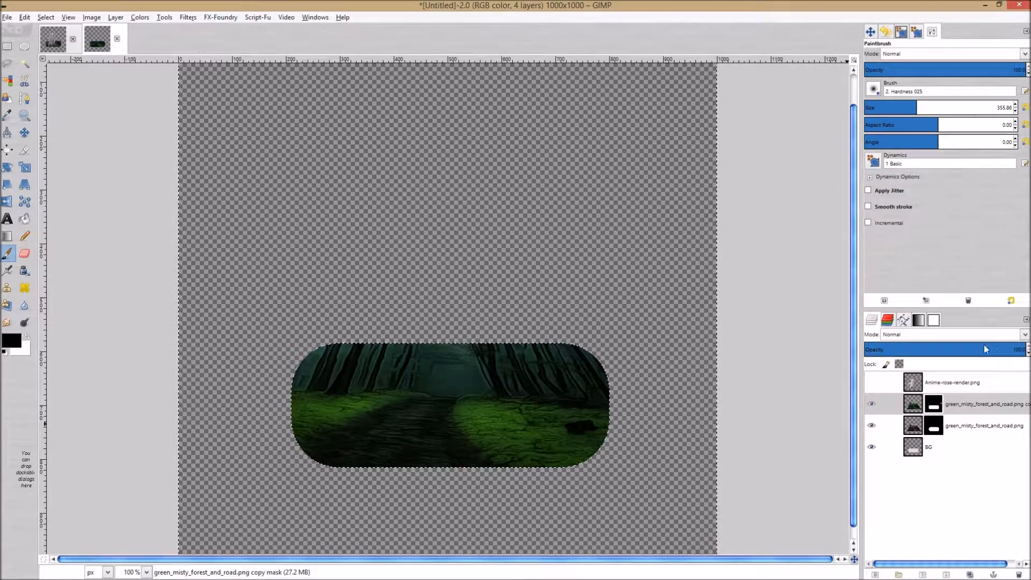
left_click_drag(988, 346, 980, 349)
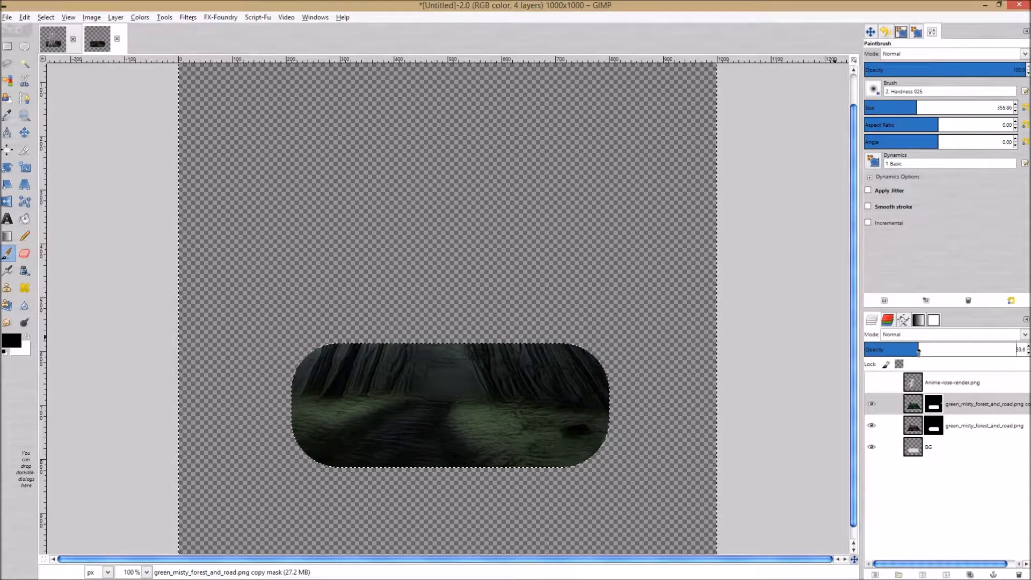
left_click_drag(920, 350, 920, 352)
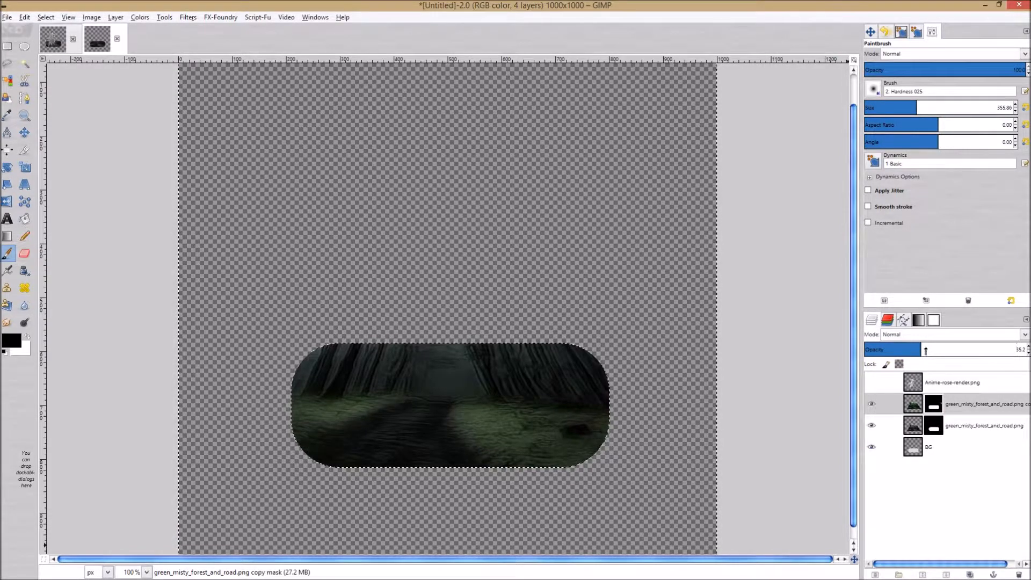
left_click_drag(925, 351, 1027, 352)
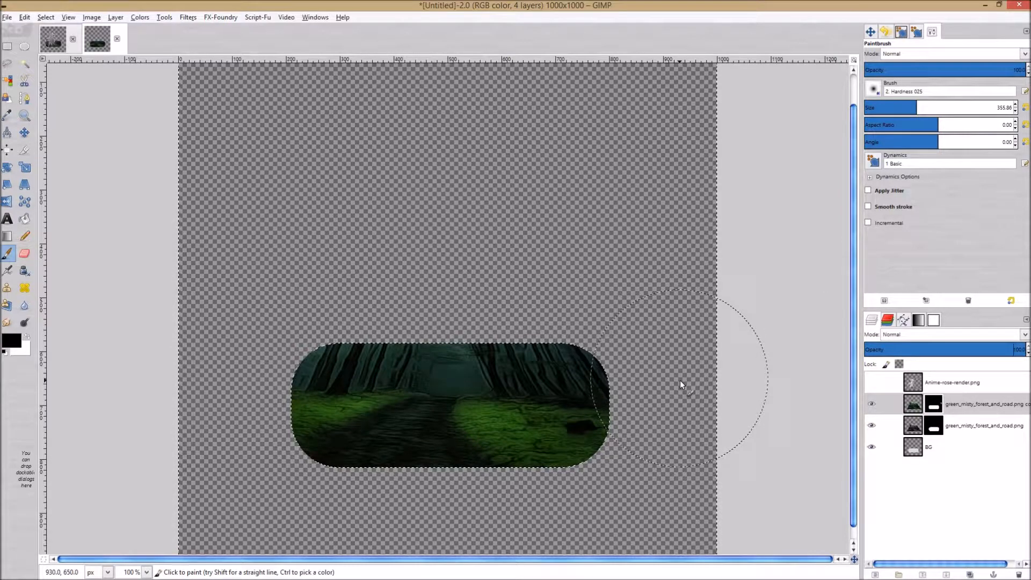
- Undo the mask painting and the separate moves of the colored and desaturated forest layers
key("ctrl+z")
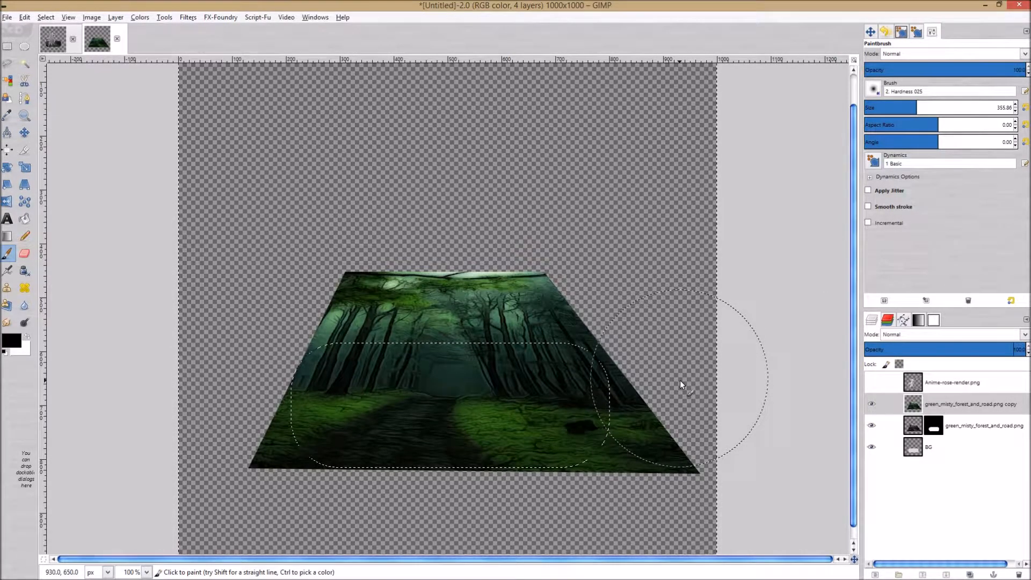
key("ctrl+z")
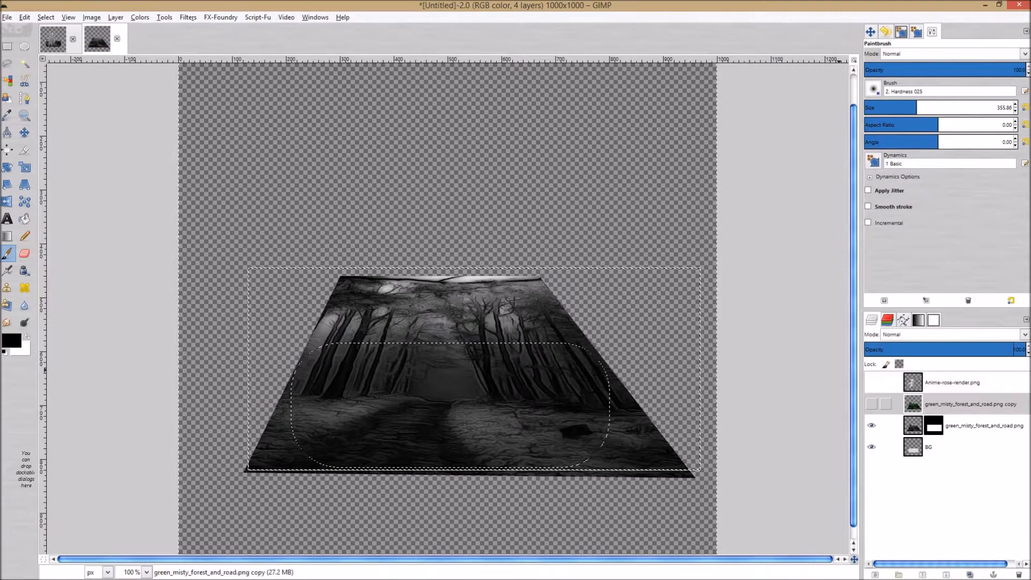
key("ctrl+z")
key("ctrl+z")
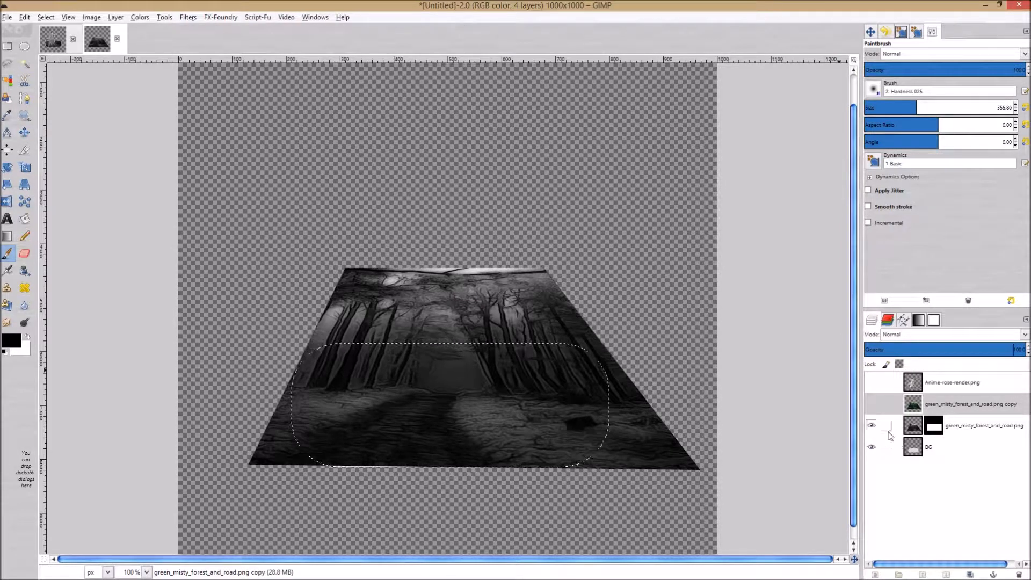
- Link the visible colored forest copy with the desaturated forest and move both slightly down past the rounded panel's lower edge
left_click(890, 412)
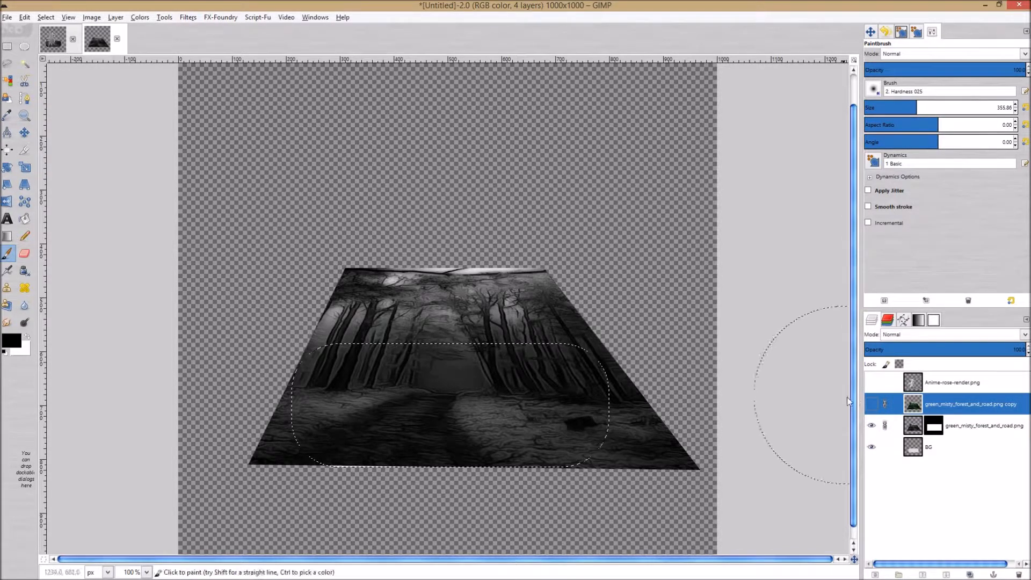
left_click(872, 405)
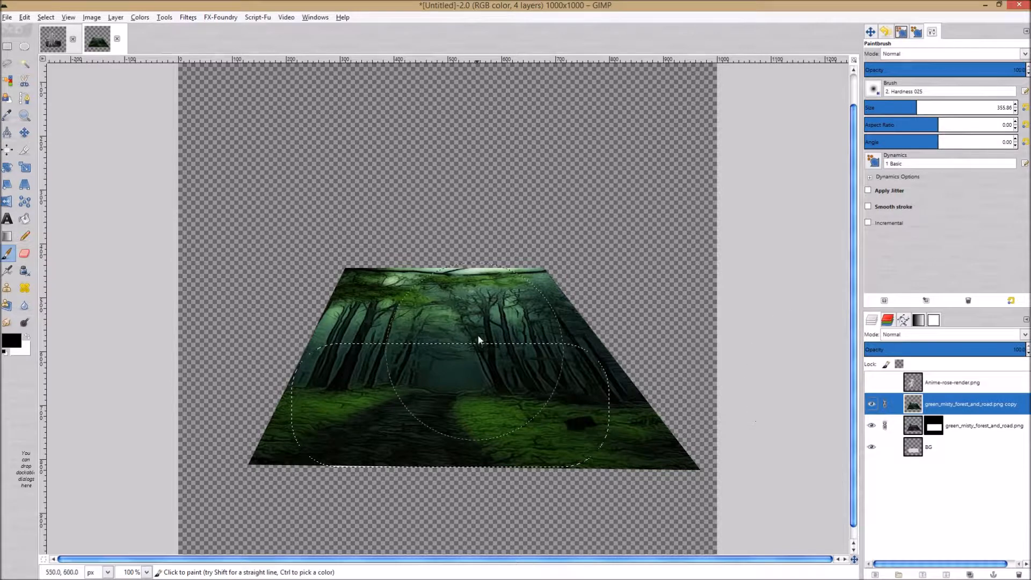
key("m")
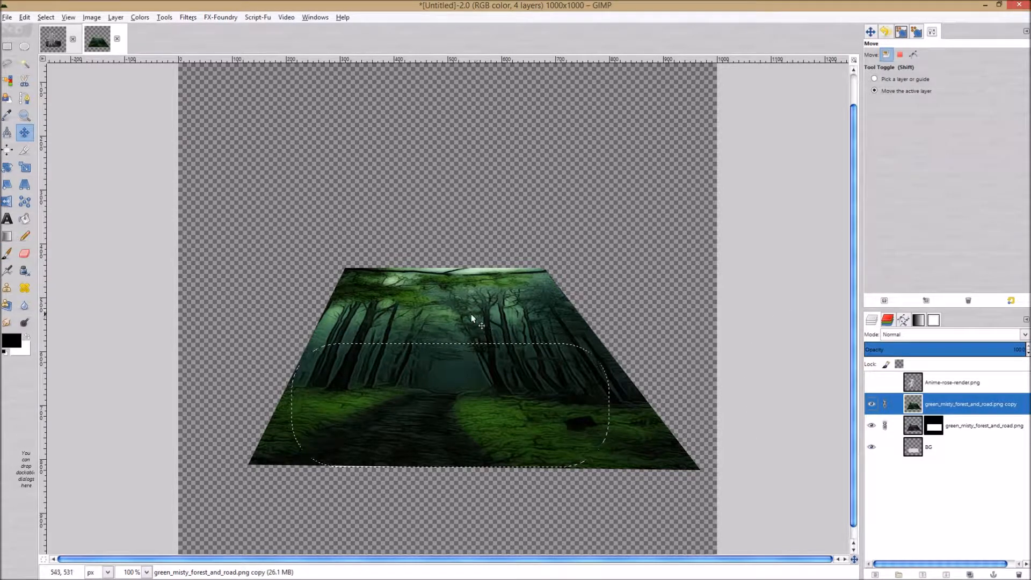
left_click_drag(466, 305, 466, 315)
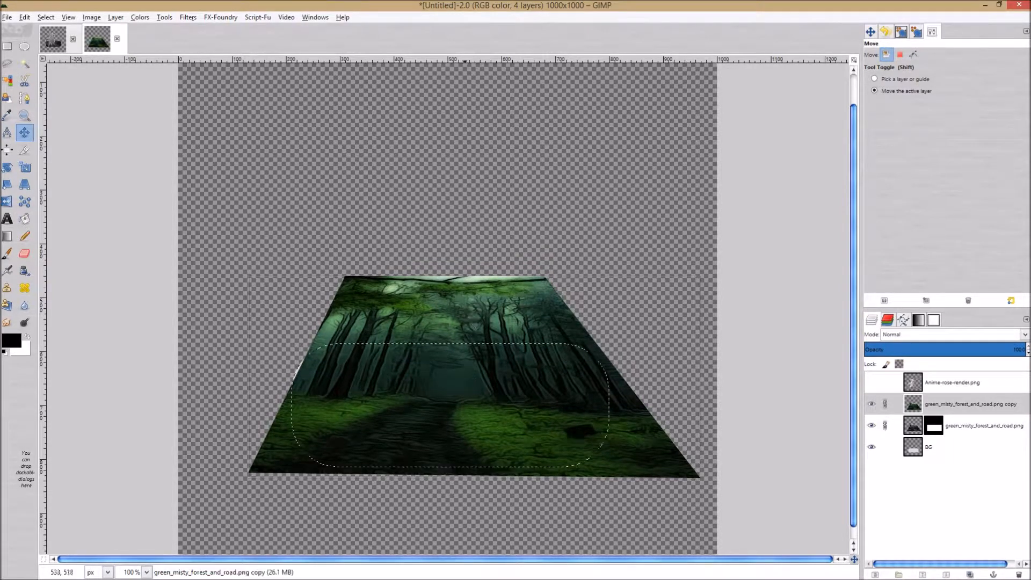
- Compare the alignment of the two forest layers by toggling the colored copy's visibility
left_click(873, 405)
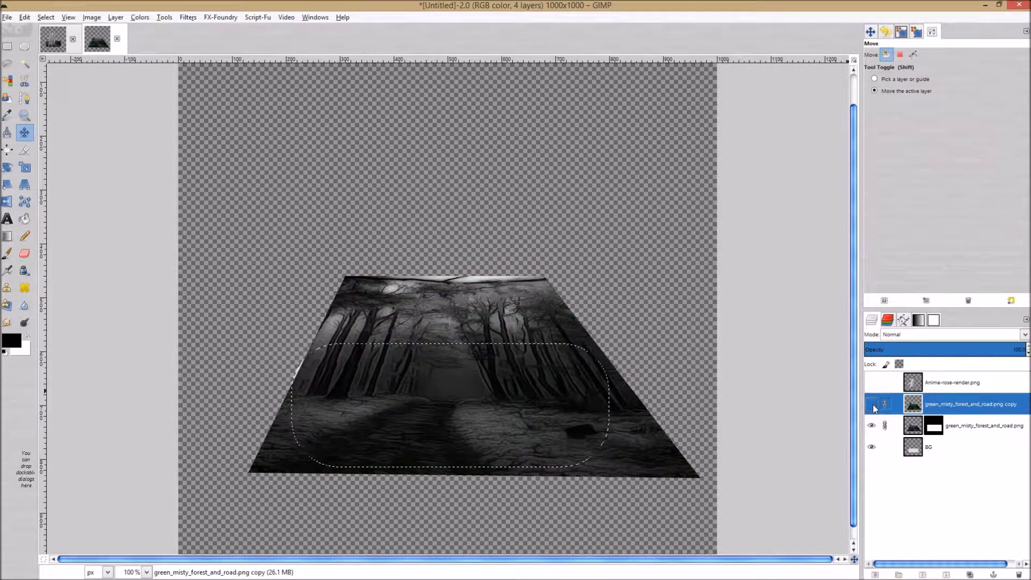
left_click(873, 405)
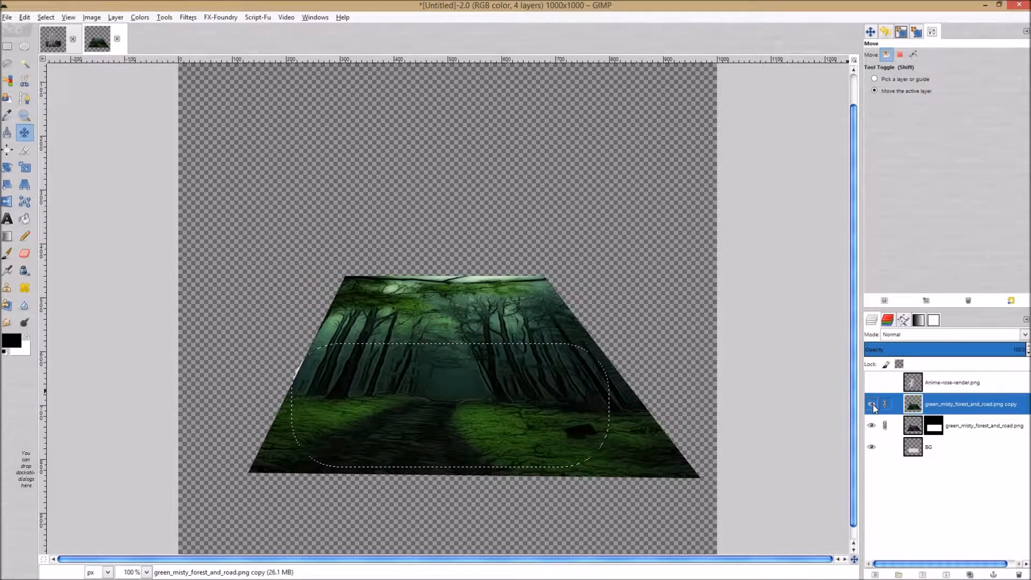
left_click(874, 407)
left_click(872, 405)
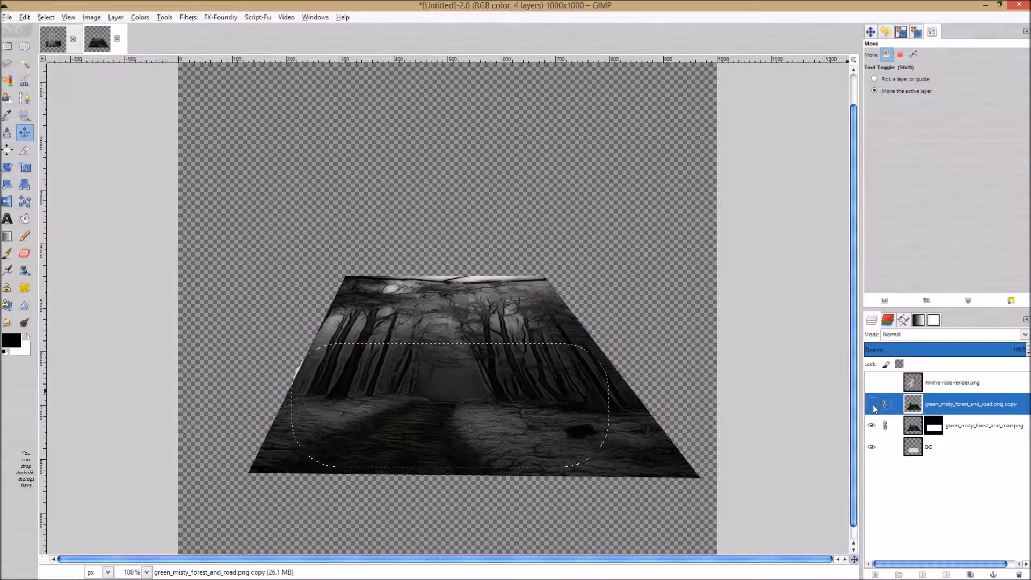
left_click(874, 407)
left_click(873, 407)
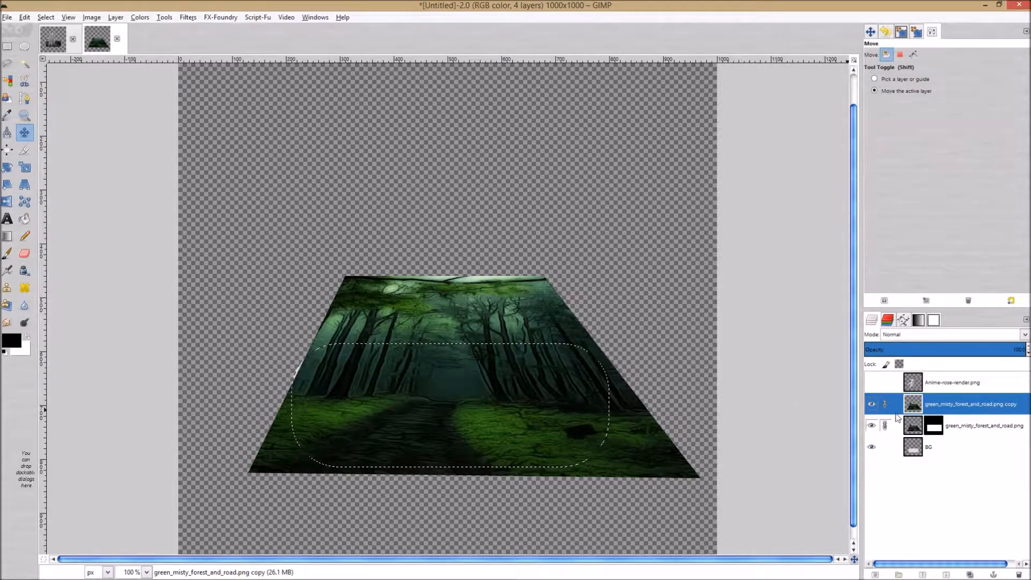
- Hide the colored copy, try painting black on the desaturated forest's mask outside the rounded panel, and undo the stroke
left_click(869, 405)
left_click(934, 429)
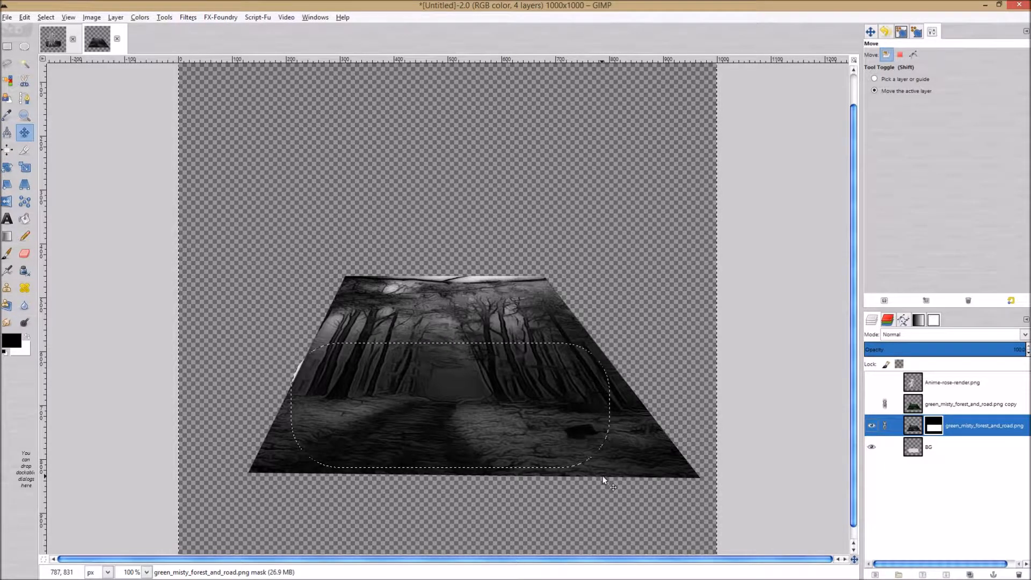
left_click(7, 254)
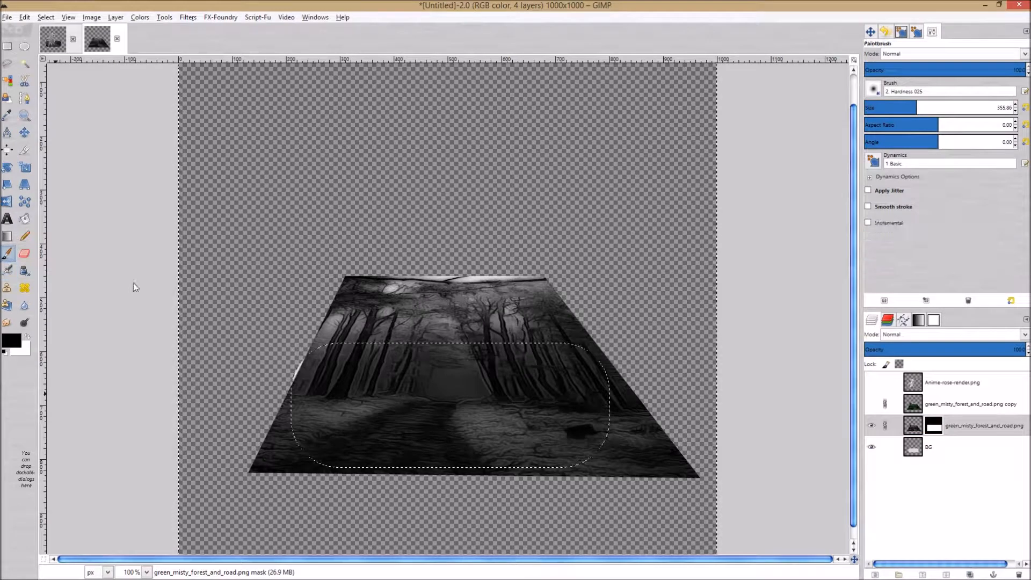
mouse_move(316, 286)
left_mouse_down()
mouse_move(338, 386)
mouse_move(3, 385)
mouse_move(324, 322)
mouse_move(393, 243)
left_mouse_up()
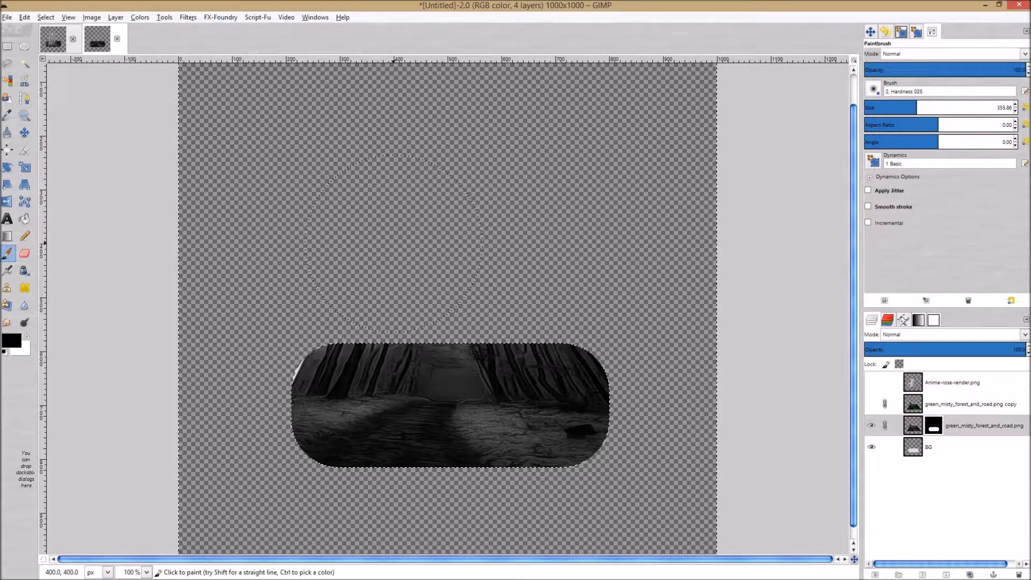
key("ctrl+z")
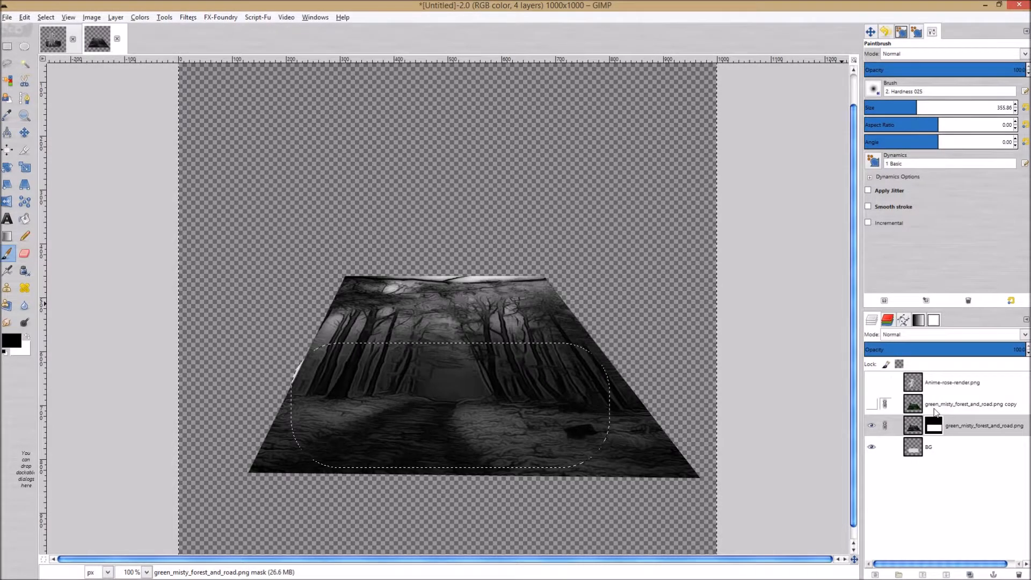
- Show the colored forest copy and move the two linked forest layers slightly left to cover the rounded panel's left edge
left_click(930, 414)
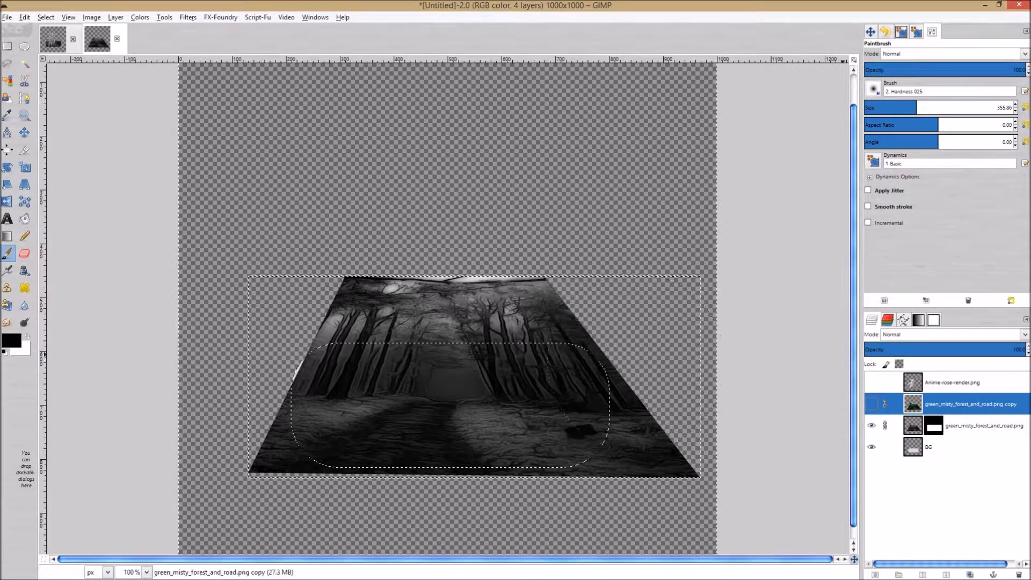
left_click(873, 402)
left_click(885, 404)
key("m")
left_click_drag(502, 329, 492, 326)
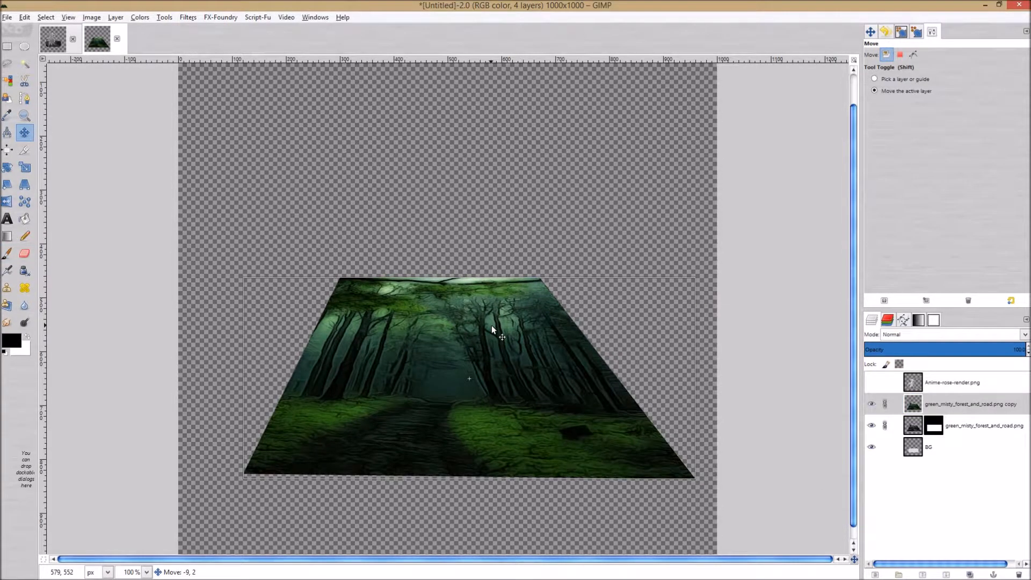
left_click_drag(529, 333, 523, 332)
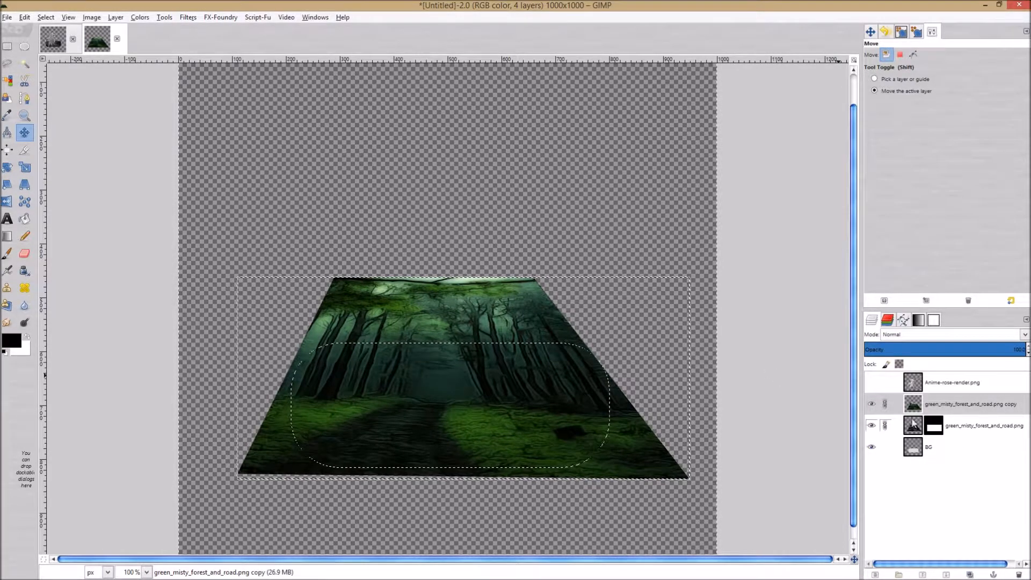
- Hide the colored forest copy and paint black on the desaturated forest's mask everywhere outside the rounded panel
left_click(871, 404)
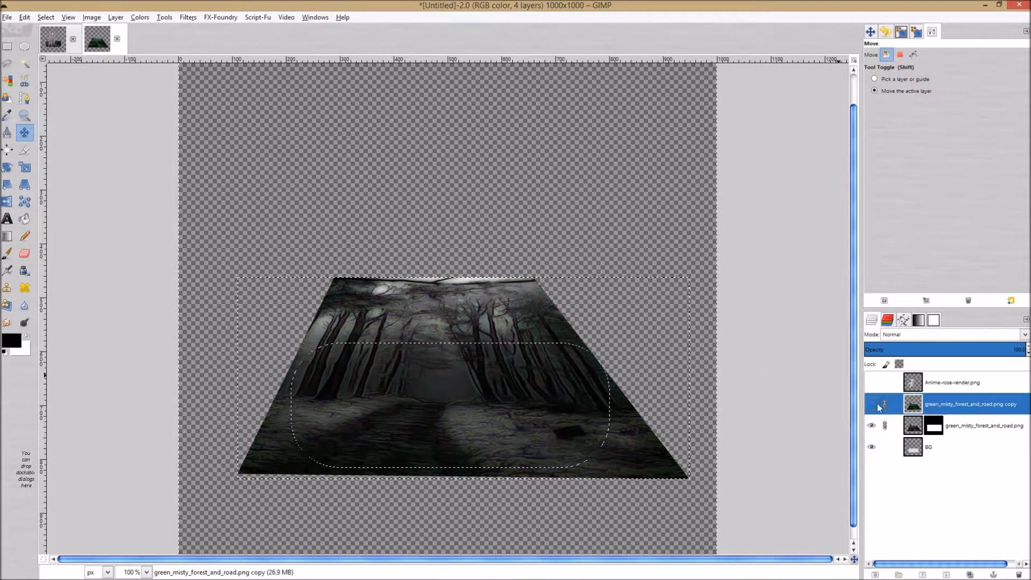
left_click(949, 428)
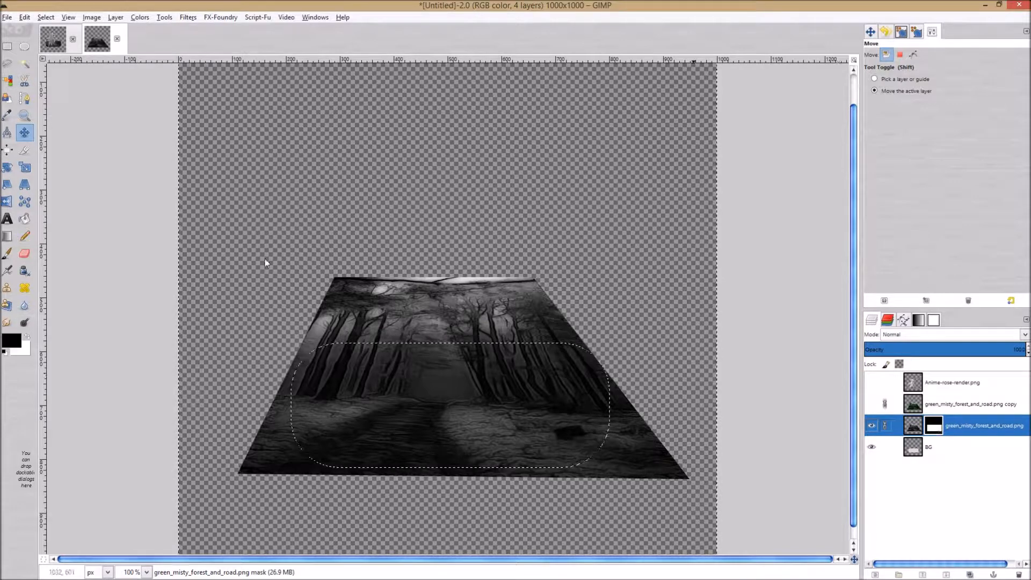
left_click(7, 253)
mouse_move(290, 322)
left_mouse_down()
mouse_move(564, 322)
mouse_move(476, 436)
mouse_move(268, 419)
left_mouse_up()
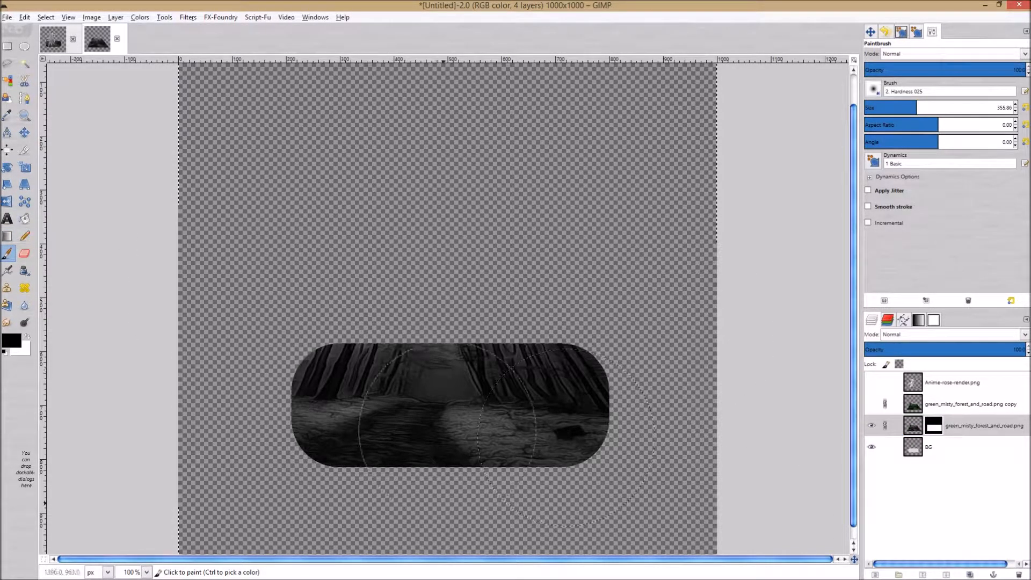
- Show the colored forest copy and add a white (full opacity) layer mask to it
left_click(871, 404)
left_click(956, 407)
right_click(957, 406)
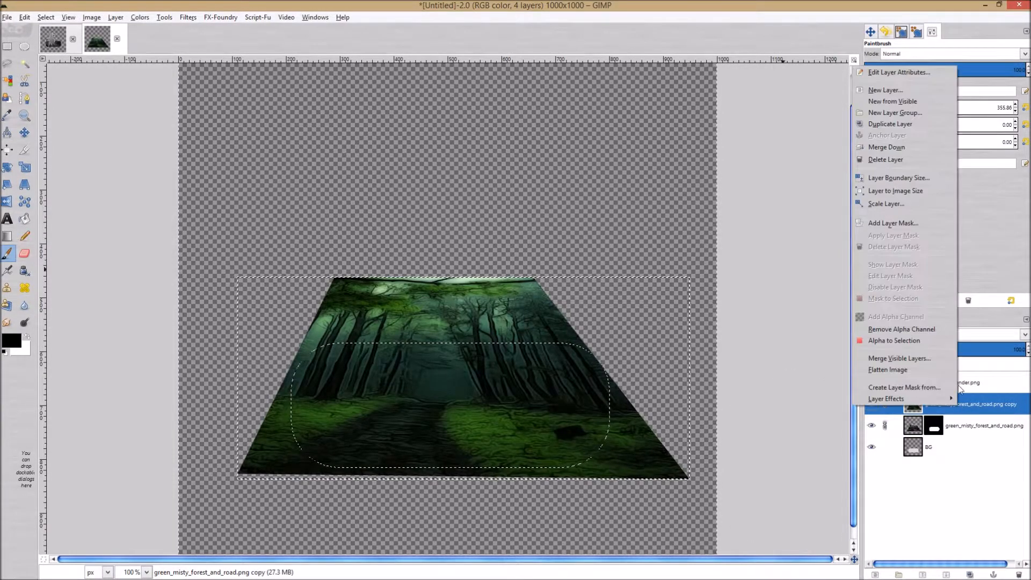
left_click(929, 222)
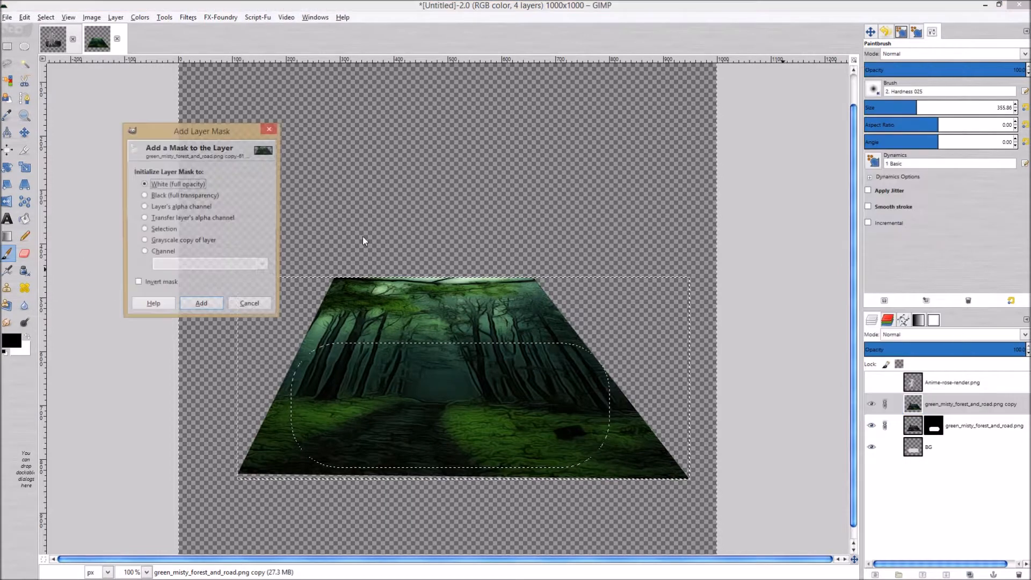
left_click(202, 305)
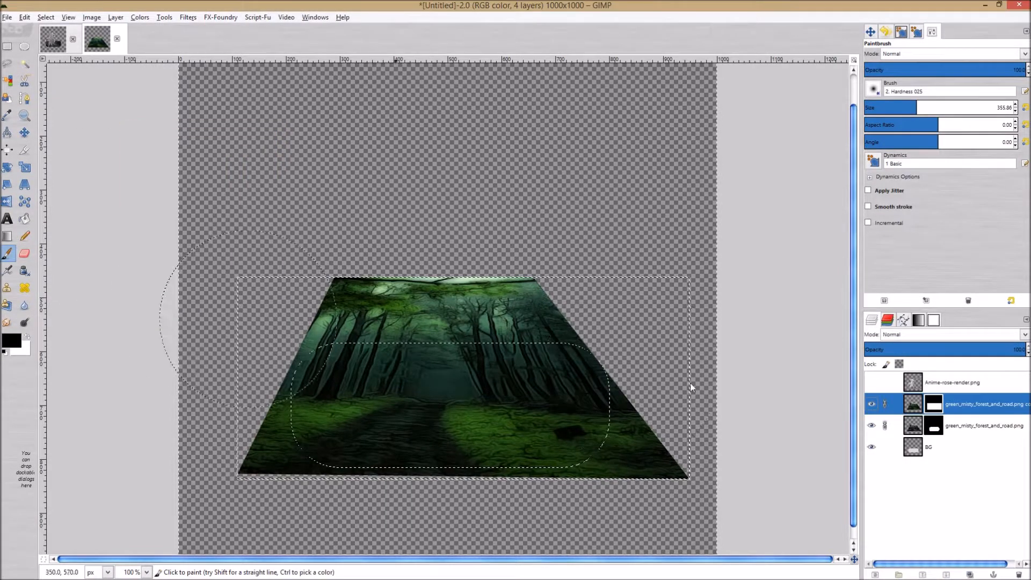
- Paint black on the colored copy's mask everywhere outside the rounded panel, and clear the selection
mouse_move(514, 309)
left_mouse_down()
mouse_move(333, 311)
mouse_move(452, 370)
mouse_move(232, 516)
mouse_move(476, 403)
mouse_move(232, 390)
mouse_move(470, 402)
left_mouse_up()
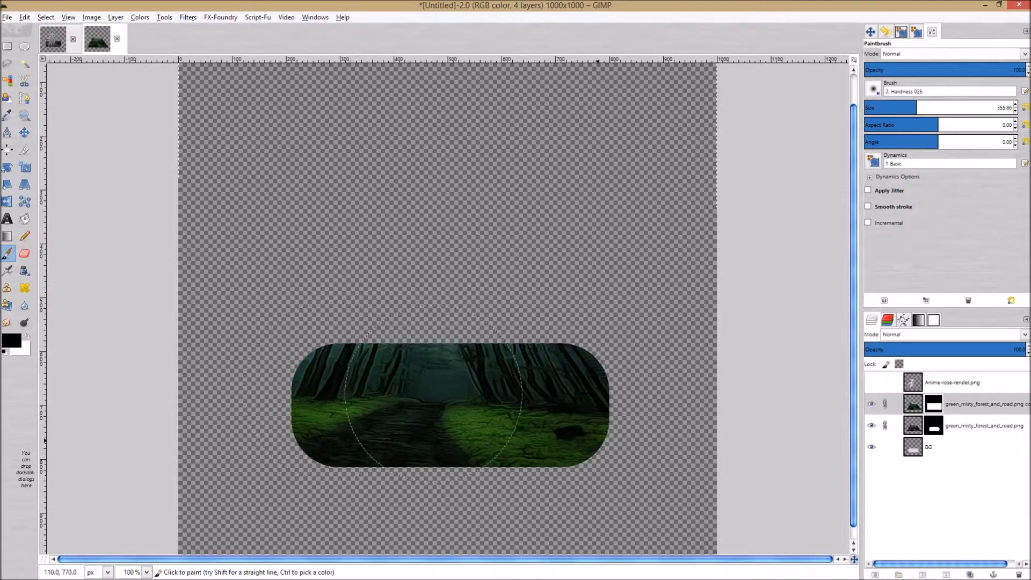
left_click_drag(471, 305, 651, 240)
key("ctrl+shift+a")
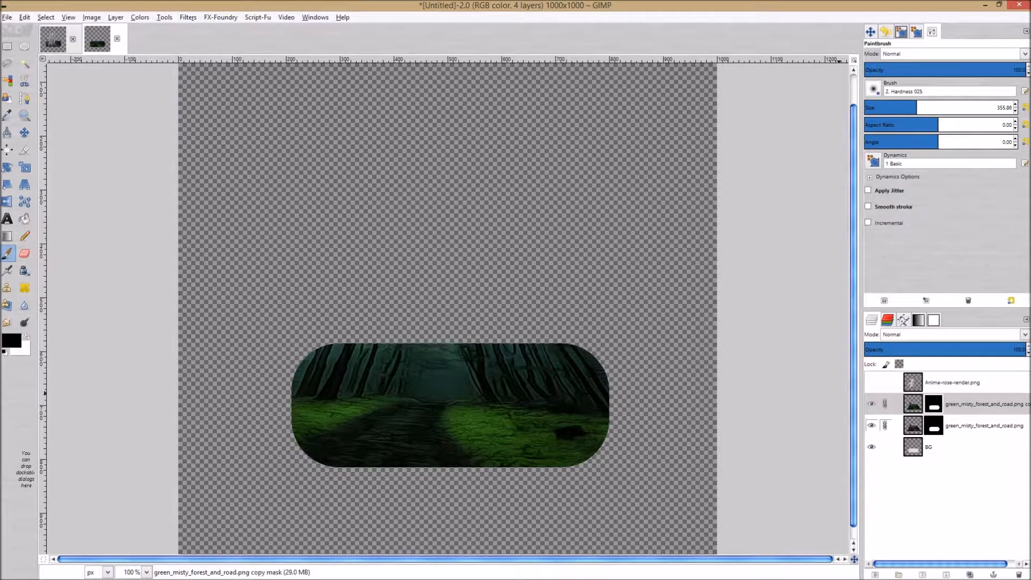
- Lower the colored forest copy's opacity to about 36.5 and show the anime render layer
left_click(968, 404)
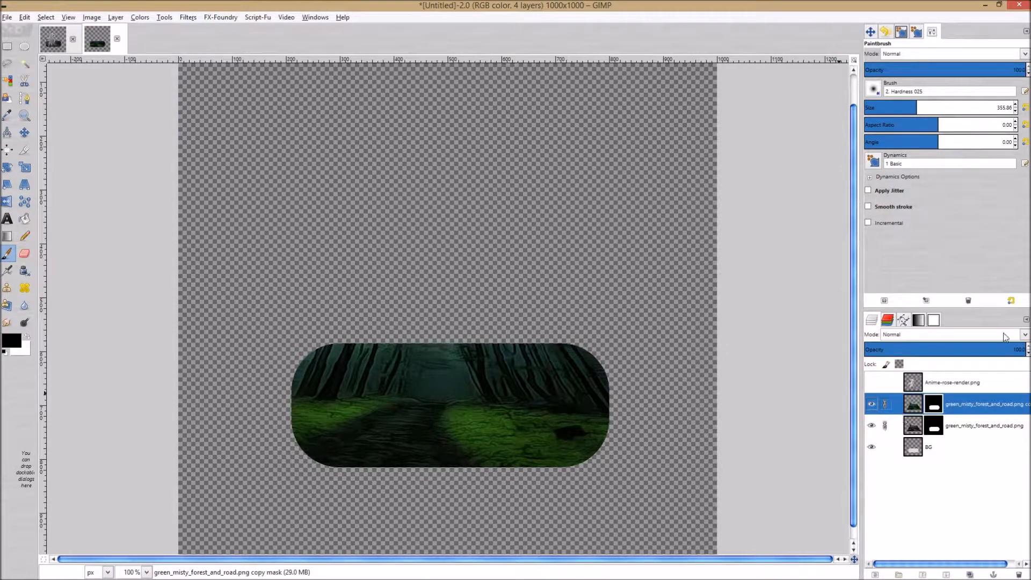
left_click_drag(1001, 349, 933, 352)
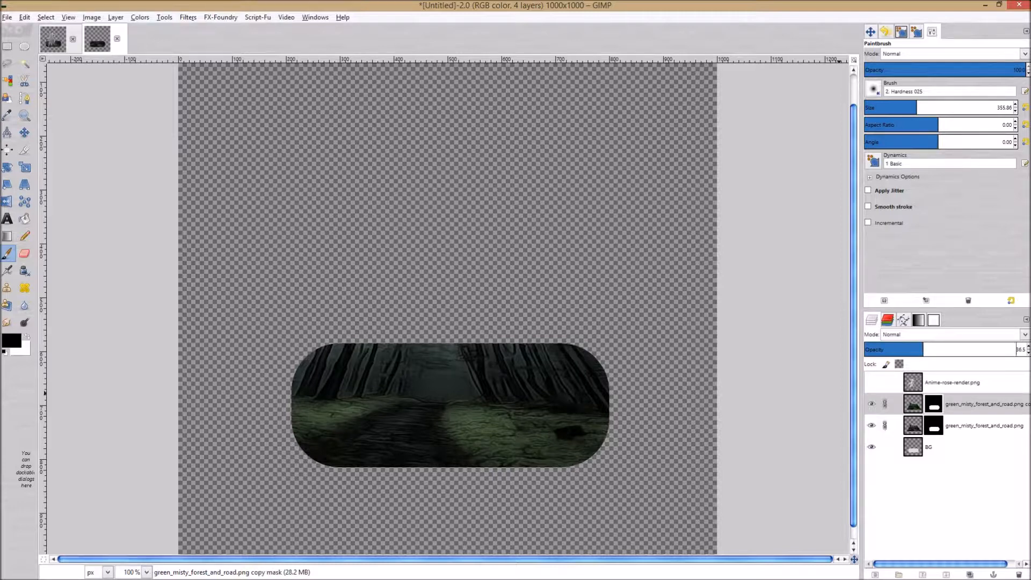
left_click(871, 382)
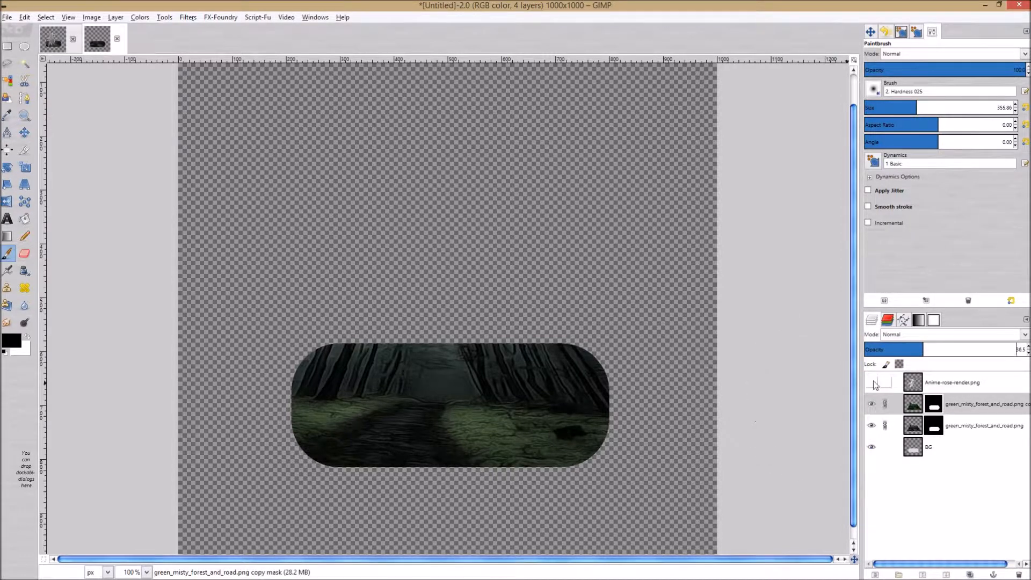
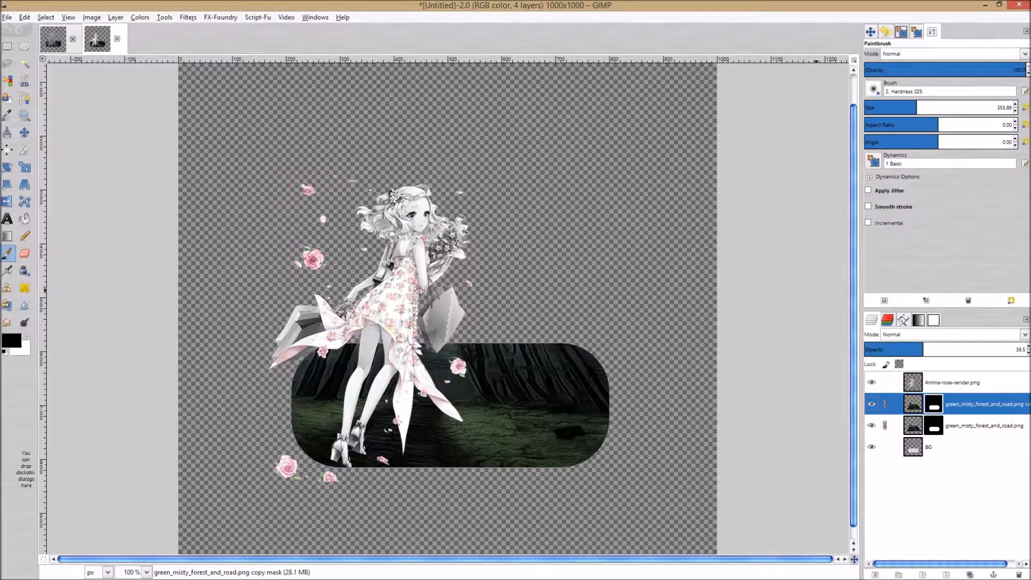
- Reduce the brush size to about 69.77 and add a transparent layer named "Model shadows" above the anime render
left_click(955, 384)
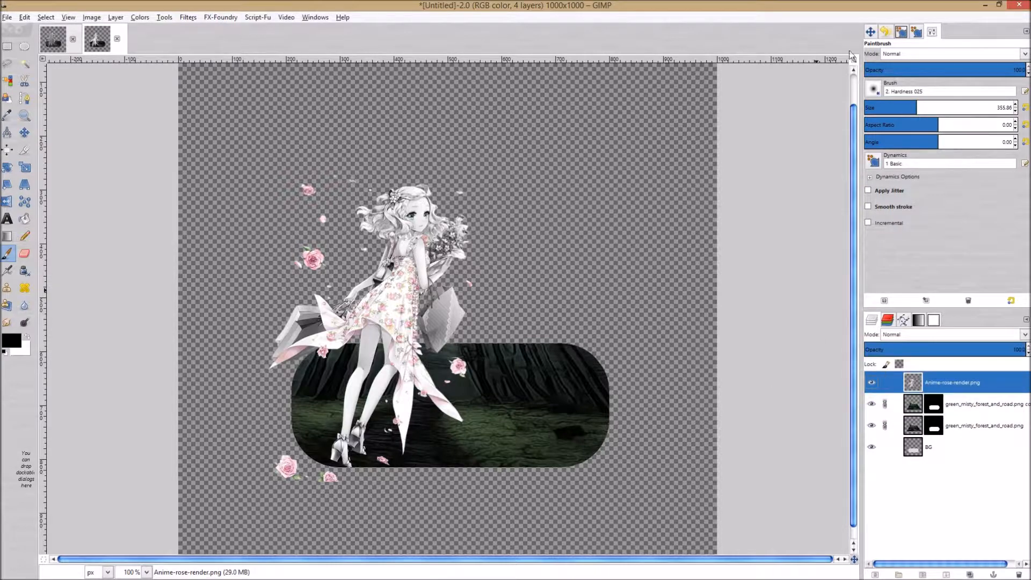
left_click(865, 105)
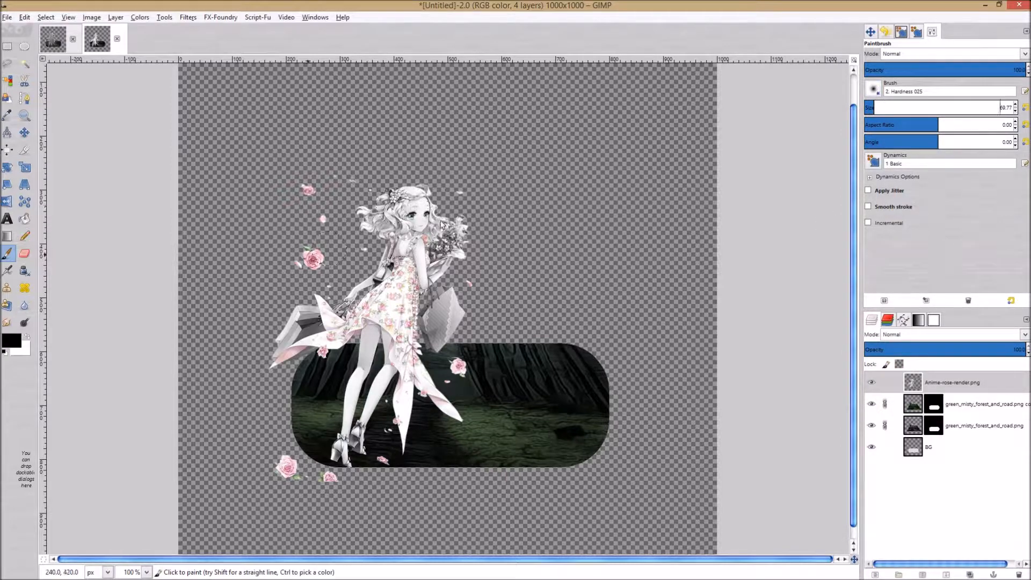
left_click(950, 384)
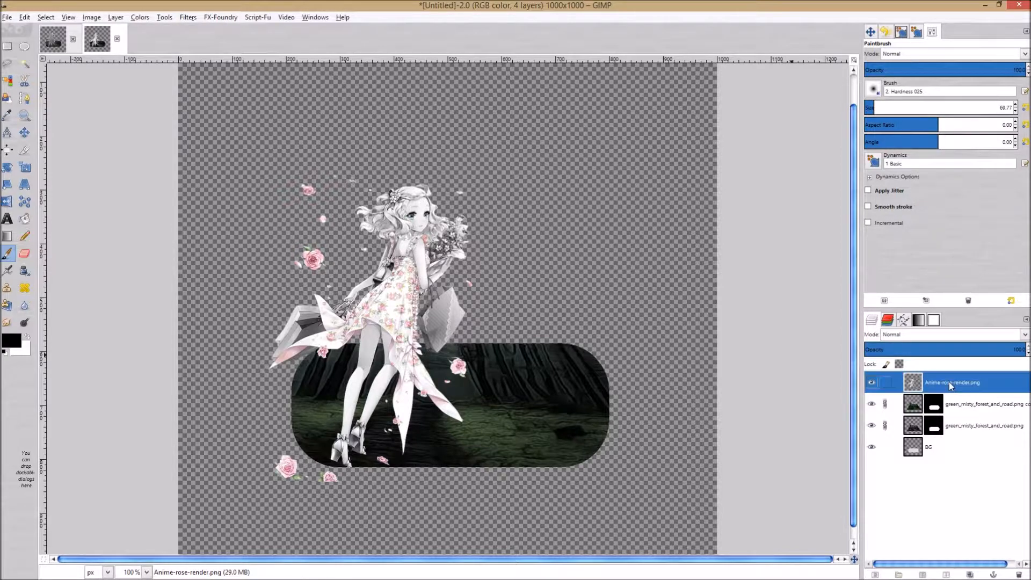
left_click(875, 574)
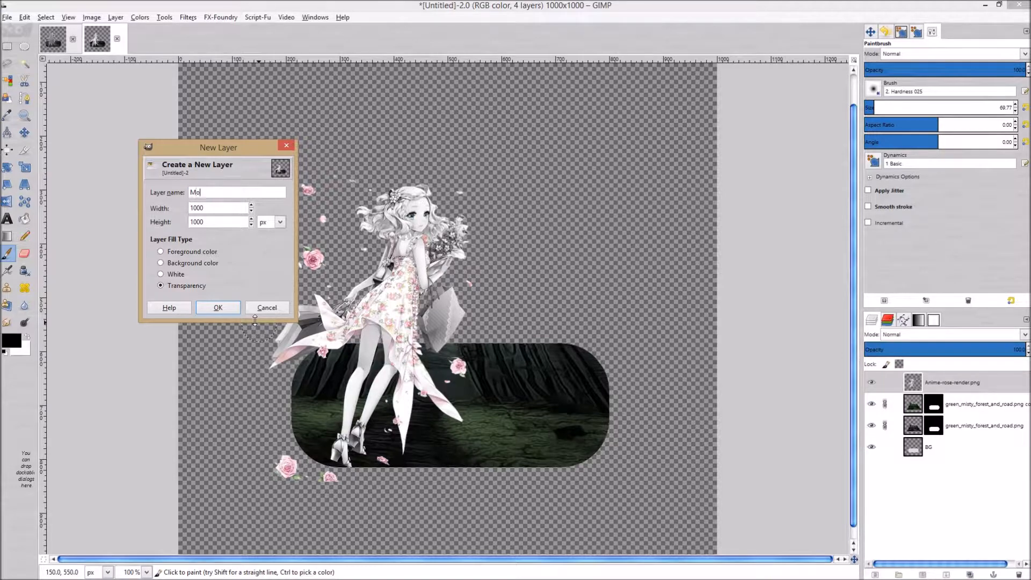
type("Model shadows")
key("Return")
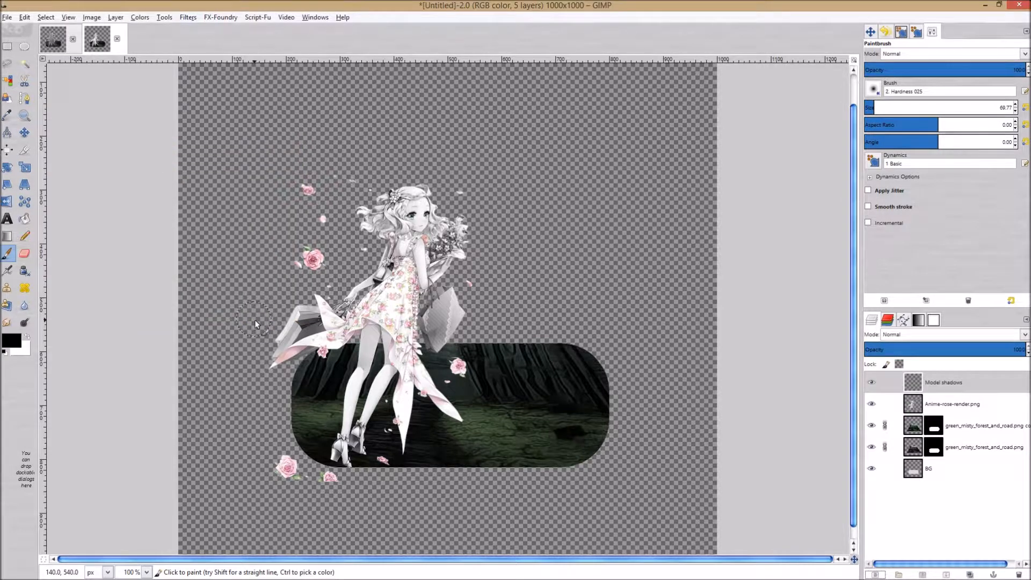
- Create a selection from the anime render's alpha and make the Model shadows layer active
left_click(944, 391)
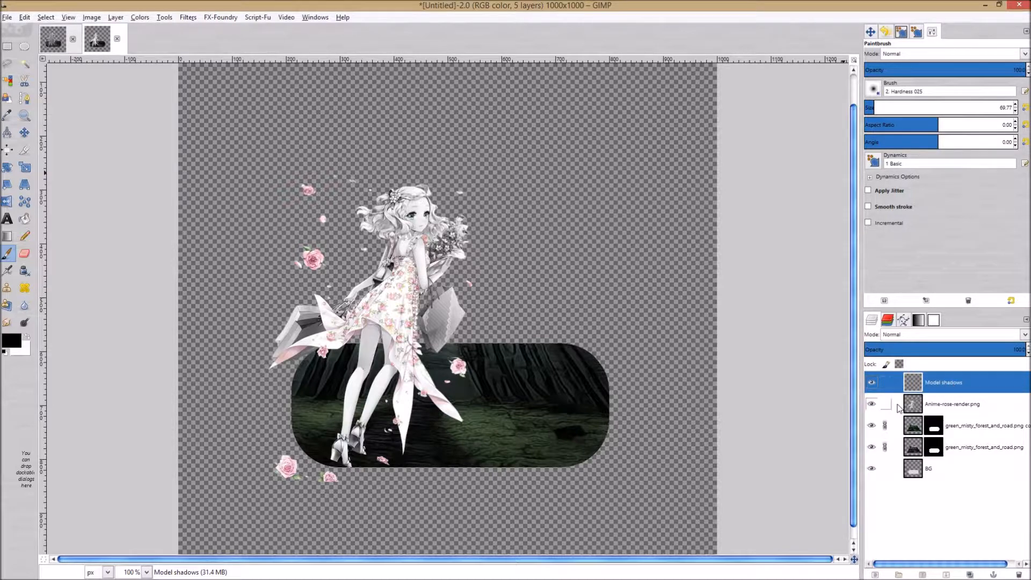
left_click(927, 409)
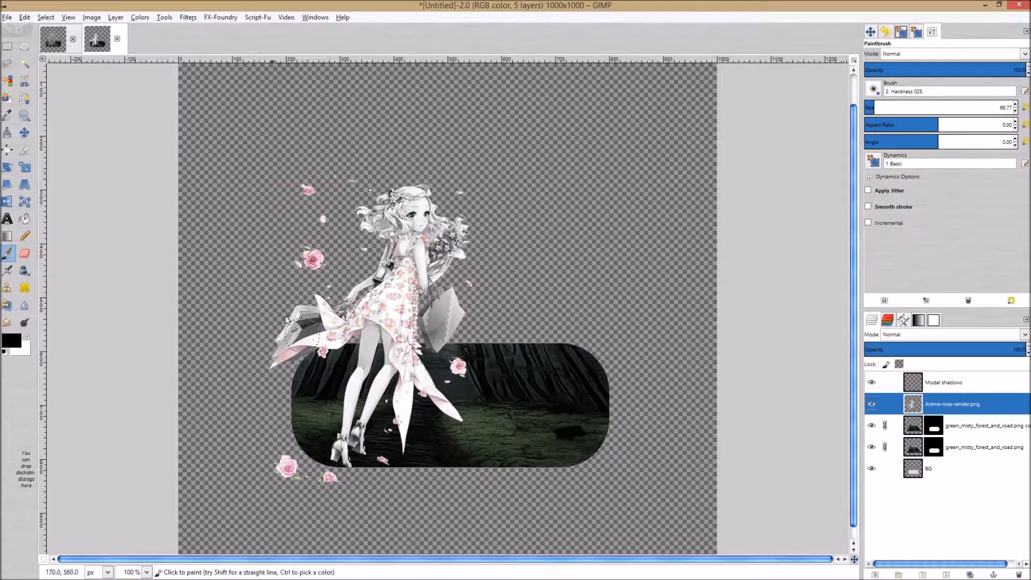
right_click(940, 408)
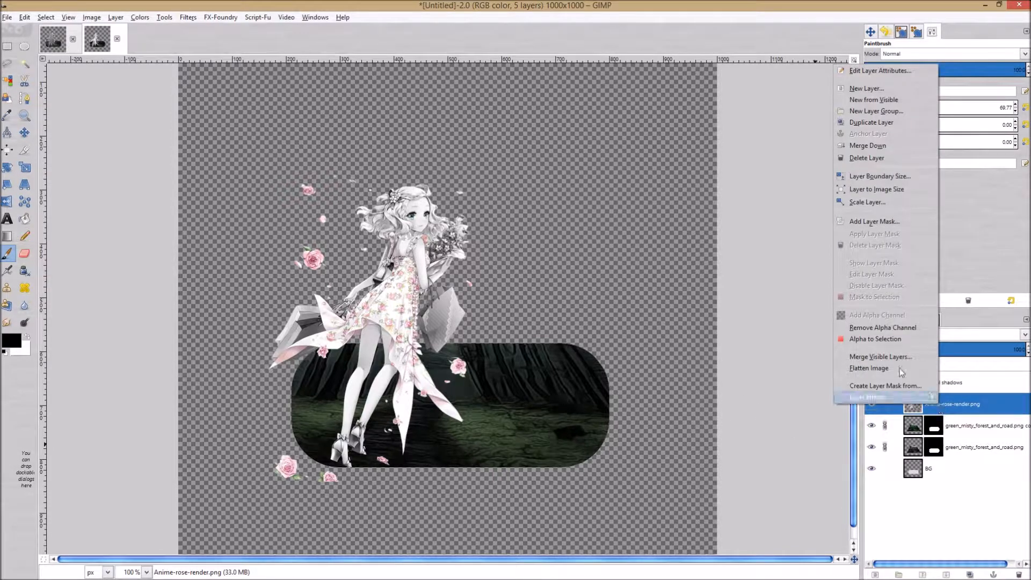
left_click(889, 343)
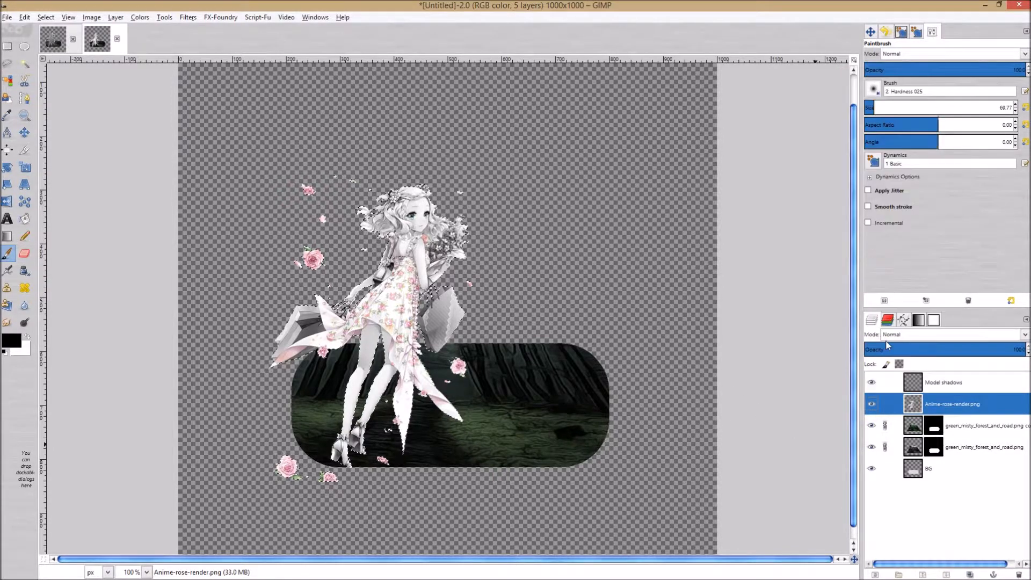
left_click(937, 383)
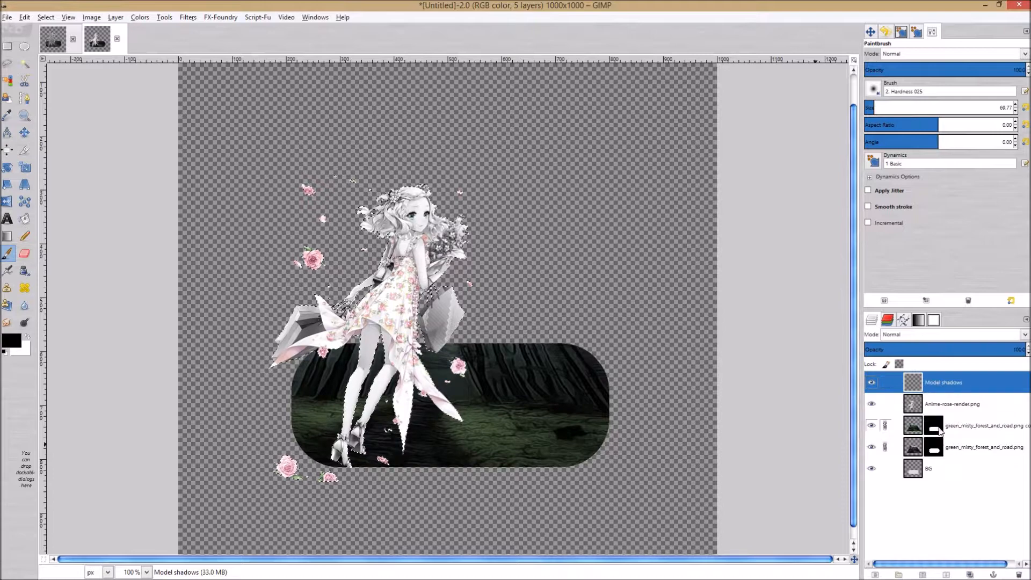
- Set the brush to opacity 6.6 and size about 87.87, and paint faint black shading over the render's dress and legs
left_click_drag(999, 70, 874, 71)
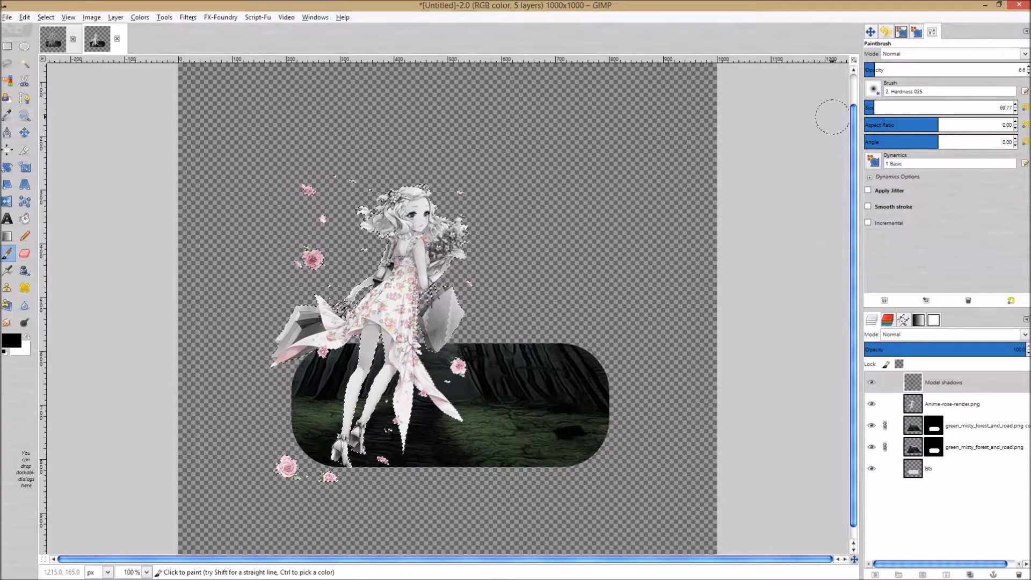
left_click(877, 106)
mouse_move(412, 361)
left_mouse_down()
mouse_move(356, 437)
mouse_move(394, 437)
mouse_move(360, 355)
mouse_move(413, 357)
mouse_move(431, 396)
mouse_move(371, 405)
mouse_move(344, 456)
mouse_move(348, 476)
mouse_move(354, 398)
mouse_move(397, 362)
mouse_move(408, 339)
mouse_move(280, 329)
mouse_move(325, 320)
mouse_move(346, 329)
mouse_move(386, 304)
mouse_move(414, 344)
mouse_move(449, 269)
mouse_move(446, 334)
mouse_move(373, 365)
mouse_move(355, 419)
mouse_move(408, 419)
mouse_move(418, 437)
mouse_move(354, 424)
mouse_move(402, 408)
mouse_move(322, 451)
mouse_move(459, 416)
mouse_move(411, 373)
mouse_move(387, 306)
mouse_move(355, 306)
mouse_move(285, 352)
left_mouse_up()
mouse_move(388, 304)
left_mouse_down()
mouse_move(344, 301)
mouse_move(414, 269)
mouse_move(430, 287)
left_mouse_up()
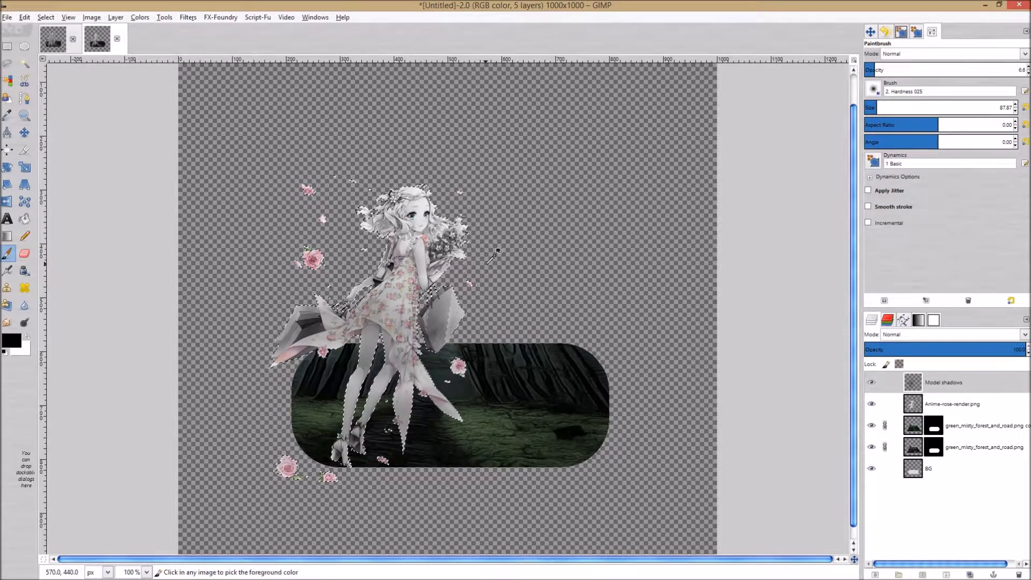
- Undo the last shading strokes, repaint soft shadows over the figure from hair to legs, and clear the selection
key("ctrl+z")
key("ctrl+z")
key("ctrl+z")
mouse_move(441, 197)
left_mouse_down()
mouse_move(289, 295)
mouse_move(488, 232)
mouse_move(225, 373)
mouse_move(425, 398)
mouse_move(333, 477)
mouse_move(219, 486)
mouse_move(361, 462)
mouse_move(410, 438)
mouse_move(289, 447)
mouse_move(410, 331)
mouse_move(283, 347)
mouse_move(407, 296)
mouse_move(275, 337)
mouse_move(514, 396)
mouse_move(483, 453)
mouse_move(411, 449)
left_mouse_up()
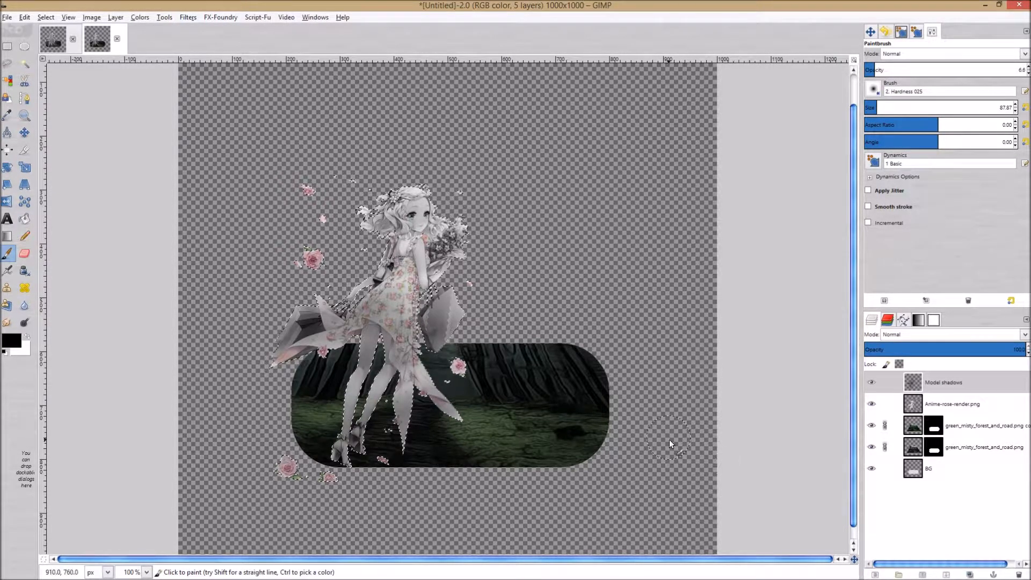
key("shift+ctrl+a")
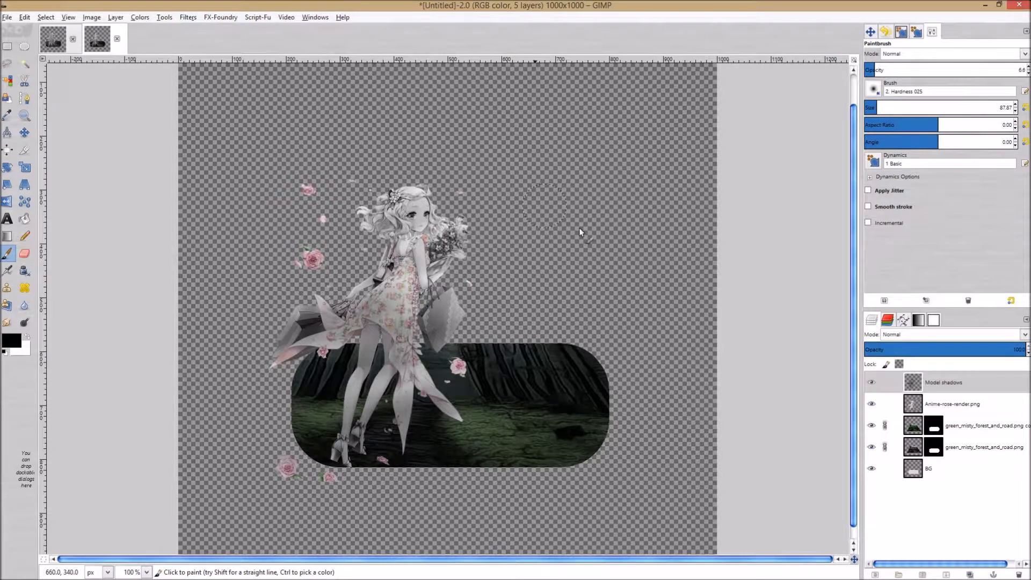
- Add a transparent layer named "Eye color" above the Model shadows layer
left_click(975, 386)
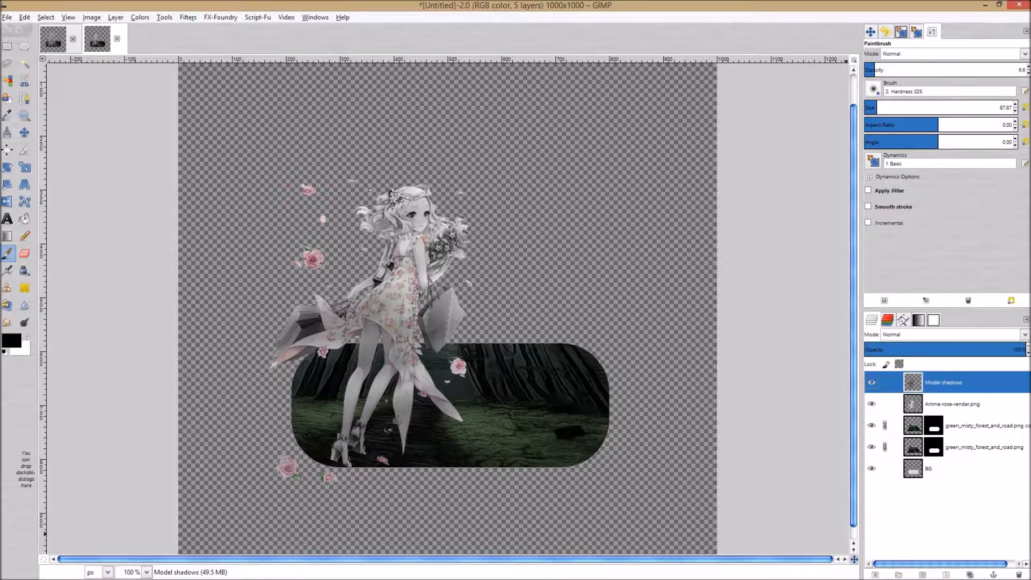
left_click(874, 574)
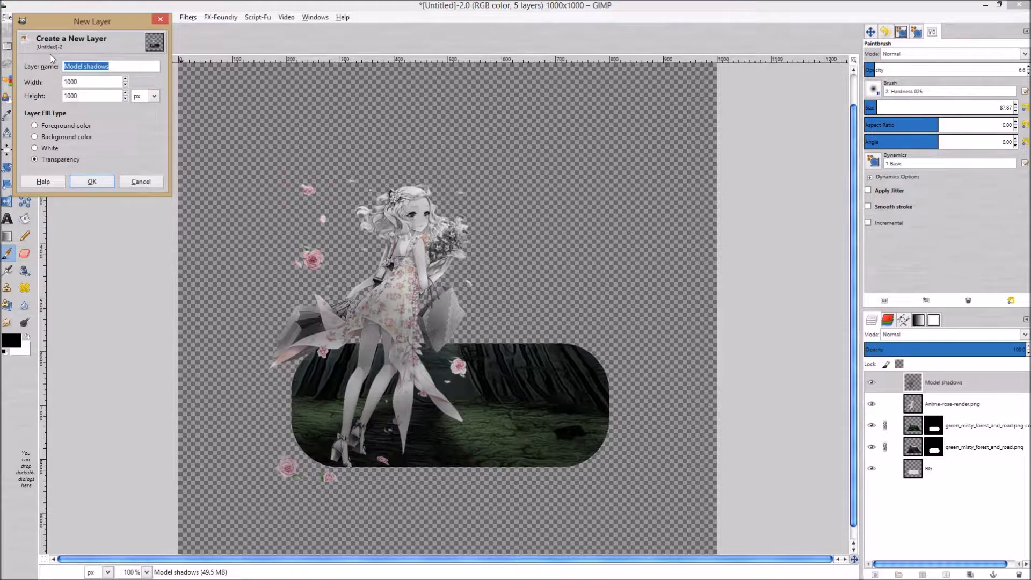
type("E")
type("olor")
key("Return")
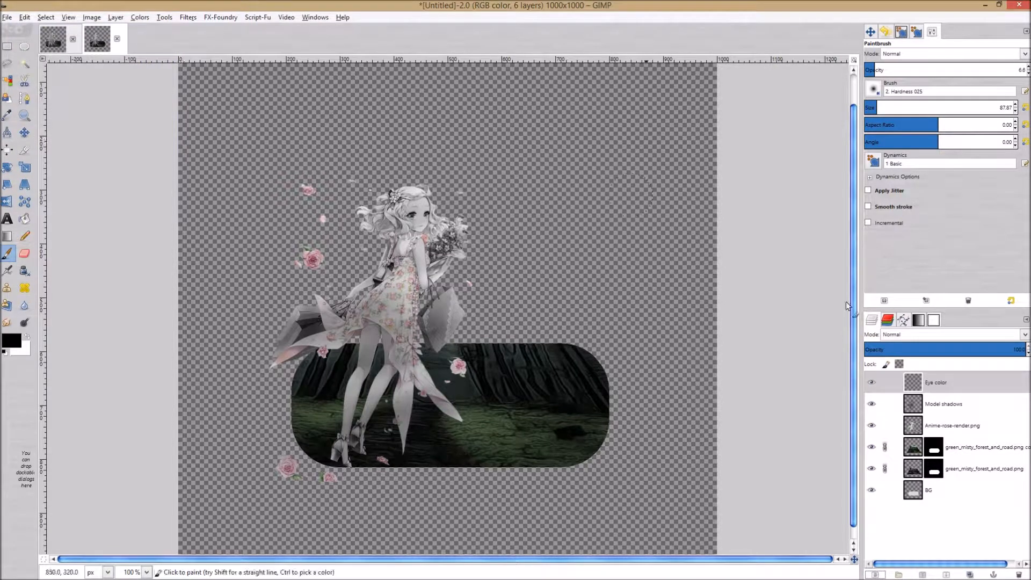
- Set the Eye color layer's blend mode to Dodge
left_click(951, 384)
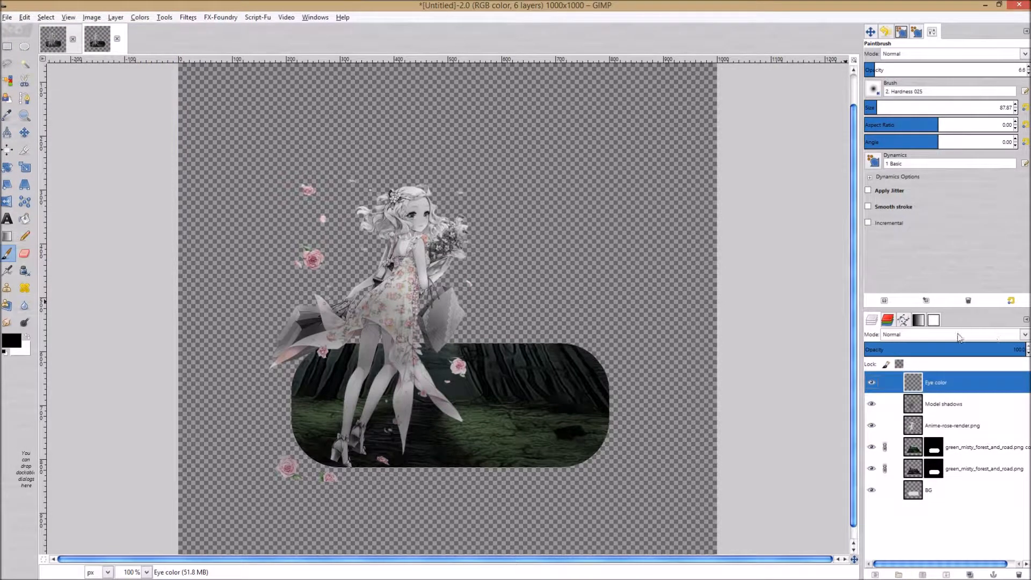
left_click(960, 337)
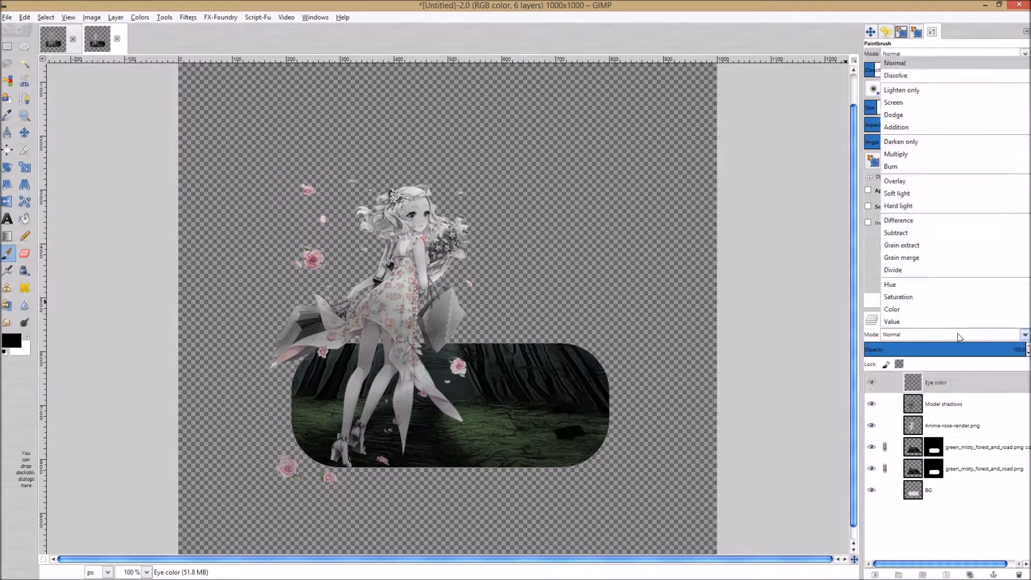
left_click(921, 116)
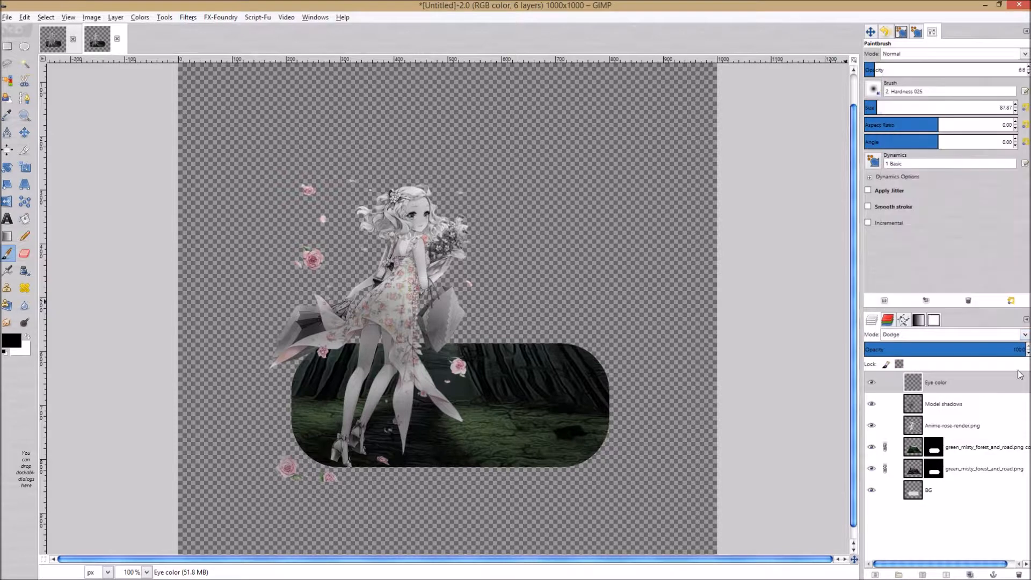
- Pick the dark teal 154348 from the iris on the Anime-rose-render.png layer as the foreground color
left_click(949, 427)
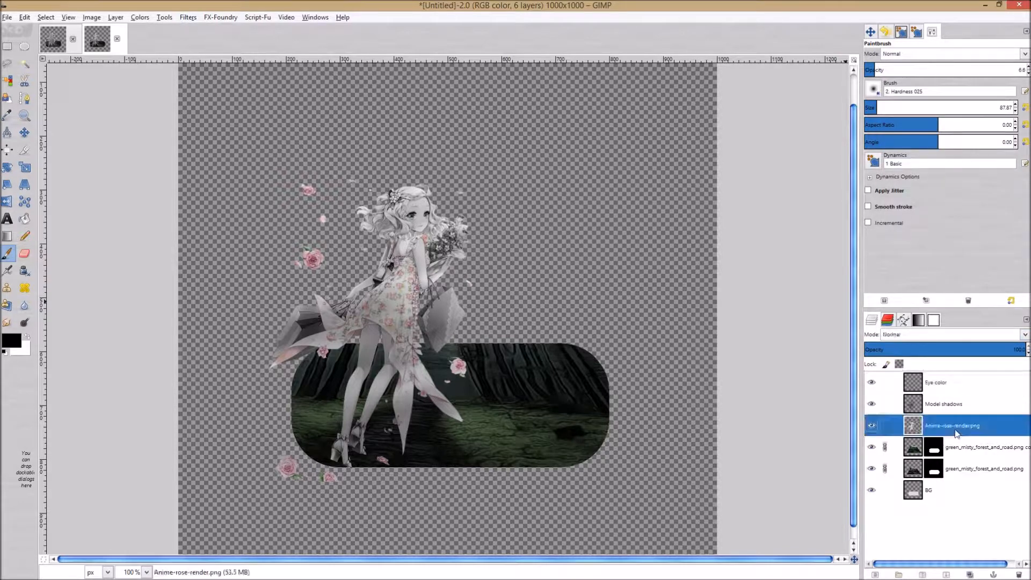
left_click(8, 116)
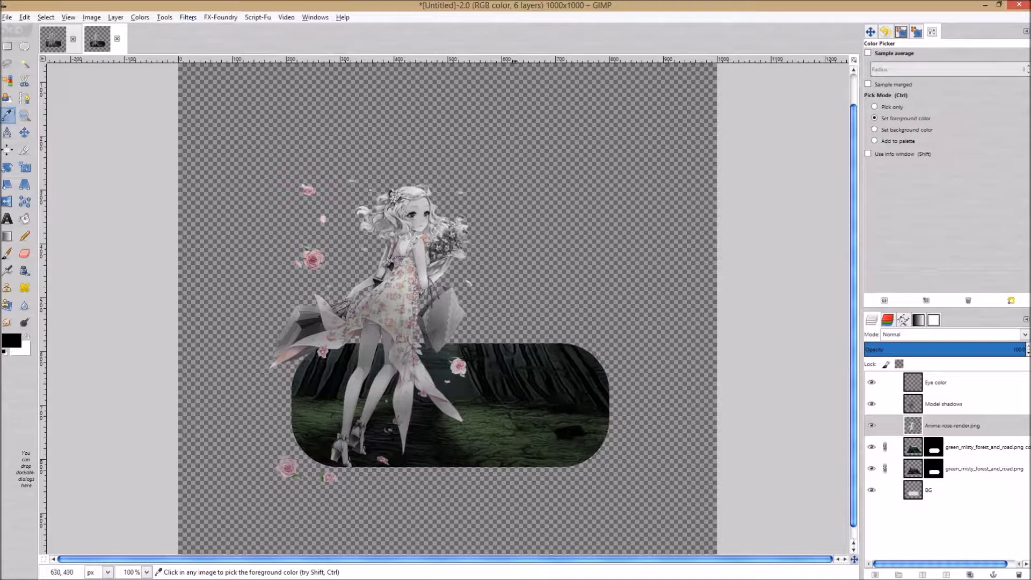
scroll(414, 258, "down", 1)
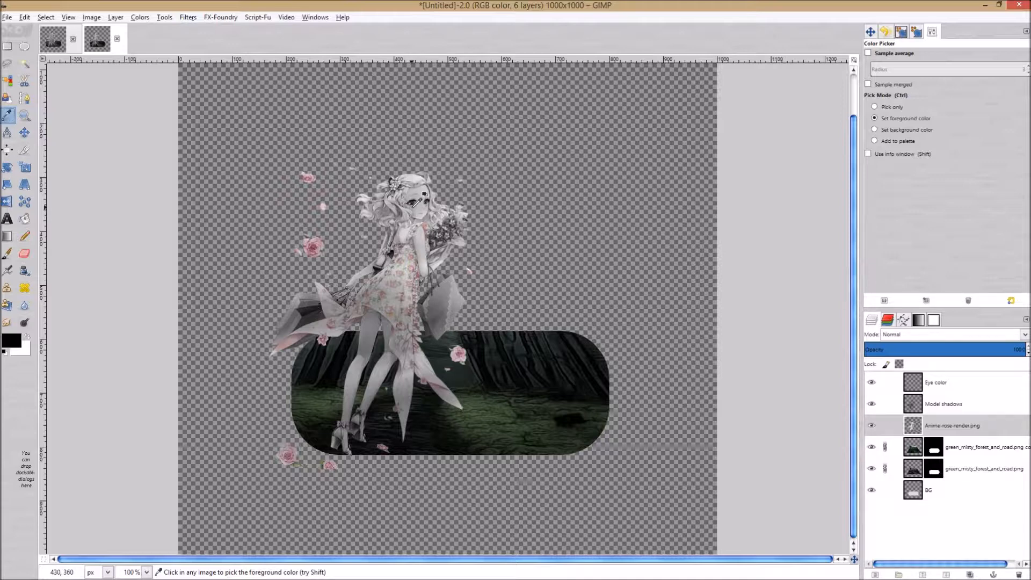
scroll(414, 203, "up", 5, "ctrl")
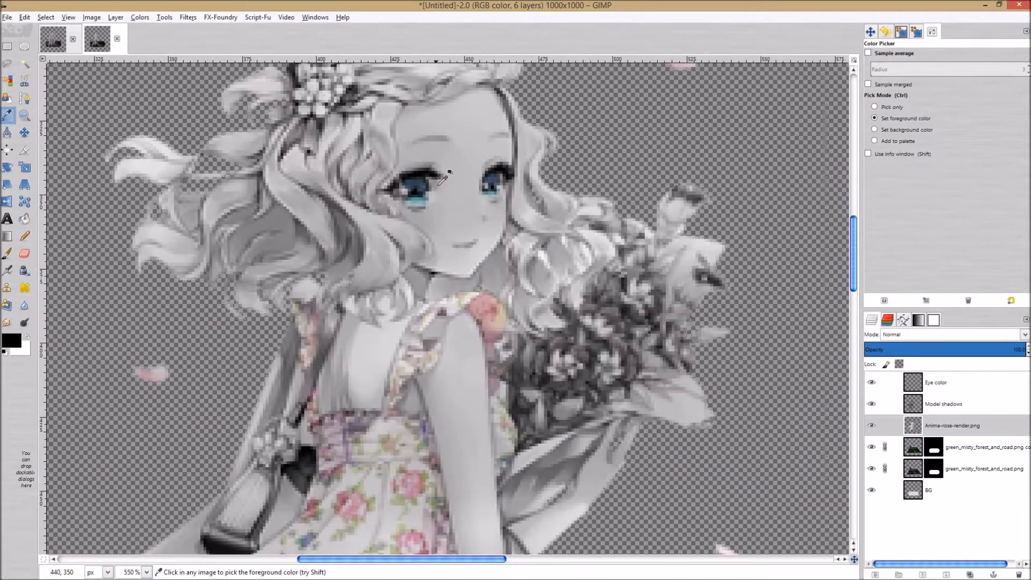
scroll(440, 183, "up", 4, "ctrl")
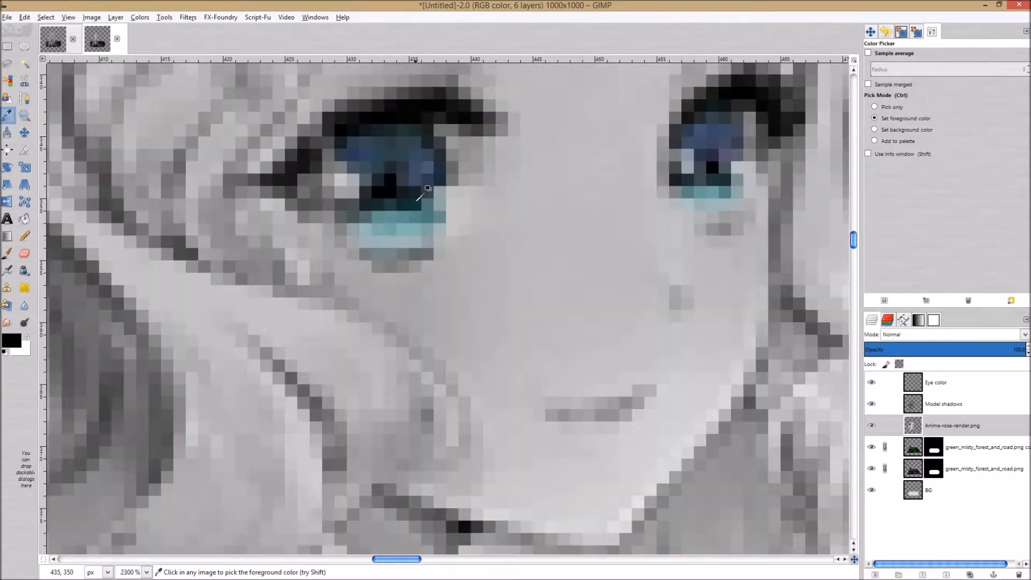
left_click(412, 203)
left_click(12, 340)
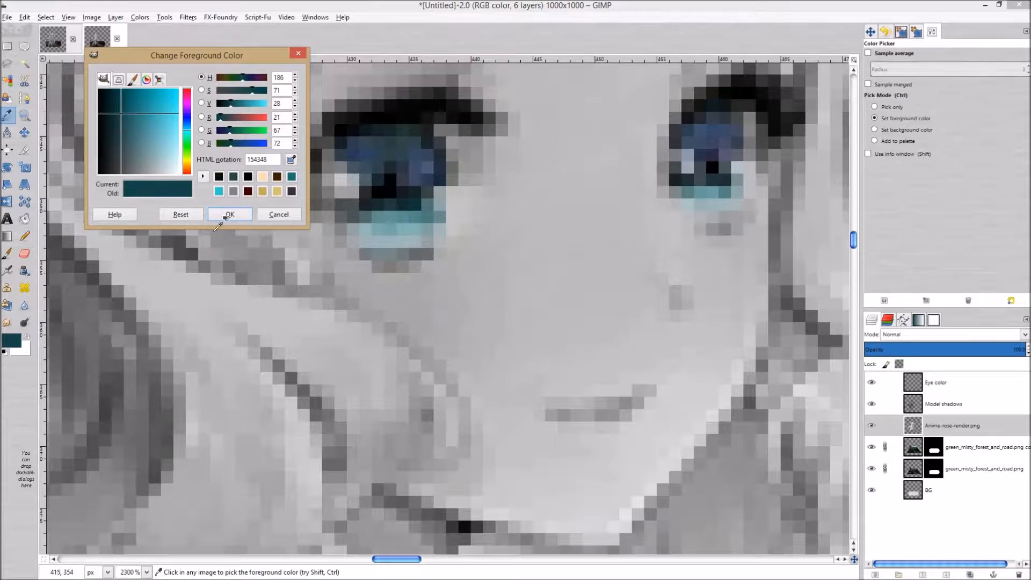
left_click(229, 215)
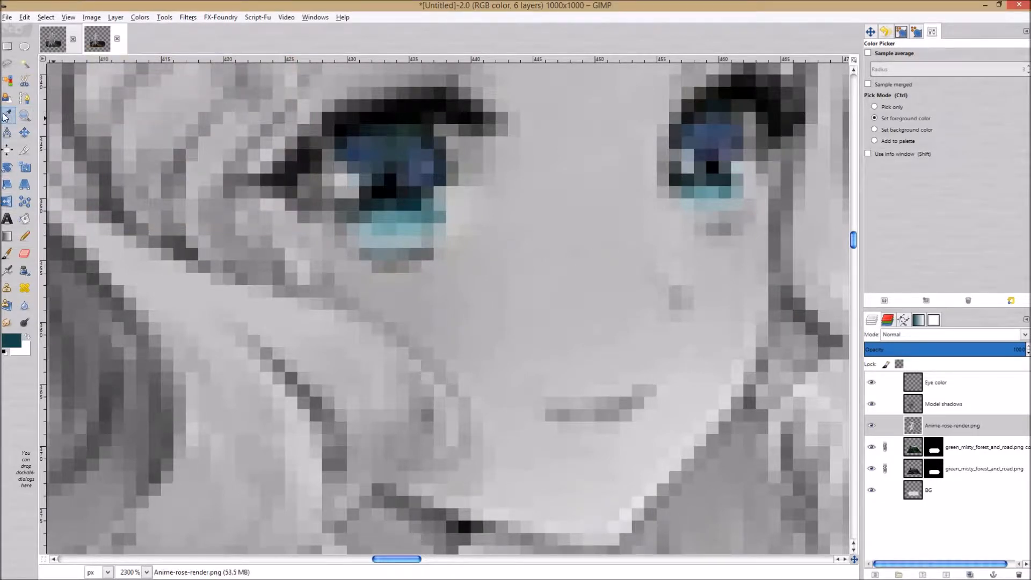
- Set the paintbrush size to 1 and make the Eye color layer active
left_click(7, 253)
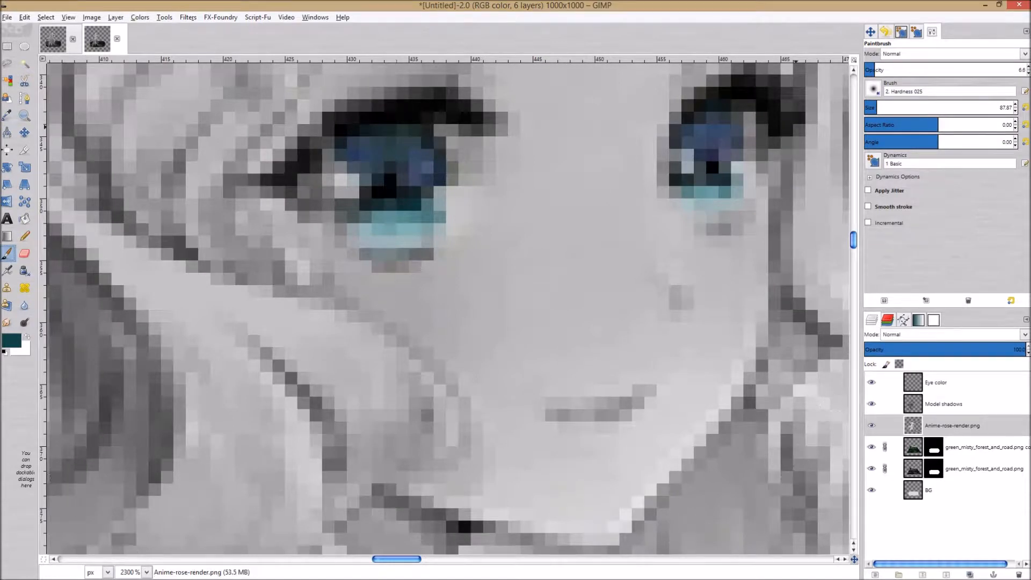
left_click(868, 106)
left_click_drag(868, 107, 866, 107)
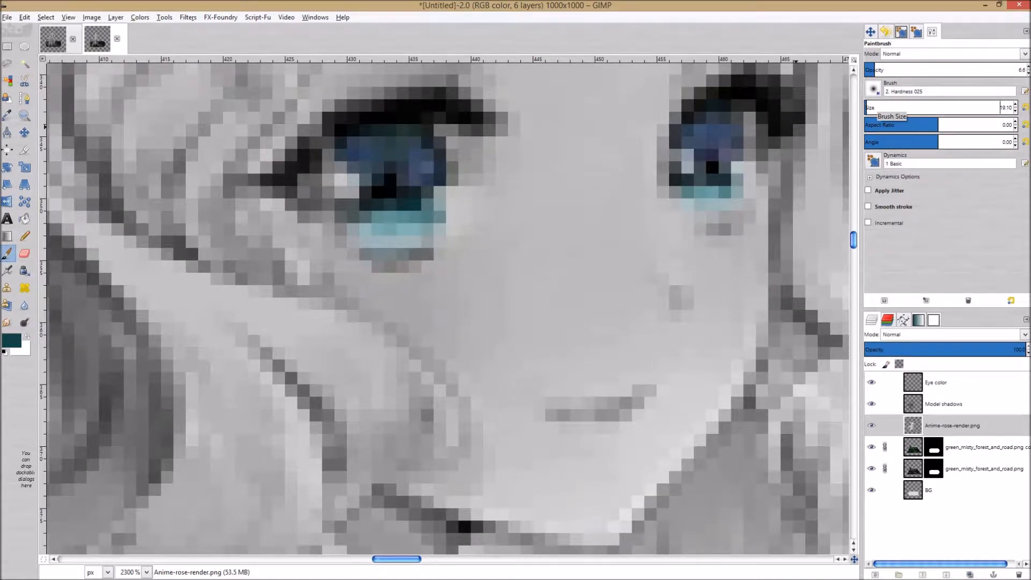
left_click(960, 381)
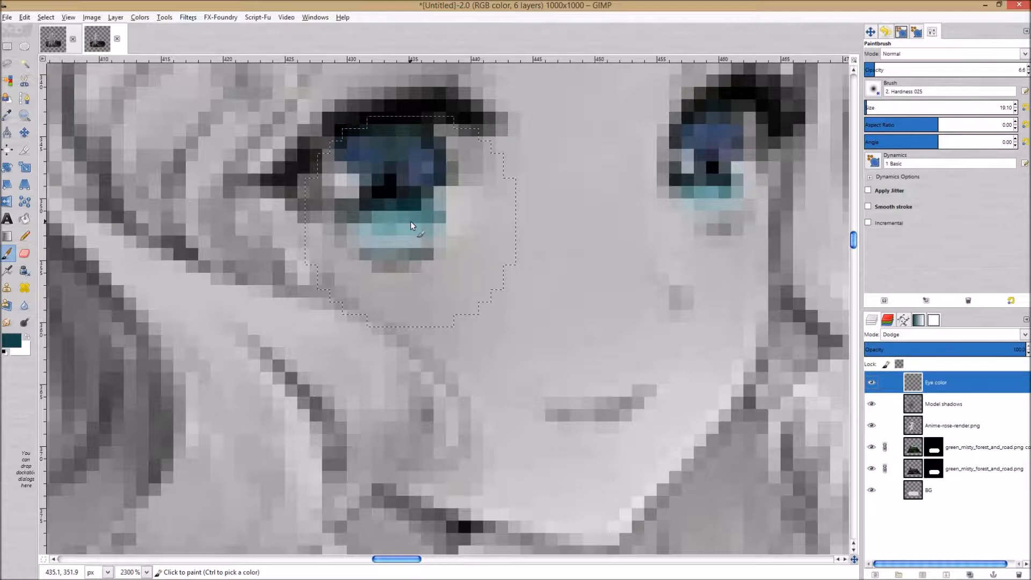
key("bracketleft")
key("bracketleft")
key("bracketleft")
key("bracketleft")
key("bracketleft")
key("bracketleft")
key("bracketleft")
key("bracketleft")
key("bracketleft")
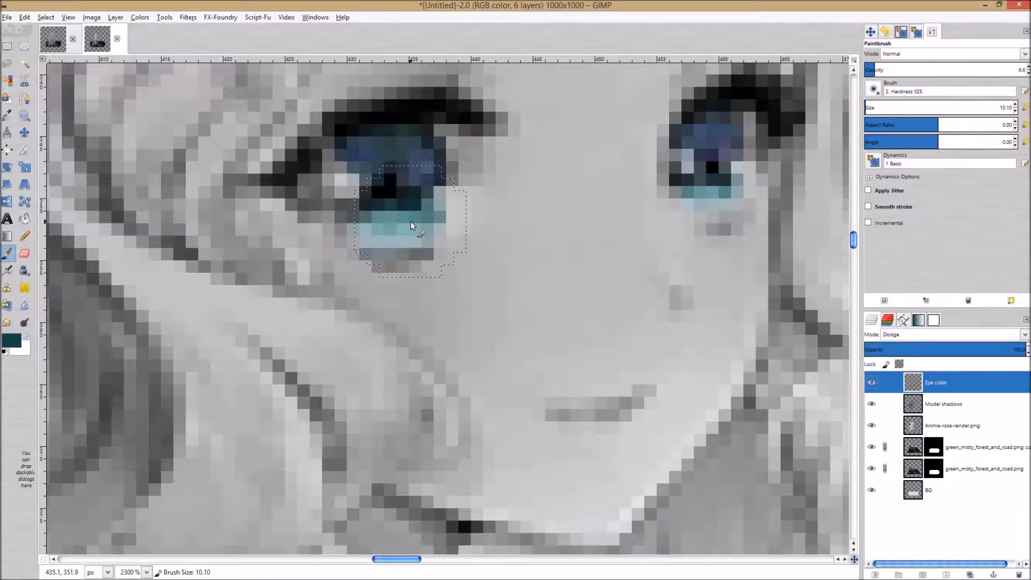
key("bracketleft")
key("bracketleft")
key("bracketleft")
key("bracketleft")
key("bracketleft")
- Raise the brush opacity to 100 and paint the teal over the iris of the render's larger, nearer eye
left_click_drag(415, 144, 356, 137)
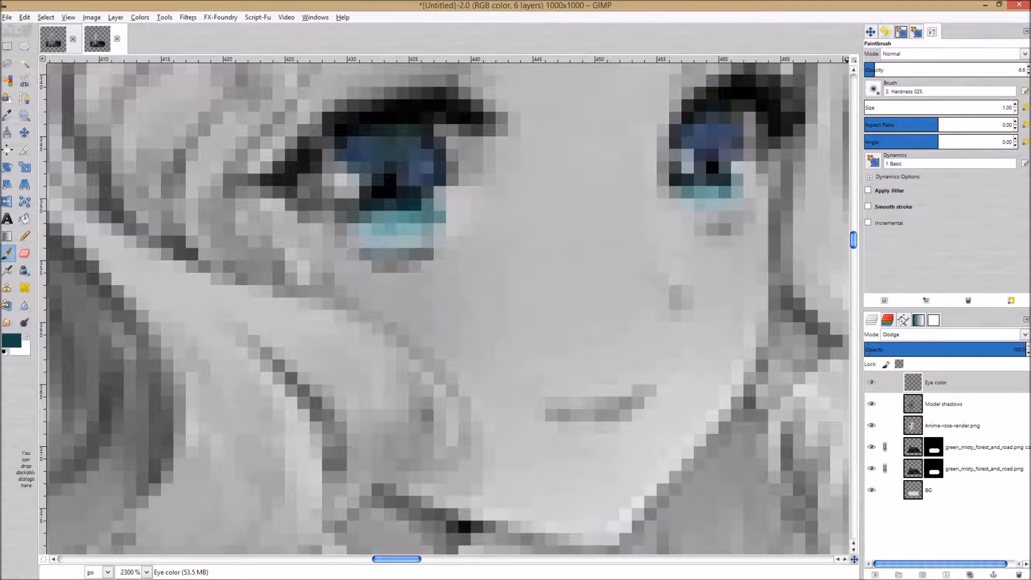
left_click_drag(877, 69, 1027, 70)
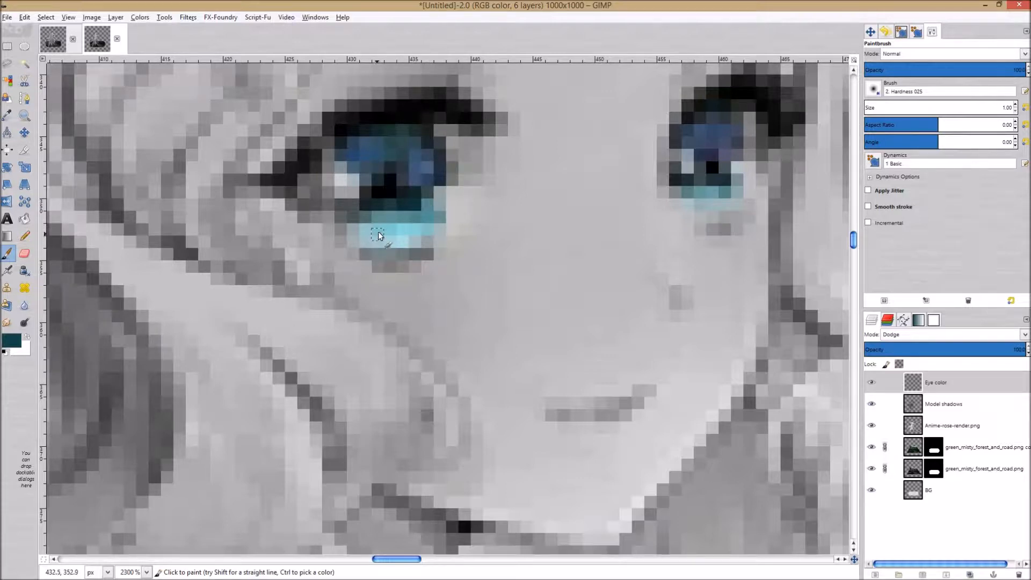
left_click(436, 190)
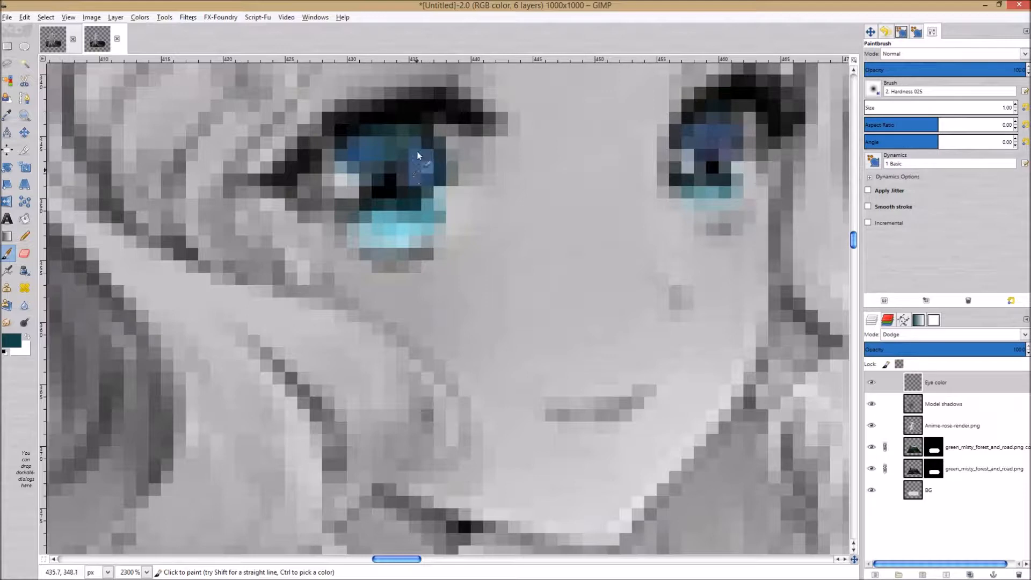
mouse_move(429, 184)
left_mouse_down()
mouse_move(442, 242)
mouse_move(442, 216)
mouse_move(403, 240)
mouse_move(429, 244)
mouse_move(366, 235)
mouse_move(366, 219)
mouse_move(411, 197)
left_mouse_up()
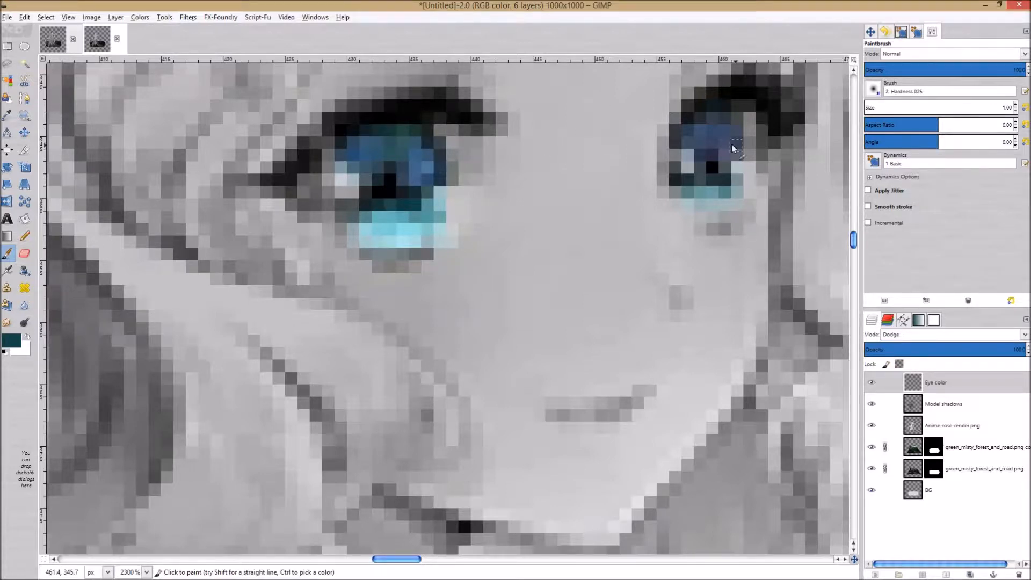
- Paint the teal over the iris of the render's smaller, farther eye
mouse_move(720, 112)
left_mouse_down()
mouse_move(727, 137)
mouse_move(717, 125)
mouse_move(714, 149)
mouse_move(700, 140)
mouse_move(698, 187)
mouse_move(719, 189)
mouse_move(696, 195)
mouse_move(699, 206)
mouse_move(733, 199)
mouse_move(711, 203)
mouse_move(732, 171)
mouse_move(720, 198)
mouse_move(681, 199)
mouse_move(678, 176)
mouse_move(723, 189)
mouse_move(706, 191)
mouse_move(698, 175)
mouse_move(715, 189)
mouse_move(737, 174)
mouse_move(741, 128)
left_mouse_up()
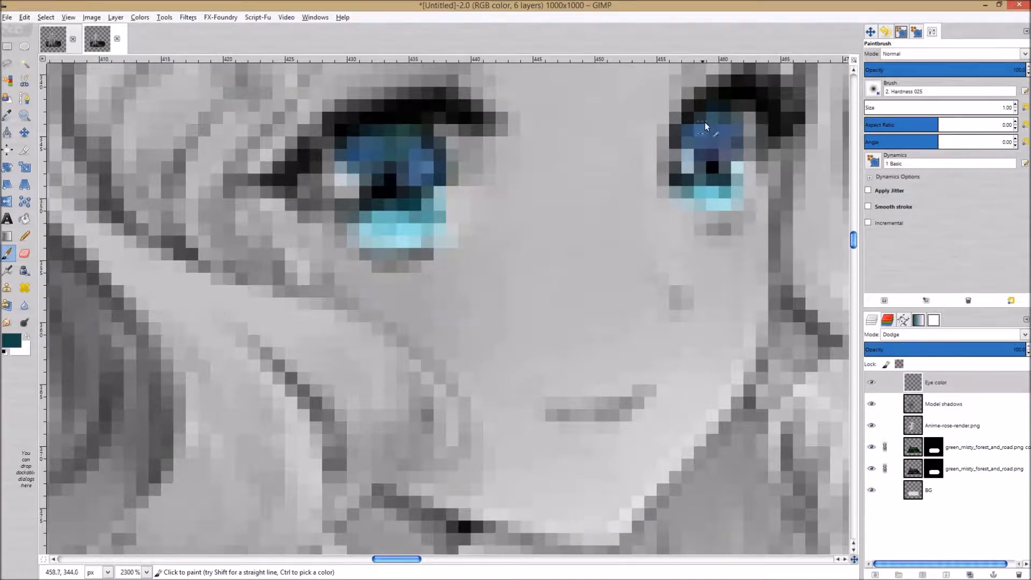
mouse_move(720, 119)
left_mouse_down()
mouse_move(742, 149)
mouse_move(735, 186)
left_mouse_up()
mouse_move(717, 105)
left_mouse_down()
mouse_move(737, 174)
mouse_move(708, 201)
mouse_move(692, 165)
mouse_move(701, 127)
left_mouse_up()
mouse_move(731, 155)
left_mouse_down()
mouse_move(718, 201)
mouse_move(732, 198)
mouse_move(711, 200)
left_mouse_up()
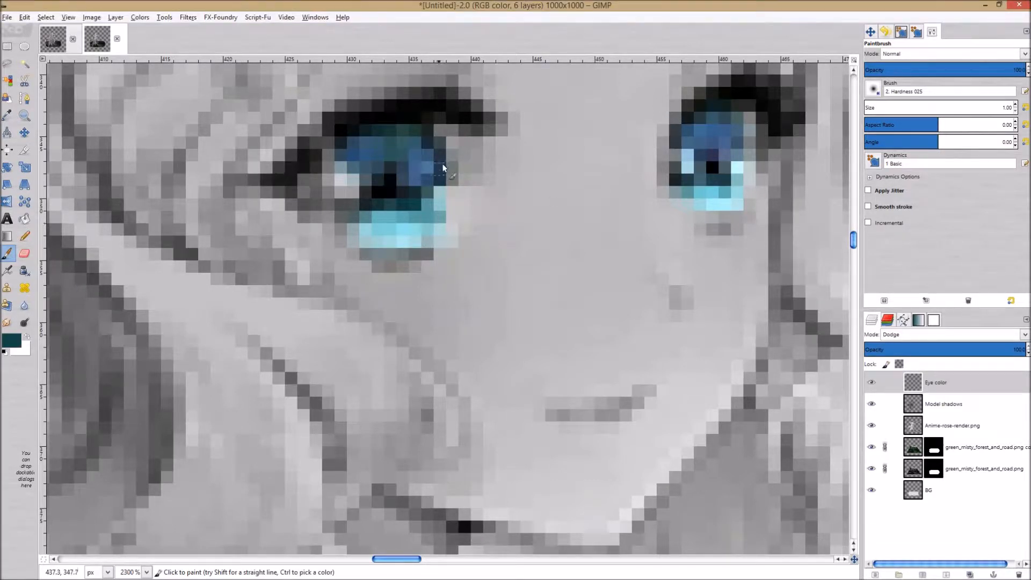
- Examine the painted eyes in the context of the whole figure, using the Navigation preview to reposition the view
scroll(452, 151, "down", 8)
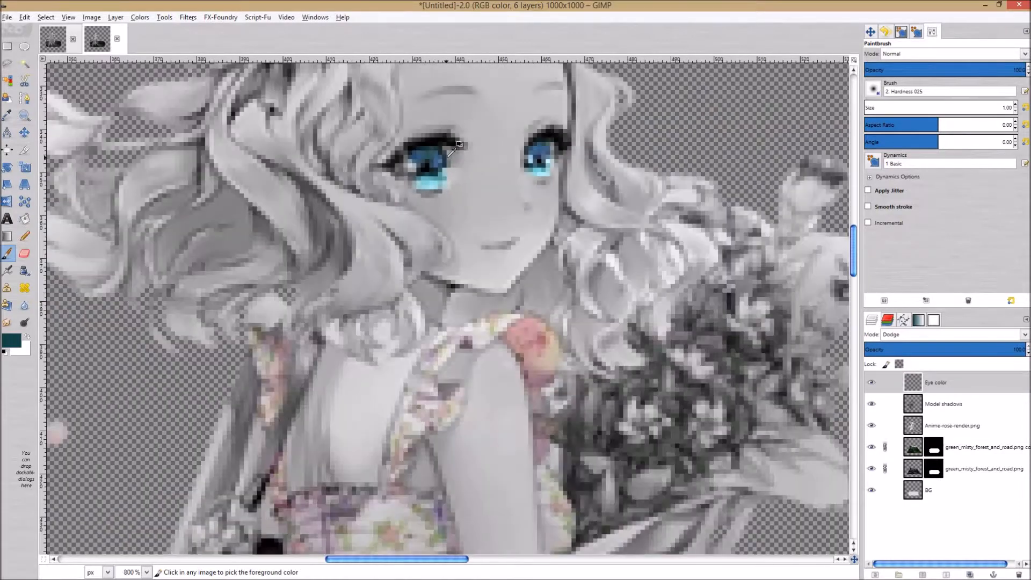
scroll(485, 167, "down", 4)
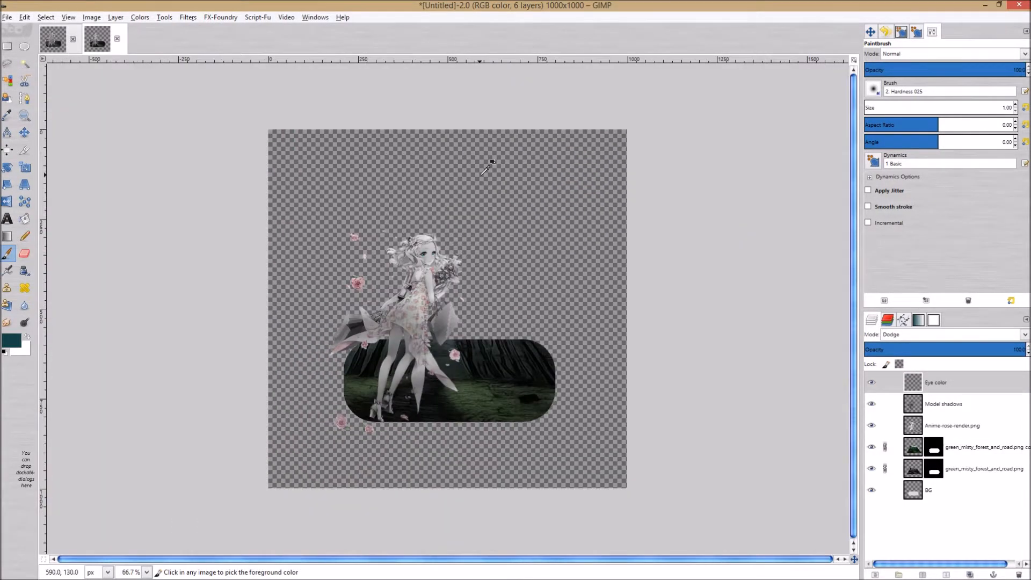
scroll(450, 411, "up", 3)
mouse_move(427, 413)
left_mouse_down()
mouse_move(449, 296)
mouse_move(448, 405)
left_mouse_up()
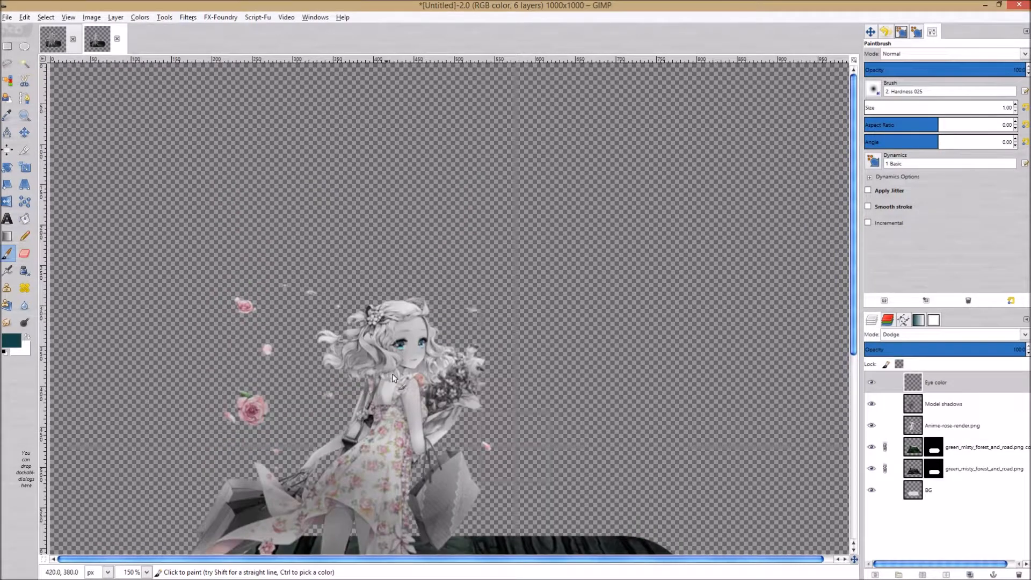
left_click_drag(405, 521, 441, 254)
left_click(870, 32)
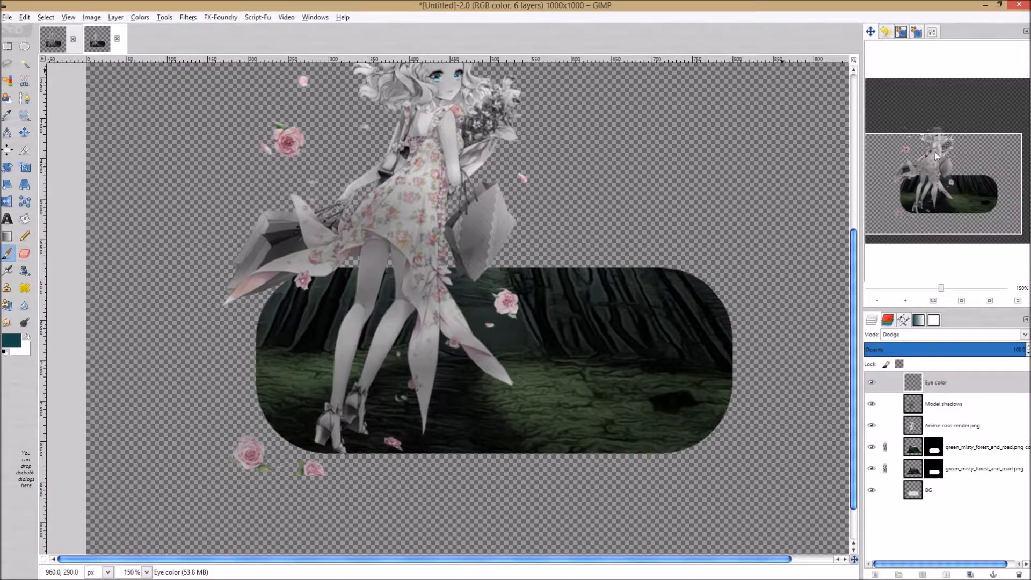
mouse_move(939, 157)
left_mouse_down()
mouse_move(939, 136)
mouse_move(938, 172)
mouse_move(936, 128)
left_mouse_up()
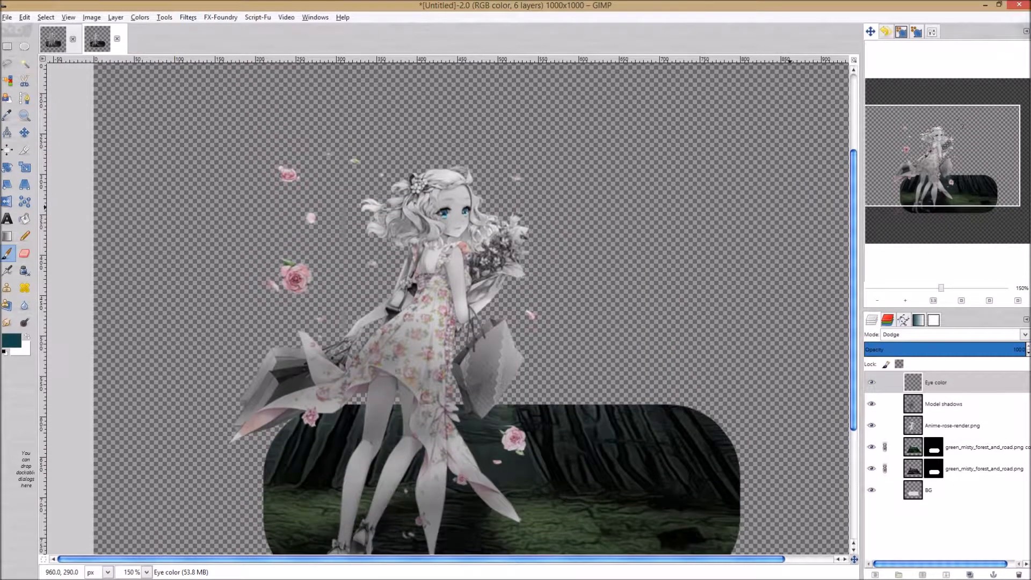
- Look up the Navigation dialog among the tabs that can be added to the dock
left_click(1025, 31)
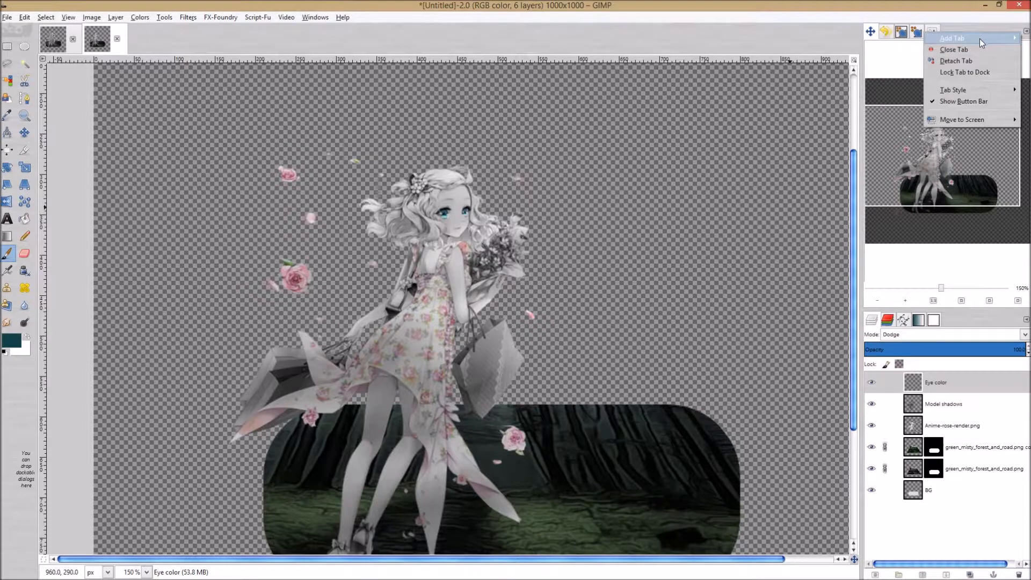
mouse_move(981, 38)
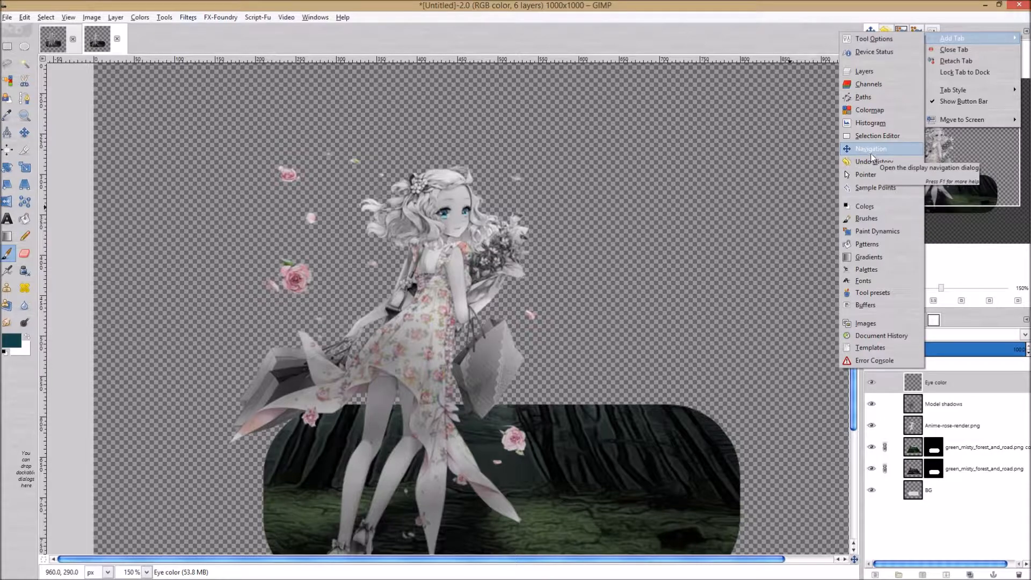
left_click(990, 221)
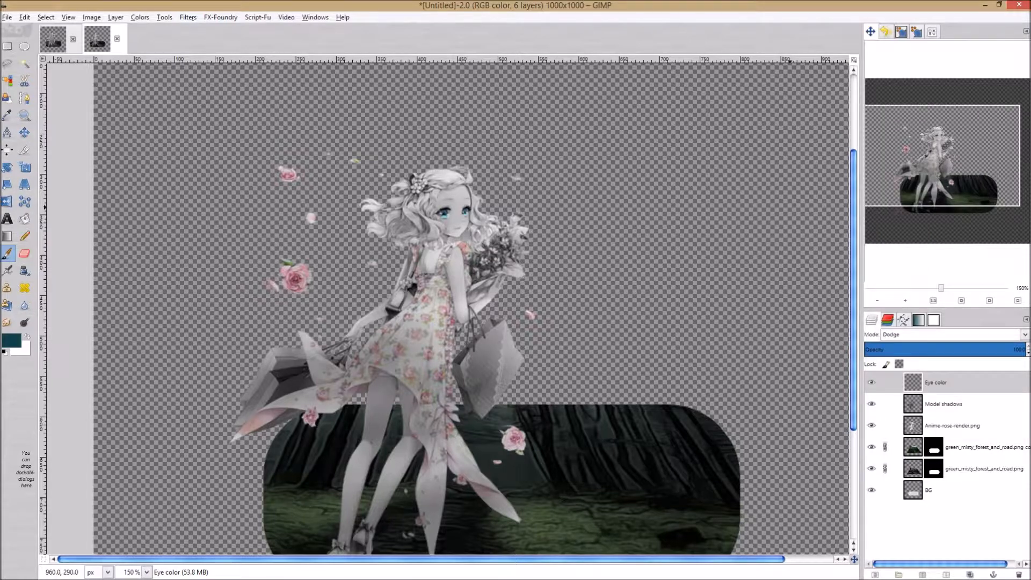
- Inspect the signature at 33%, 100% and 200% zoom, centering the view on the figure with the Navigation preview
mouse_move(945, 291)
left_mouse_down()
mouse_move(965, 291)
mouse_move(928, 291)
left_mouse_up()
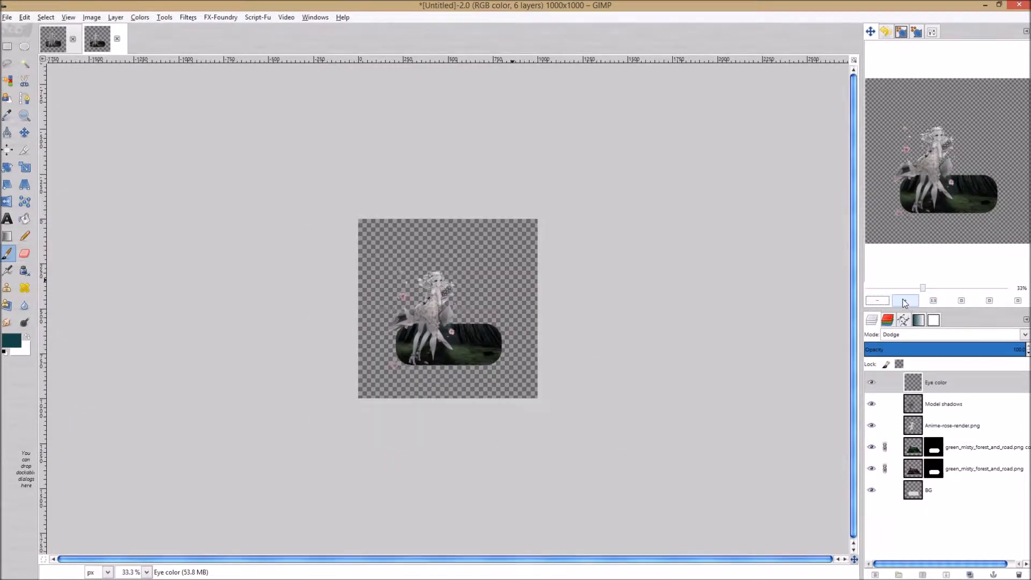
left_click(906, 302)
left_click(906, 302)
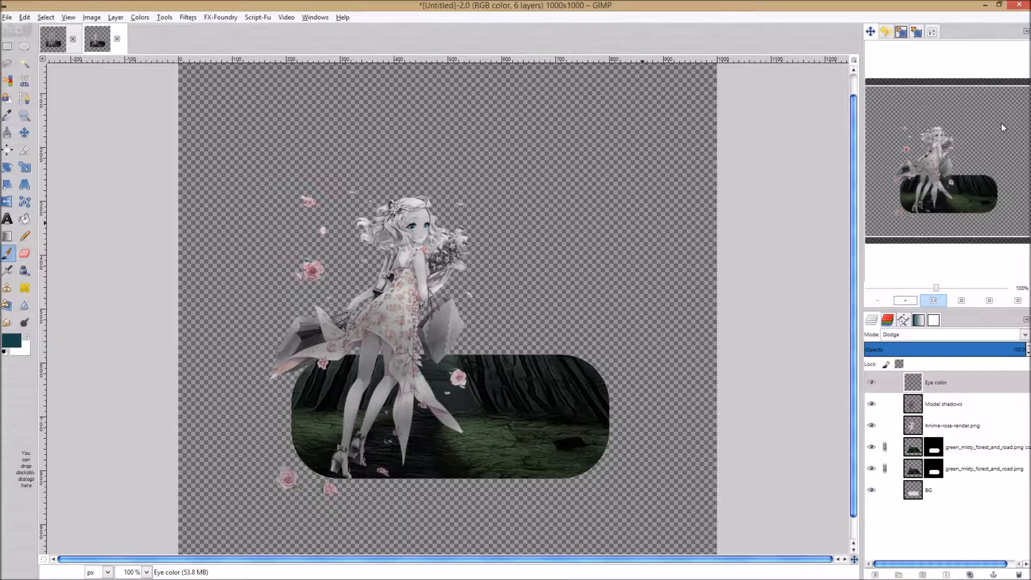
key("super")
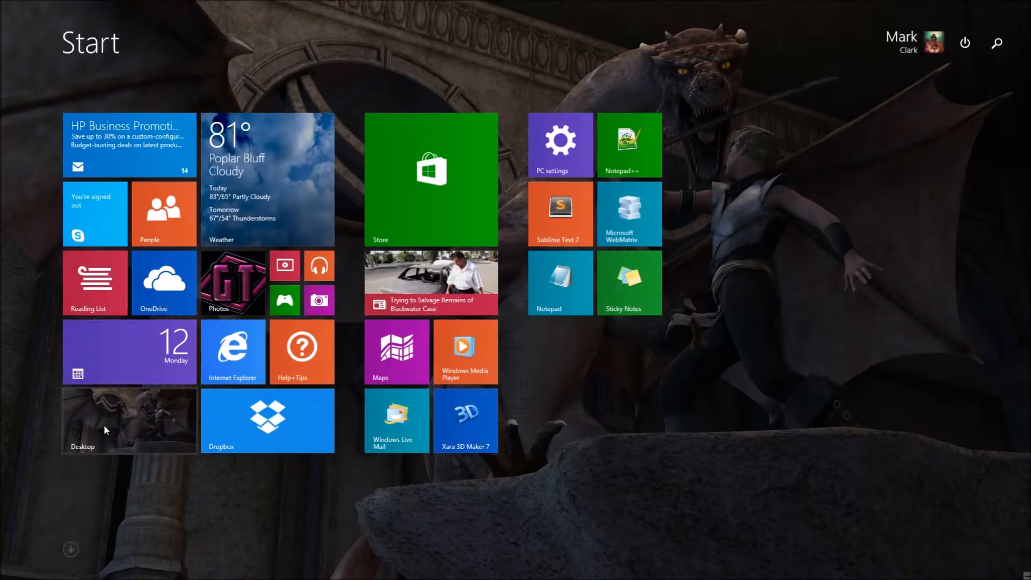
left_click(104, 429)
scroll(413, 311, "up", 2)
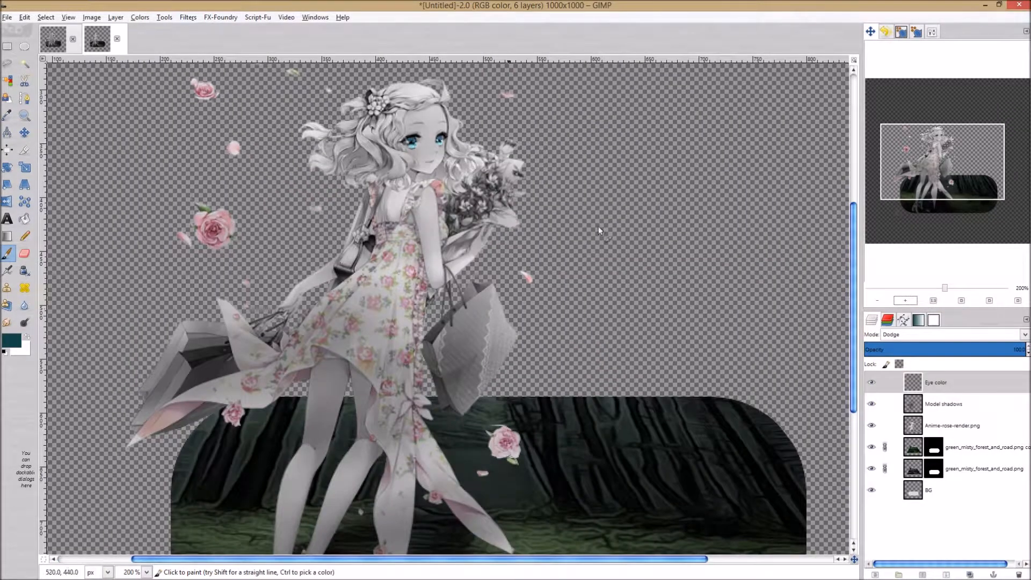
mouse_move(942, 150)
left_mouse_down()
mouse_move(942, 163)
mouse_move(936, 146)
left_mouse_up()
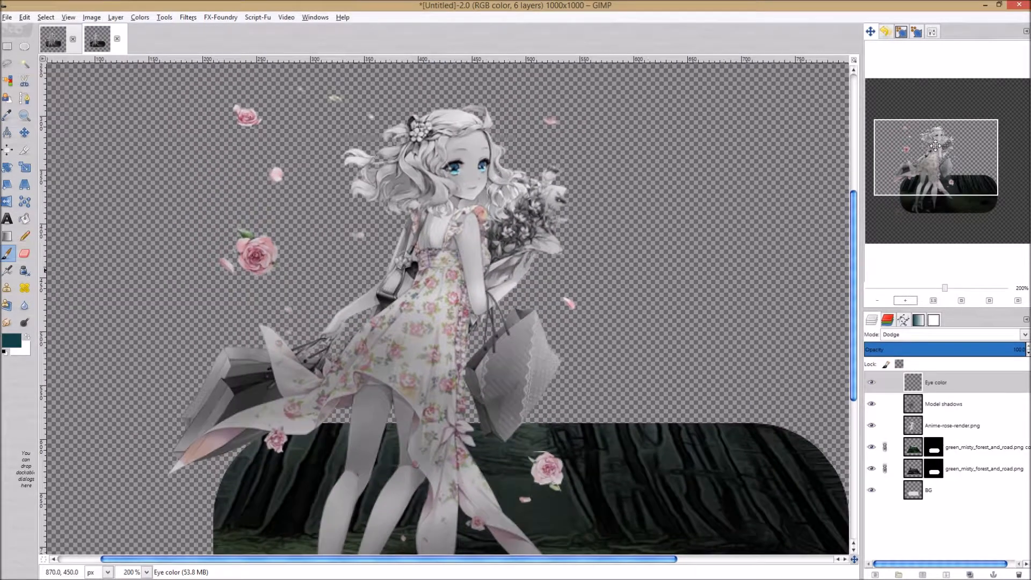
- Toggle the Eye color layer's visibility to compare the eyes with and without it, and return to 100% zoom
left_click(872, 387)
left_click(873, 384)
left_click(872, 383)
left_click(872, 383)
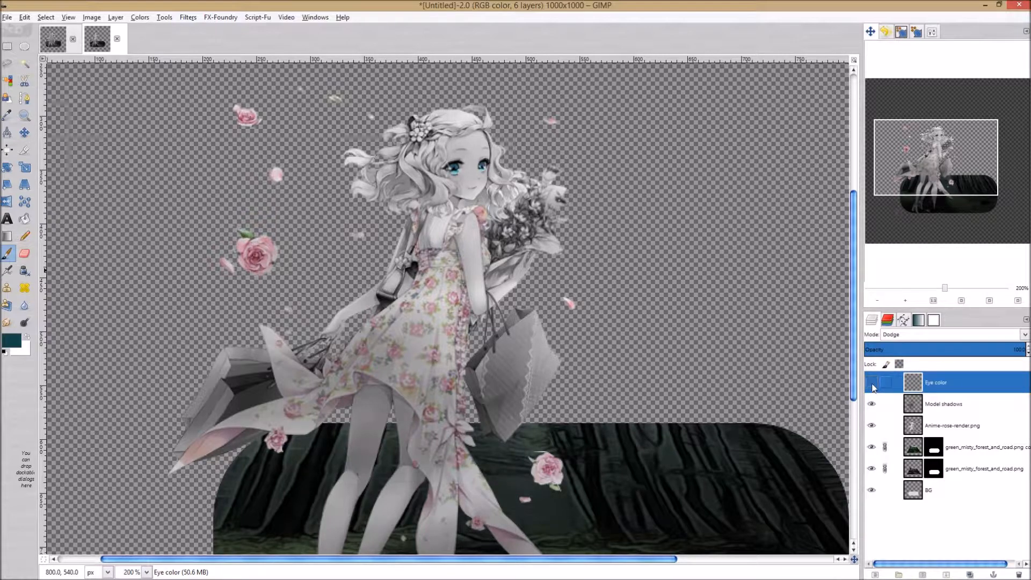
left_click(872, 383)
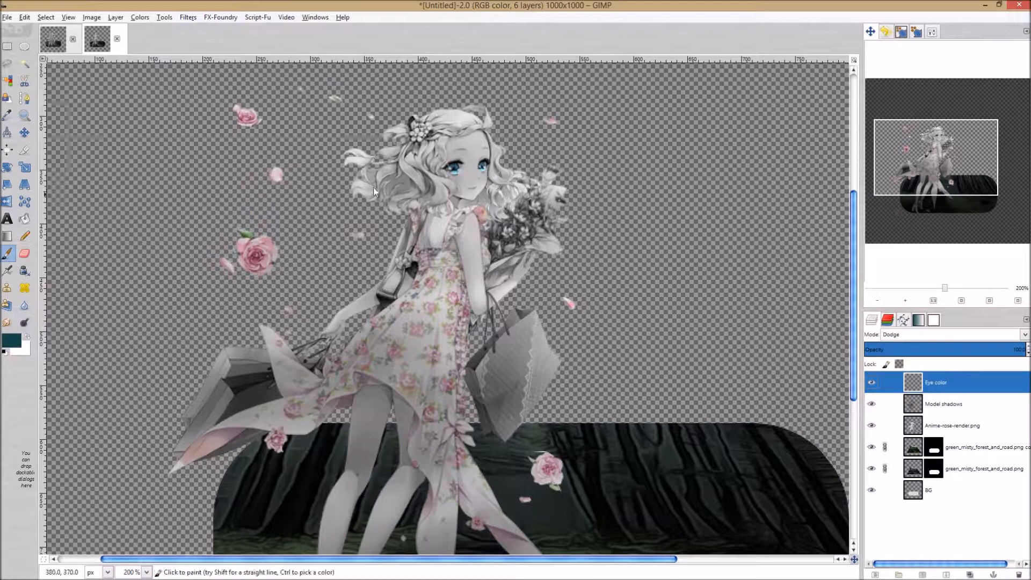
left_click(873, 385)
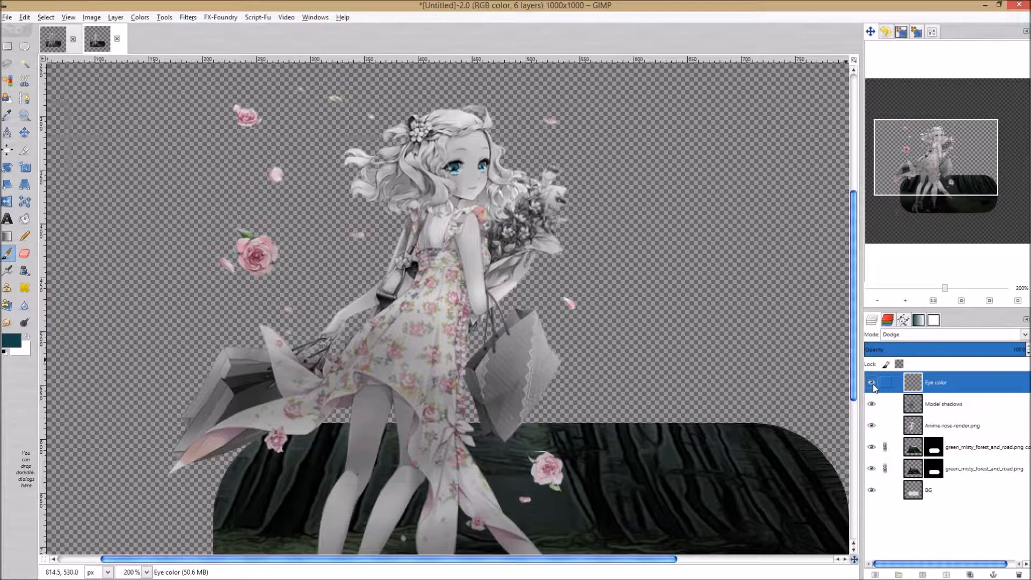
left_click(872, 384)
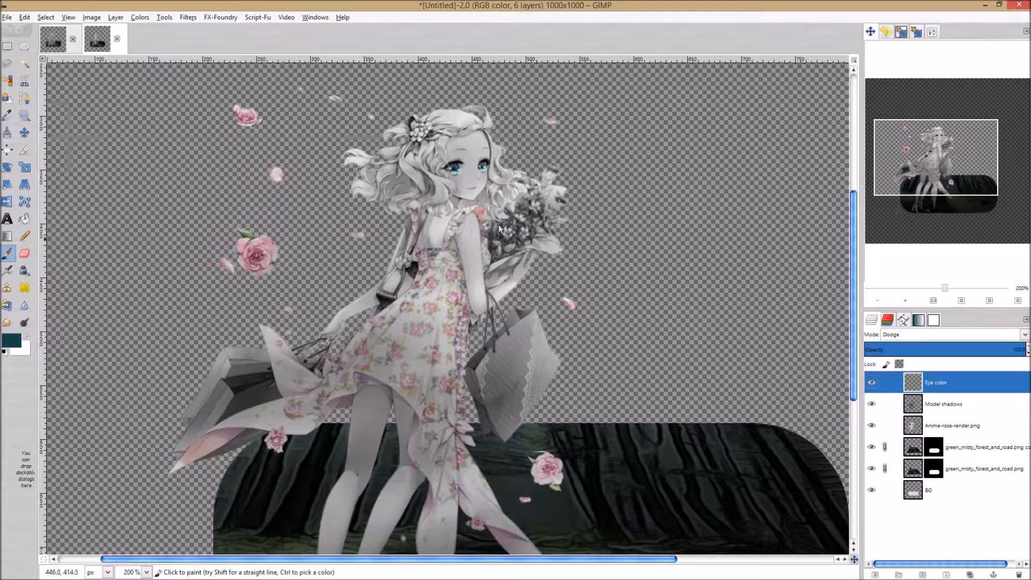
key("1")
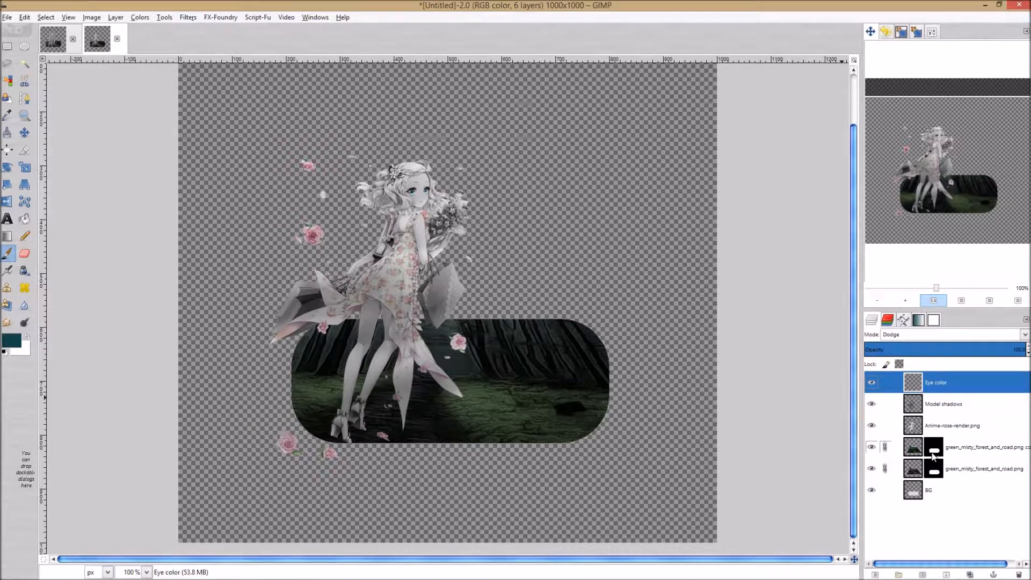
- Unlink the two green_misty_forest_and_road layers from each other
left_click(884, 447)
left_click(884, 468)
- Examine the layer stack of the finished Anime_Sig_Tutorial.xcf image for the layers above the forest backgrounds, and return to the untitled signature
left_click(53, 39)
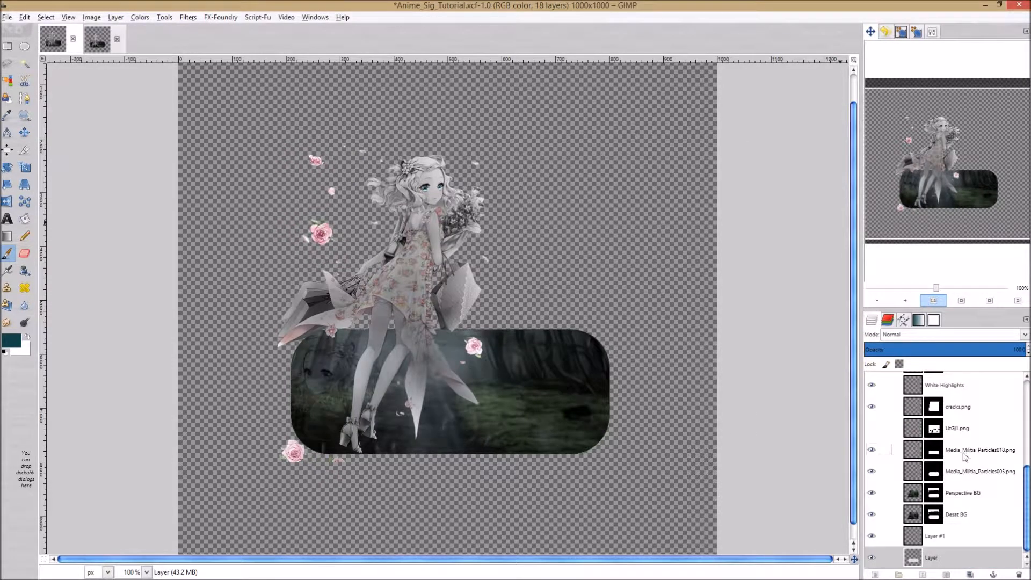
scroll(991, 492, "up", 3)
scroll(991, 519, "down", 3)
scroll(954, 457, "up", 3)
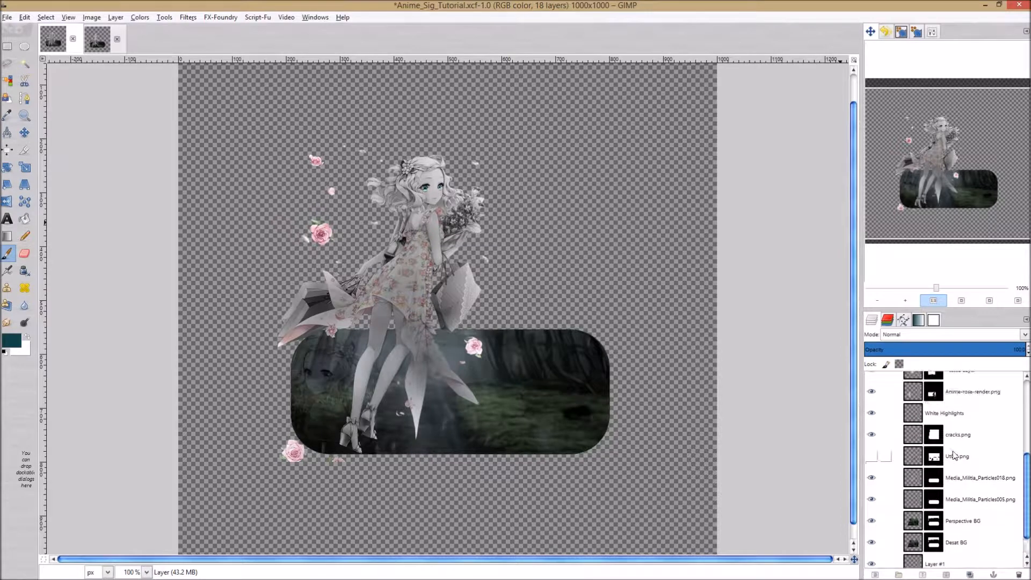
scroll(956, 462, "down", 3)
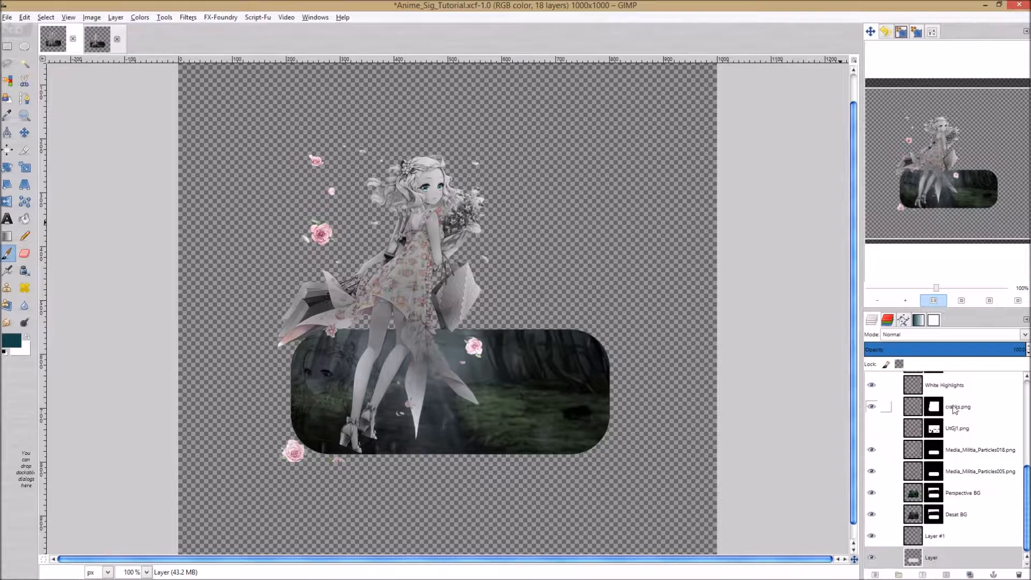
scroll(956, 408, "up", 3)
scroll(955, 407, "up", 1)
scroll(954, 407, "up", 3)
scroll(959, 430, "down", 6)
left_click(98, 41)
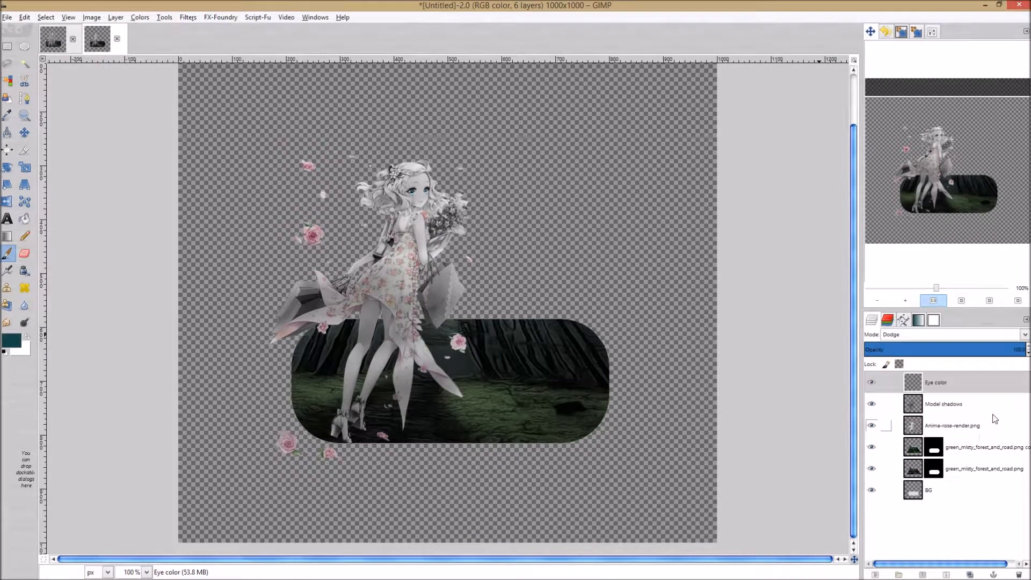
- Rename the upper forest copy layer as Color BG and the lower forest layer as Desat BG
left_click(979, 449)
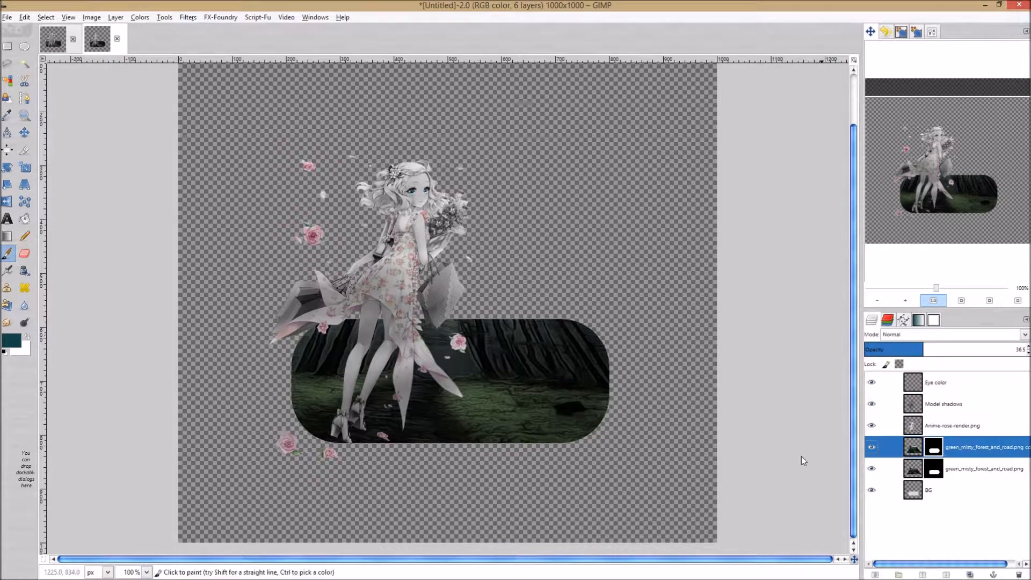
double_click(965, 450)
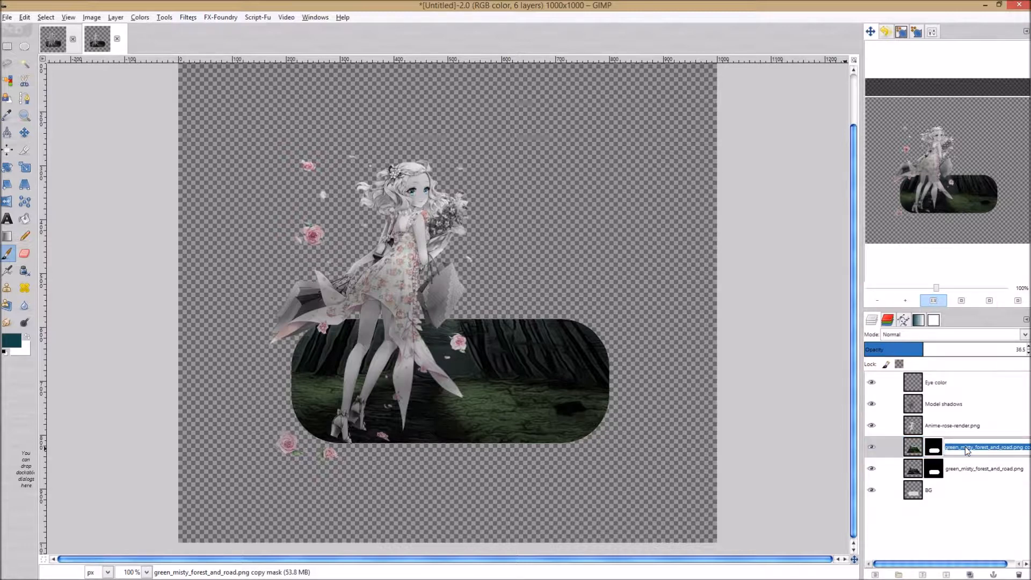
type("E")
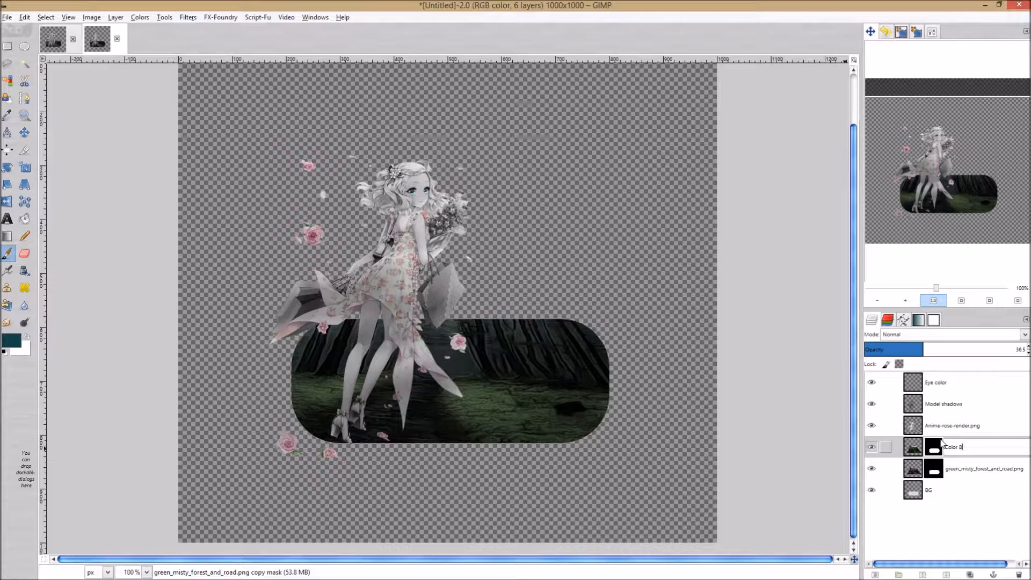
type("olor BG")
key("Return")
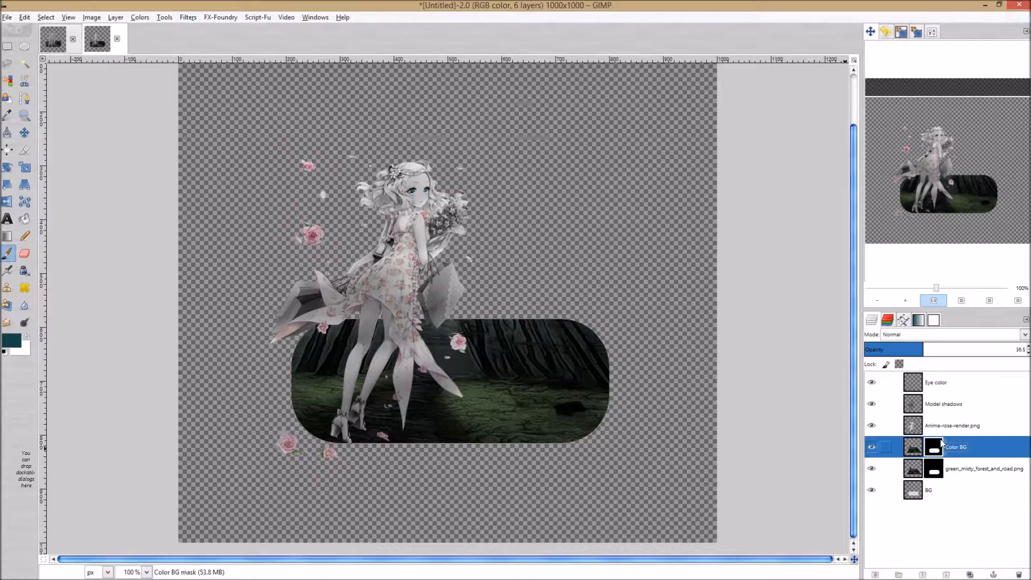
double_click(986, 469)
type("Desat B")
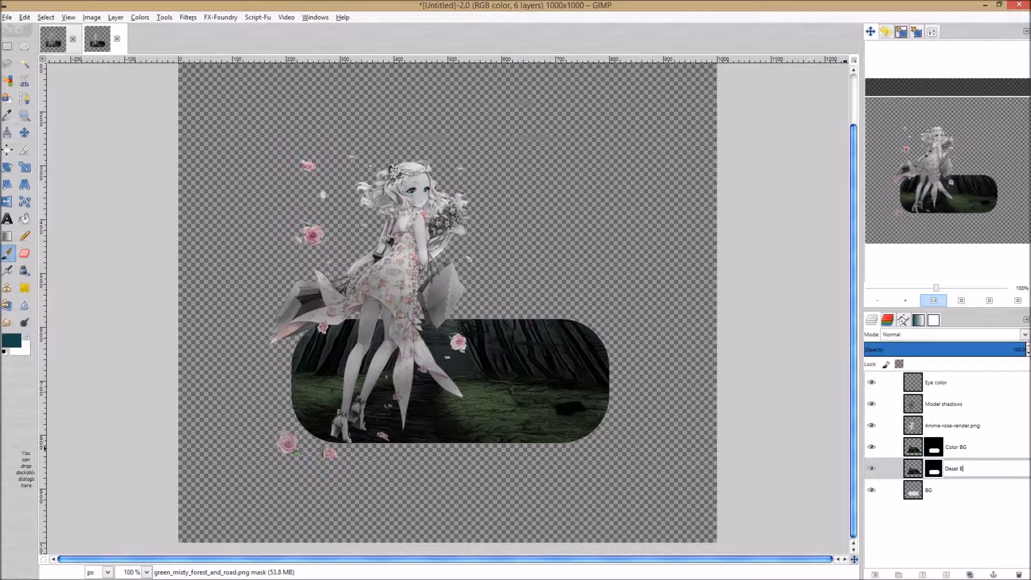
type("G")
key("Return")
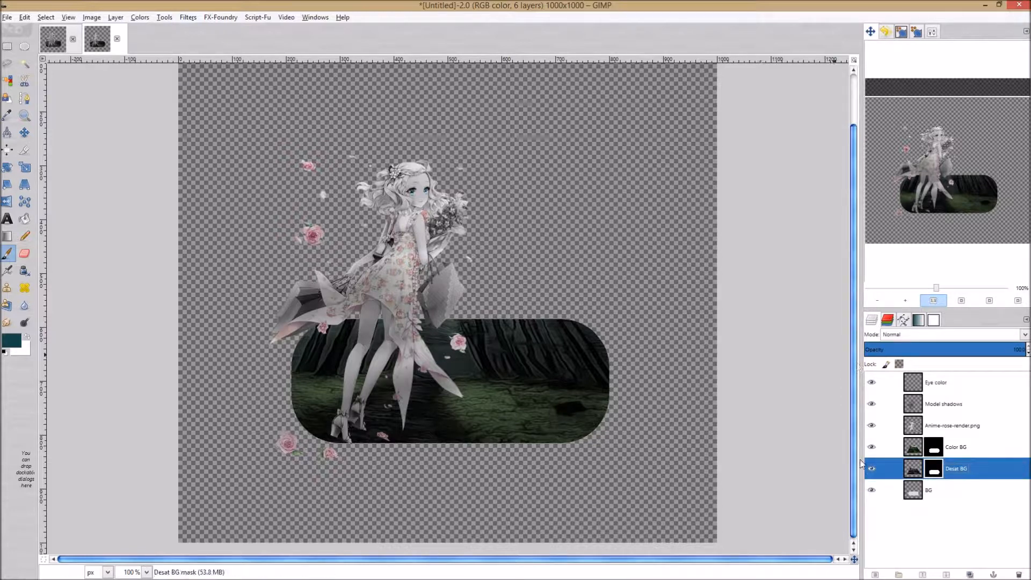
- Add Media_Militia_Particles005 from the desktop folder Anime_0Sig_02 to the image as a layer directly above Color BG
left_click(981, 445)
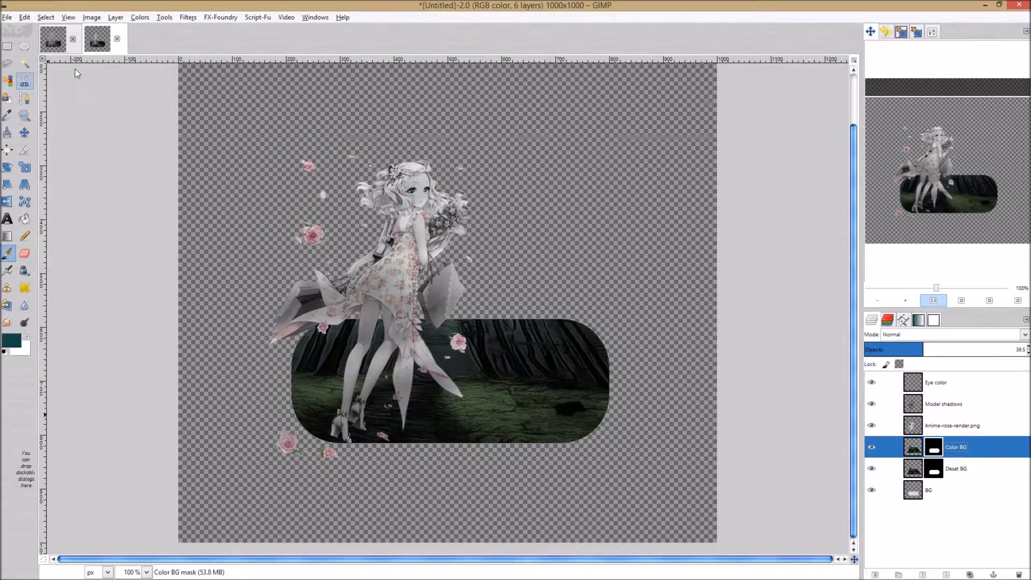
mouse_move(129, 4)
left_click(74, 9)
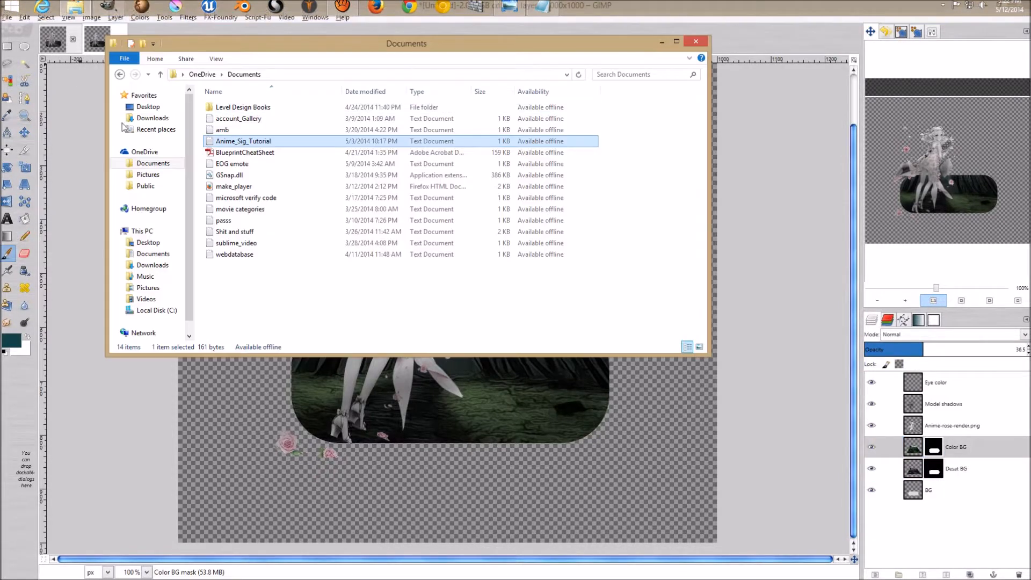
left_click(148, 288)
left_click(148, 242)
double_click(235, 129)
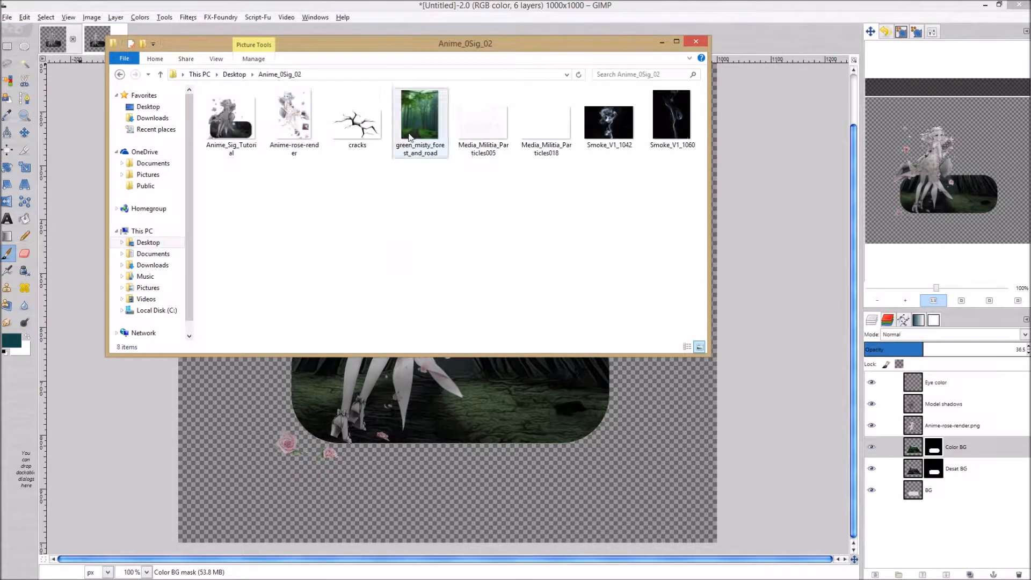
left_click_drag(478, 47, 419, 47)
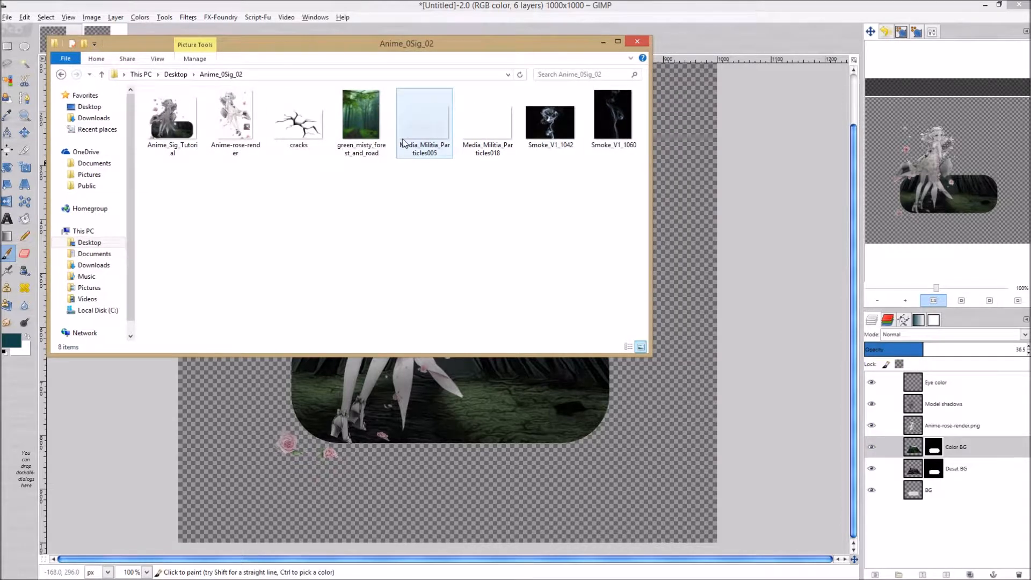
left_click_drag(420, 110, 439, 438)
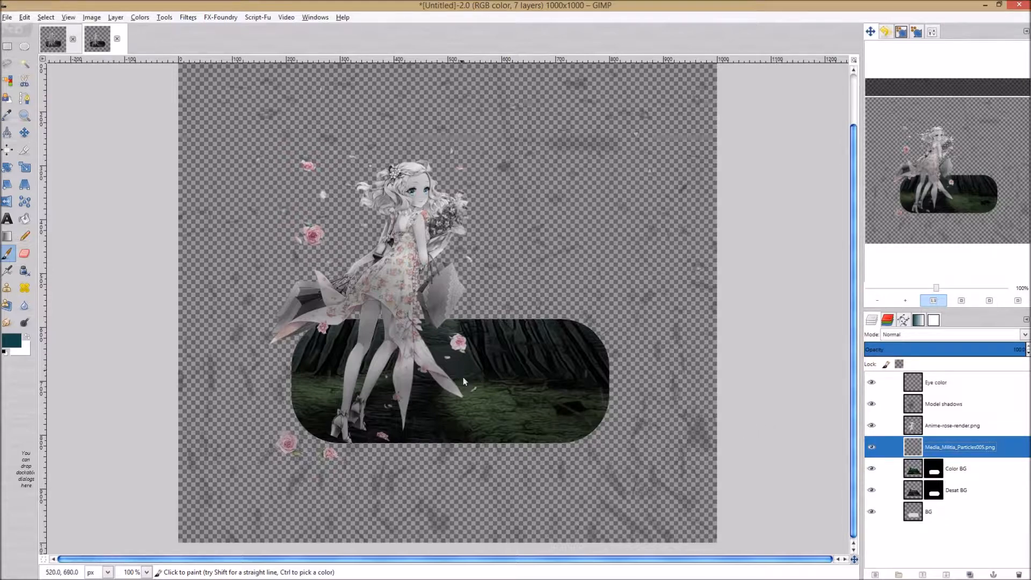
- Reposition the Media_Militia_Particles005.png layer with the Move tool so its particles fall across the forest panel, comparing with the finished tutorial image
key("m")
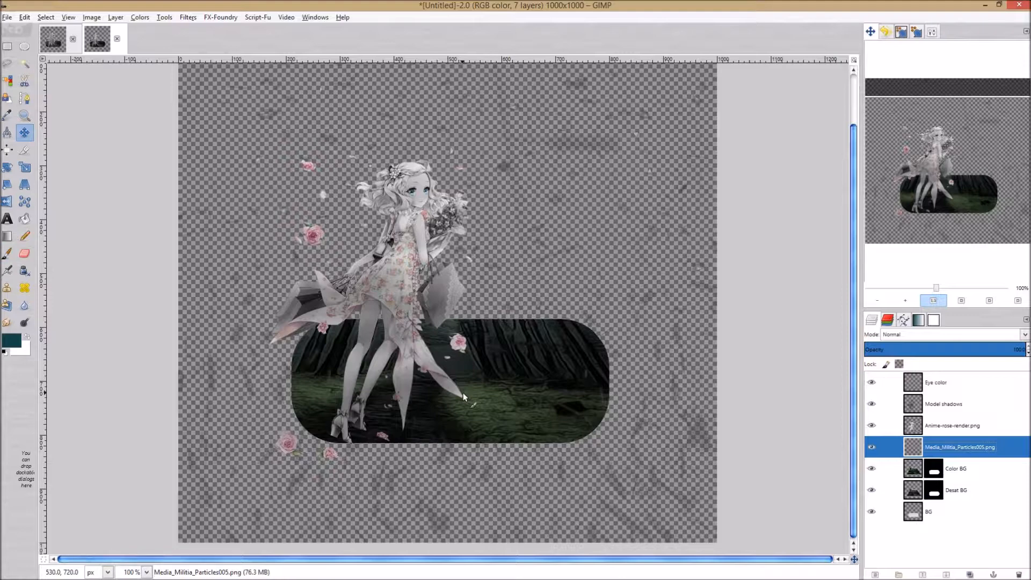
left_click(460, 451)
left_click_drag(460, 448, 511, 365)
left_click_drag(519, 429, 561, 414)
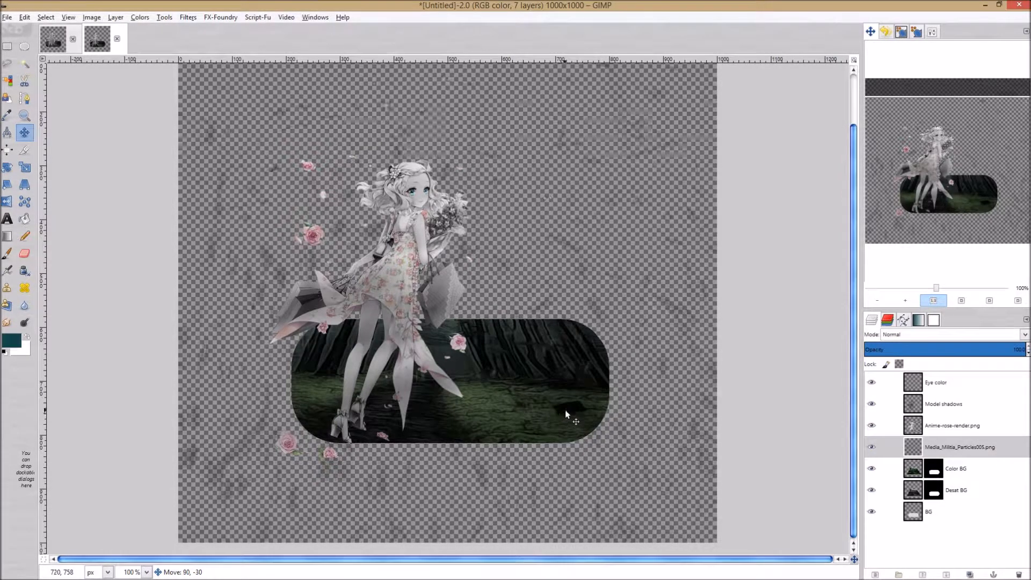
left_click_drag(598, 349, 530, 396)
left_click_drag(497, 470, 545, 456)
mouse_move(540, 394)
left_mouse_down()
mouse_move(529, 384)
mouse_move(536, 312)
mouse_move(555, 288)
mouse_move(524, 347)
mouse_move(519, 422)
mouse_move(508, 413)
mouse_move(524, 397)
left_mouse_up()
left_click_drag(597, 437, 668, 299)
left_click_drag(498, 500, 549, 495)
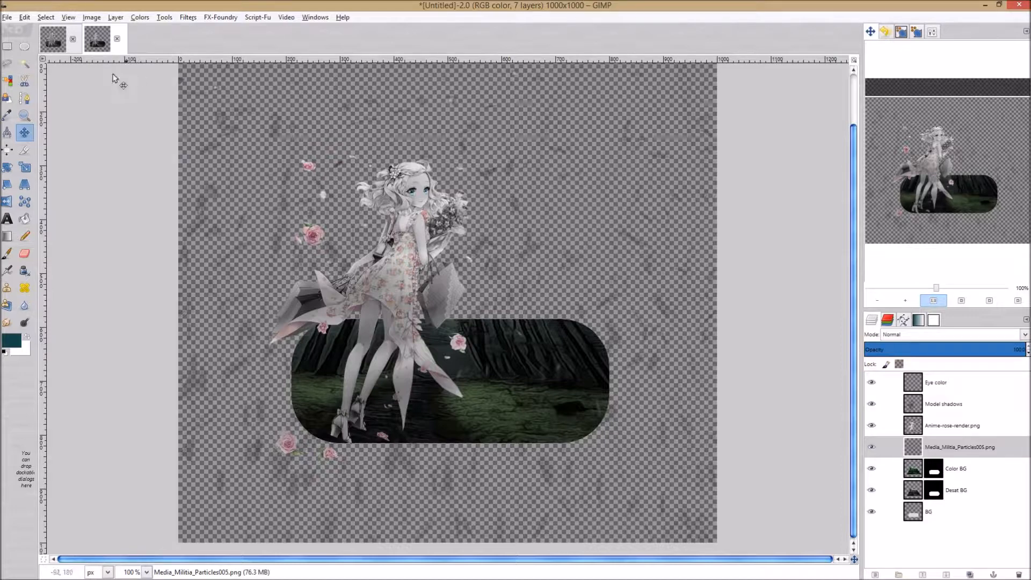
left_click(56, 40)
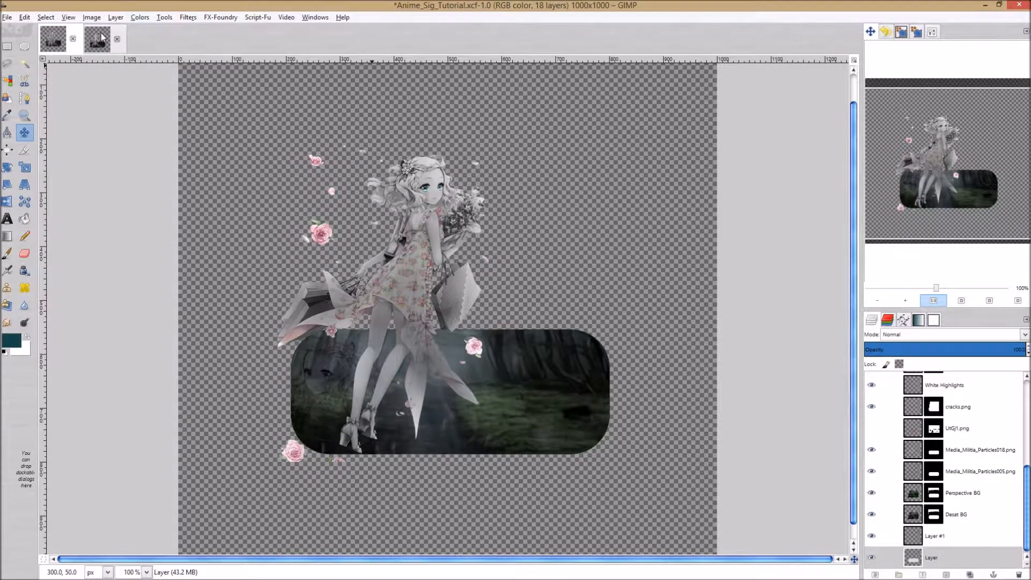
left_click(102, 37)
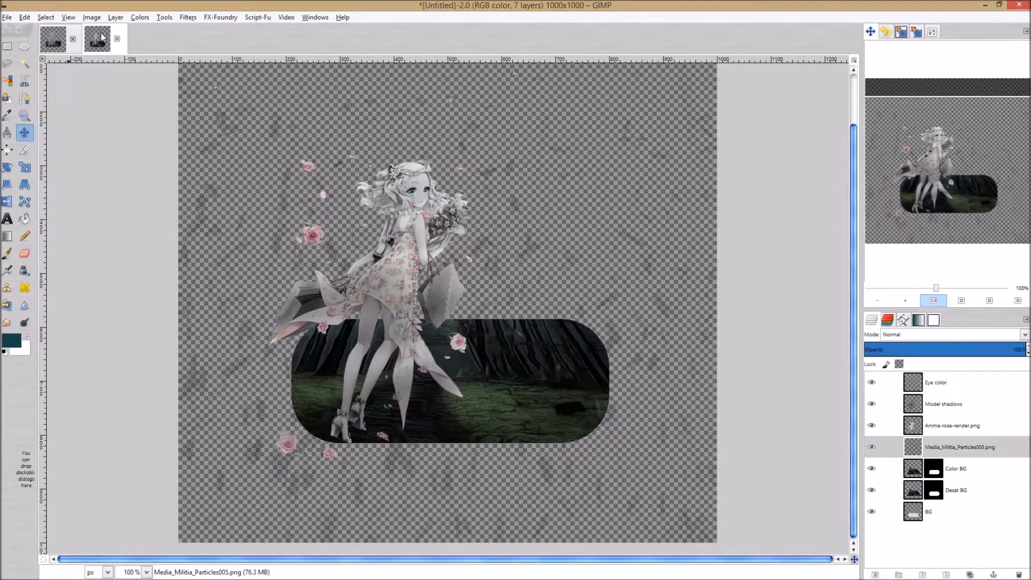
left_click_drag(559, 507, 768, 447)
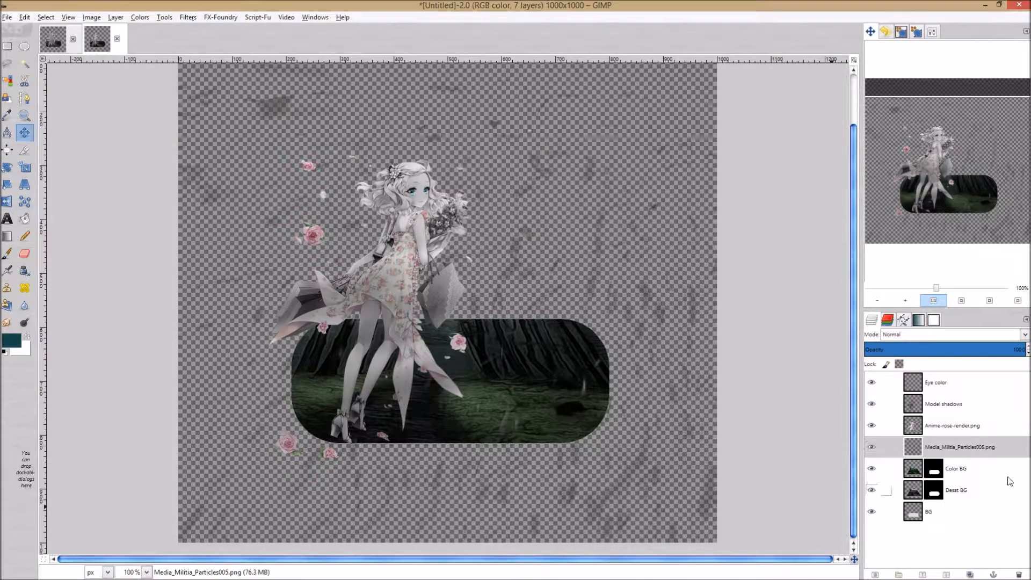
- Add a white layer mask to the Media_Militia_Particles005.png layer
left_click(984, 447)
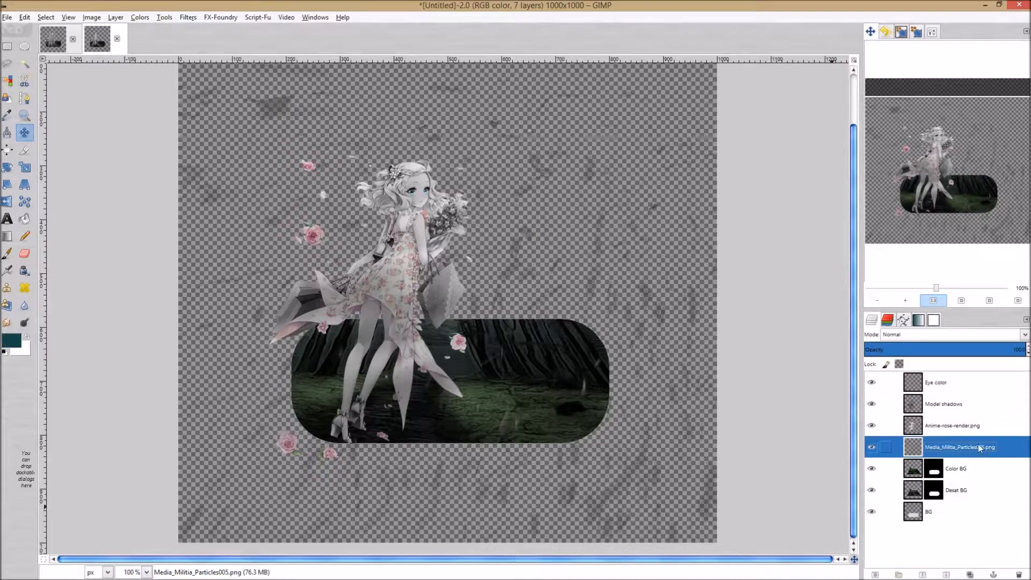
right_click(980, 447)
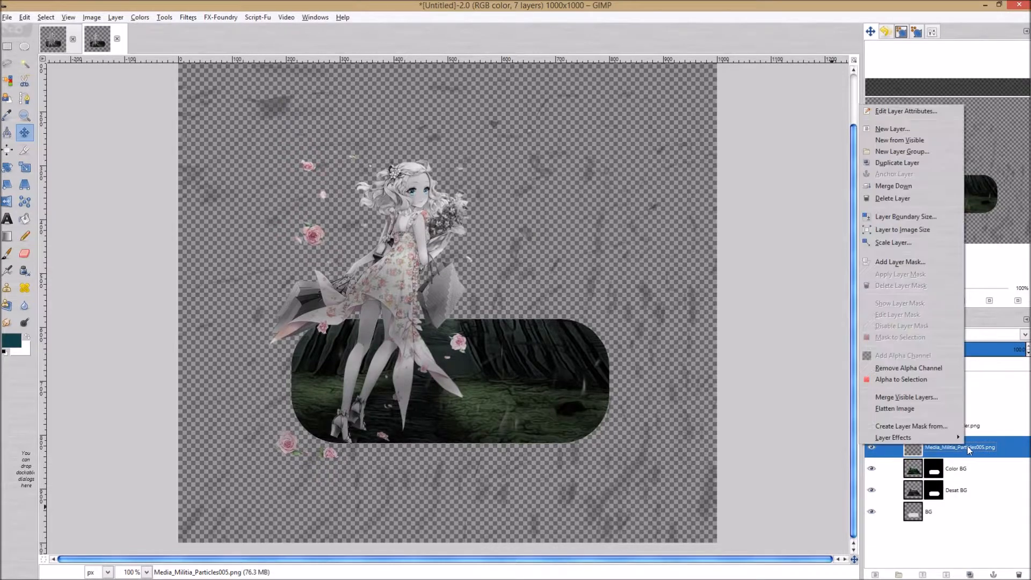
left_click(895, 263)
left_click(116, 214)
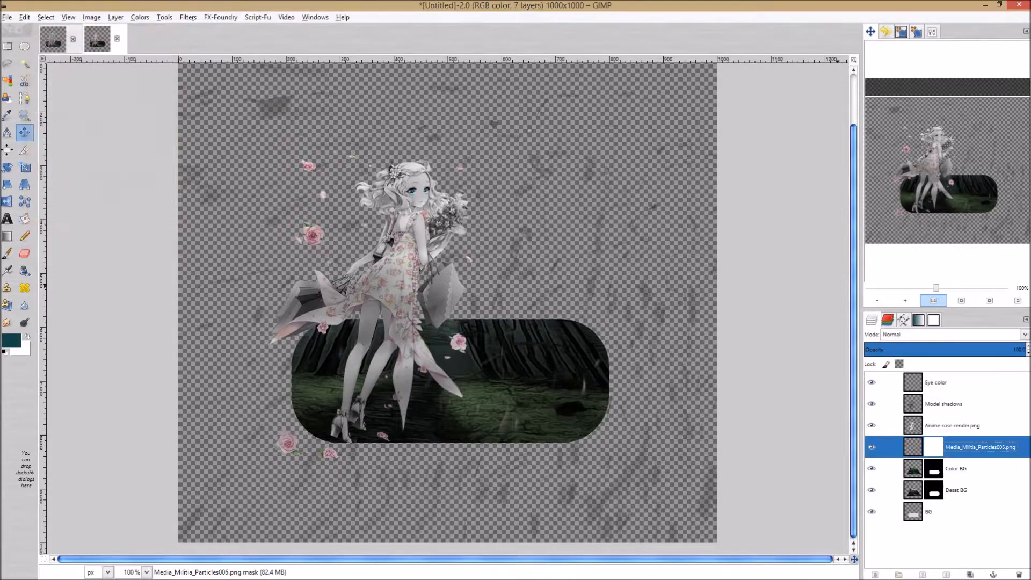
- Rename the bottom BG layer as Template
left_click(931, 516)
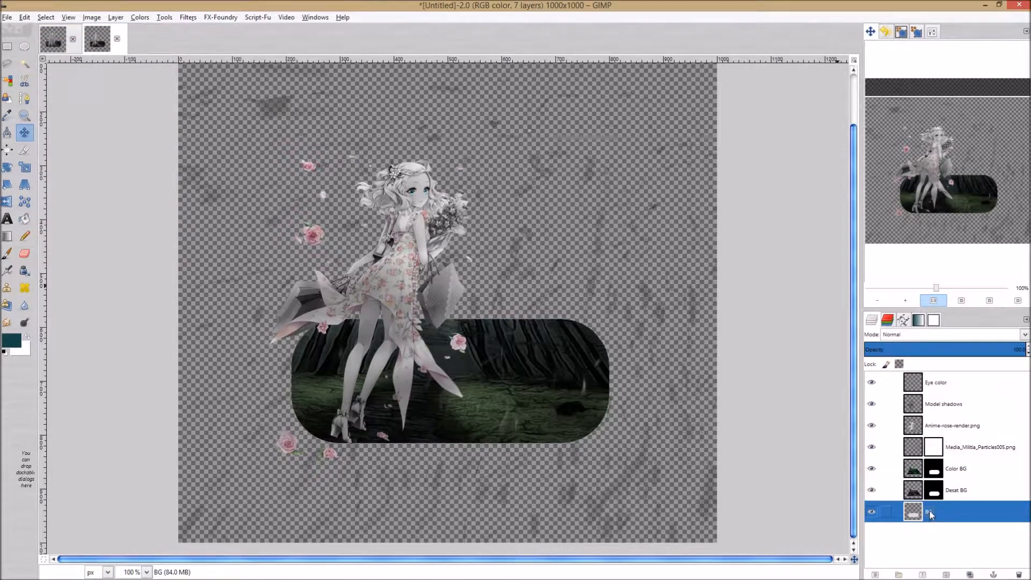
double_click(930, 514)
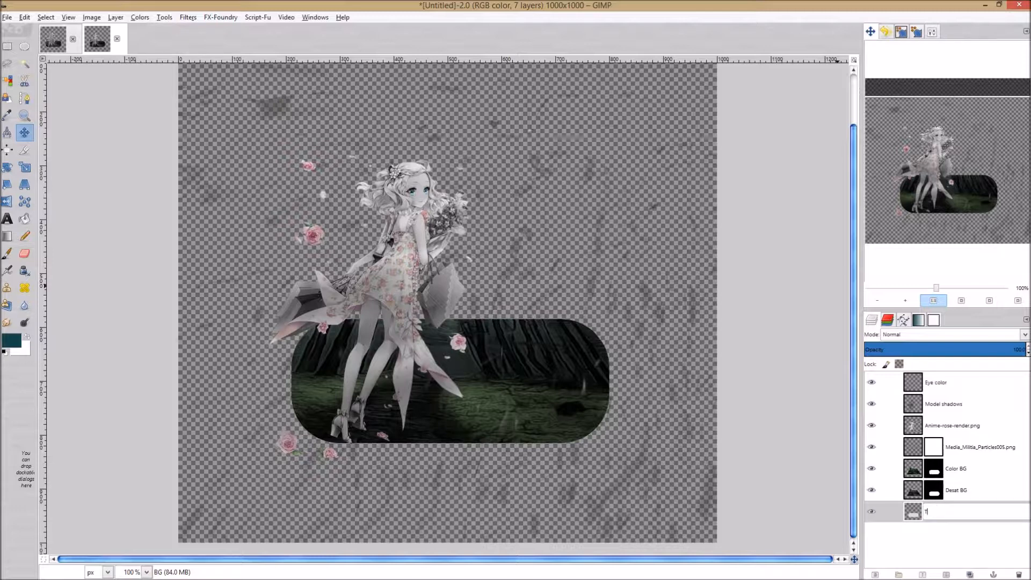
key("Return")
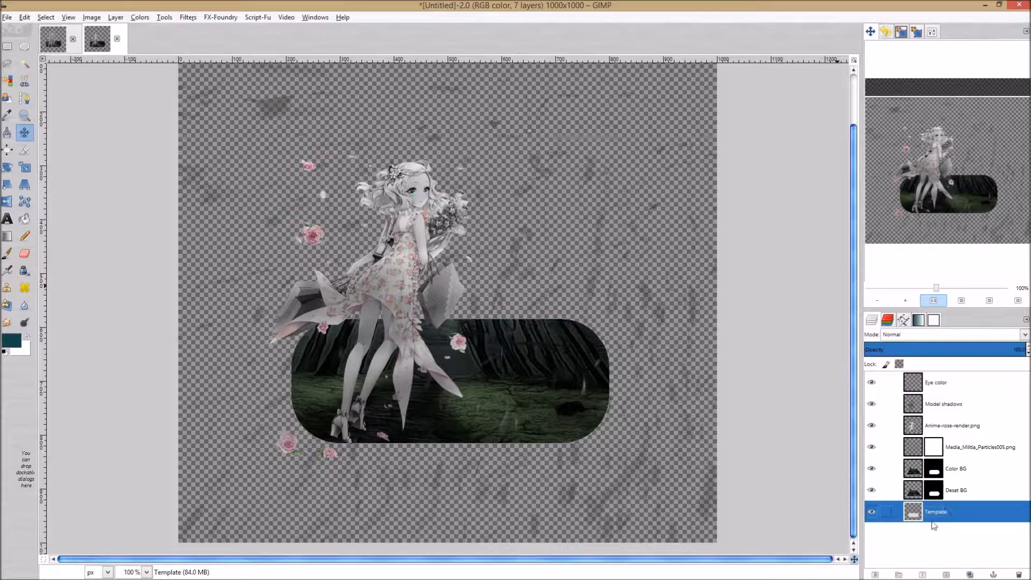
- Select the area outside the rounded panel by inverting the Template layer's alpha selection, with the particle layer's mask active
right_click(916, 517)
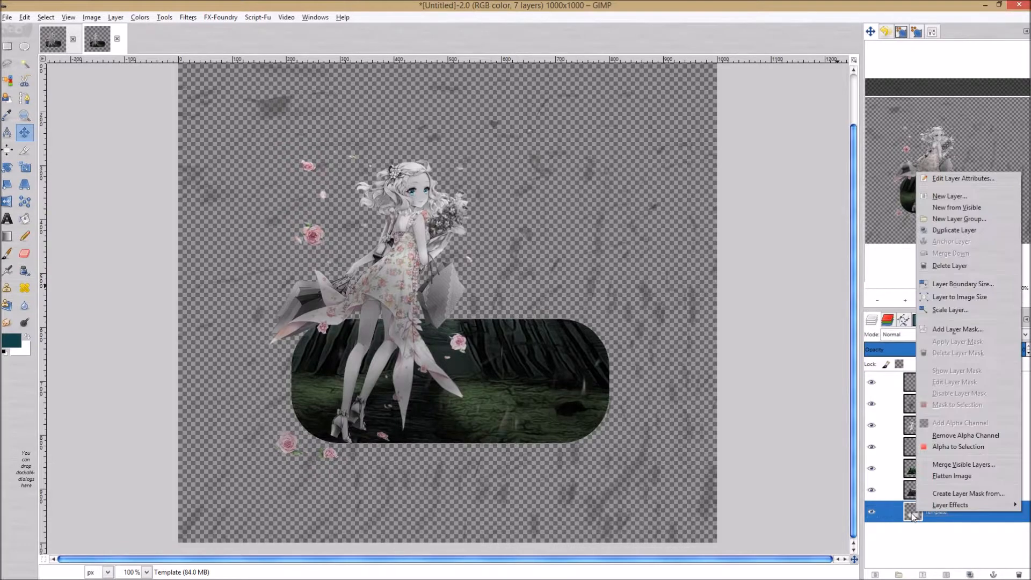
left_click(962, 447)
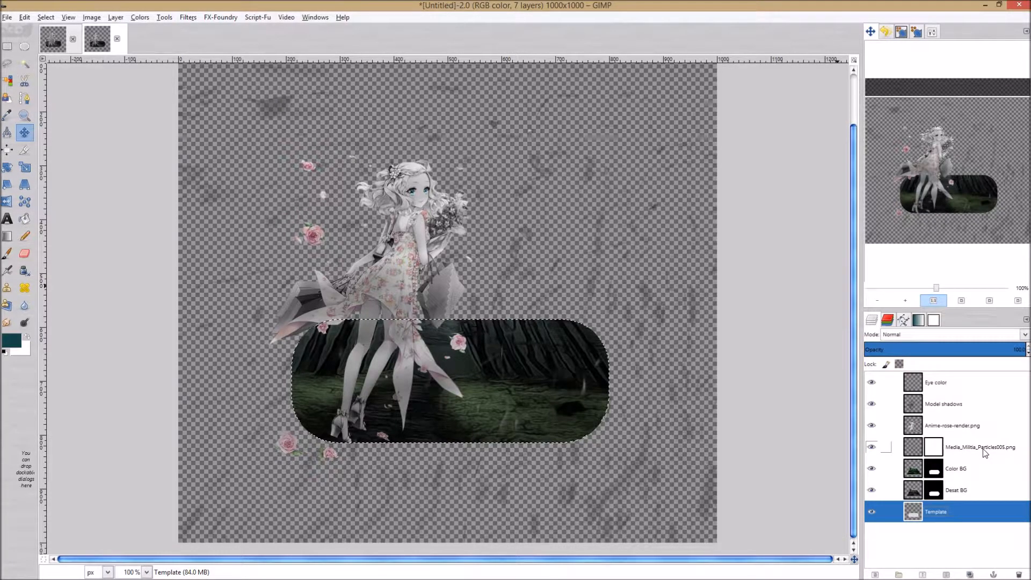
left_click(983, 450)
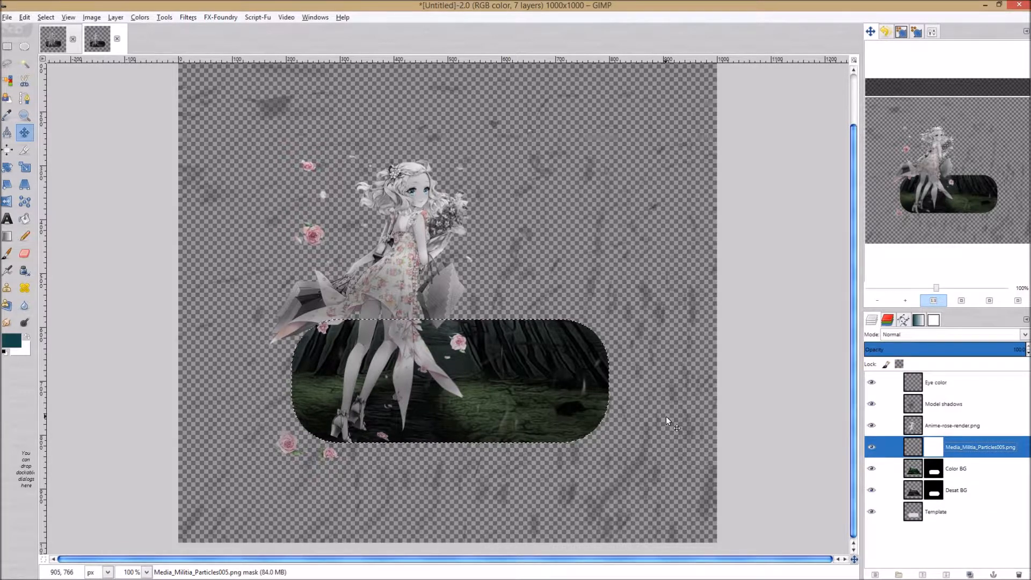
key("ctrl+shift+a")
key("ctrl+i")
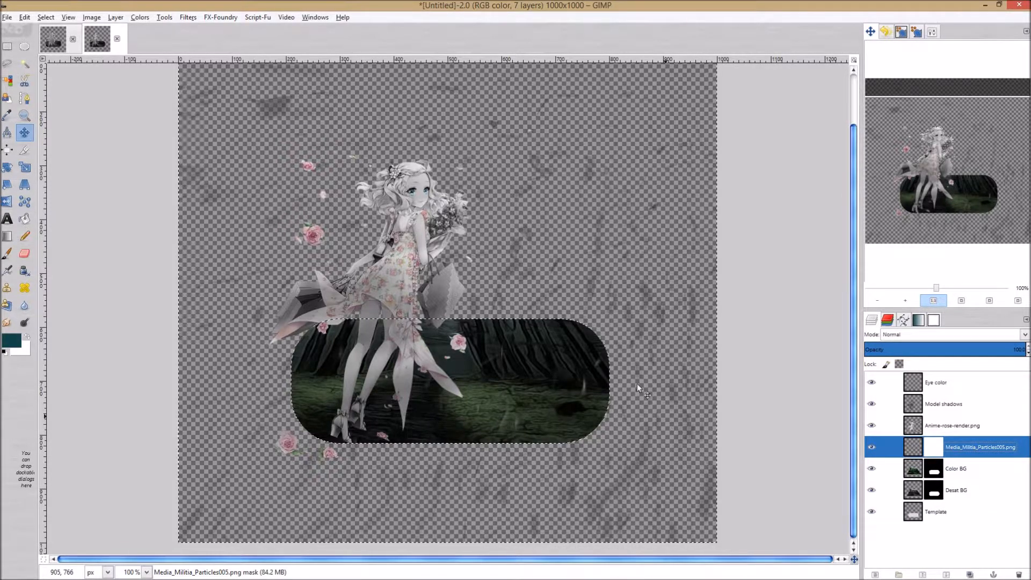
- Reset the colours to black and white and set up the Paintbrush with 2. Hardness 025 at size about 605
left_click(4, 353)
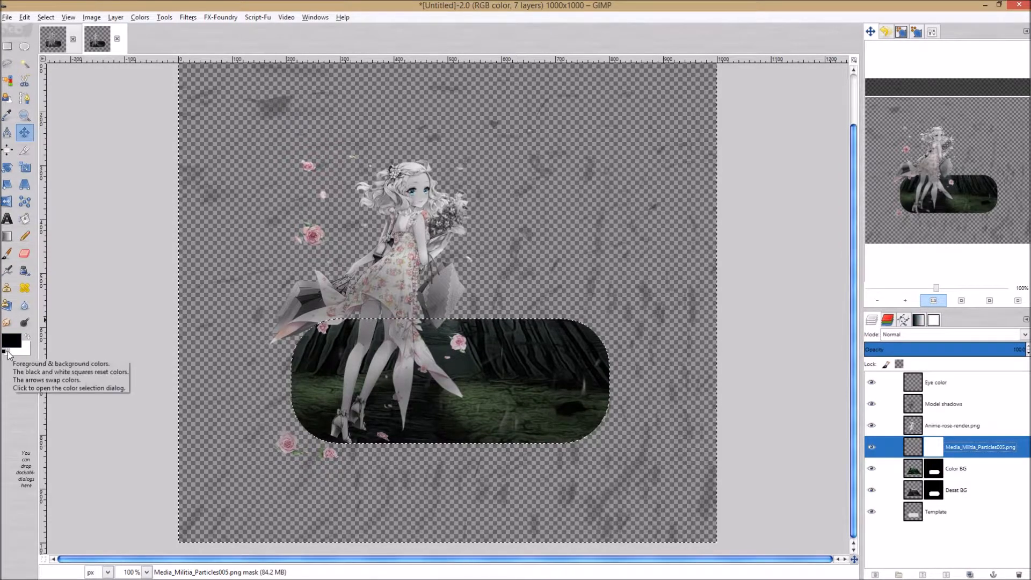
left_click(7, 253)
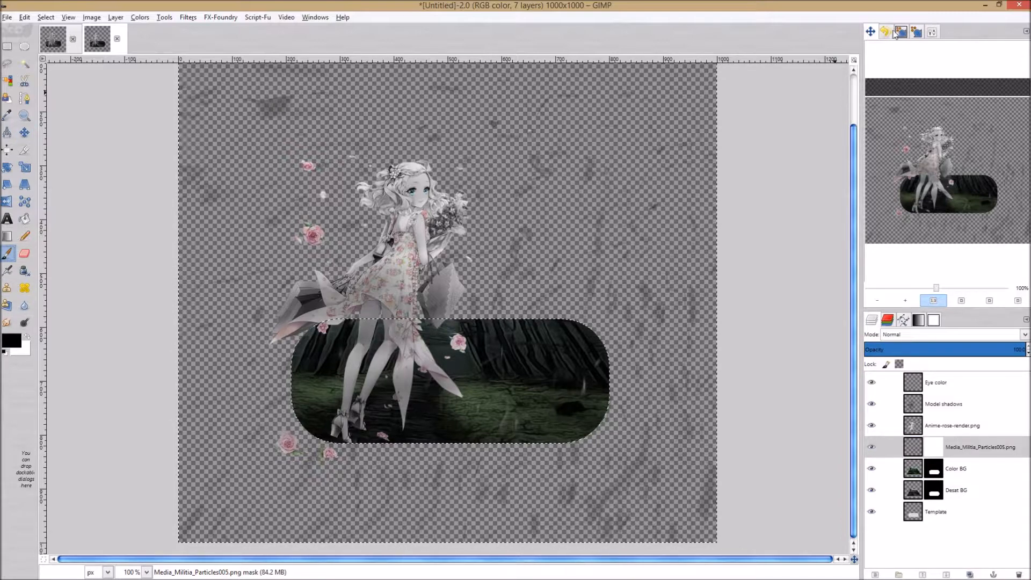
left_click(932, 33)
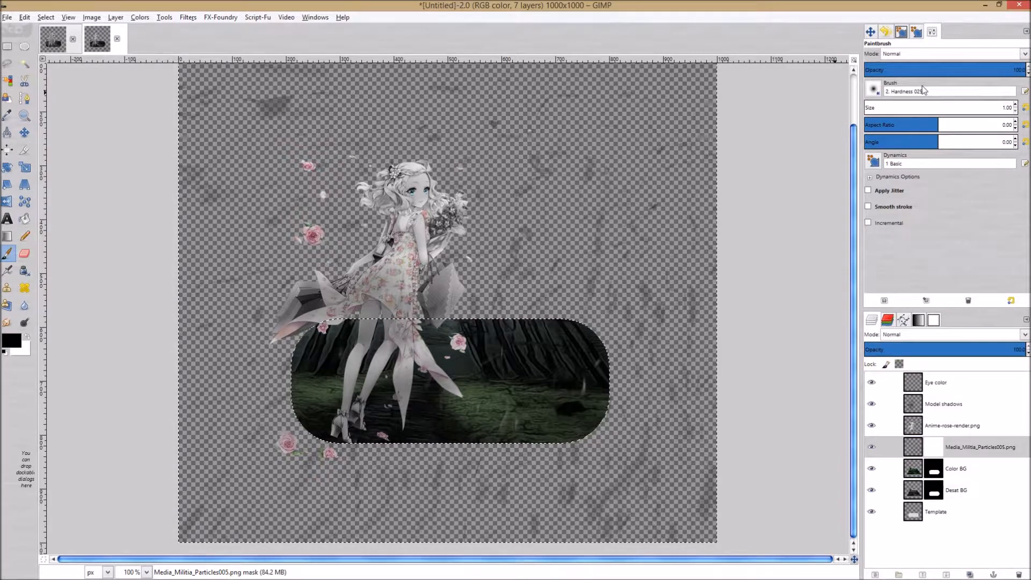
left_click_drag(869, 109, 954, 110)
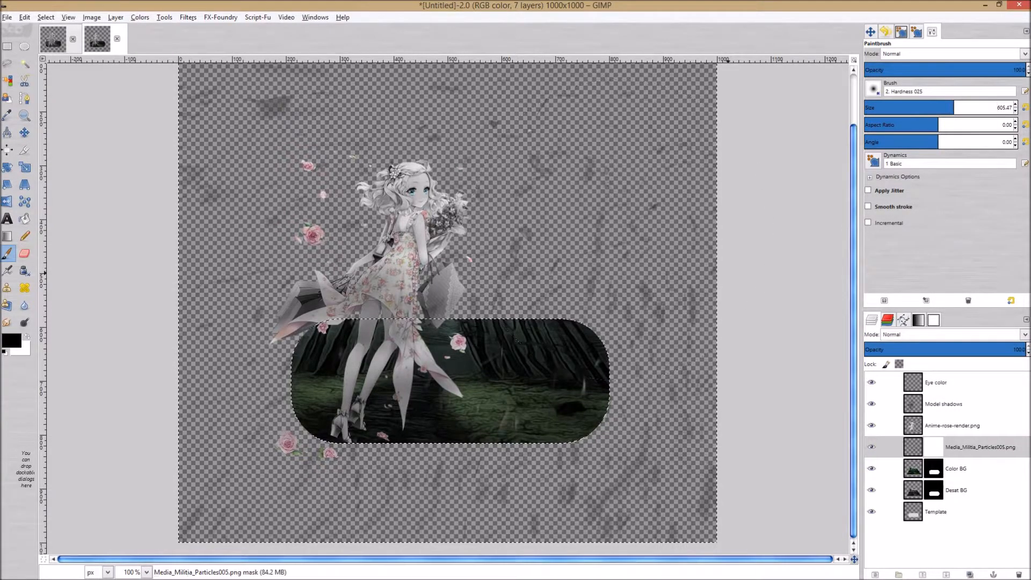
- Paint the selected area outside the rounded panel black on the Media_Militia_Particles005.png layer mask
left_click(940, 450)
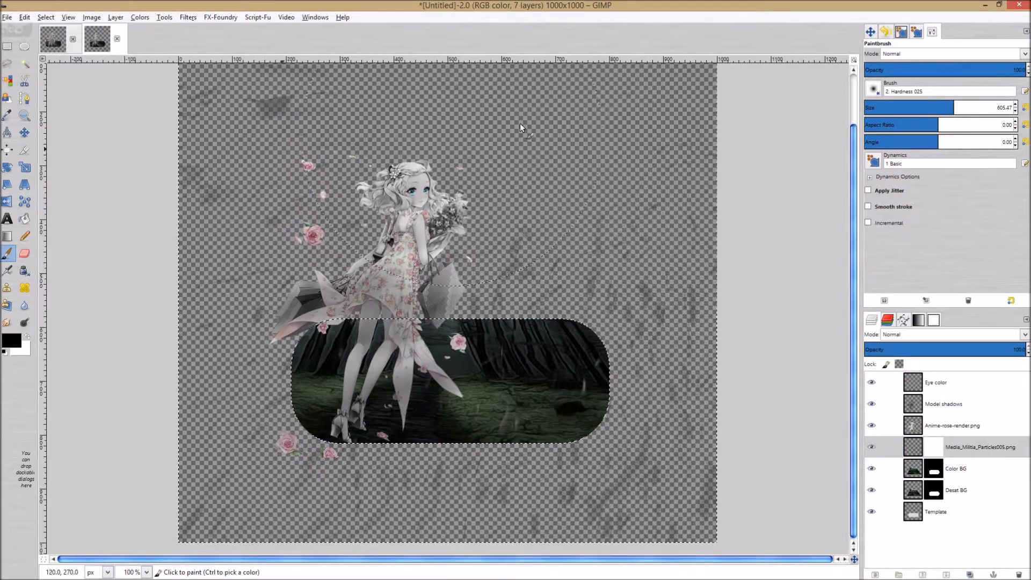
mouse_move(829, 340)
left_mouse_down()
mouse_move(588, 328)
mouse_move(525, 366)
mouse_move(549, 313)
mouse_move(215, 194)
mouse_move(253, 409)
mouse_move(243, 394)
mouse_move(254, 504)
mouse_move(420, 575)
mouse_move(550, 569)
mouse_move(664, 515)
mouse_move(421, 537)
mouse_move(134, 454)
mouse_move(195, 118)
left_mouse_up()
mouse_move(634, 109)
left_mouse_down()
mouse_move(705, 335)
mouse_move(379, 480)
mouse_move(118, 261)
left_mouse_up()
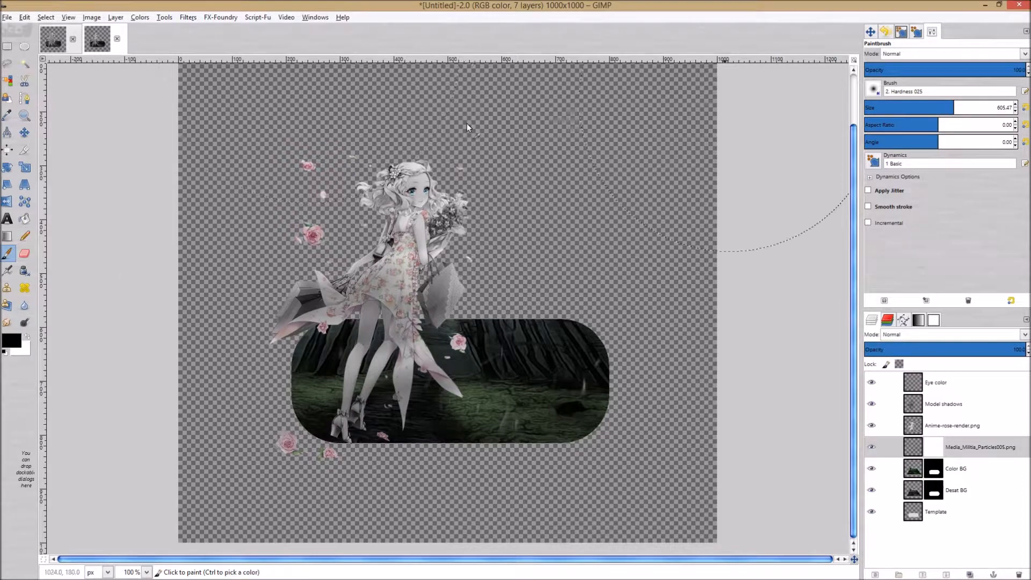
scroll(467, 79, "down", 2, "ctrl")
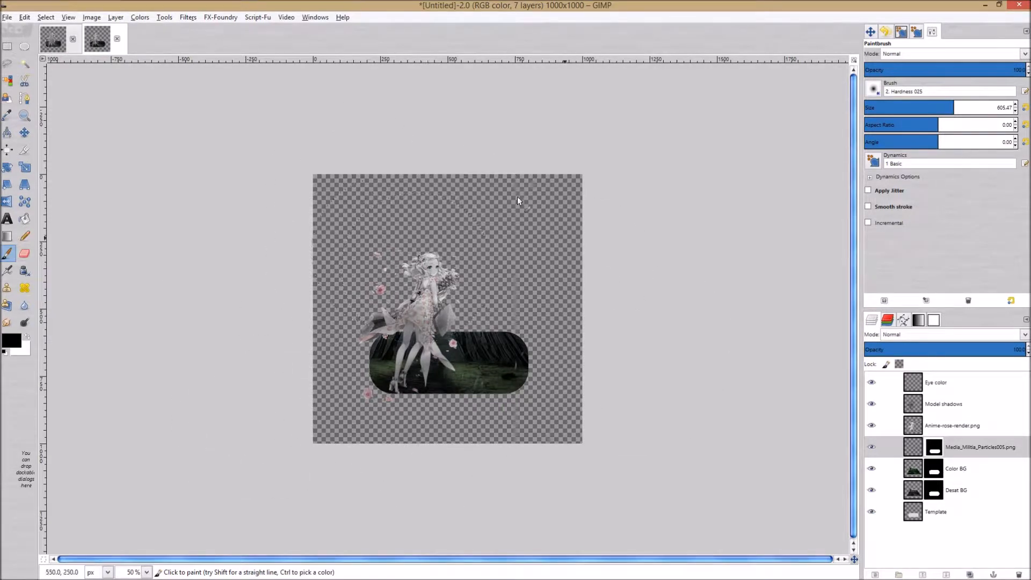
- Reduce the Paintbrush size to about 171 and clear the selection around the panel
key("ctrl+z")
left_click_drag(932, 104, 890, 106)
left_click(954, 451)
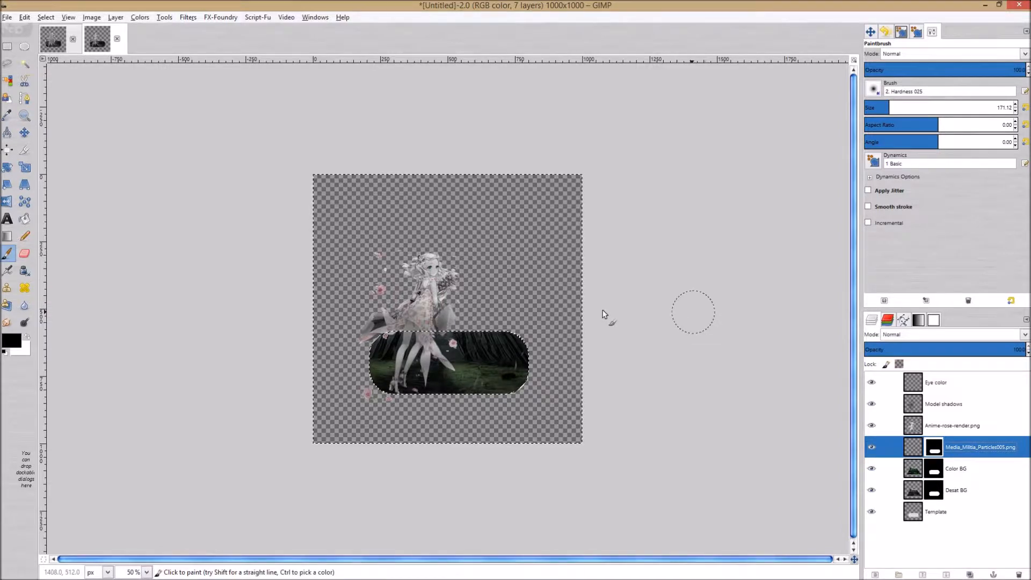
key("ctrl+shift+a")
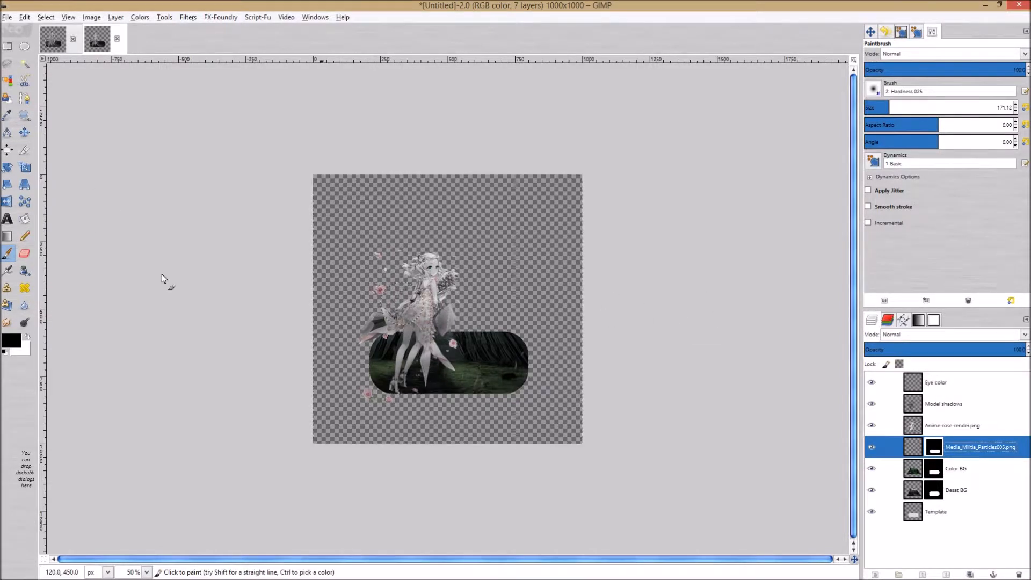
- Add Media_Militia_Particles018 from the Anime_0Sig_02 folder as a new layer below the anime render
mouse_move(133, 3)
left_click(65, 11)
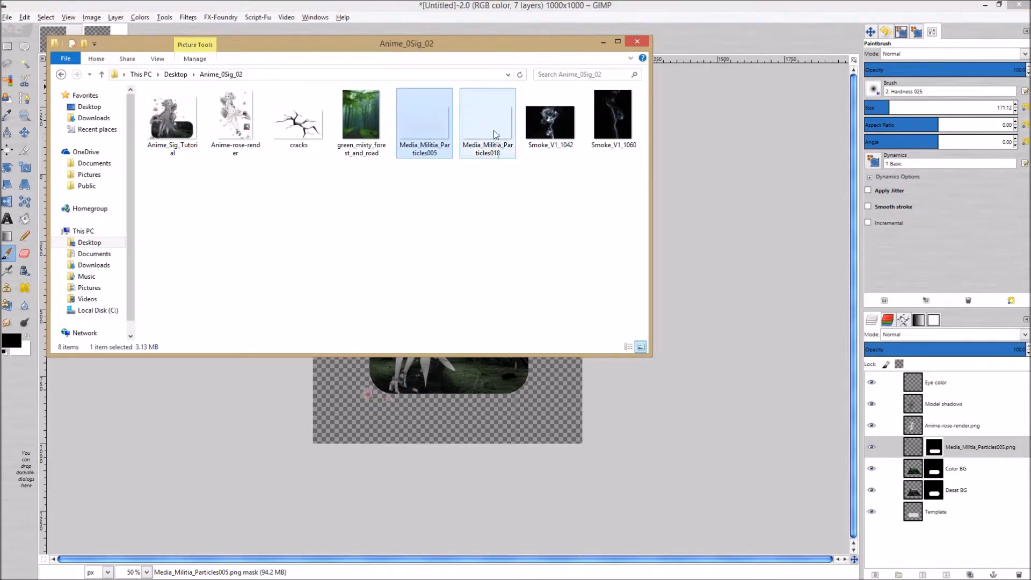
left_click_drag(491, 111, 473, 382)
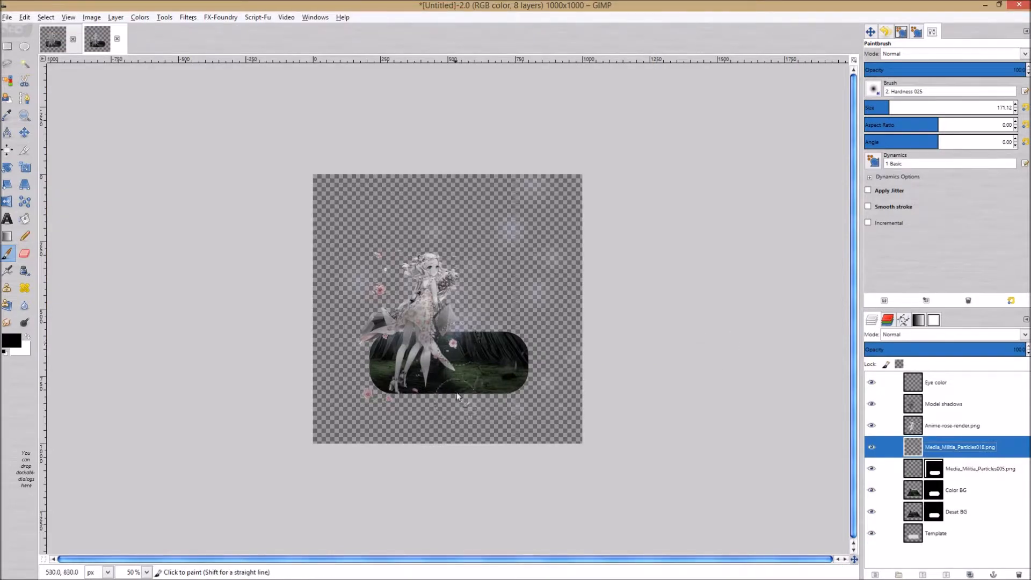
- Reposition the Media_Militia_Particles018.png layer with the Move tool so its glowing particles fall on the forest panel
scroll(459, 388, "up", 1)
scroll(558, 402, "up", 1)
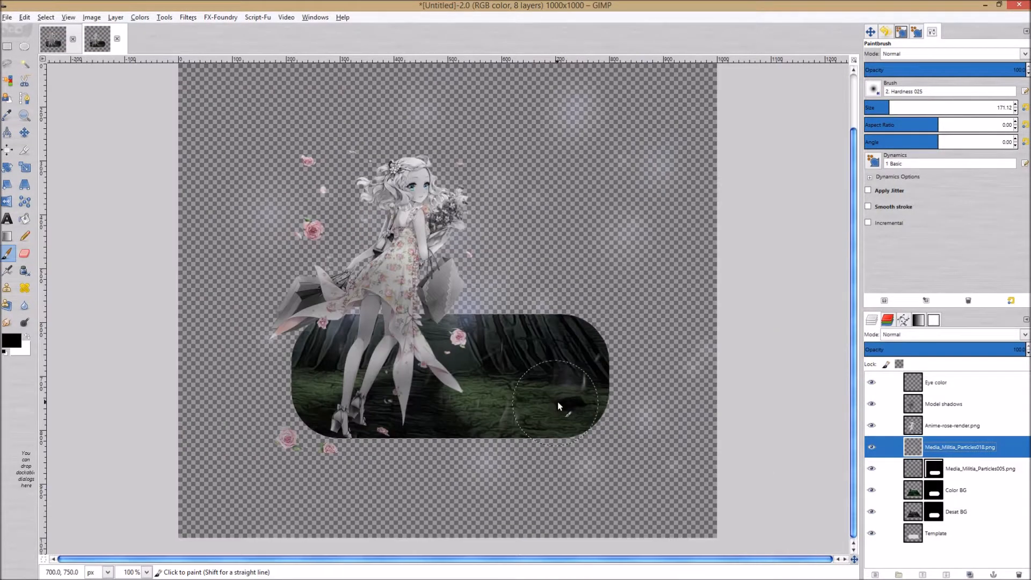
key("m")
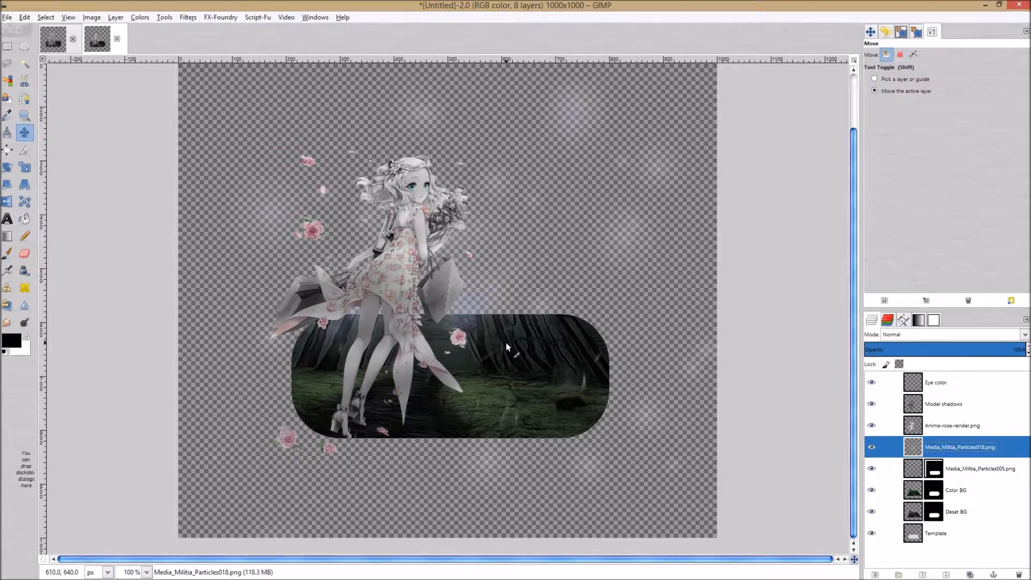
left_click_drag(496, 263, 503, 302)
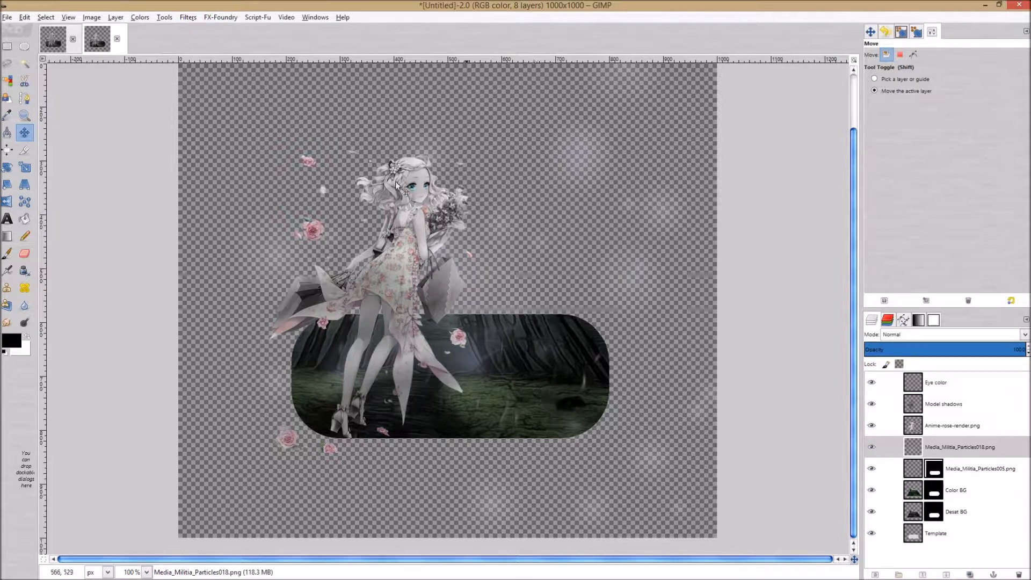
mouse_move(573, 405)
left_mouse_down()
mouse_move(553, 395)
mouse_move(564, 418)
mouse_move(574, 416)
mouse_move(562, 412)
left_mouse_up()
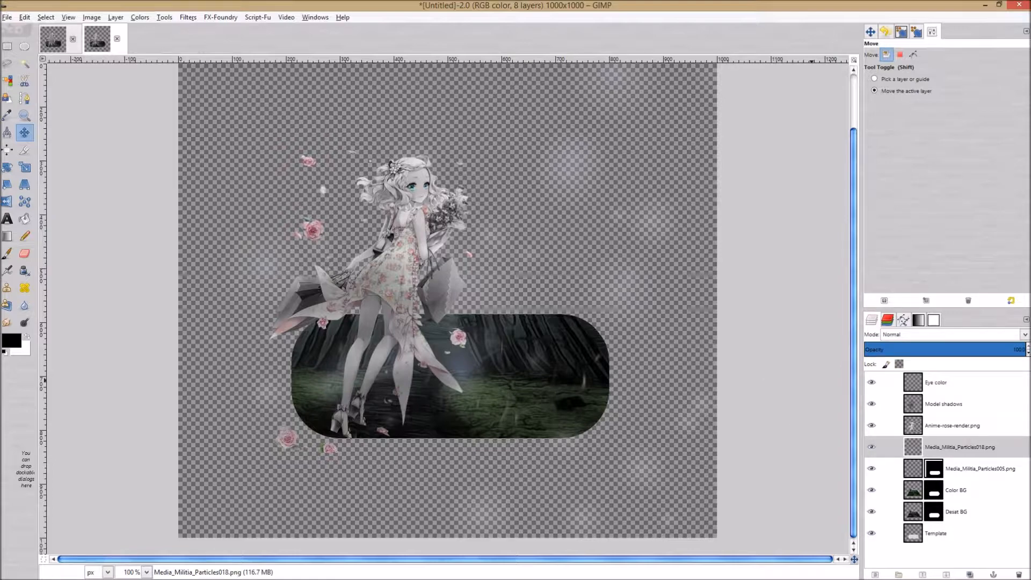
- Select the rounded panel shape from the Template layer's alpha
left_click(966, 536)
right_click(966, 538)
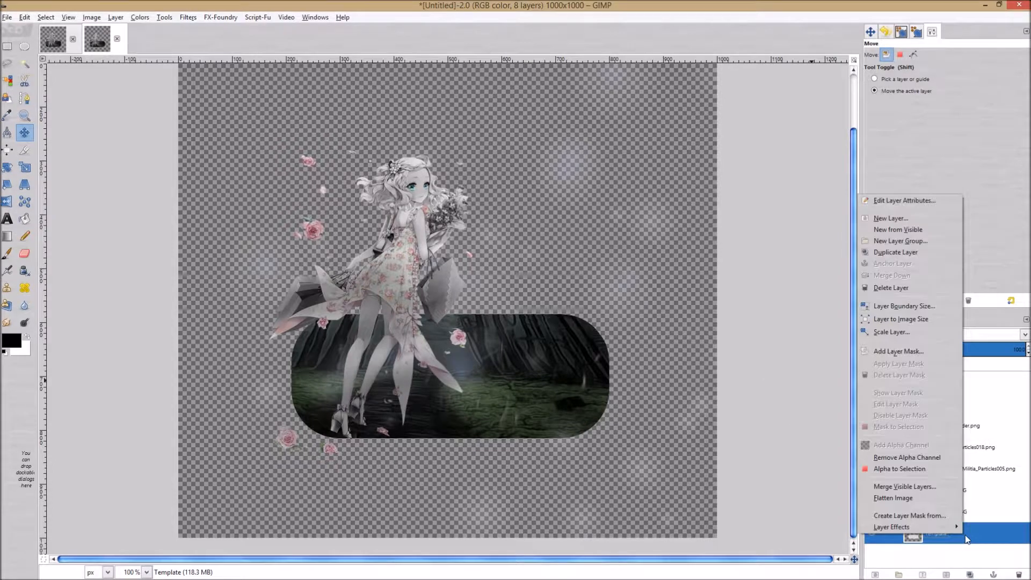
left_click(907, 468)
- Add a white, full-opacity layer mask to the Media_Militia_Particles018.png layer
left_click(972, 448)
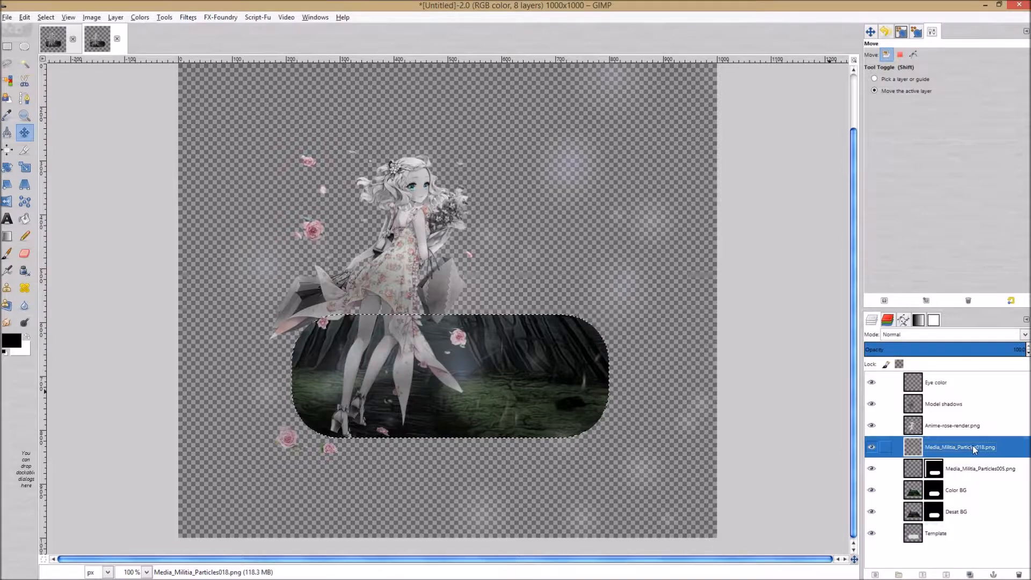
right_click(972, 447)
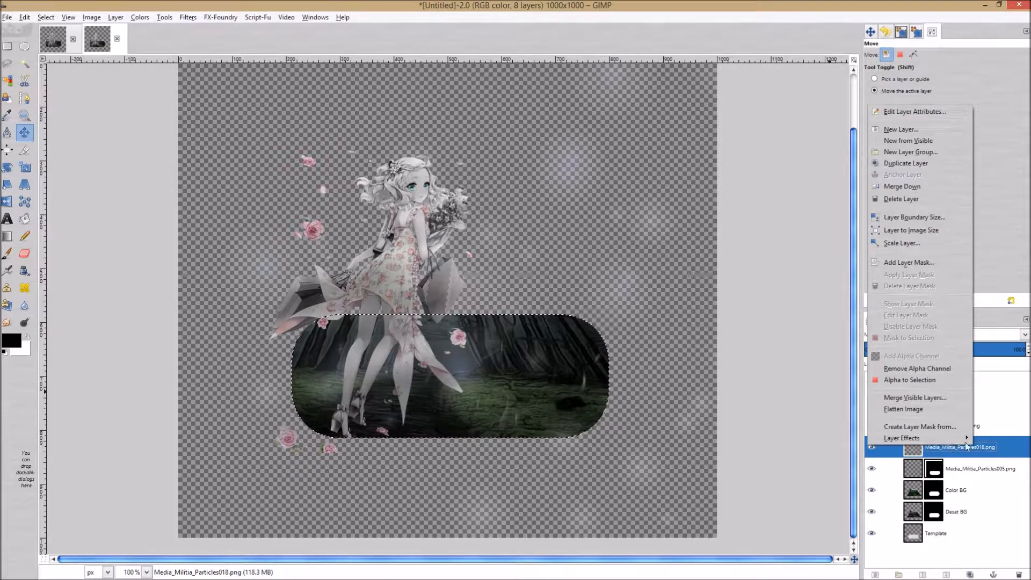
left_click(908, 263)
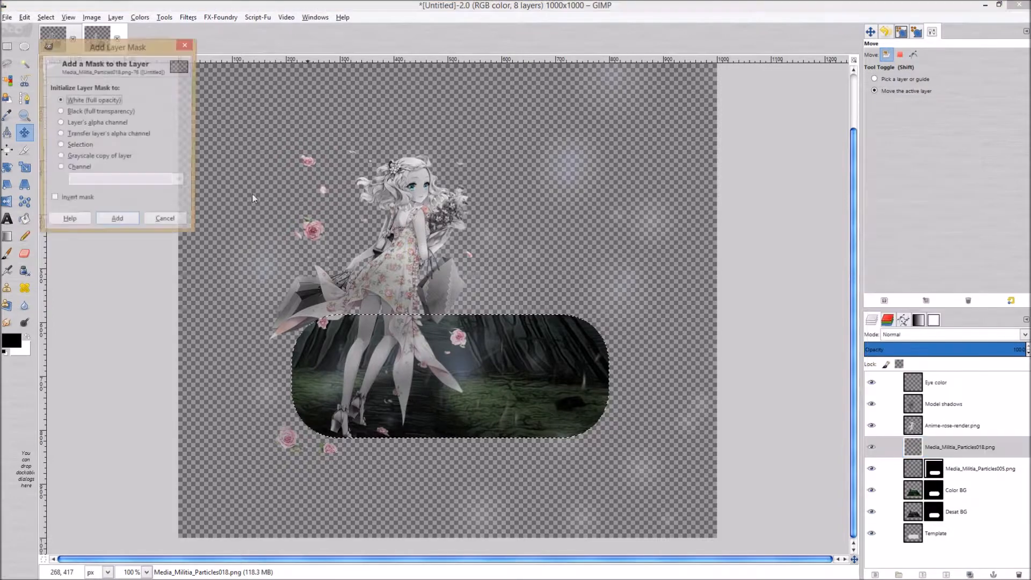
left_click(117, 218)
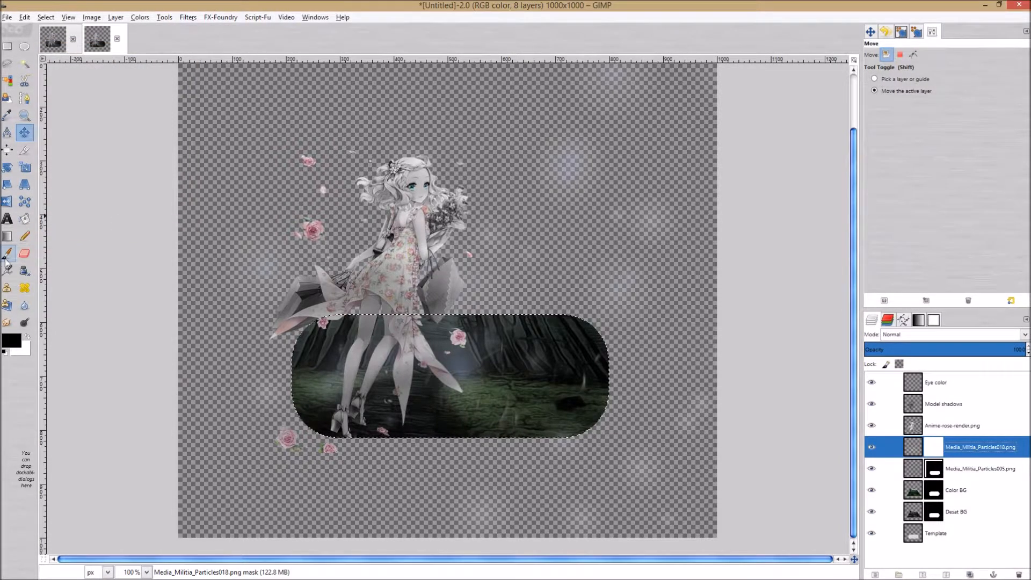
- Invert the selection and paint black outside the panel on the Media_Militia_Particles018.png mask, enlarging the Paintbrush to about 486
key("p")
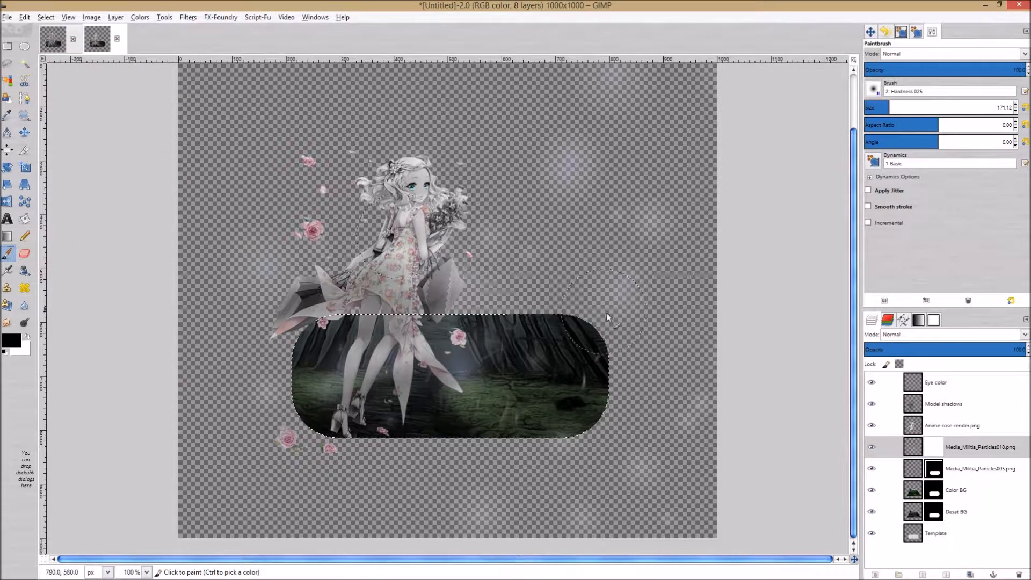
key("ctrl+i")
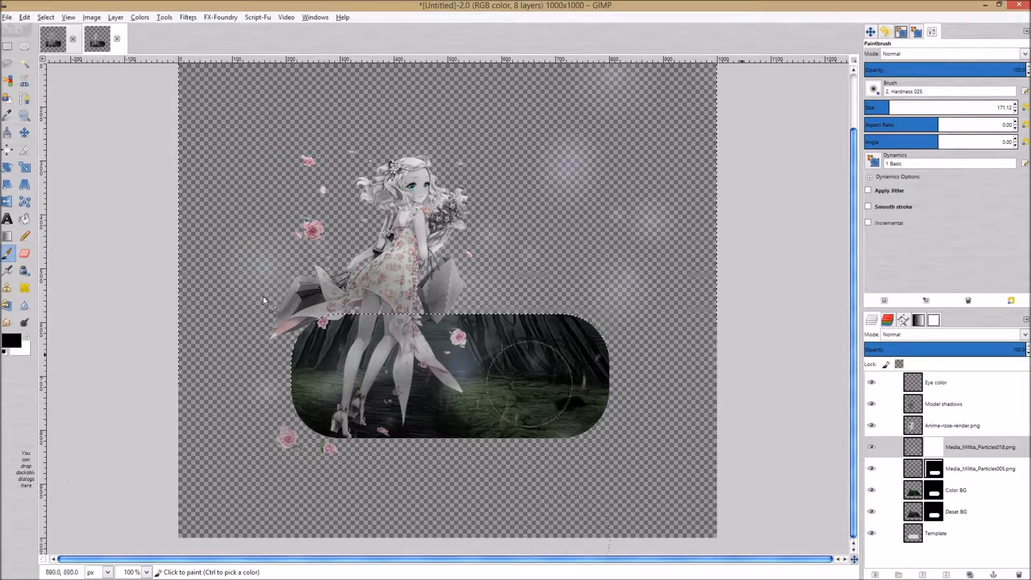
mouse_move(527, 278)
left_mouse_down()
mouse_move(681, 304)
mouse_move(707, 321)
mouse_move(747, 294)
left_mouse_up()
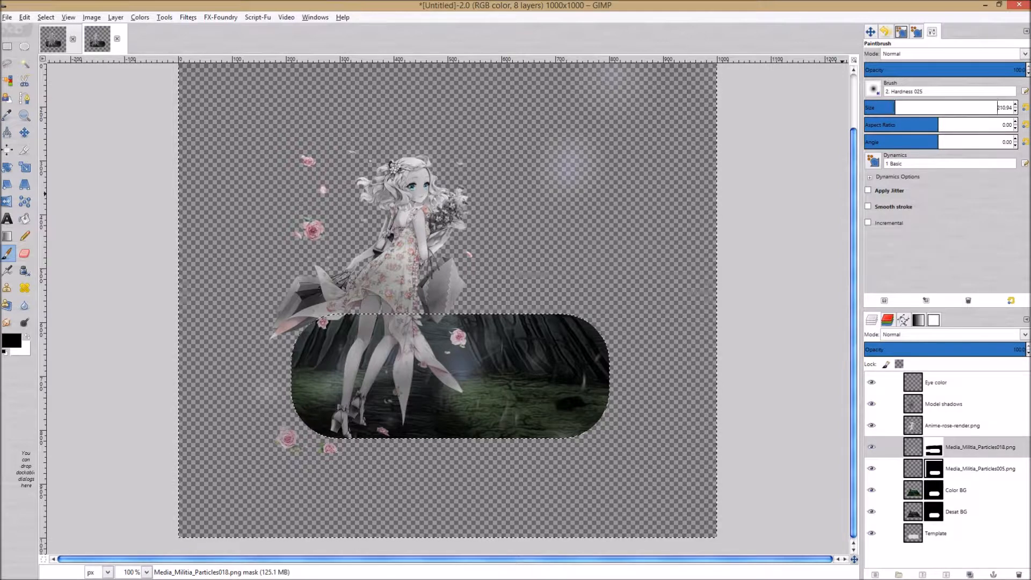
left_click_drag(950, 110, 998, 107)
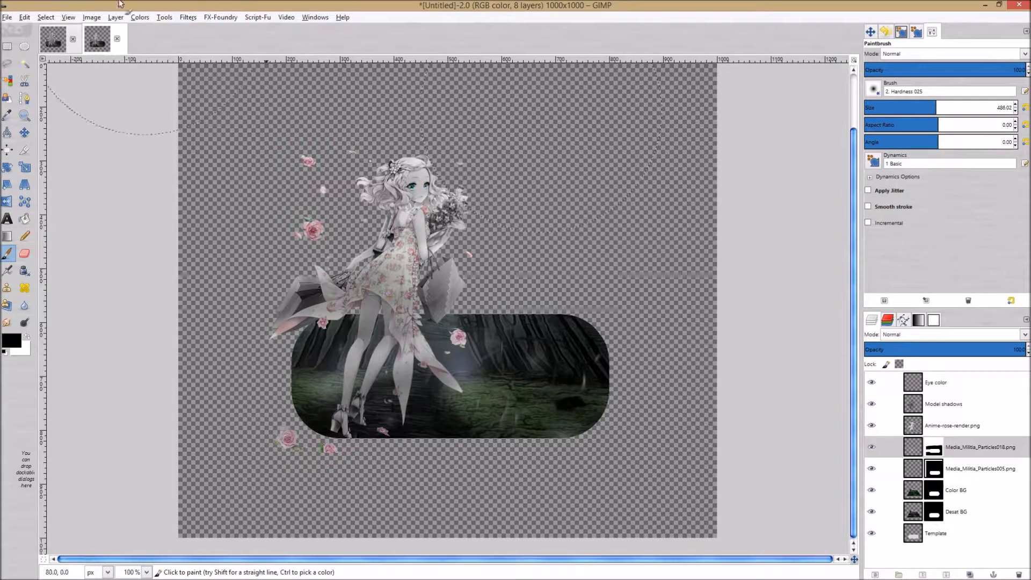
scroll(588, 134, "down", 2)
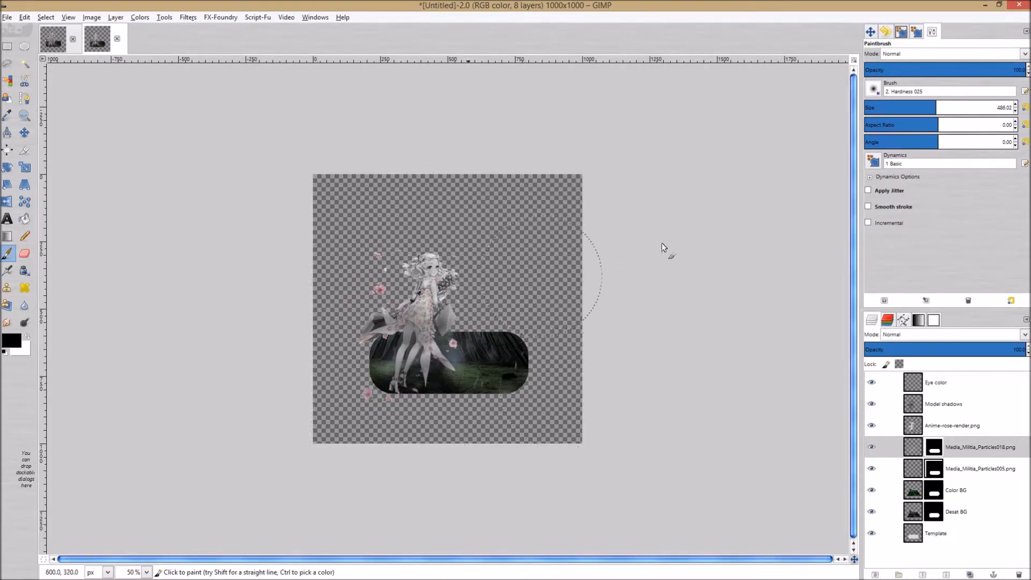
scroll(494, 220, "up", 2)
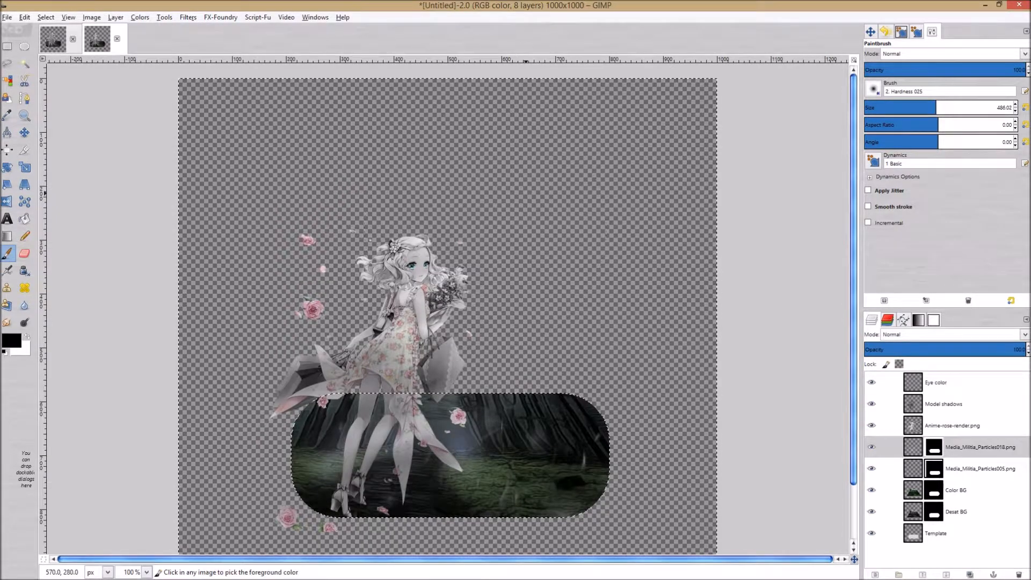
- Clear the selection and reduce the Paintbrush size to about 251, with the Media_Militia_Particles018.png layer active
key("ctrl+shift+a")
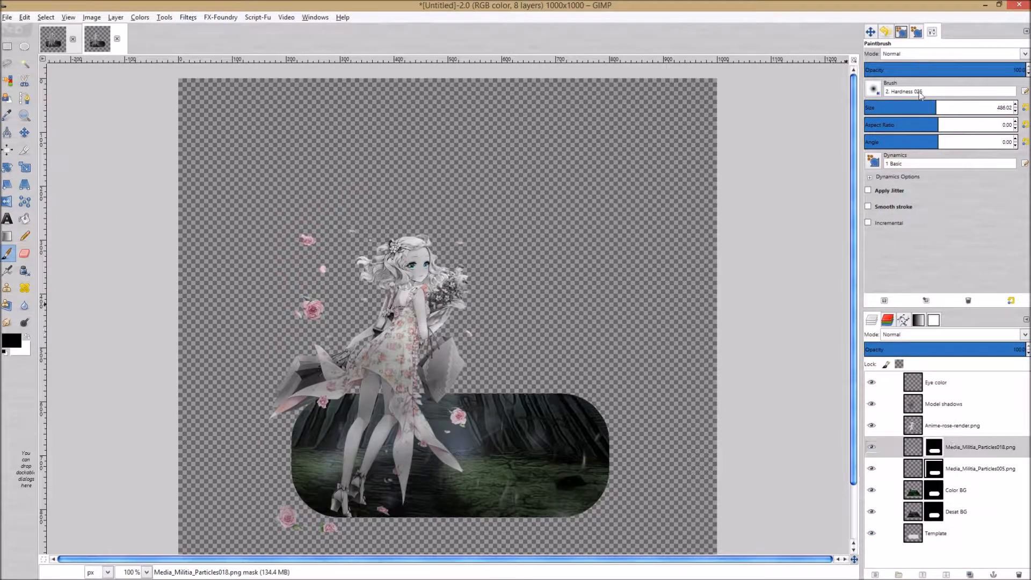
left_click_drag(904, 108, 905, 108)
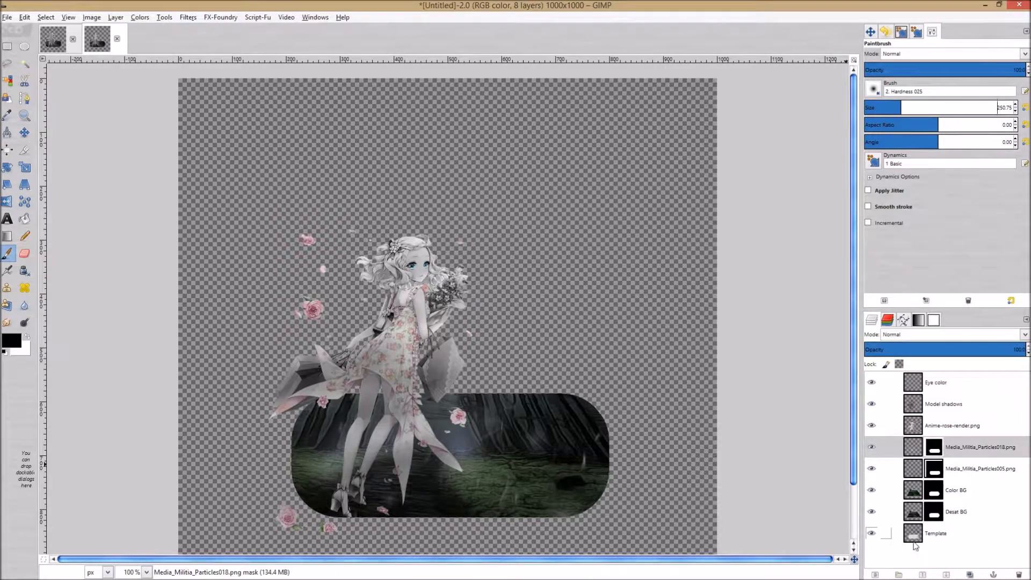
left_click(1011, 452)
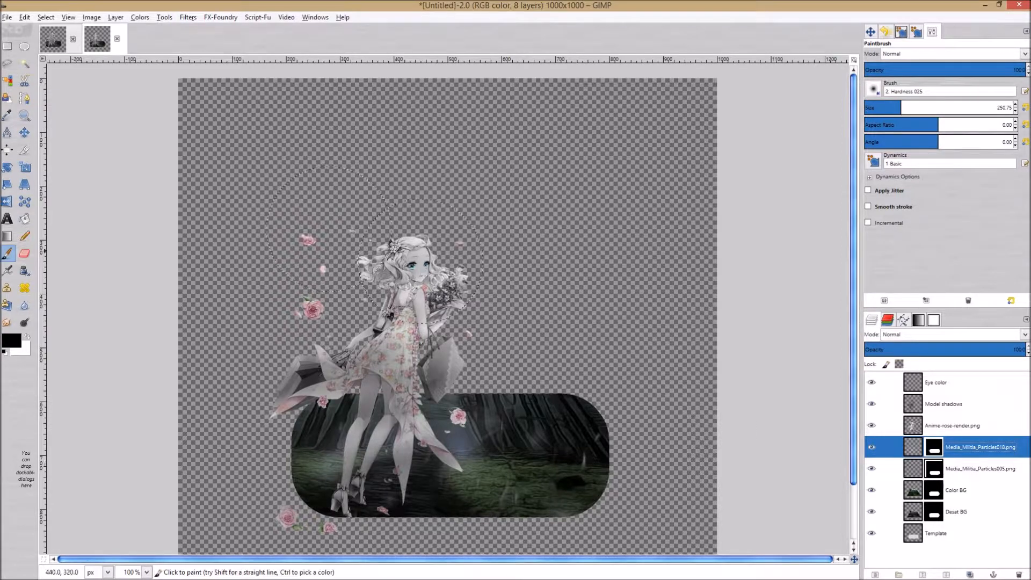
- Add the cracks image from the Anime_0Sig_02 folder as a layer and move it onto the forest ground behind the model's legs
left_click(75, 10)
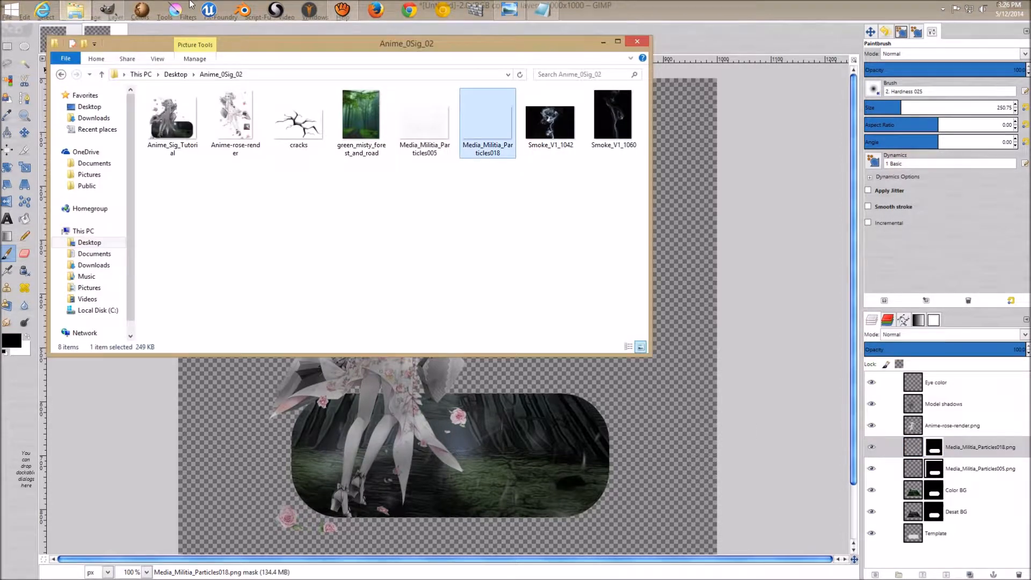
left_click(290, 128)
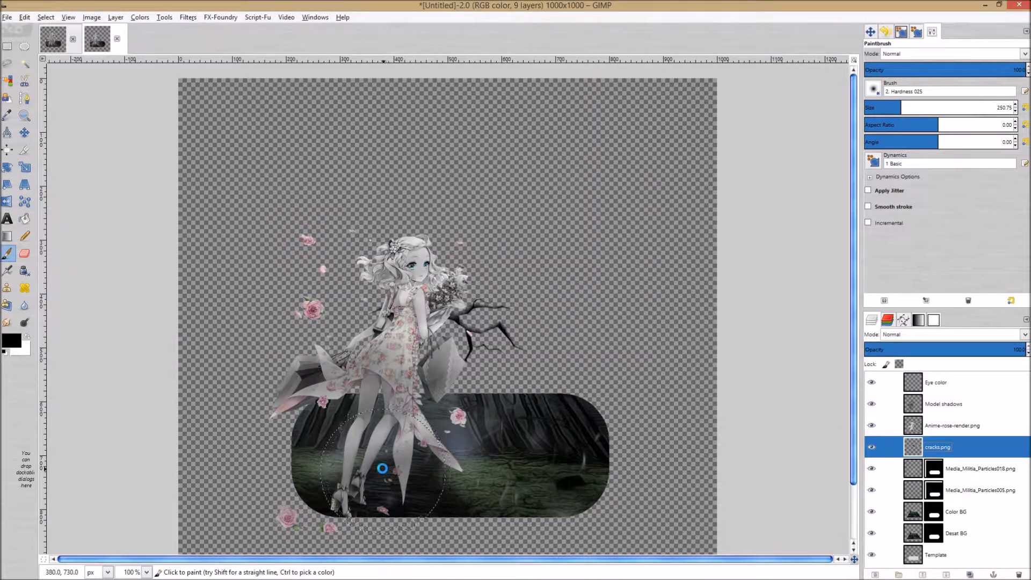
key("m")
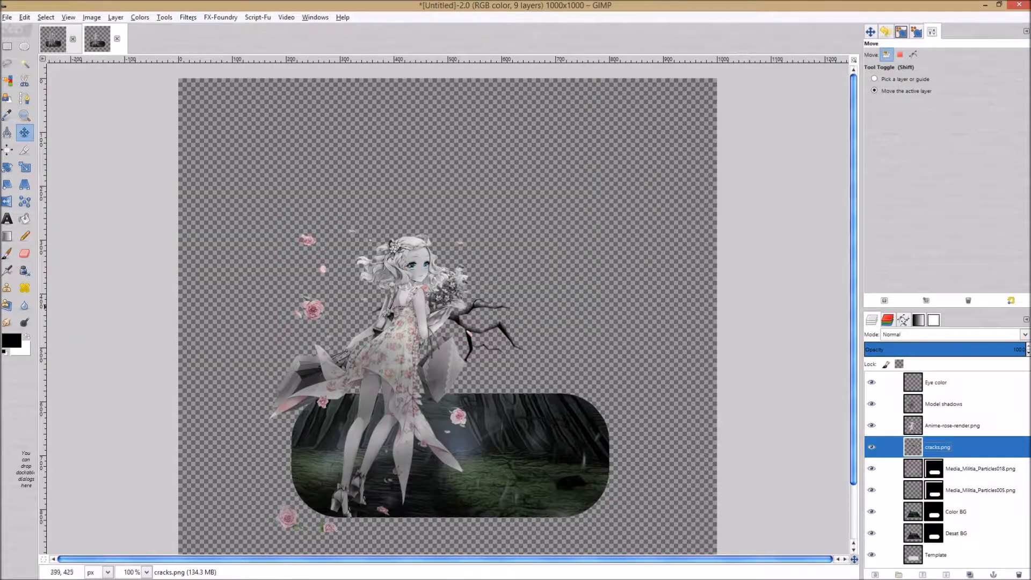
left_click_drag(495, 325, 468, 466)
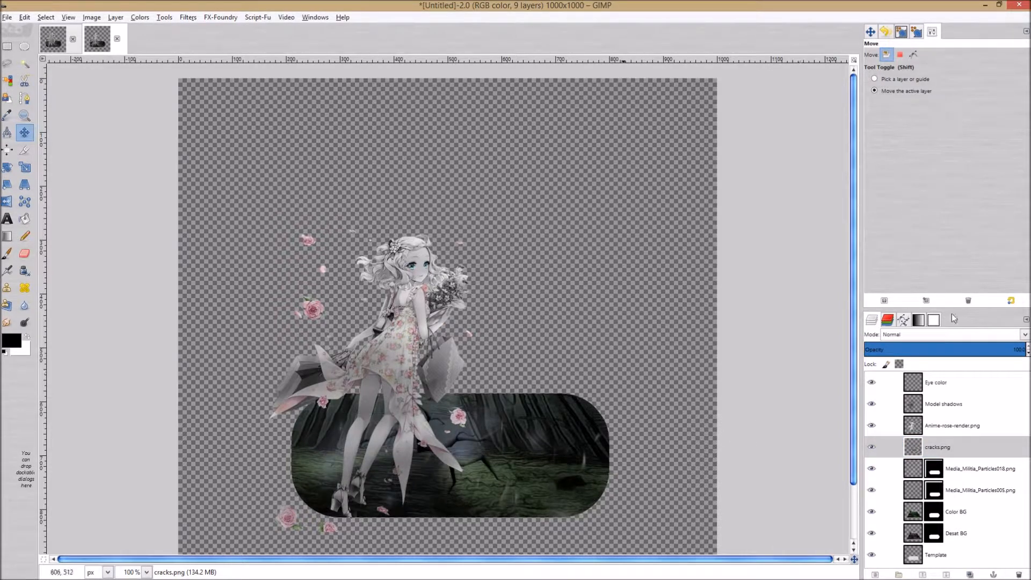
left_click_drag(468, 499, 582, 289)
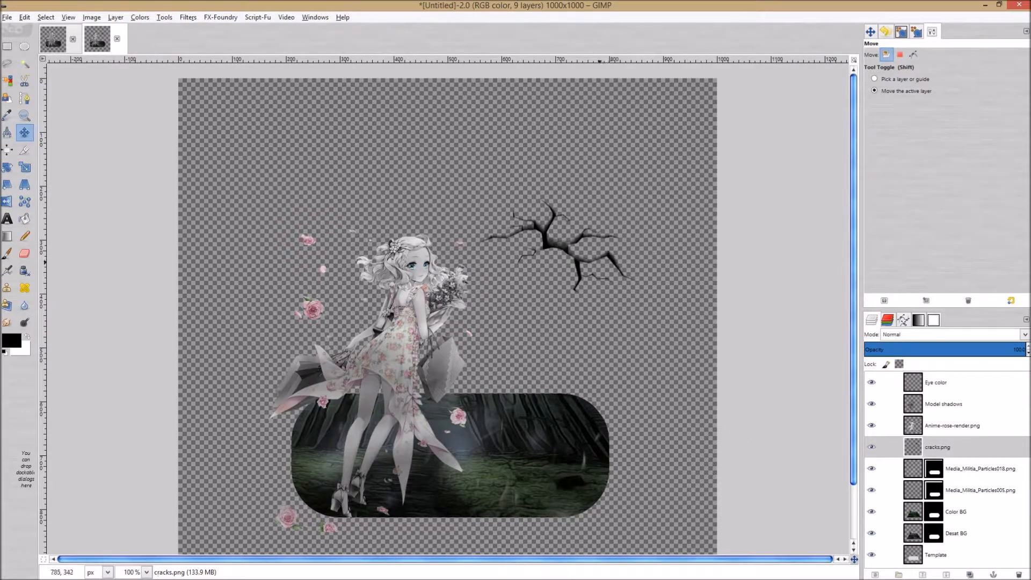
left_click_drag(498, 464, 557, 463)
left_click_drag(620, 237, 455, 476)
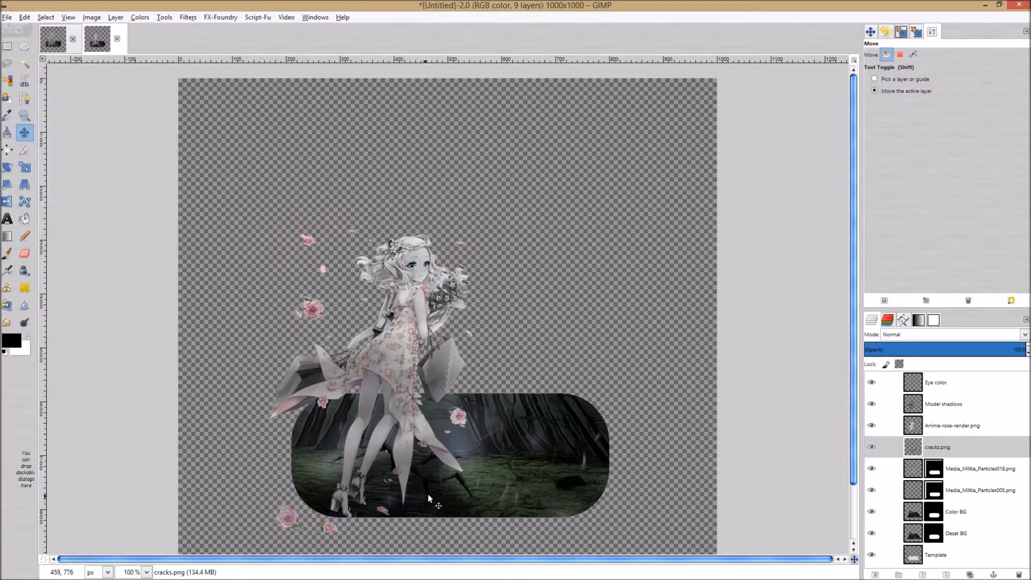
- Rotate the cracks.png layer by about 114.66 degrees so the cracks spread across the ground around the model's feet
scroll(430, 499, "down", 5)
scroll(410, 385, "up", 2)
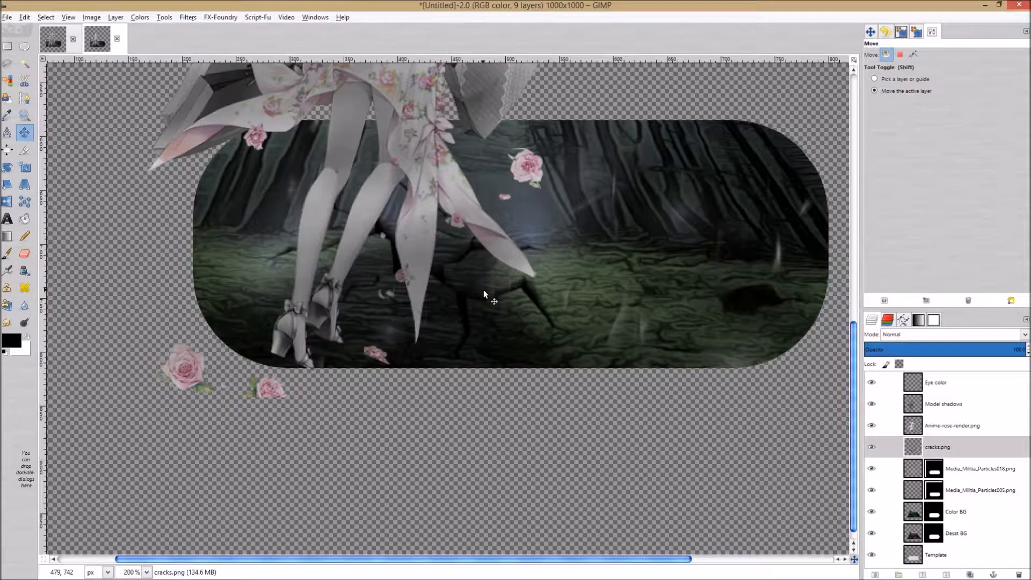
key("shift+r")
left_click(497, 303)
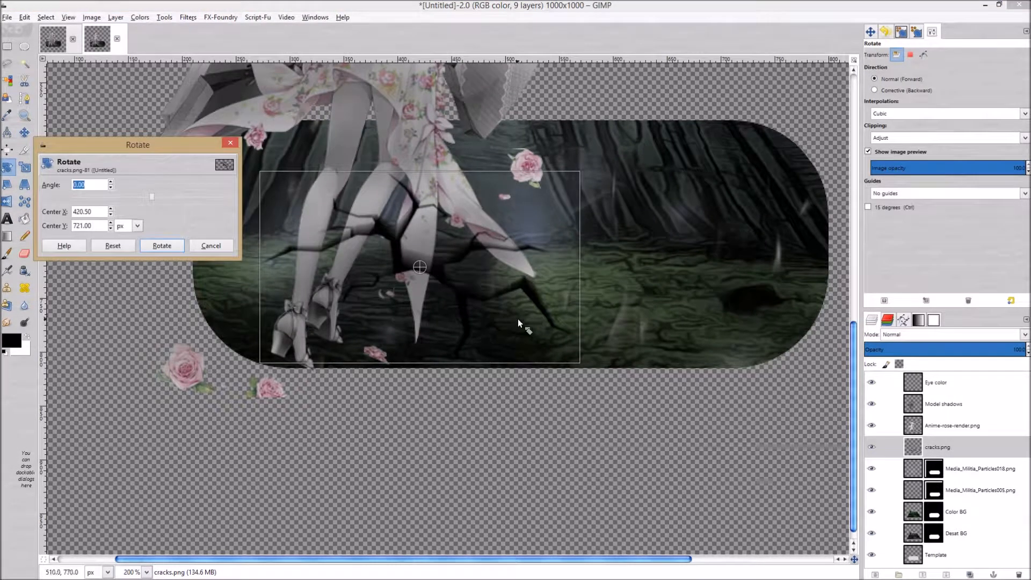
left_click_drag(554, 325, 265, 411)
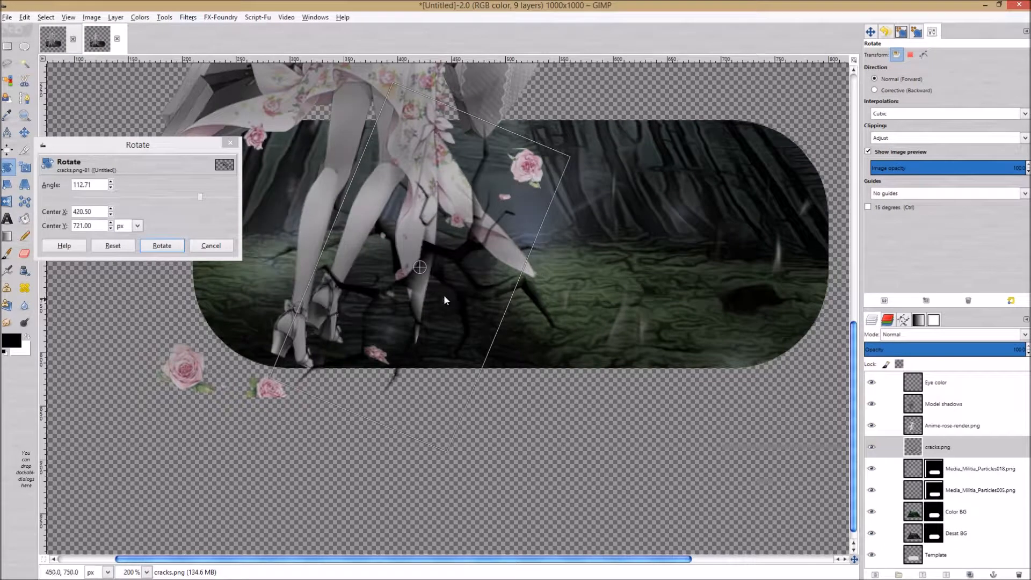
left_click_drag(401, 368, 383, 371)
left_click_drag(384, 379, 295, 356)
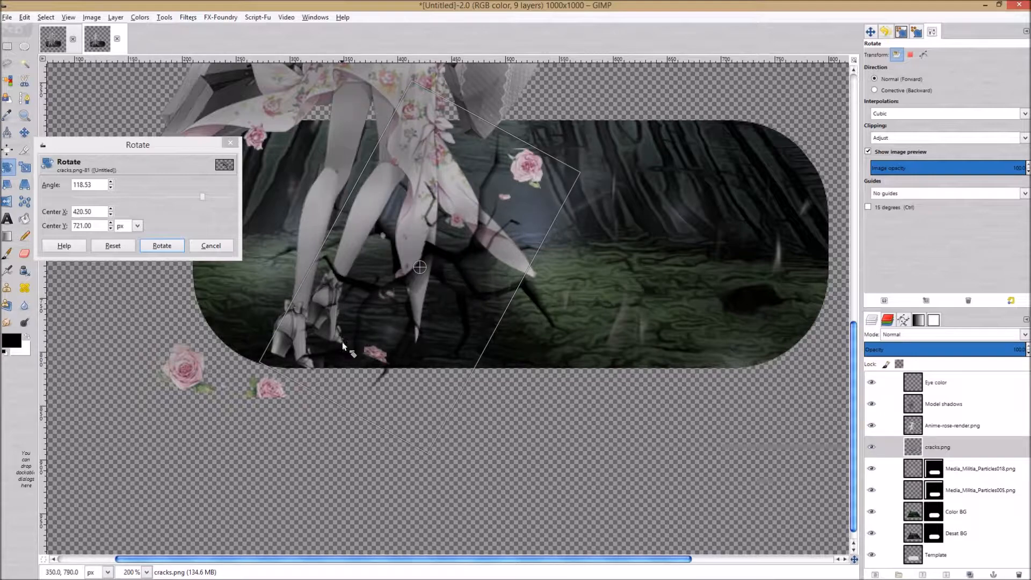
left_click_drag(343, 345, 346, 354)
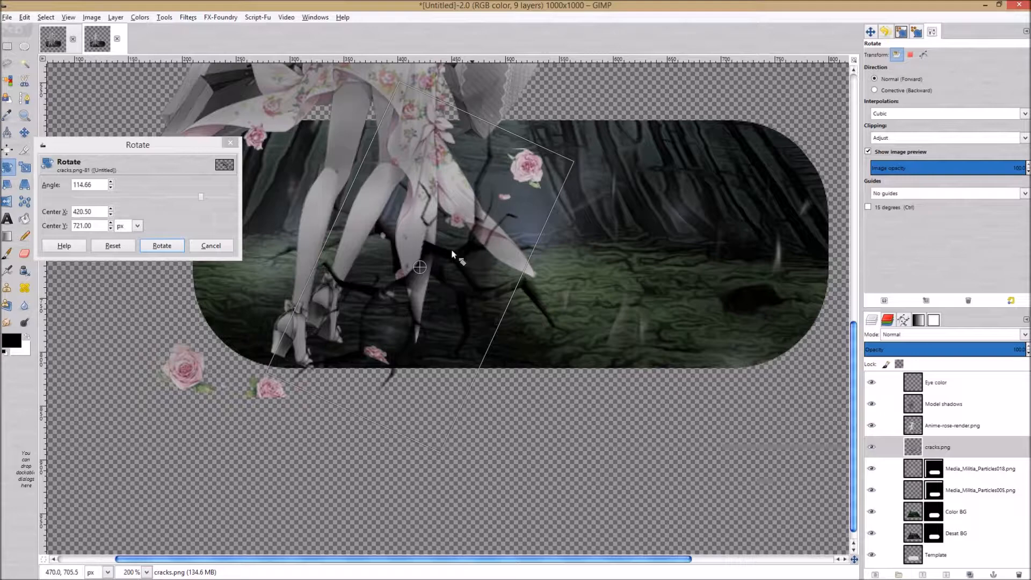
- Apply the 114.66° rotation to the cracks layer and warp it in perspective, narrow at the back and wide at the front of the ground
left_click(161, 246)
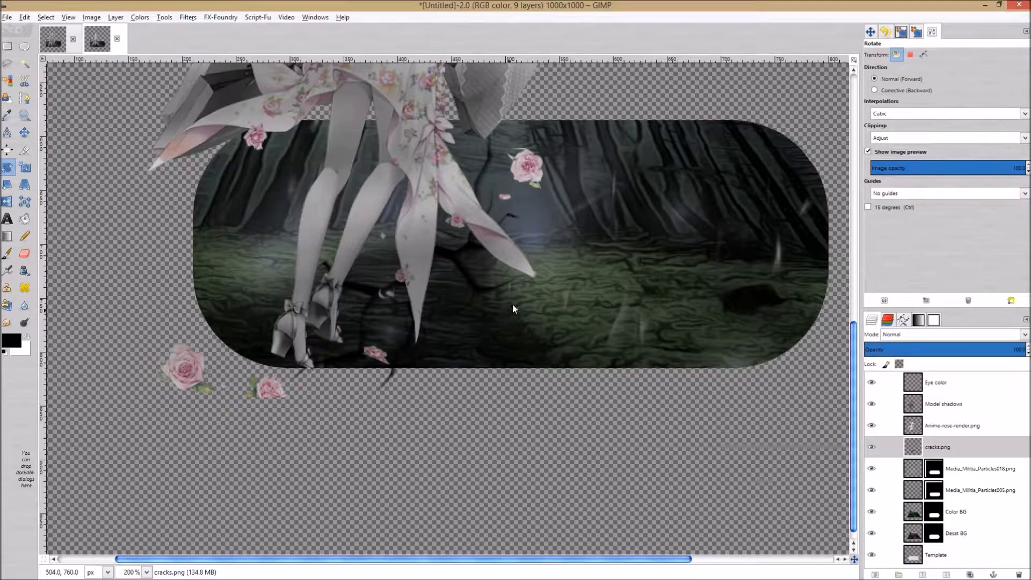
left_click(27, 185)
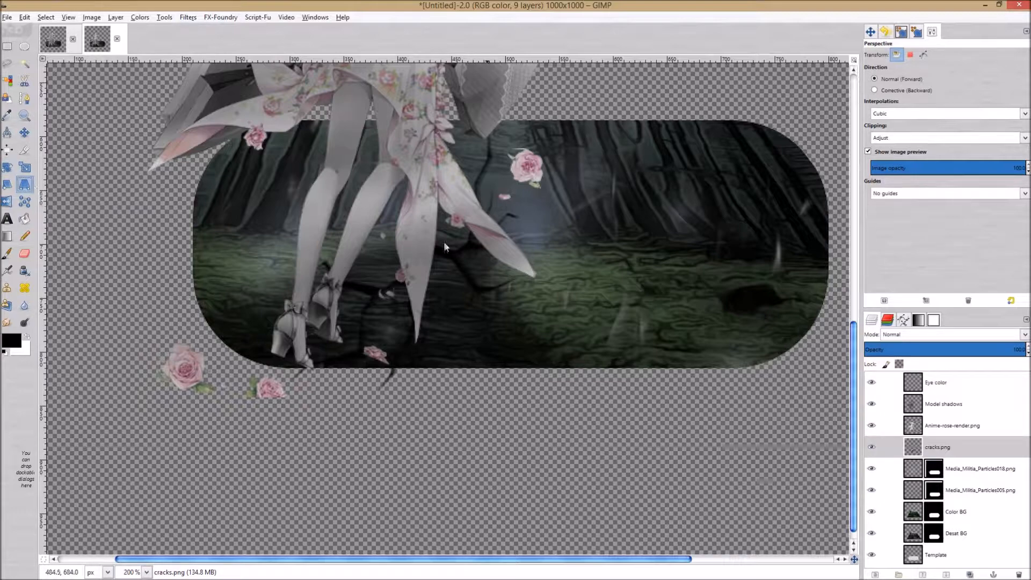
left_click(427, 283)
left_click_drag(266, 82, 320, 204)
left_click_drag(574, 81, 531, 233)
left_click_drag(314, 200, 345, 248)
left_click_drag(532, 232, 515, 253)
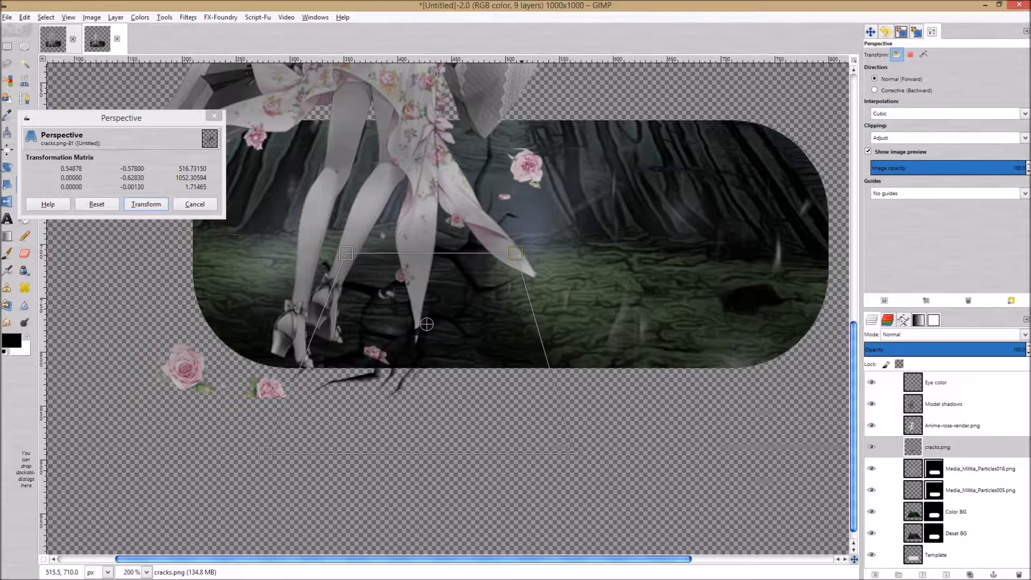
left_click_drag(266, 453, 242, 377)
left_click_drag(576, 454, 628, 376)
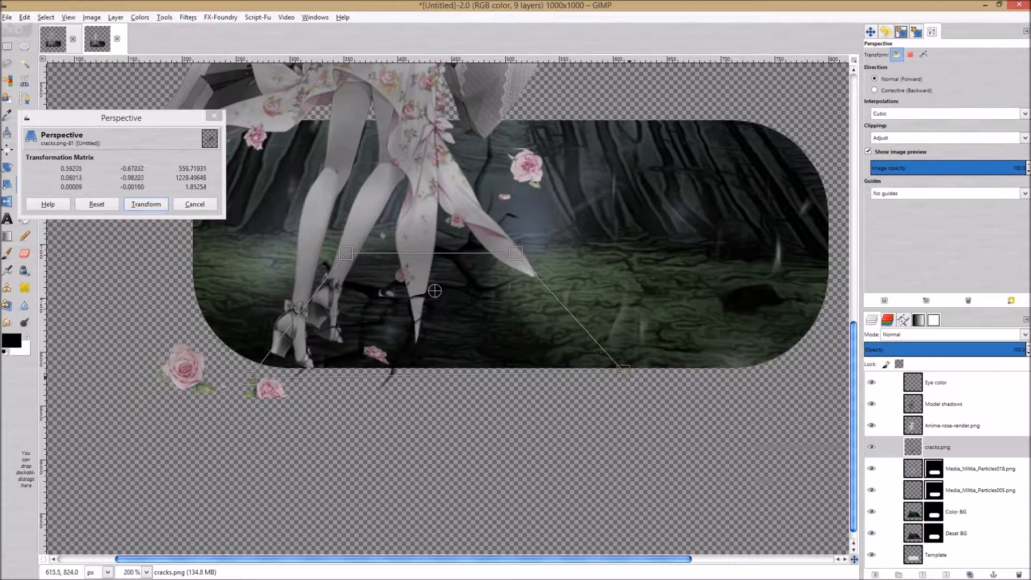
left_click_drag(249, 379, 222, 373)
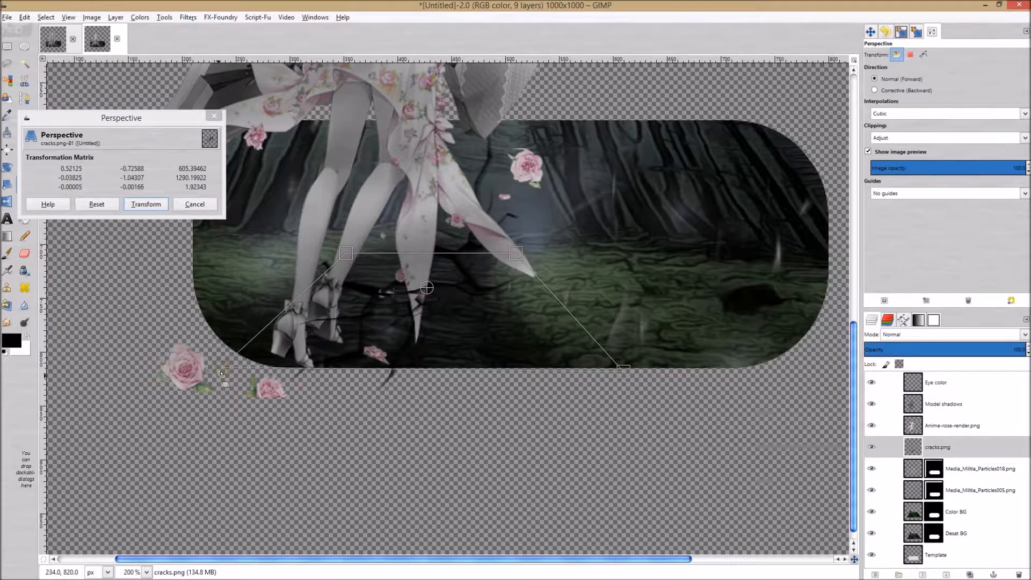
left_click(145, 205)
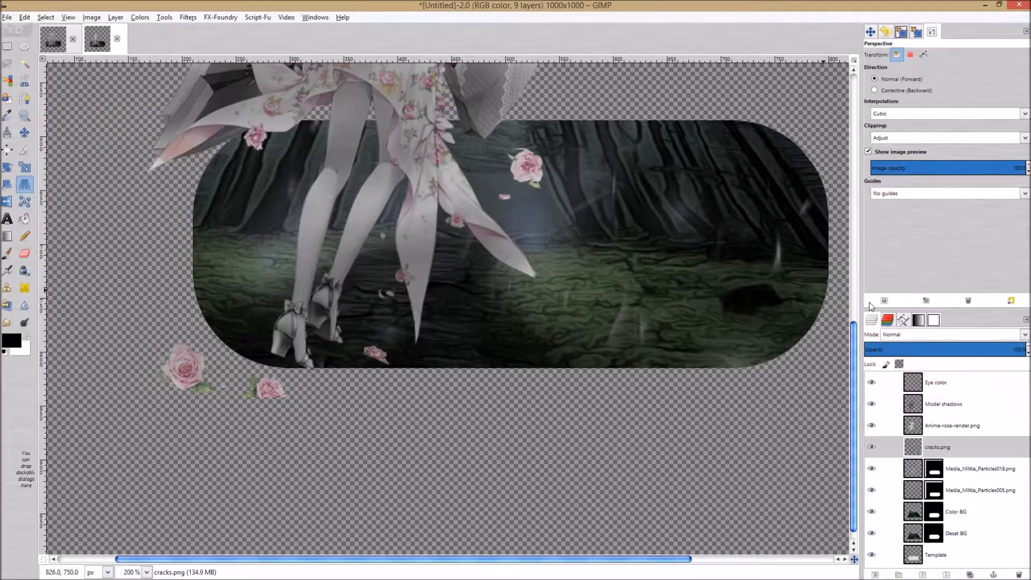
- Move the cracks layer closer to the model's feet and add a white, full-opacity layer mask to it
key("m")
left_click_drag(436, 295, 395, 328)
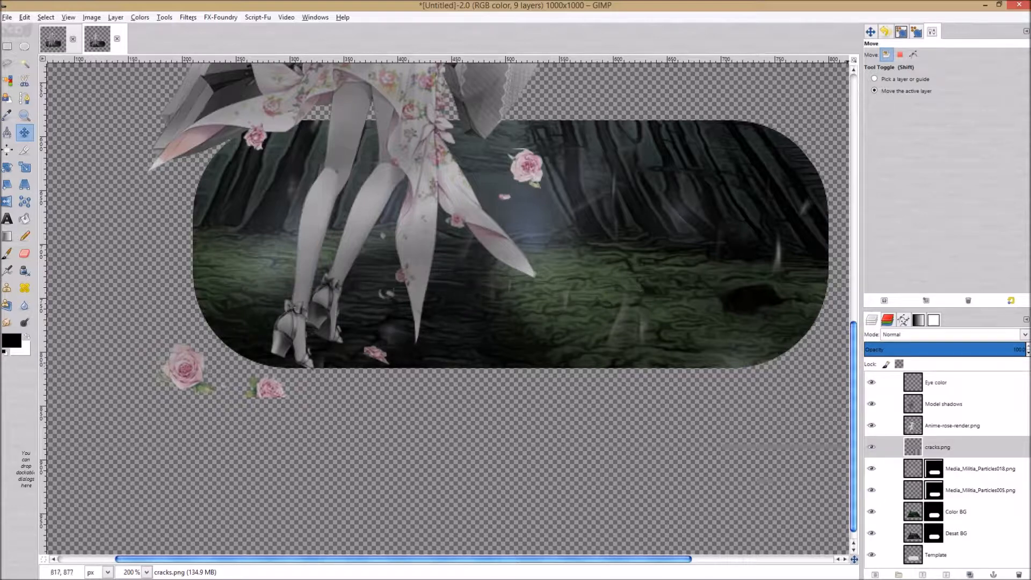
right_click(967, 447)
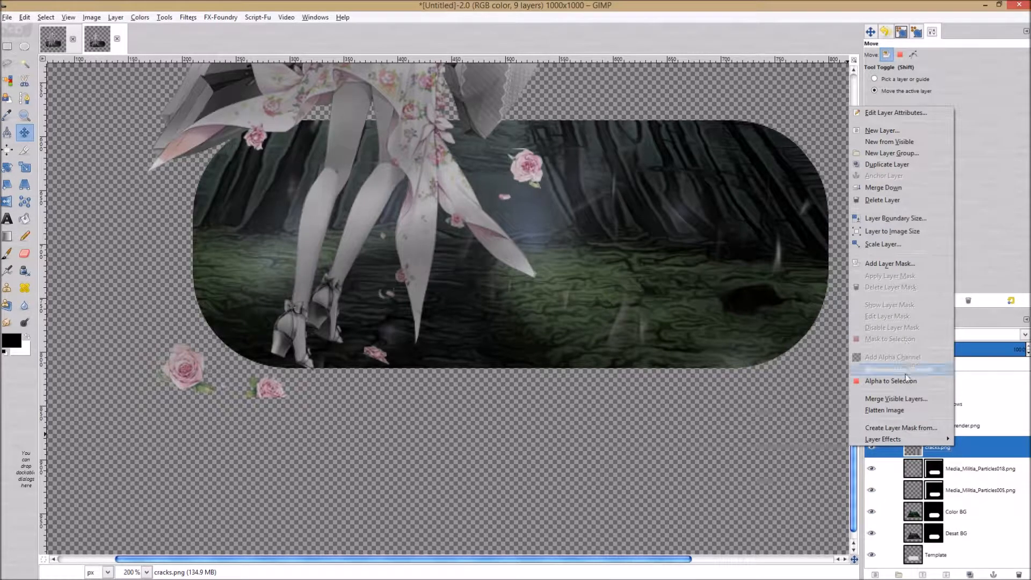
left_click(901, 264)
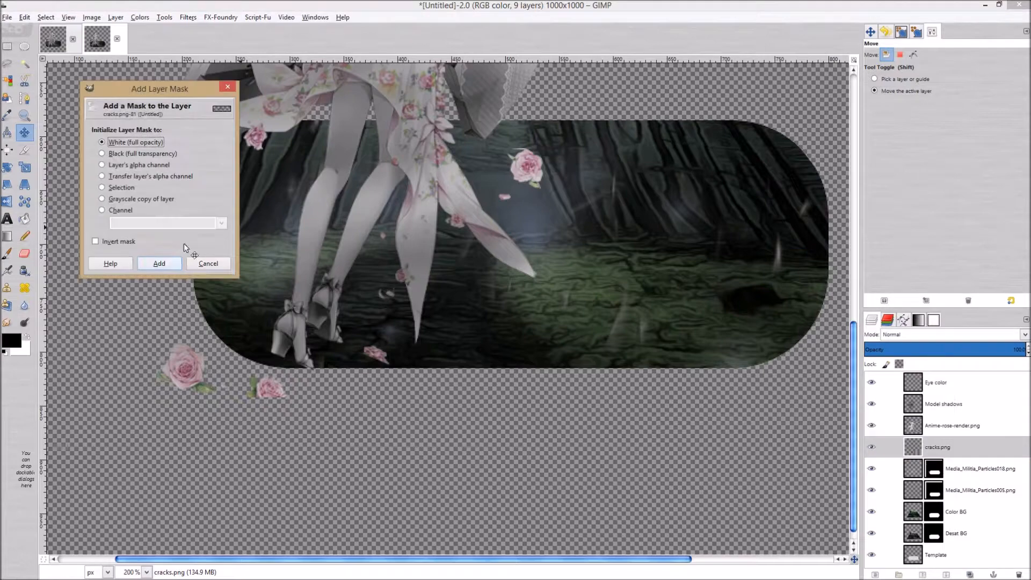
left_click(159, 264)
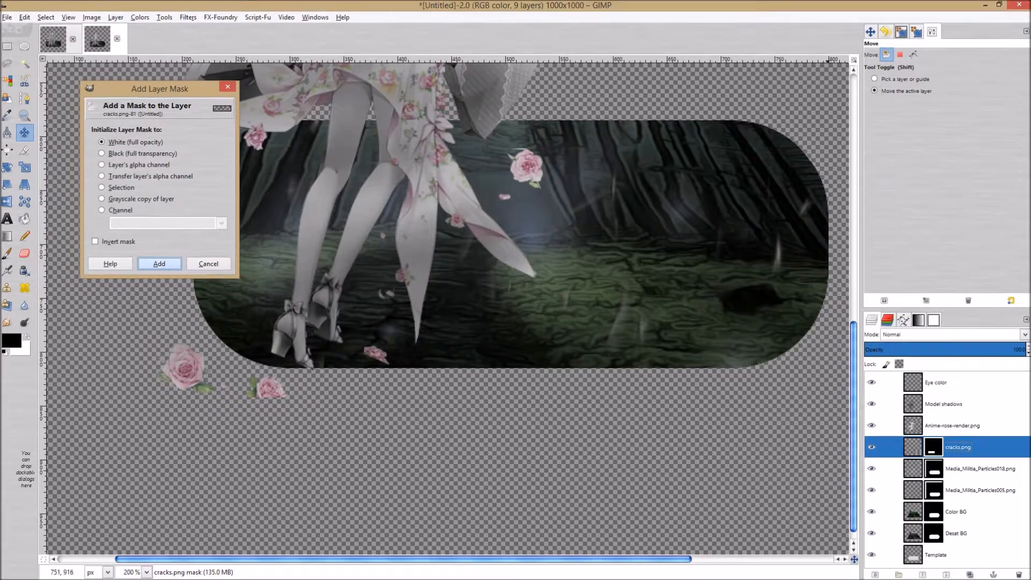
- Load the Template layer's shape as a selection, paint black on the cracks mask below the banner's edge, and clear the selection
right_click(954, 552)
left_click(897, 487)
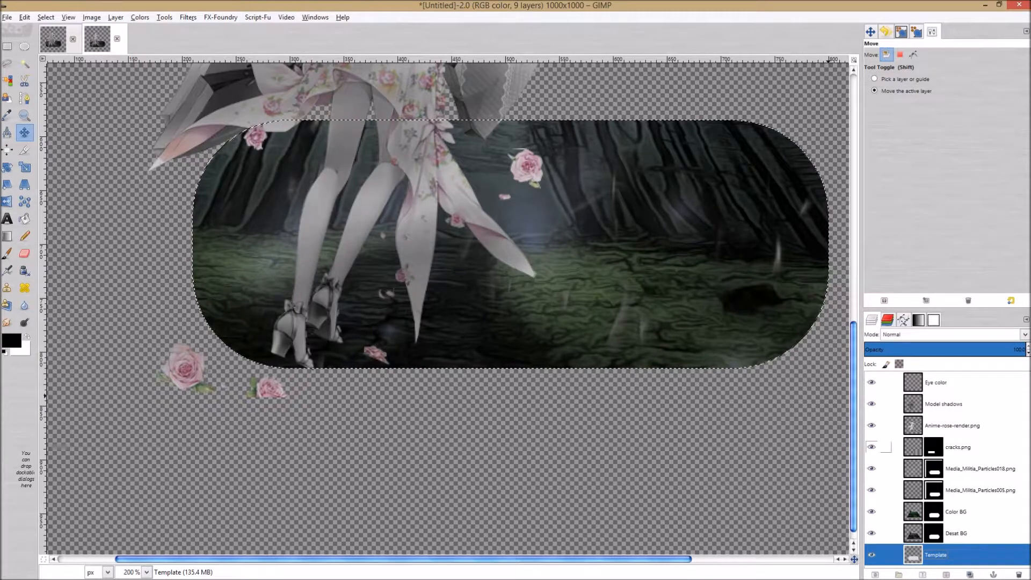
left_click(934, 447)
left_click(7, 254)
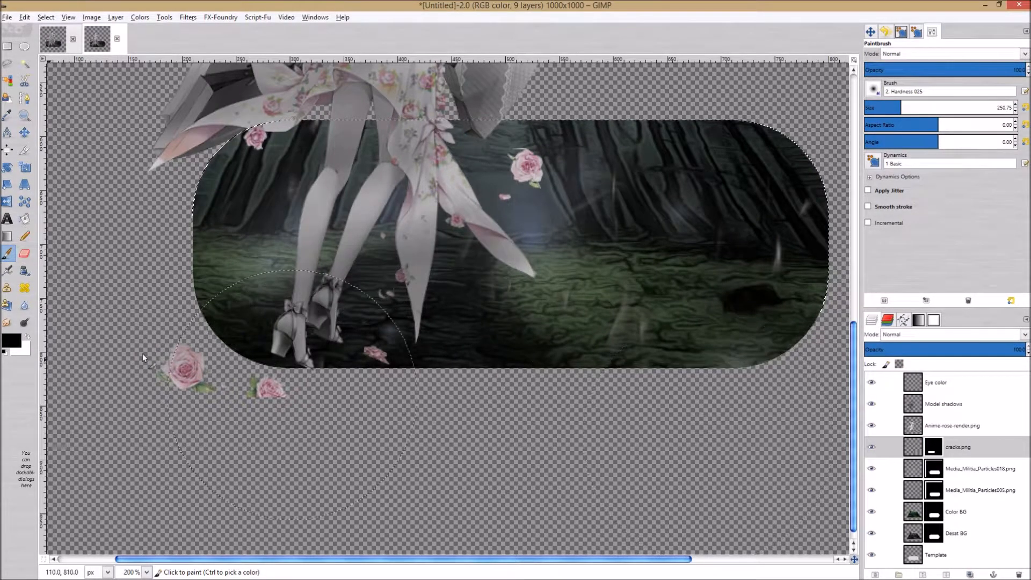
left_click(271, 419)
key("ctrl+shift+a")
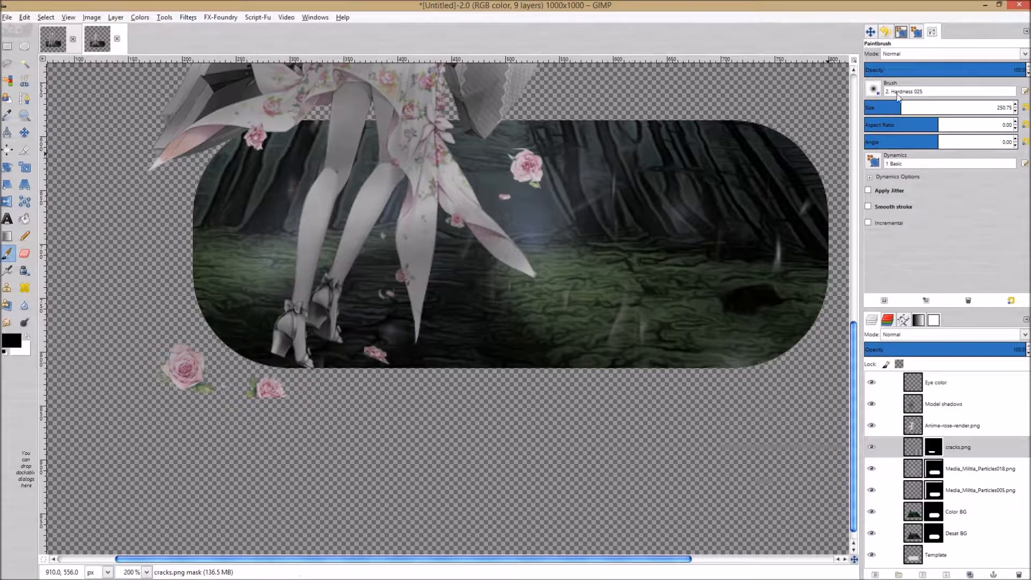
- Reduce the paintbrush size to 26.34 and create a transparent layer named "Crack Highhlights" above the cracks layer
left_click_drag(894, 108, 867, 107)
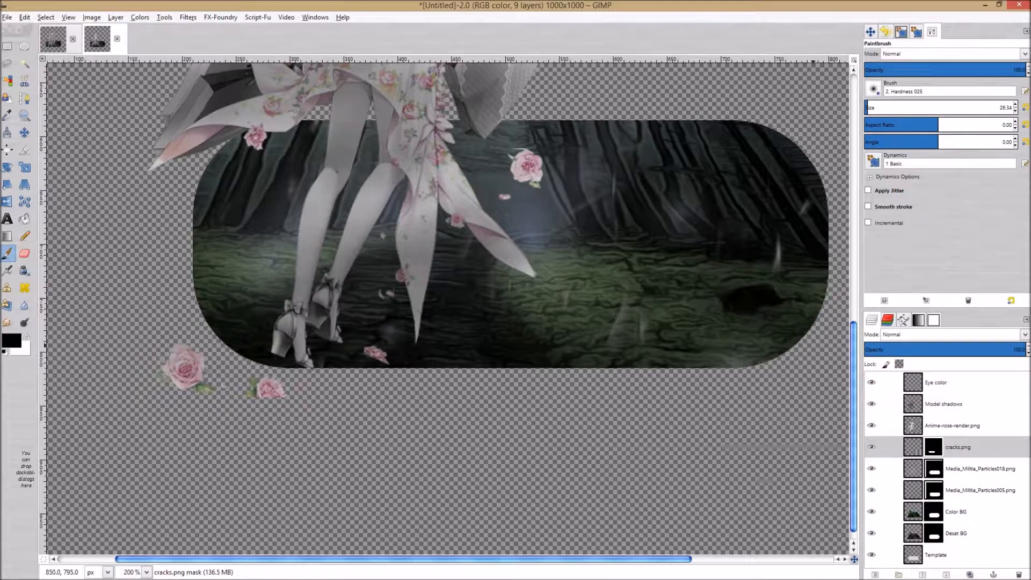
left_click(874, 575)
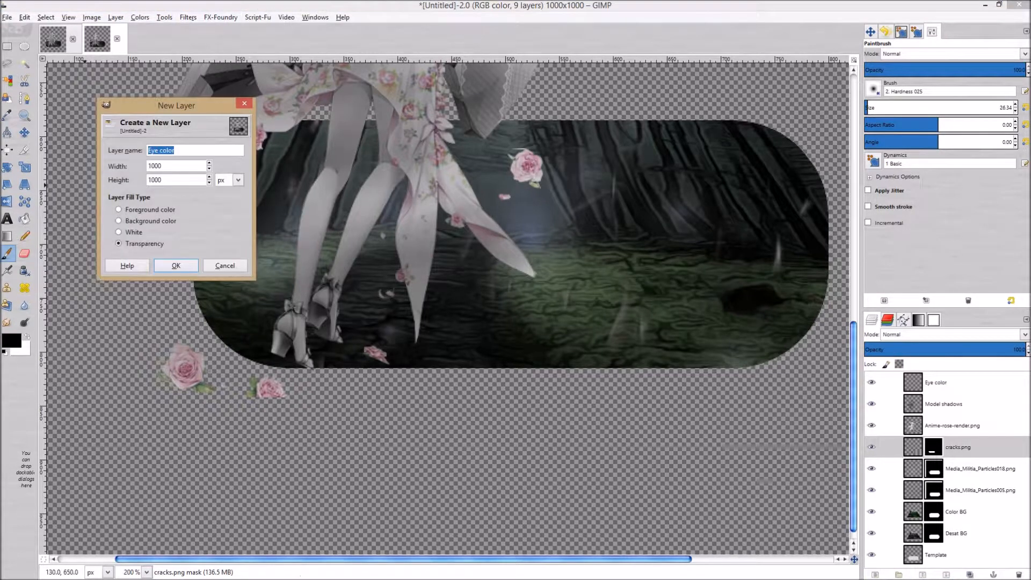
type("C")
type("rack Highlights")
key("Return")
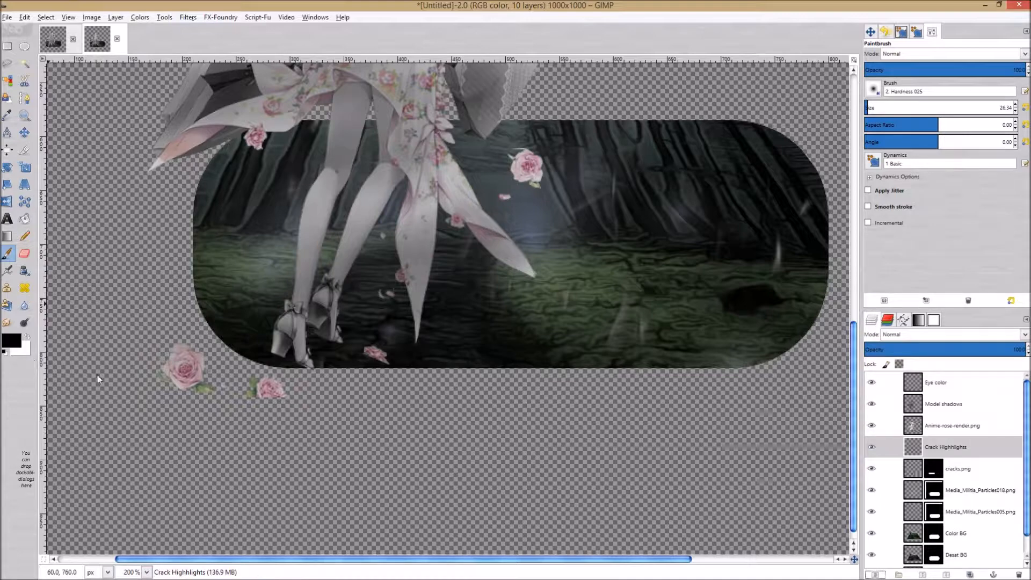
- Swap the painting colors so white is the foreground, with the crack highlights layer active
key("x")
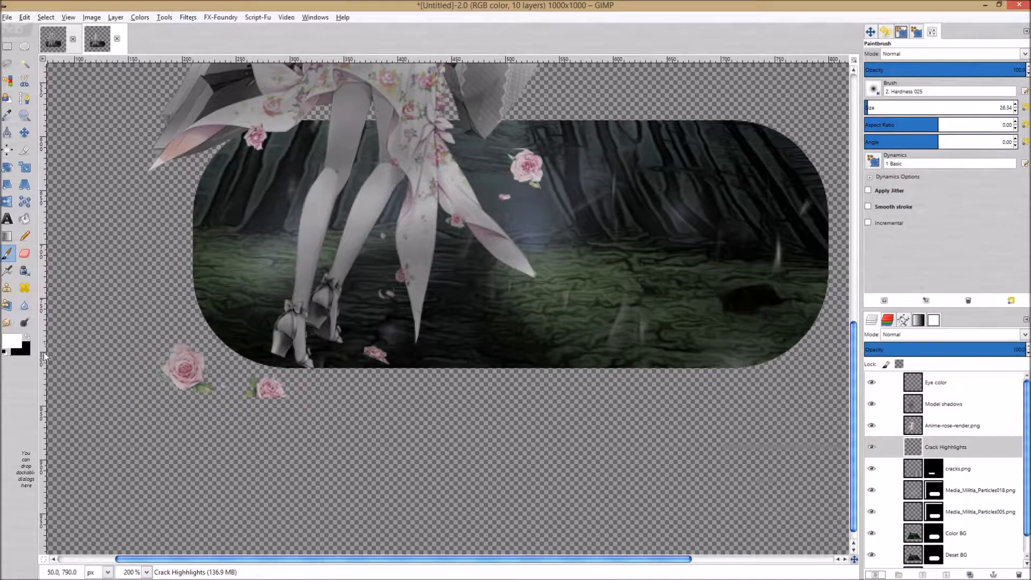
key("x")
key("x")
key("x")
key("x")
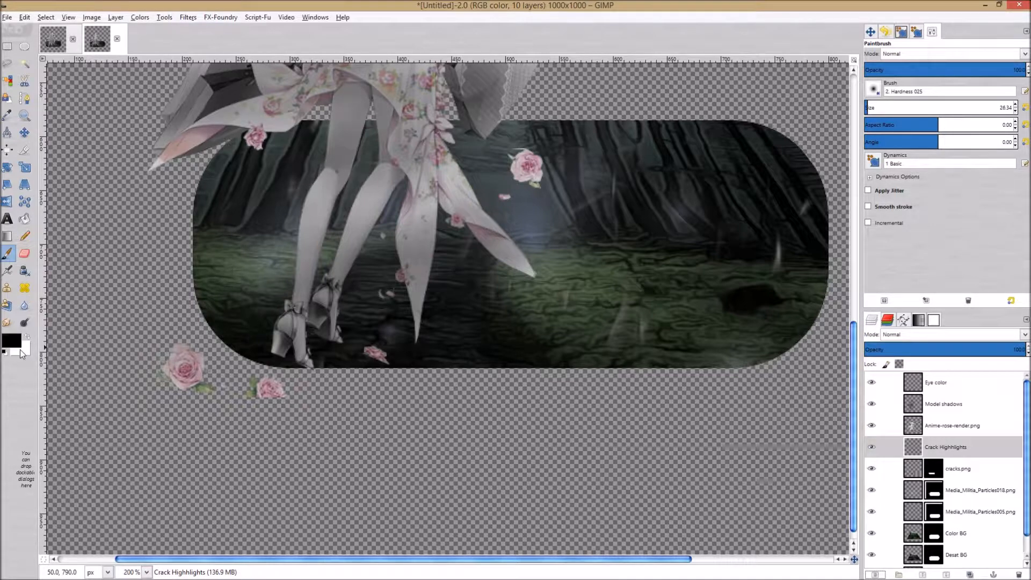
key("x")
key("x")
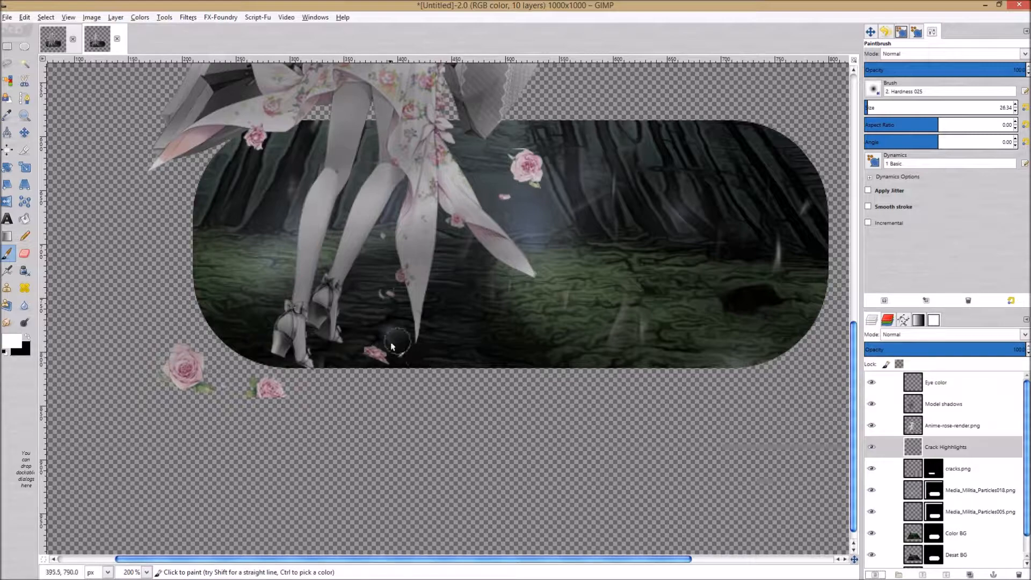
left_click(1009, 451)
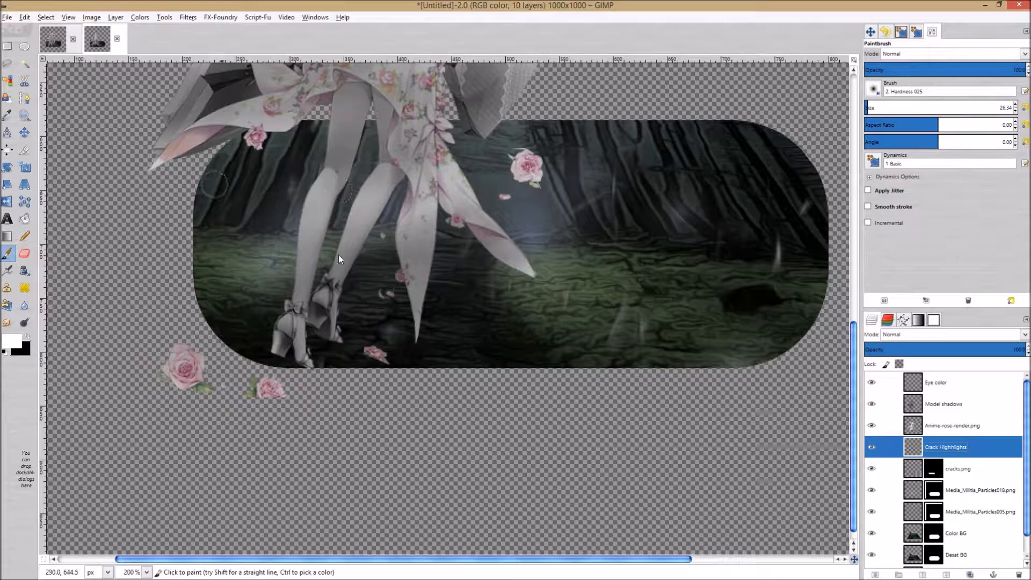
- Shrink the paintbrush to size 1.34 for fine highlight lines on the cracks
scroll(409, 320, "up", 3)
scroll(409, 321, "down", 4)
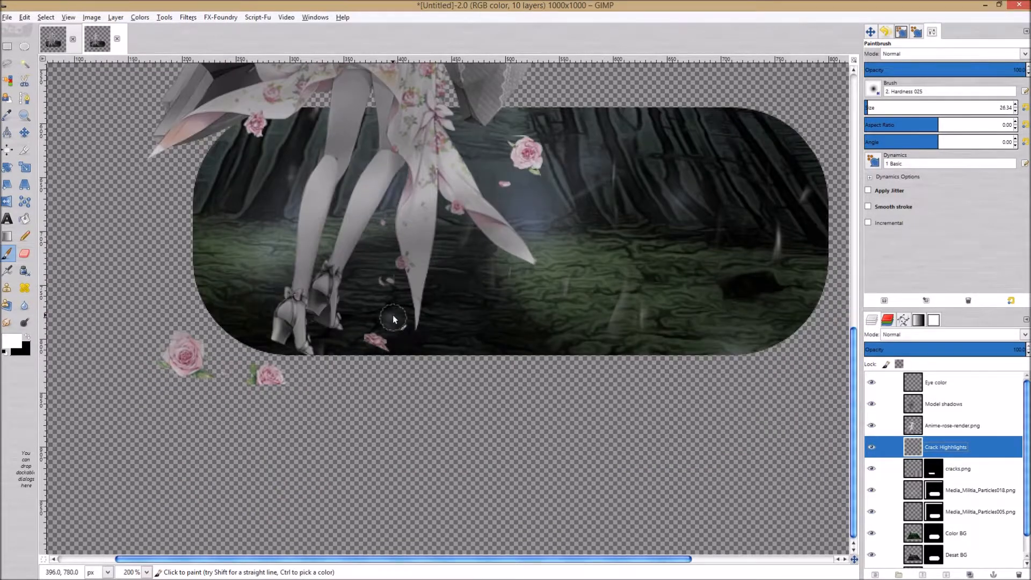
scroll(393, 315, "up", 4)
key("bracketleft")
key("bracketleft")
key("bracketleft")
key("bracketleft")
key("bracketleft")
key("bracketleft")
key("bracketleft")
key("bracketleft")
key("bracketleft")
key("bracketleft")
key("bracketleft")
key("bracketleft")
key("bracketleft")
key("bracketleft")
key("bracketleft")
key("bracketleft")
key("bracketleft")
key("bracketleft")
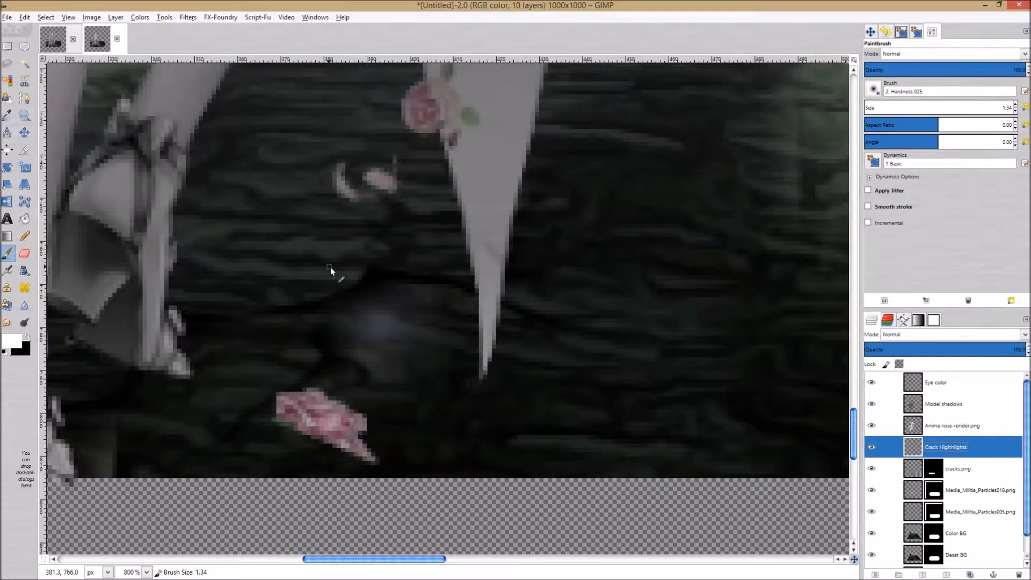
- Paint thin white highlights along the crack edges below the small petals and around the pointed dress tip
scroll(386, 263, "down", 3)
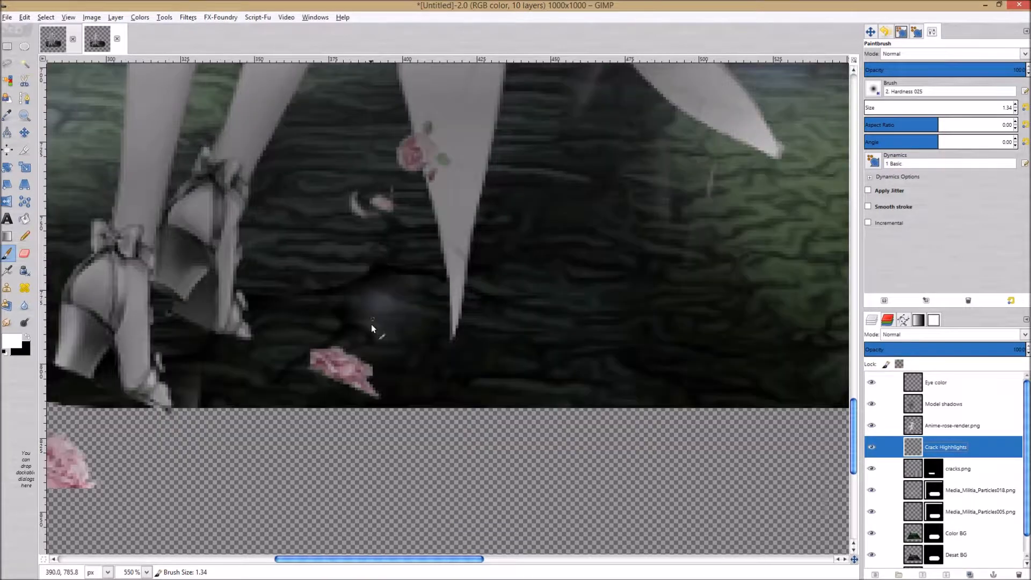
scroll(439, 307, "down", 1)
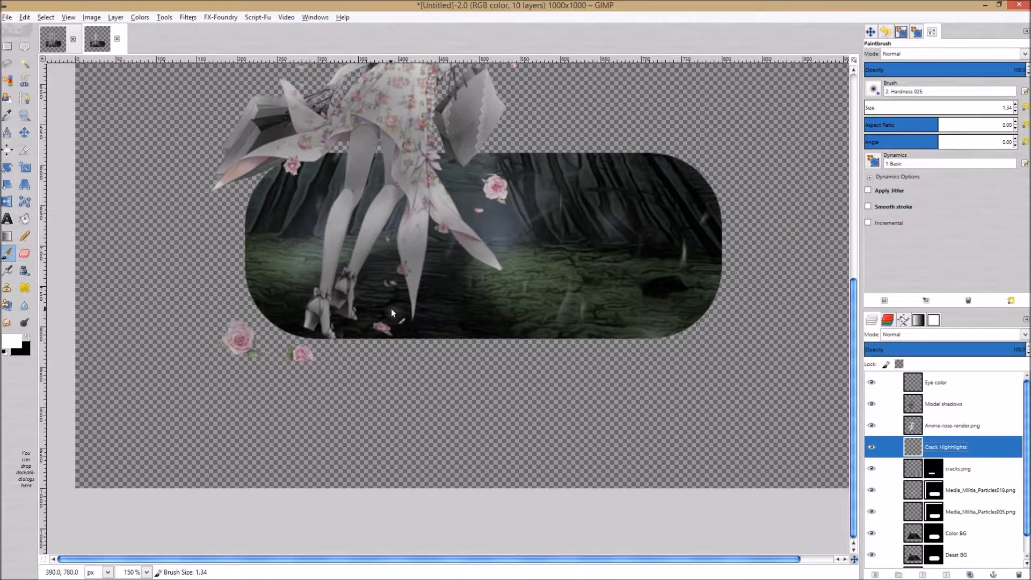
scroll(392, 307, "up", 2)
scroll(392, 282, "up", 2)
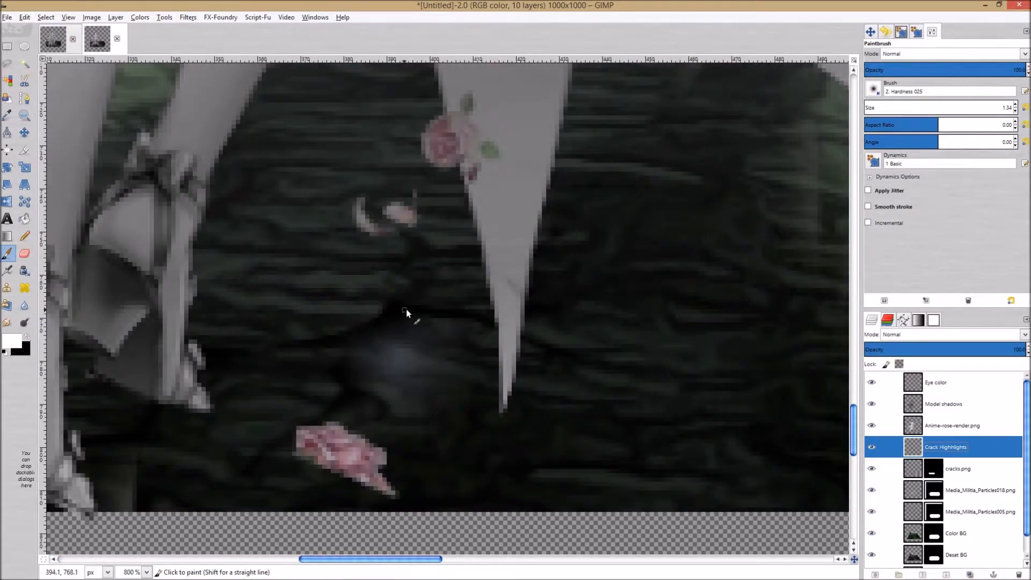
scroll(406, 311, "up", 1)
mouse_move(382, 309)
left_mouse_down()
mouse_move(424, 270)
mouse_move(407, 239)
mouse_move(422, 228)
mouse_move(402, 206)
left_mouse_up()
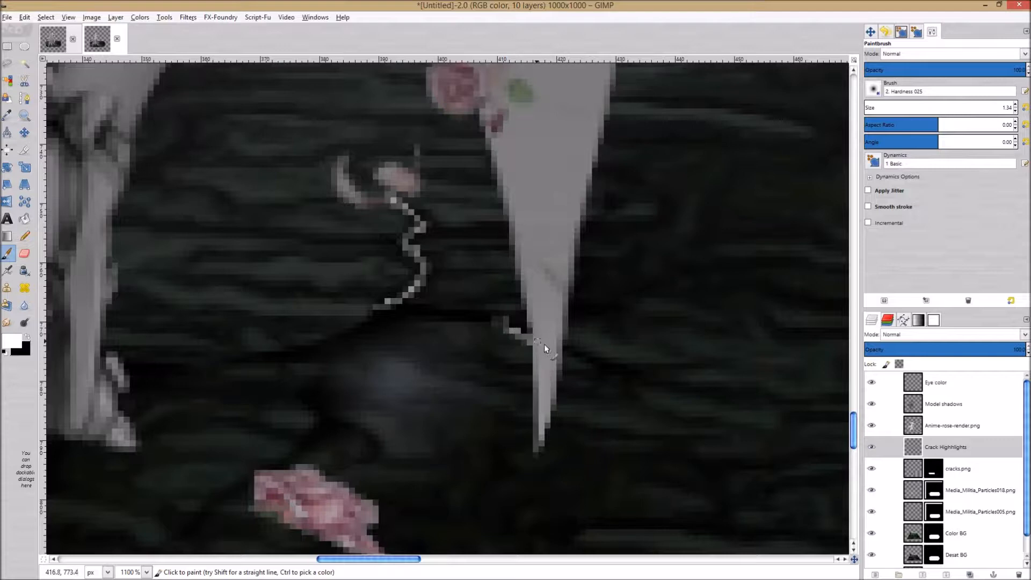
left_click_drag(578, 364, 632, 382)
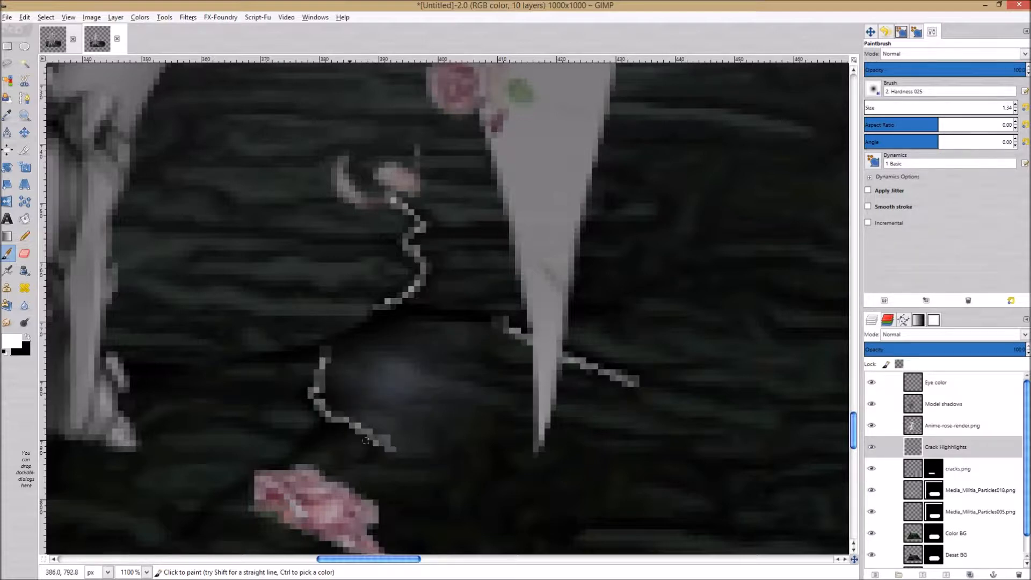
- Paint white highlights along the crack edges beside the model's shoe and next to the fallen pink petal
mouse_move(362, 545)
left_mouse_down()
mouse_move(376, 446)
mouse_move(464, 358)
mouse_move(496, 467)
mouse_move(592, 459)
left_mouse_up()
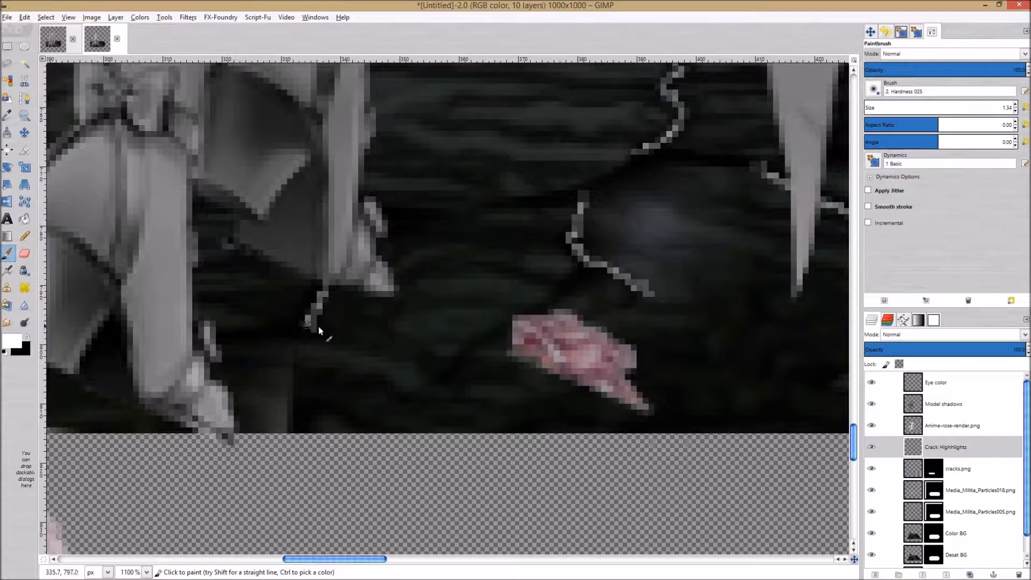
scroll(415, 317, "down", 3)
scroll(416, 316, "down", 6, "ctrl")
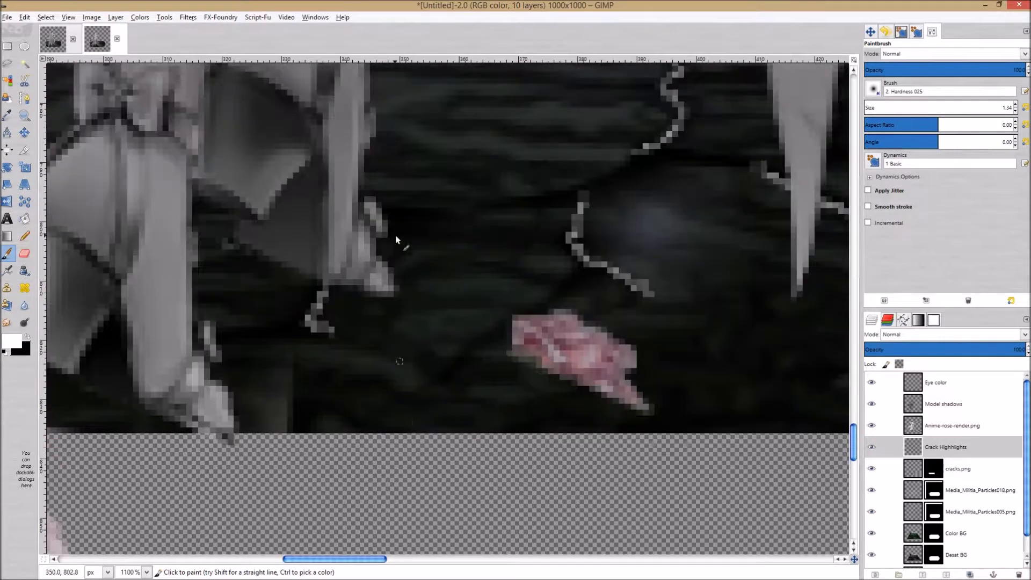
scroll(439, 268, "down", 1, "ctrl")
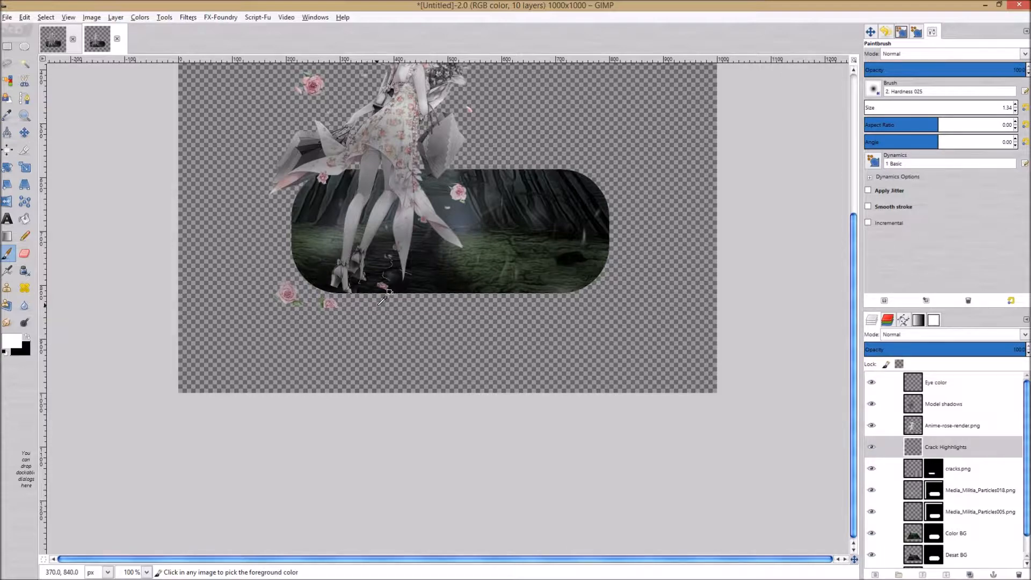
scroll(383, 299, "up", 3, "ctrl")
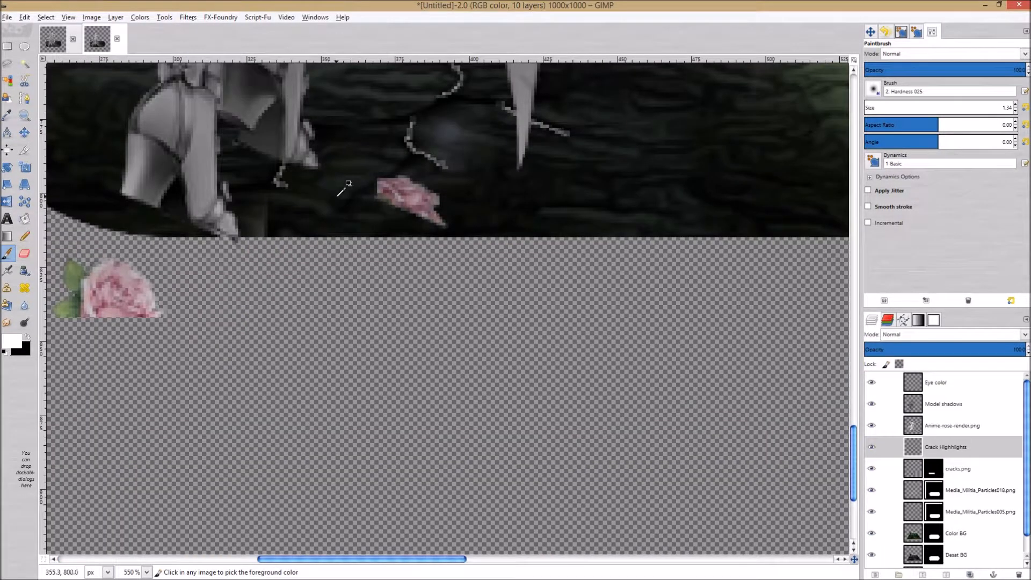
scroll(349, 191, "up", 3, "ctrl")
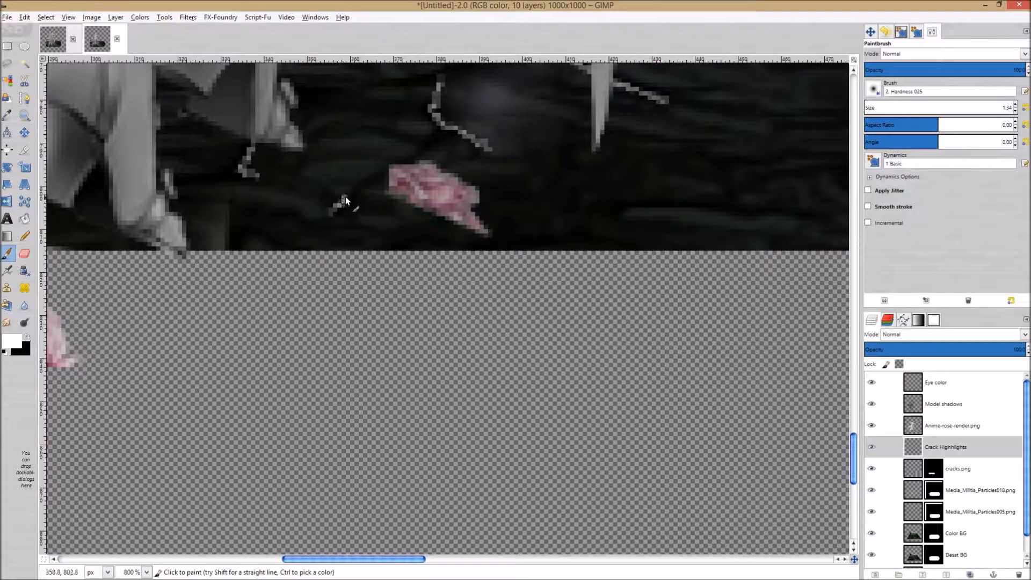
left_click_drag(368, 175, 391, 161)
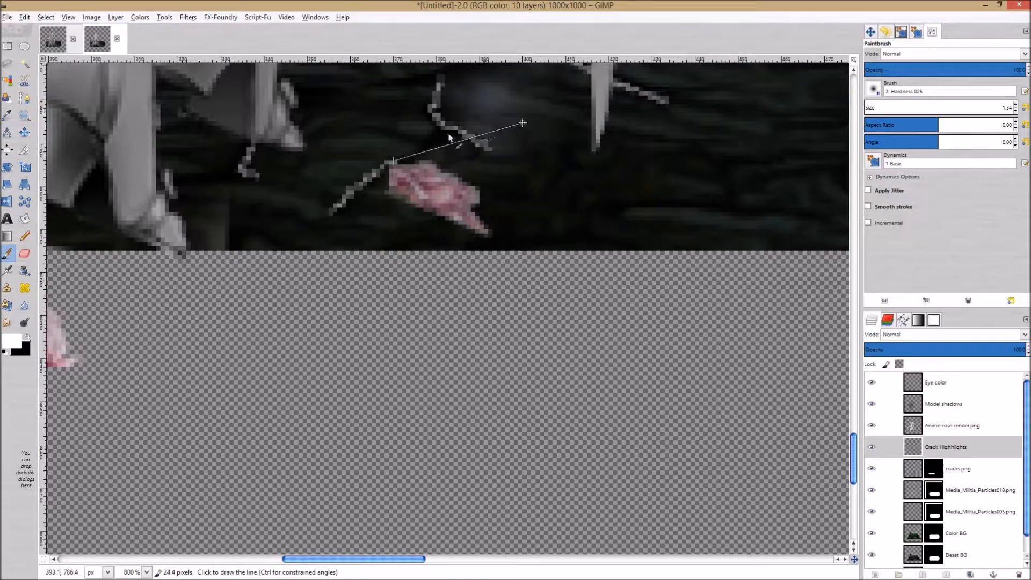
- Add white highlights to the crack branch running toward the shoes and the crack edge beside the dress tip
mouse_move(626, 125)
left_mouse_down()
mouse_move(528, 255)
mouse_move(533, 311)
left_mouse_up()
left_click_drag(420, 234, 475, 255)
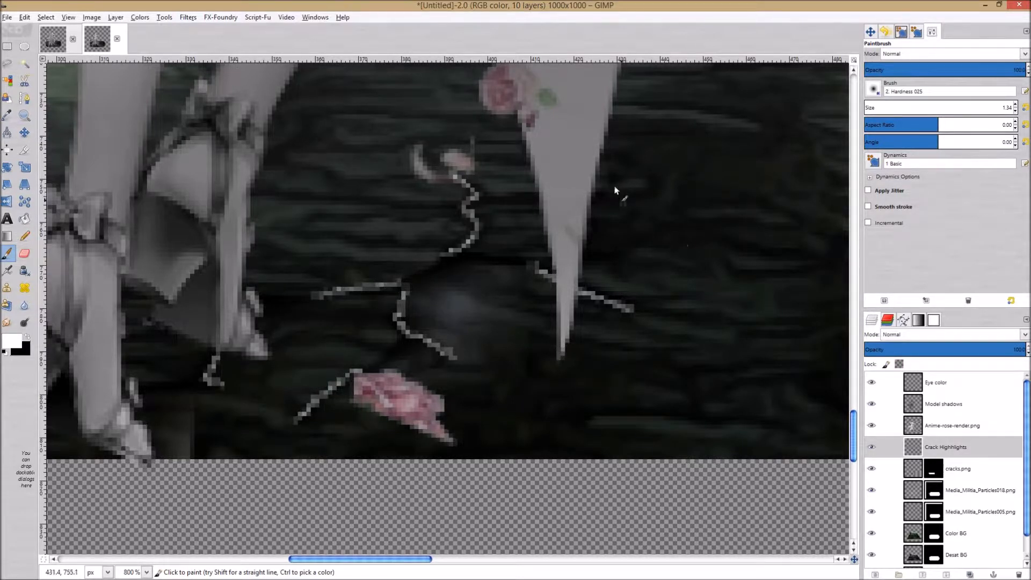
left_click_drag(617, 179, 585, 240)
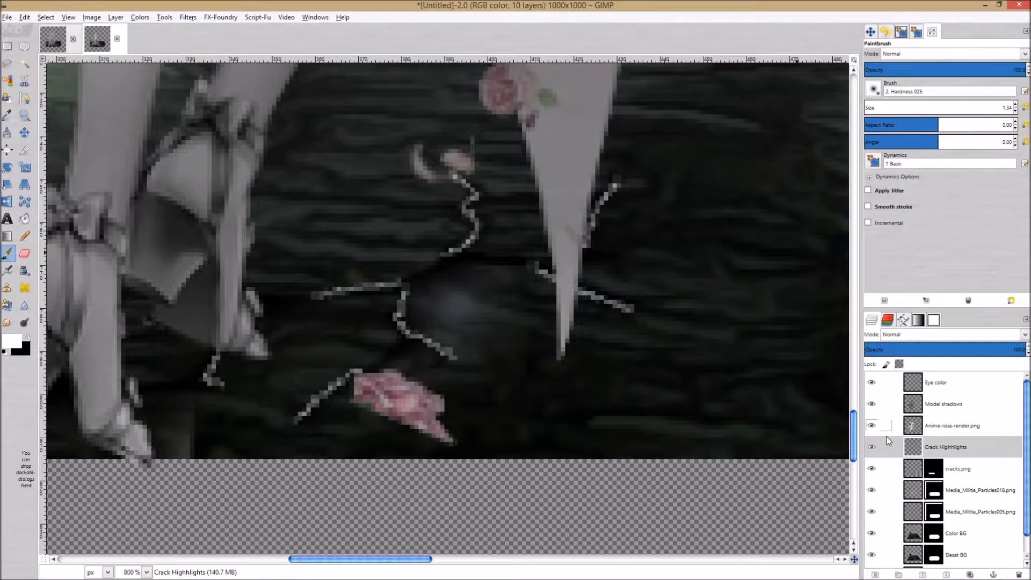
- Lower the Crack Highlights layer's opacity to 28.6 and check the cracks against the whole banner
left_click(967, 446)
left_click_drag(999, 350, 910, 361)
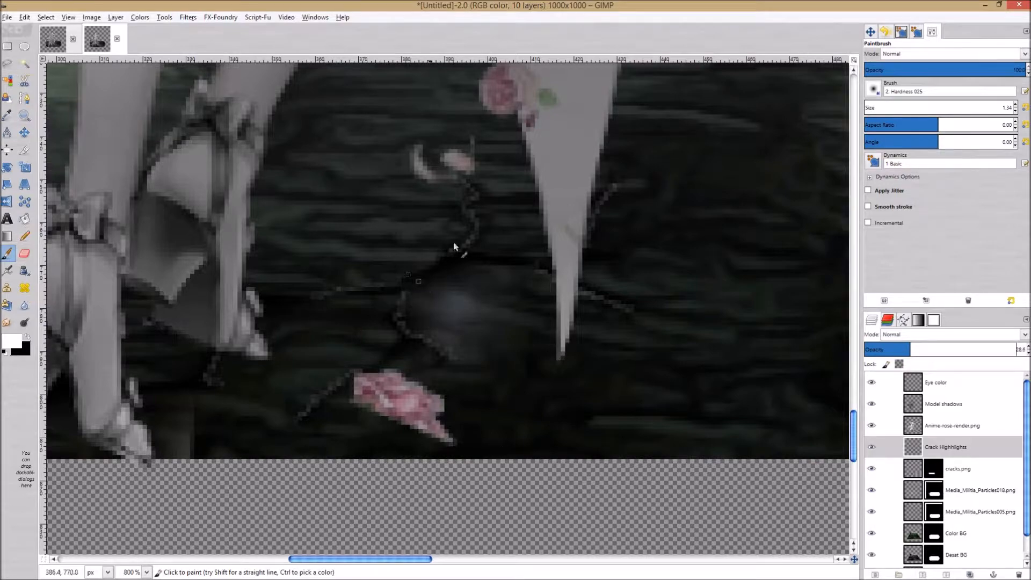
scroll(440, 200, "down", 5)
scroll(439, 200, "up", 8)
scroll(440, 200, "down", 6)
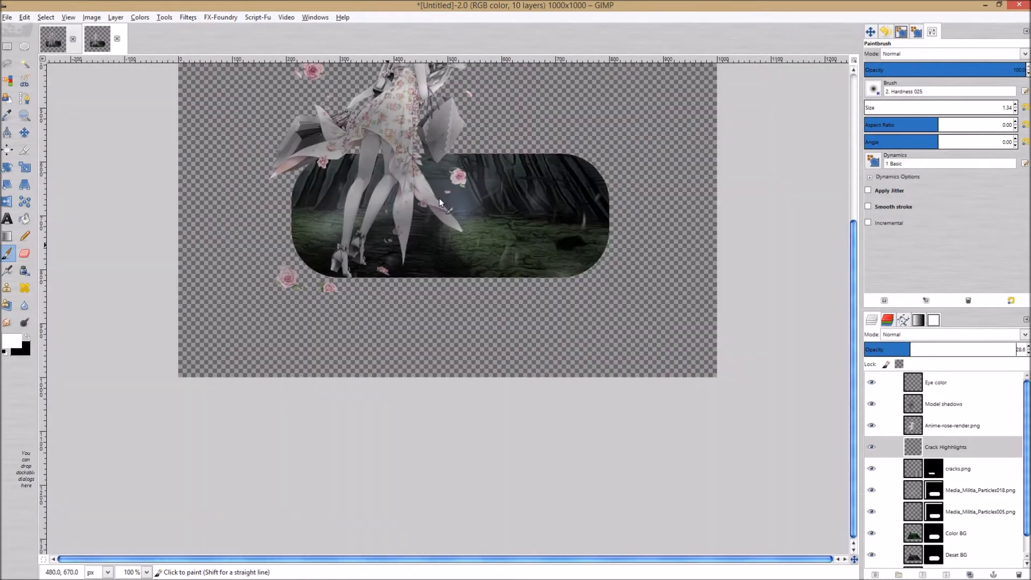
scroll(439, 200, "down", 1)
scroll(452, 485, "up", 1)
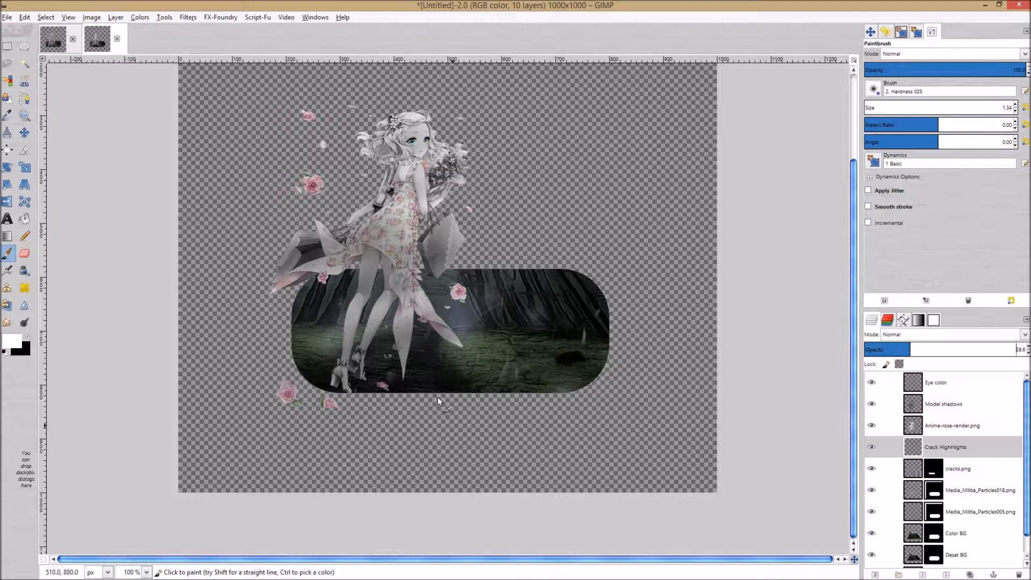
scroll(391, 372, "up", 1)
scroll(391, 372, "down", 2)
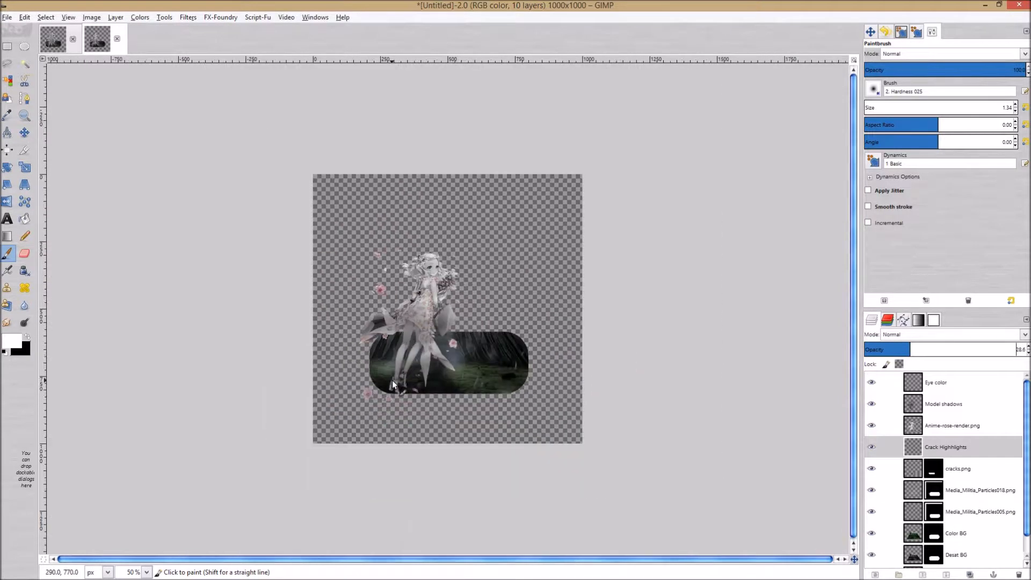
- Reduce the Crack Highlights layer's opacity further to 20.6 so the painted lines blend into the ground
scroll(402, 400, "up", 2)
scroll(401, 397, "up", 2)
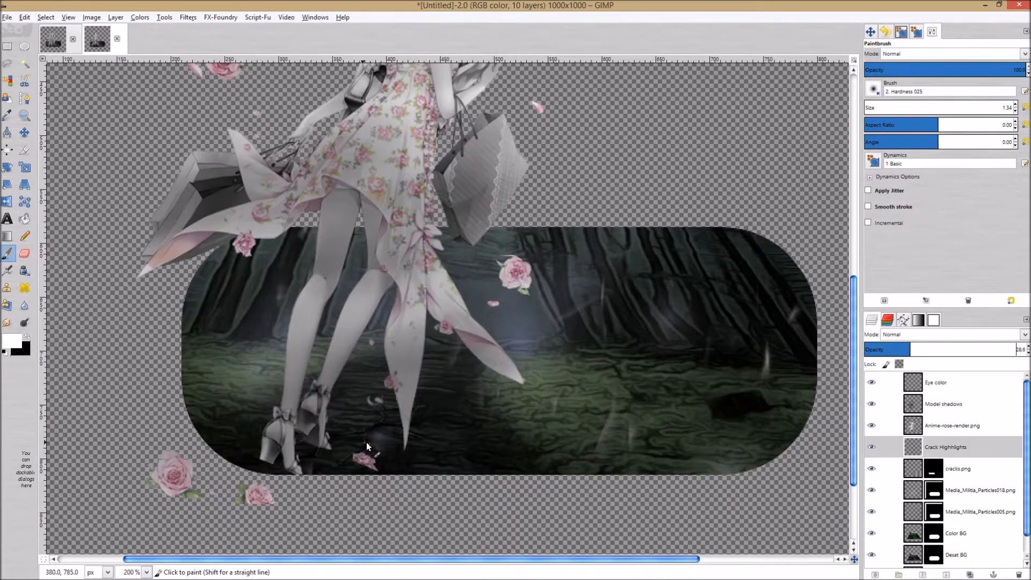
scroll(373, 440, "up", 1)
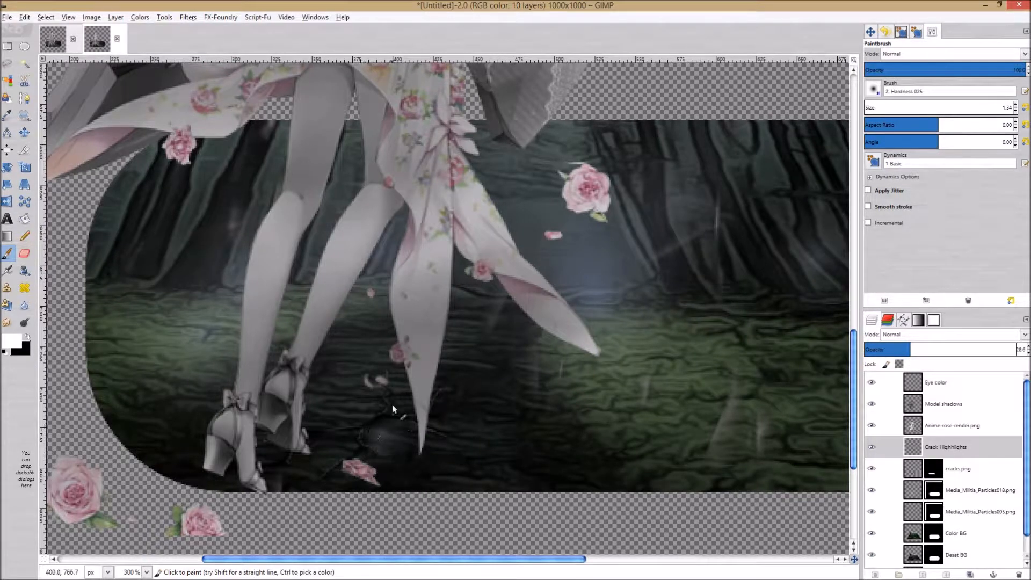
mouse_move(899, 352)
left_mouse_down()
mouse_move(910, 352)
mouse_move(888, 348)
left_mouse_up()
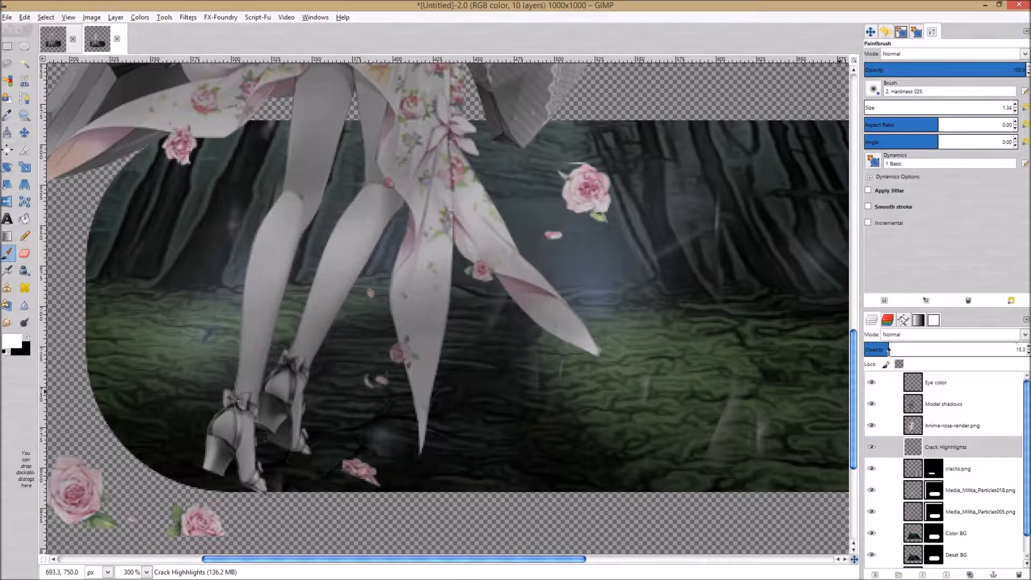
left_click_drag(891, 352, 898, 352)
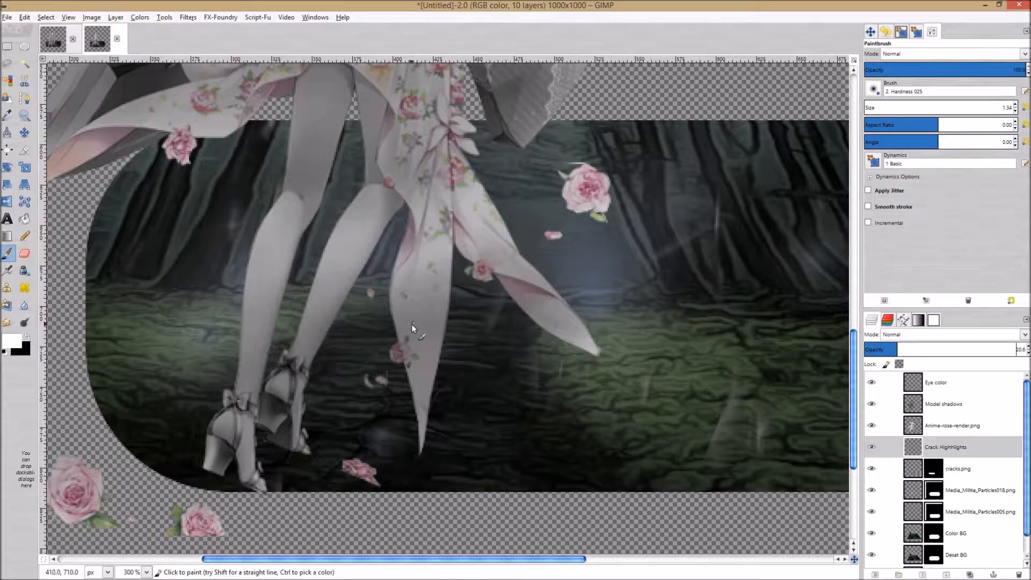
scroll(408, 324, "down", 3)
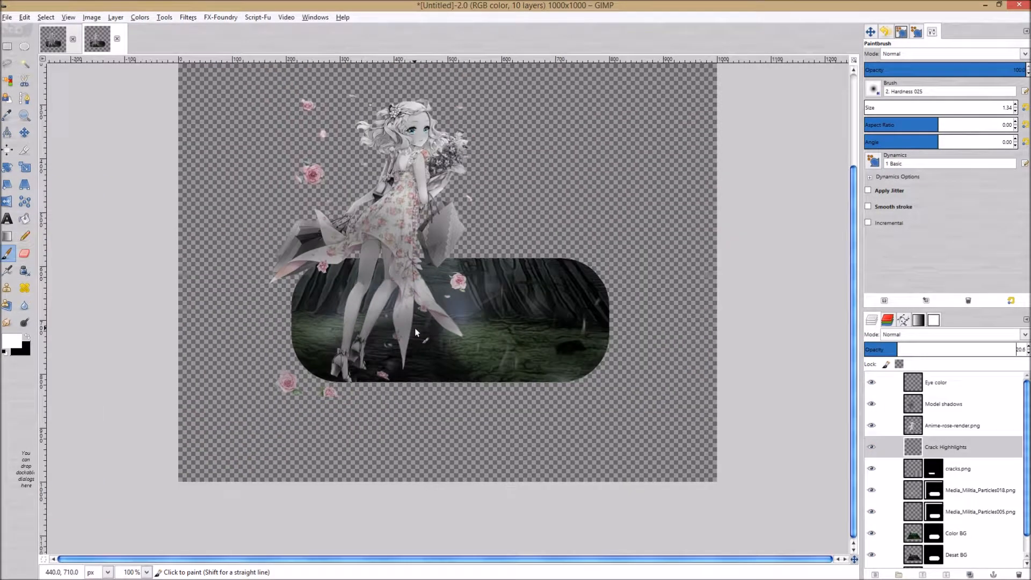
left_click_drag(571, 271, 530, 339)
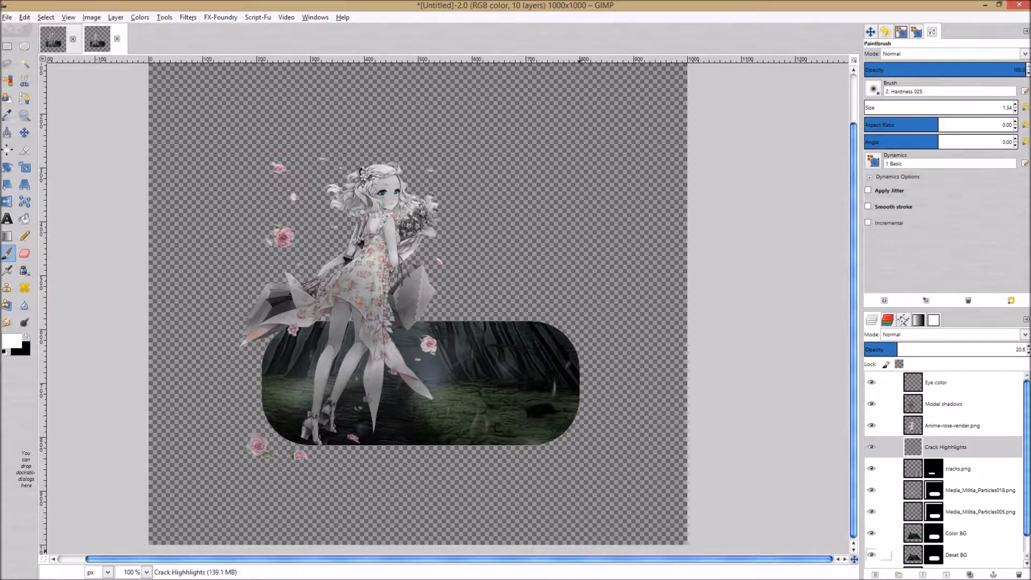
- Examine the layer stack of the finished Anime_Sig_Tutorial.xcf image, then return to the untitled banner
left_click(55, 47)
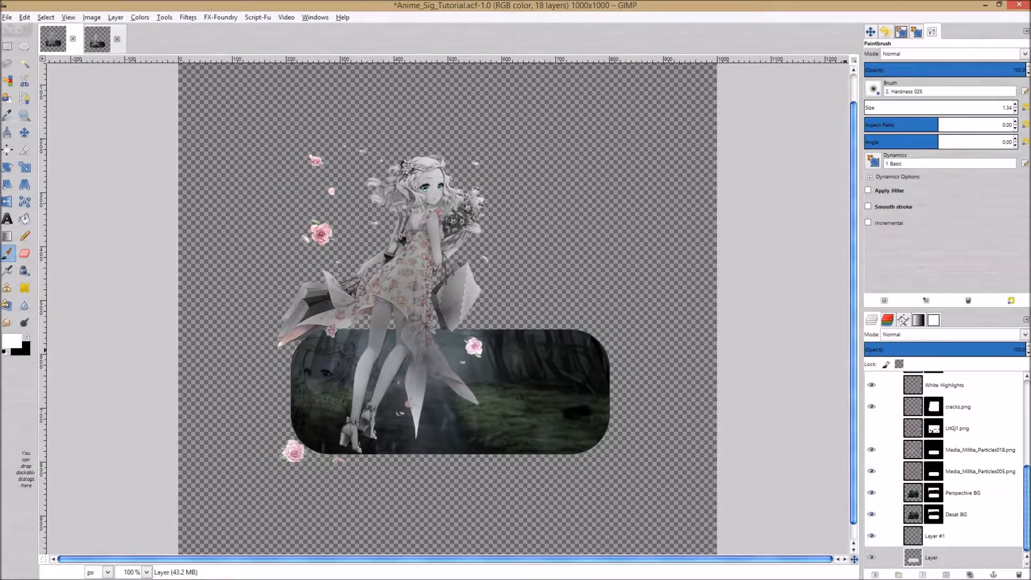
left_click_drag(1027, 479, 1026, 449)
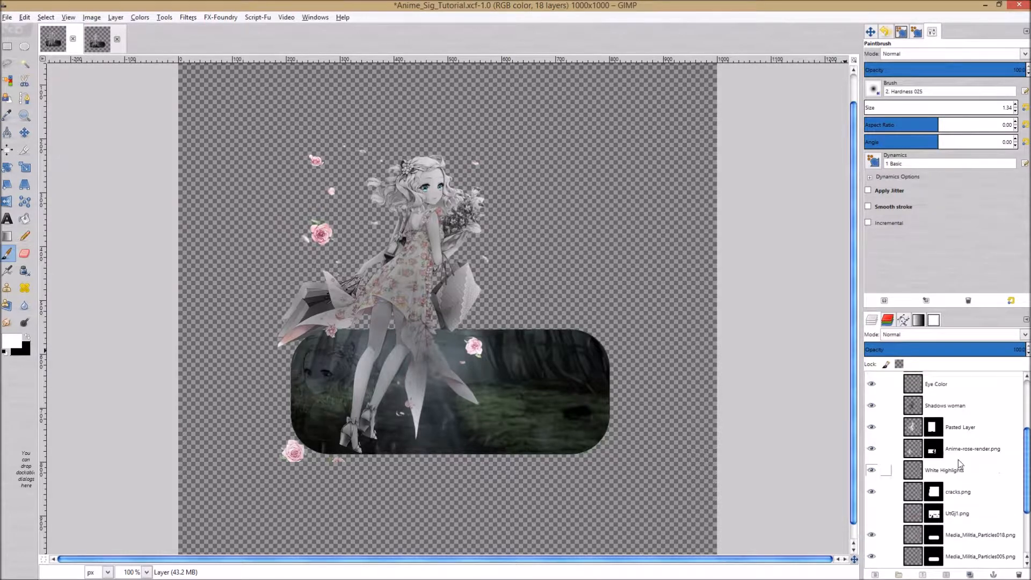
left_click(961, 450)
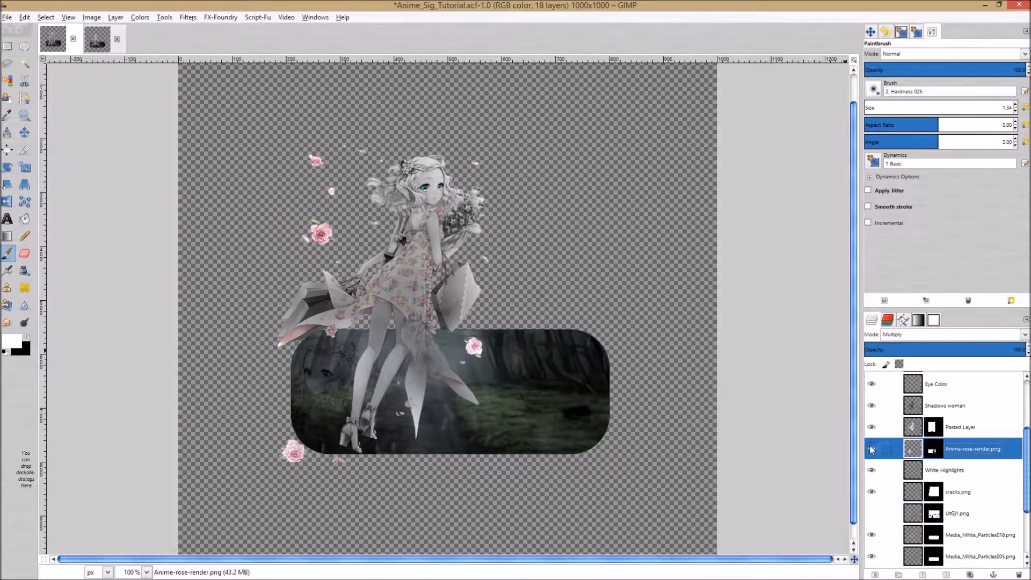
left_click_drag(1026, 461, 1027, 404)
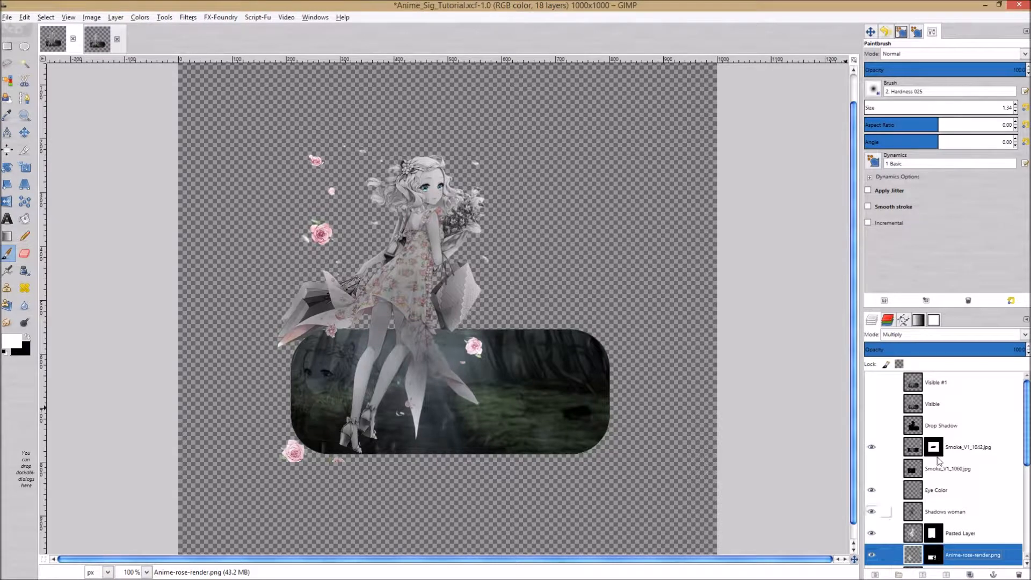
left_click(97, 39)
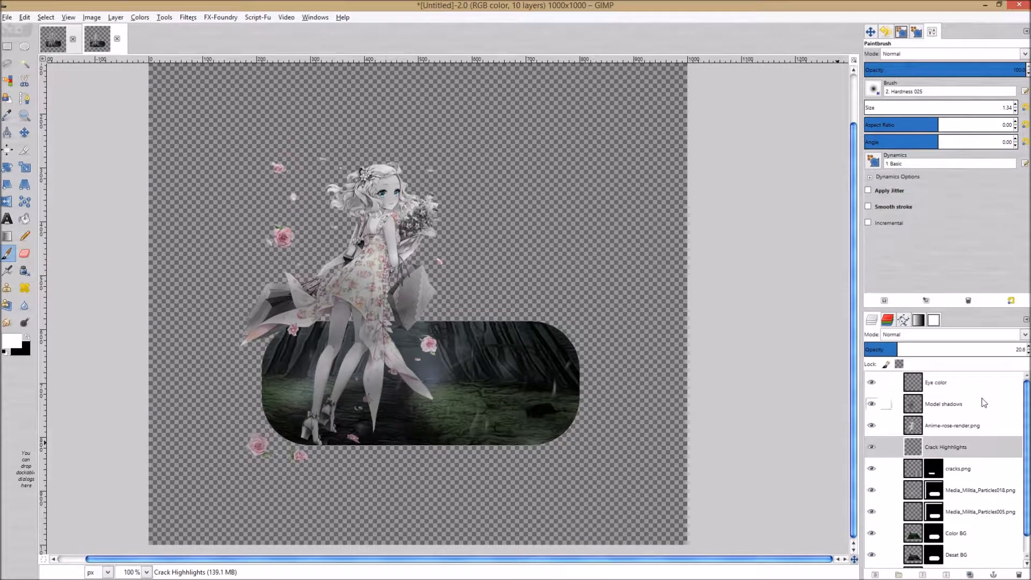
- Add the Smoke_V1_1042 image from the Anime_0Sig_02 folder as a new layer above the Eye color layer
left_click(966, 382)
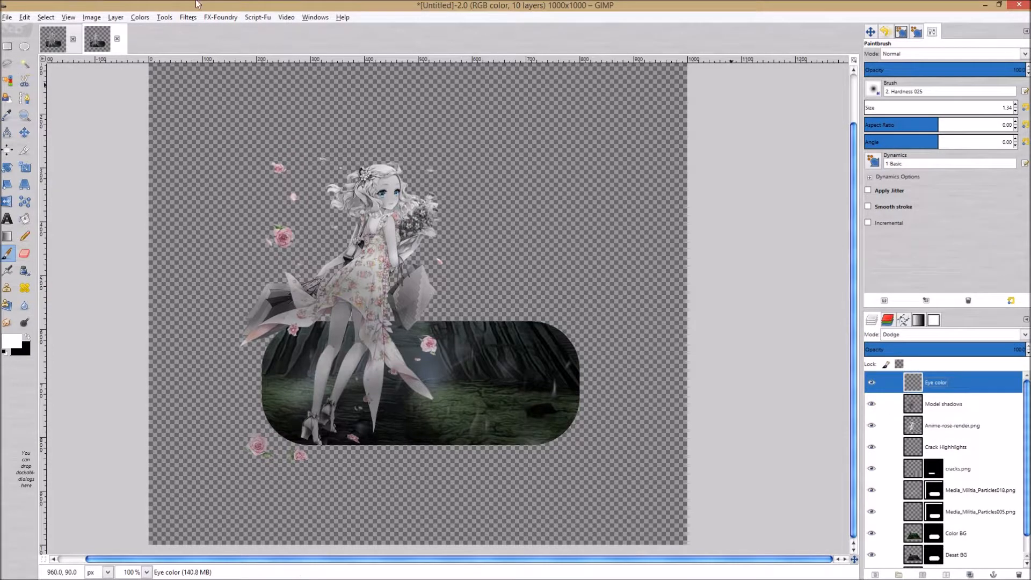
mouse_move(99, 2)
left_click(75, 10)
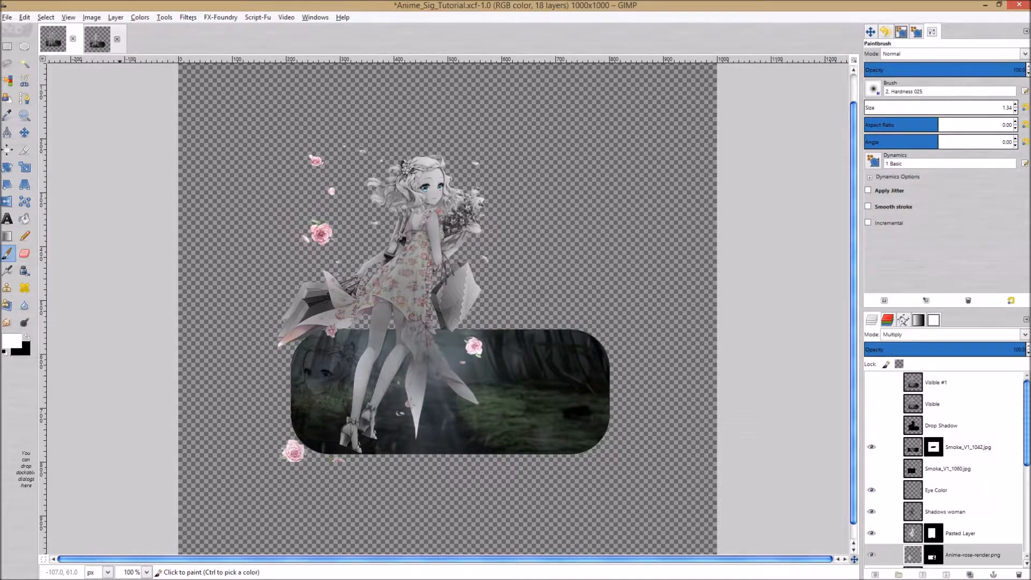
left_click(101, 41)
mouse_move(116, 4)
left_click(76, 10)
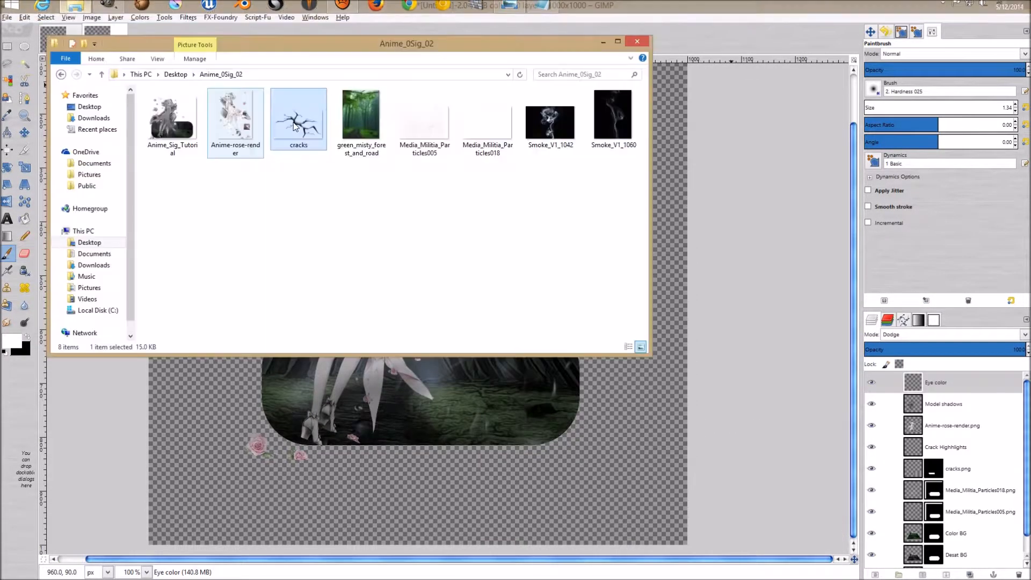
left_click_drag(564, 114, 398, 389)
left_click(956, 280)
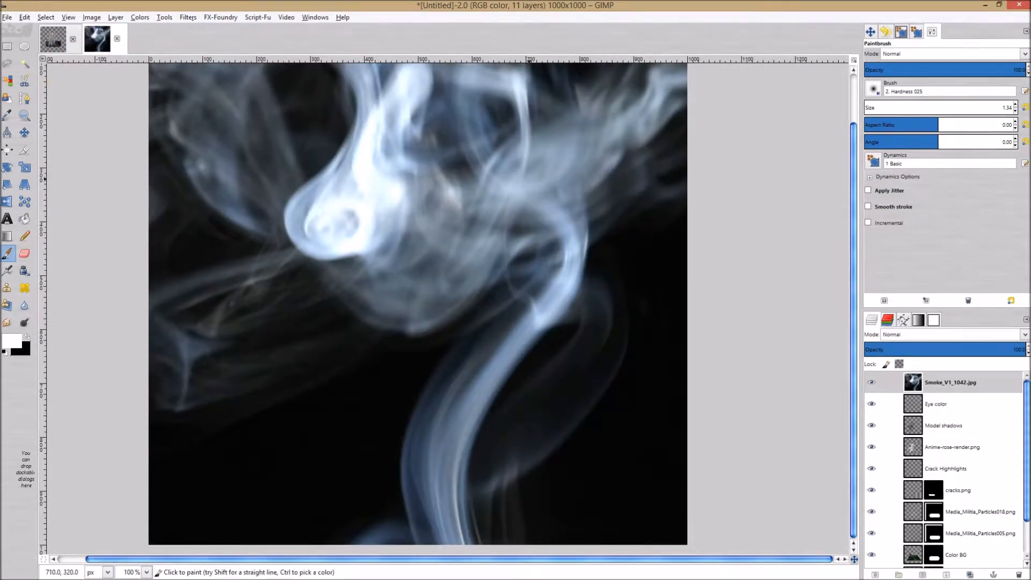
- Scale the Smoke_V1_1042.jpg layer down to 887 × 591 px, keeping its aspect ratio
scroll(504, 178, "down", 3)
scroll(505, 177, "down", 6)
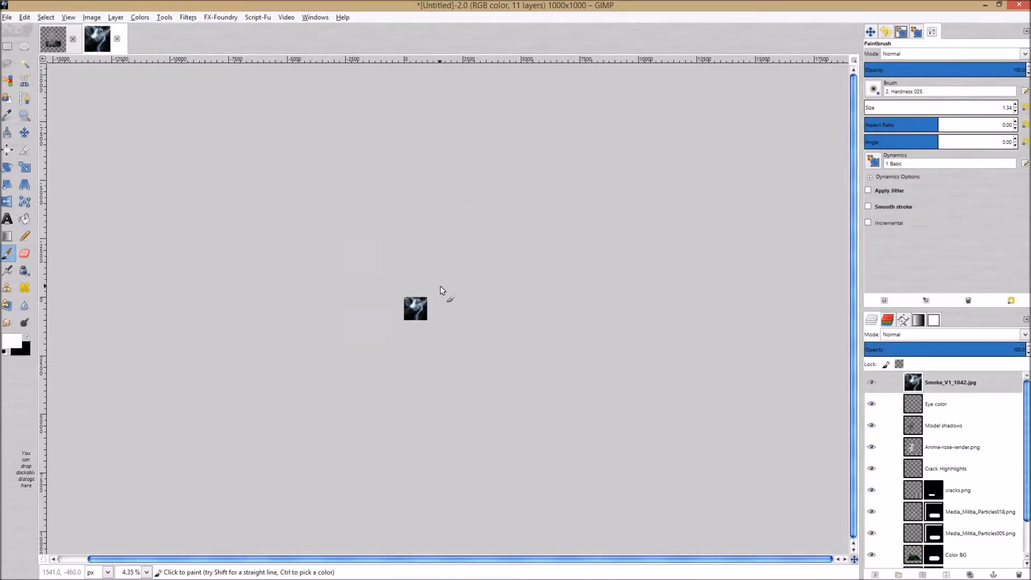
key("shift+t")
left_click(441, 290)
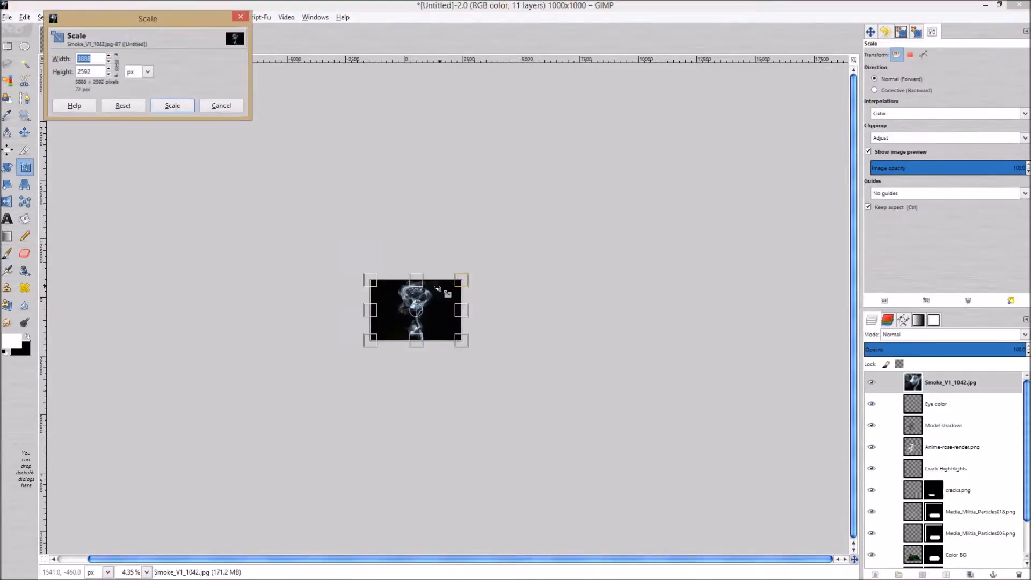
left_click_drag(471, 287, 416, 332)
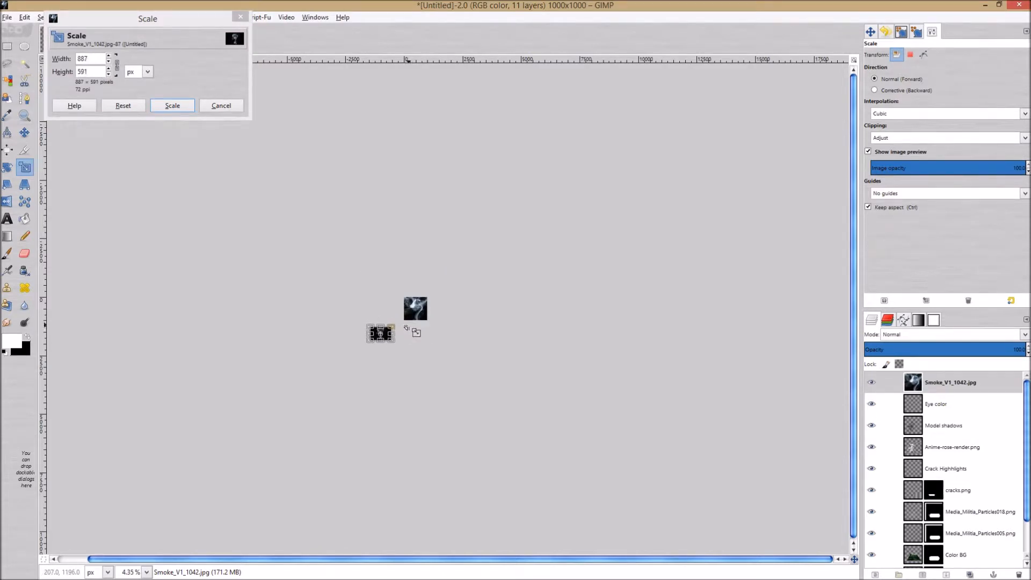
left_click(173, 105)
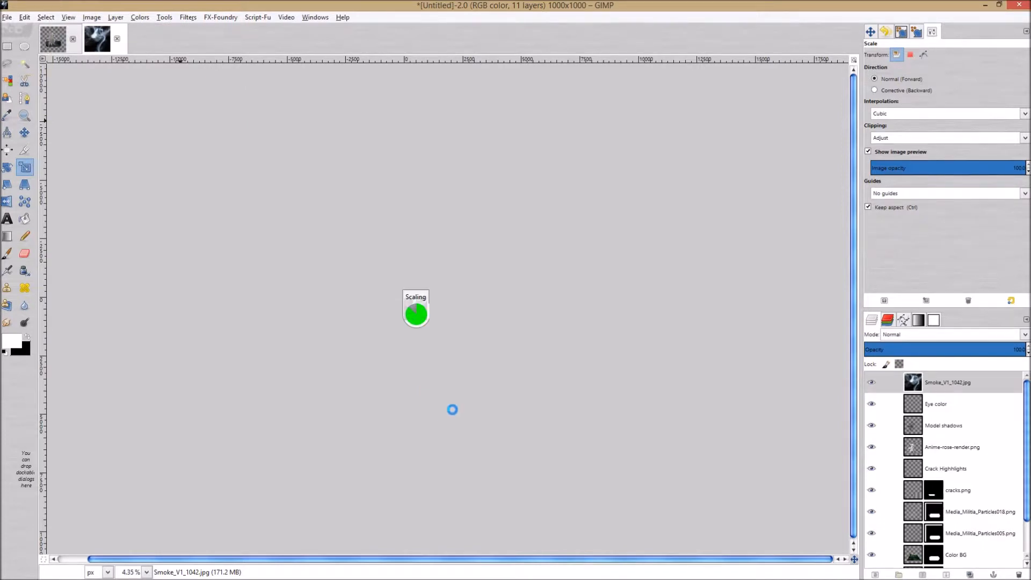
- Set the Smoke_V1_1042.jpg layer's blend mode to Screen
left_click(962, 379)
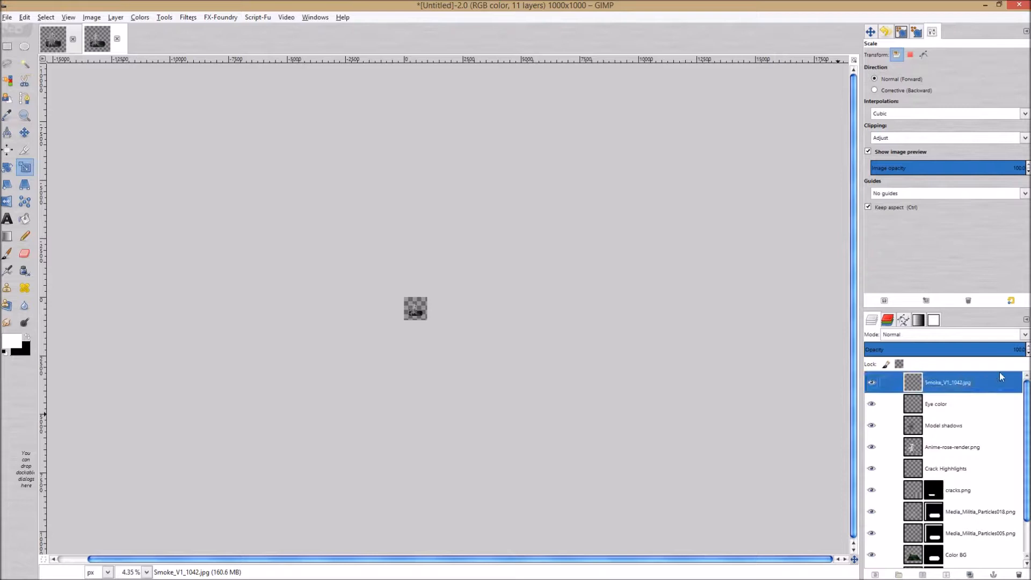
left_click(974, 335)
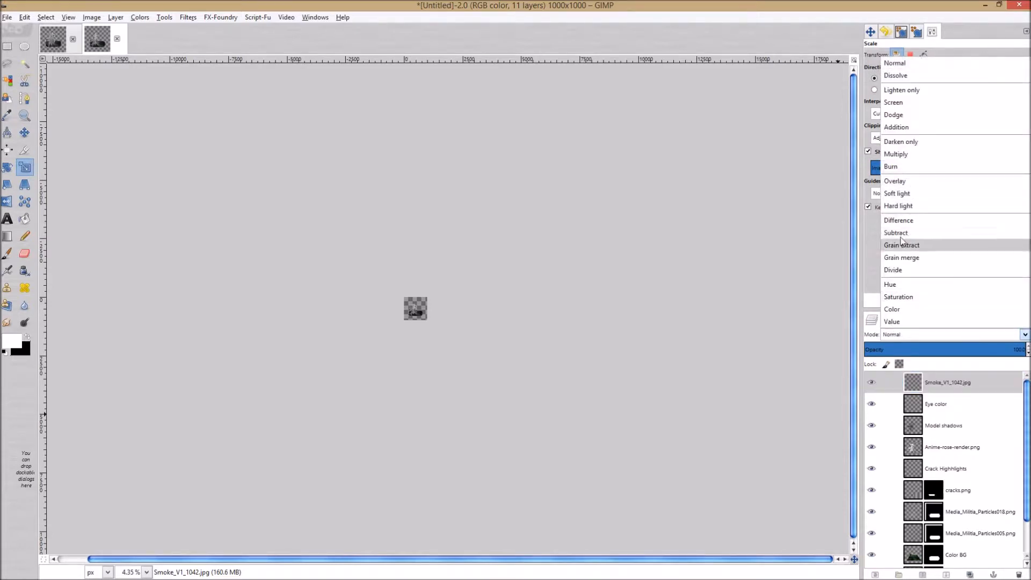
left_click(895, 106)
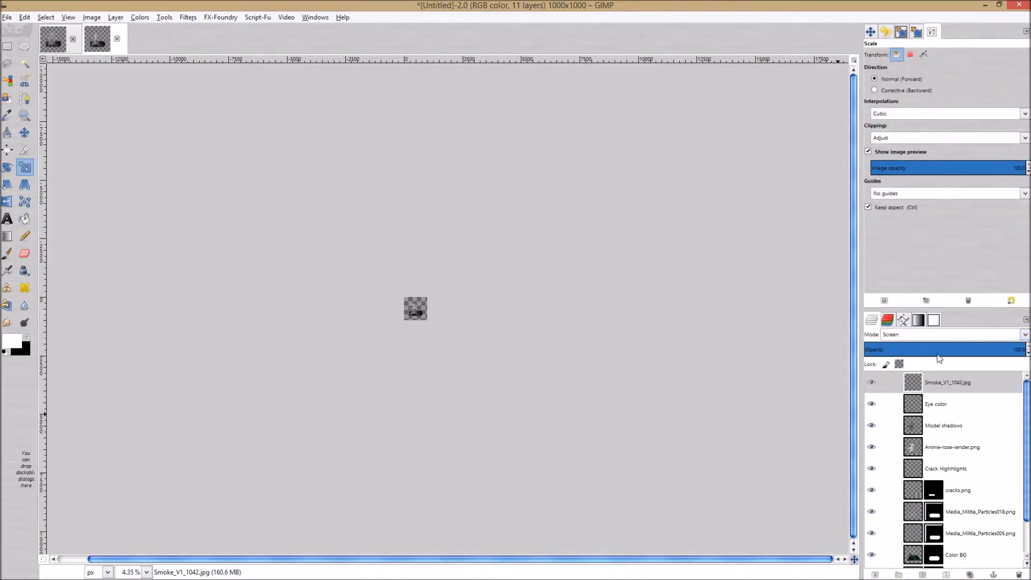
left_click(962, 383)
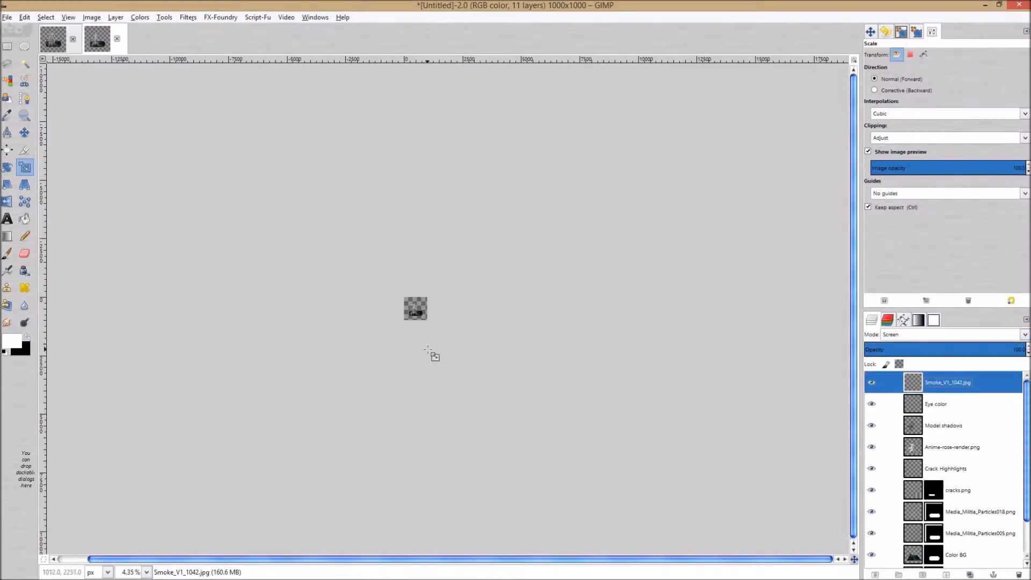
- Move the smoke layer over the model's legs and the banner area around them
scroll(424, 347, "up", 8)
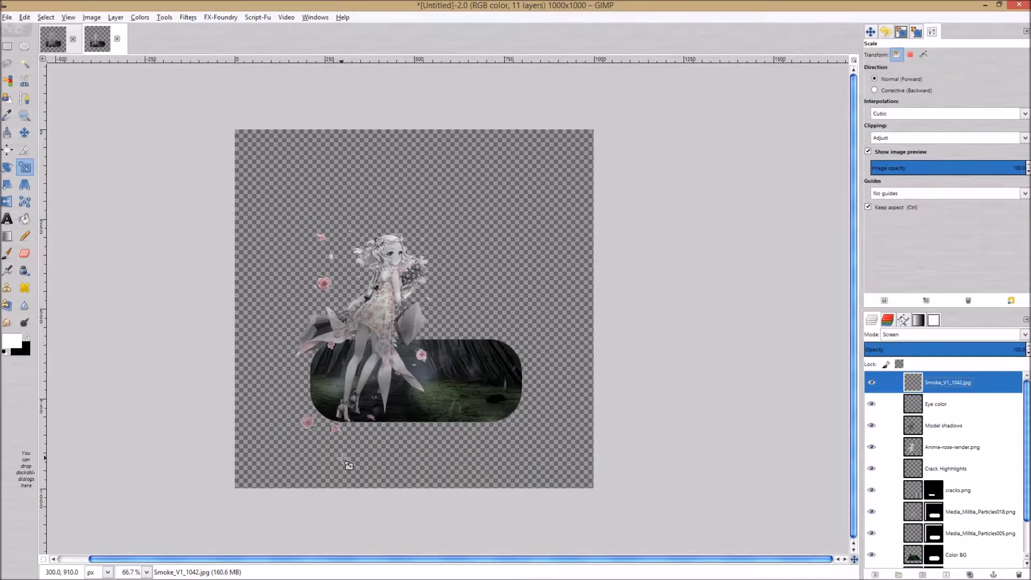
key("m")
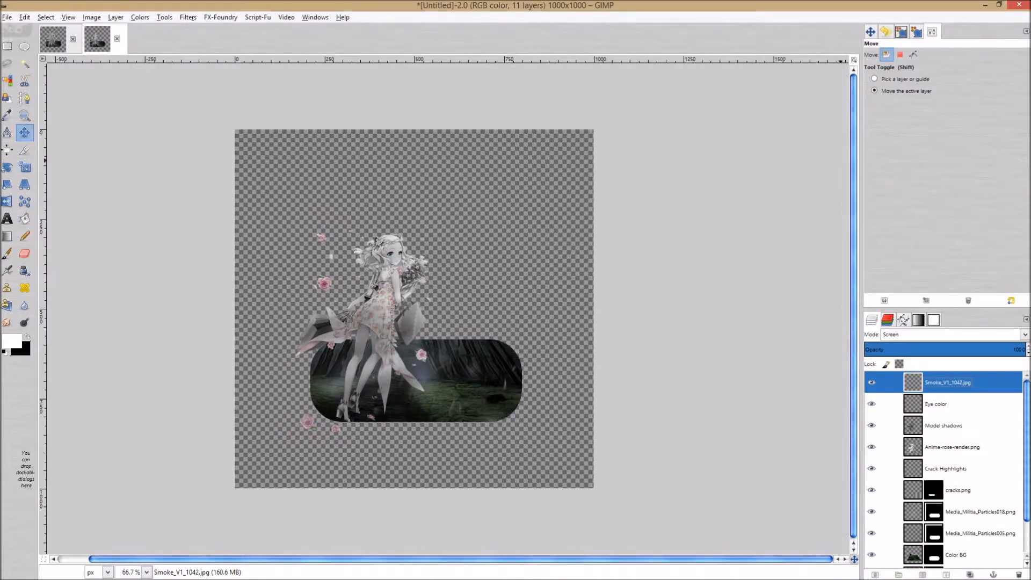
left_click_drag(376, 486, 437, 348)
left_click_drag(293, 486, 326, 514)
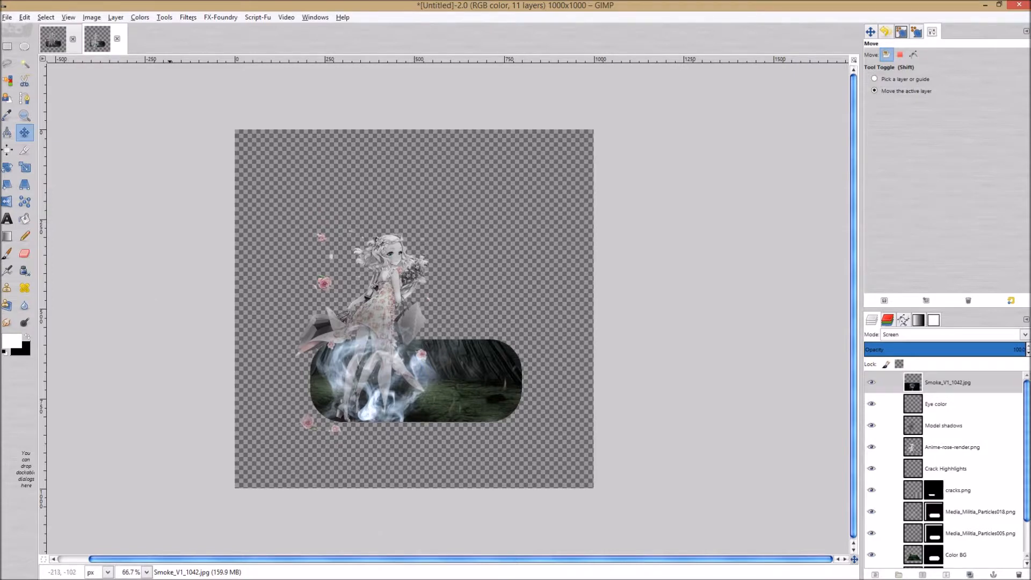
- Start a linear Motion Blur on the smoke layer with a blur length of 111
left_click(189, 17)
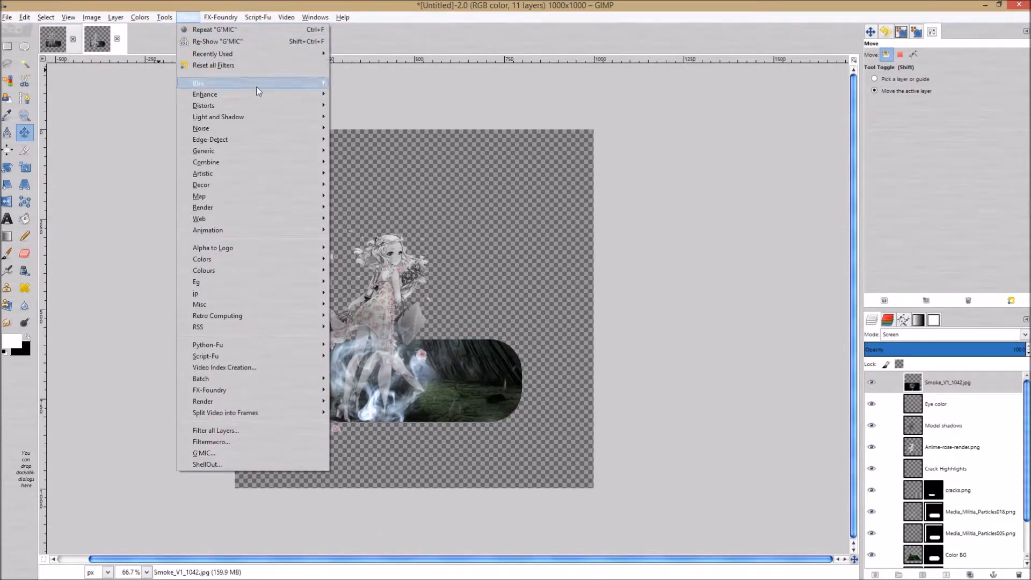
mouse_move(257, 91)
left_click(387, 119)
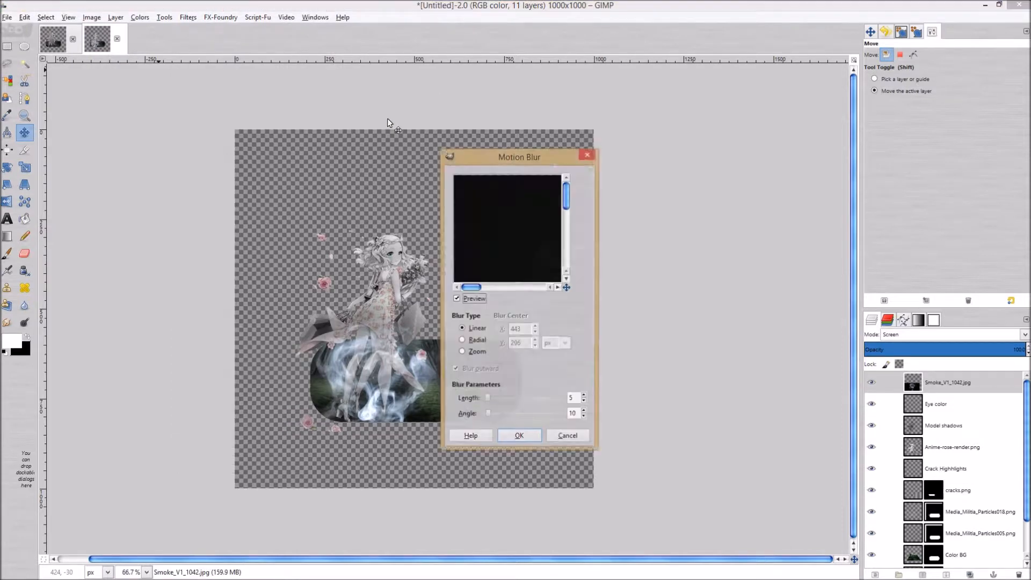
left_click_drag(520, 223, 515, 250)
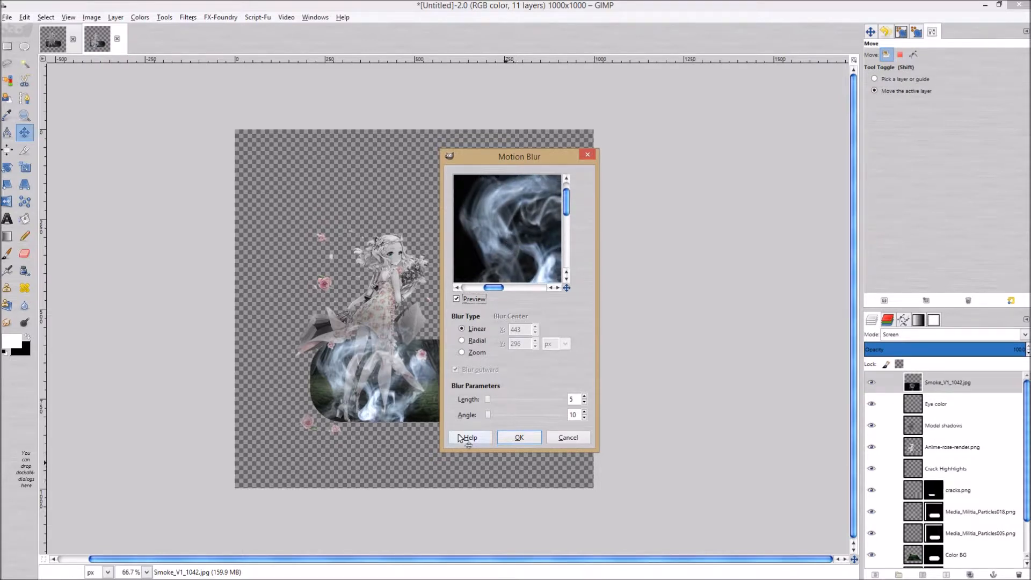
left_click_drag(487, 399, 519, 399)
left_click(584, 403)
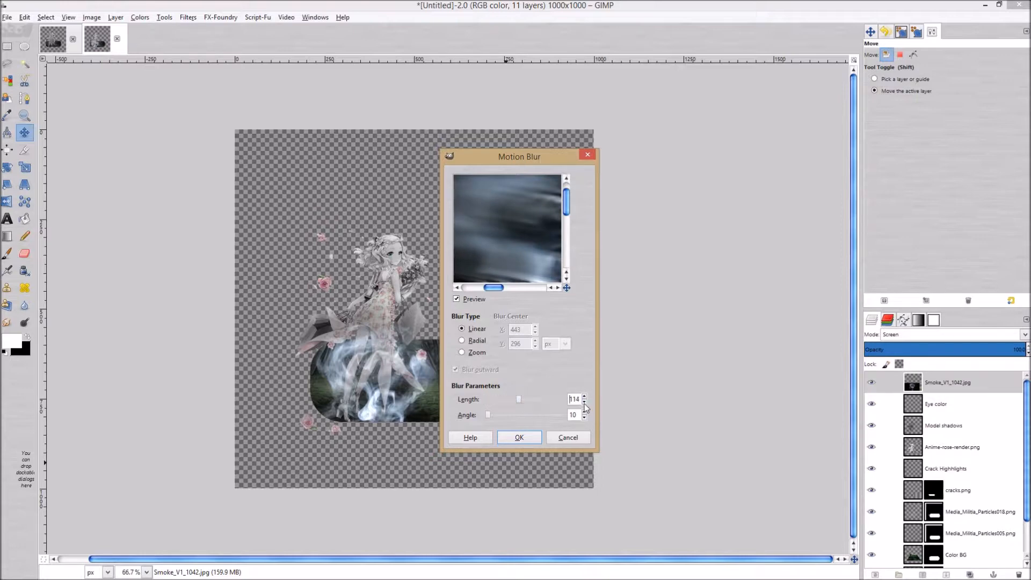
left_click(584, 403)
- Set the motion blur angle to 52 and apply the blur to the smoke layer
left_click(584, 412)
left_click(584, 411)
left_click(584, 412)
left_click(584, 412)
left_click(585, 412)
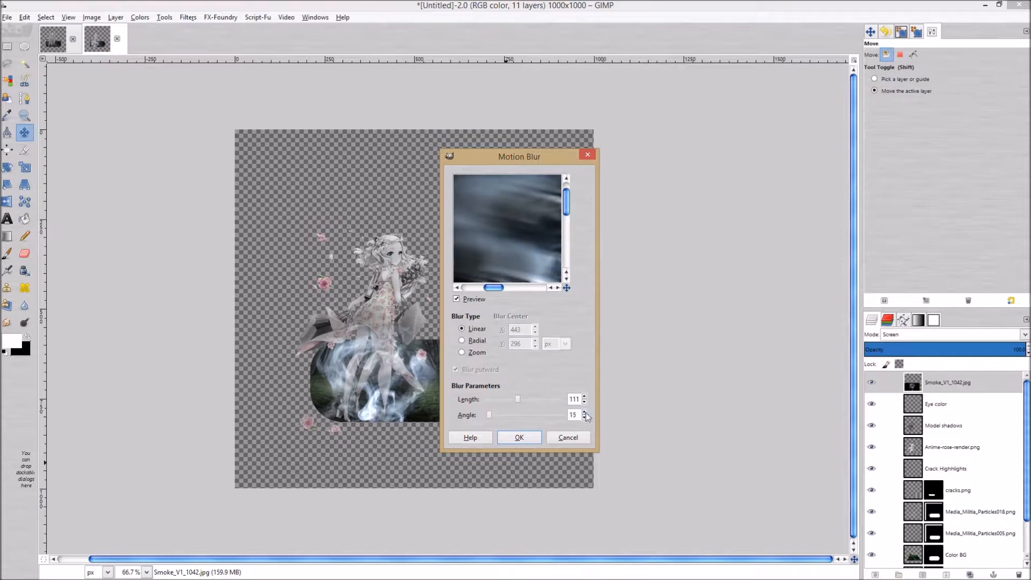
left_click(584, 413)
left_click(584, 412)
left_click(584, 412)
left_click(585, 413)
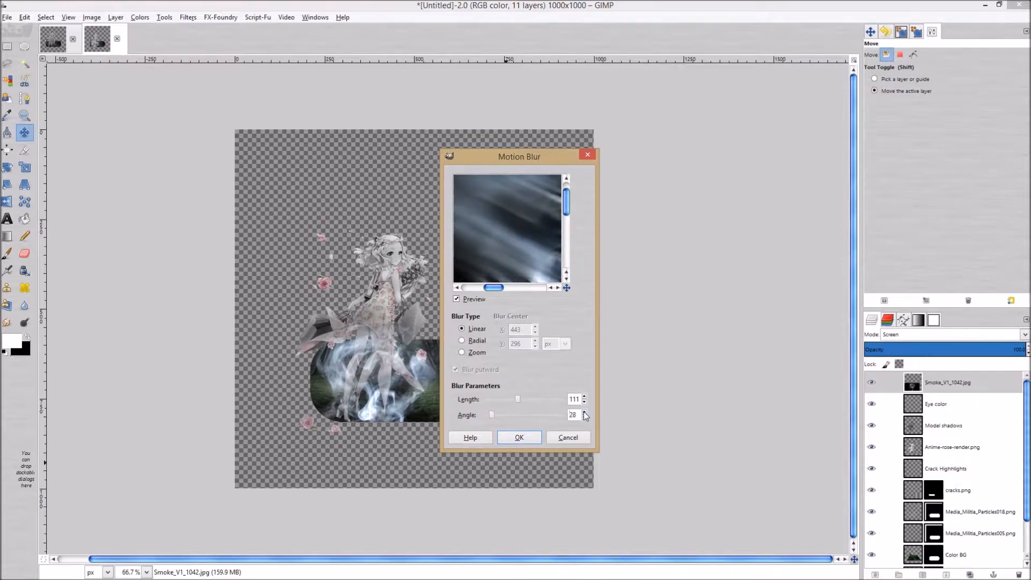
left_click(584, 412)
left_click(584, 412)
left_click(585, 412)
left_click(585, 412)
left_click(585, 413)
left_click(585, 412)
left_click(584, 412)
left_click(584, 412)
left_click(585, 412)
left_click(584, 412)
left_click(584, 412)
left_click(584, 412)
left_click(584, 412)
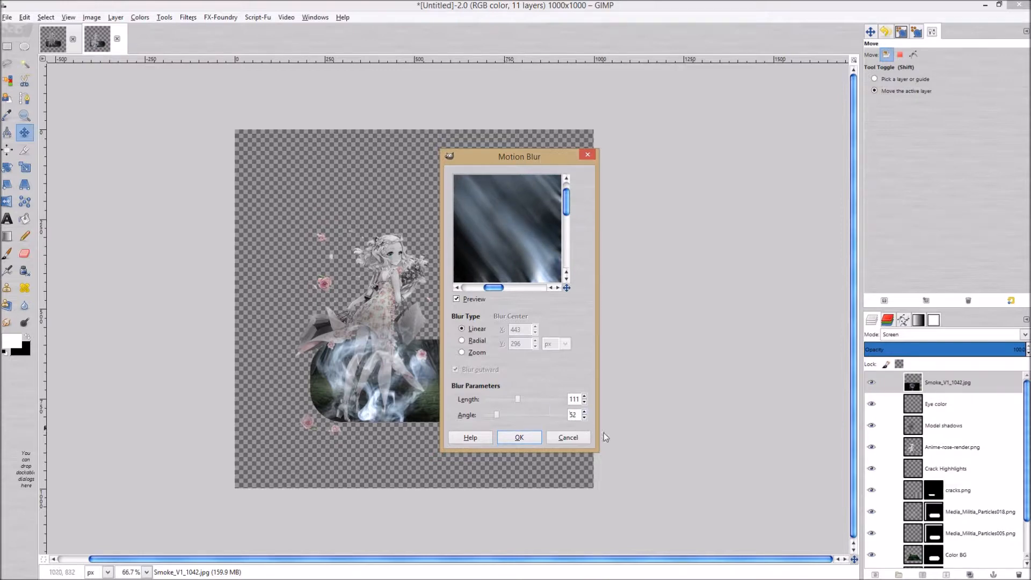
left_click(519, 437)
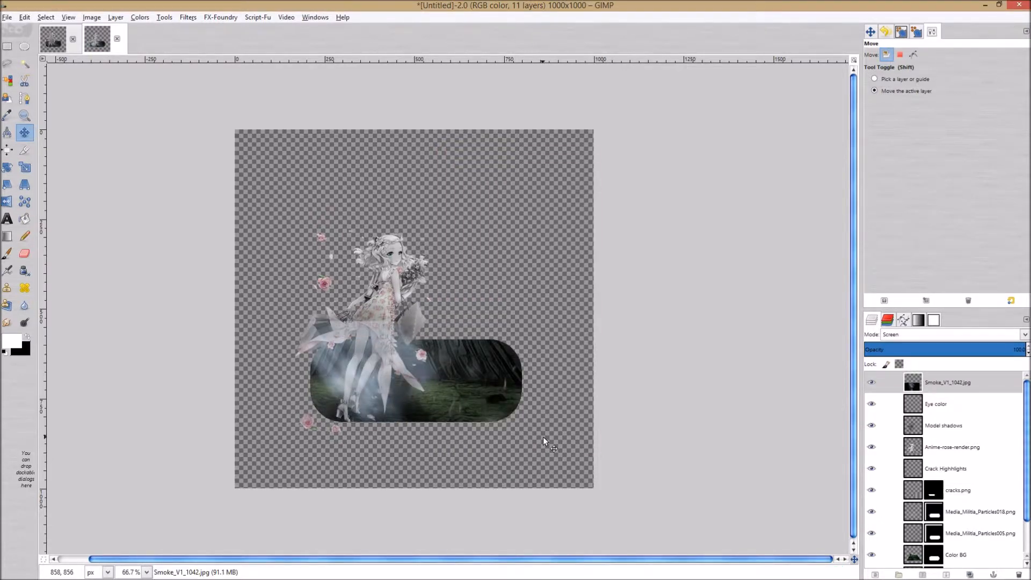
- Move the blurred smoke layer down and slightly right so its upper edge lines up with the banner's top edge
left_click_drag(361, 358, 374, 372)
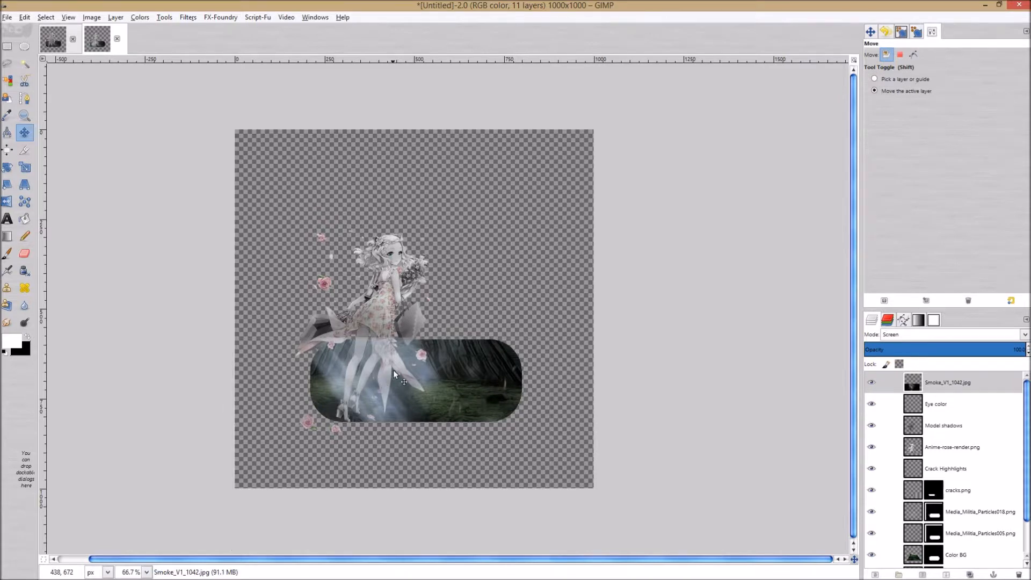
left_click(913, 54)
scroll(376, 375, "up", 3)
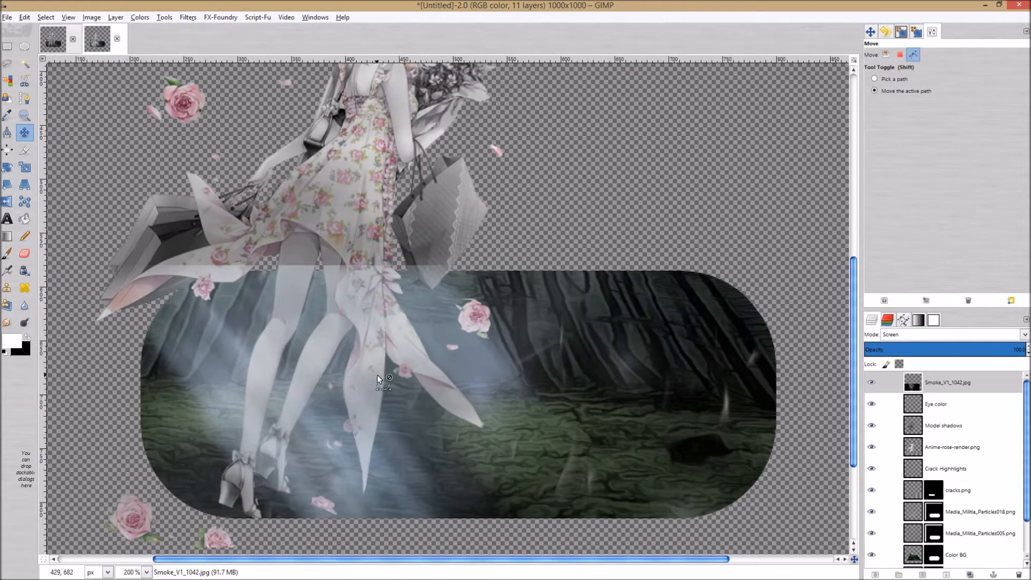
left_click_drag(346, 350, 350, 350)
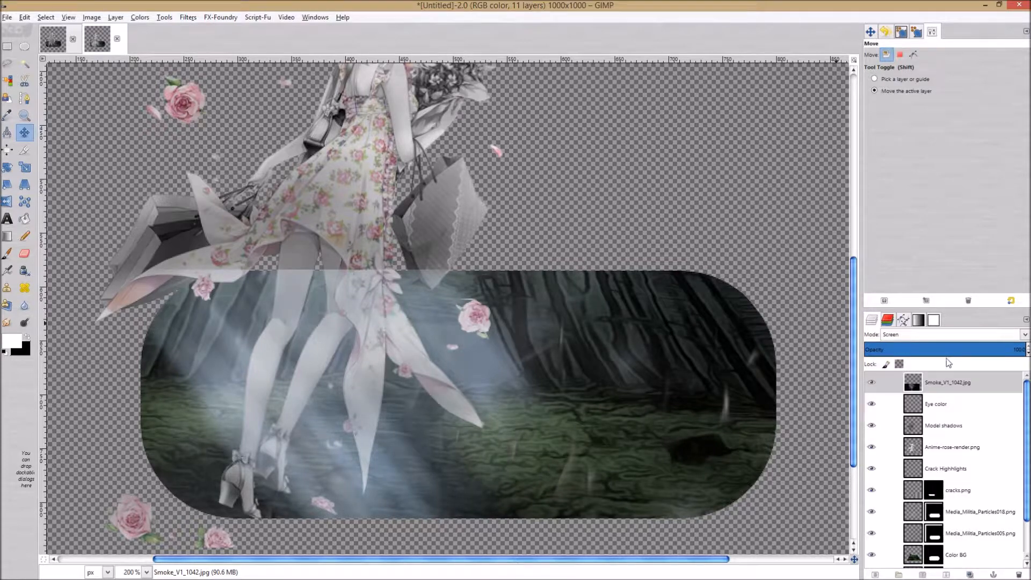
- Adjust the smoke layer's Levels with input black at 28, gamma at 0.70 and white at 228
left_click(131, 21)
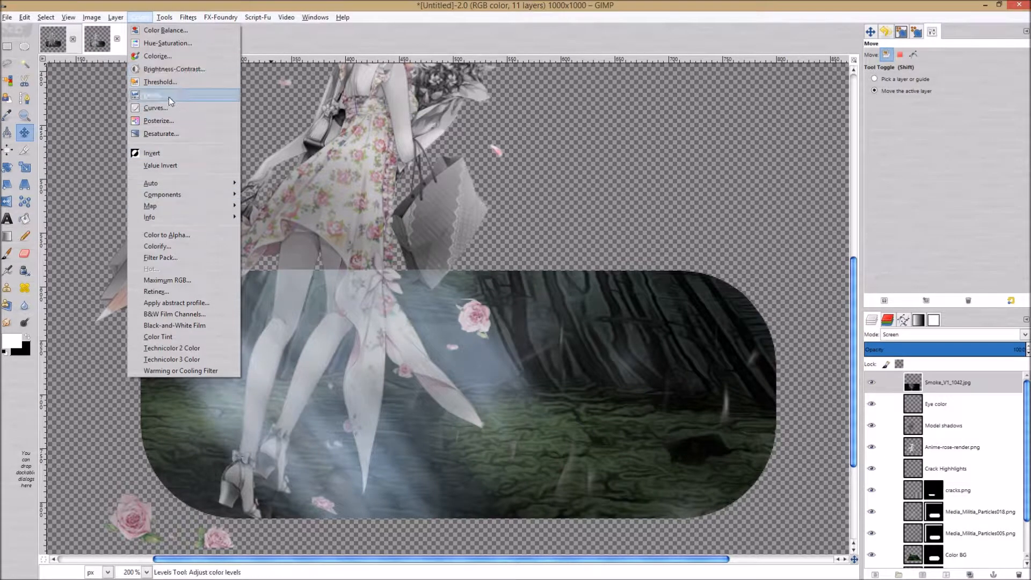
left_click(169, 95)
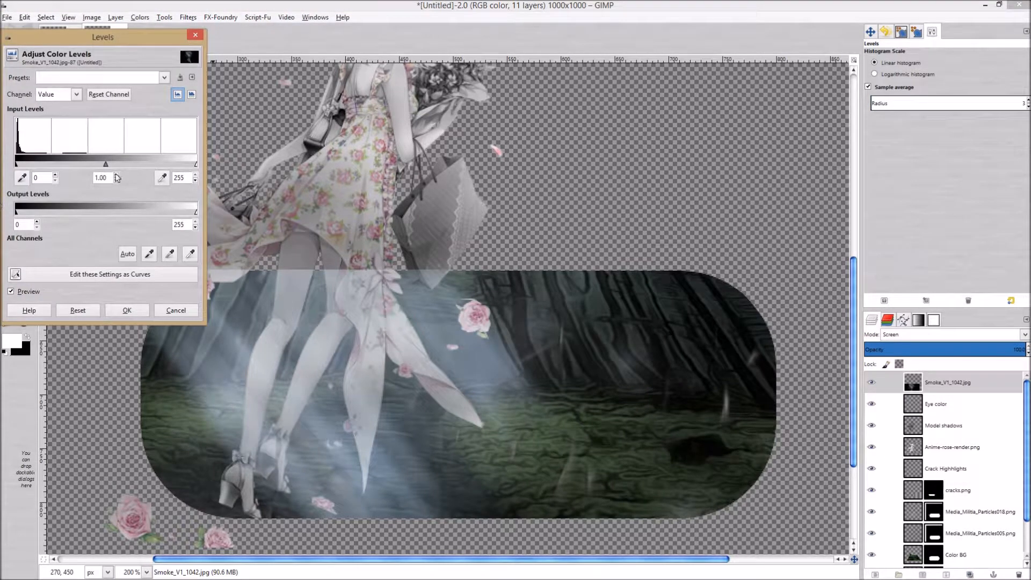
left_click_drag(16, 164, 35, 165)
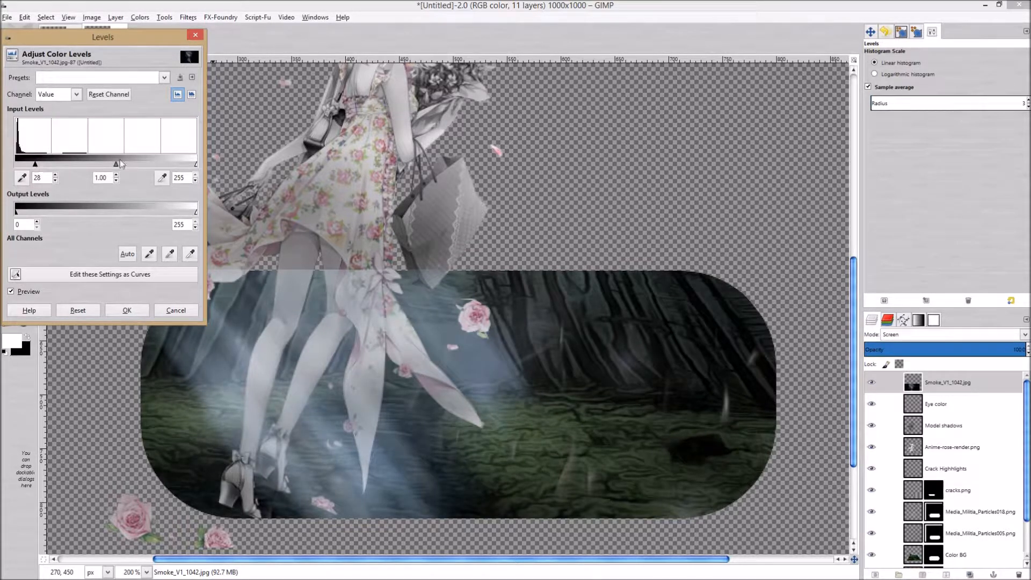
left_click_drag(116, 165, 123, 165)
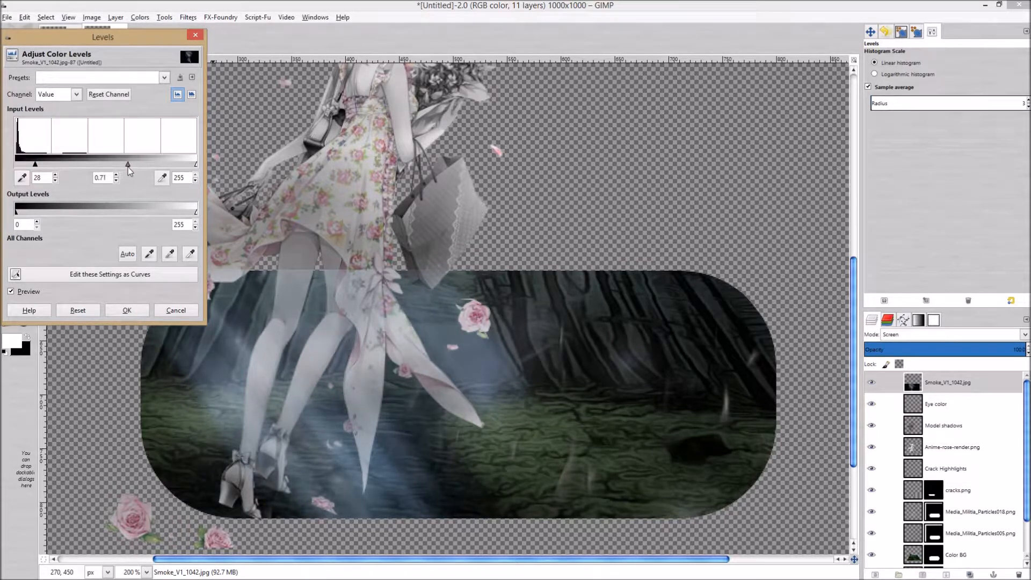
mouse_move(196, 164)
left_mouse_down()
mouse_move(179, 169)
mouse_move(191, 172)
mouse_move(181, 179)
left_mouse_up()
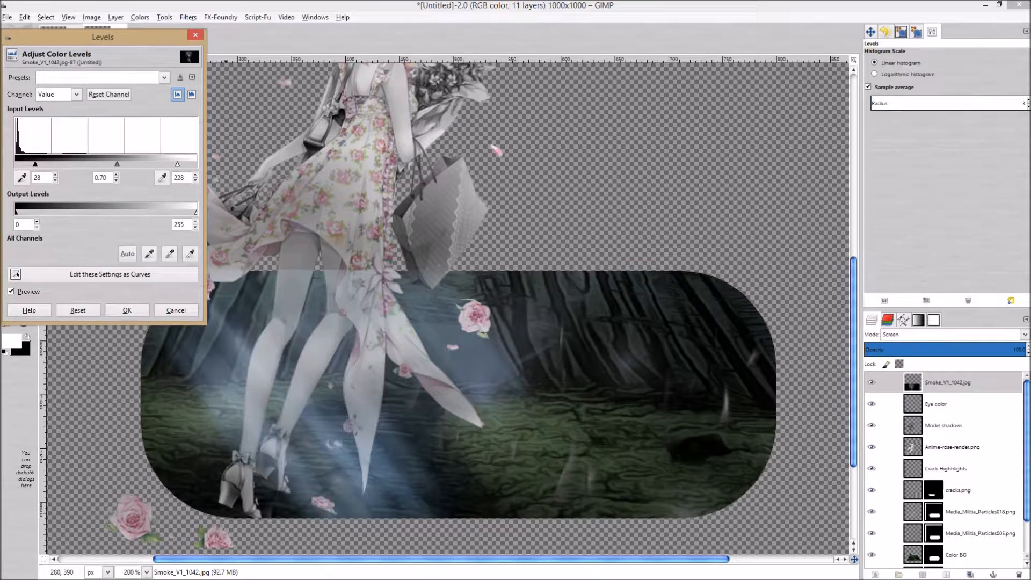
left_click(127, 311)
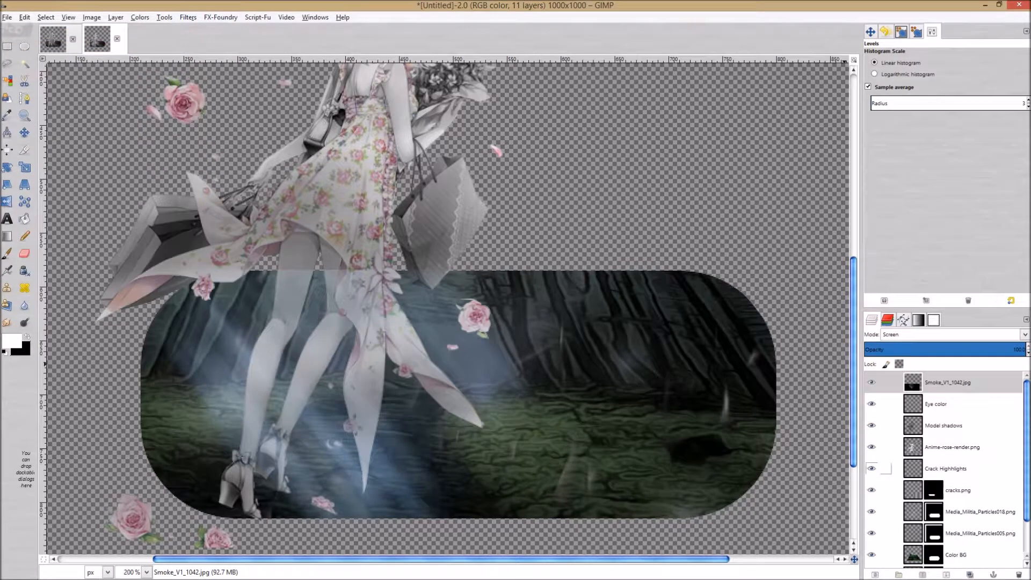
- Lower the Smoke_V1_1042.jpg layer's opacity to 50.5 and check the effect across the banner
left_click_drag(1017, 350, 947, 382)
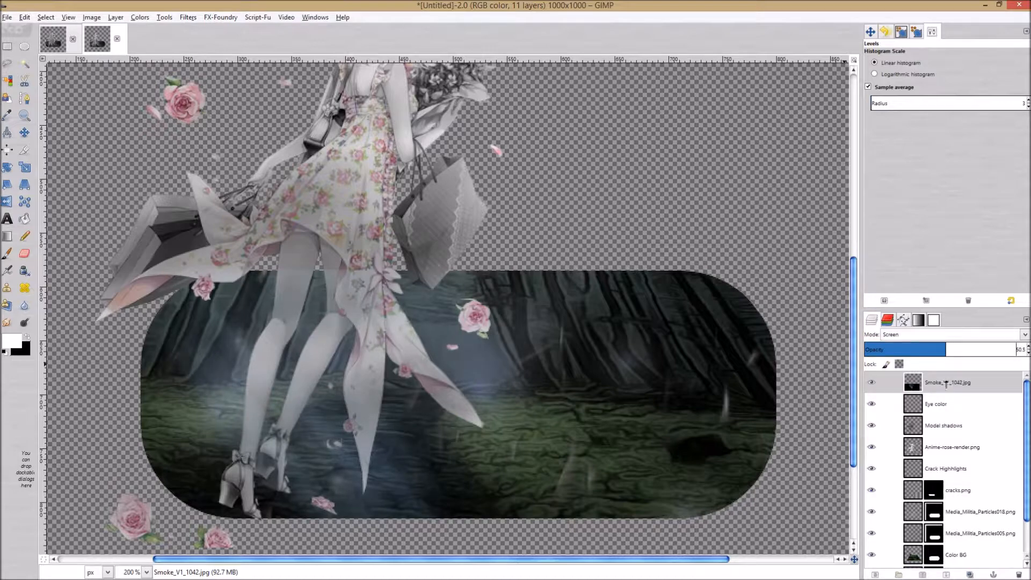
scroll(414, 371, "down", 4)
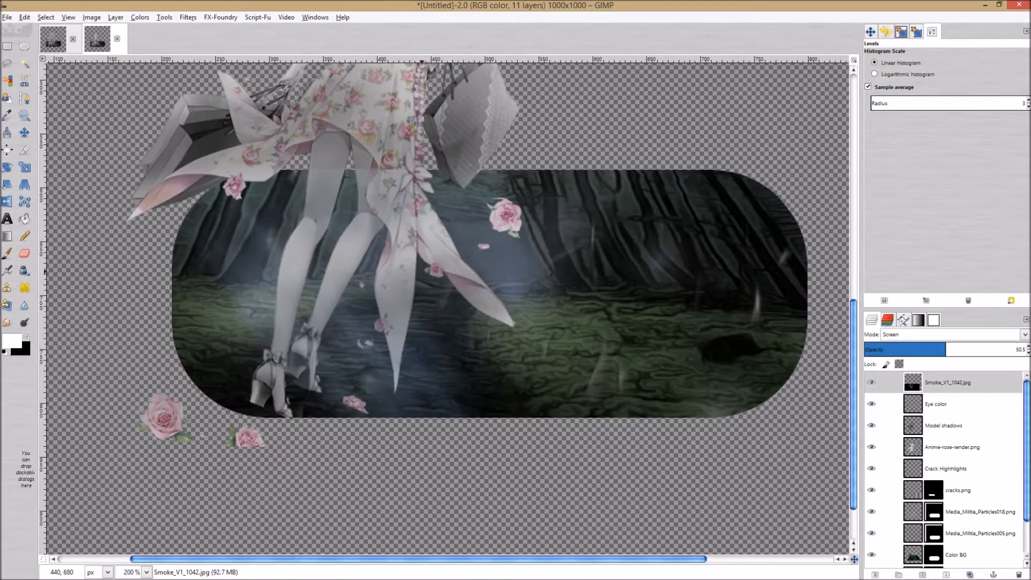
scroll(457, 268, "up", 1)
scroll(457, 269, "right", 1)
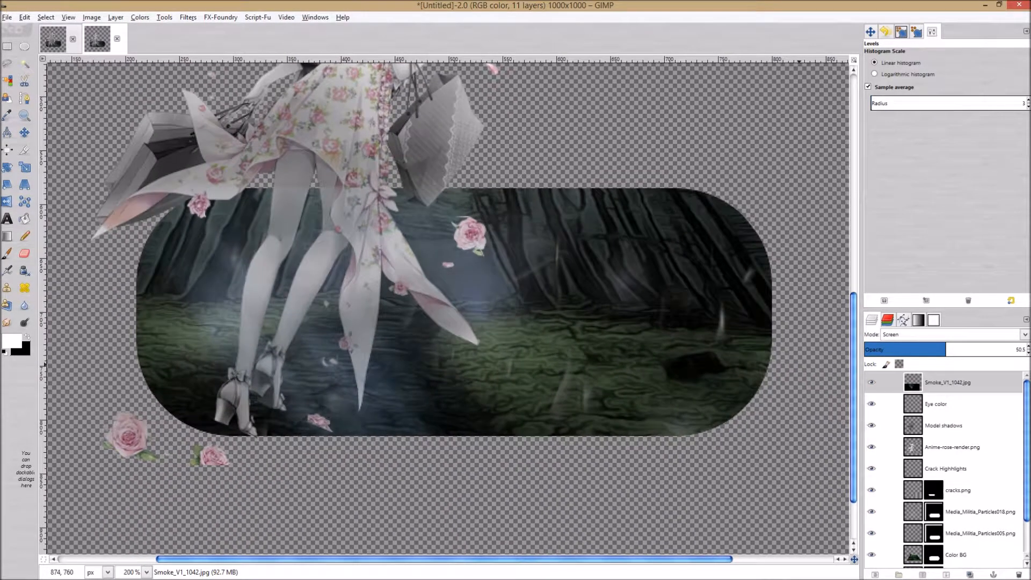
scroll(615, 353, "down", 3)
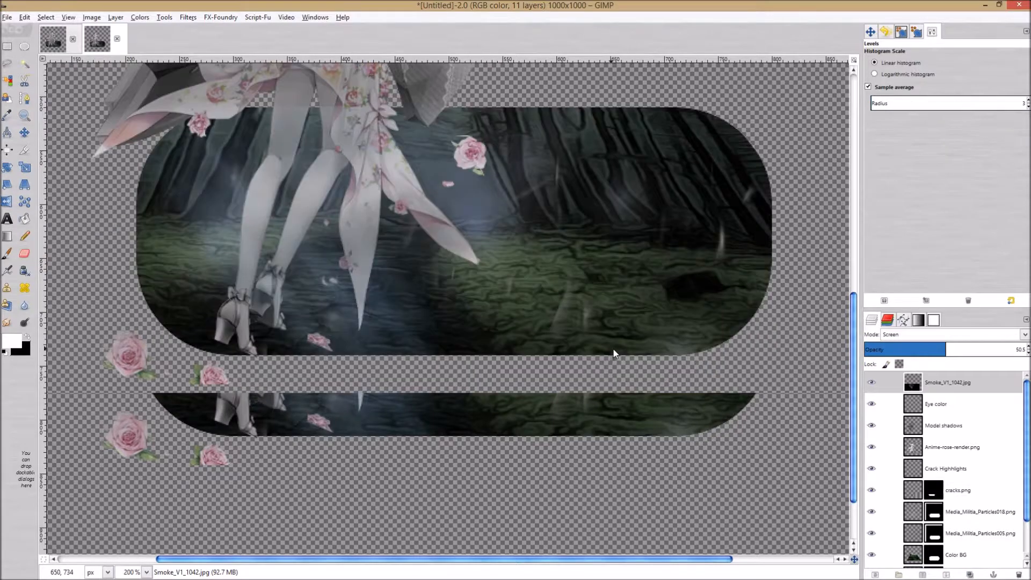
scroll(783, 382, "up", 10)
scroll(740, 435, "down", 5)
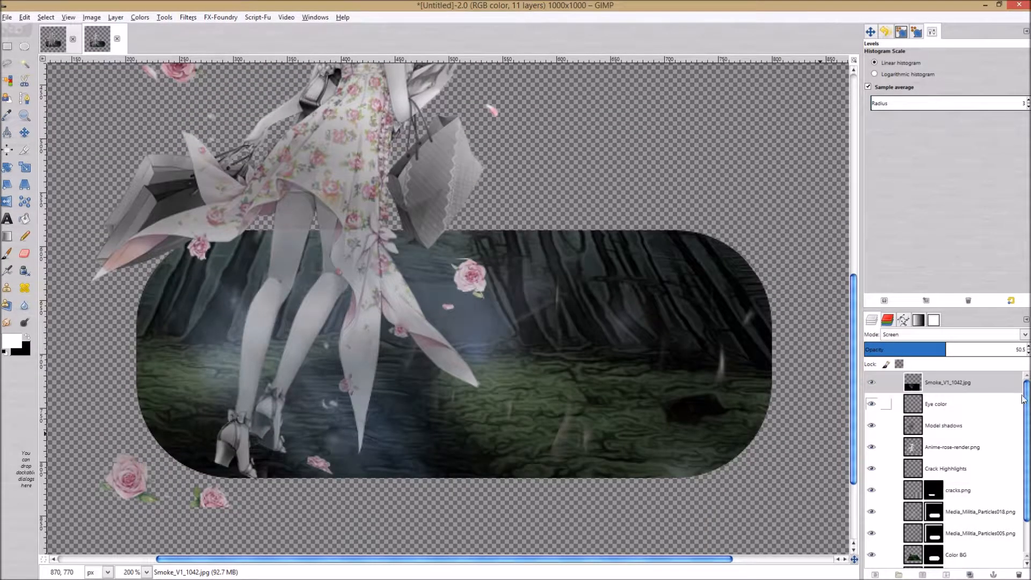
- Select the Template layer at the bottom of the layer stack
scroll(945, 483, "down", 2)
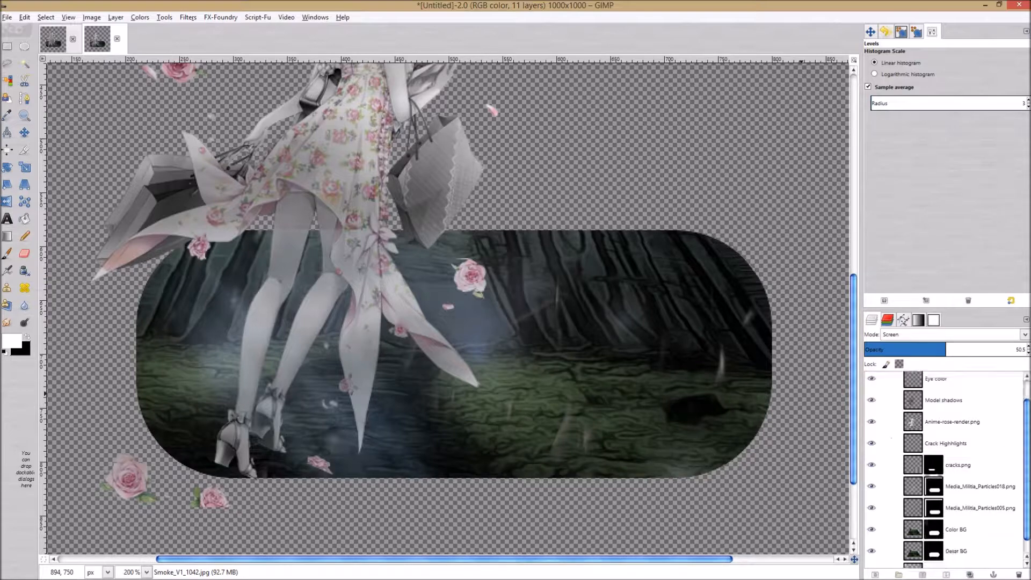
left_click(936, 558)
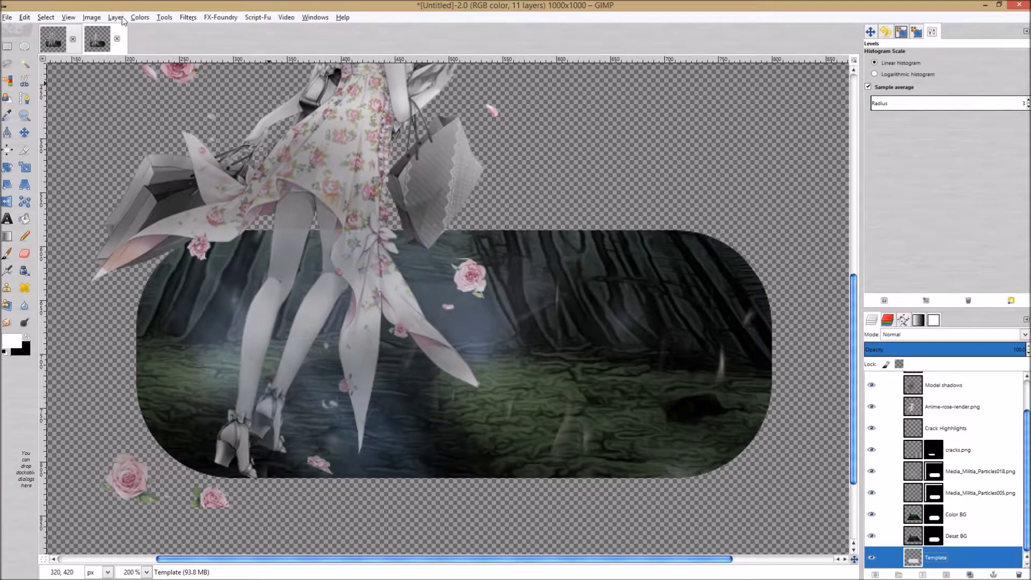
left_click(145, 18)
mouse_move(116, 17)
mouse_move(188, 350)
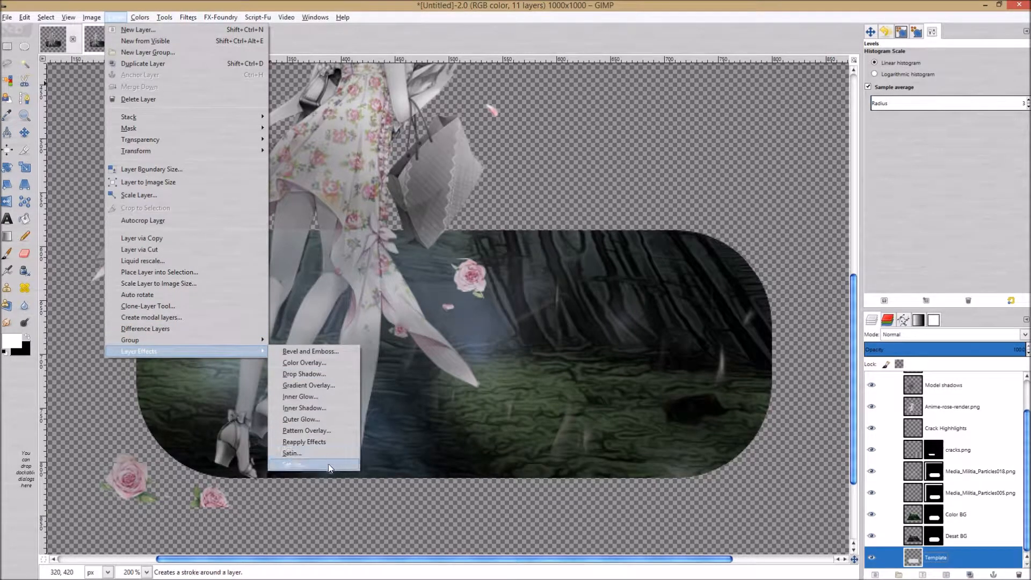
left_click(479, 15)
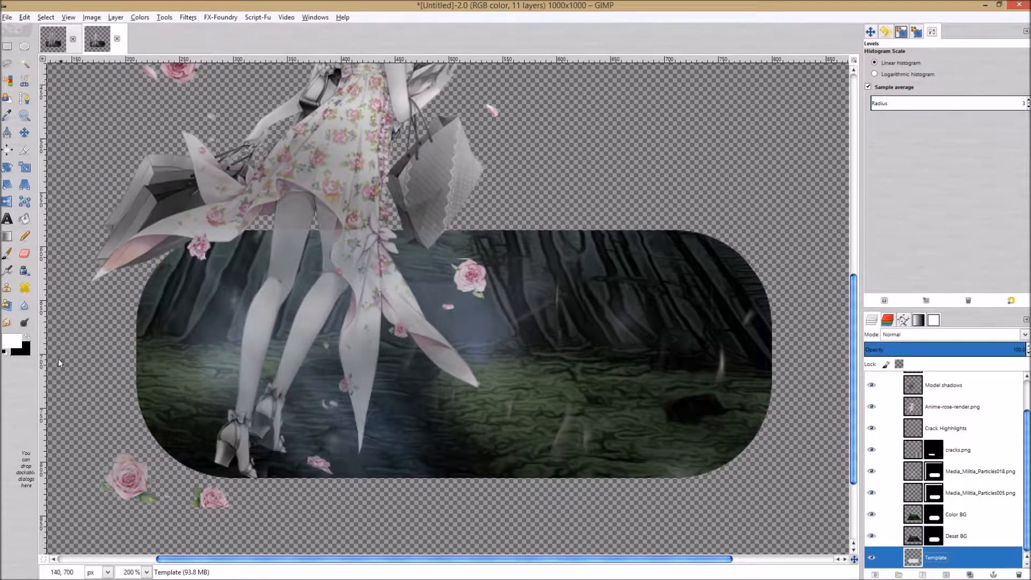
- Swap the foreground and background colours, then copy the HTML notation of the dark green 091205 without applying it as the foreground colour
left_click(27, 337)
left_click(10, 341)
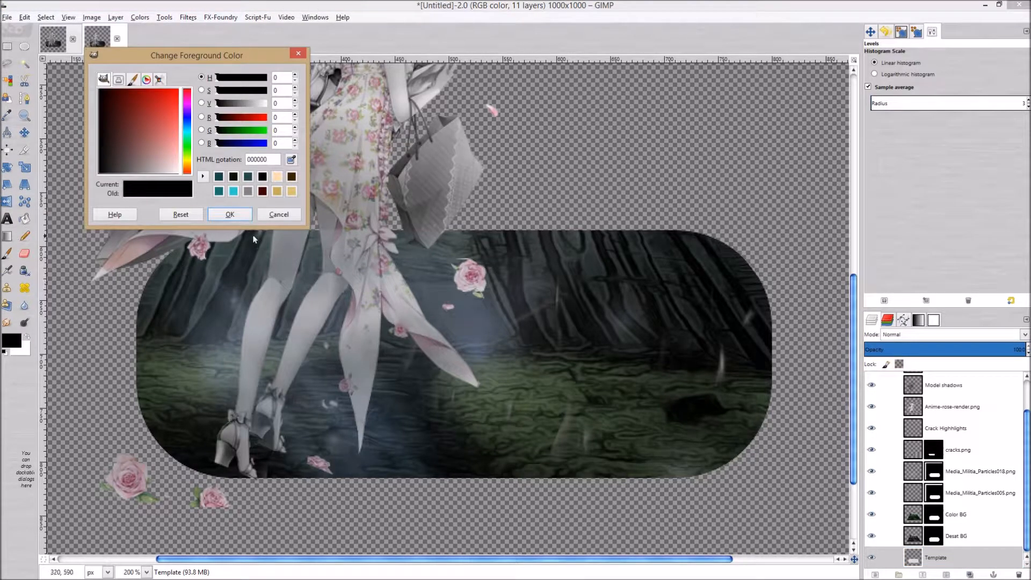
left_click(263, 178)
left_click(231, 177)
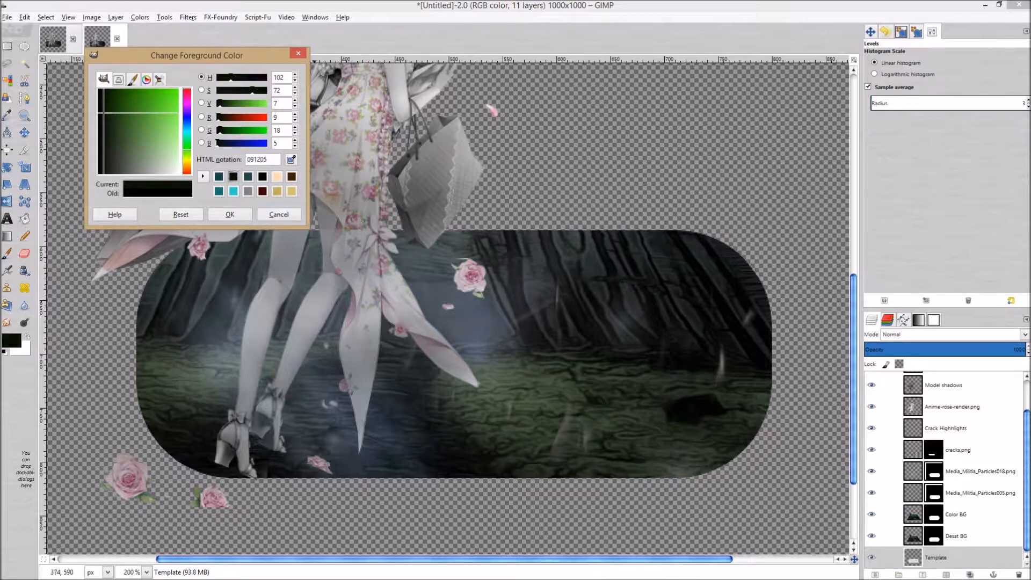
left_click_drag(310, 228, 562, 351)
left_click_drag(358, 352, 347, 225)
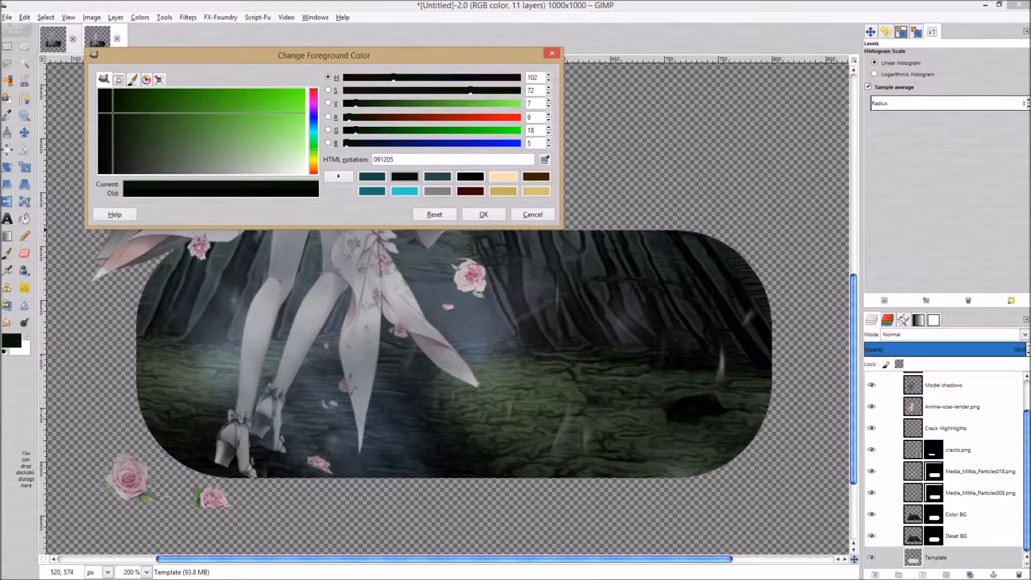
double_click(424, 159)
left_click(551, 54)
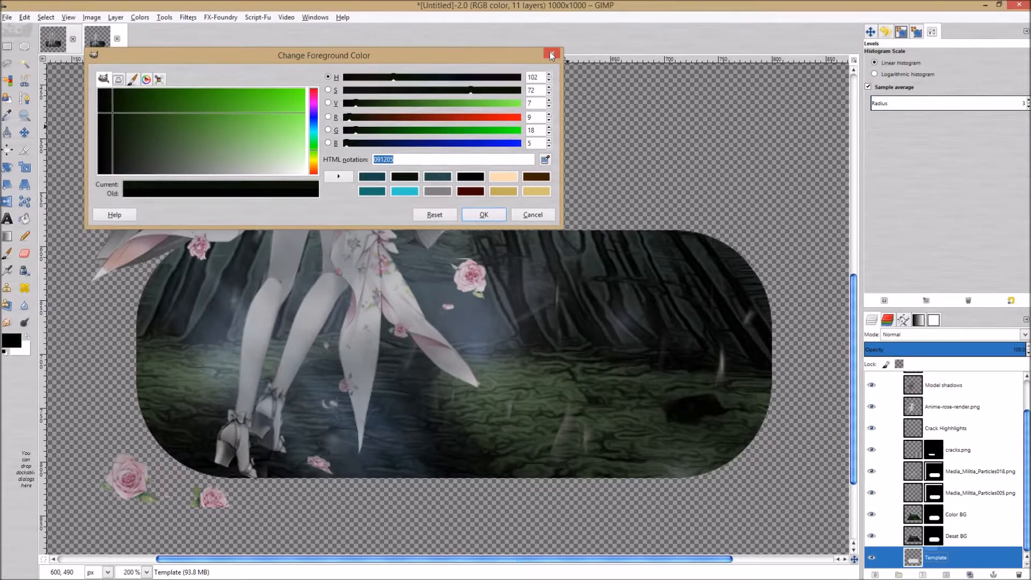
- Start a Stroke layer effect on the Template layer and set its colour to 091205
left_click(111, 17)
mouse_move(253, 352)
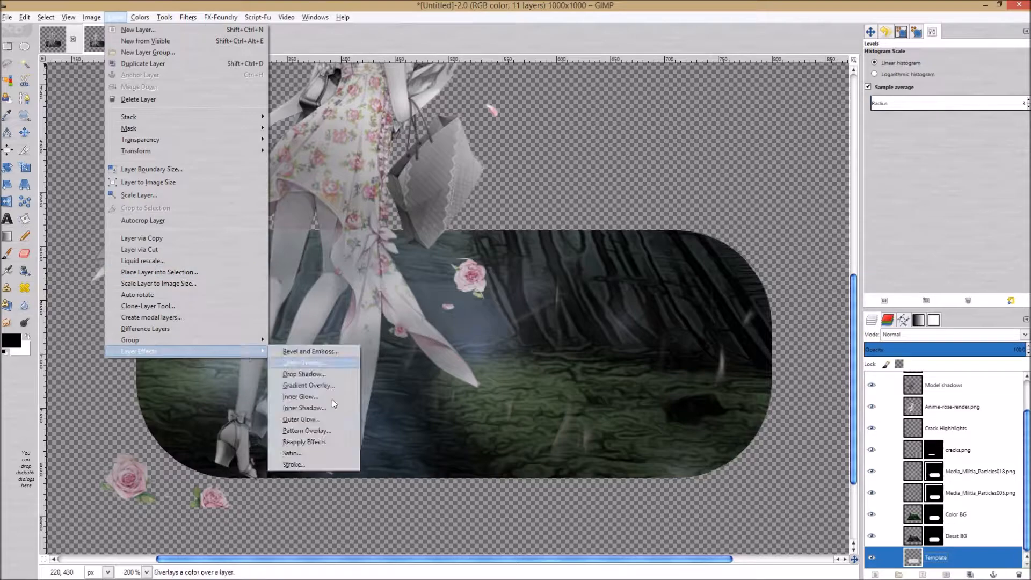
left_click(336, 464)
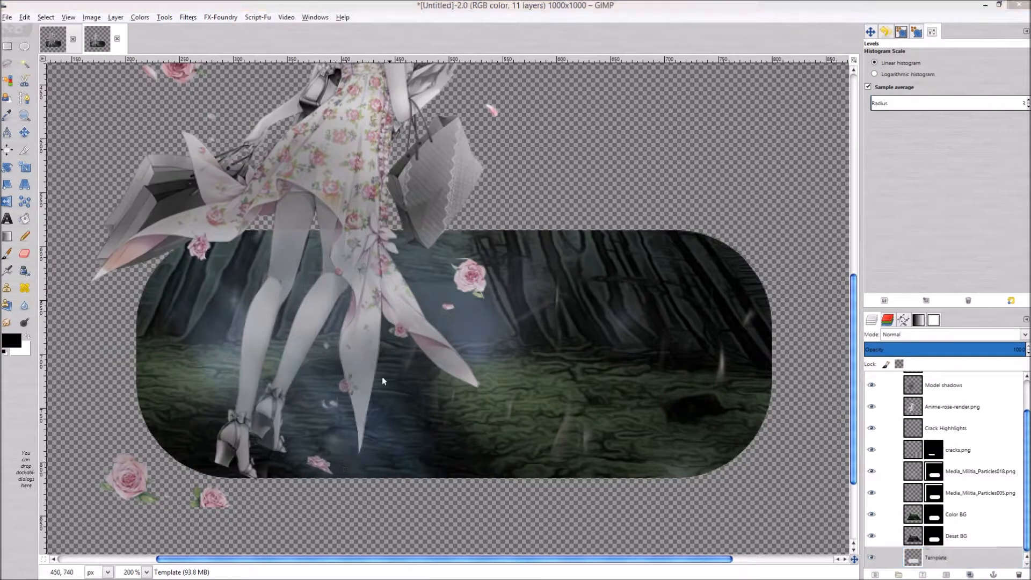
left_click(93, 153)
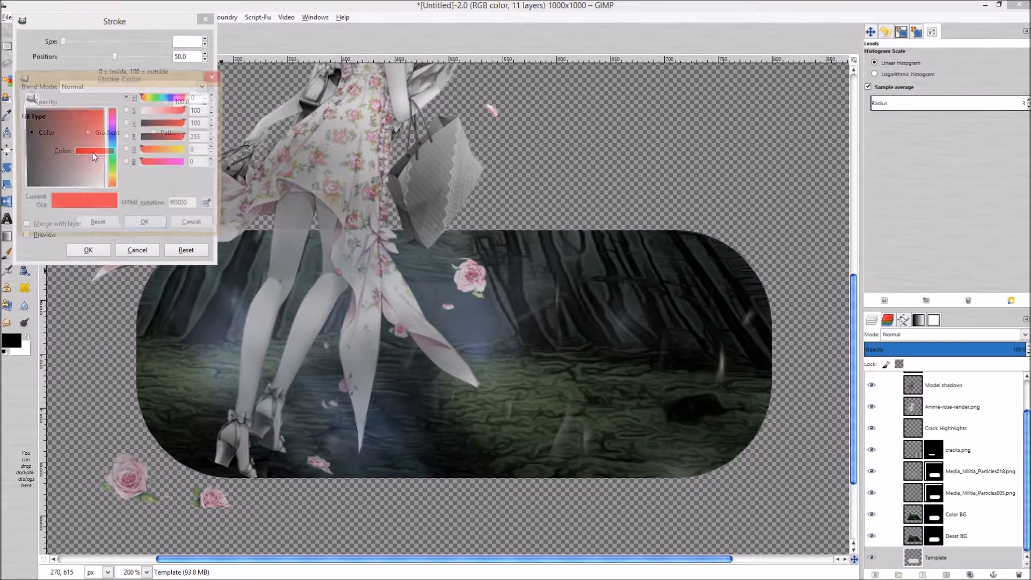
double_click(199, 206)
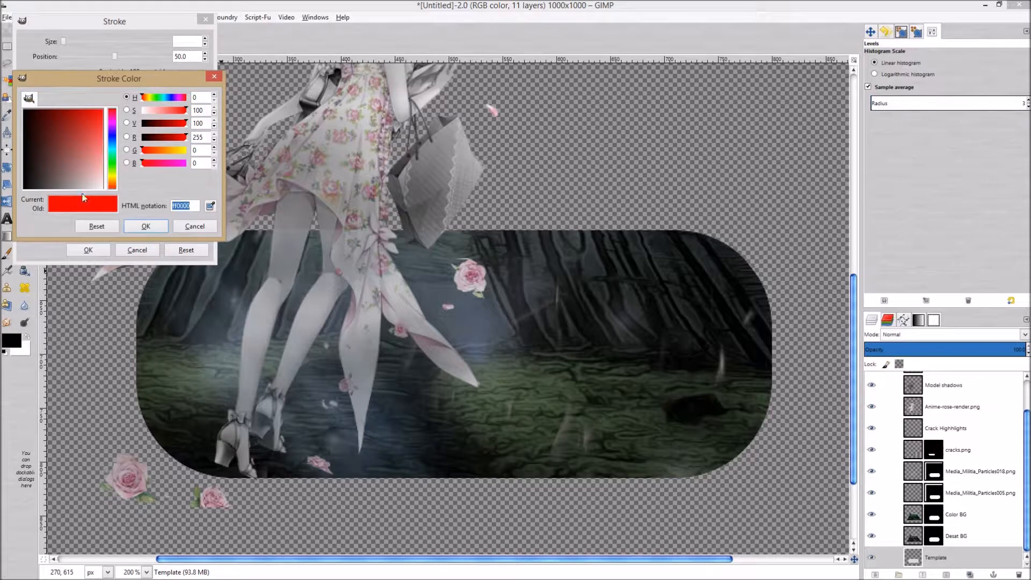
type("091205")
key("Return")
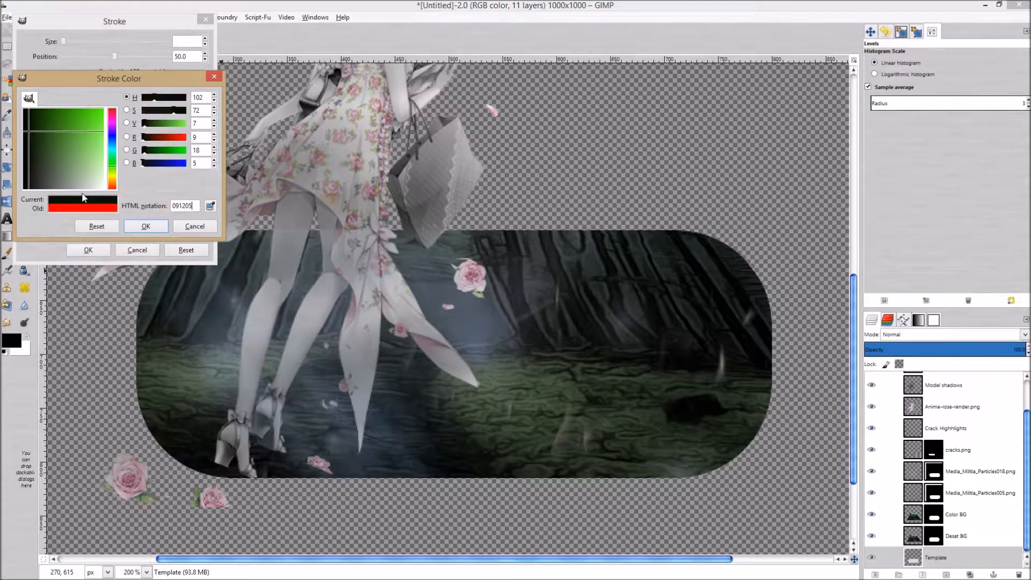
left_click(146, 226)
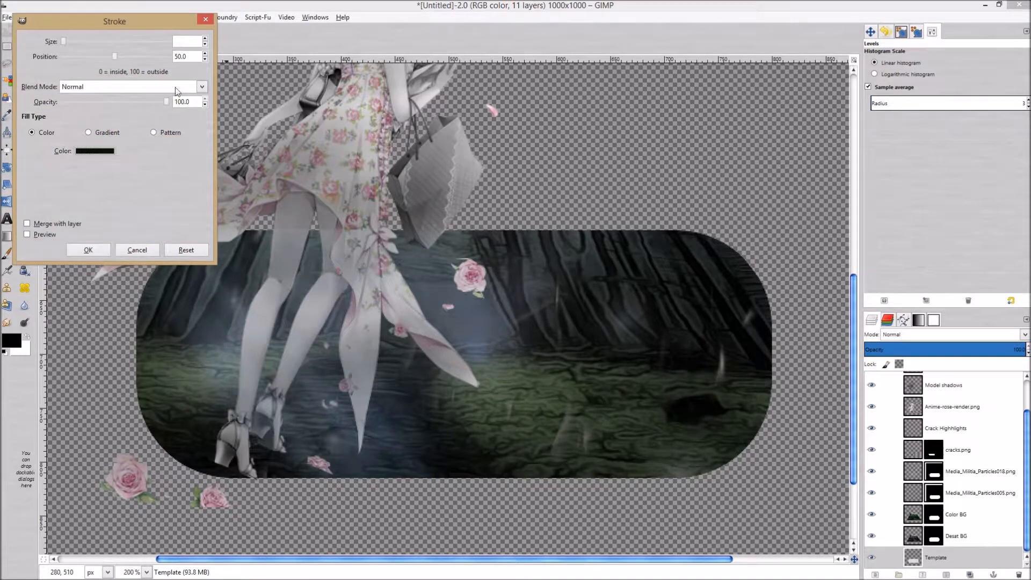
- Set the stroke size to 2, enable preview and merging with the layer, and apply the stroke
type("2")
left_click(34, 233)
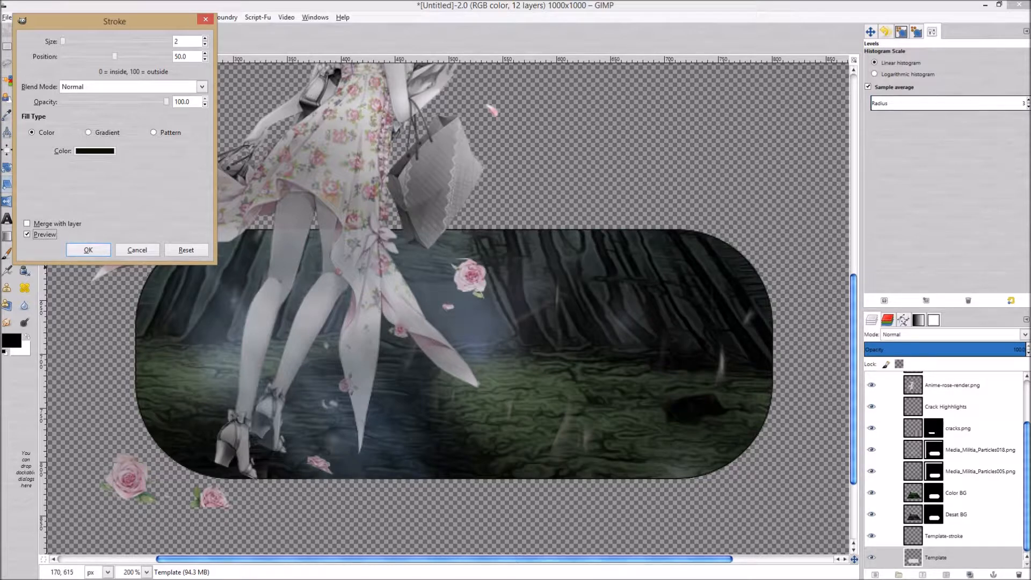
left_click(40, 225)
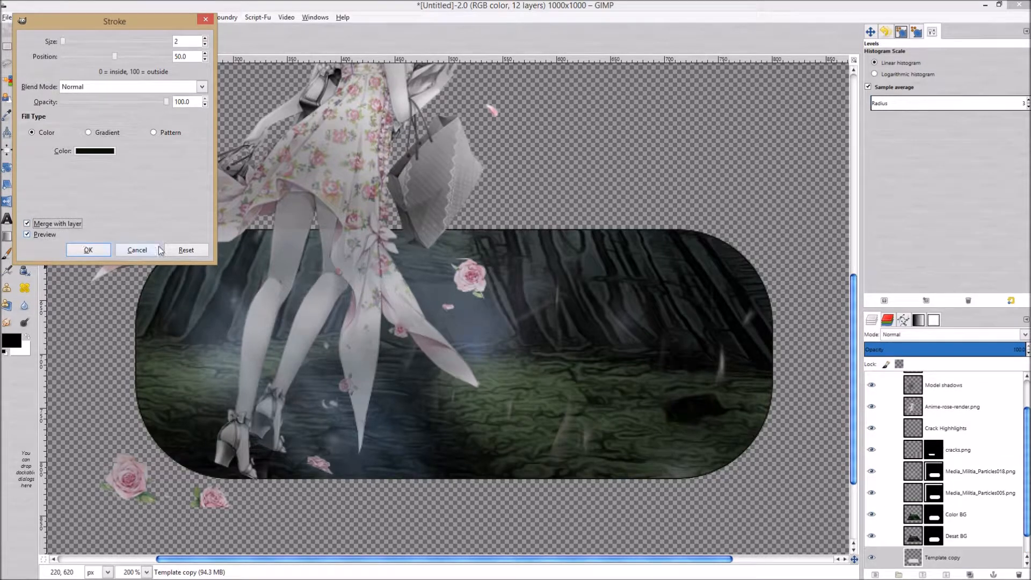
left_click(88, 249)
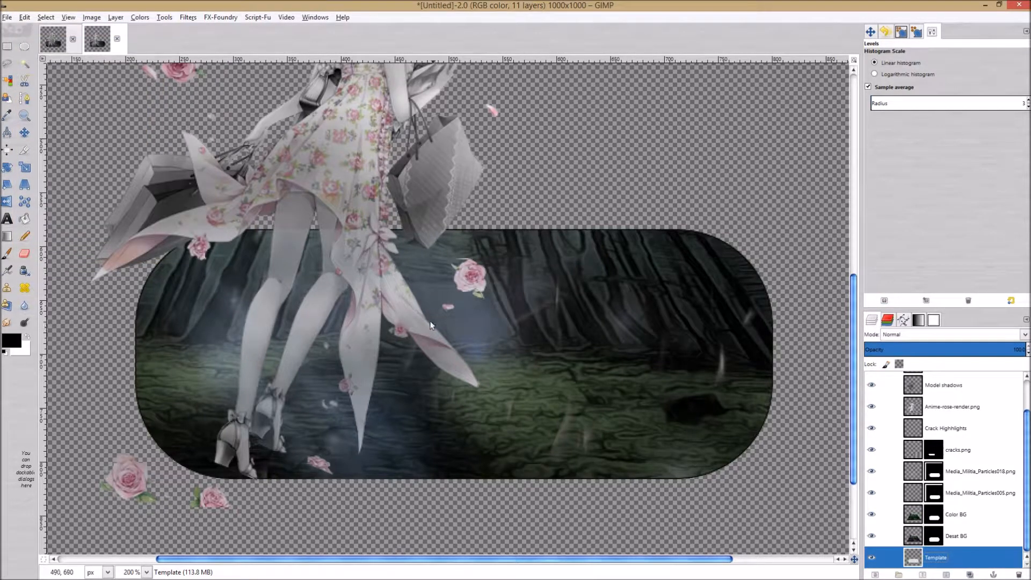
- Set the opacity of the Smoke_V1_1042.jpg layer to 55.1
scroll(395, 343, "down", 3)
scroll(394, 344, "up", 6)
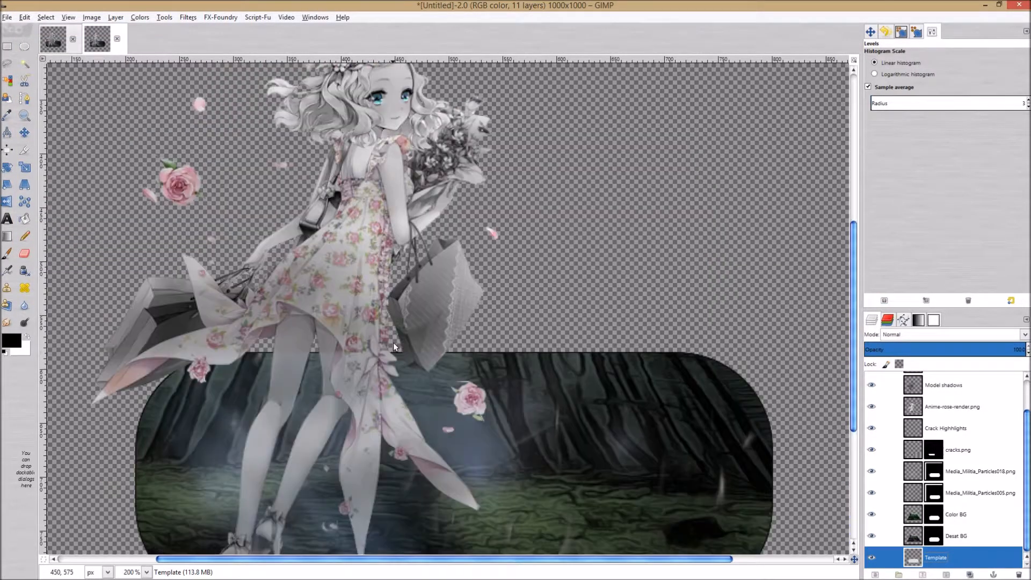
scroll(396, 344, "down", 3)
scroll(438, 335, "down", 2)
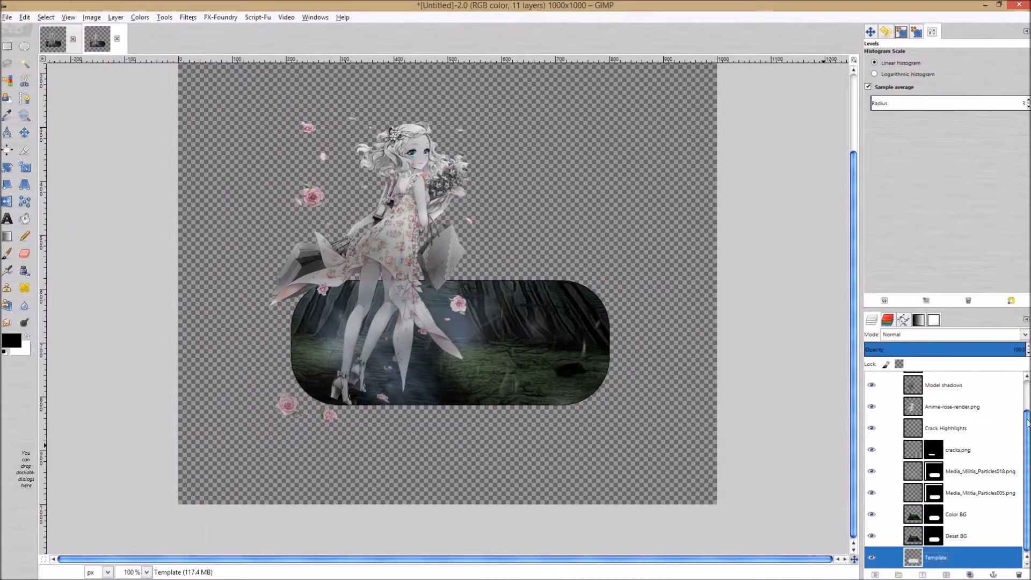
scroll(1027, 388, "up", 2)
left_click(955, 381)
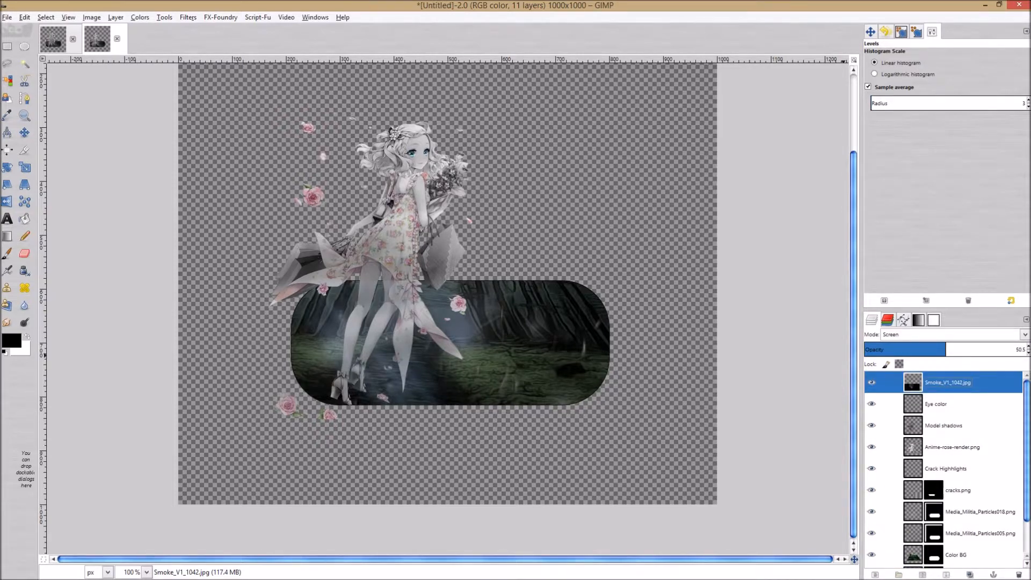
mouse_move(952, 350)
left_mouse_down()
mouse_move(1026, 349)
mouse_move(953, 344)
left_mouse_up()
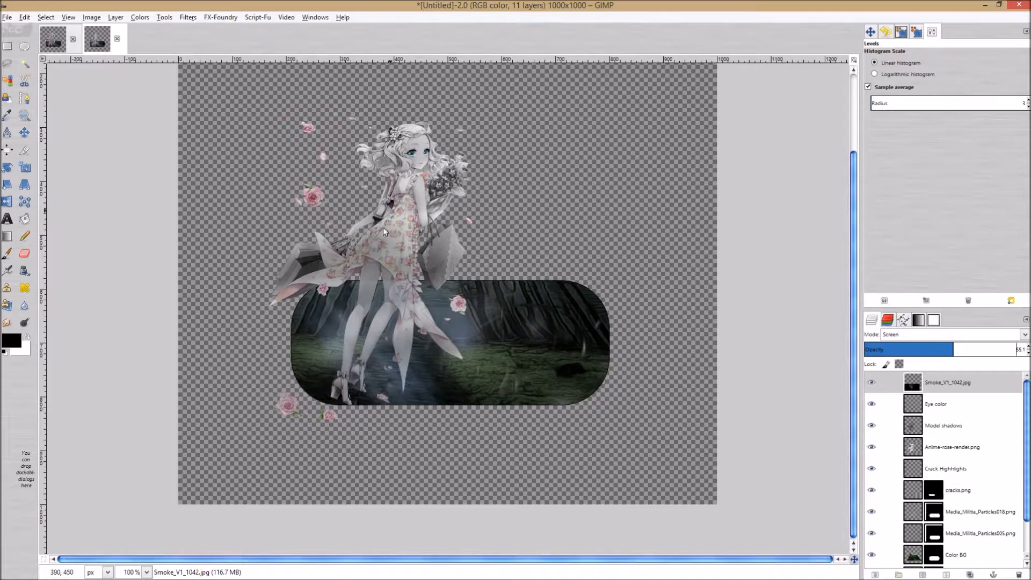
- Add a layer mask to the Smoke_V1_1042.jpg layer
right_click(958, 381)
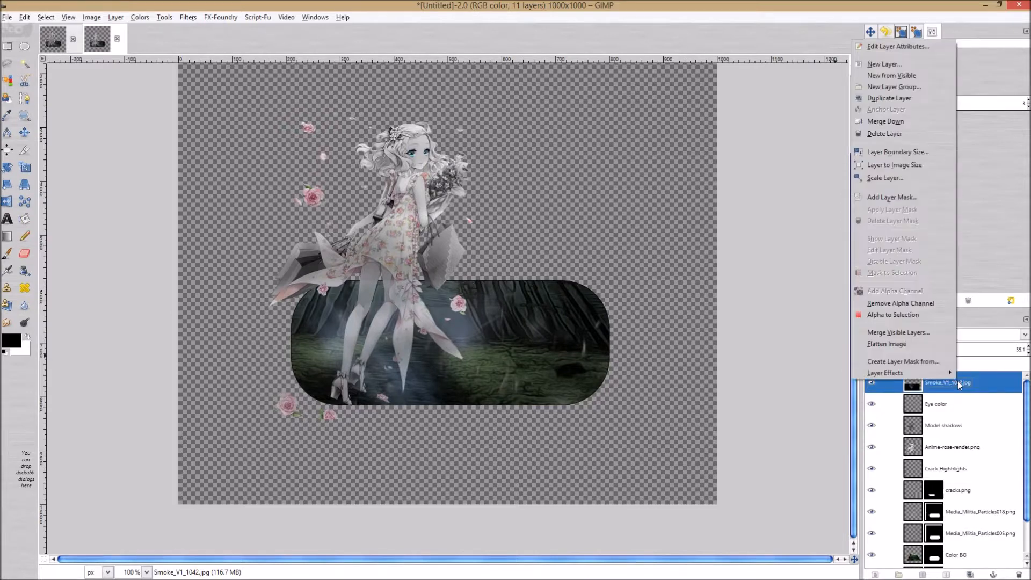
left_click(896, 198)
left_click(95, 209)
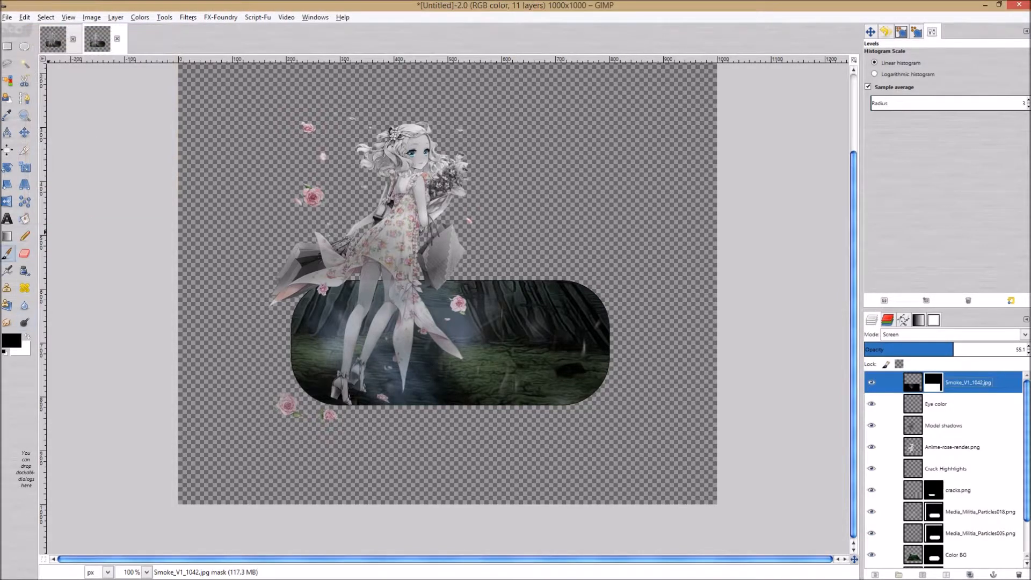
- Paint black on the smoke layer's mask over the upper legs at the banner's top edge, using the 2. Hardness 025 brush at size 33.58
left_click(7, 253)
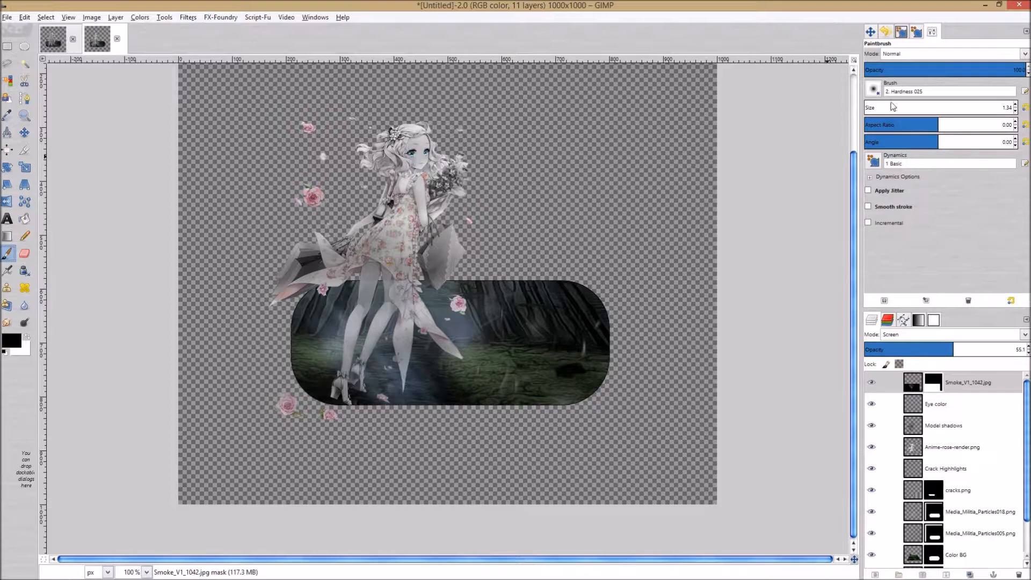
left_click(868, 107)
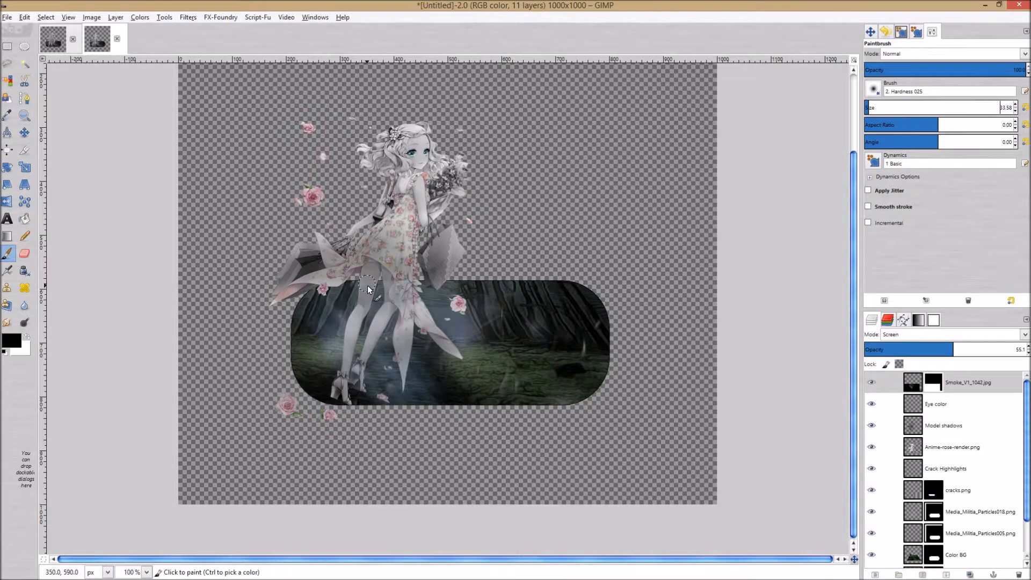
key("2")
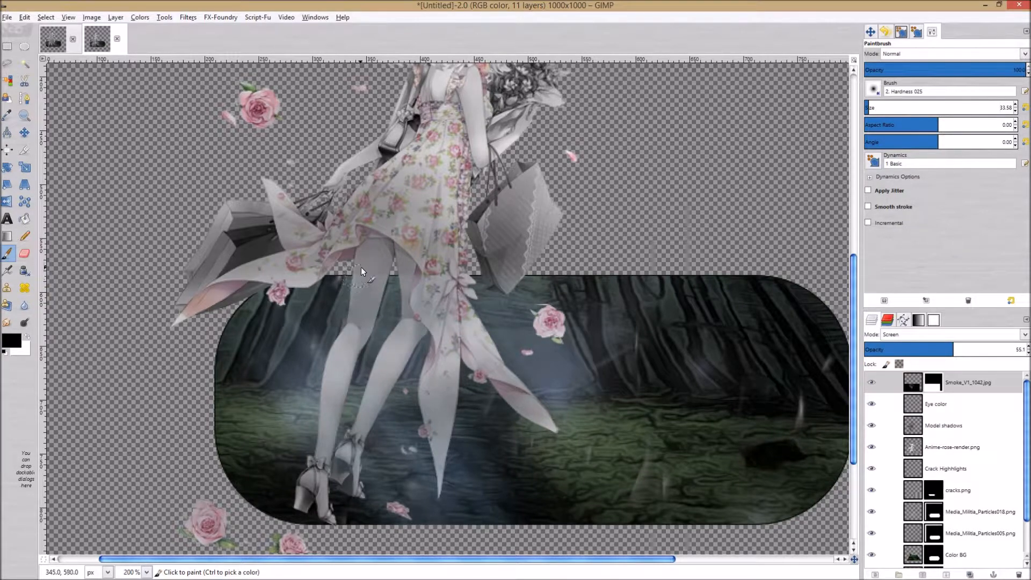
left_click_drag(366, 265, 430, 270)
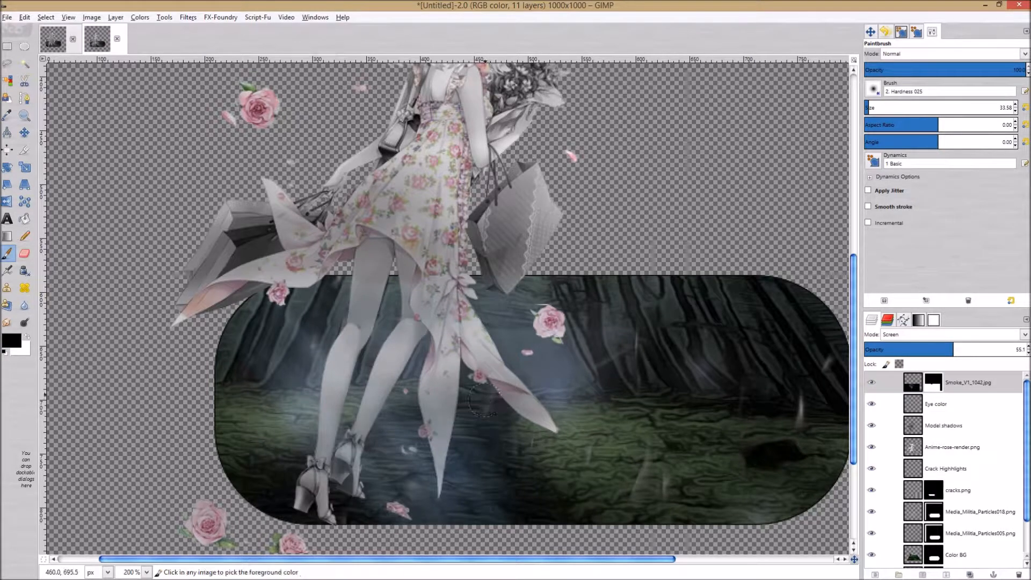
scroll(490, 391, "down", 1)
scroll(489, 387, "down", 2)
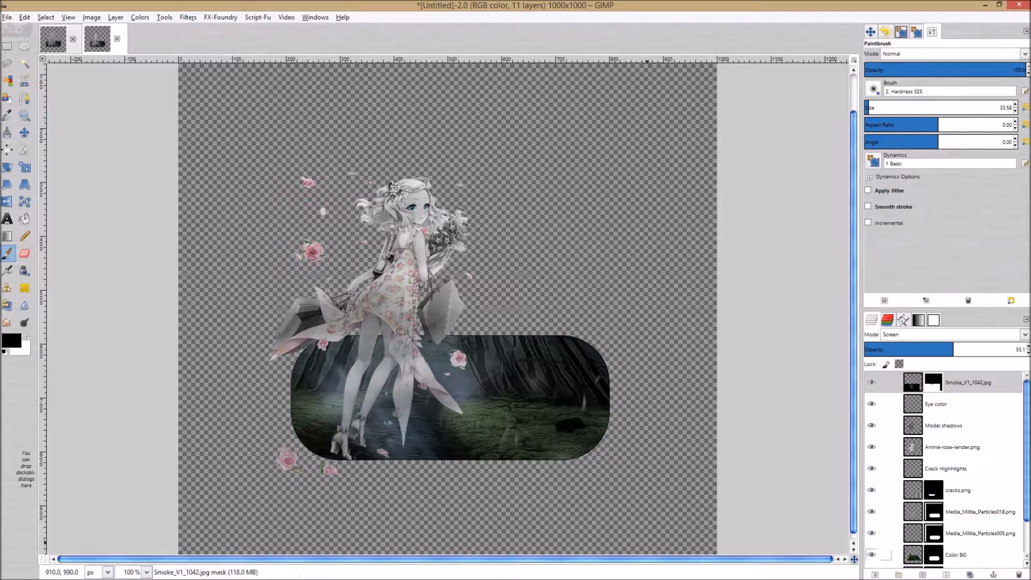
- Lower the Smoke_V1_1042.jpg layer to just below Model shadows, and select the Eye color layer
left_click(947, 575)
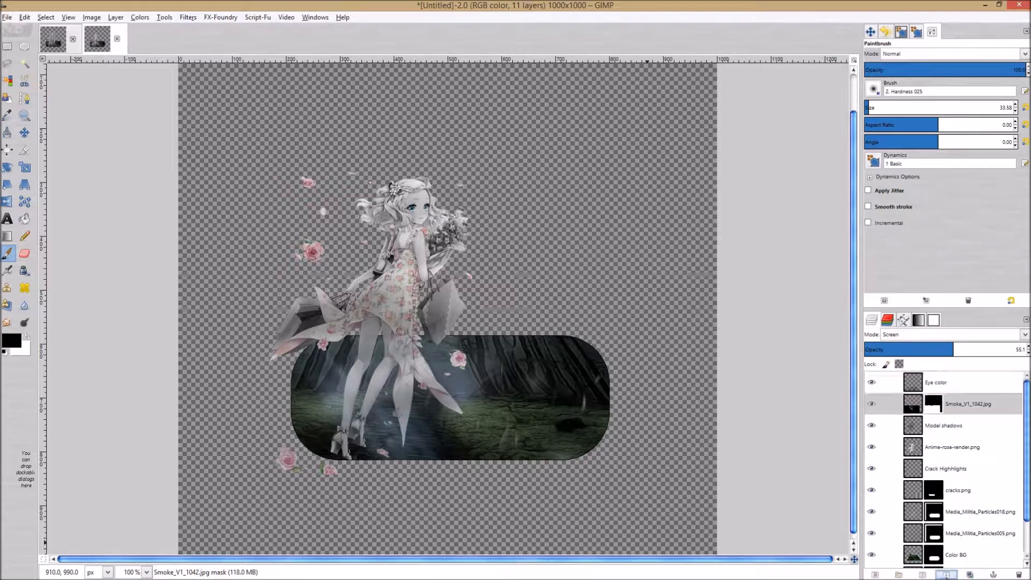
left_click(947, 574)
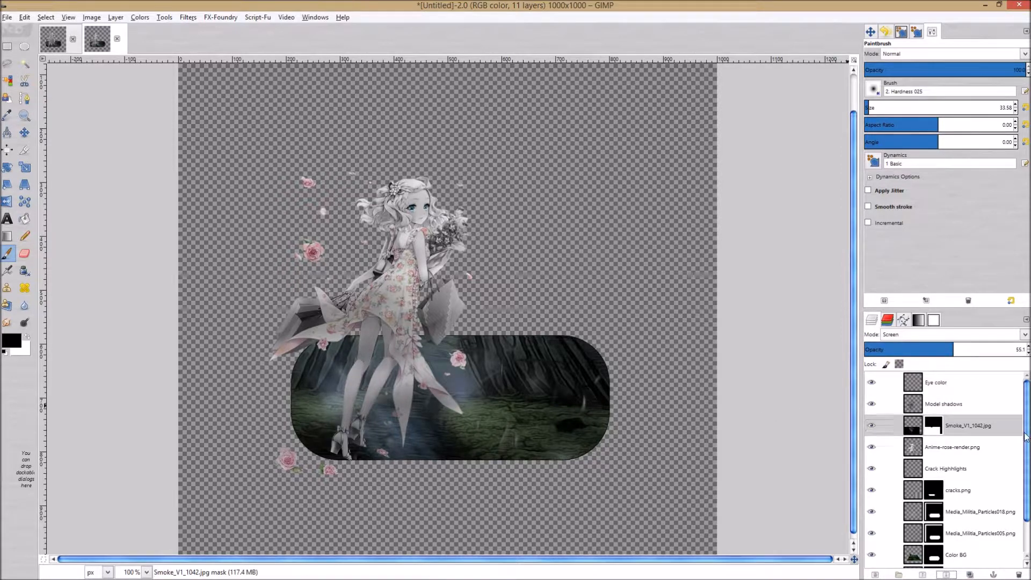
left_click(935, 382)
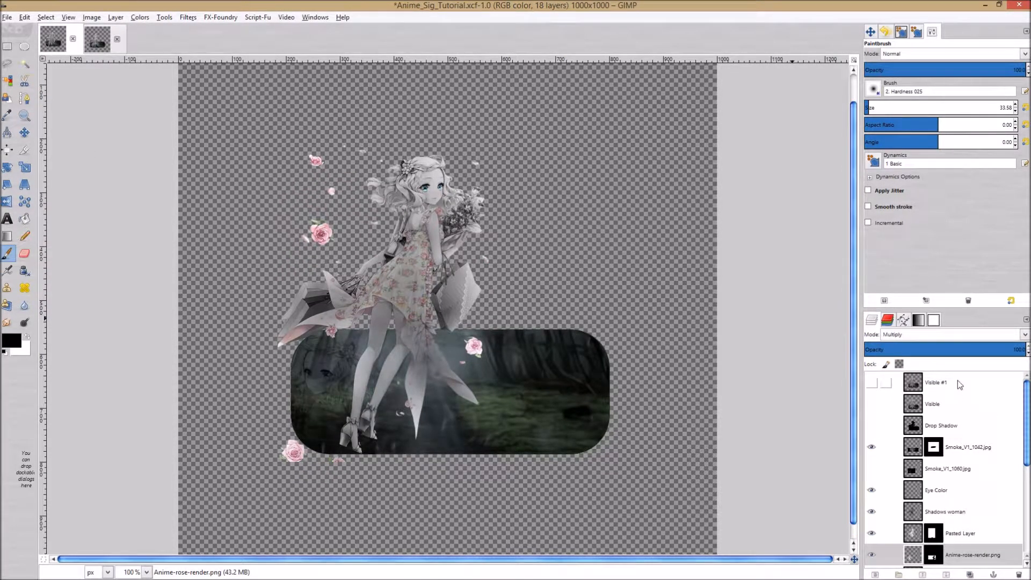
- Examine the layer stack of the Anime_Sig_Tutorial.xcf reference image and return to the working banner image
scroll(988, 467, "down", 2)
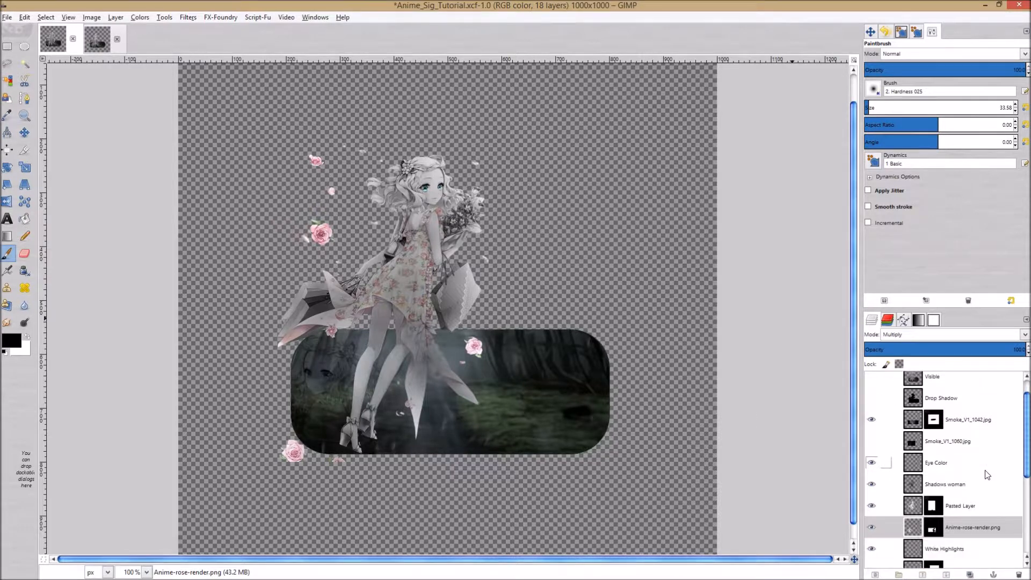
scroll(987, 474, "down", 1)
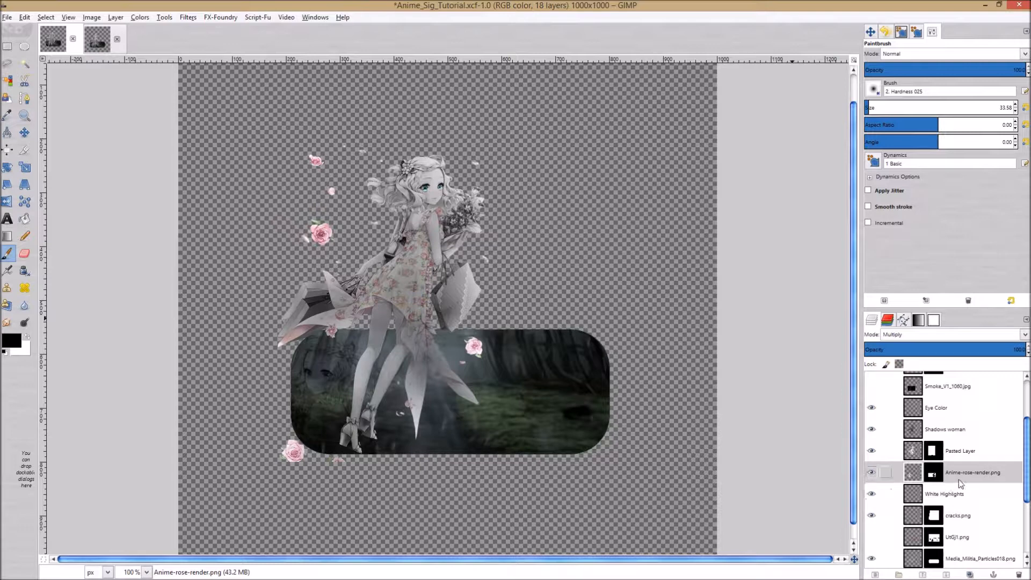
scroll(961, 482, "down", 1)
scroll(968, 448, "down", 1)
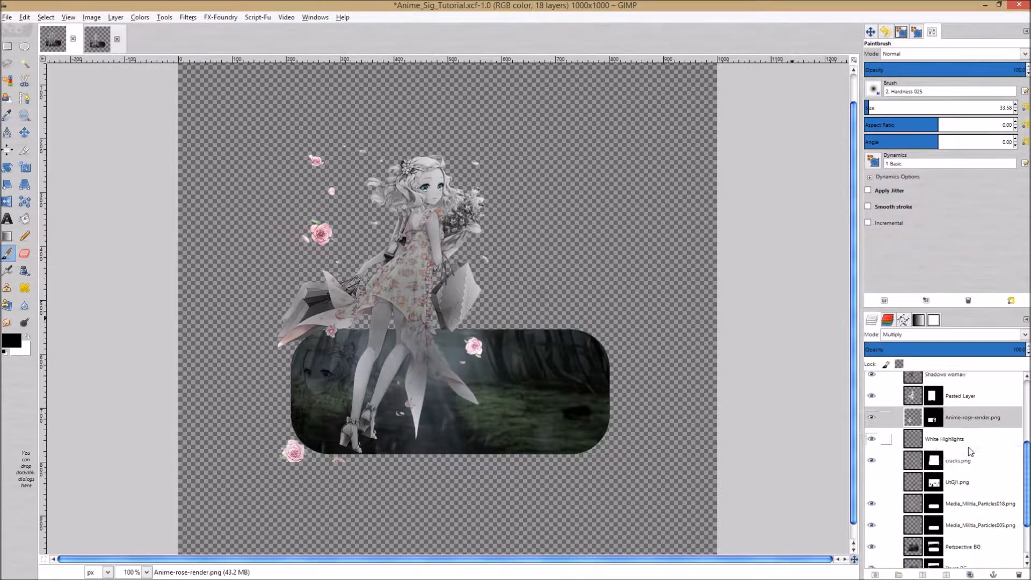
scroll(968, 447, "up", 1)
scroll(968, 436, "down", 2)
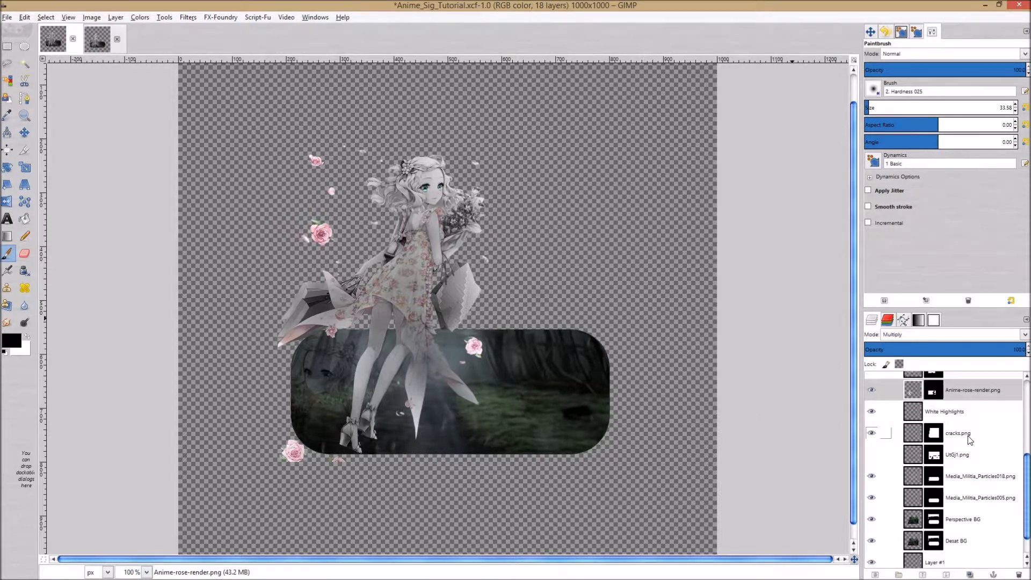
scroll(969, 437, "down", 1)
scroll(968, 438, "up", 7)
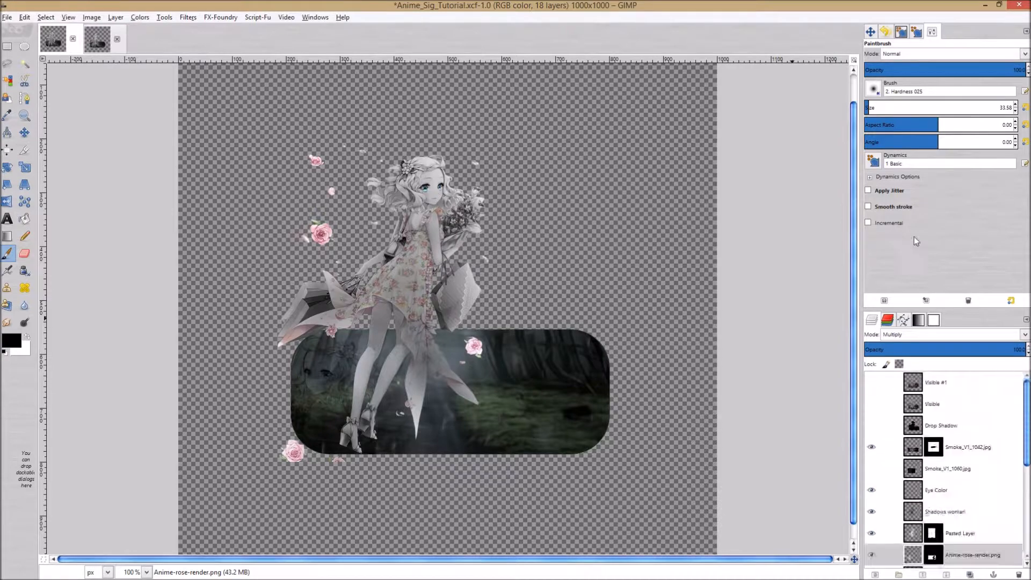
left_click(98, 41)
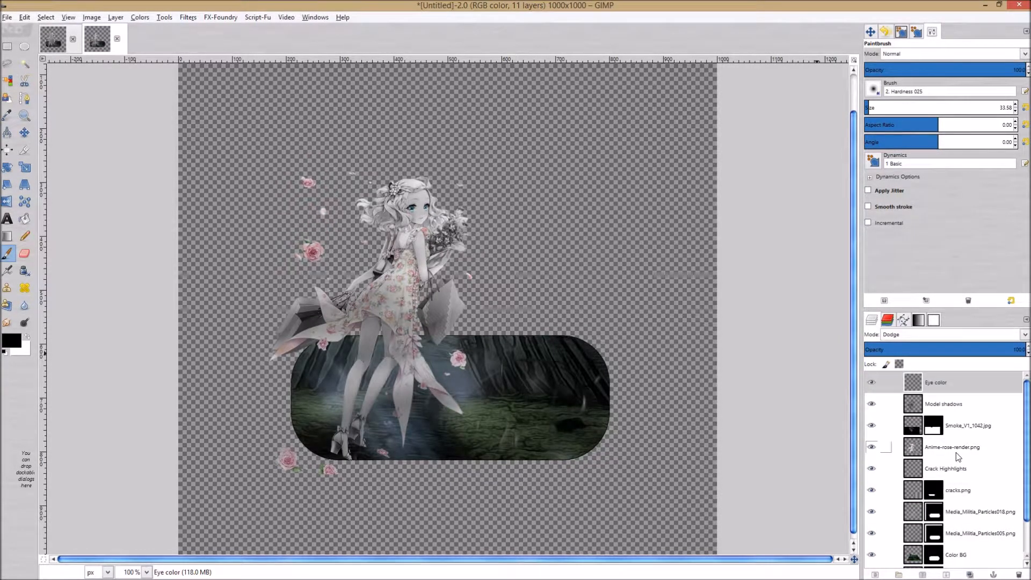
- Import the anime rose render from the file folder as a new layer directly above the Crack Highlights layer
left_click(953, 473)
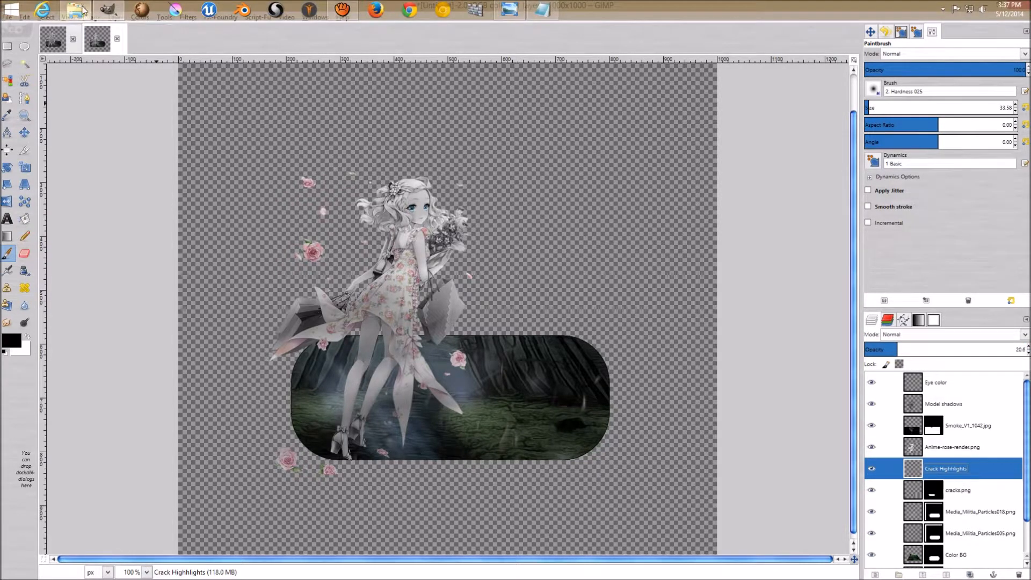
left_click(75, 6)
left_click(232, 118)
left_click_drag(230, 106, 655, 446)
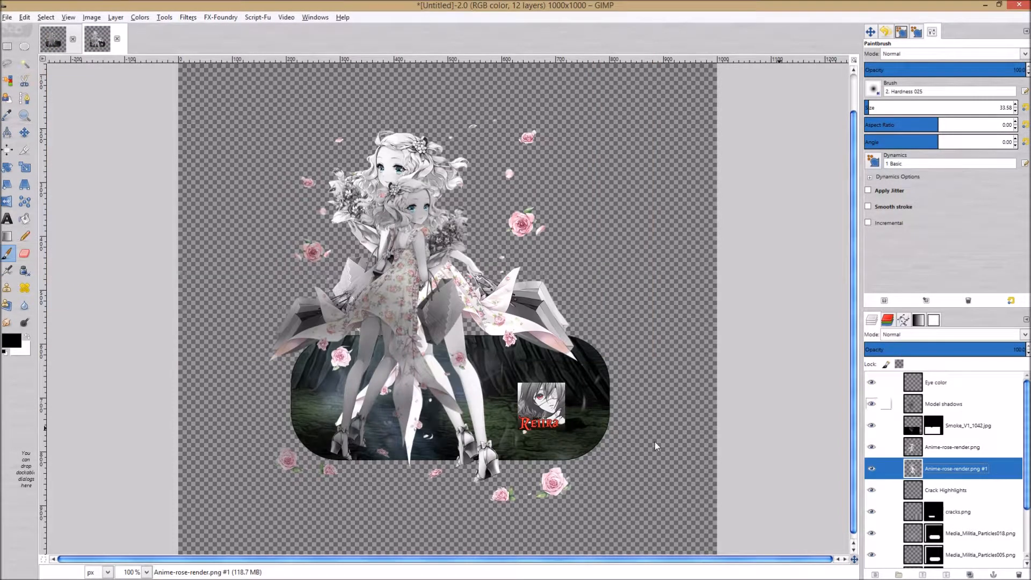
- Delete the watermark portrait and lettering from the new render layer with a rounded rectangular selection, and clear the selection
left_click(7, 46)
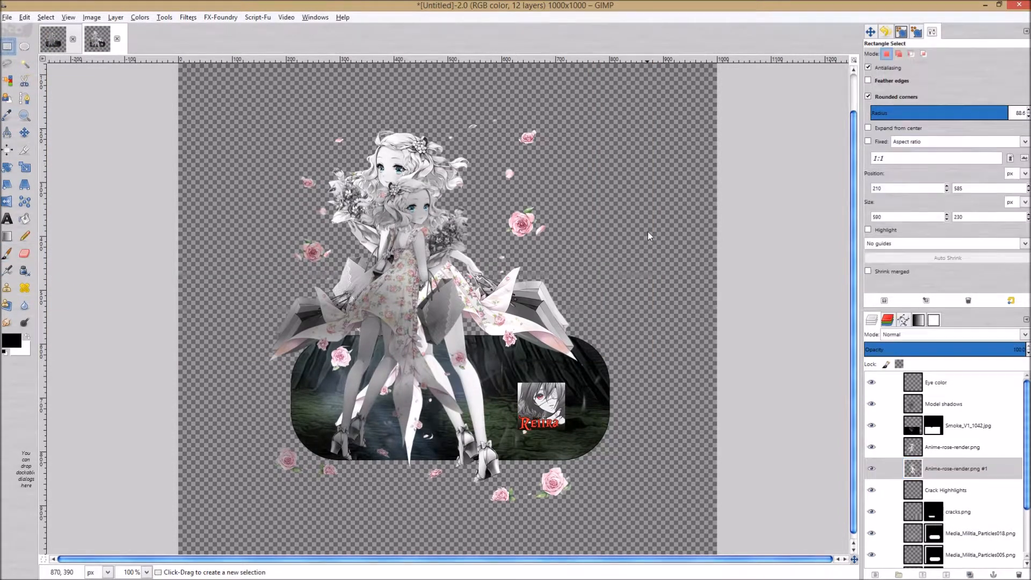
left_click_drag(496, 360, 588, 457)
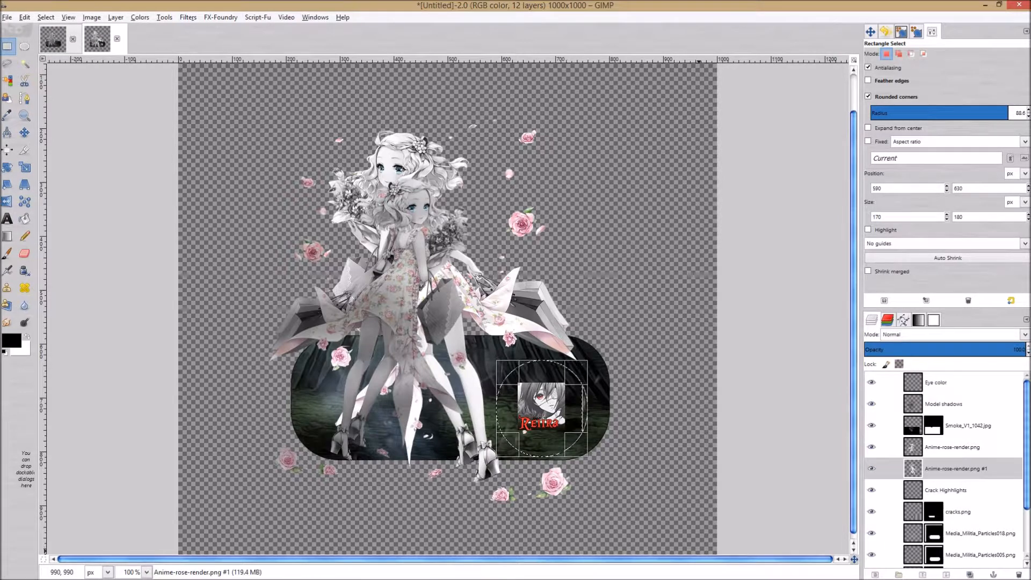
key("Delete")
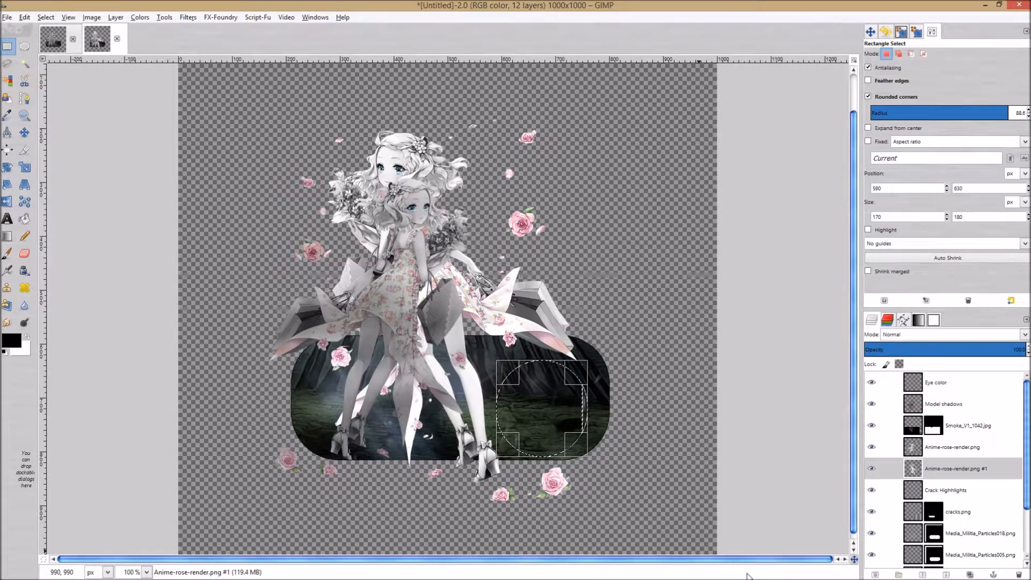
key("ctrl+shift+a")
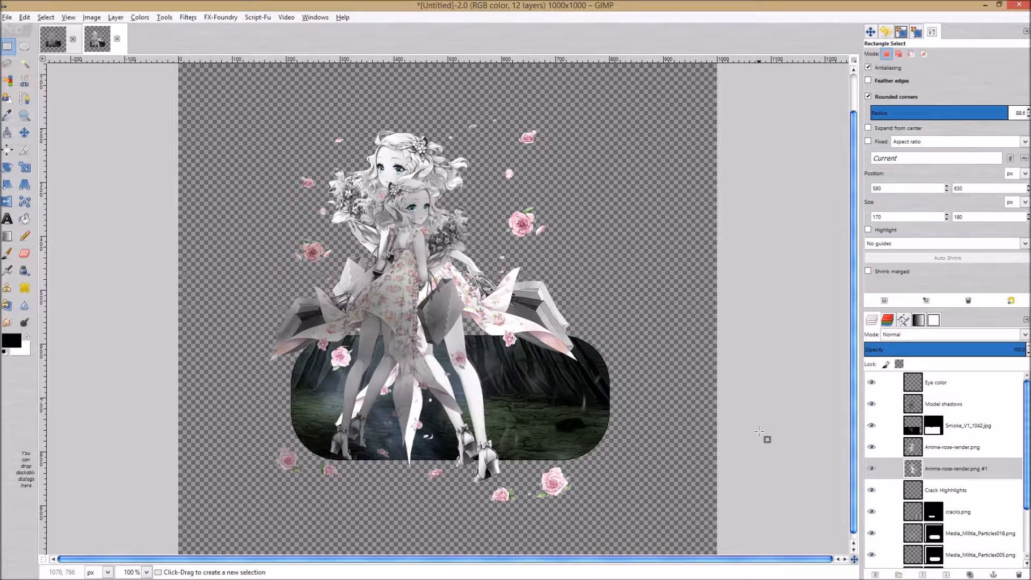
- Move the new render copy beside the original model, over the right half of the banner
key("m")
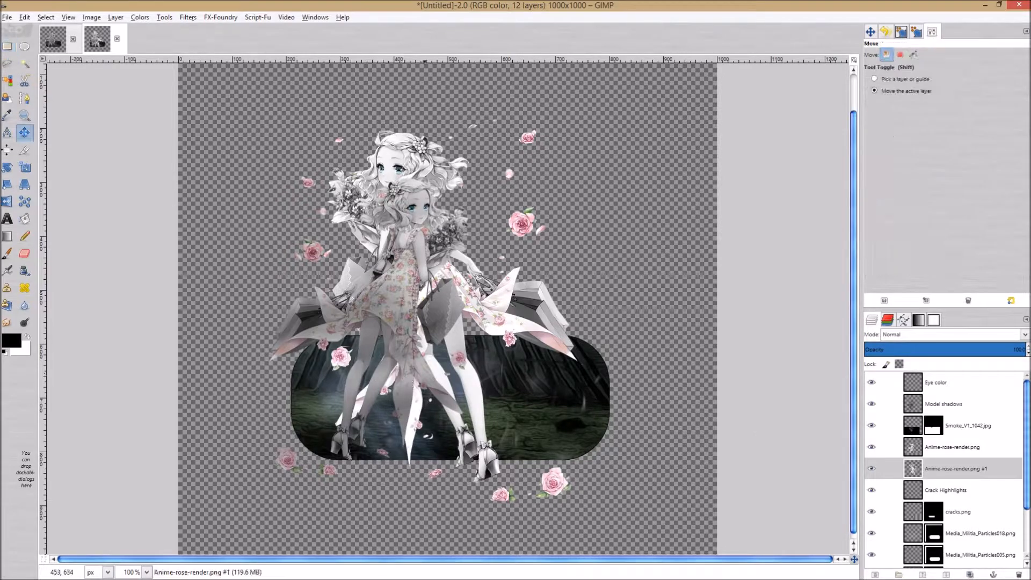
left_click_drag(473, 385, 575, 498)
left_click_drag(550, 423, 516, 294)
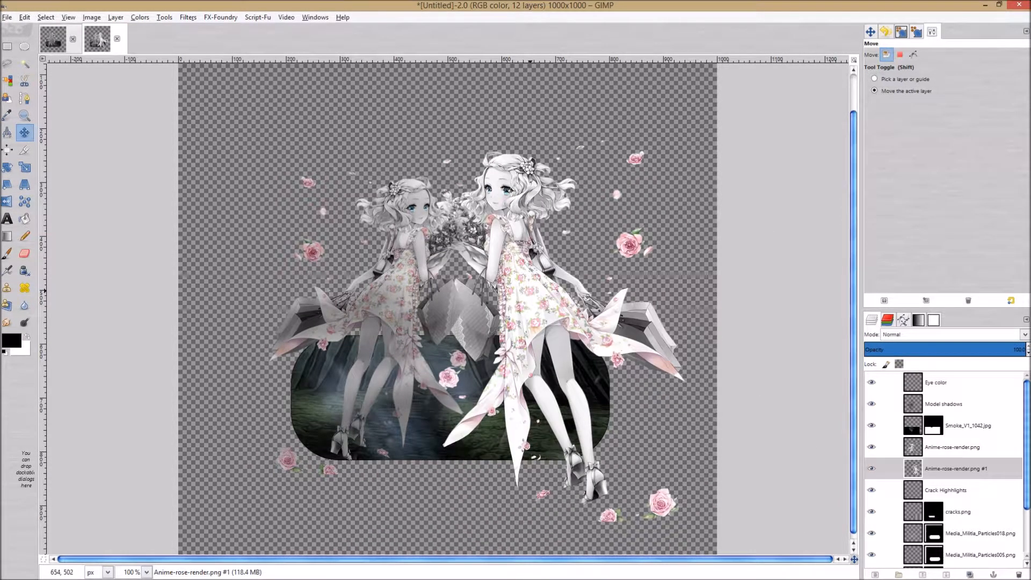
- Scale the new render copy down proportionally and move it to the banner's lower left, partly off the canvas
key("shift+s")
left_click(533, 294)
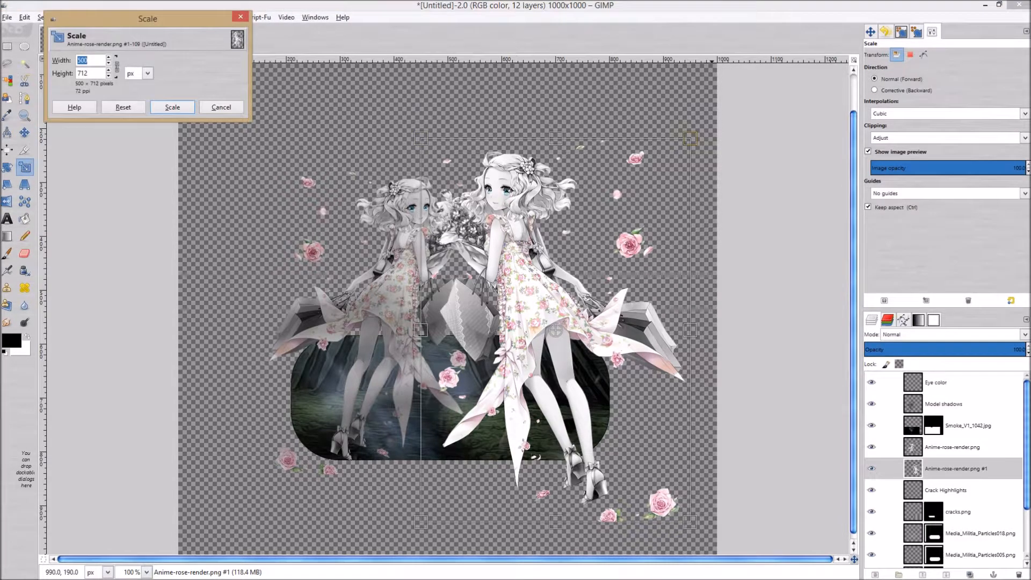
left_click_drag(693, 141, 639, 217)
left_click(172, 108)
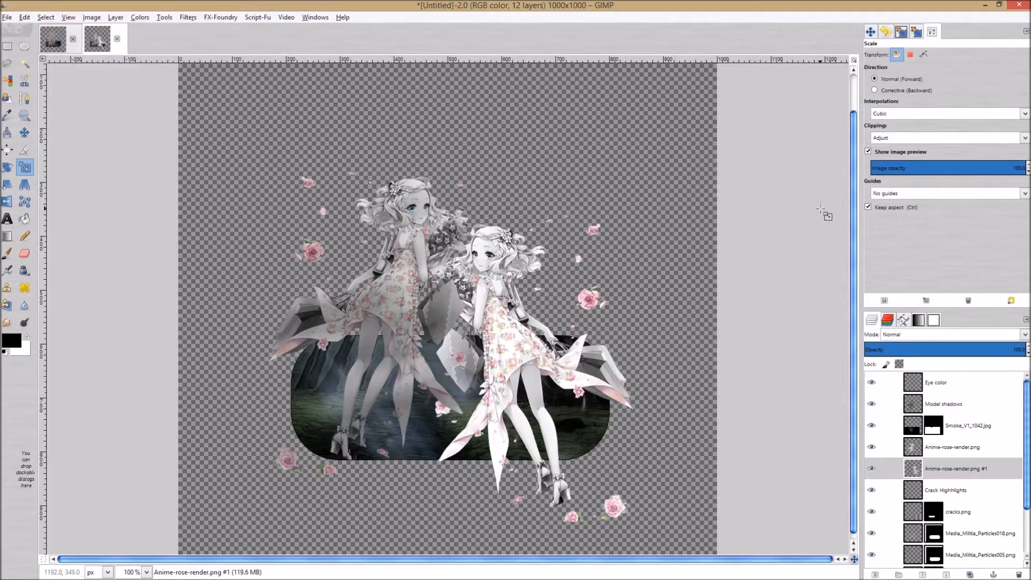
key("m")
left_click_drag(514, 350, 210, 434)
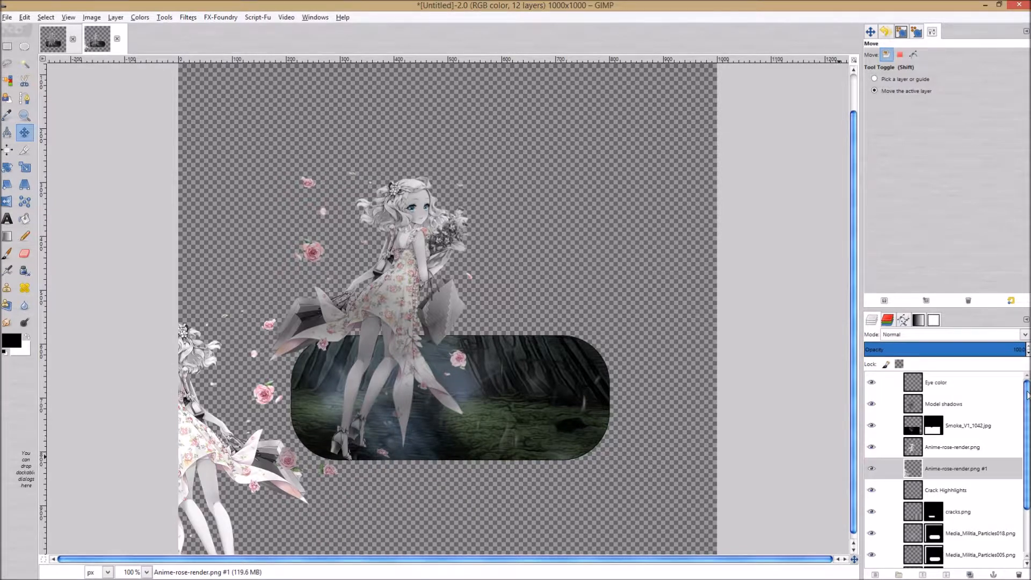
- Link the original Anime-rose-render.png layer with the Model shadows and Eye color layers
left_click(941, 455)
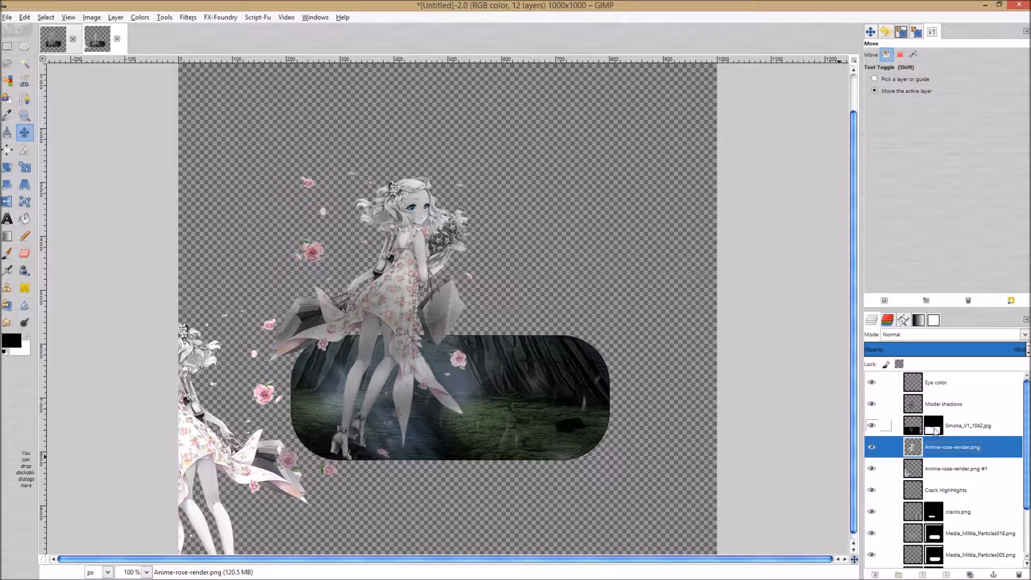
left_click(889, 406, "shift")
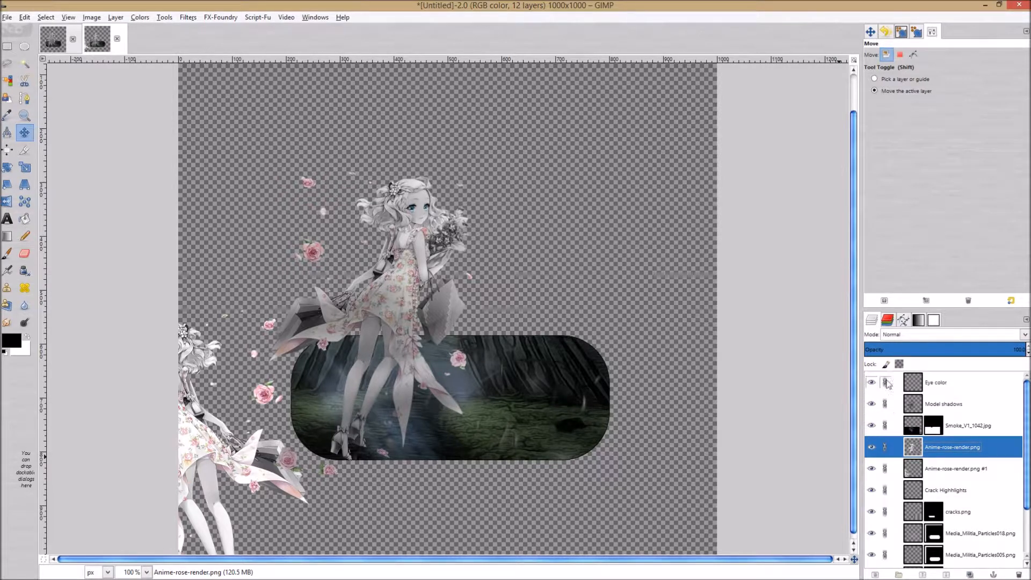
left_click(885, 408, "shift")
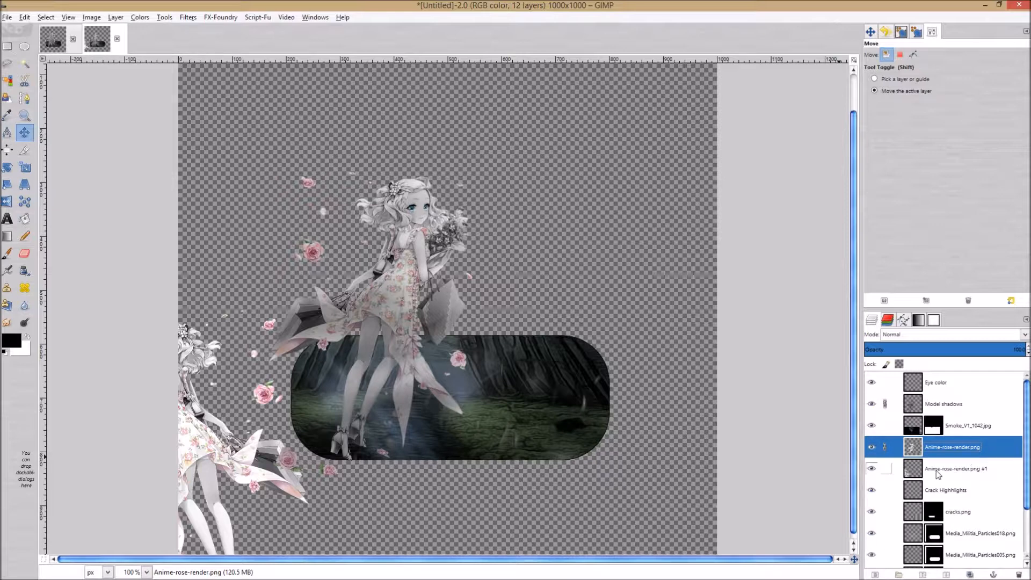
left_click(886, 381)
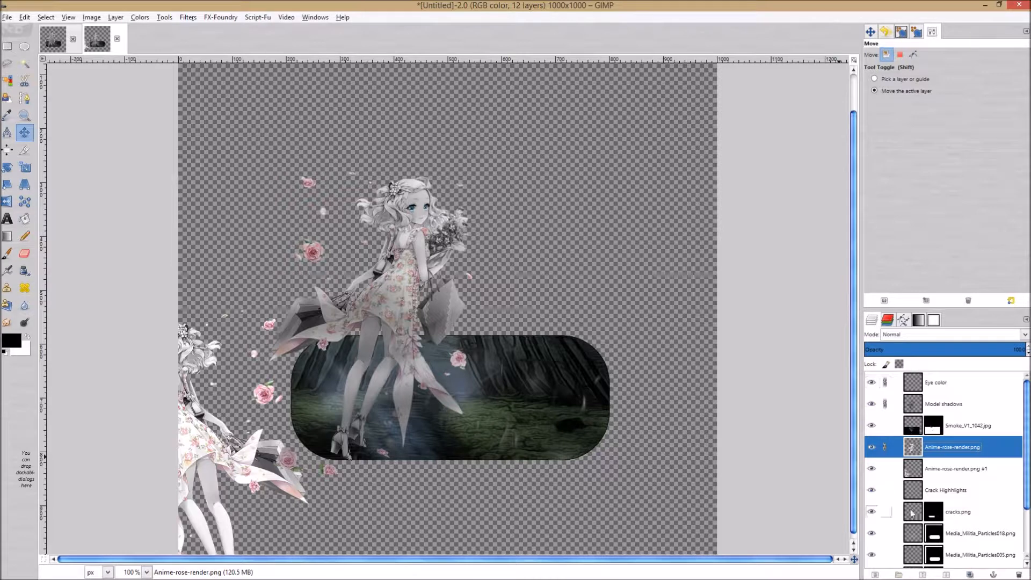
- Link the Crack Highlights and cracks.png layers with the model layers, and move the linked group about 40 px right and 10 px up
left_click(887, 490)
left_click(887, 510)
left_click_drag(1027, 465, 1026, 510)
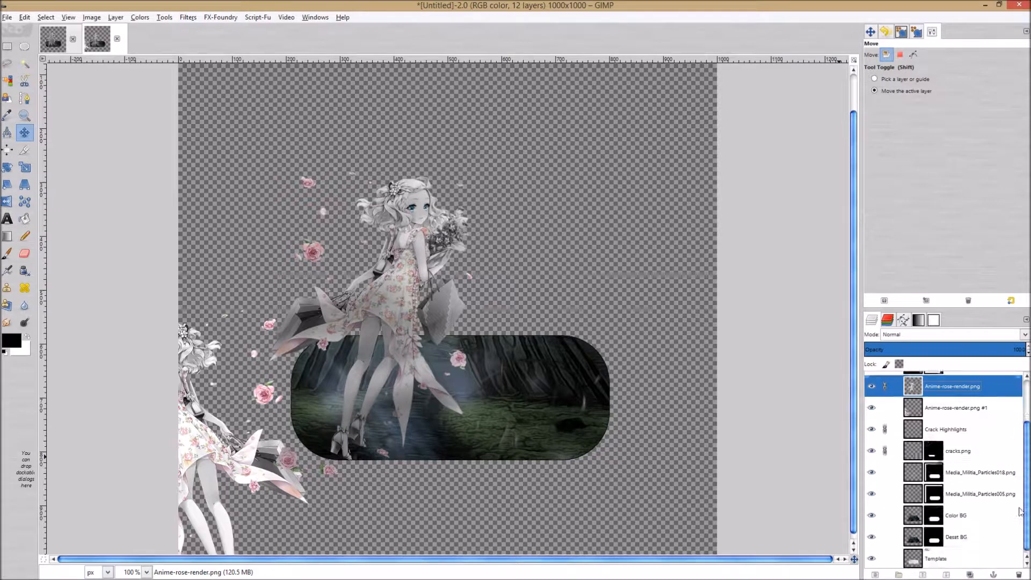
scroll(1019, 500, "up", 3)
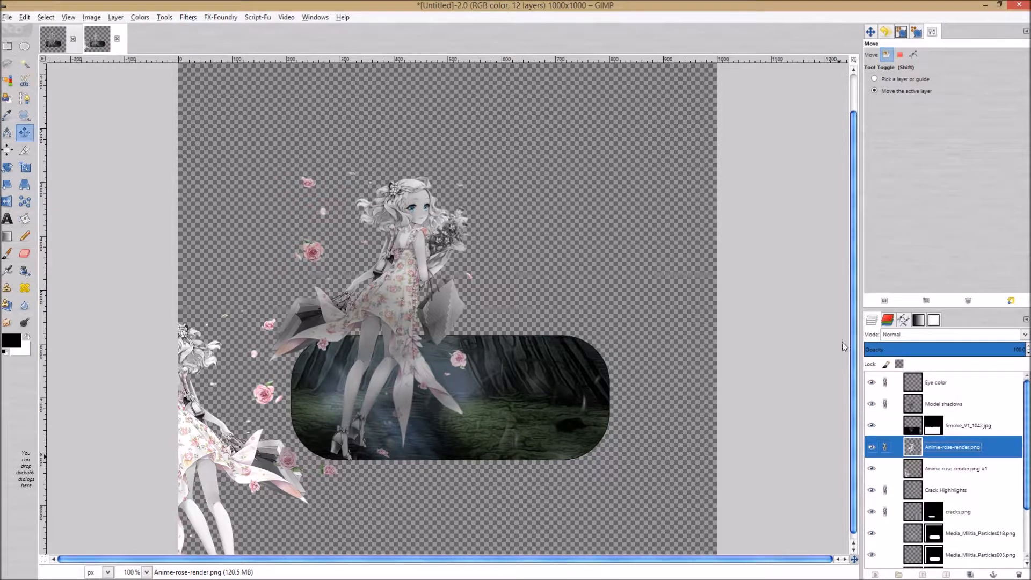
left_click_drag(391, 372, 413, 367)
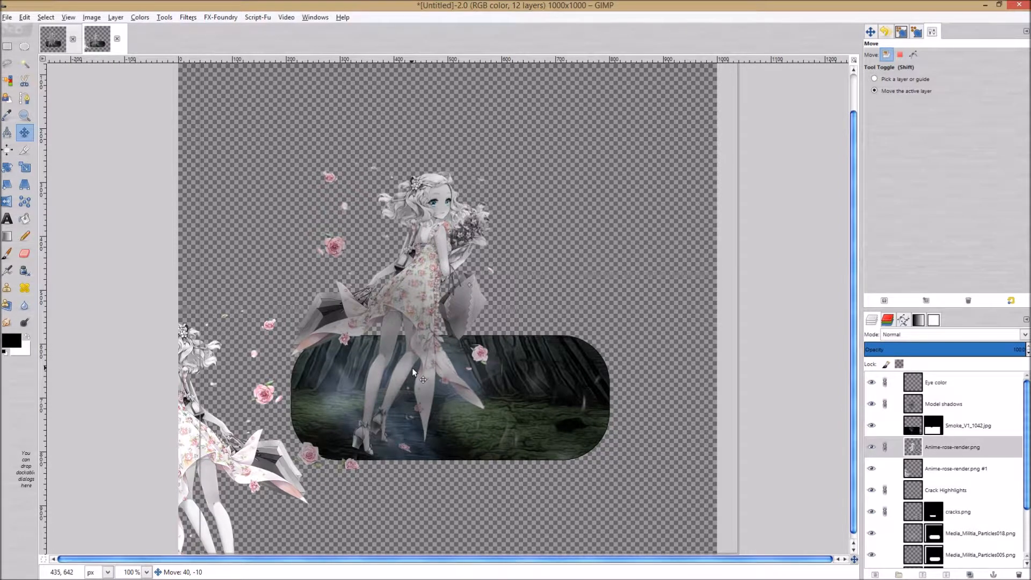
left_click_drag(414, 371, 413, 370)
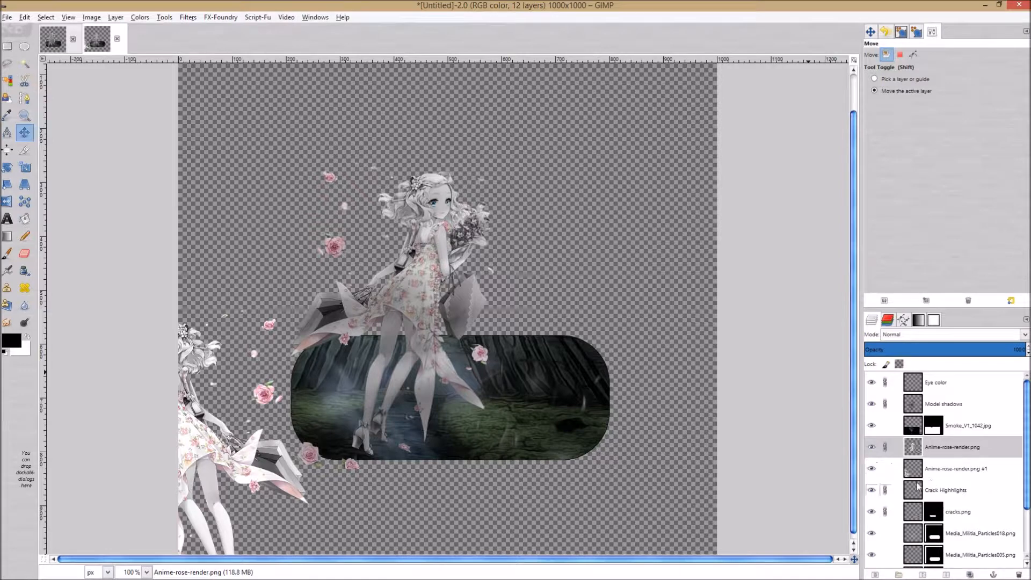
- Make the Anime-rose-render.png #1 layer active and unlink the Eye color, Model shadows, original render, Crack Highlights and cracks.png layers
left_click(945, 469)
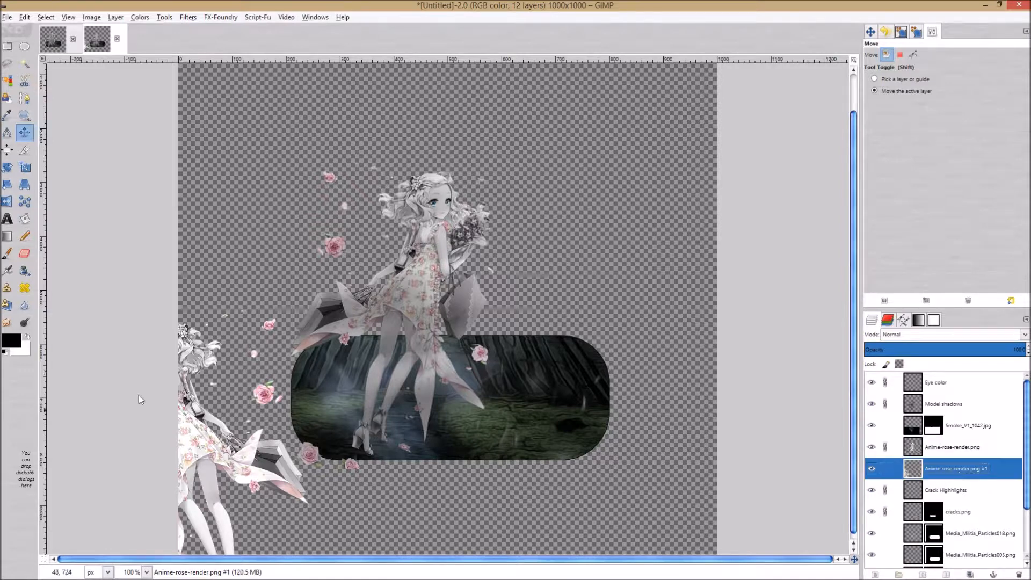
left_click(885, 382)
left_click(885, 404)
left_click(885, 447)
left_click(885, 492)
left_click(885, 511)
- Move the Anime-rose-render.png #1 copy onto the banner's left end and scale it down slightly in proportion
left_click_drag(201, 435, 376, 451)
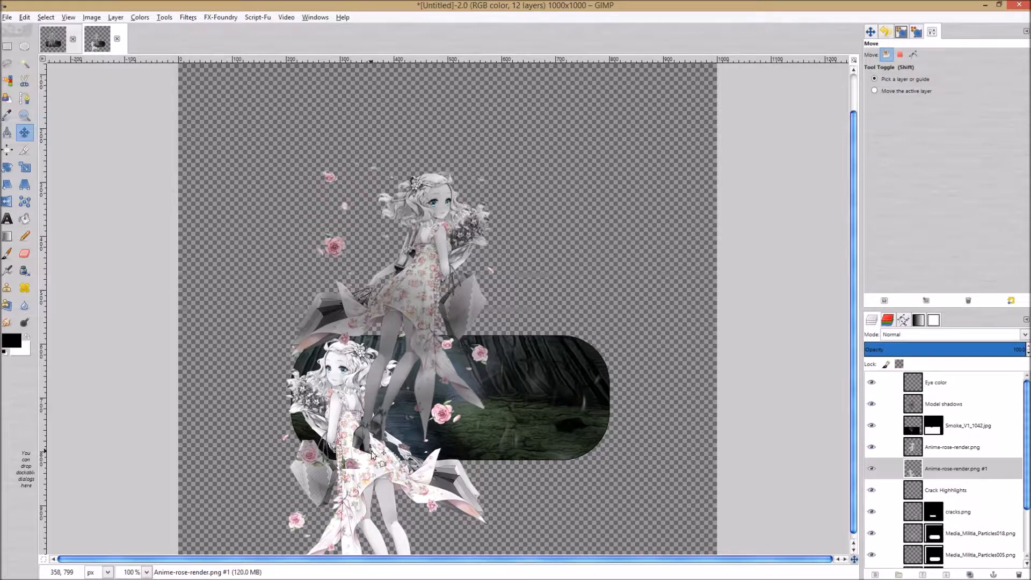
key("shift+s")
left_click(372, 450)
left_click_drag(480, 343, 472, 367)
left_click(172, 108)
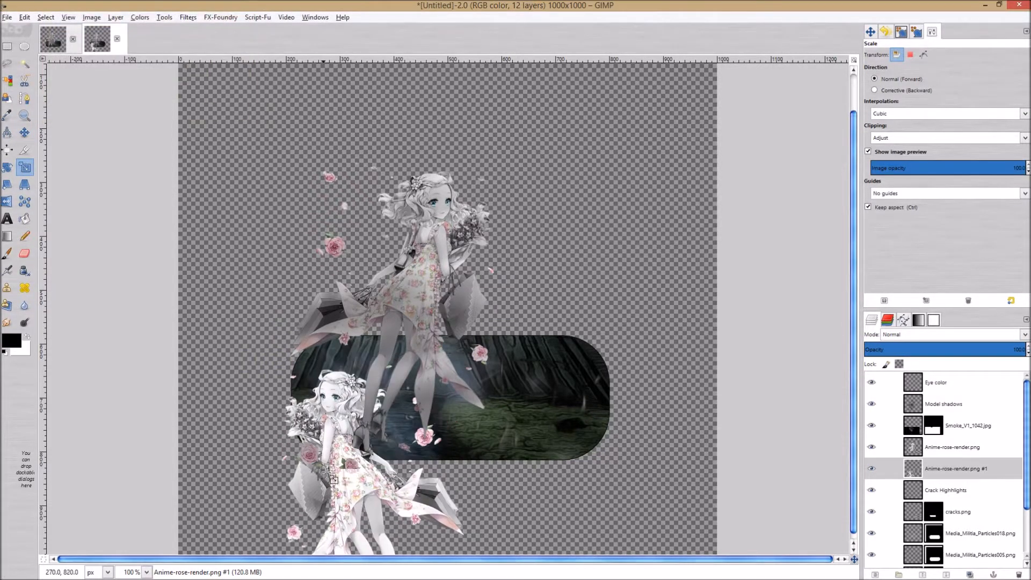
key("m")
left_click_drag(356, 494, 366, 465)
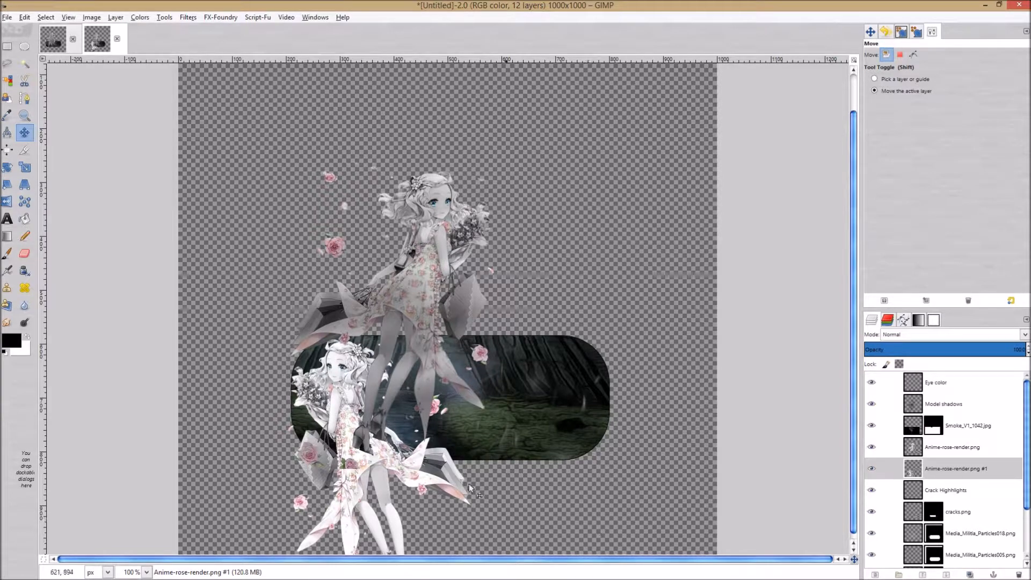
- Add a white layer mask to the Anime-rose-render.png #1 layer
left_click(973, 474)
right_click(973, 474)
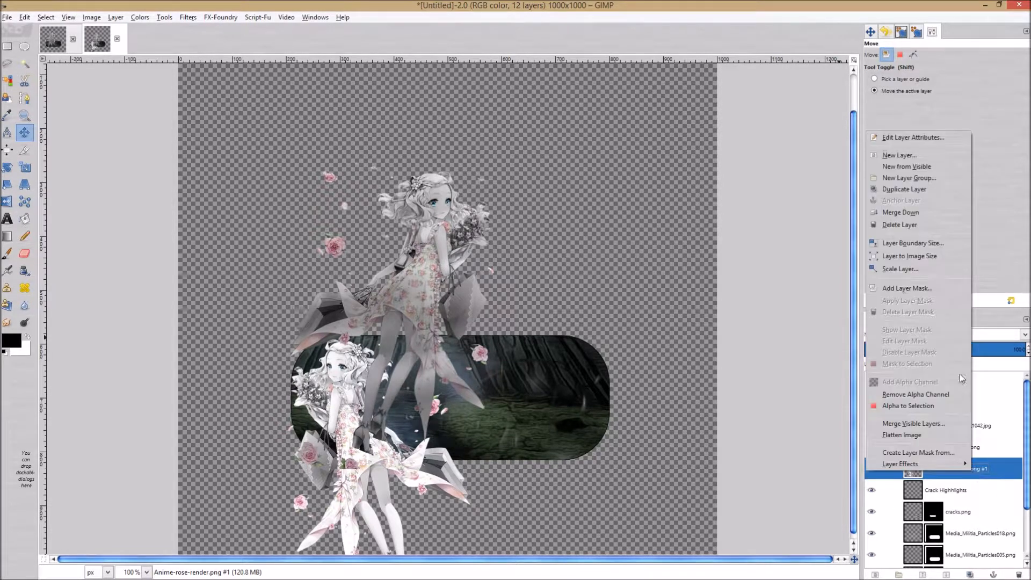
left_click(933, 287)
left_click(145, 251)
- Create a selection from the Template layer's alpha, target the Anime-rose-render.png #1 mask, and invert the selection
scroll(1026, 423, "down", 3)
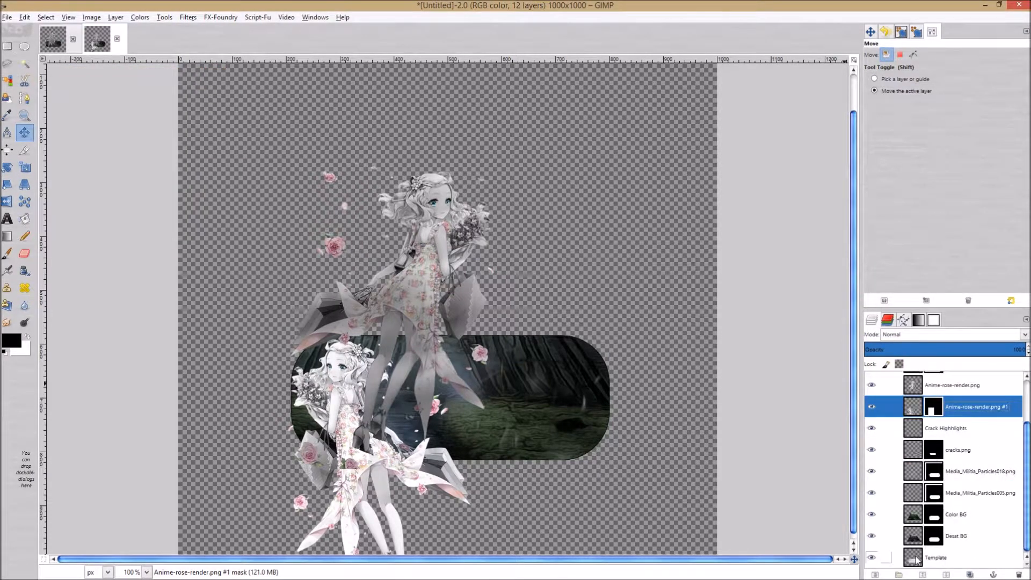
left_click(943, 565)
right_click(941, 567)
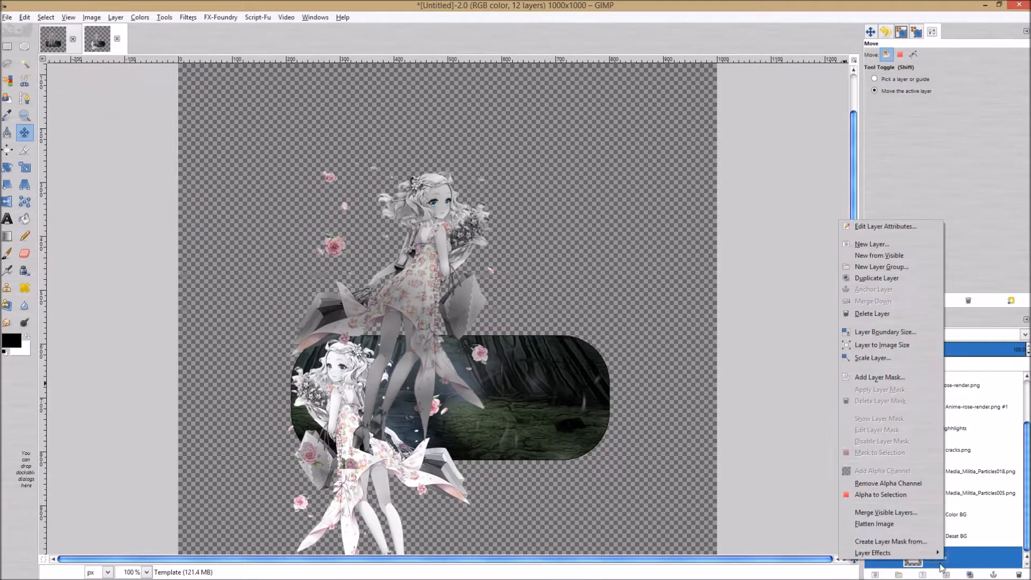
left_click(879, 494)
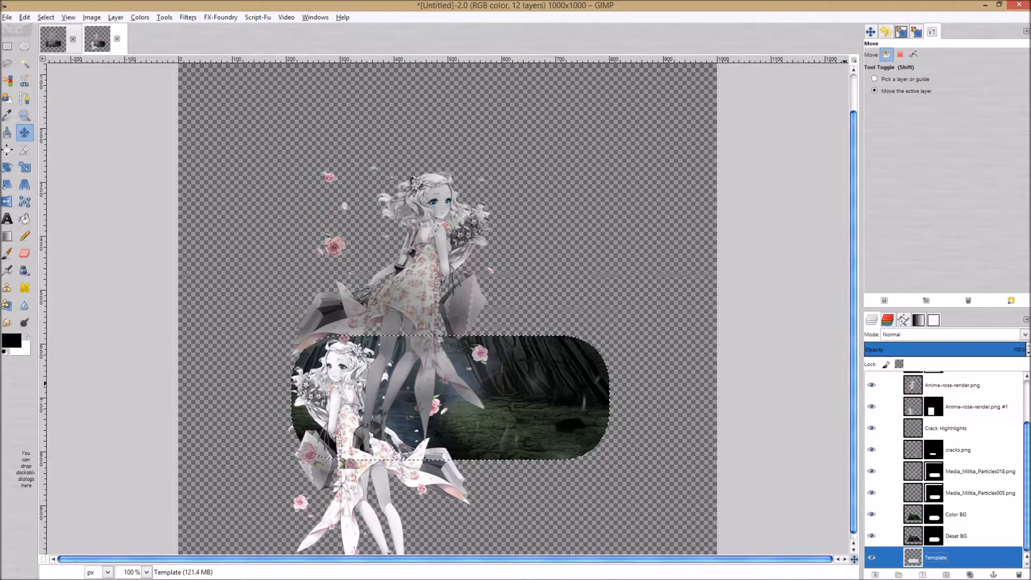
left_click_drag(1026, 433, 1027, 427)
scroll(974, 410, "up", 3)
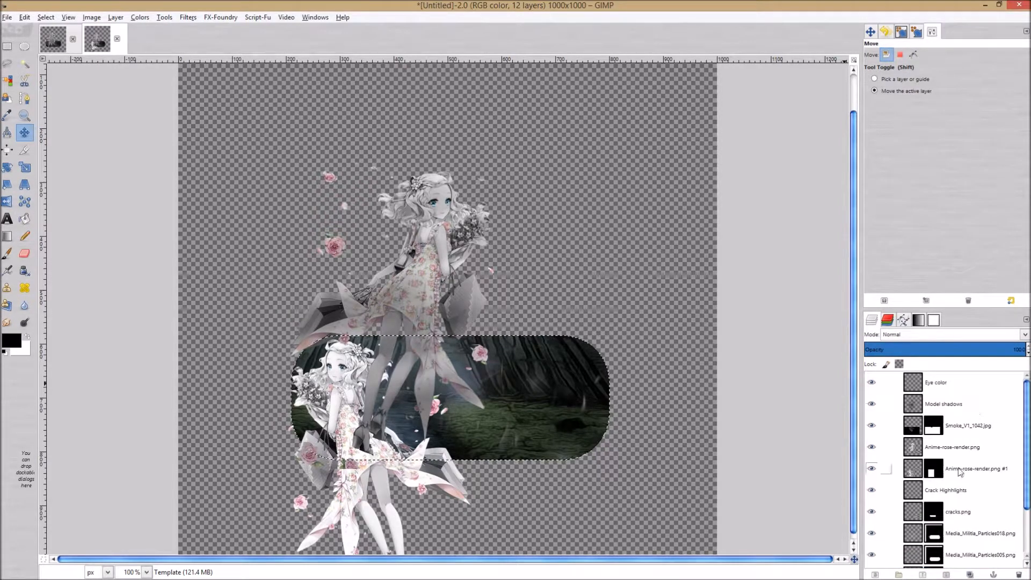
left_click(933, 471)
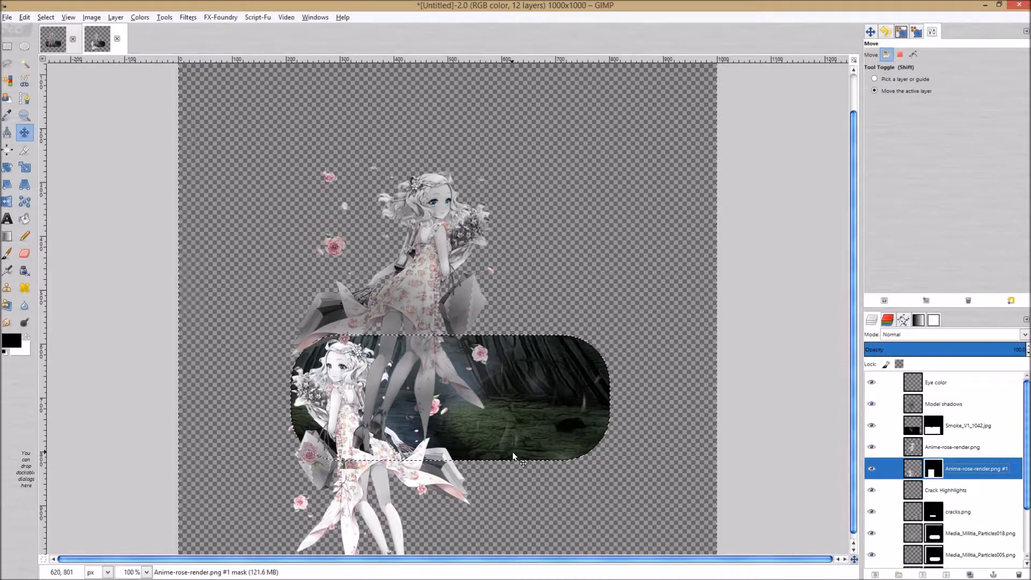
key("ctrl+i")
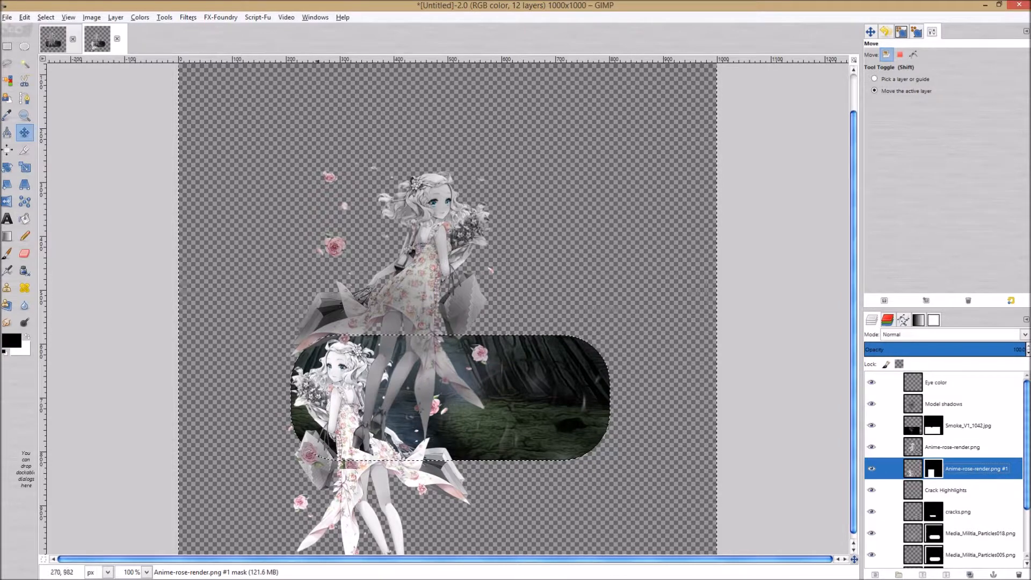
- Paint black on the mask with the 2. Hardness 025 brush at size 214.55 to hide the render copy outside the banner
left_click(7, 252)
left_click_drag(888, 106, 896, 107)
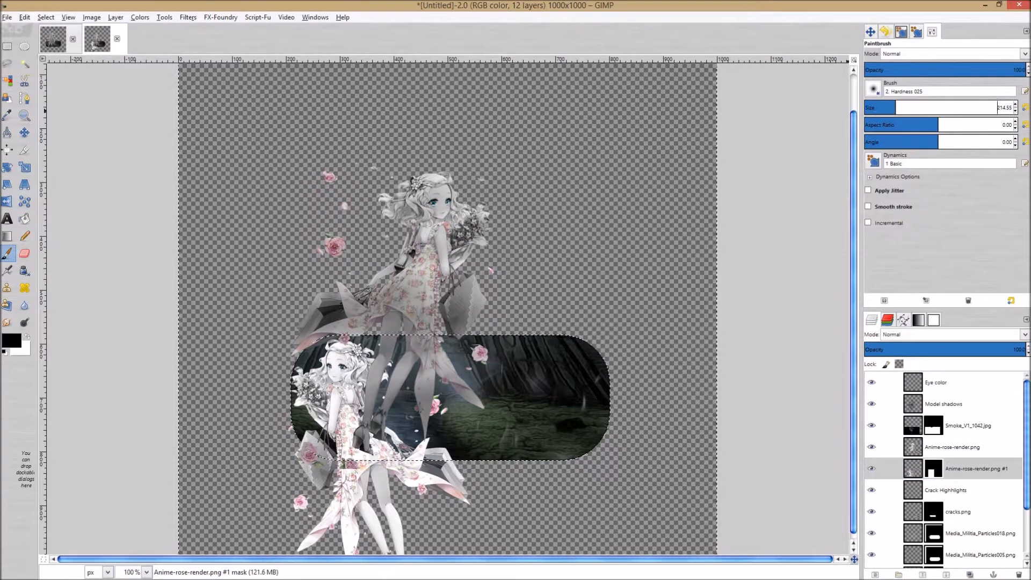
scroll(511, 319, "down", 5)
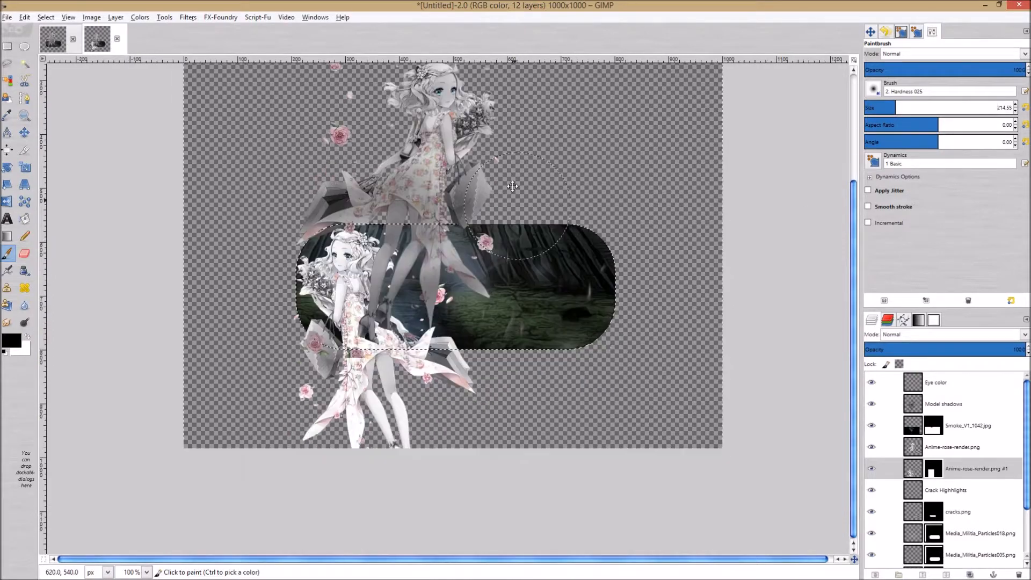
mouse_move(246, 362)
left_mouse_down()
mouse_move(332, 387)
mouse_move(392, 424)
mouse_move(408, 365)
mouse_move(446, 311)
left_mouse_up()
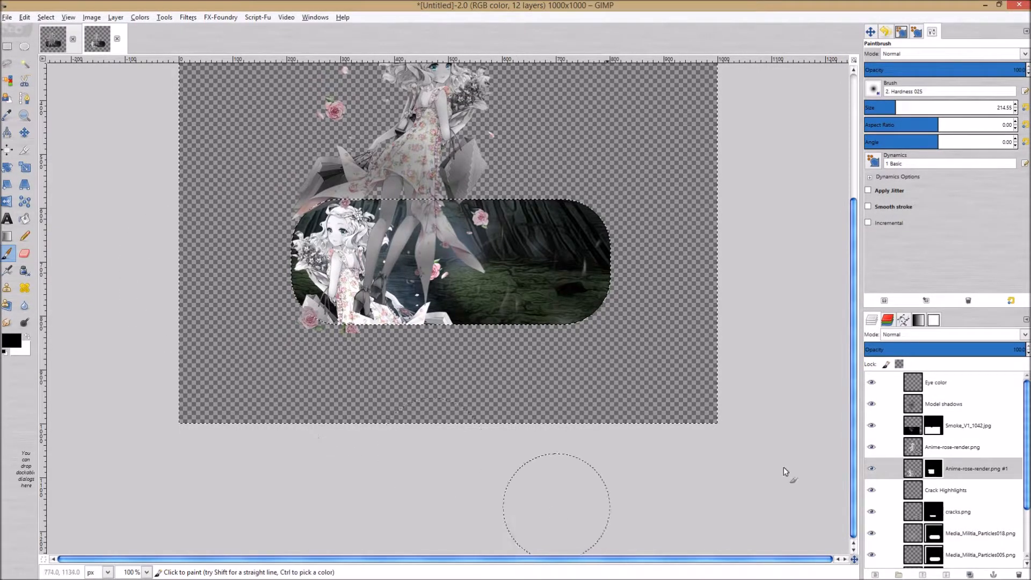
- Set the Anime-rose-render.png #1 layer's blend mode to Multiply
left_click(996, 466)
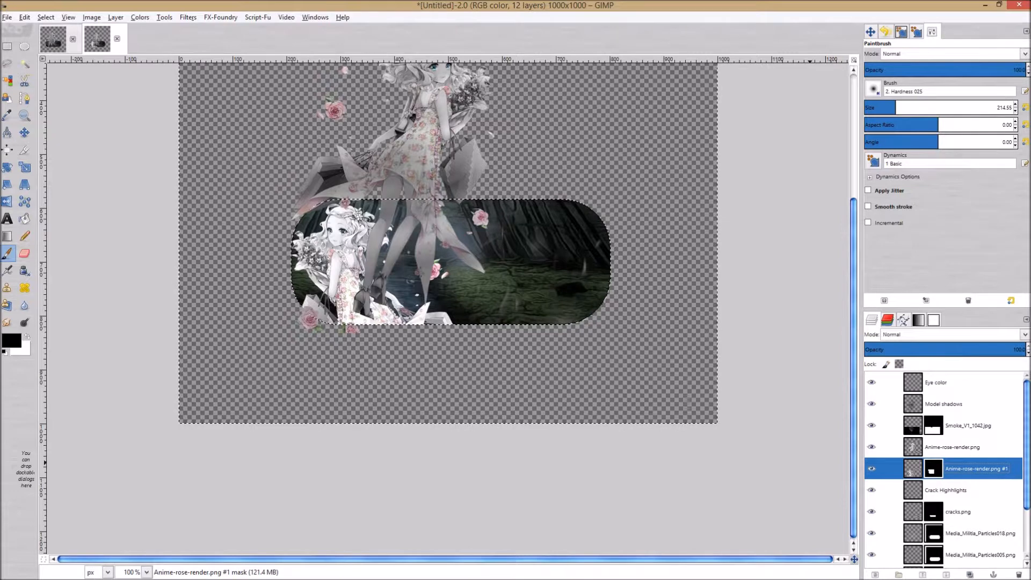
left_click(942, 334)
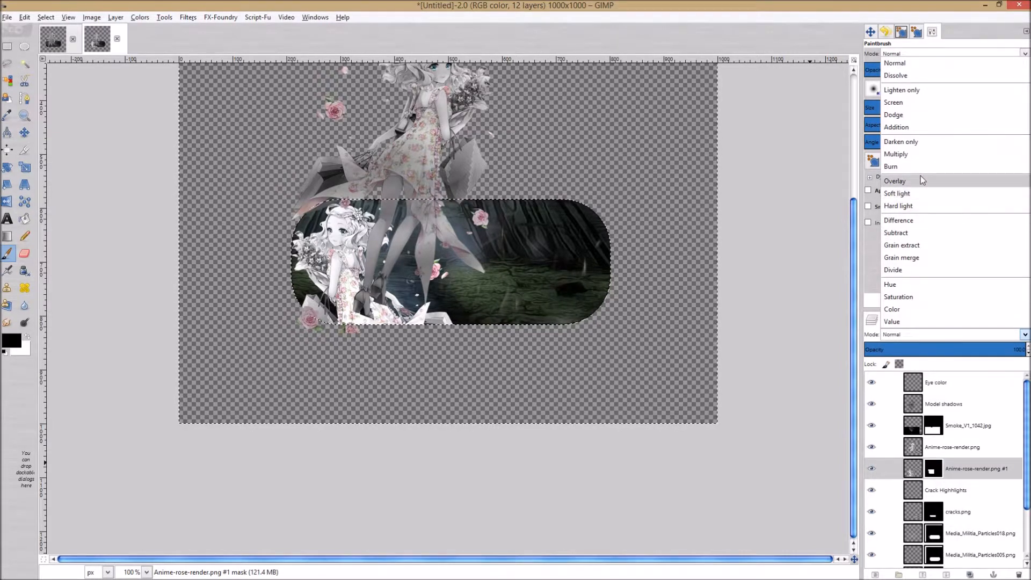
left_click(914, 155)
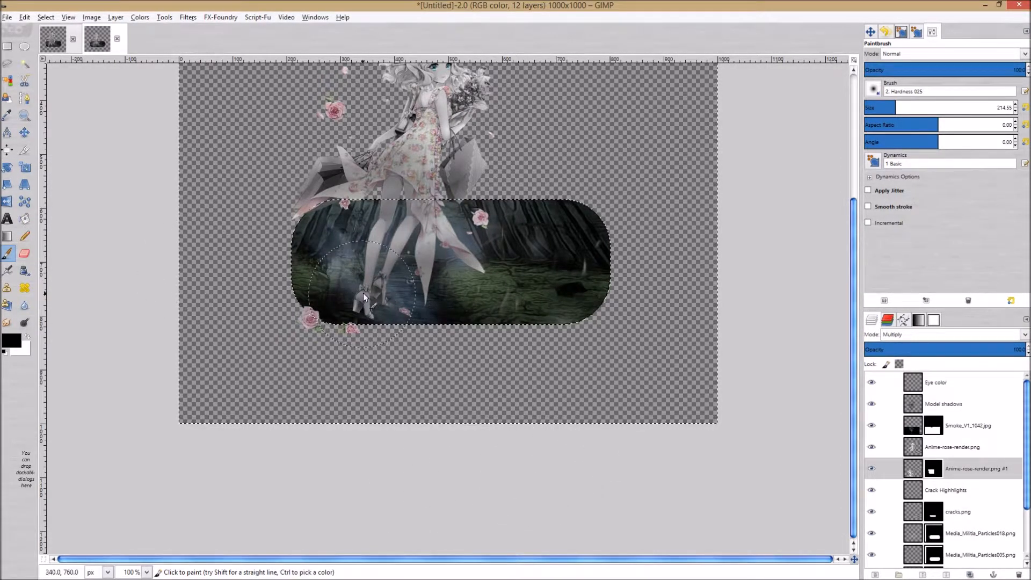
- Shift the image content of the Anime-rose-render.png #1 layer slightly down and to the left within the banner
key("m")
left_click_drag(353, 275, 350, 285)
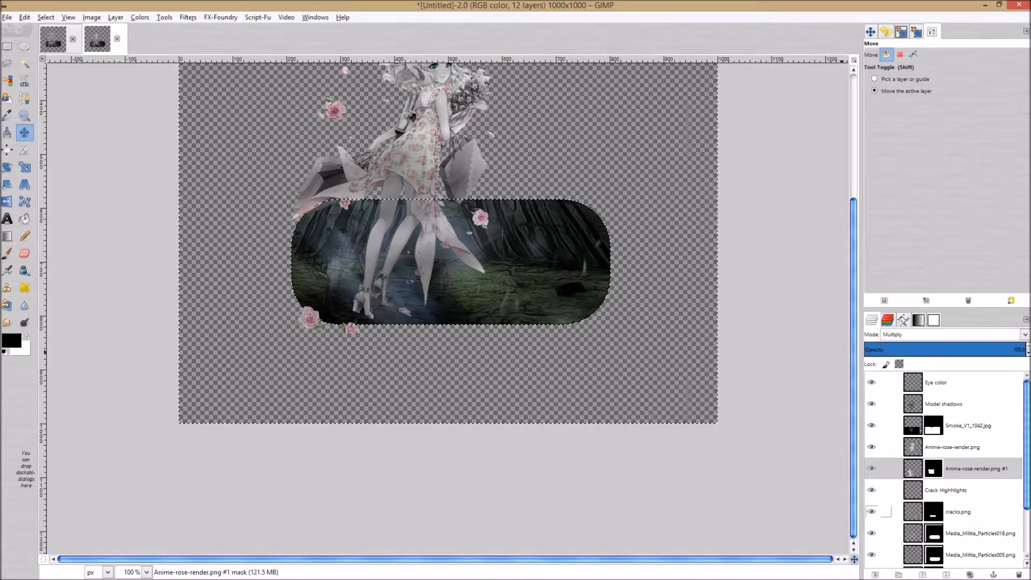
left_click(912, 469)
mouse_move(342, 262)
left_mouse_down()
mouse_move(330, 271)
mouse_move(345, 256)
mouse_move(330, 262)
mouse_move(530, 265)
mouse_move(532, 275)
mouse_move(518, 307)
mouse_move(519, 263)
mouse_move(340, 267)
left_mouse_up()
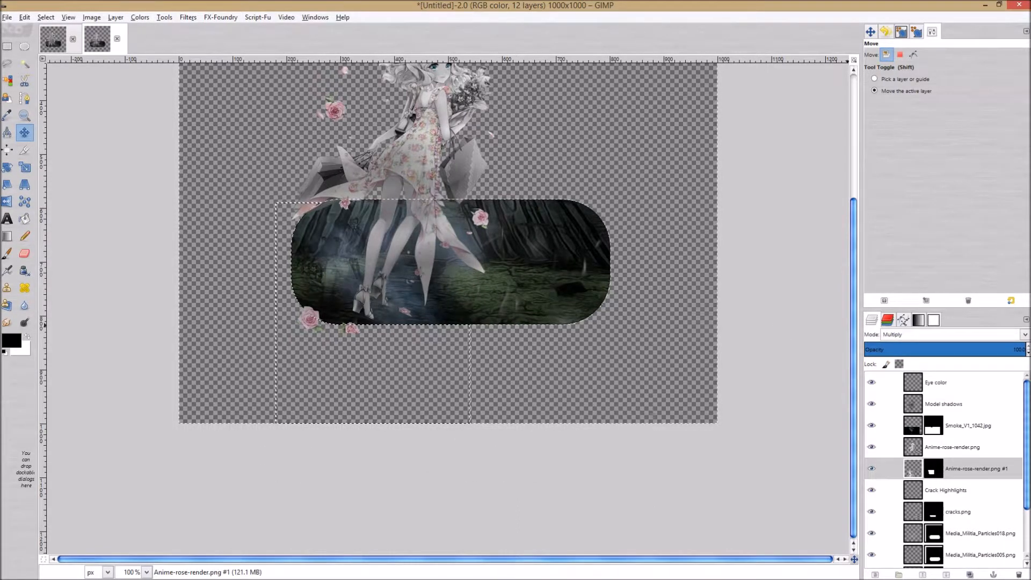
- Set the Smoke_V1_1042.jpg layer's opacity to 66.1
left_click(962, 427)
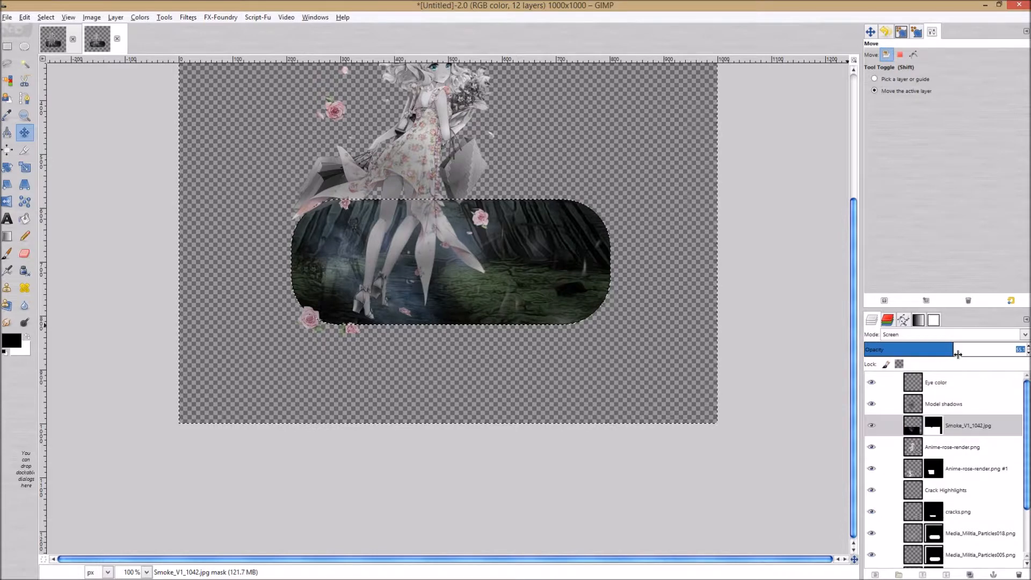
mouse_move(965, 353)
left_mouse_down()
mouse_move(984, 353)
mouse_move(971, 352)
left_mouse_up()
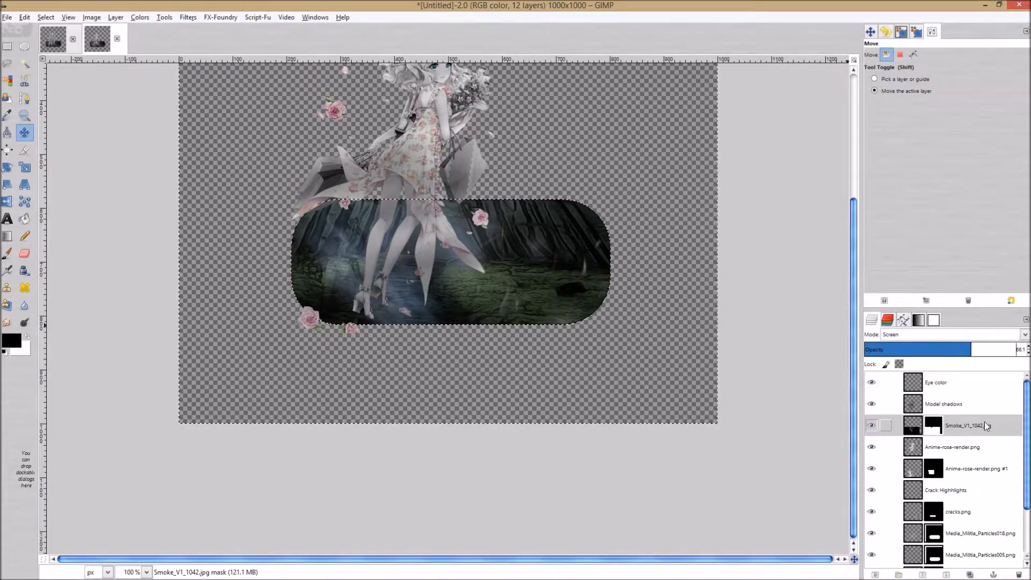
- Reposition the Anime-rose-render.png #1 layer so its faded face sits between the banner's left edge and the model's legs
left_click(957, 472)
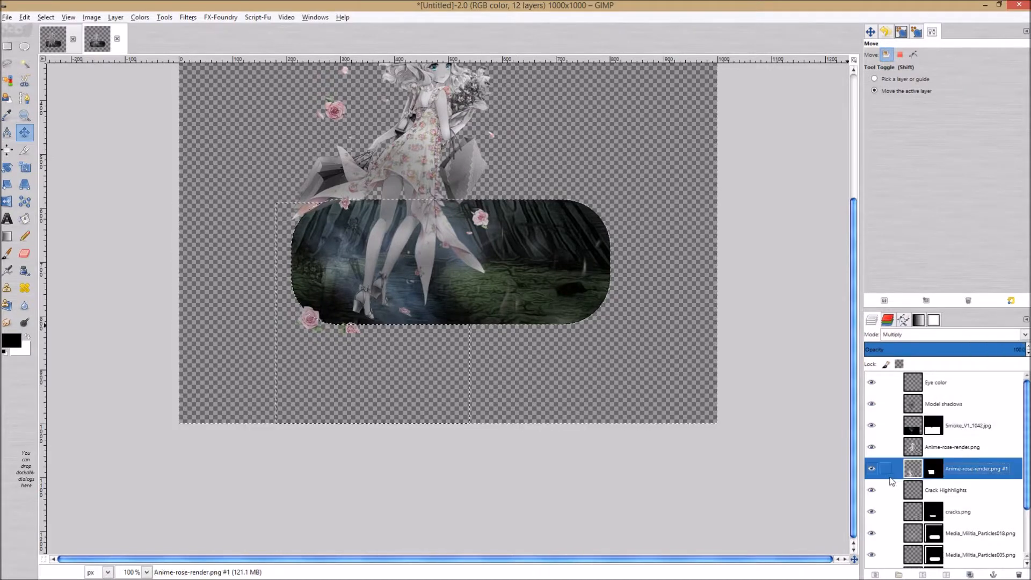
mouse_move(331, 279)
left_mouse_down()
mouse_move(328, 270)
mouse_move(328, 290)
left_mouse_up()
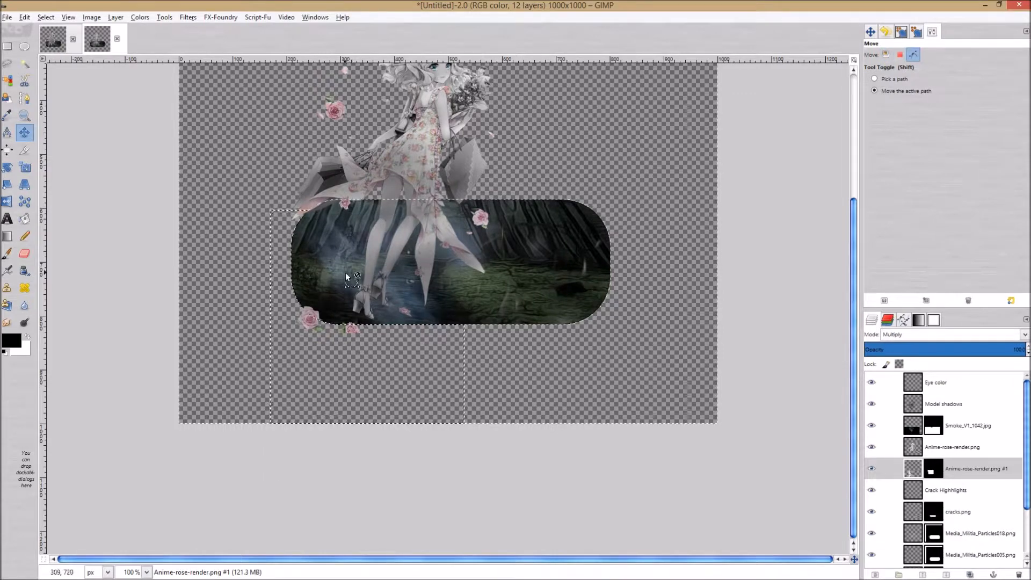
scroll(353, 289, "up", 3)
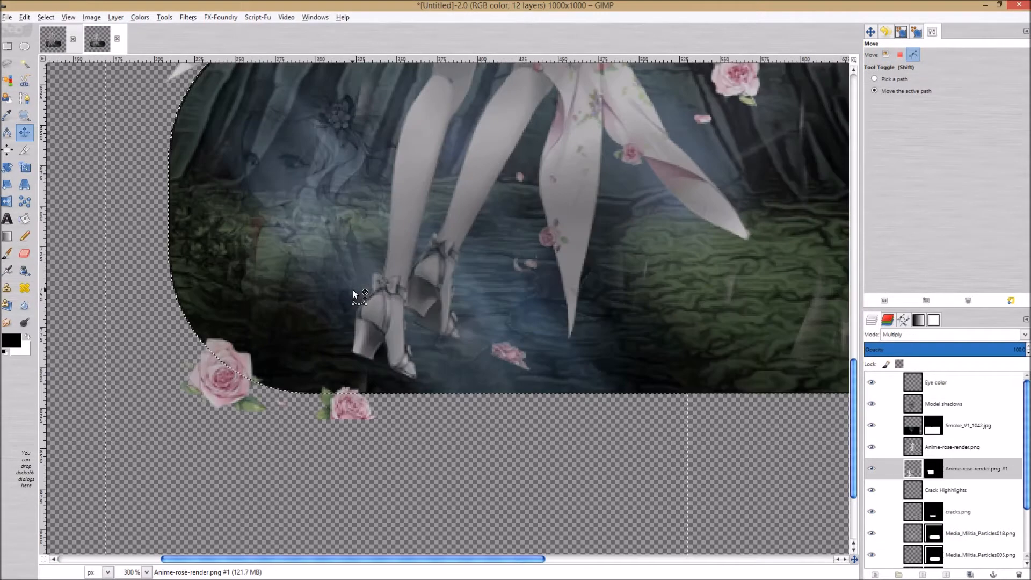
scroll(353, 288, "down", 1)
left_click_drag(317, 258, 347, 229)
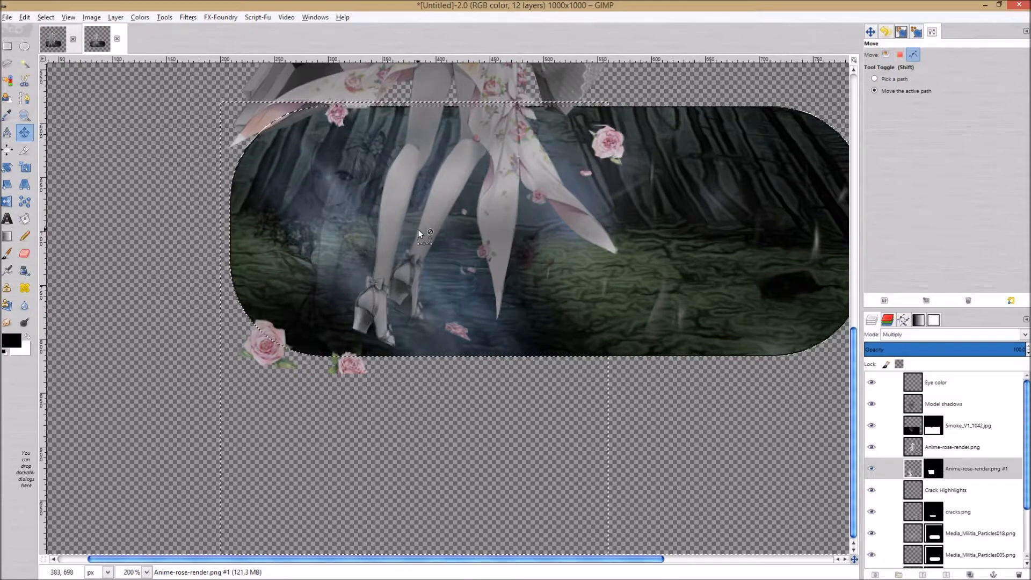
- Paint black on the Anime-rose-render.png #1 mask with a 48.05 brush to hide remnants beside the dress tails, and clear the selection
left_click(934, 470)
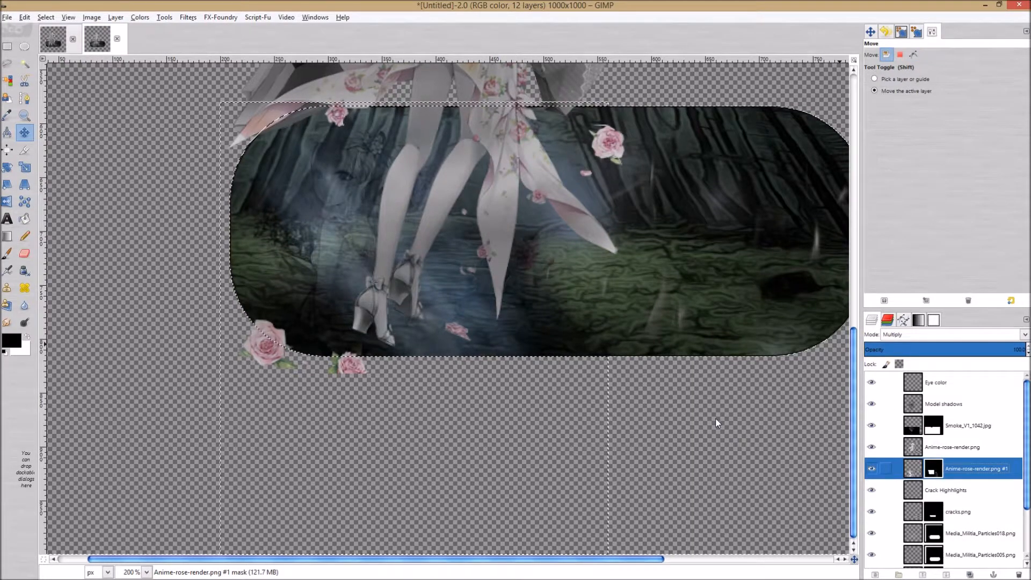
left_click(7, 253)
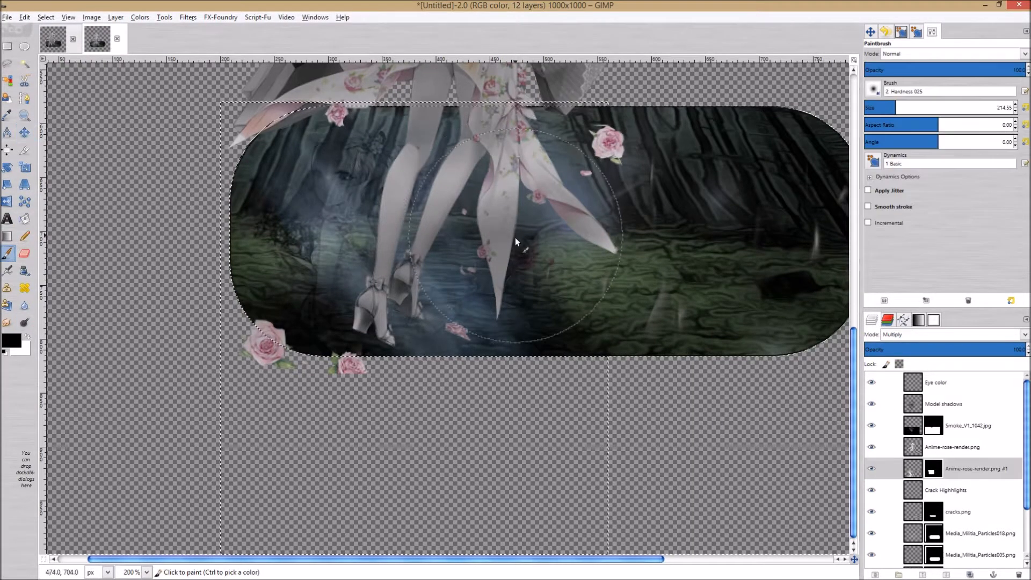
left_click_drag(895, 108, 870, 108)
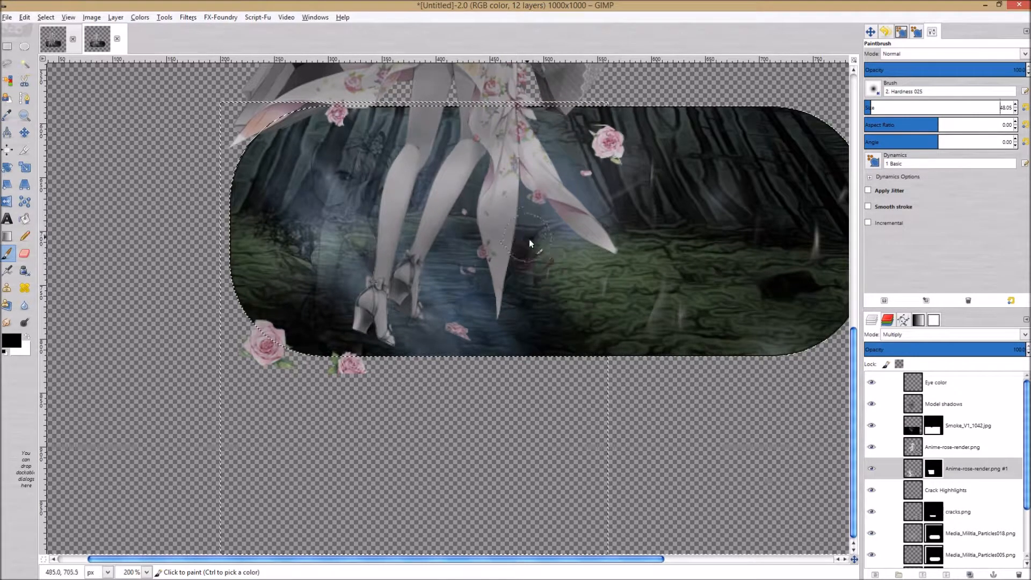
left_click(517, 253)
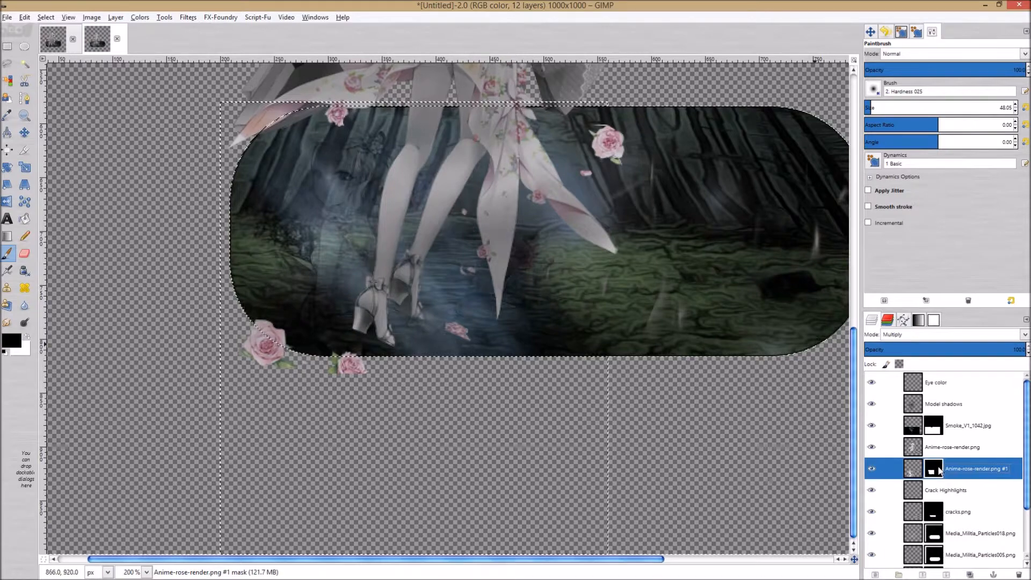
left_click(532, 268)
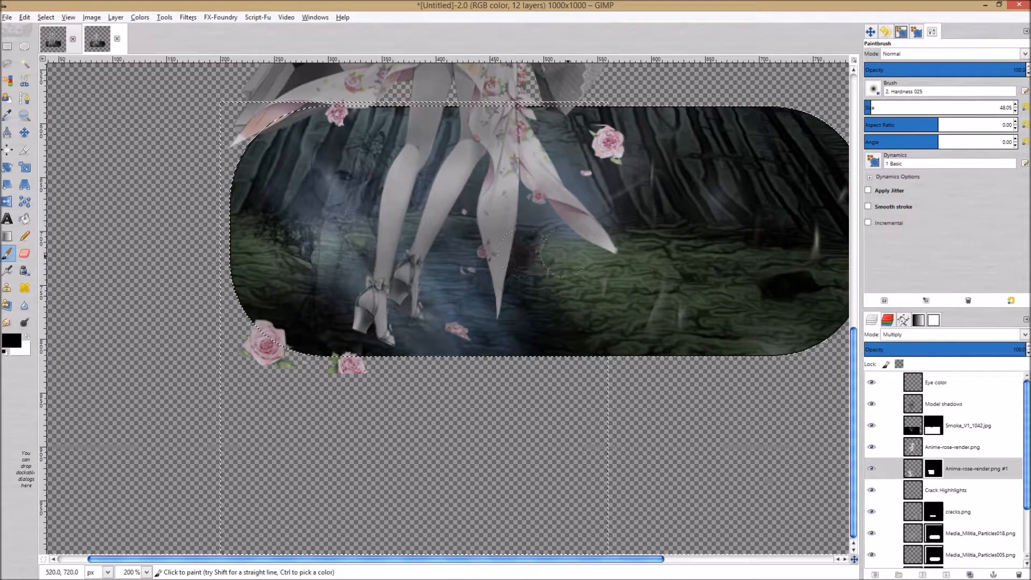
scroll(569, 260, "up", 4)
scroll(569, 260, "down", 2)
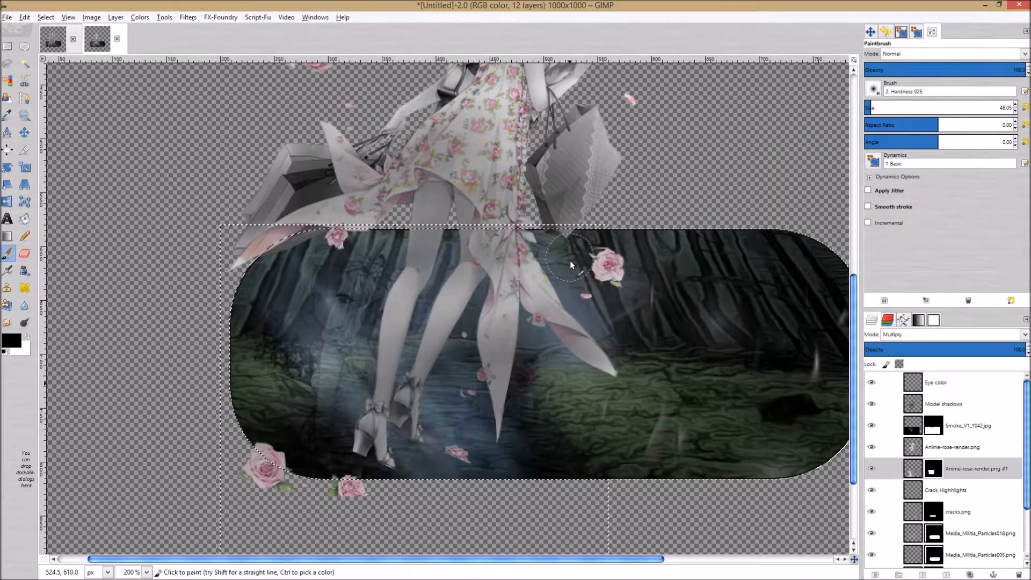
key("ctrl")
key("ctrl+shift+a")
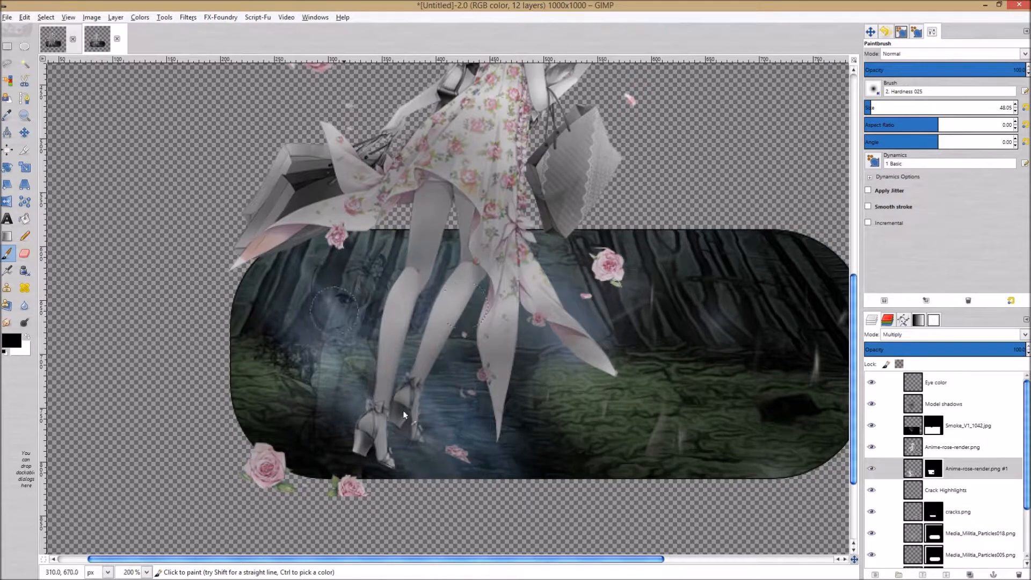
- Move the Anime-rose-render.png #1 layer's image about 10 px to the left, keeping its face beside the model's legs
left_click(912, 474)
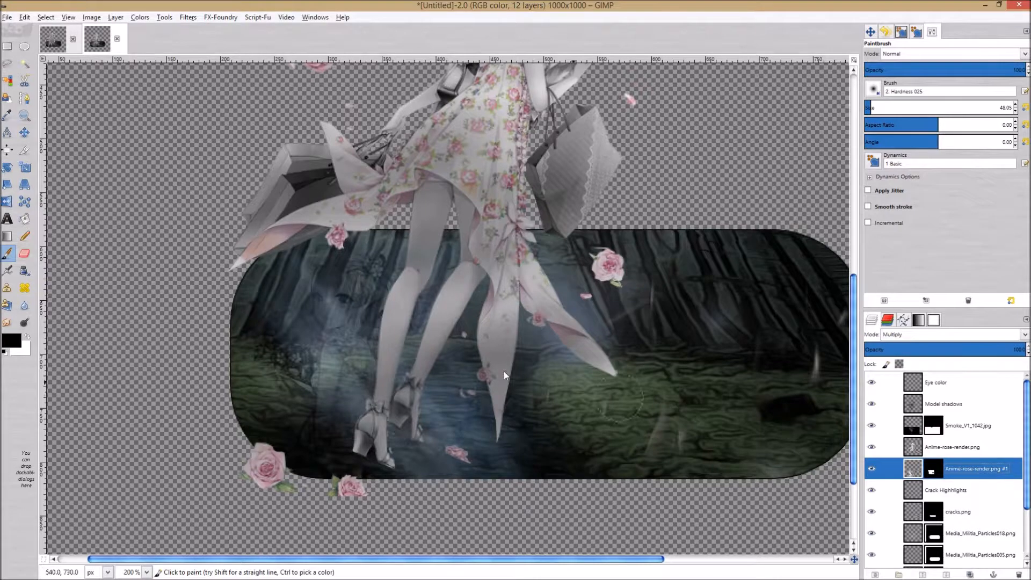
key("m")
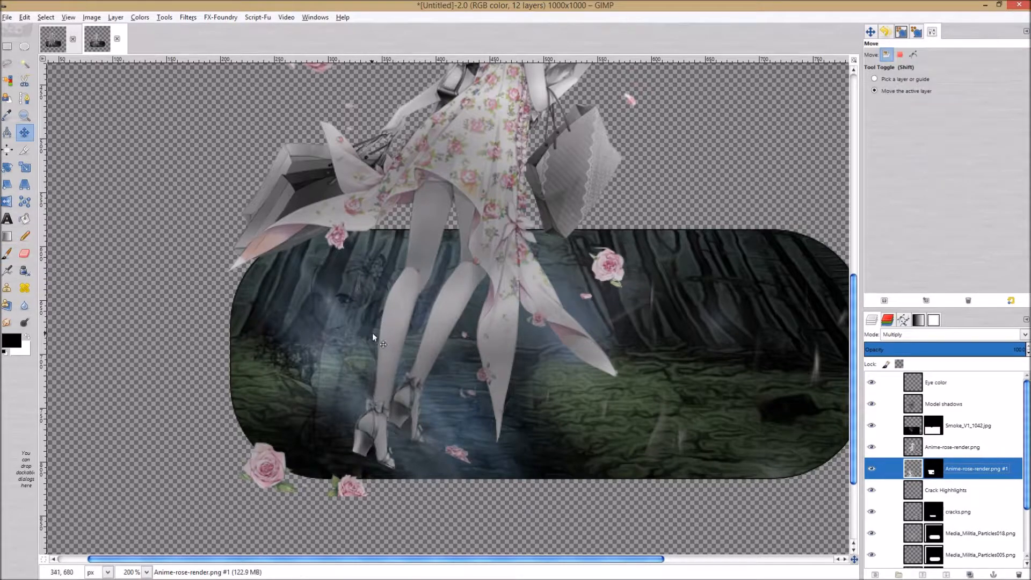
left_click_drag(372, 333, 362, 333)
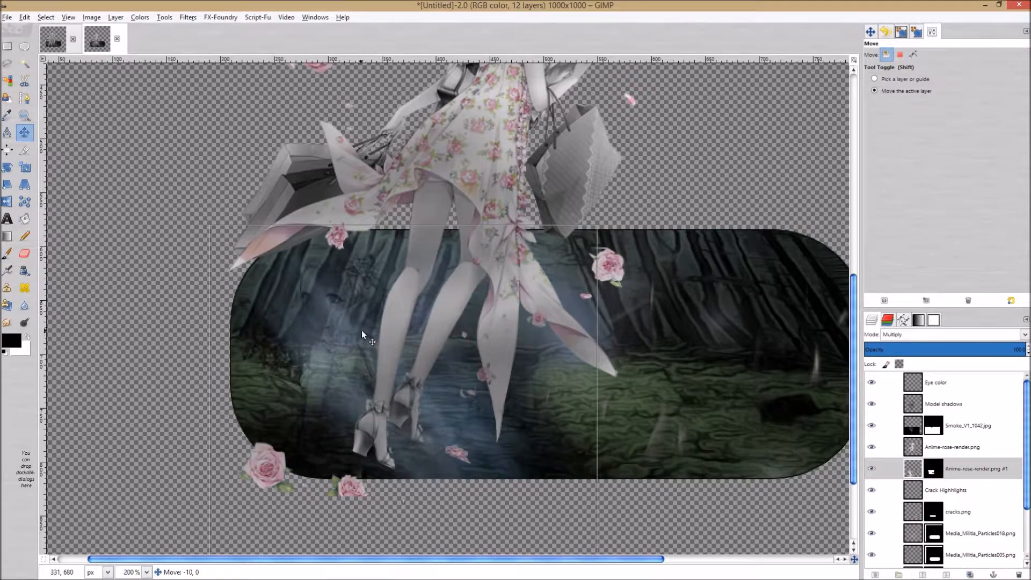
left_click_drag(362, 332, 362, 331)
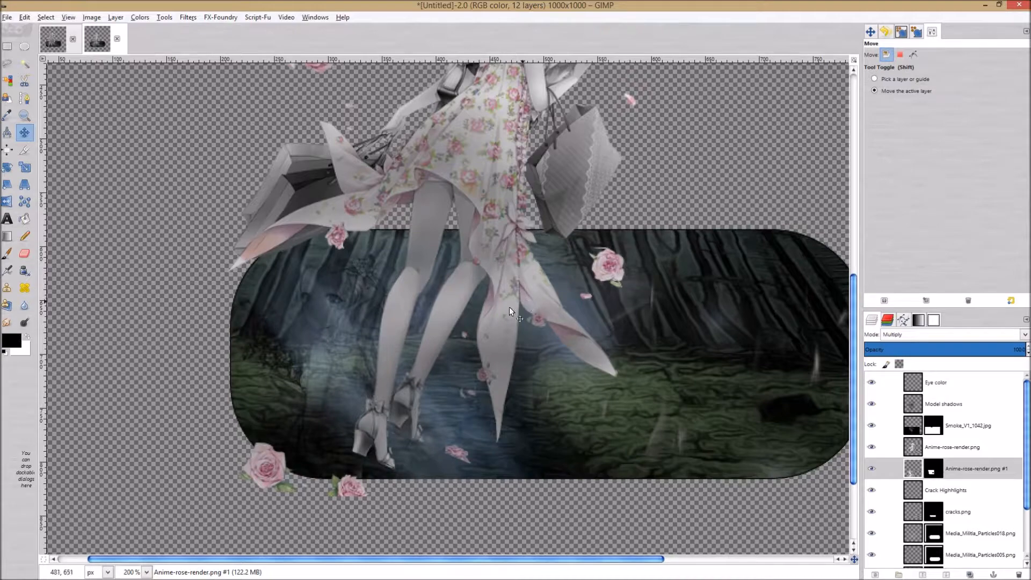
scroll(479, 311, "down", 2)
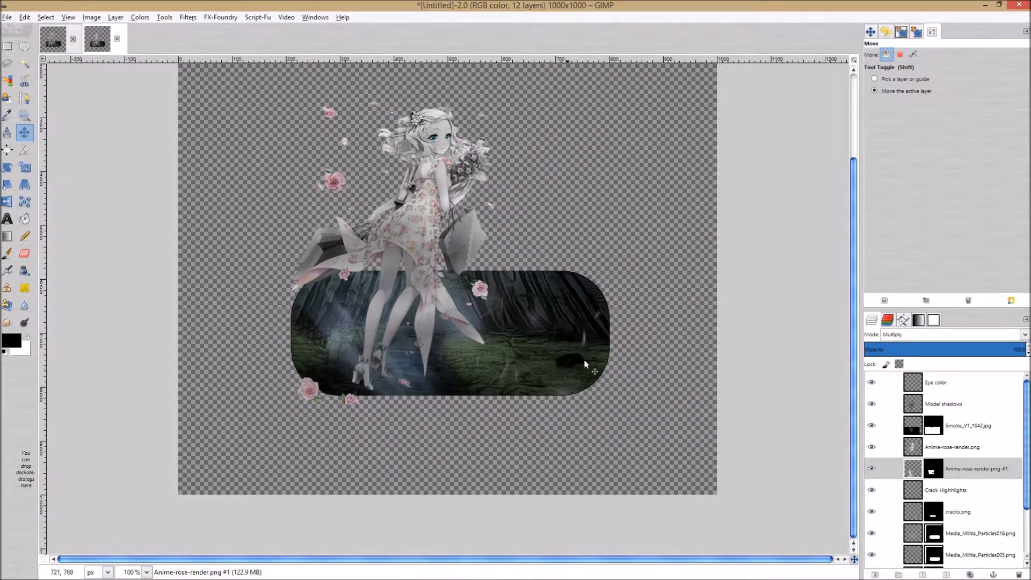
left_click(913, 54)
scroll(408, 347, "down", 1)
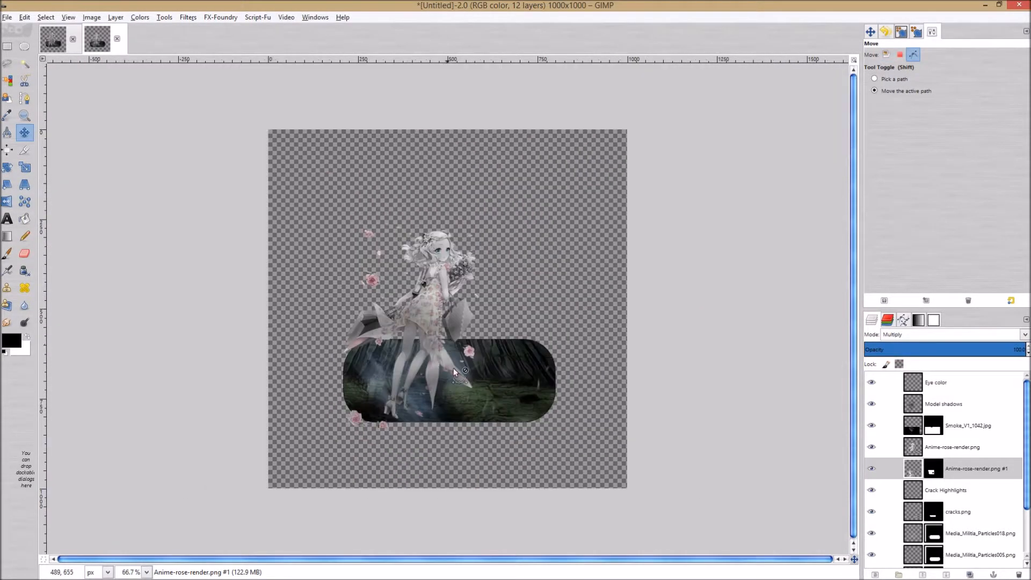
scroll(432, 361, "up", 1)
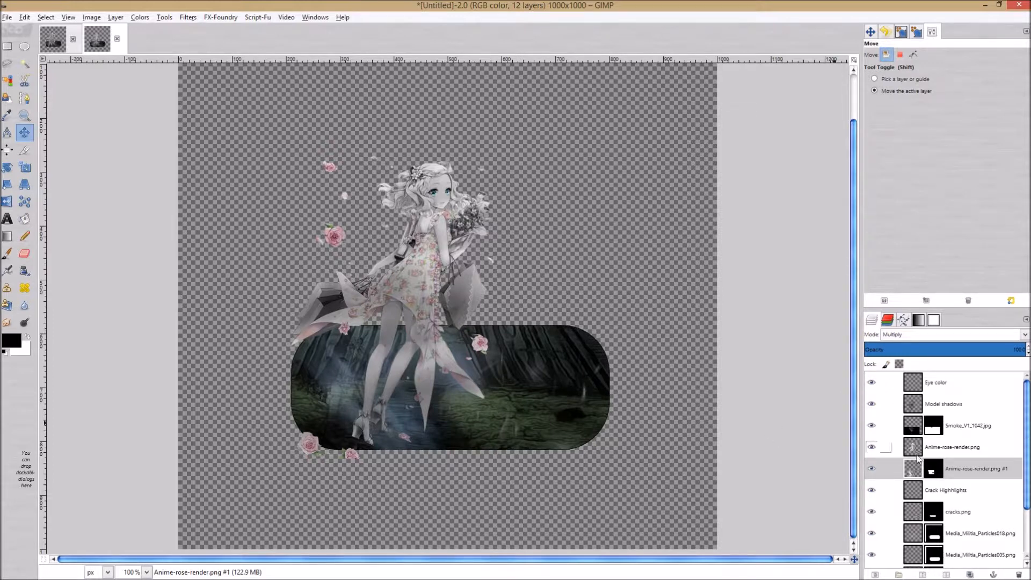
- Create a new layer from the visible image above the Eye color layer
left_click(962, 381)
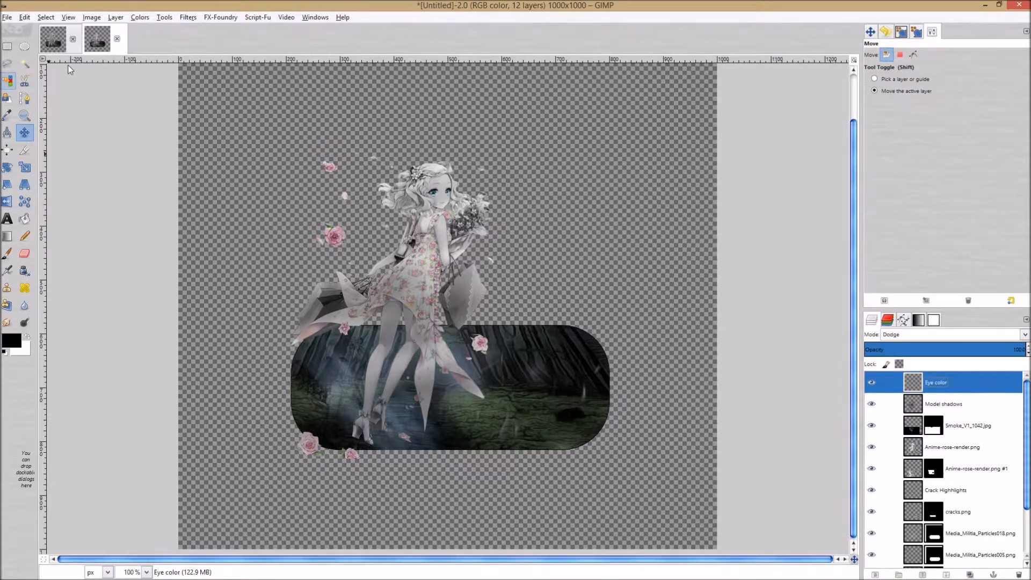
left_click(91, 17)
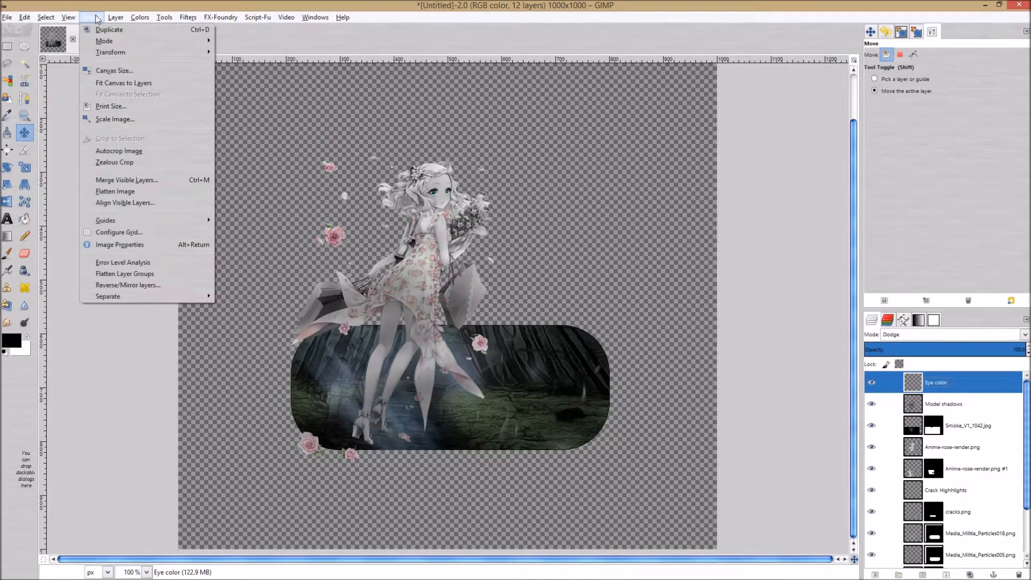
mouse_move(131, 22)
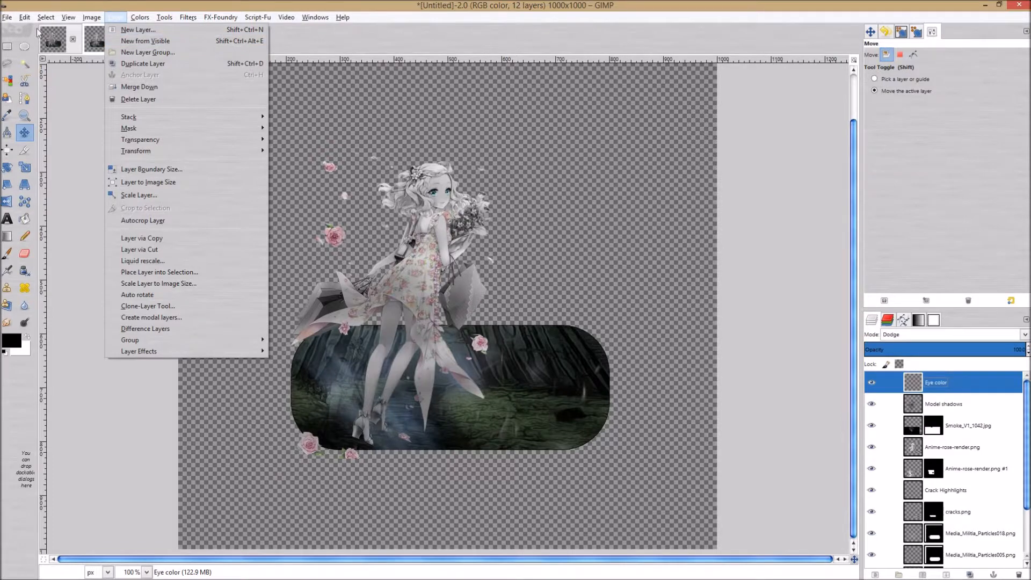
left_click(13, 20)
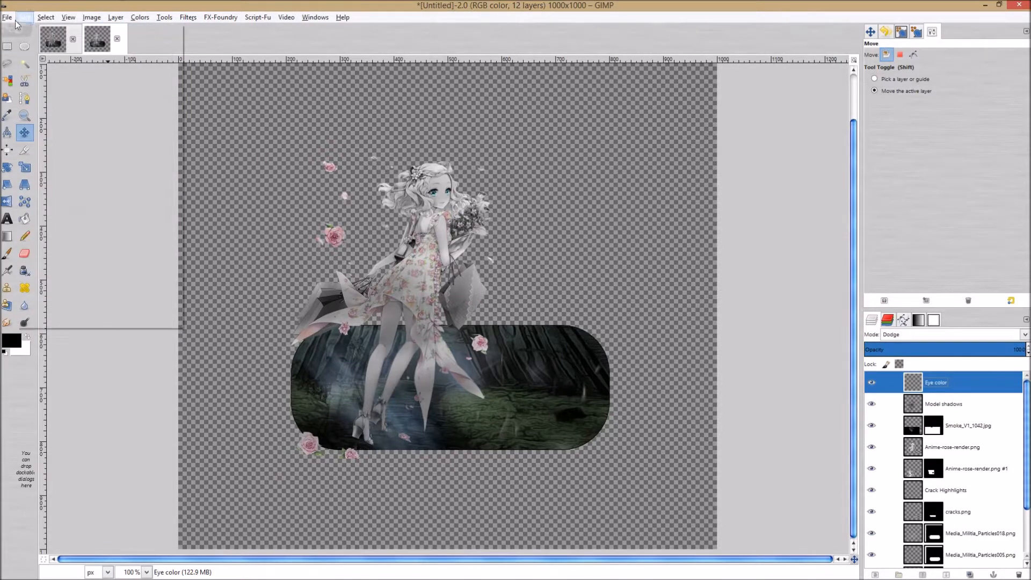
left_click(164, 17)
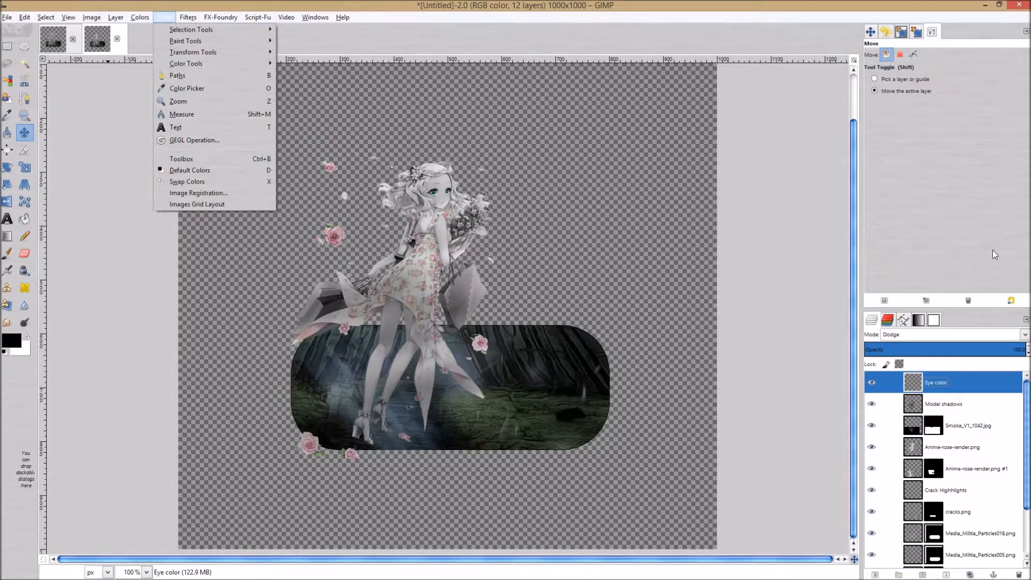
left_click(970, 380)
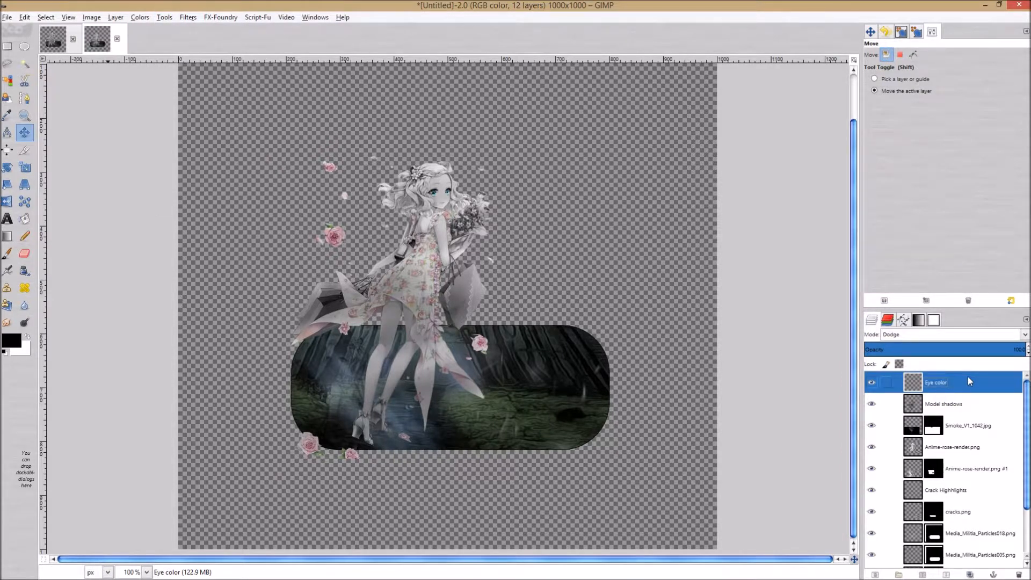
key("ctrl+alt+shift+e")
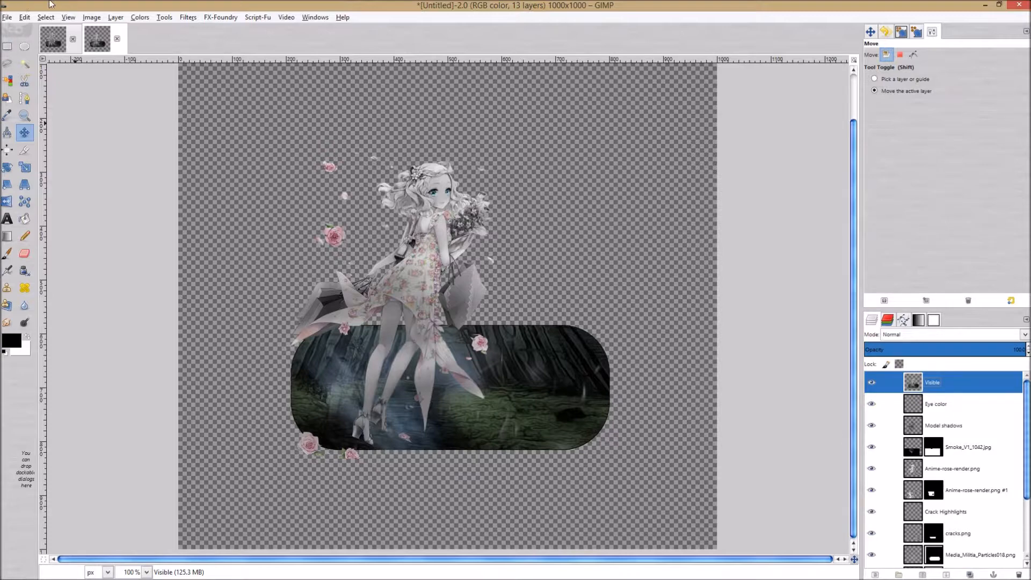
left_click(142, 20)
left_click(118, 19)
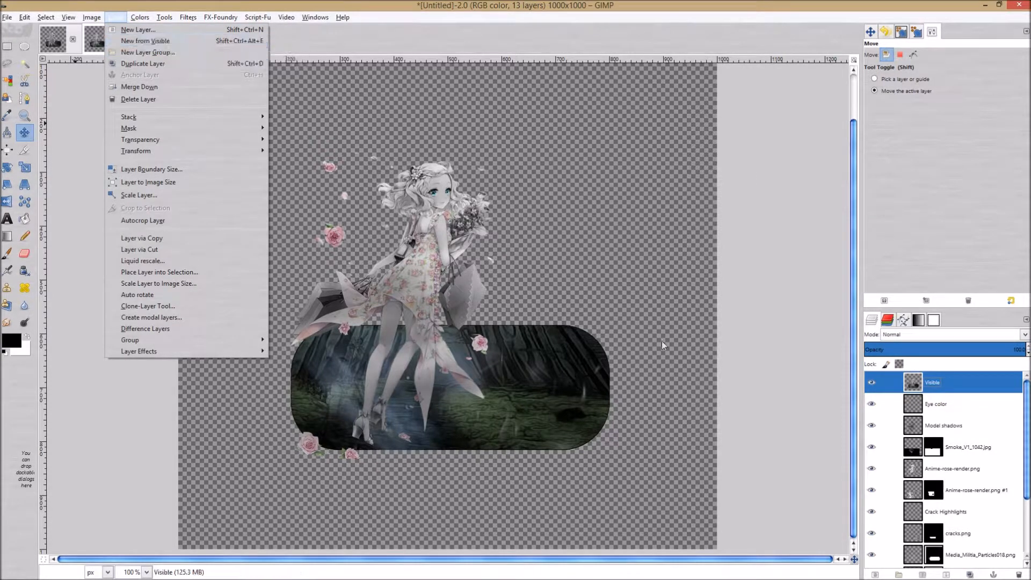
left_click(961, 388)
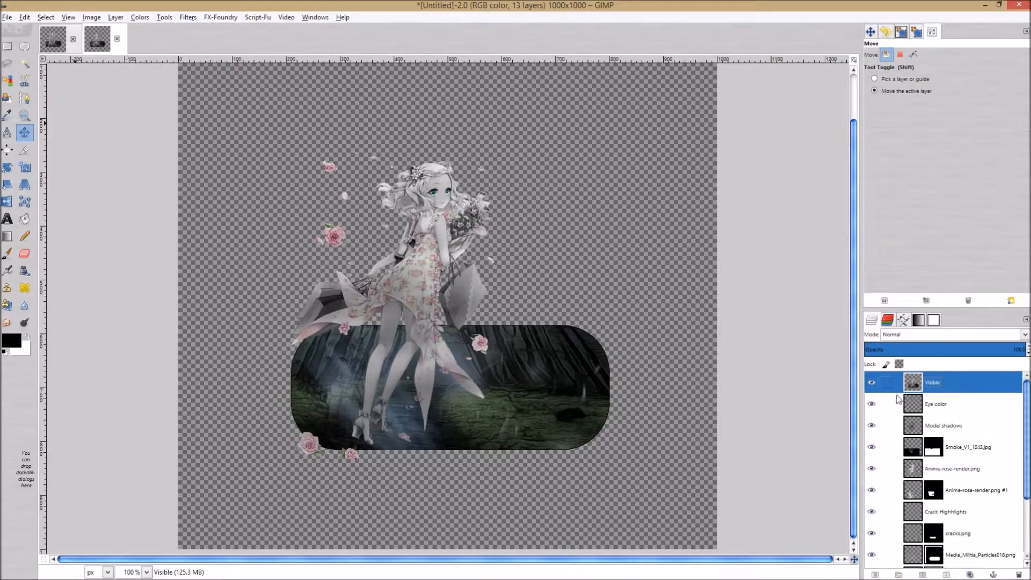
- Try G'MIC's Drop shadow 3d filter on the Visible layer with perspective 4.71 and smoothness 1.53
left_click(189, 20)
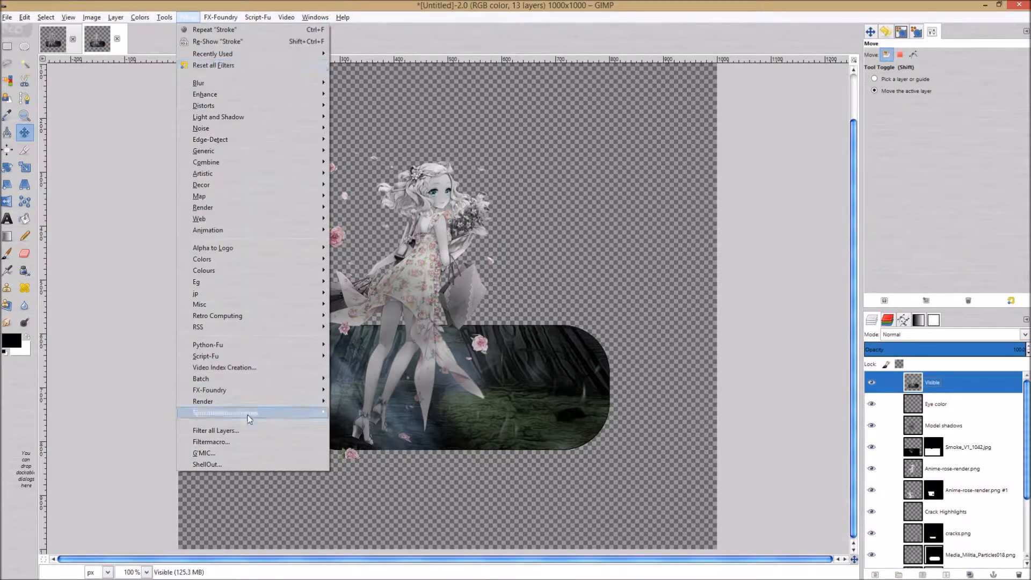
left_click(247, 454)
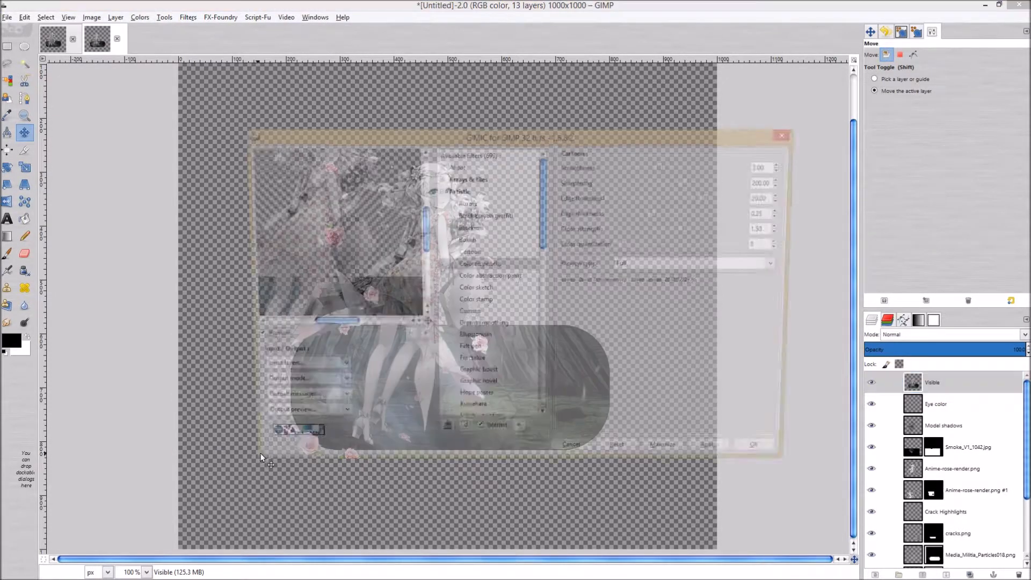
left_click(440, 190)
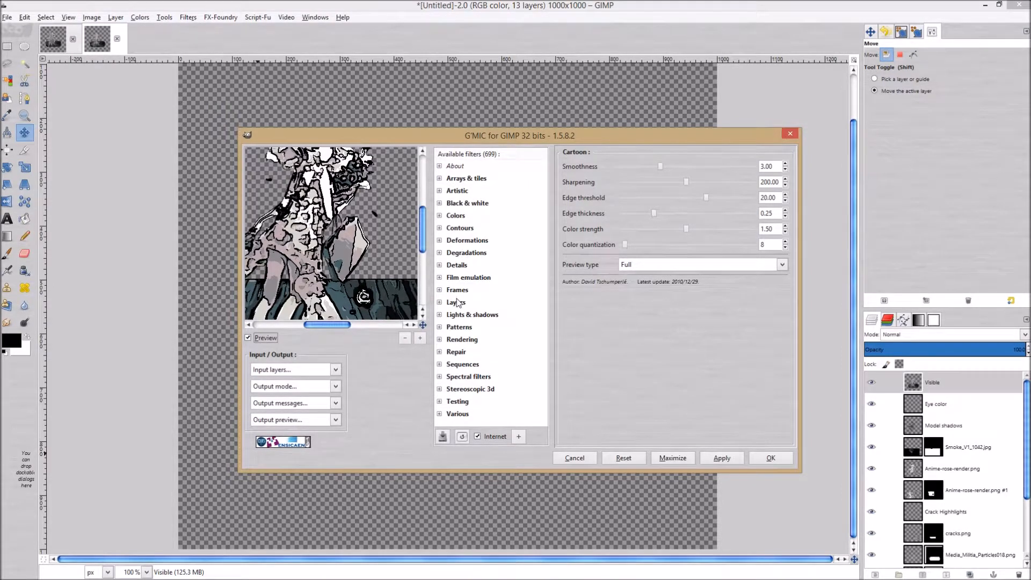
left_click(440, 315)
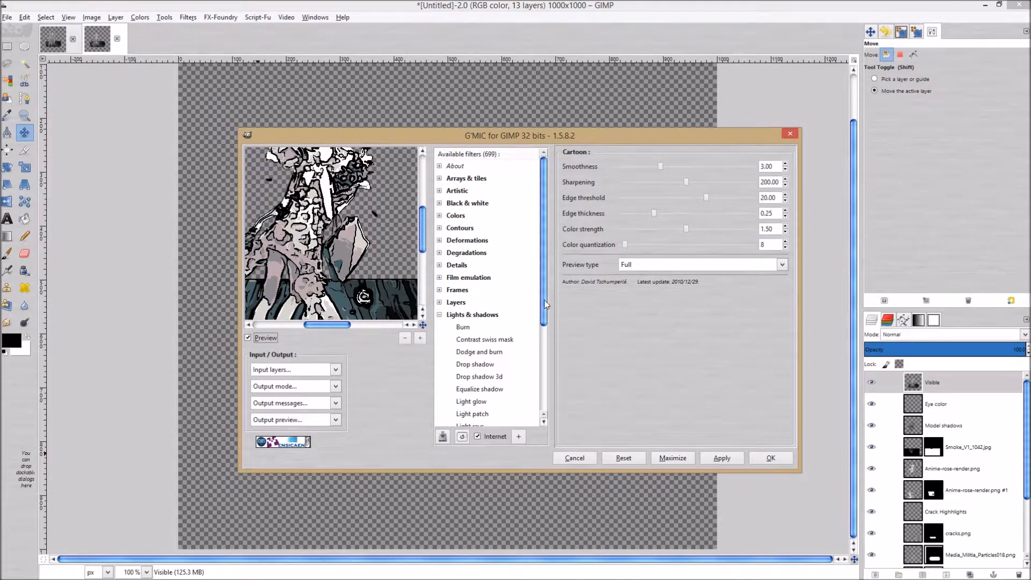
left_click(499, 378)
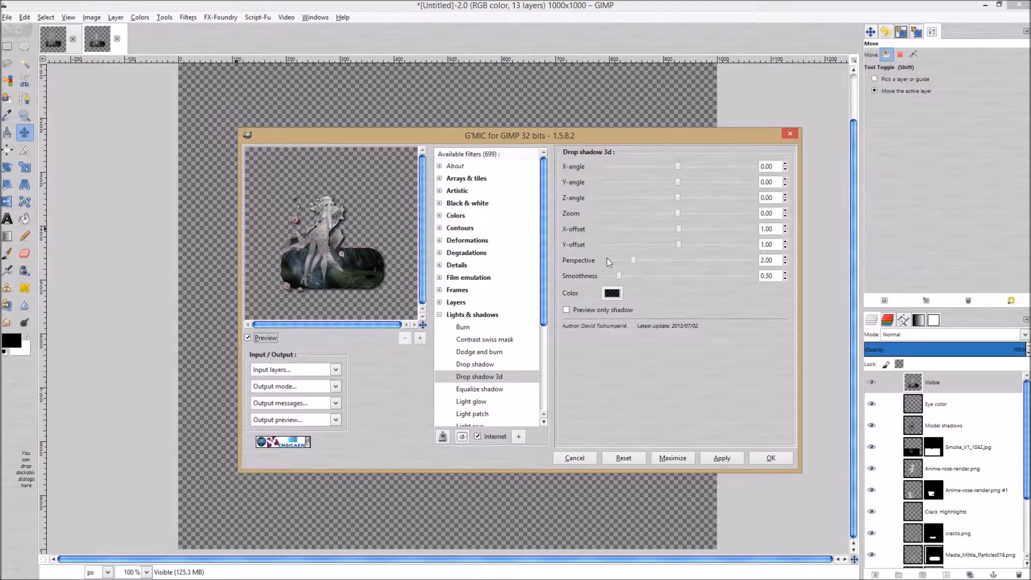
mouse_move(638, 263)
left_mouse_down()
mouse_move(661, 259)
mouse_move(649, 275)
left_mouse_up()
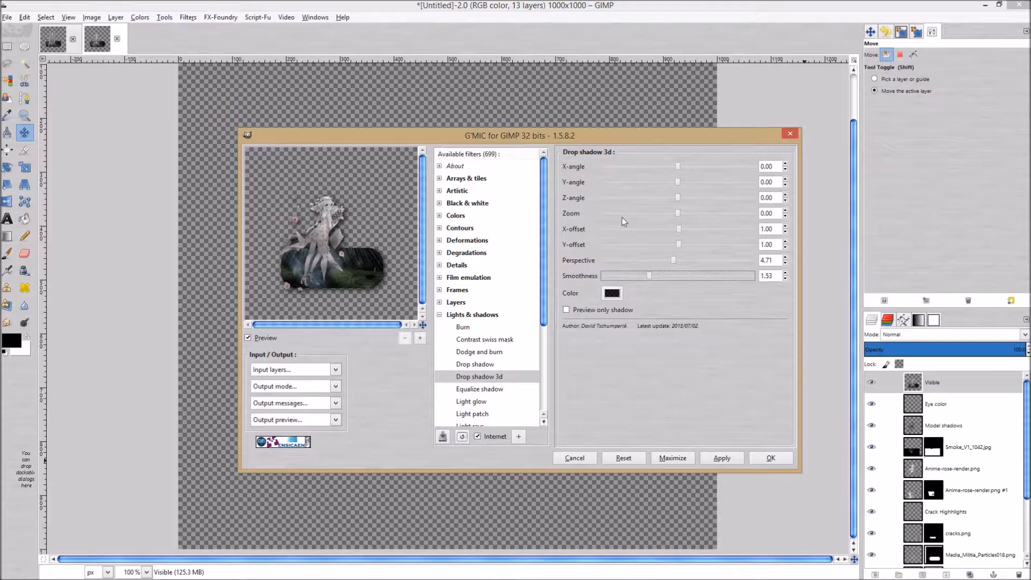
left_click(791, 133)
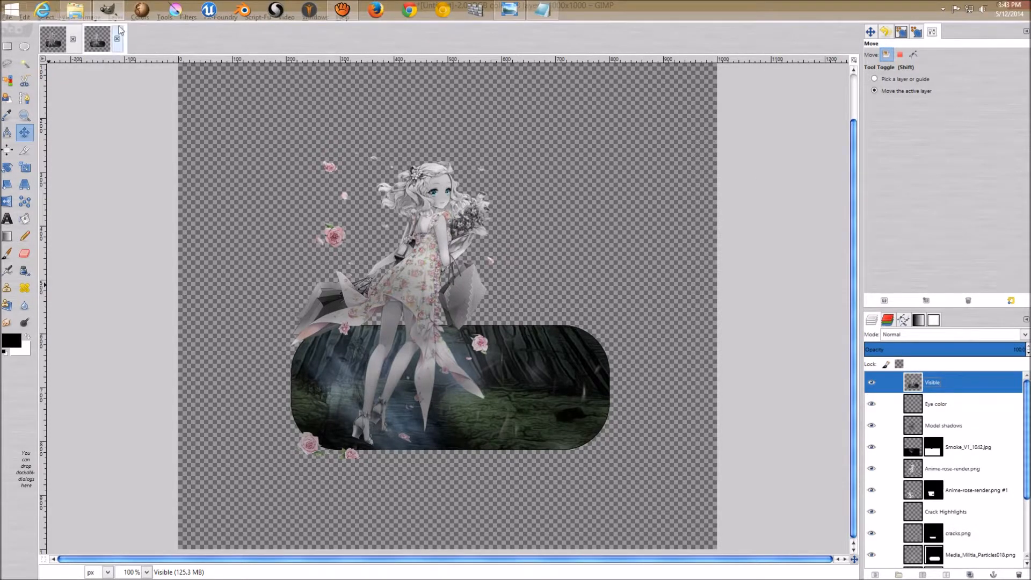
mouse_move(85, 4)
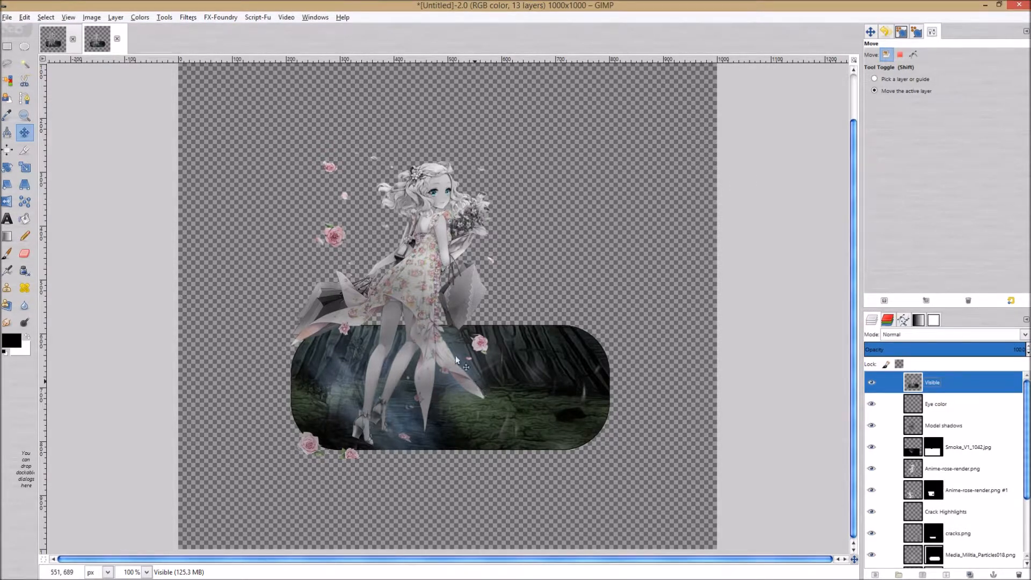
left_click(187, 17)
mouse_move(227, 85)
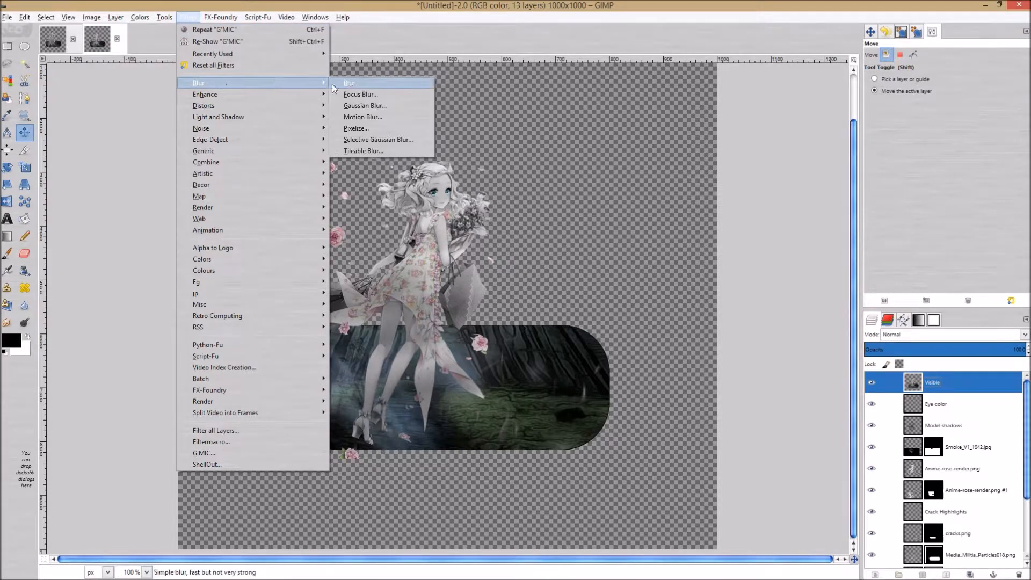
left_click(388, 106)
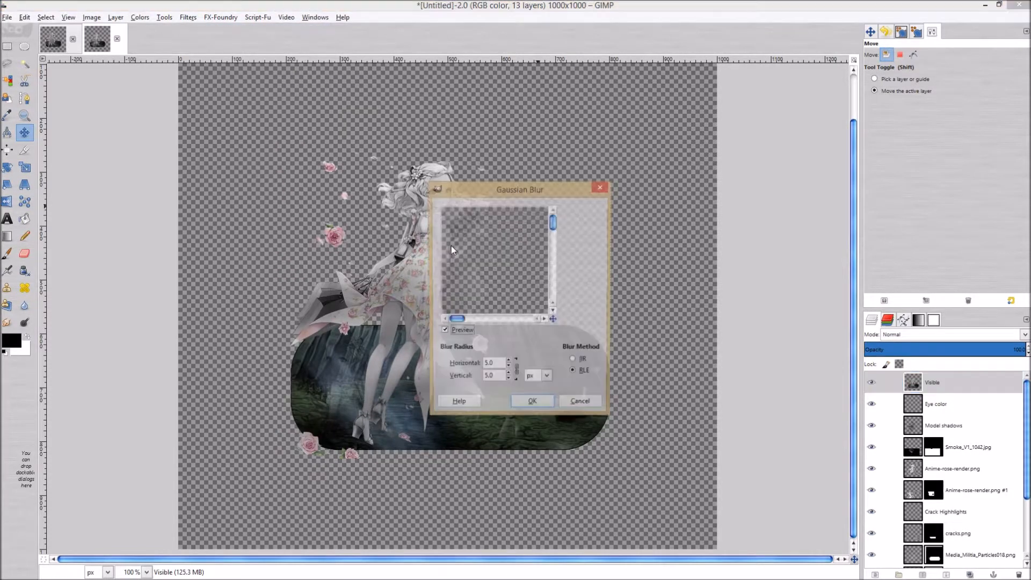
left_click_drag(516, 188, 272, 156)
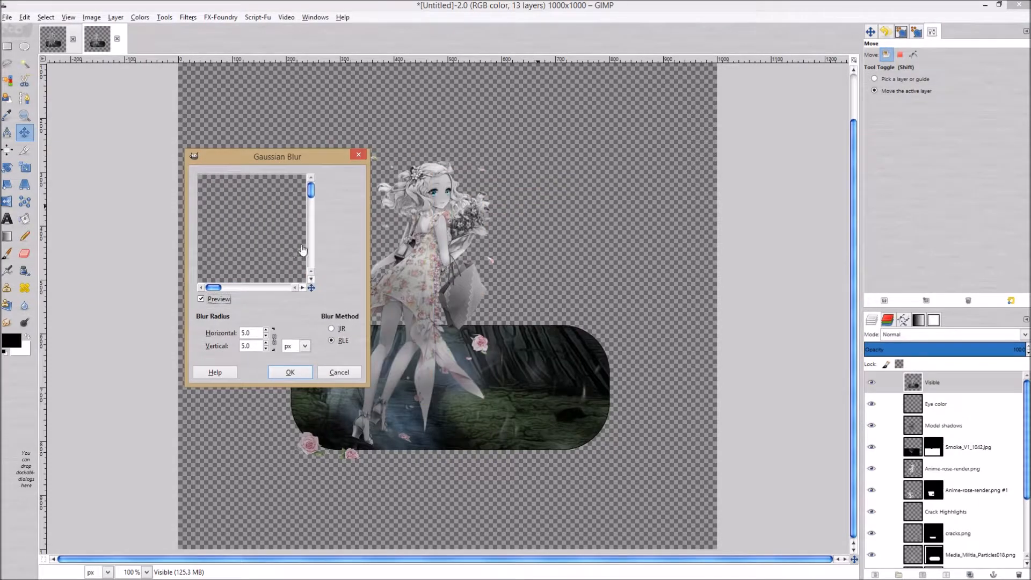
left_click(337, 372)
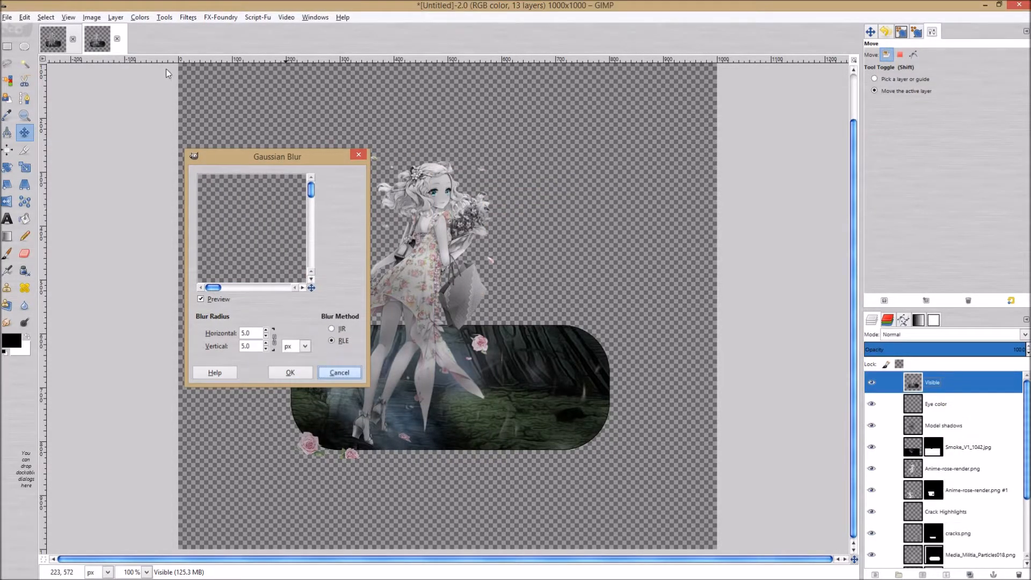
- Try a drop shadow on the Visible layer with offsets 4 and 4, blur radius 17, opacity 81 and resizing off, and undo it
mouse_move(208, 18)
left_click(184, 18)
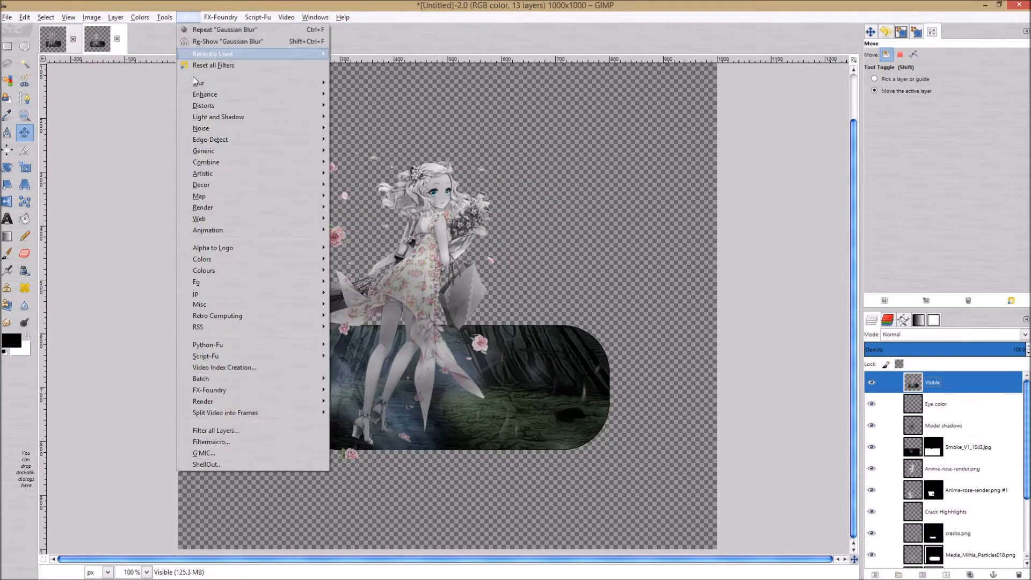
mouse_move(231, 116)
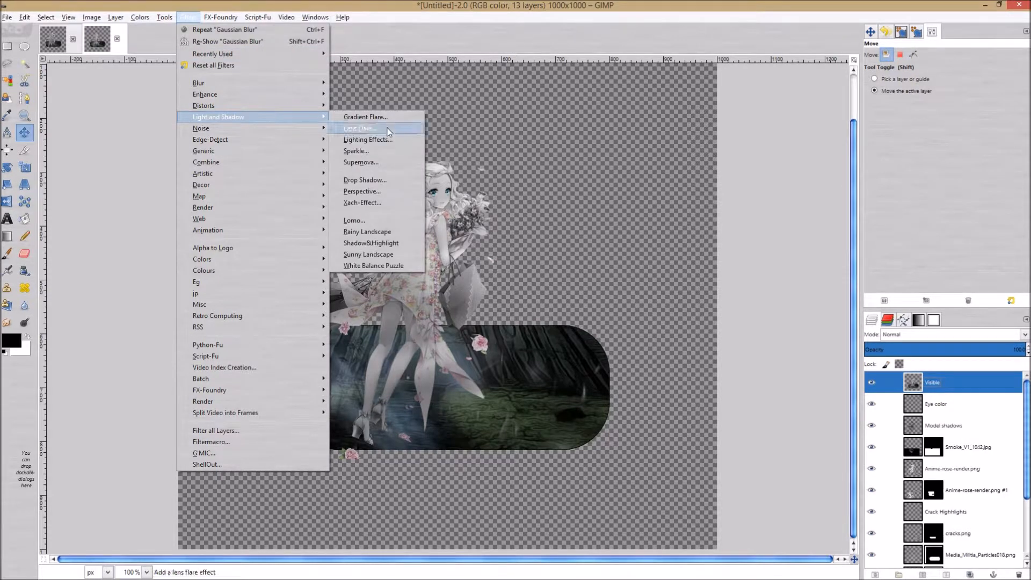
left_click(413, 178)
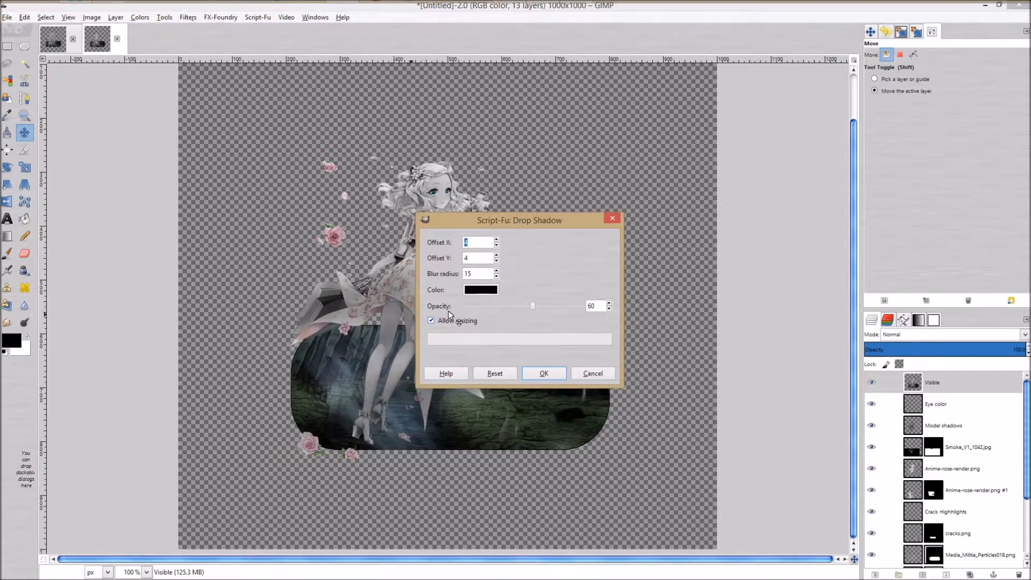
left_click_drag(511, 217, 337, 194)
left_click_drag(181, 145, 183, 145)
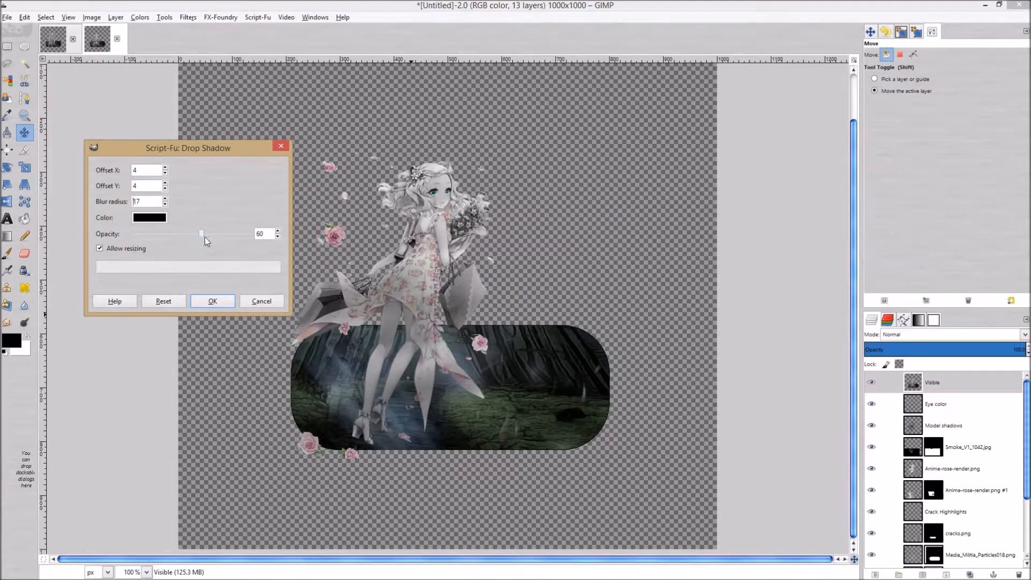
left_click_drag(205, 233, 225, 233)
left_click(100, 248)
left_click(223, 303)
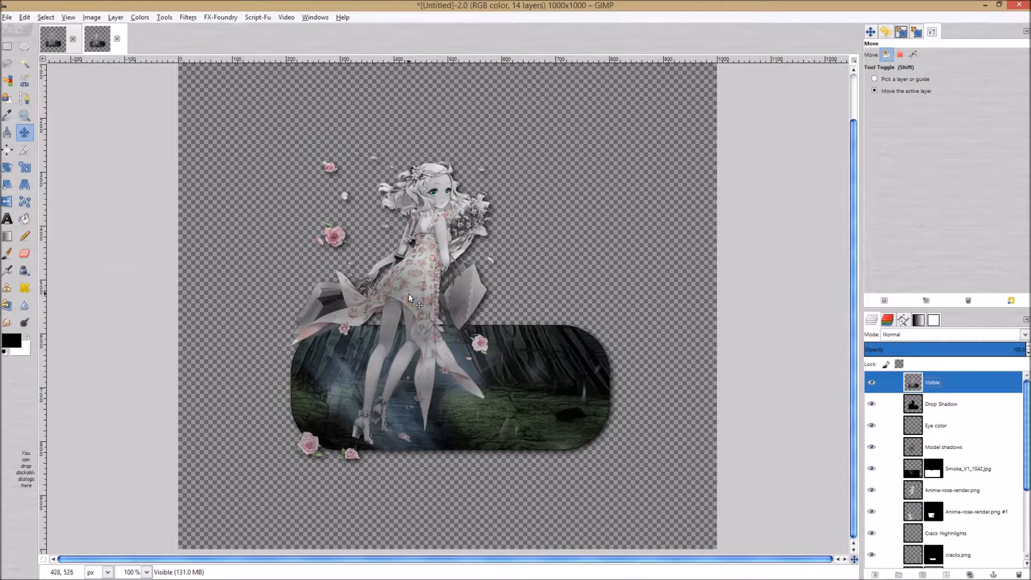
scroll(460, 301, "up", 2)
scroll(460, 302, "down", 1)
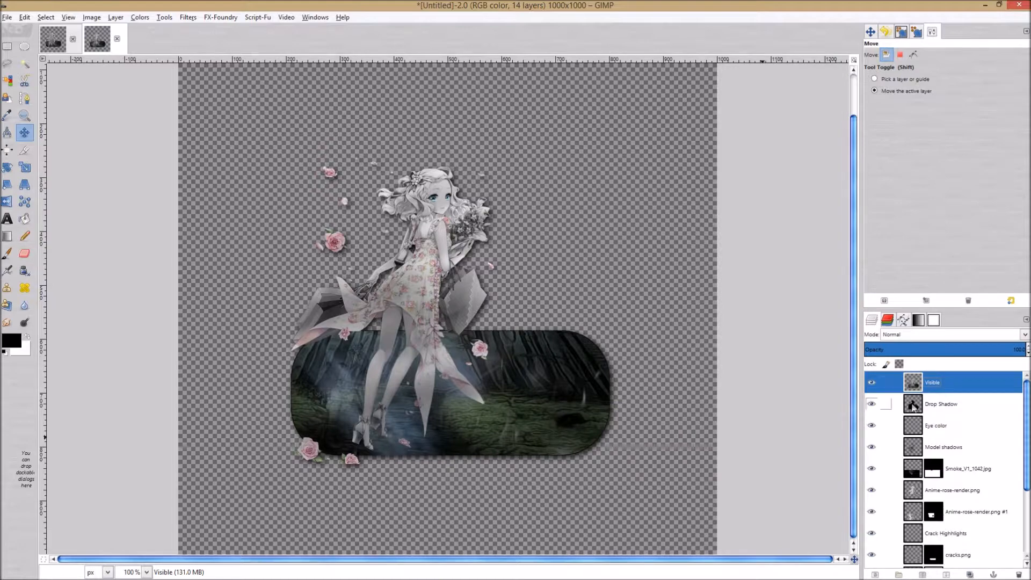
key("ctrl+z")
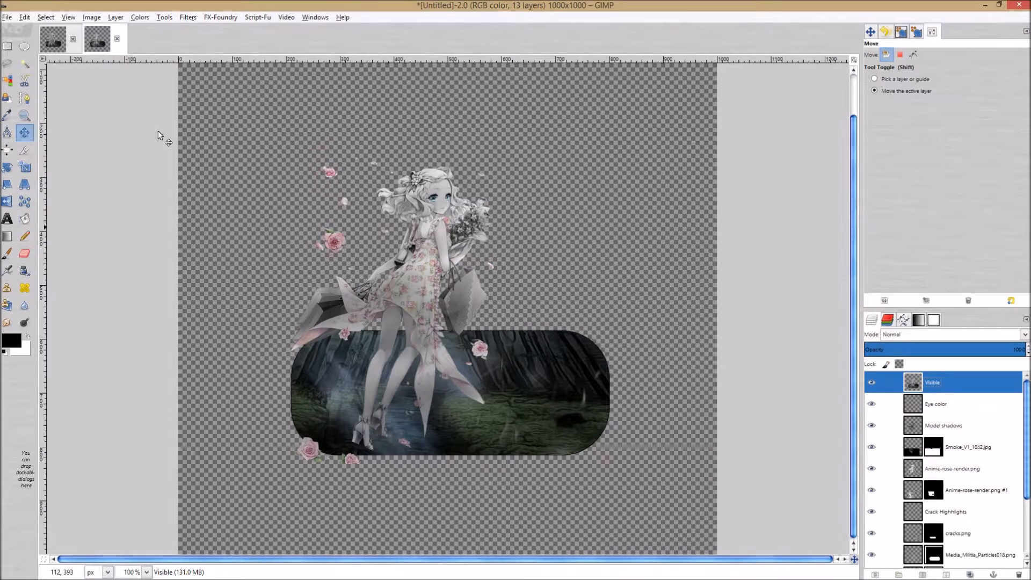
- Add a black drop shadow to the Visible layer with offsets 4 and 4, blur radius 16, opacity 100 and no resizing
left_click(188, 18)
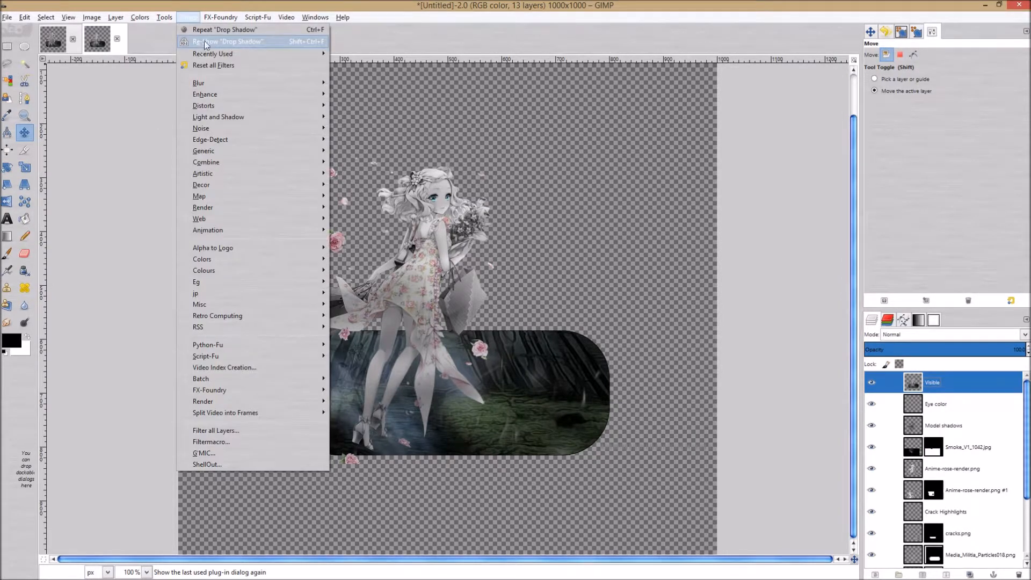
left_click(223, 43)
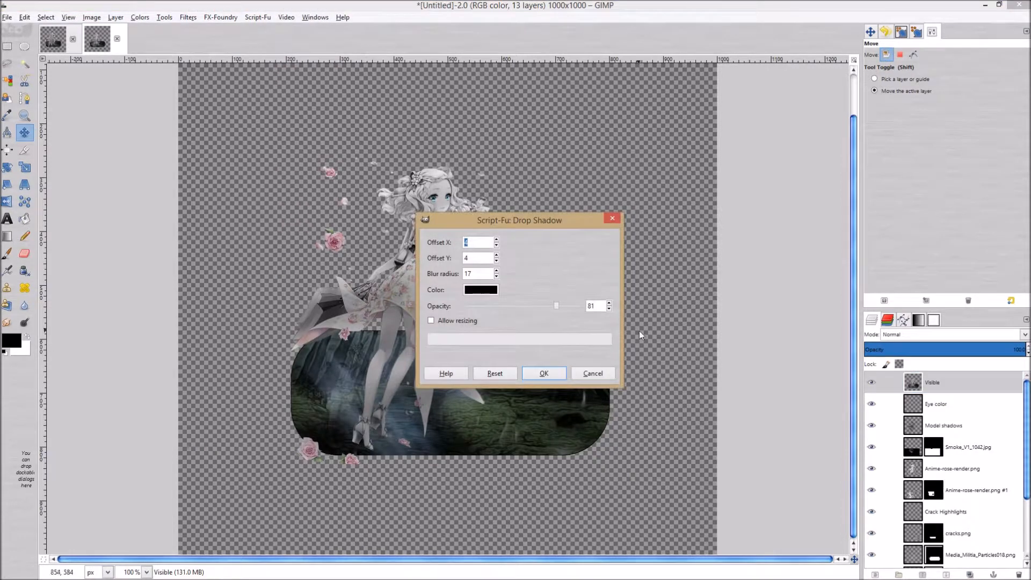
left_click_drag(559, 304, 719, 337)
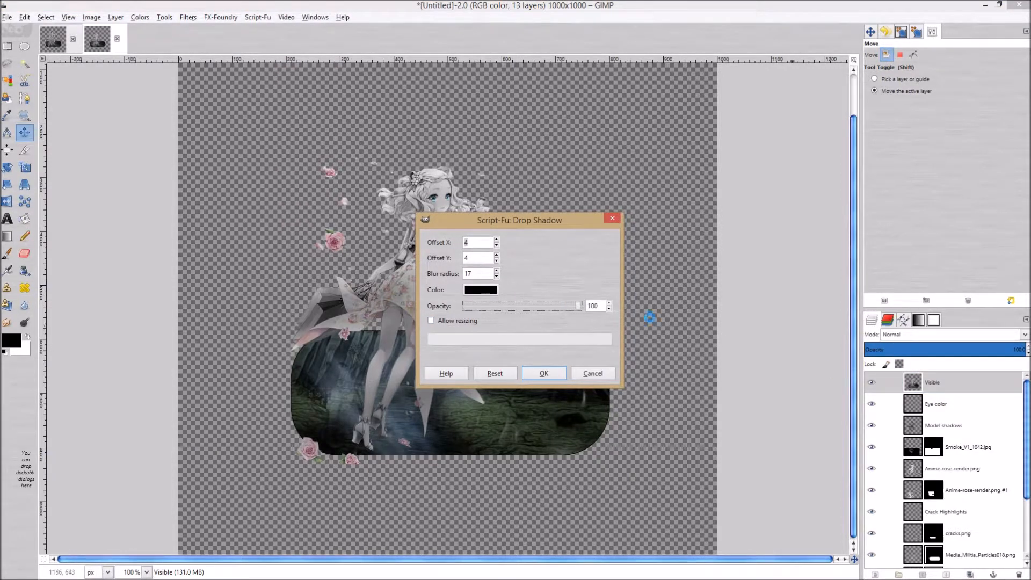
left_click(497, 275)
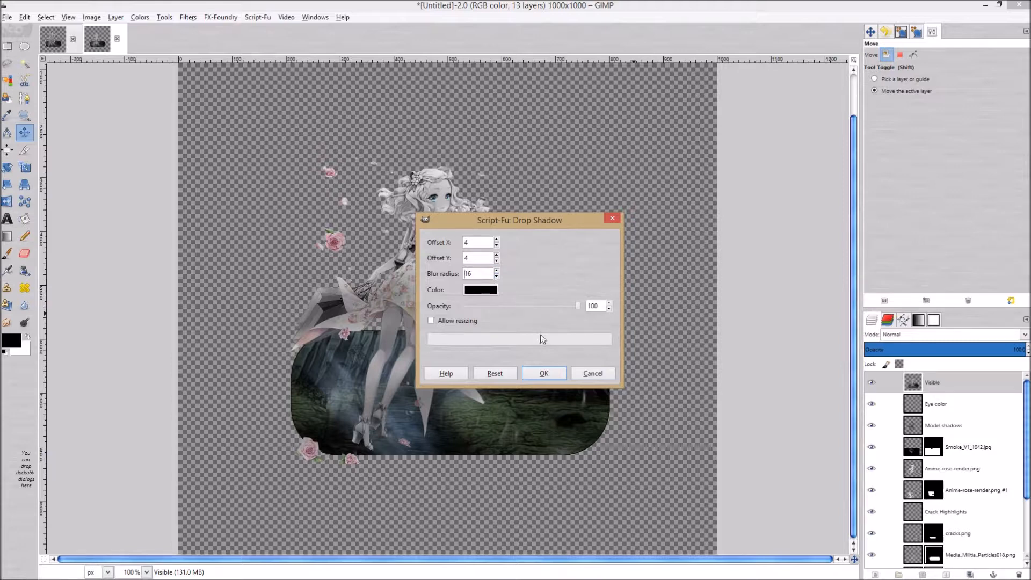
left_click(556, 374)
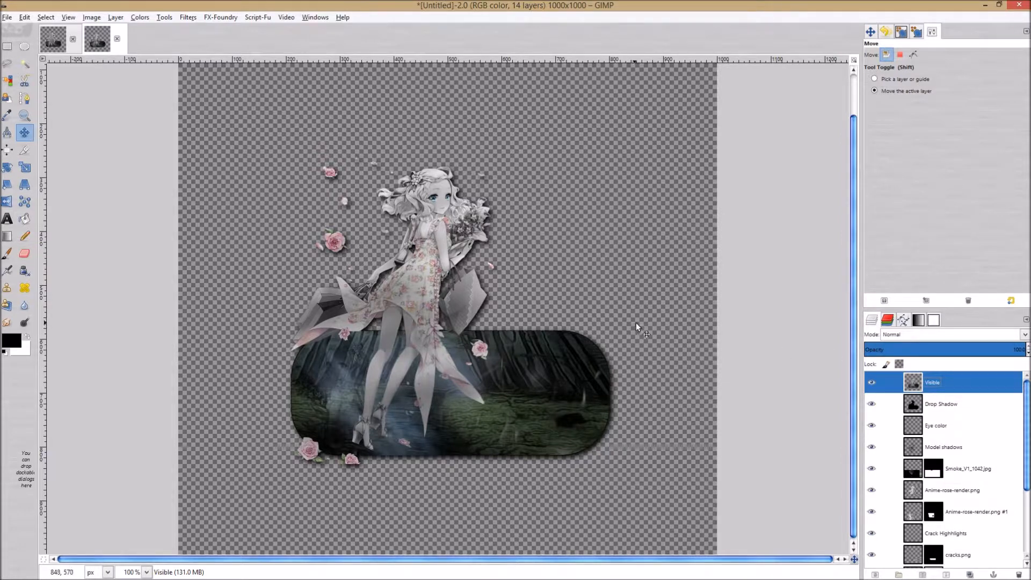
scroll(637, 321, "up", 2)
scroll(640, 317, "down", 2)
- Try creating a new layer from the visible image and merging the Visible layer down into Drop Shadow, undoing both changes
key("ctrl+shift+d")
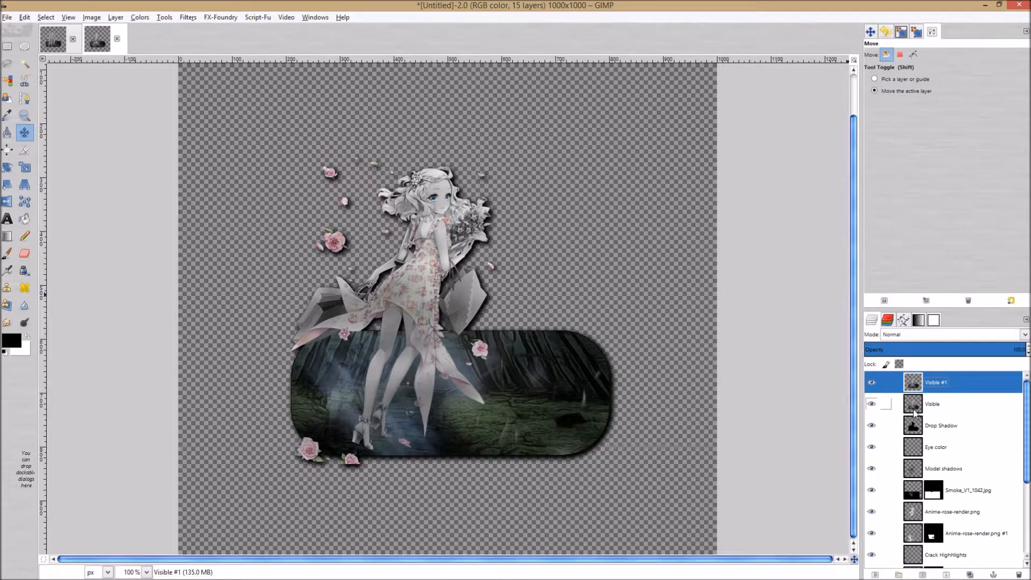
key("ctrl+z")
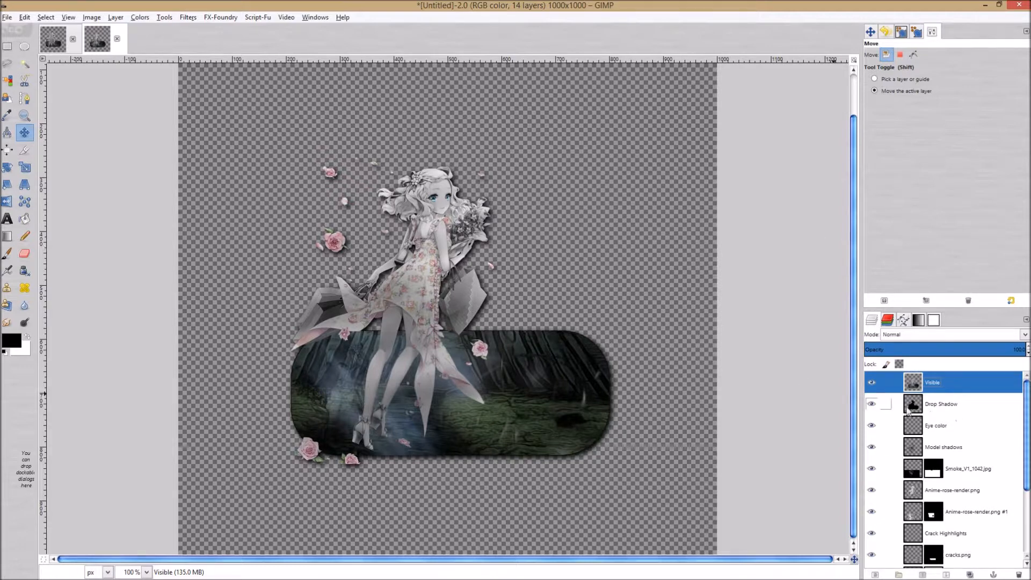
left_click(940, 407)
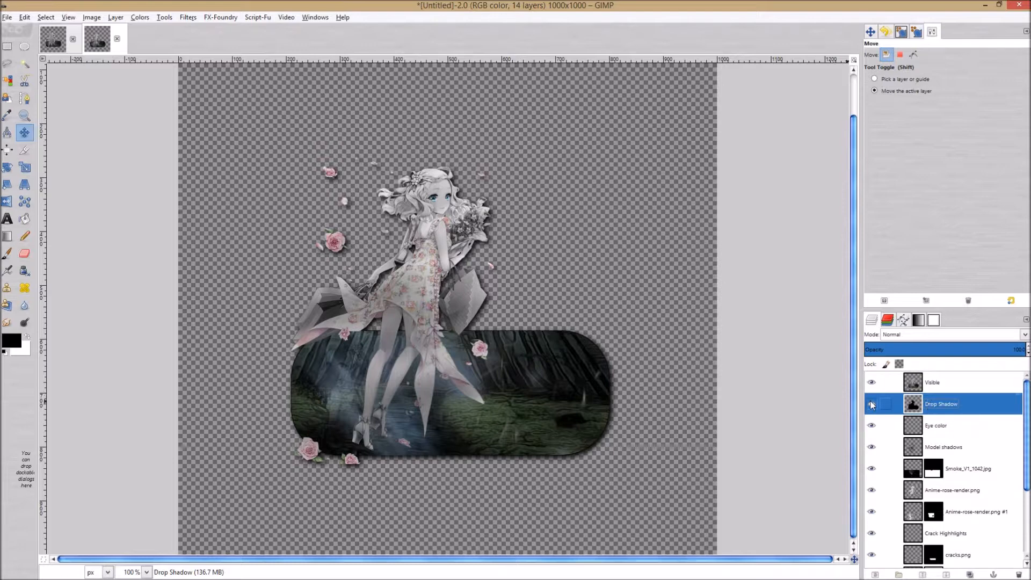
left_click(961, 383)
right_click(964, 386)
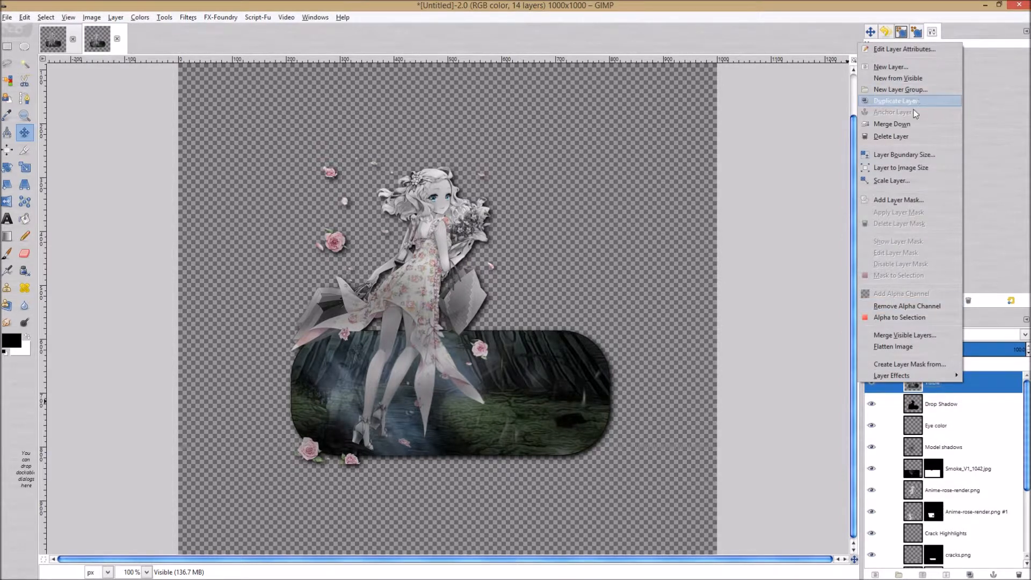
left_click(910, 123)
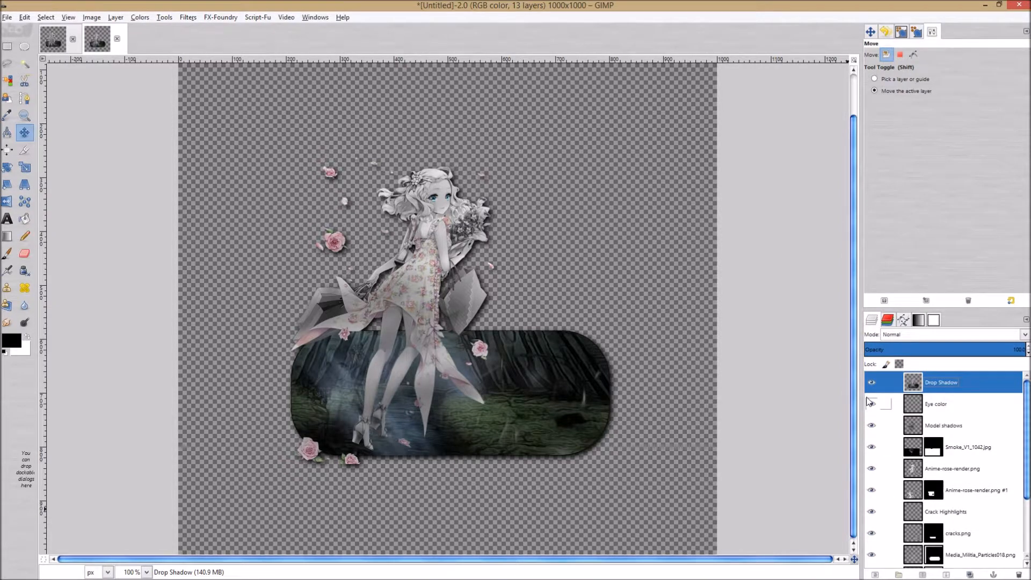
key("ctrl+z")
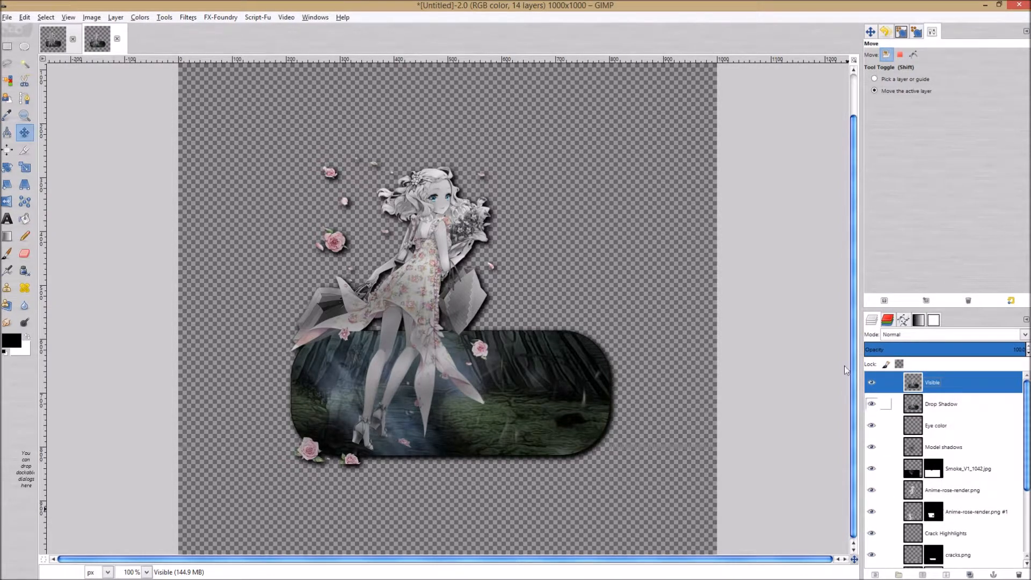
key("ctrl+z")
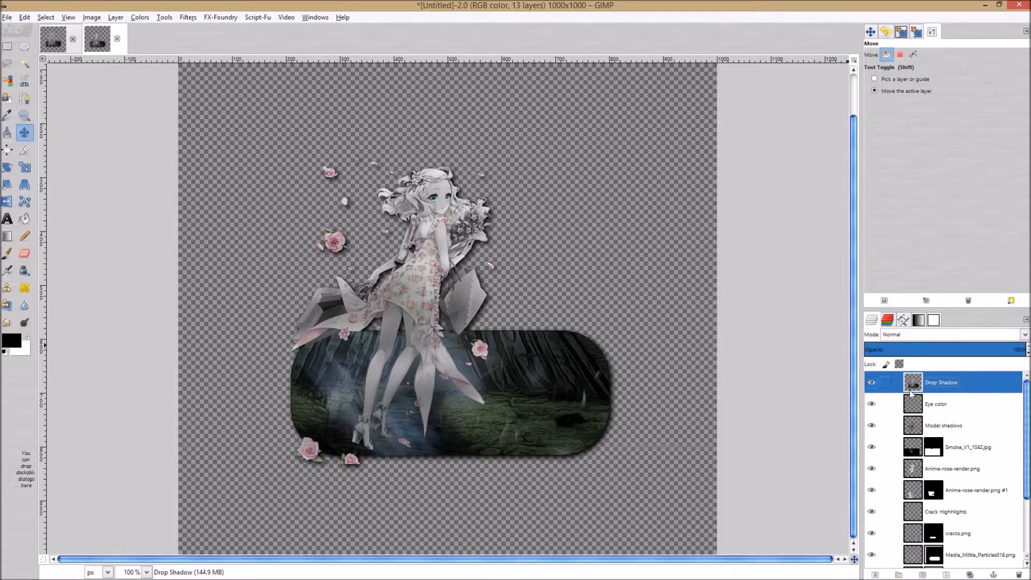
key("ctrl+z")
left_click(945, 385)
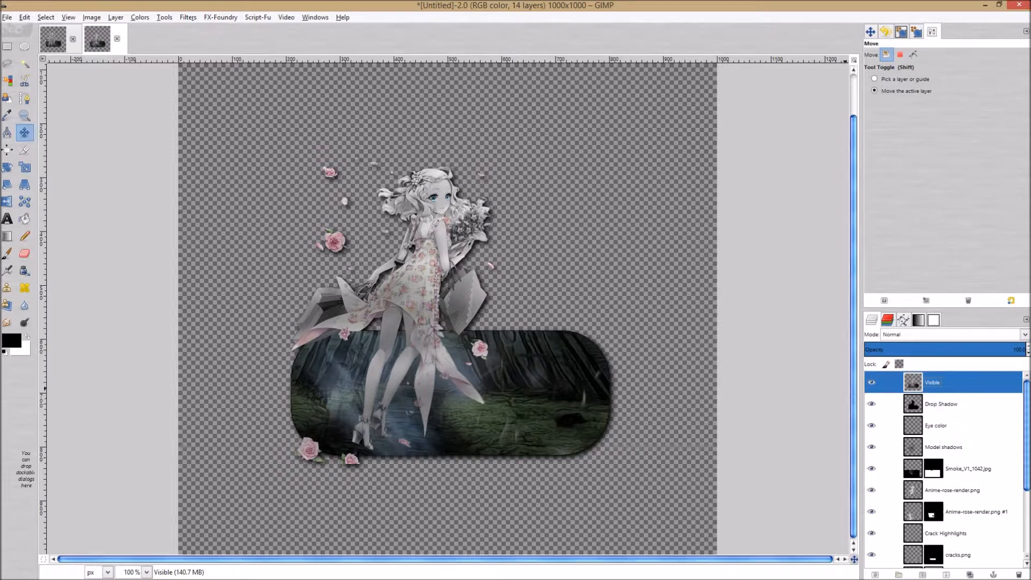
- Crop the image around the banner and model to 660 by 610 px, starting at position 190, 230
left_click(22, 151)
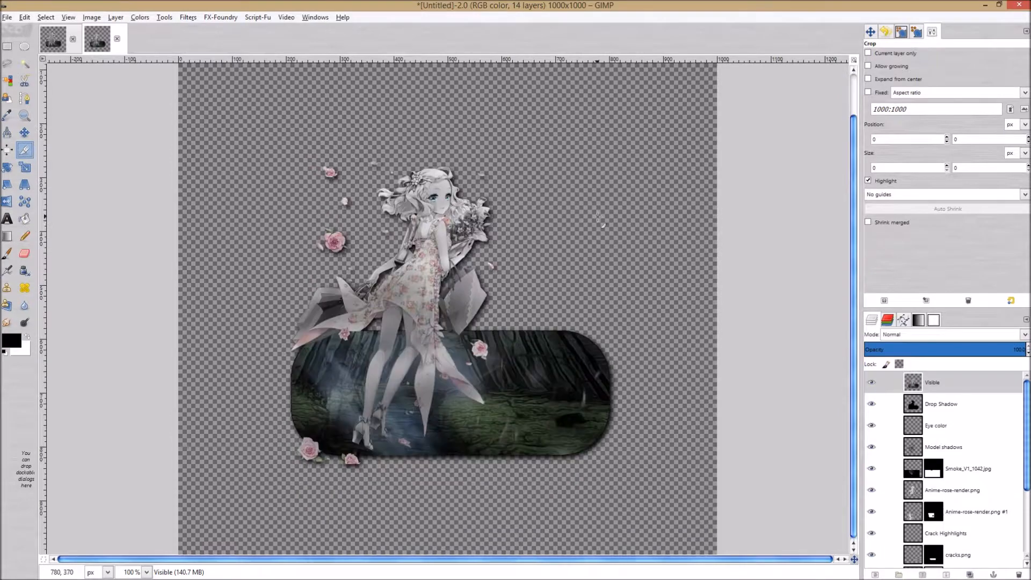
scroll(598, 218, "up", 3)
left_click_drag(232, 123, 642, 396)
left_click_drag(652, 439, 665, 515)
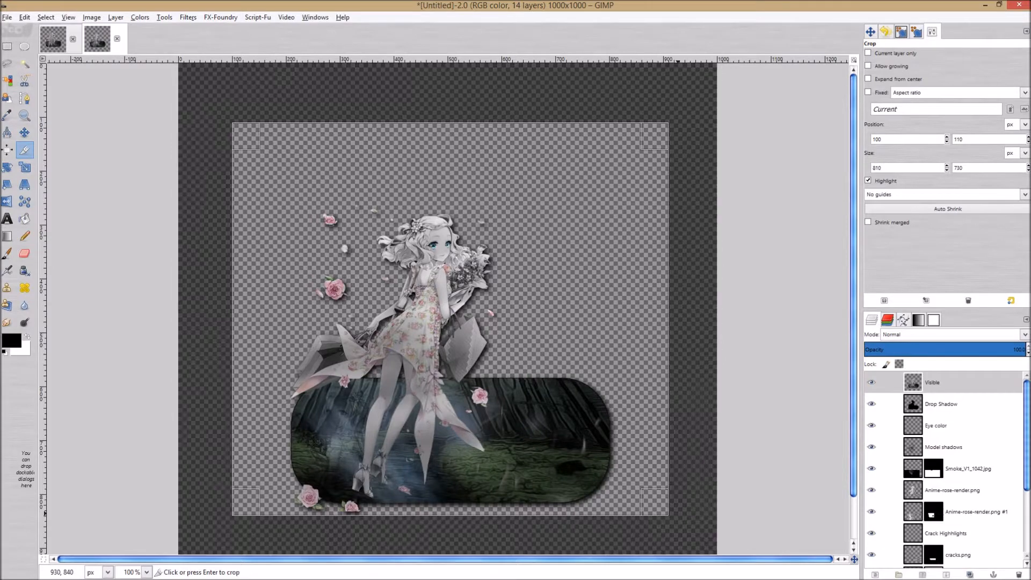
left_click_drag(650, 387, 614, 386)
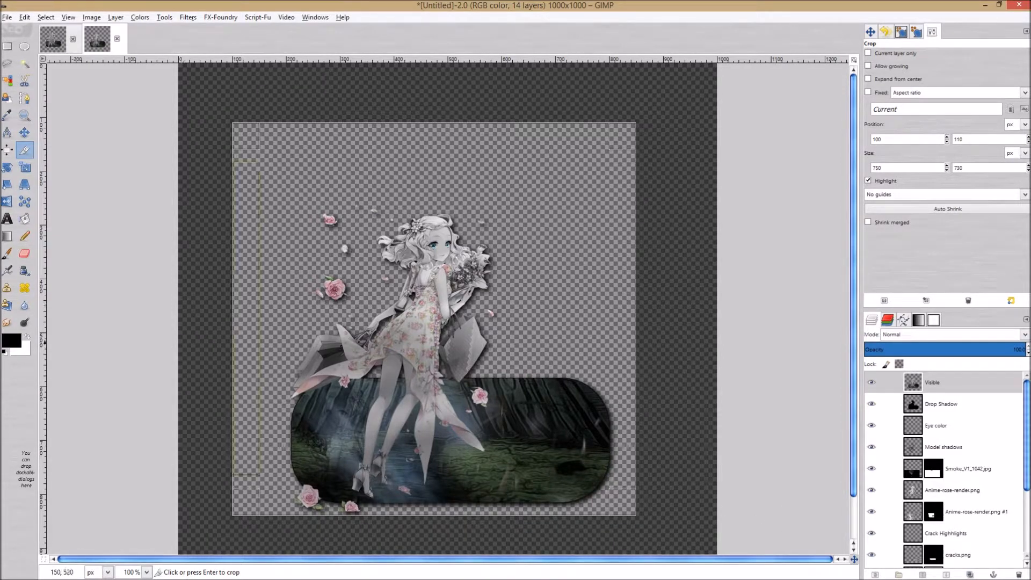
left_click_drag(248, 346, 295, 380)
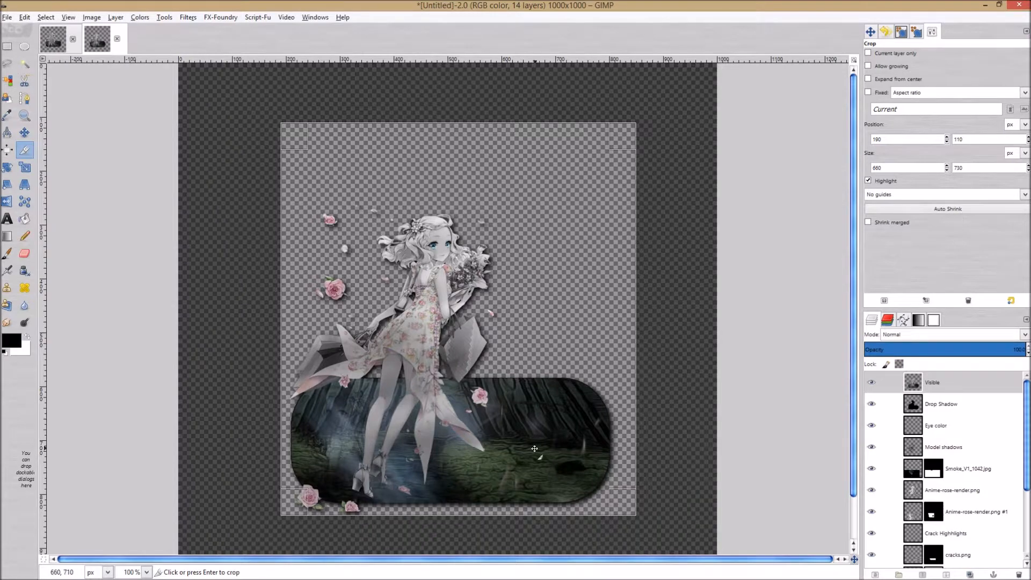
left_click_drag(421, 151, 417, 214)
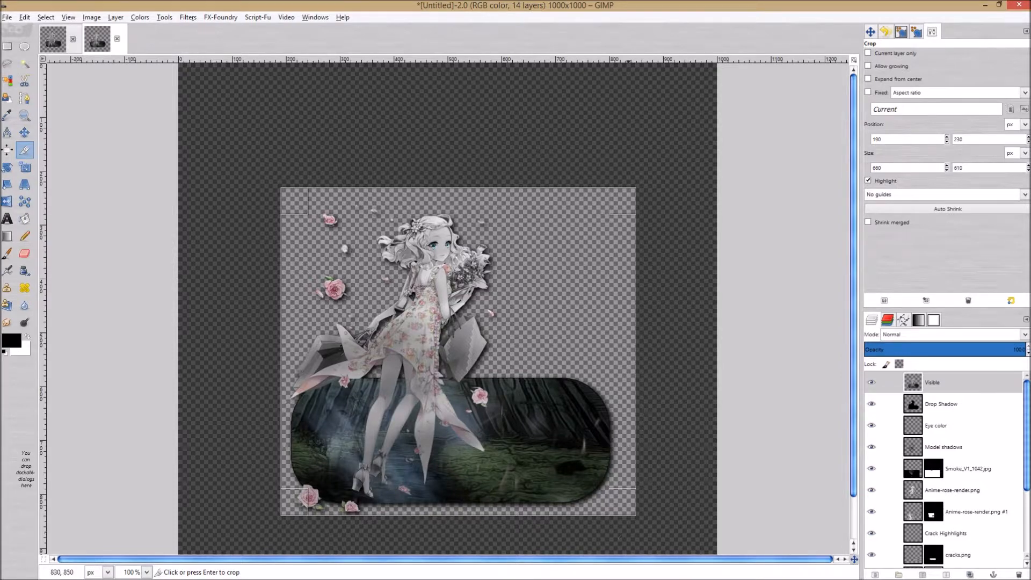
left_click(552, 328)
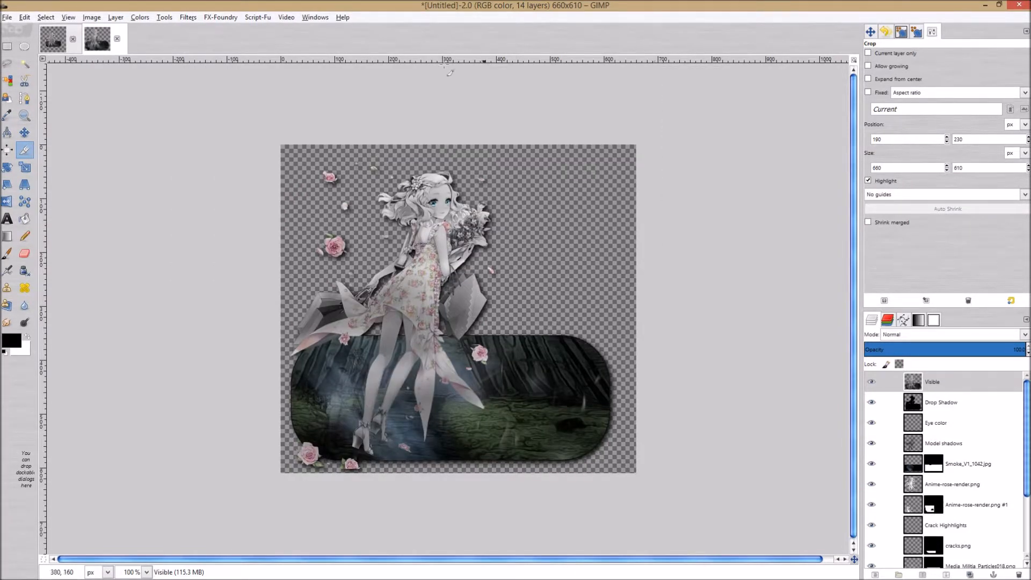
left_click(7, 17)
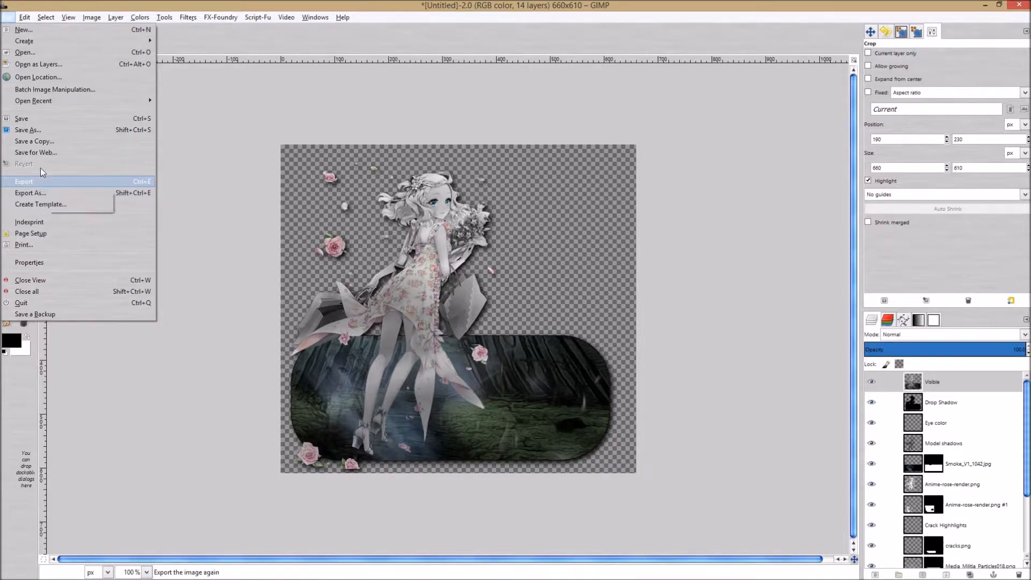
left_click(40, 129)
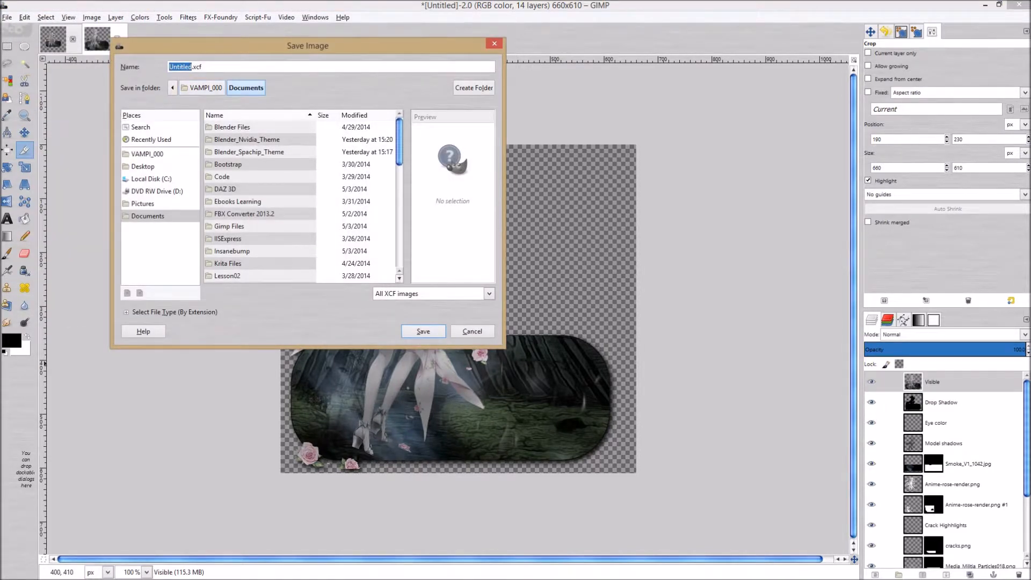
left_click(420, 294)
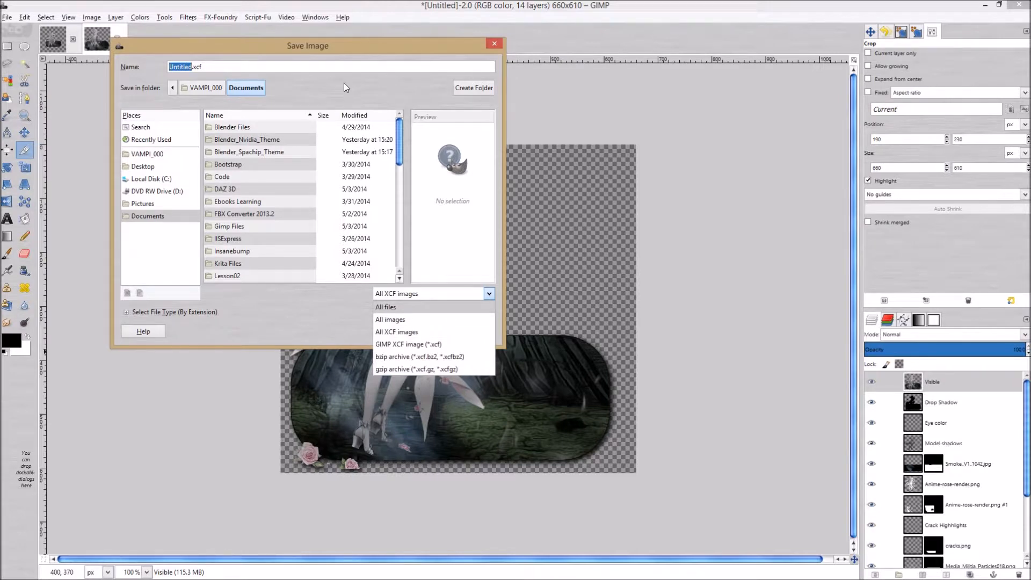
left_click(404, 52)
left_click(467, 332)
- Start a web export of the cropped image with the export window enlarged, and choose the PNG-24 format
left_click(7, 17)
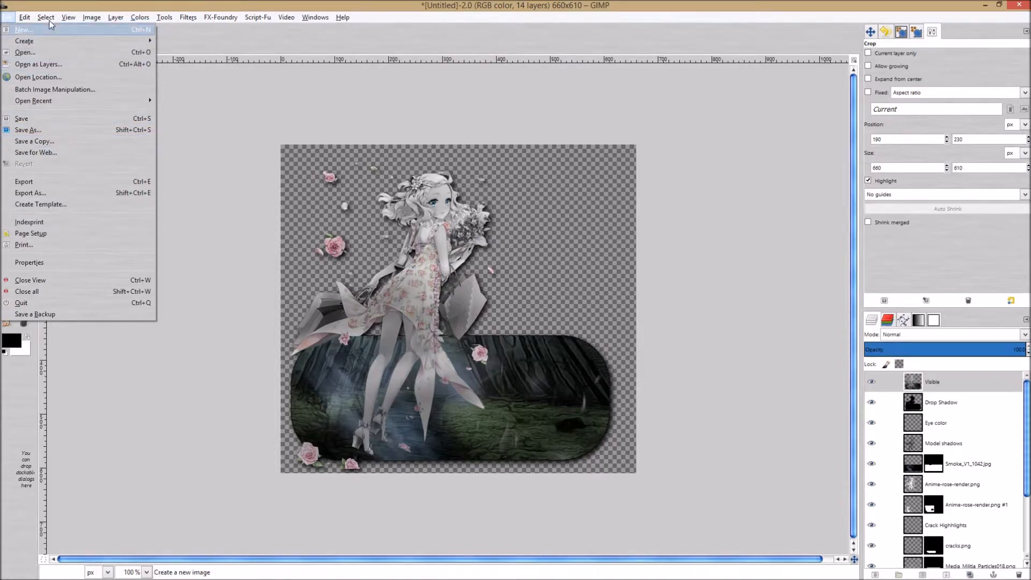
mouse_move(48, 18)
mouse_move(8, 17)
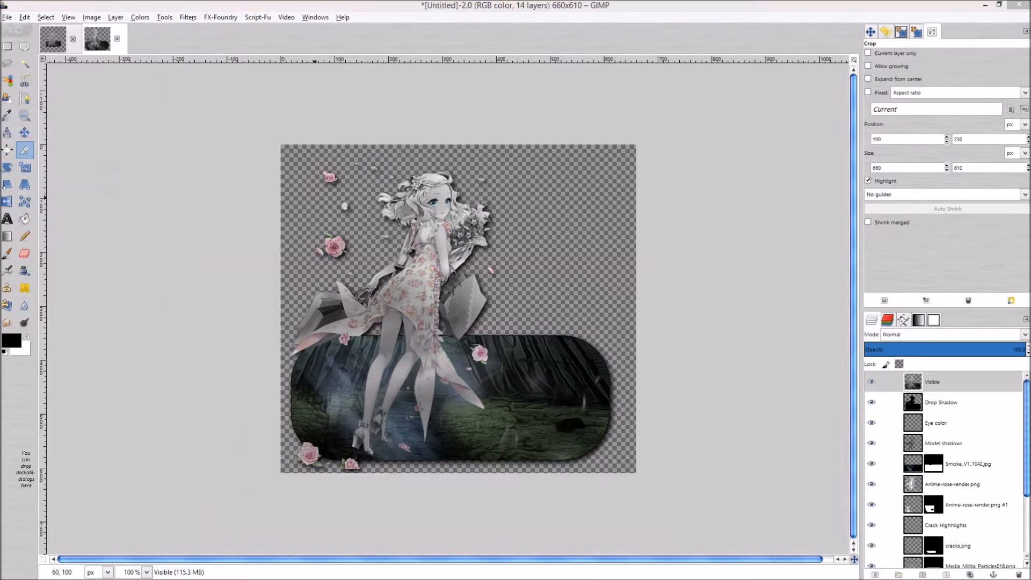
left_click_drag(485, 276, 381, 142)
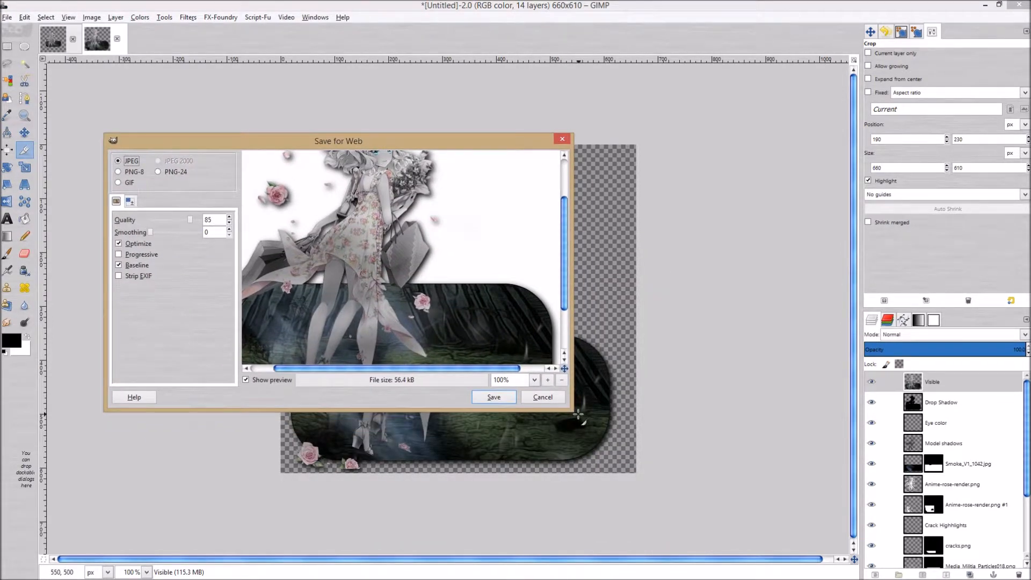
left_click_drag(573, 411, 732, 567)
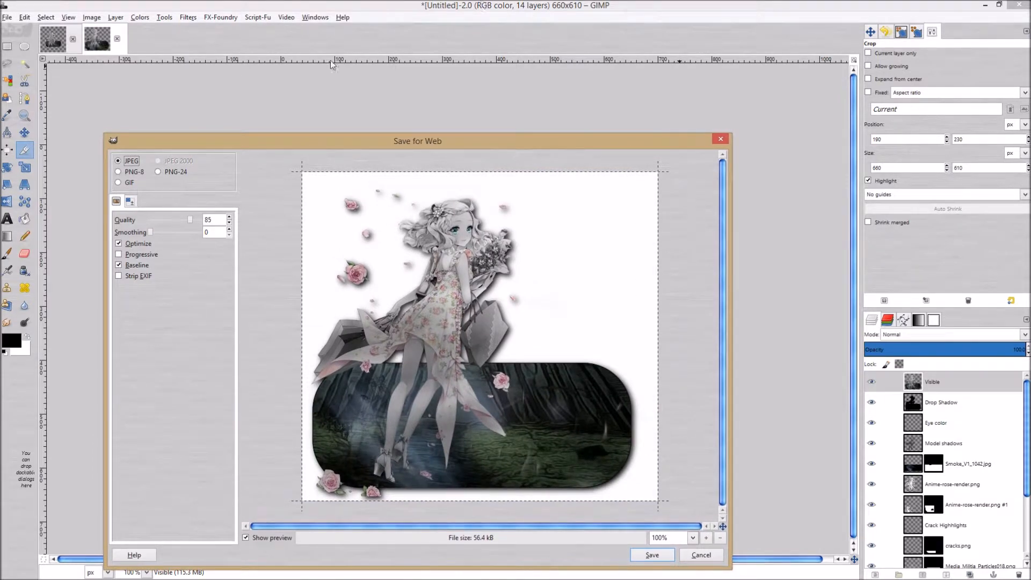
left_click_drag(424, 140, 427, 63)
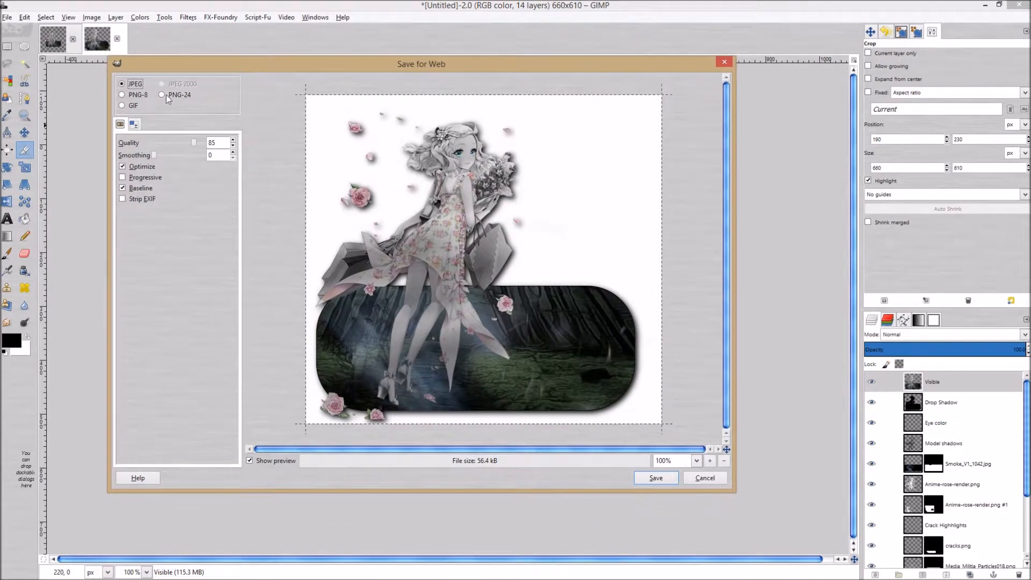
left_click(161, 95)
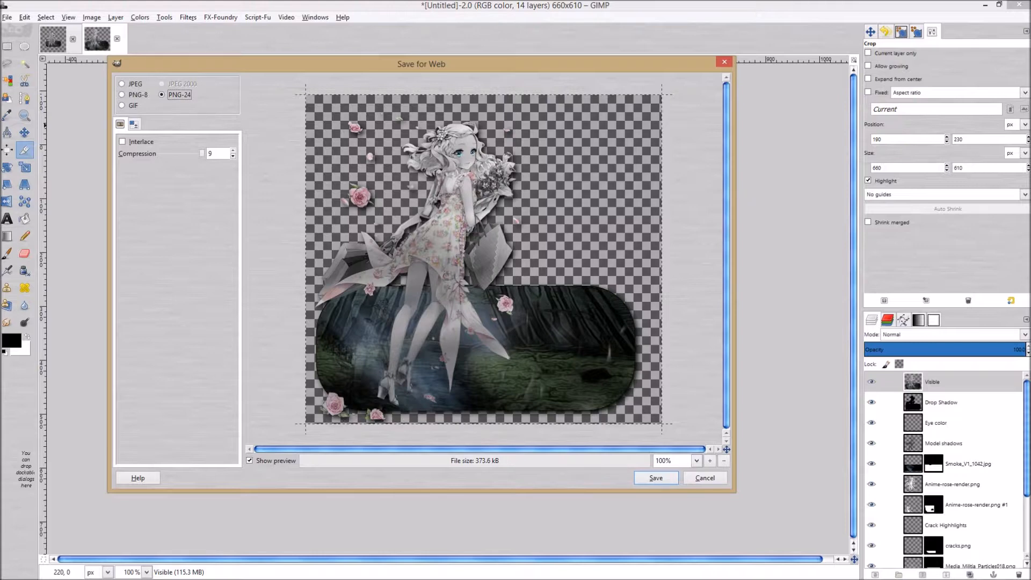
- Try the JPEG format at quality 100 for the export, and switch back to PNG-24
left_click(123, 84)
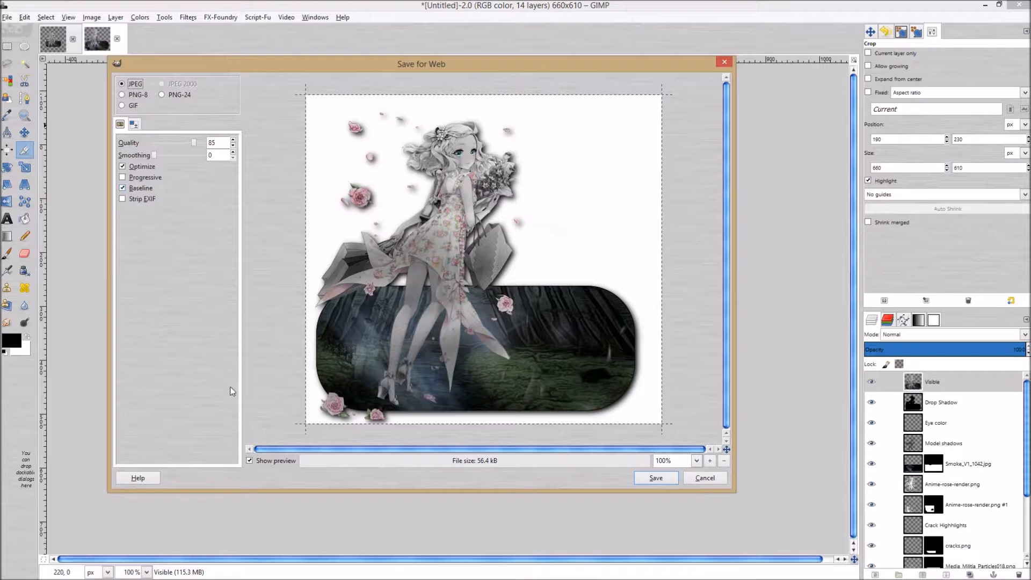
left_click_drag(191, 143, 272, 143)
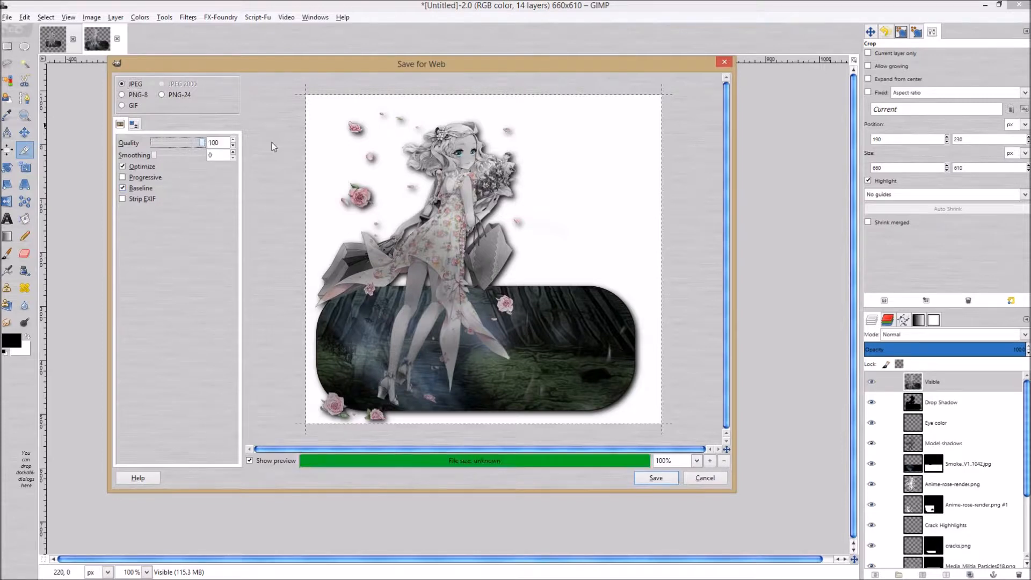
left_click(177, 94)
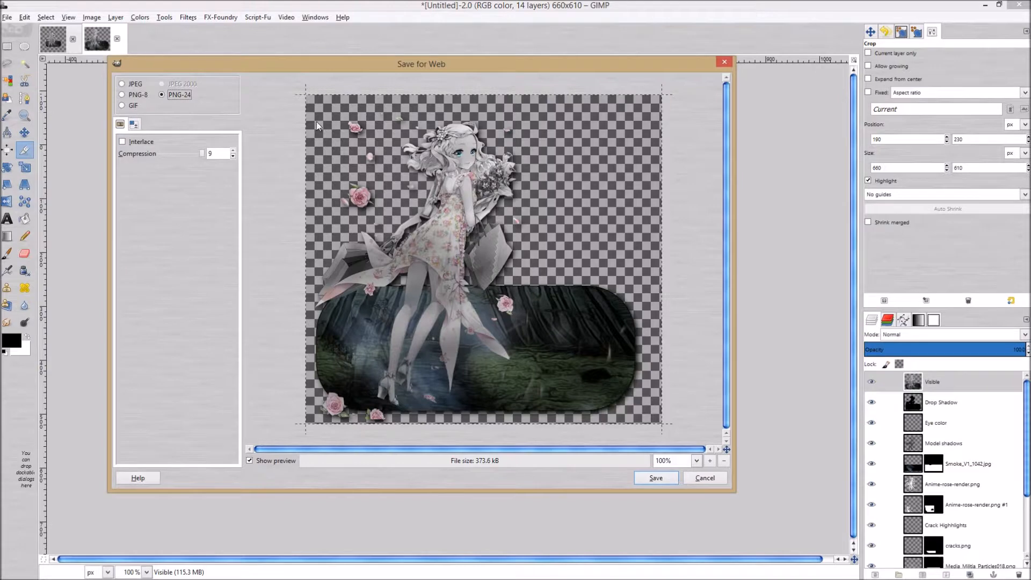
- Save the PNG-24 export as Sig_Tut.png in the Anime_0Sig_02 folder on the Desktop
left_click(656, 477)
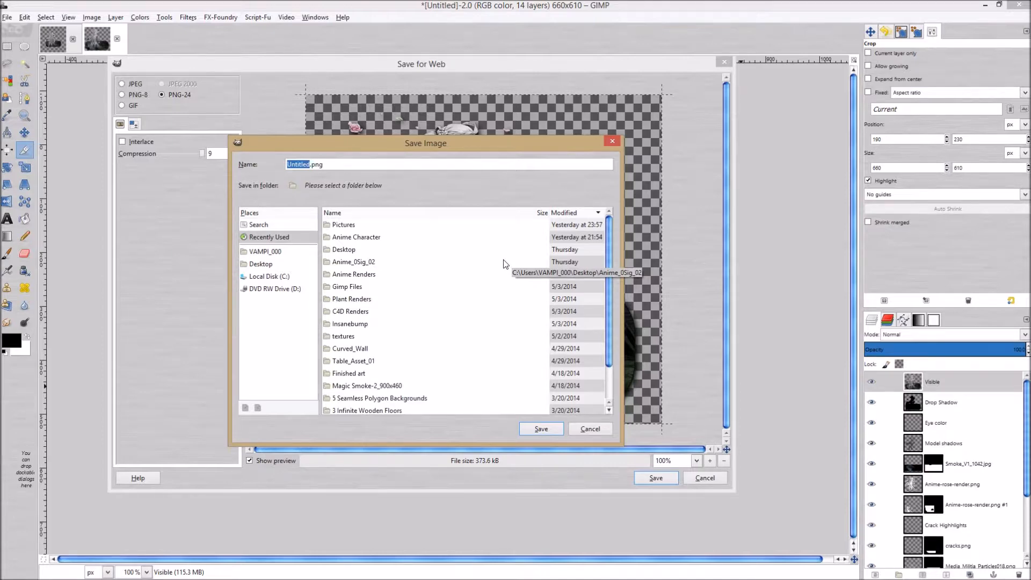
type("A")
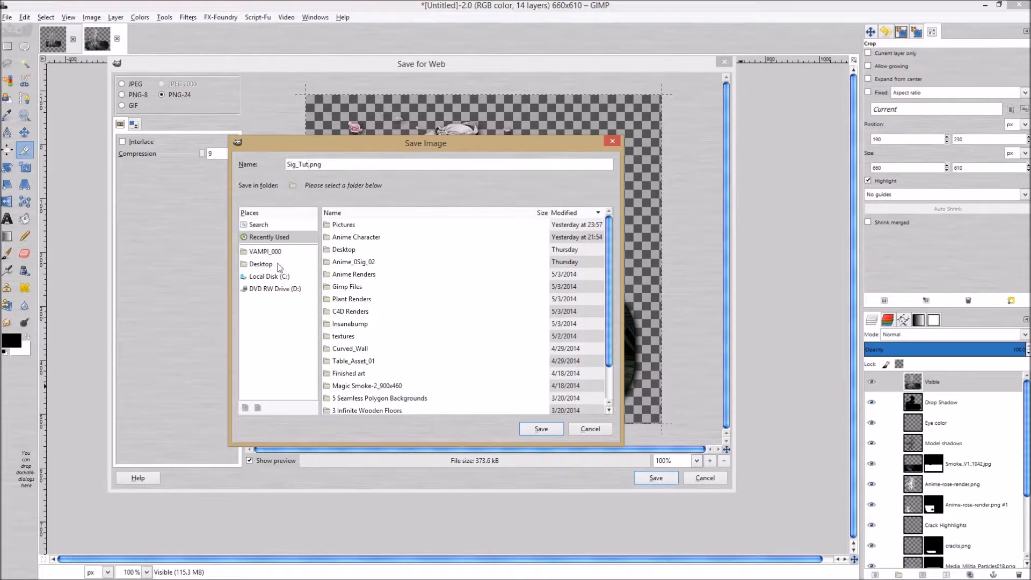
left_click(261, 264)
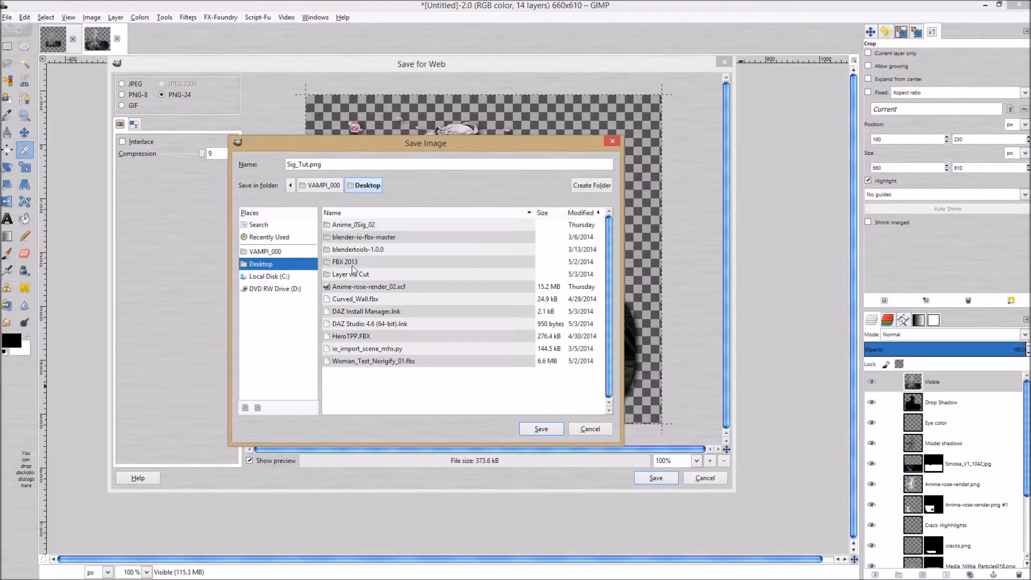
double_click(381, 226)
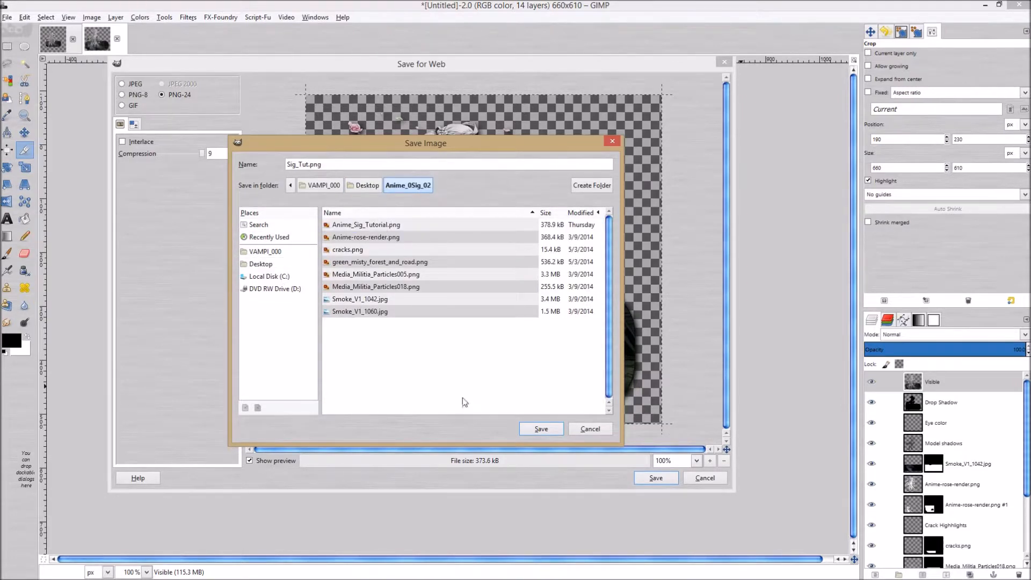
left_click(541, 429)
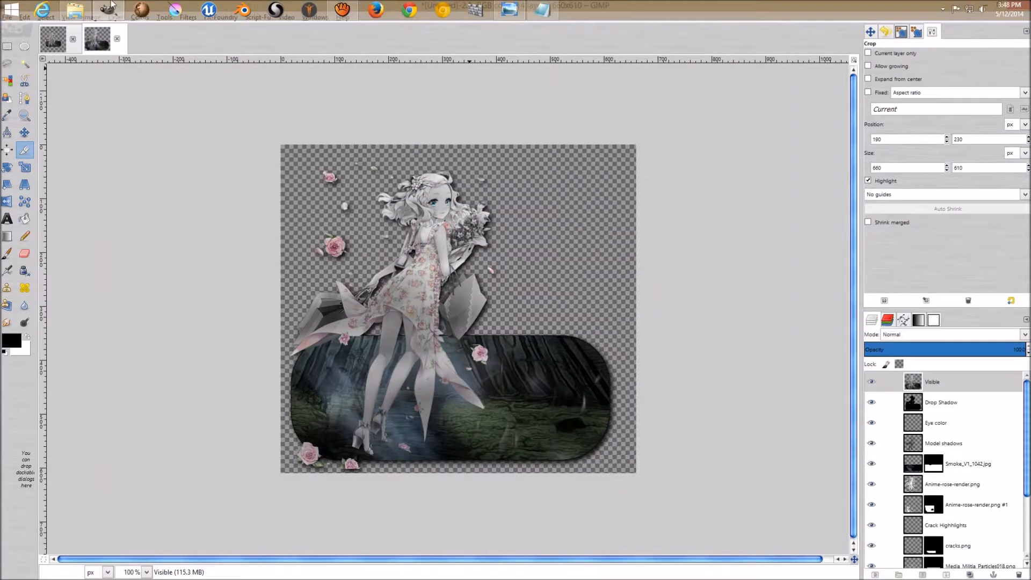
- Switch to File Explorer and open the exported Sig_Tut image in Windows Photo Viewer to inspect it
left_click(92, 10)
left_click(188, 200)
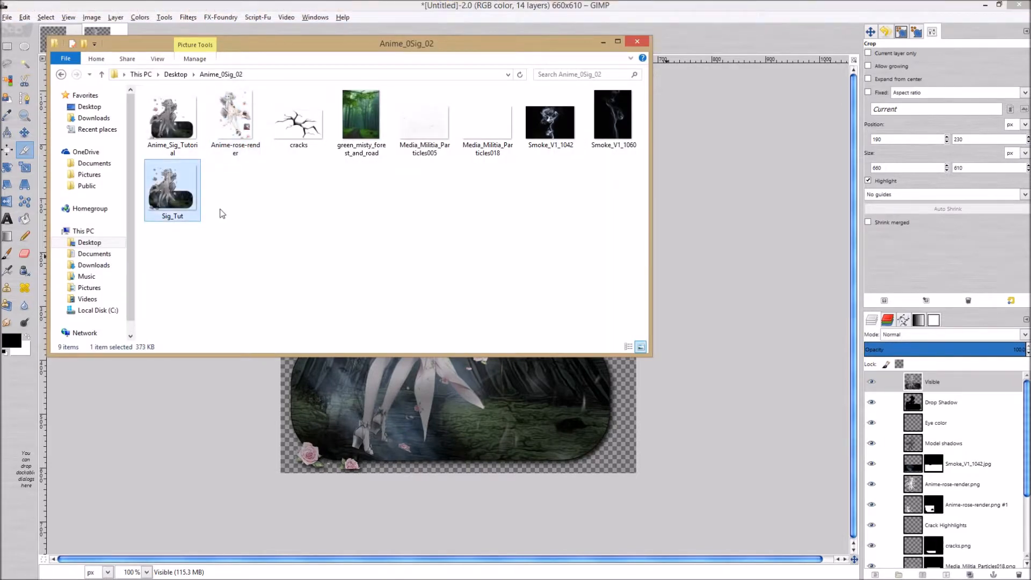
double_click(172, 196)
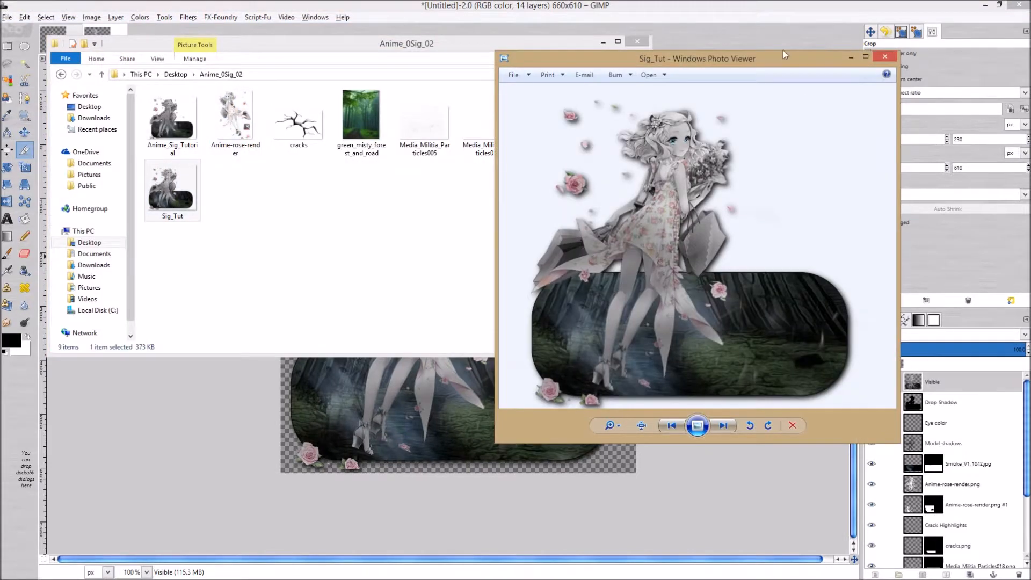
left_click_drag(775, 57, 560, 25)
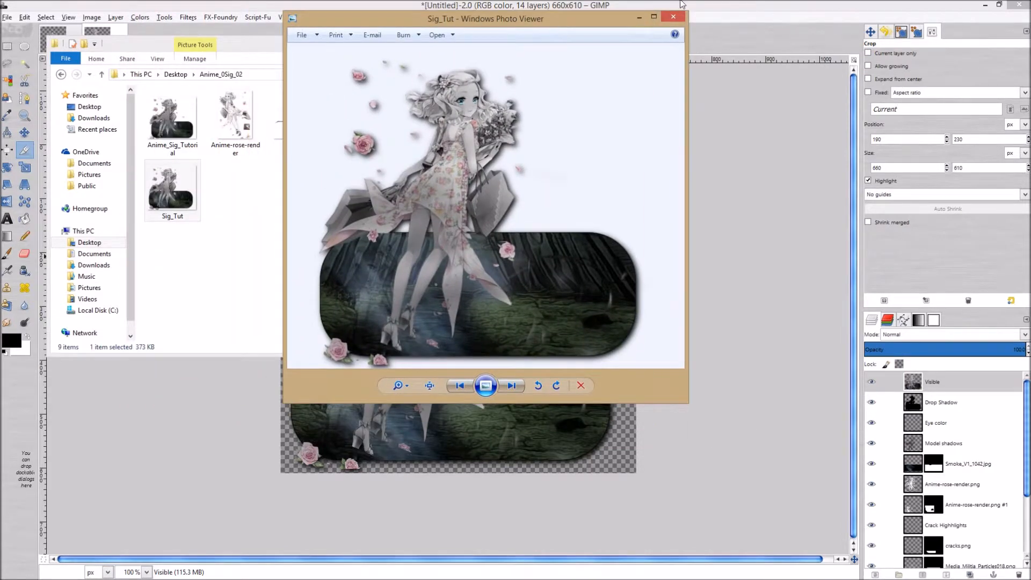
- Compare Sig_Tut side by side with the already open Anime_Sig_Tutorial image, and close the Sig_Tut viewer
mouse_move(508, 10)
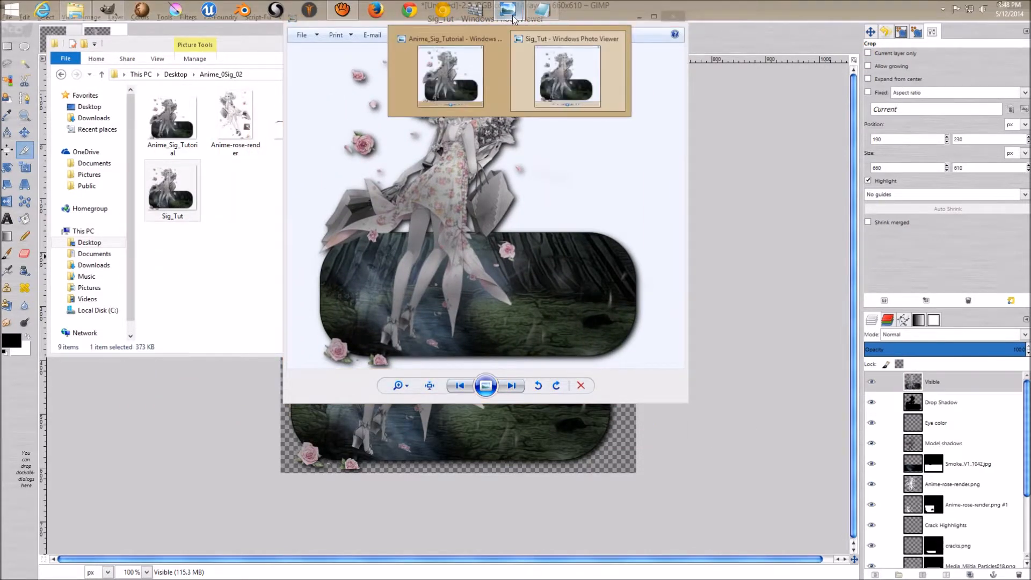
left_click(473, 60)
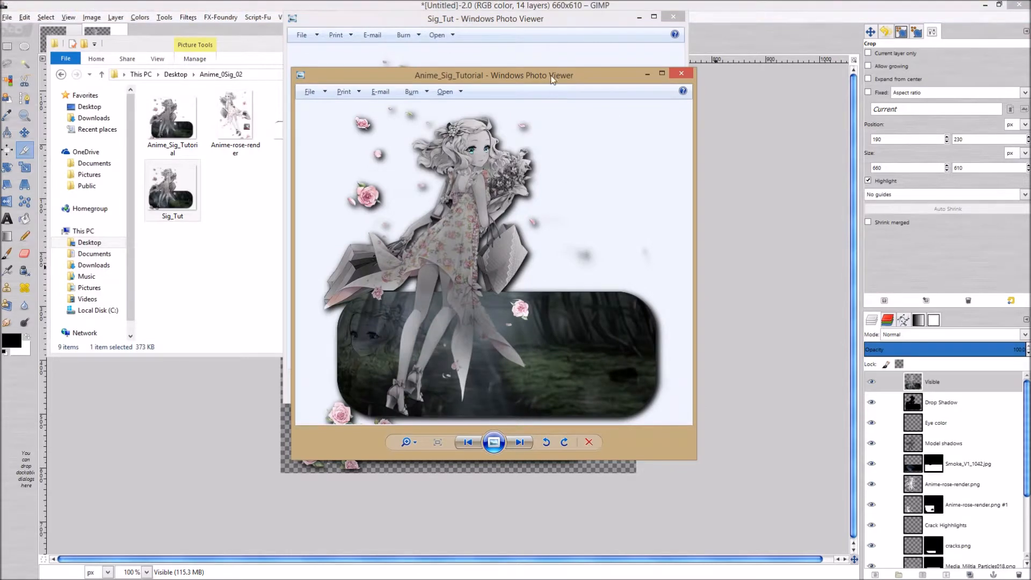
left_click_drag(553, 80, 854, 33)
left_click_drag(565, 25, 458, 33)
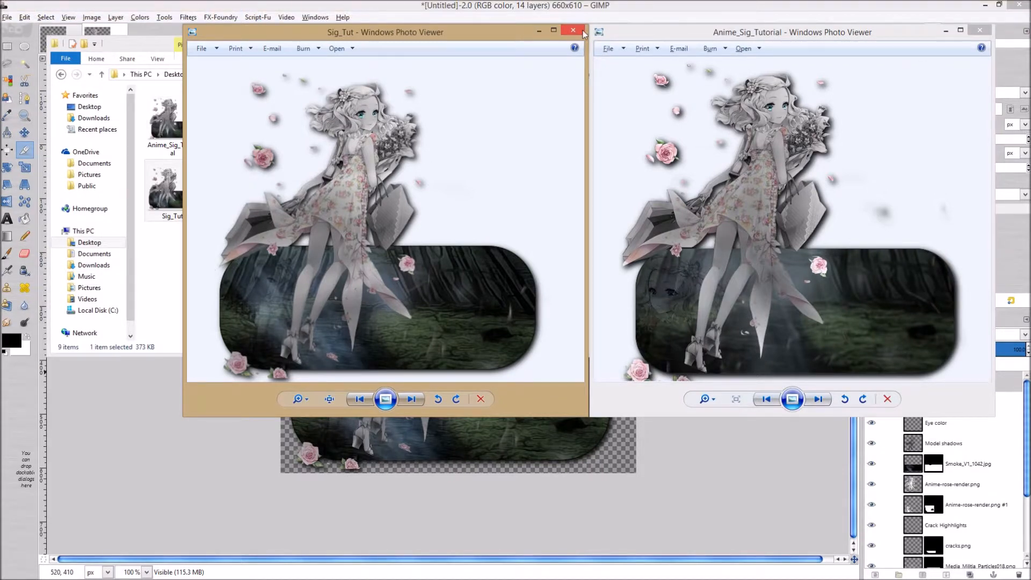
left_click(582, 32)
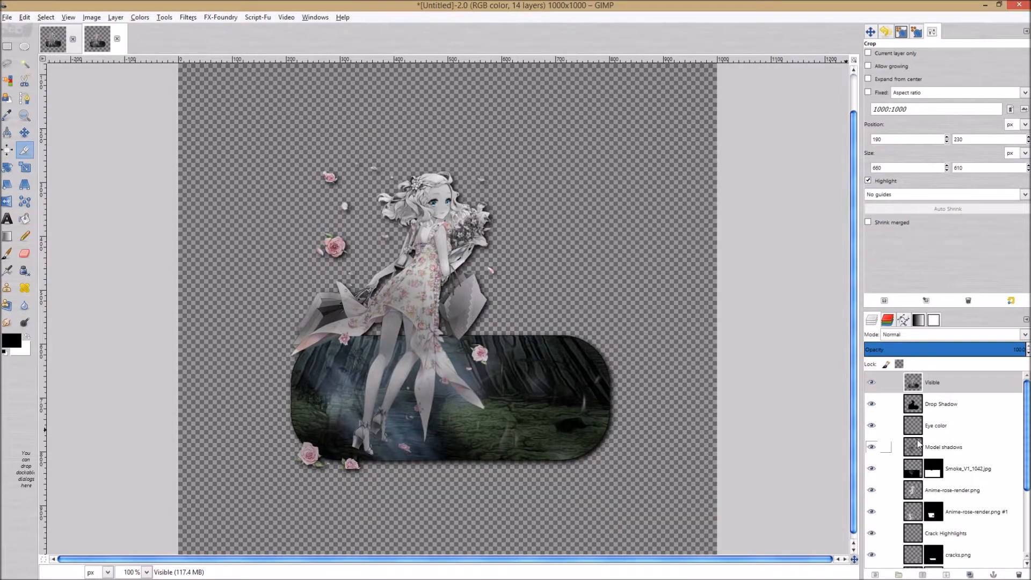
- Undo back to before the Visible and Drop Shadow layers, and delete the masked Anime-rose-render.png #1 layer
key("ctrl+z")
key("ctrl+z")
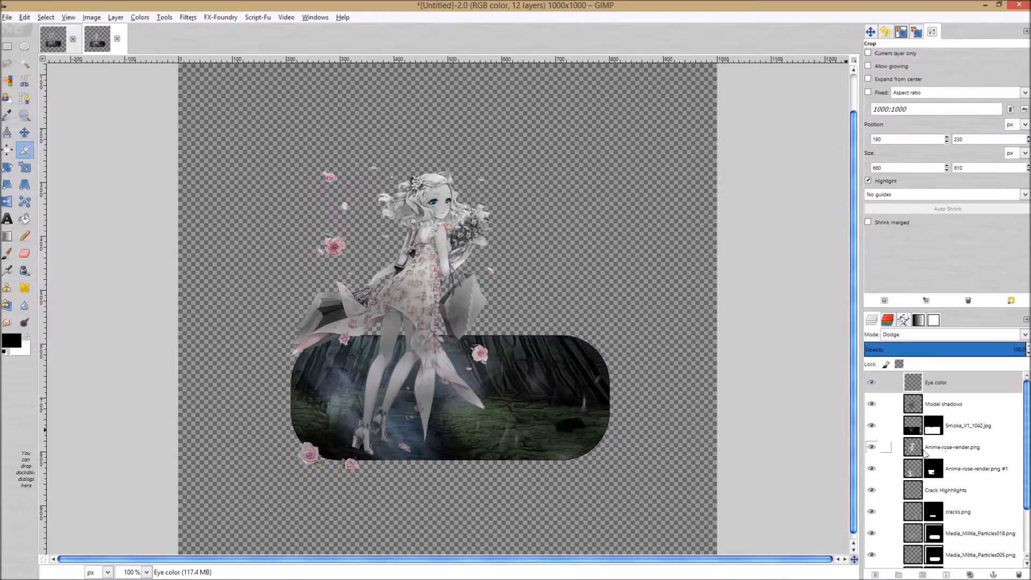
left_click(950, 471)
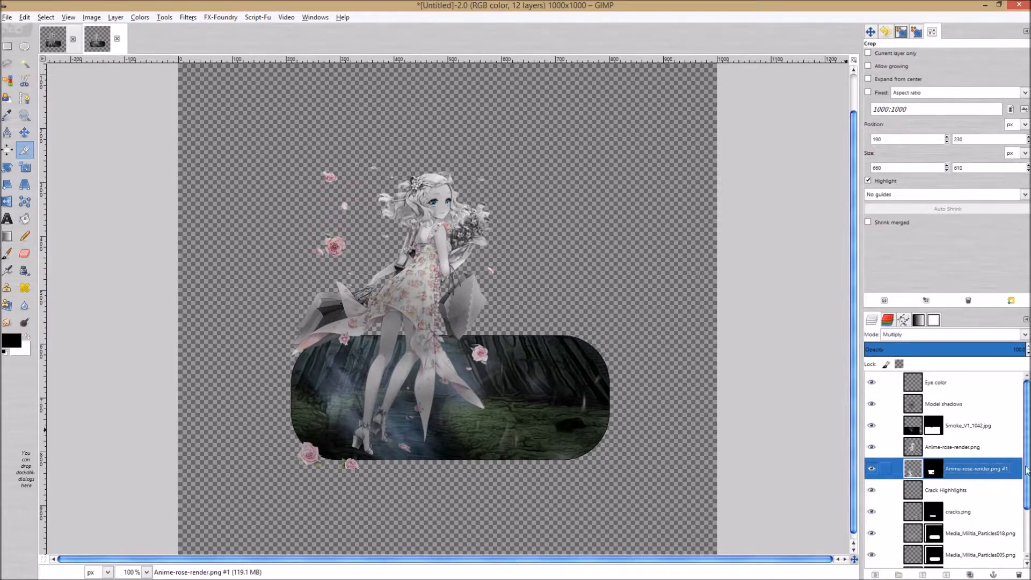
scroll(1028, 471, "down", 3)
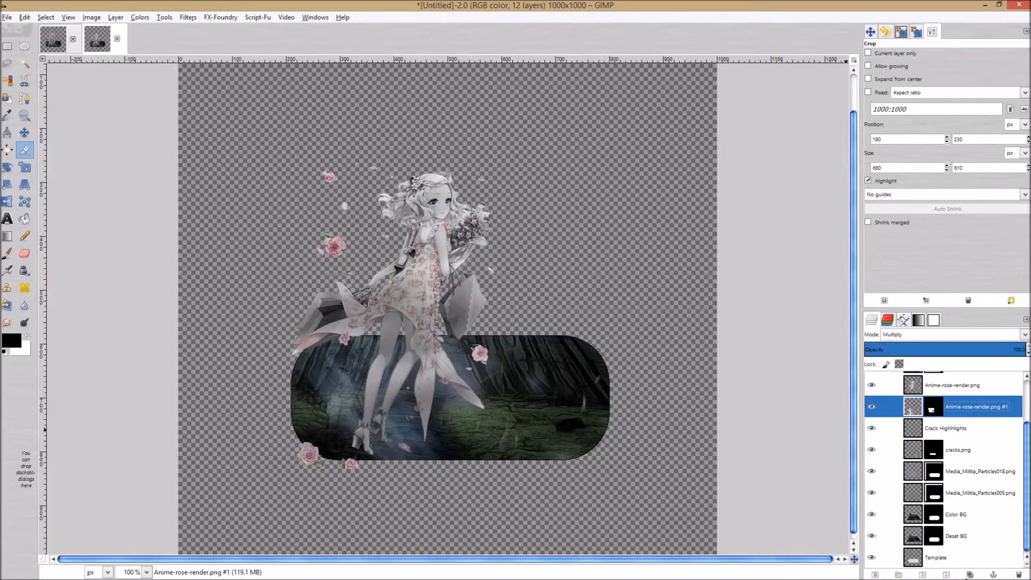
mouse_move(1026, 578)
left_click(1019, 574)
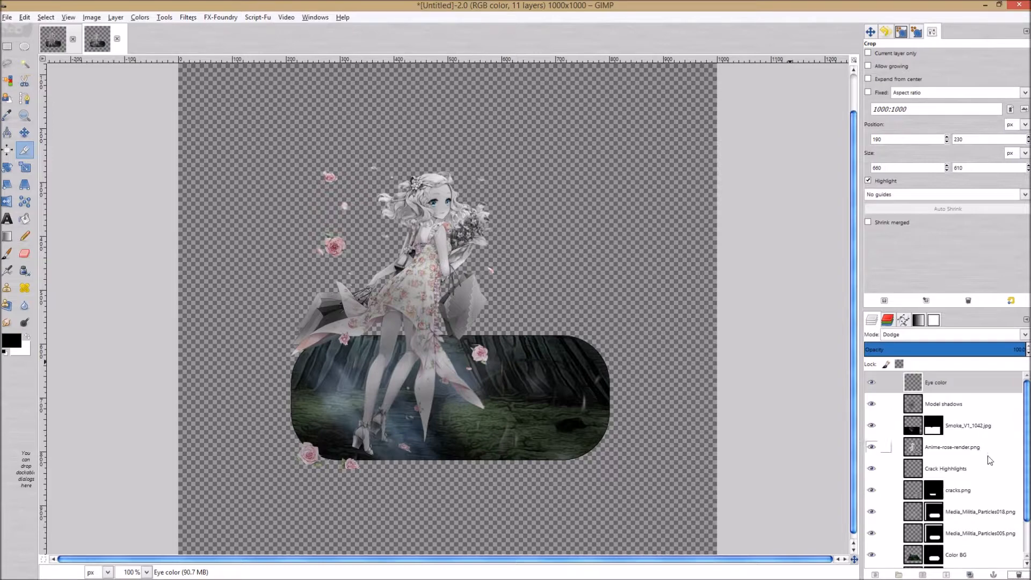
- Import Anime-rose-render from the Anime_0Sig_02 folder as a new layer directly above Crack Highlights
left_click(953, 468)
mouse_move(127, 4)
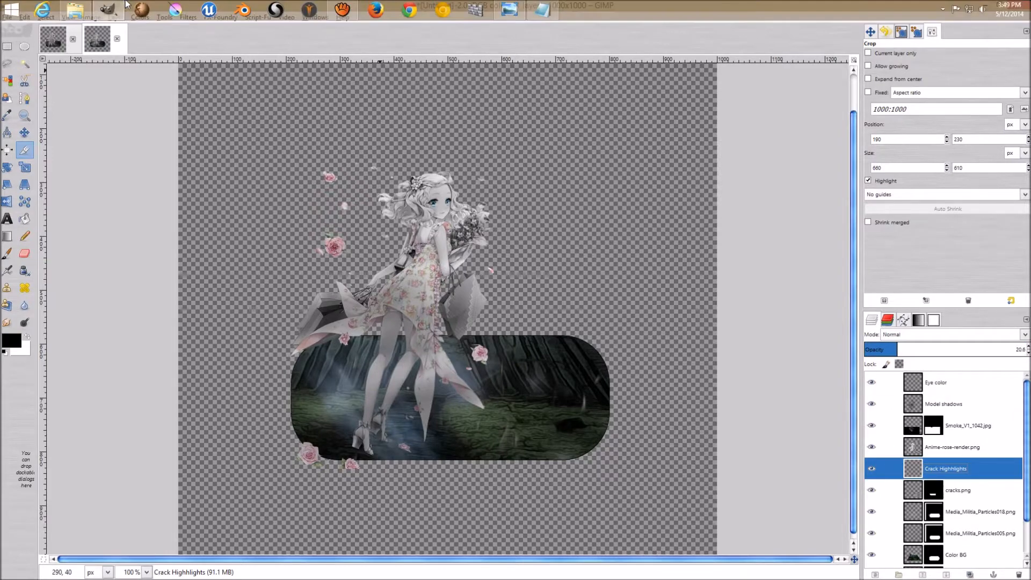
left_click(84, 11)
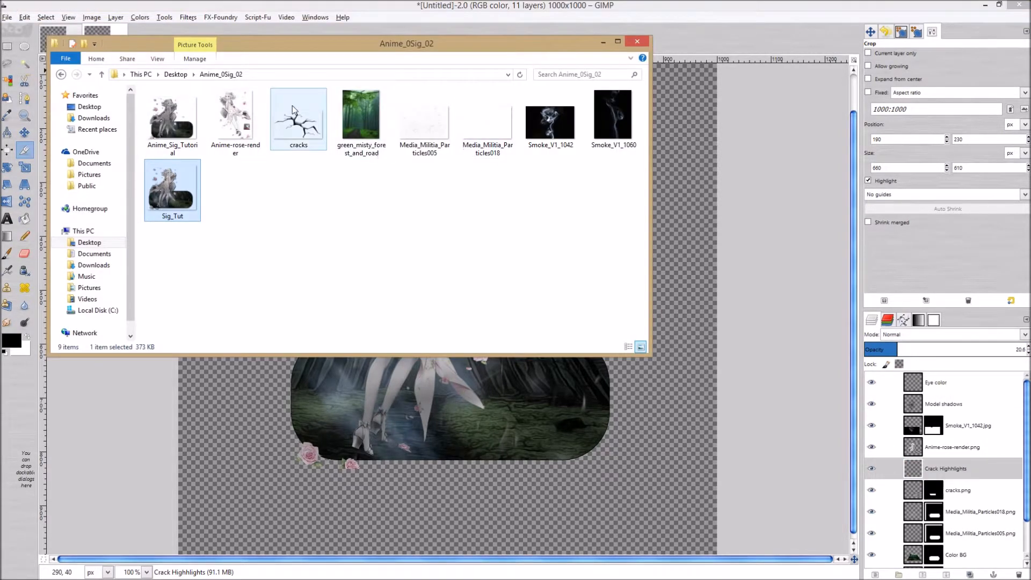
left_click(248, 116)
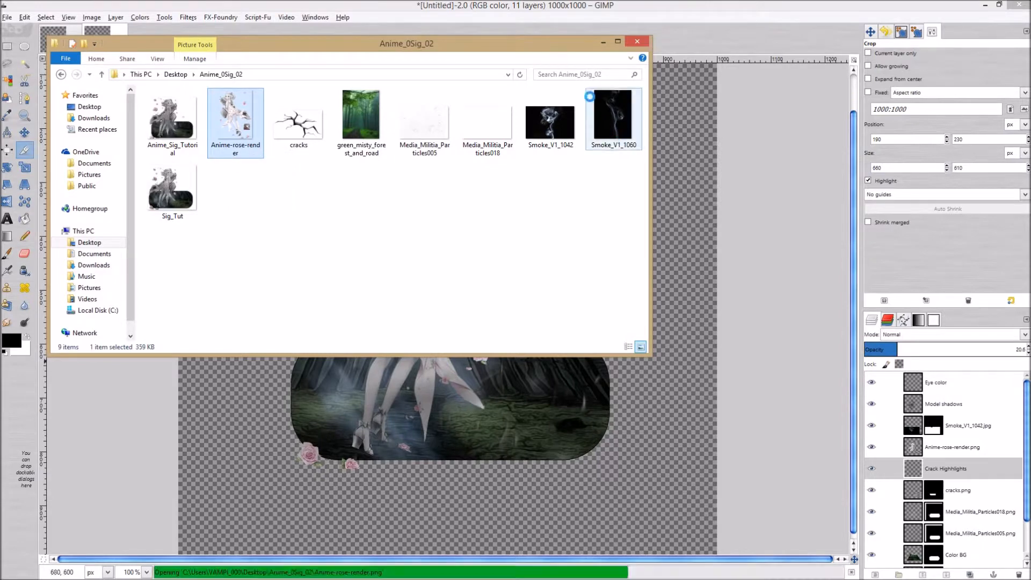
left_click(603, 42)
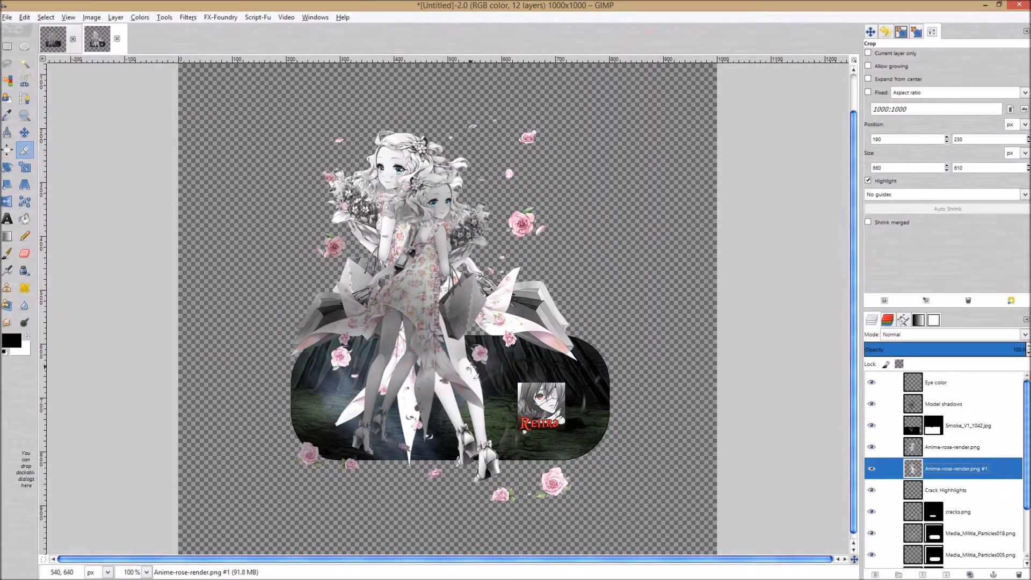
- Move the new Anime-rose-render.png #1 layer down and left so its head and shoulders overlap the banner's left end
key("m")
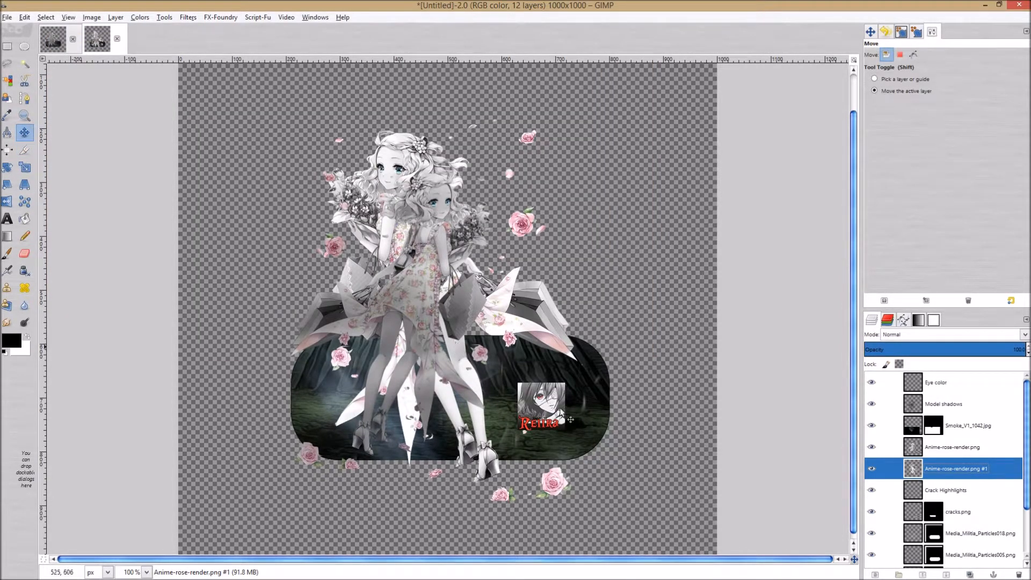
left_click_drag(457, 353, 431, 535)
left_click_drag(398, 444, 370, 468)
- Add a layer mask to the Anime-rose-render.png #1 layer
right_click(956, 469)
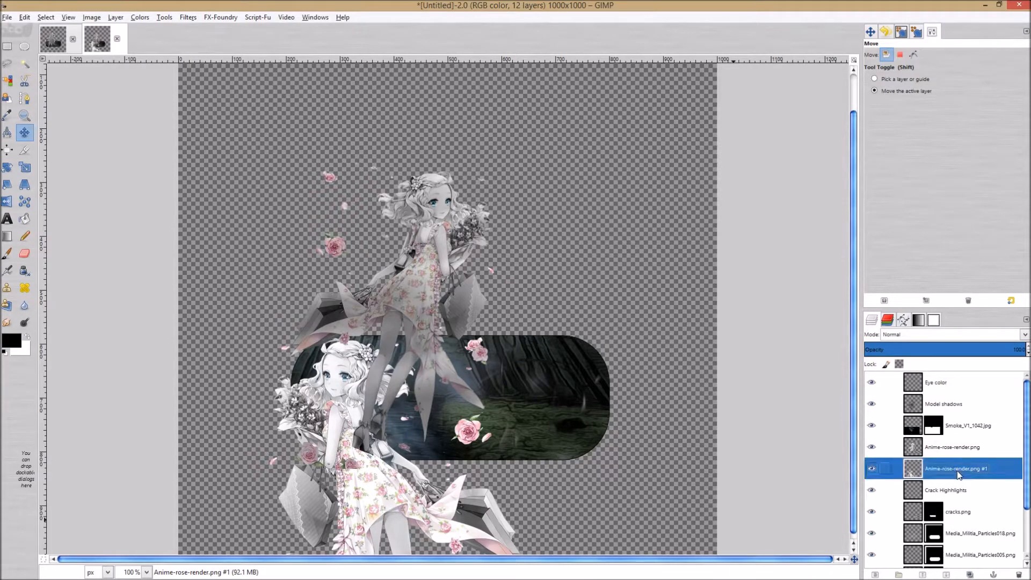
left_click(891, 286)
left_click(103, 208)
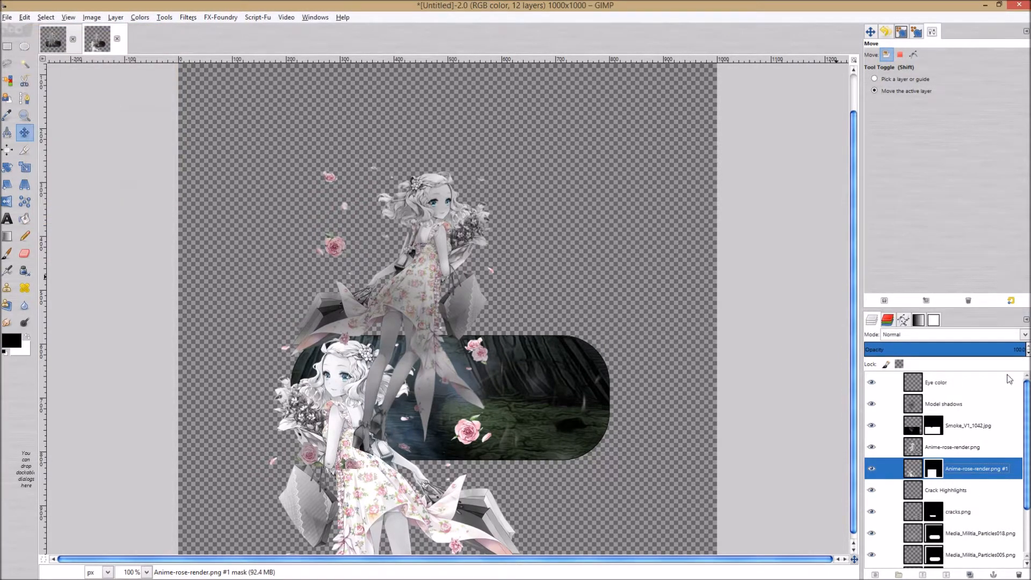
- Create a selection of the rounded banner shape from the alpha of the Template layer
scroll(1026, 416, "down", 3)
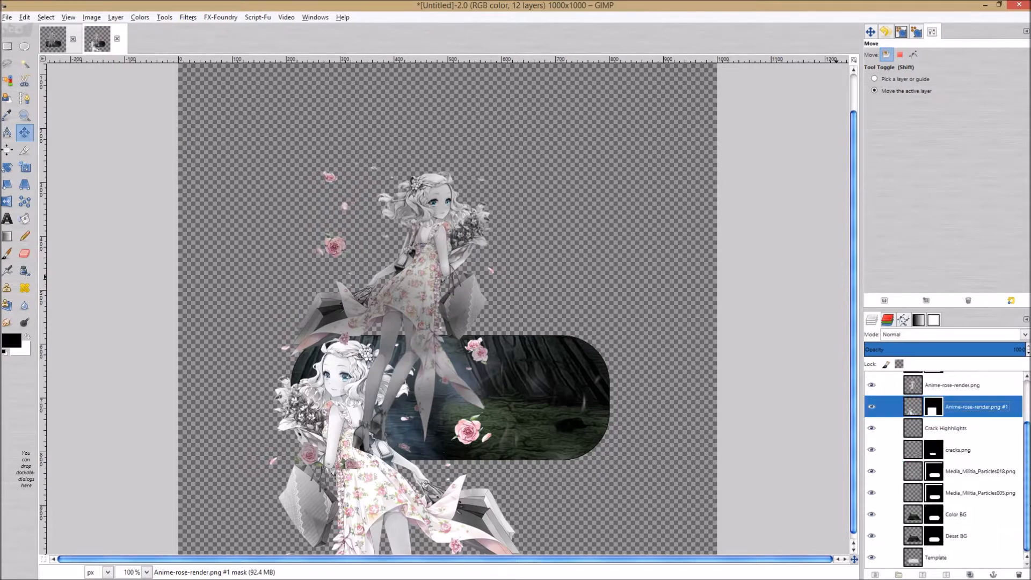
left_click(921, 562)
right_click(922, 563)
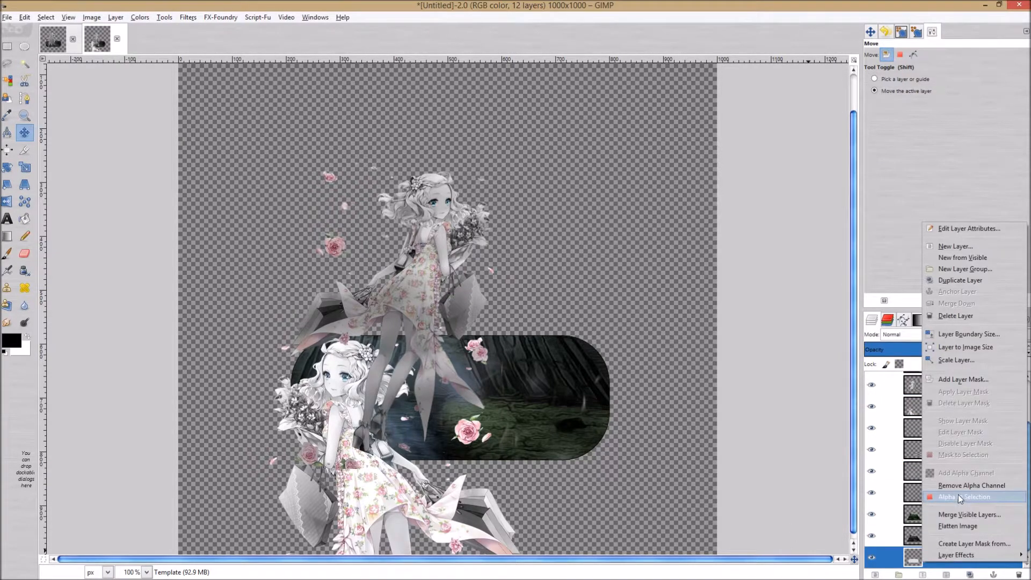
left_click(961, 497)
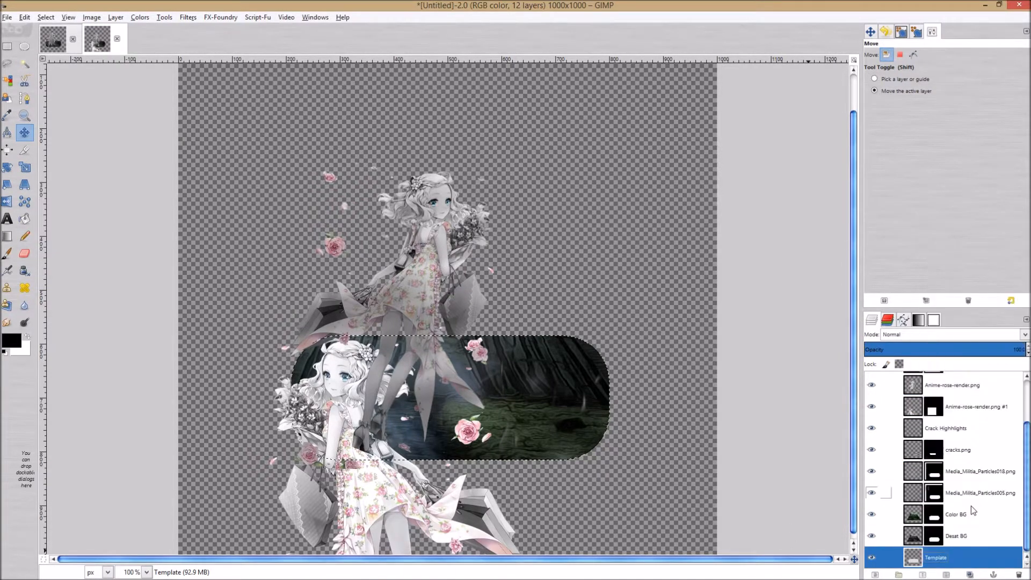
- Activate the Anime-rose-render.png #1 layer mask and invert the selection to cover everything outside the banner
left_click(936, 411)
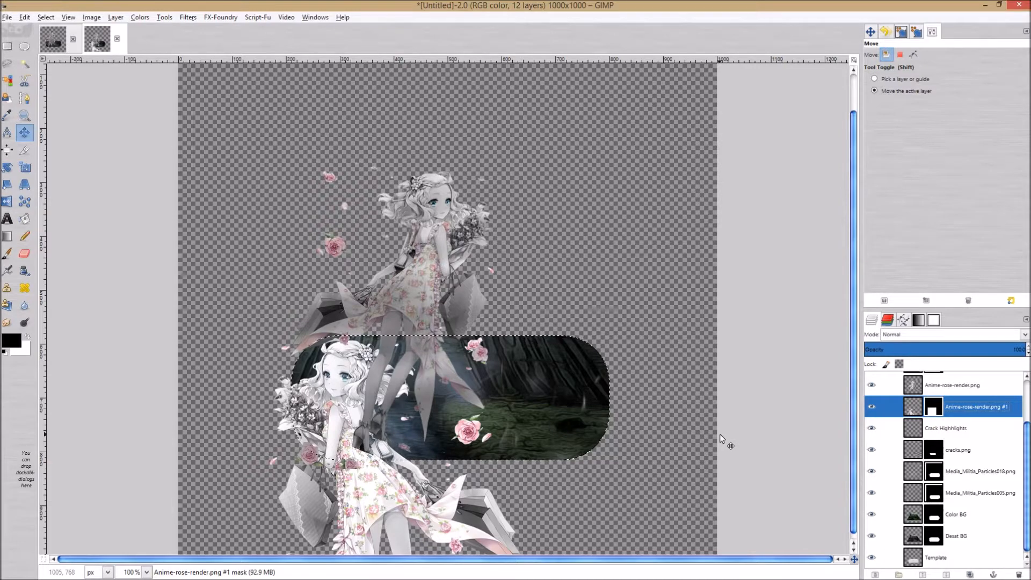
scroll(789, 249, "down", 1)
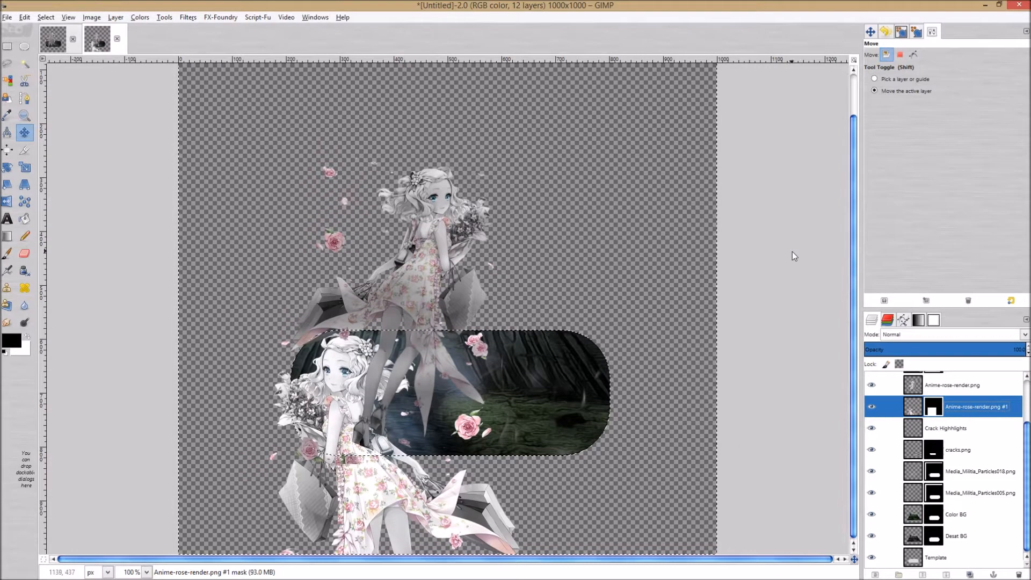
left_click_drag(544, 384, 531, 291)
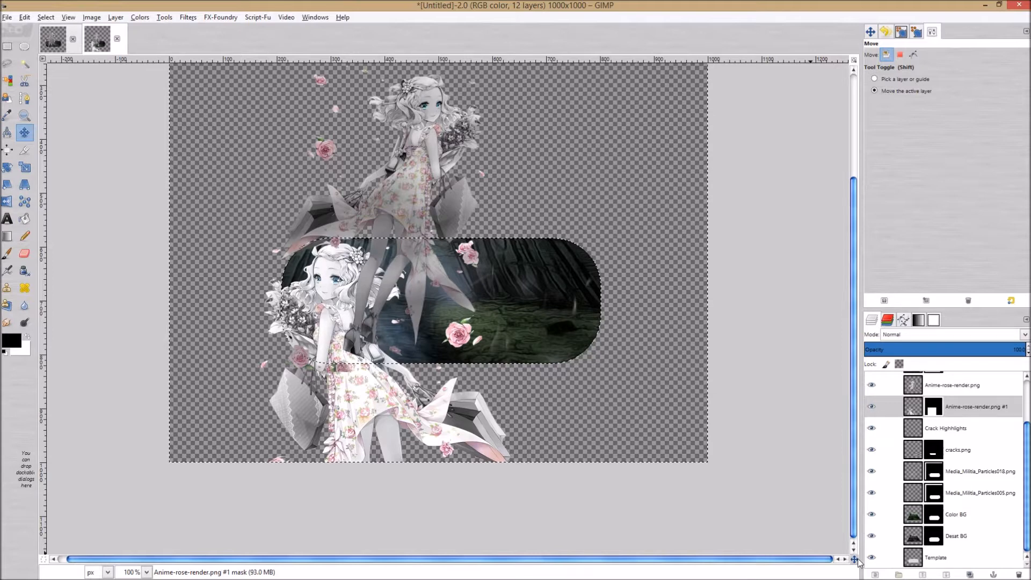
left_click_drag(854, 559, 859, 556)
left_click(872, 32)
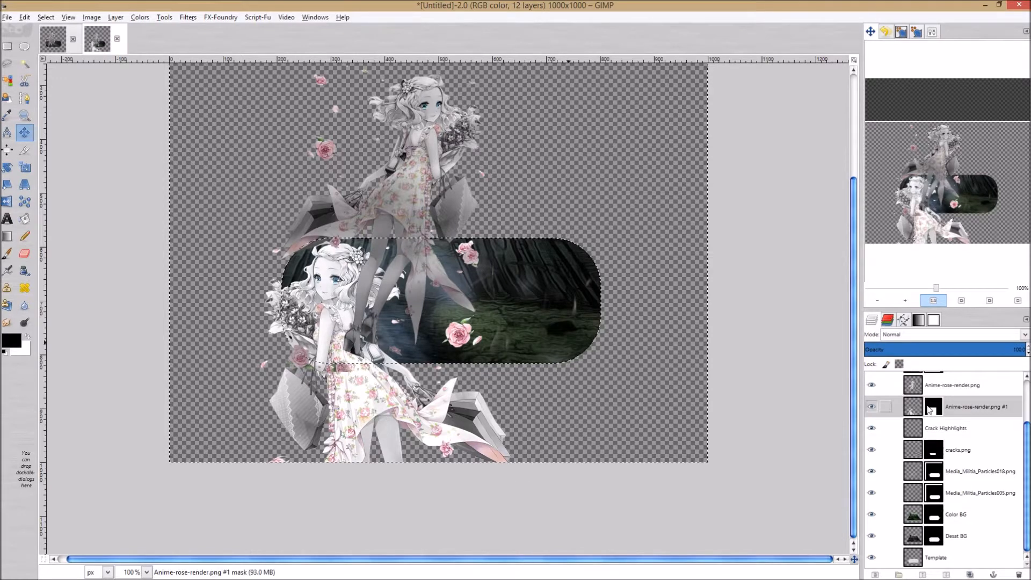
- Move the Anime-rose-render.png #1 layer's image about 6 px down within the banner
left_click(933, 407)
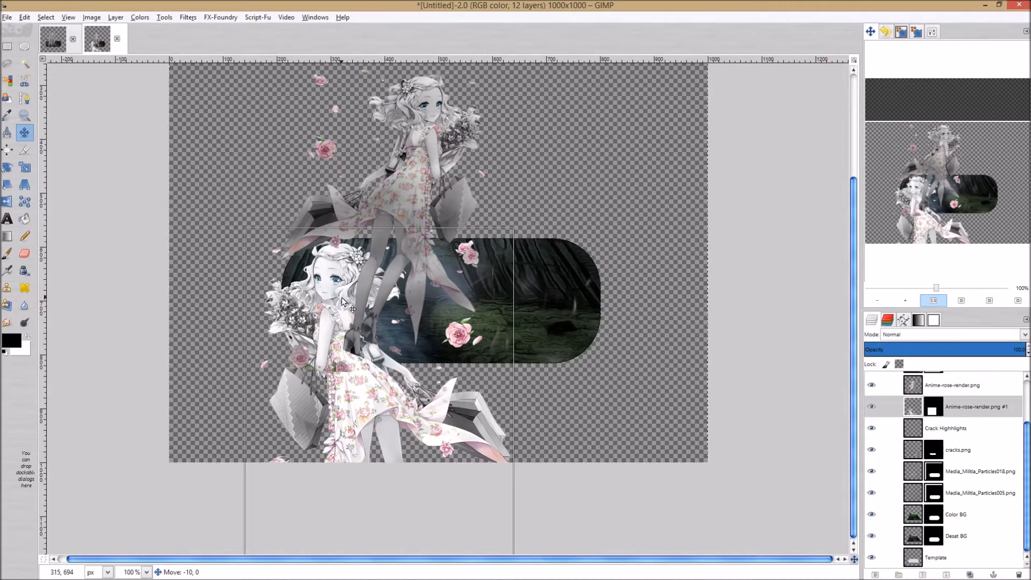
left_click_drag(342, 298, 346, 300)
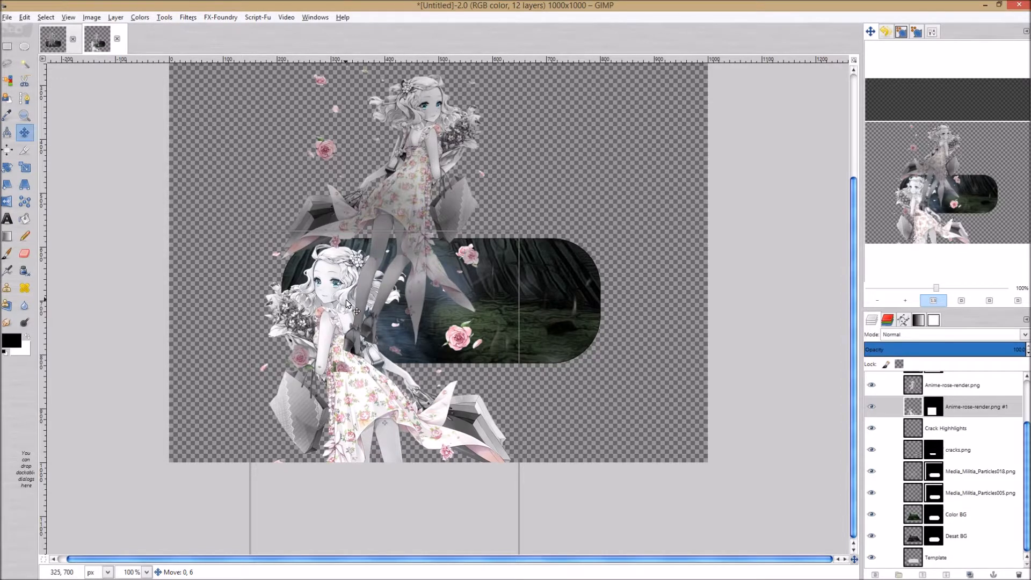
left_click_drag(346, 301, 346, 300)
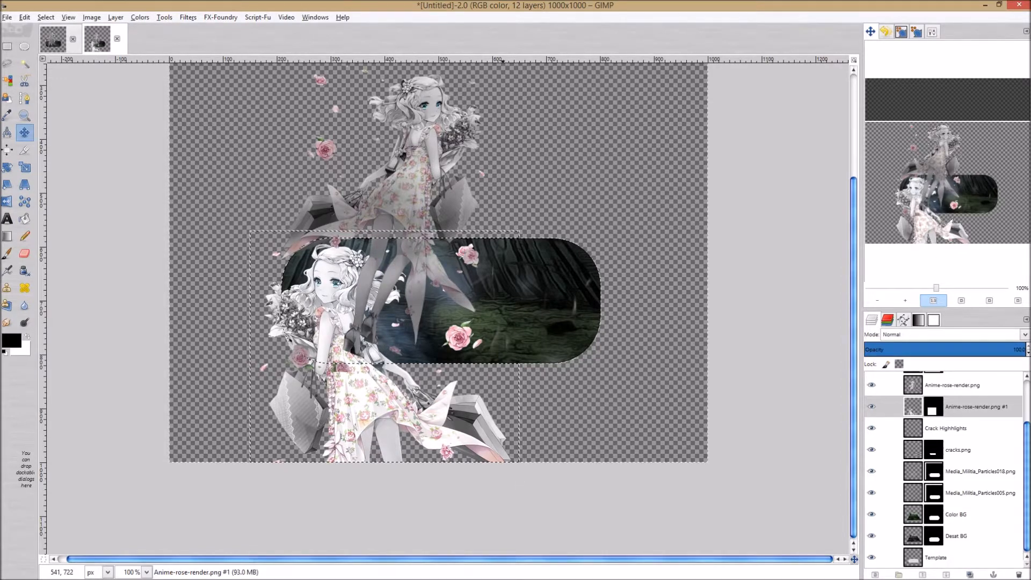
- Target the layer's mask again and set up the Paintbrush with the Hardness 025 brush at size 276.09
left_click(940, 408)
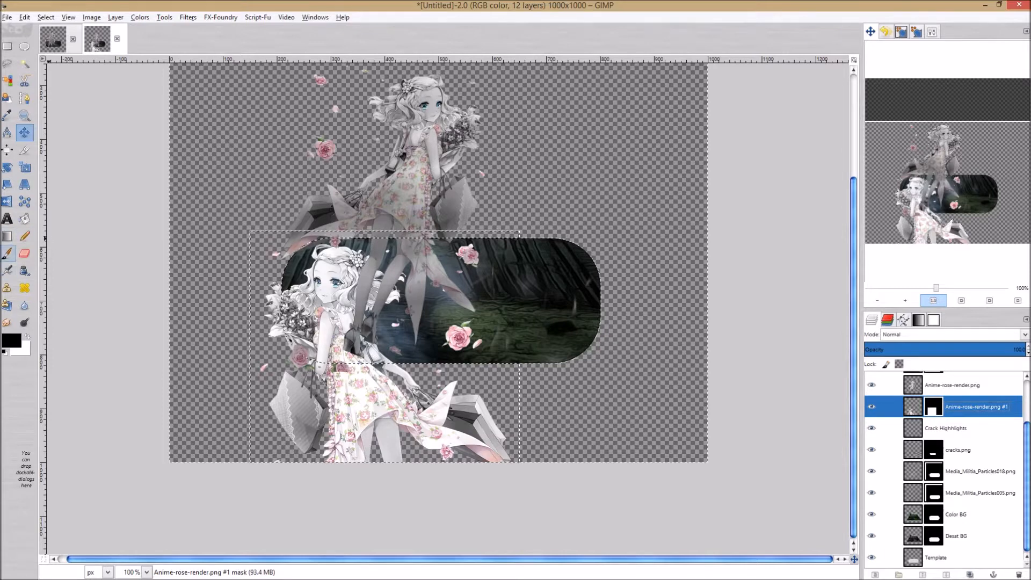
left_click(7, 255)
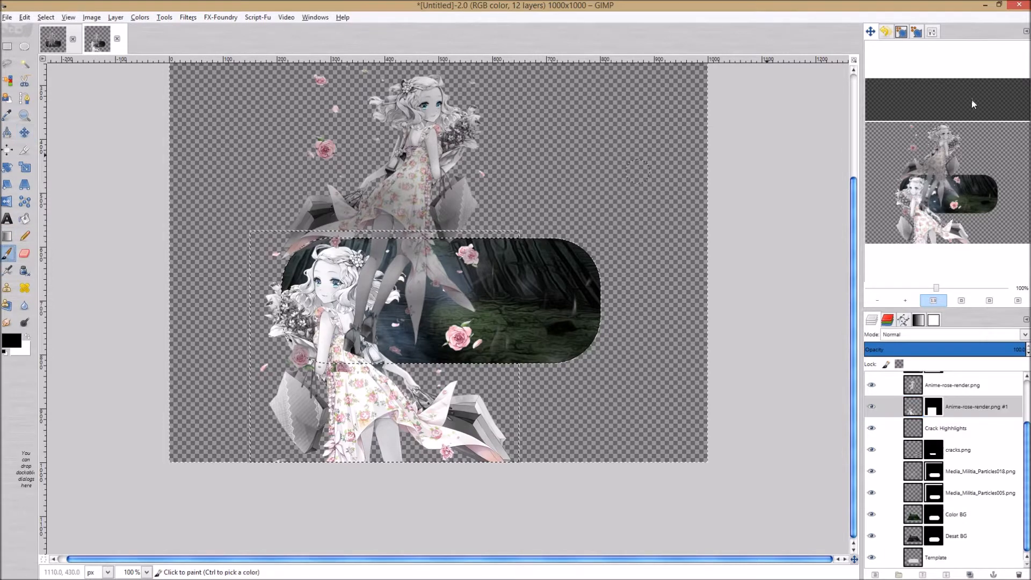
left_click(932, 33)
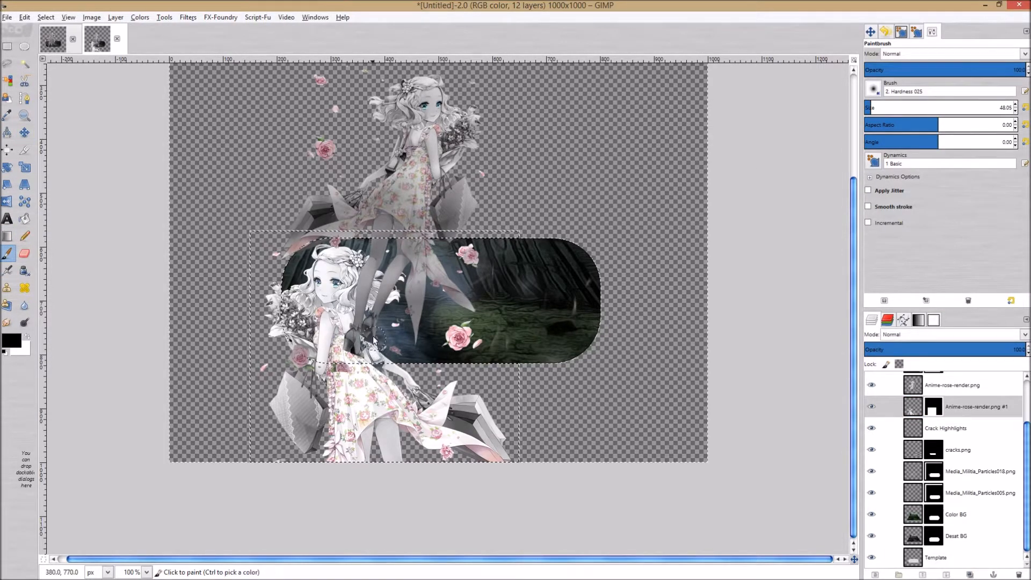
left_click(904, 106)
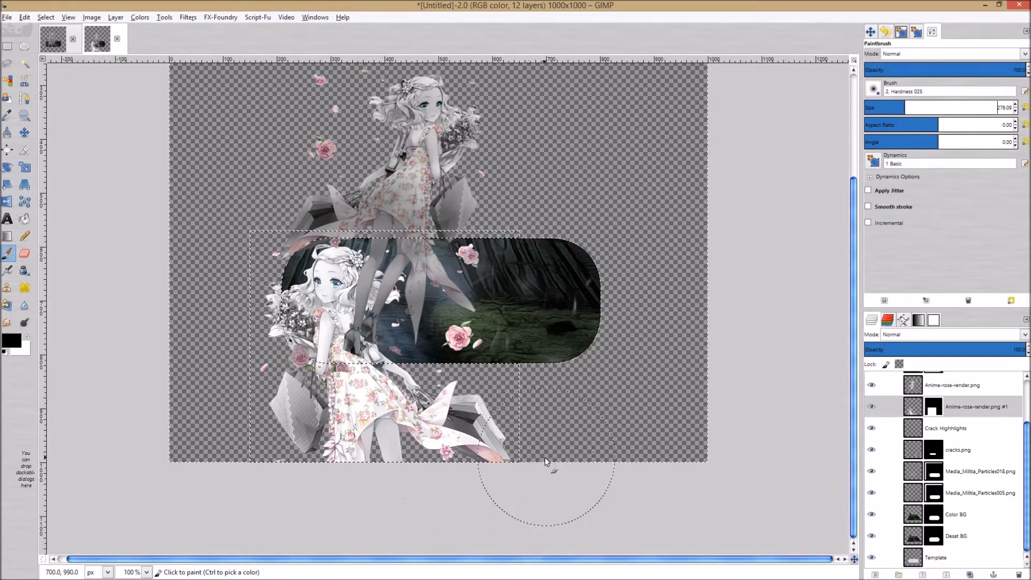
left_click(944, 410)
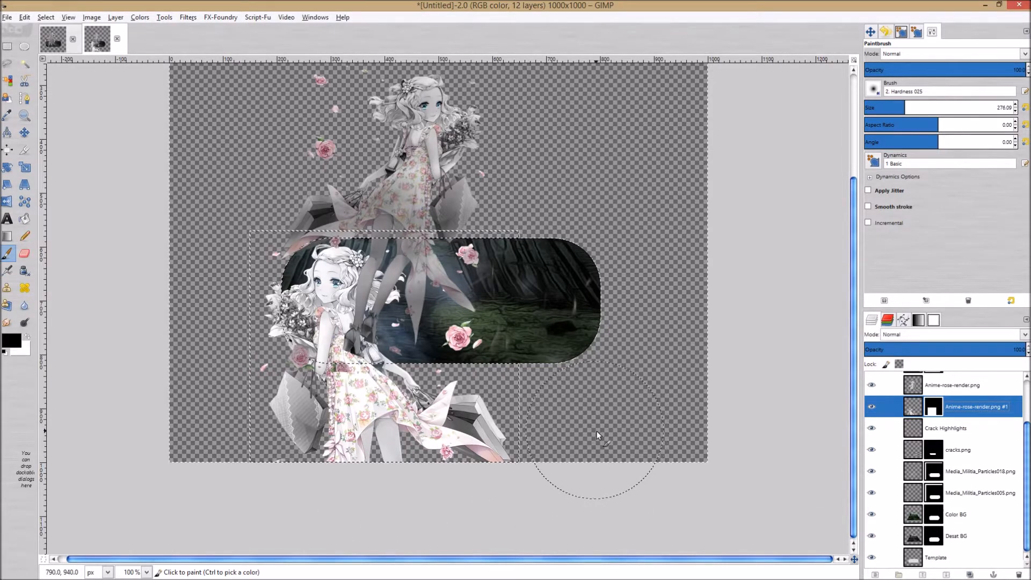
mouse_move(597, 431)
left_mouse_down()
mouse_move(416, 415)
mouse_move(507, 481)
left_mouse_up()
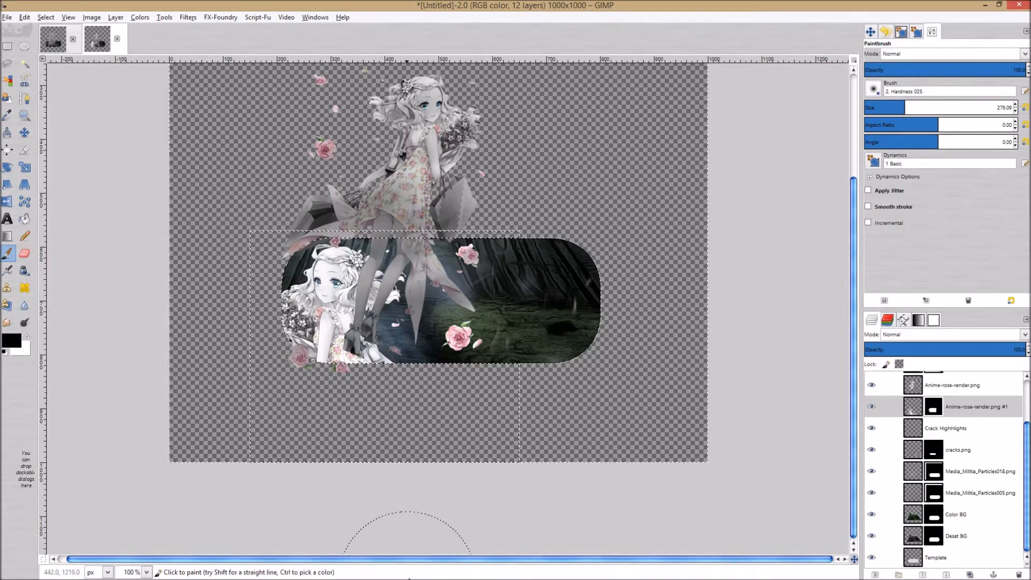
key("ctrl+z")
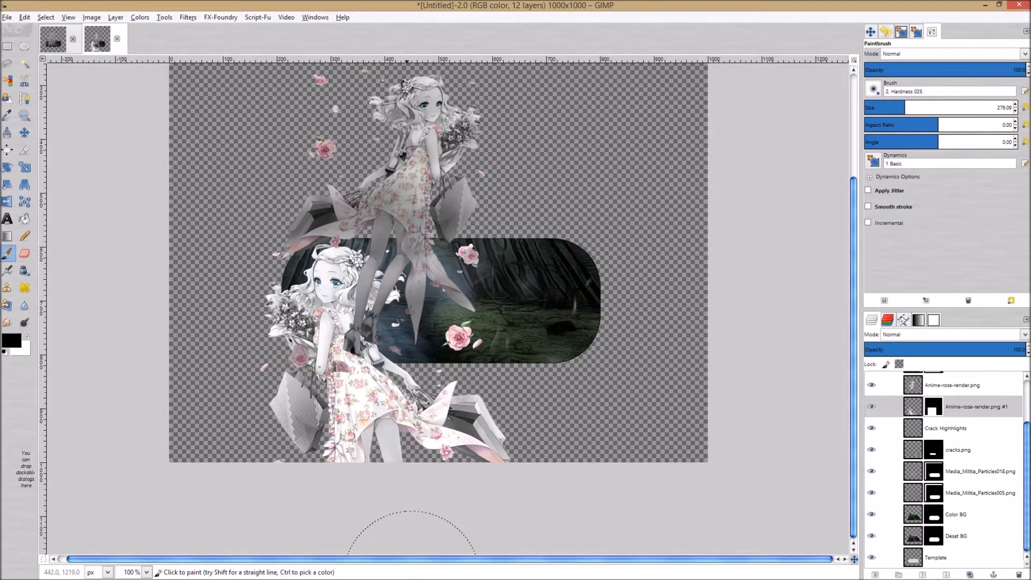
key("ctrl+z")
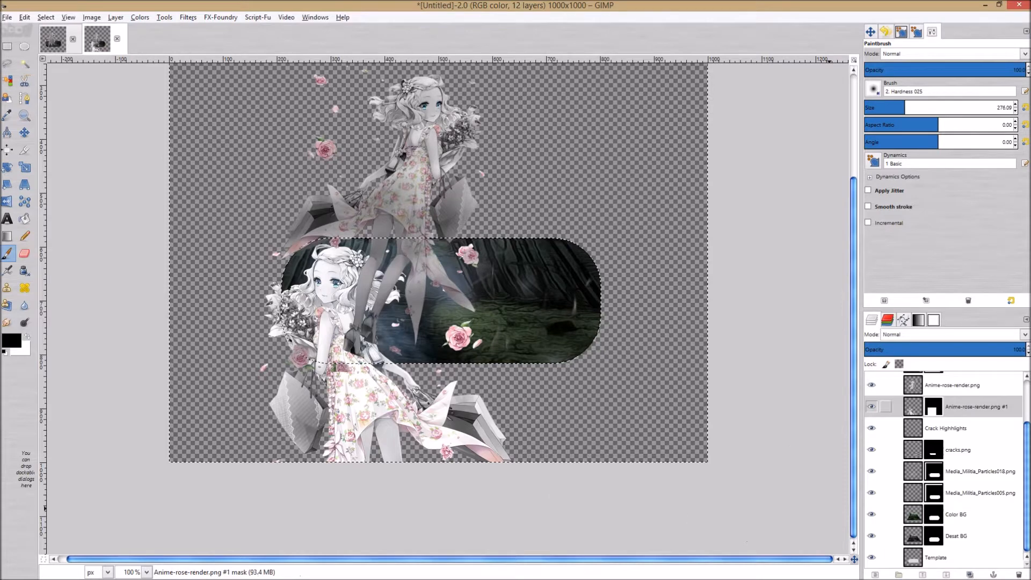
- Paint black on the Anime-rose-render.png #1 mask to hide the model copy outside the banner, and clear the selection
left_click(899, 408)
mouse_move(591, 467)
left_mouse_down()
mouse_move(316, 473)
mouse_move(272, 355)
mouse_move(408, 183)
mouse_move(218, 184)
mouse_move(163, 417)
mouse_move(222, 436)
left_mouse_up()
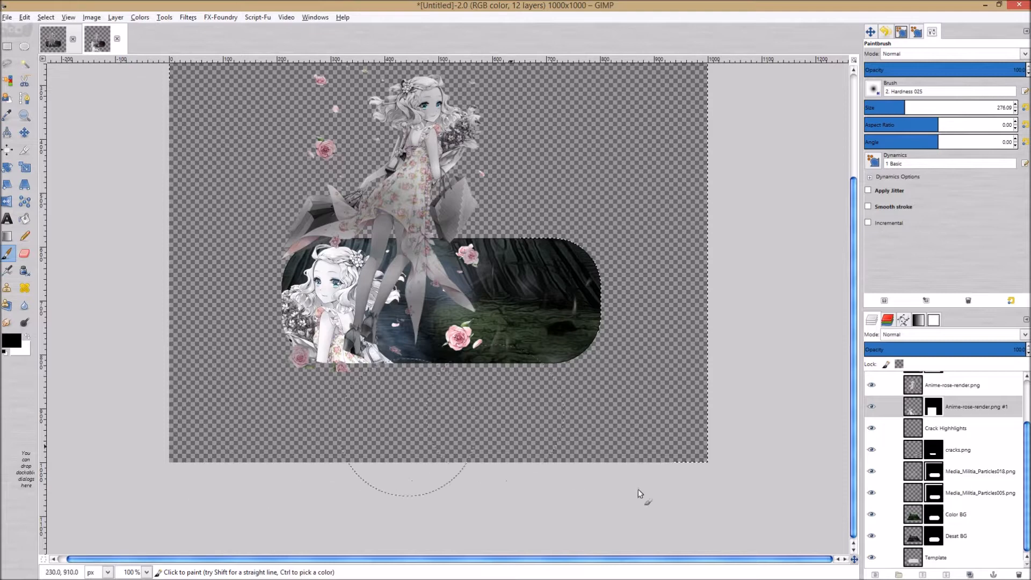
key("ctrl+shift+a")
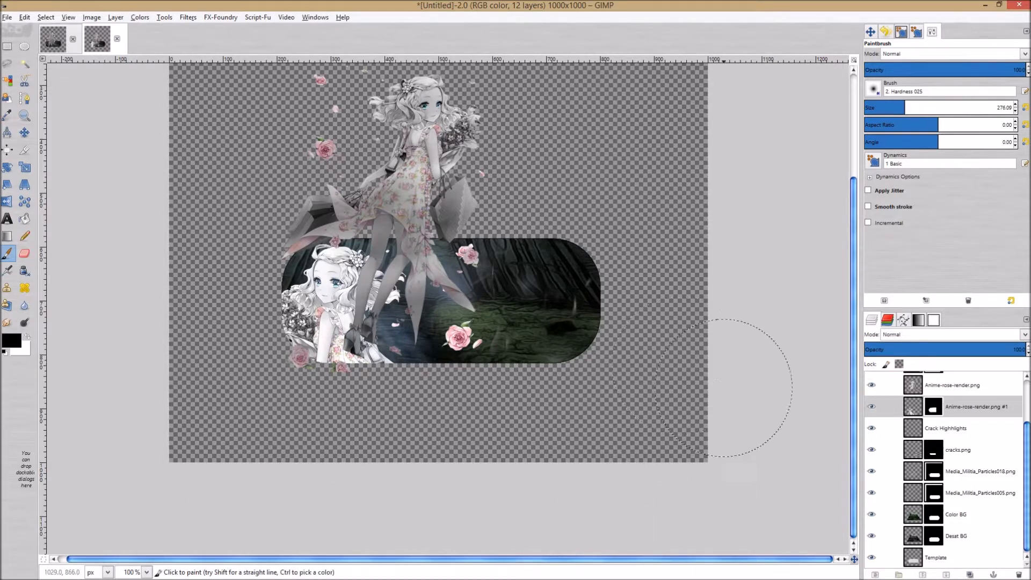
- Set the Anime-rose-render.png #1 layer's blend mode to Multiply and shift its image slightly downward
left_click(919, 335)
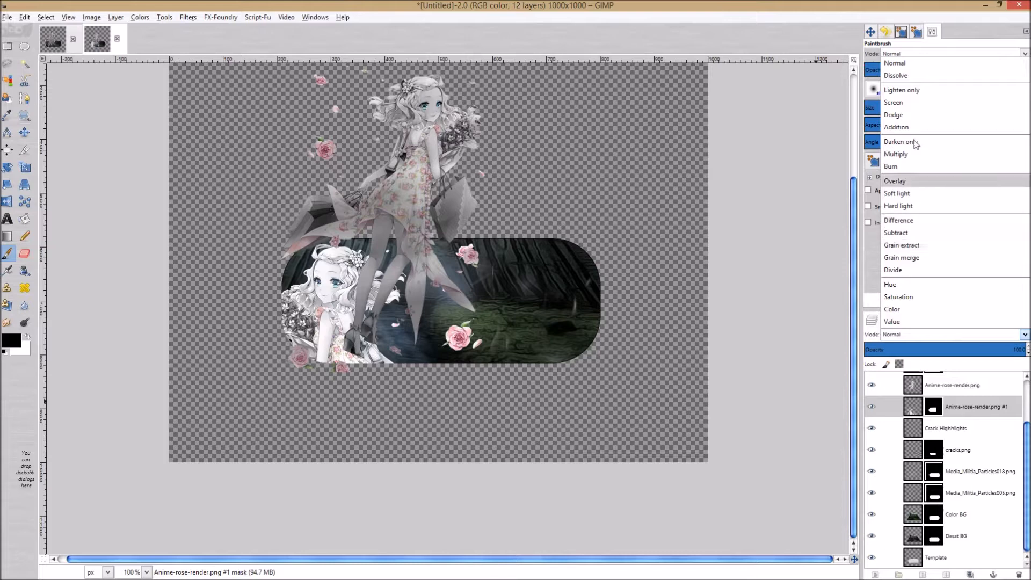
left_click(919, 154)
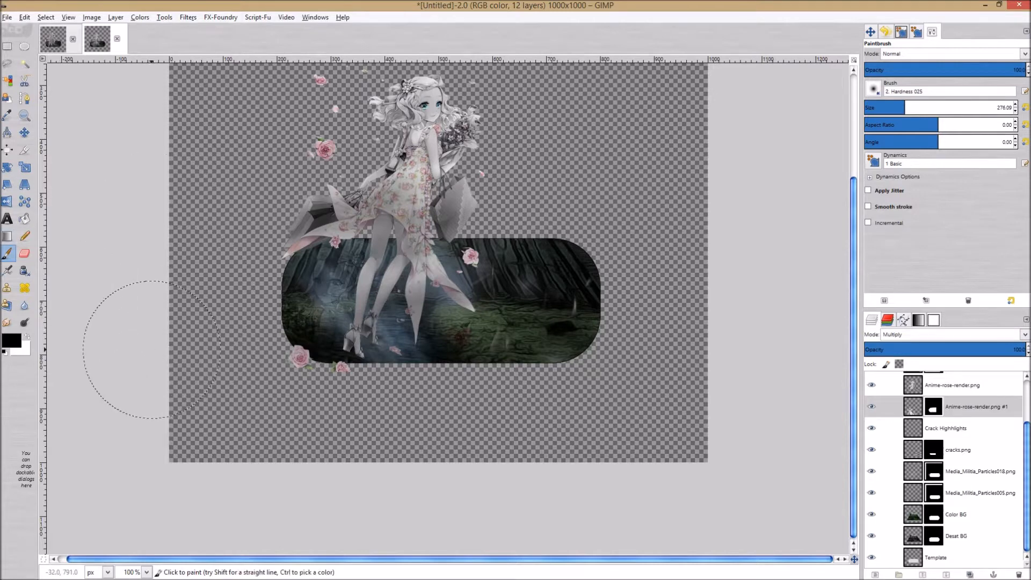
key("m")
left_click(913, 407)
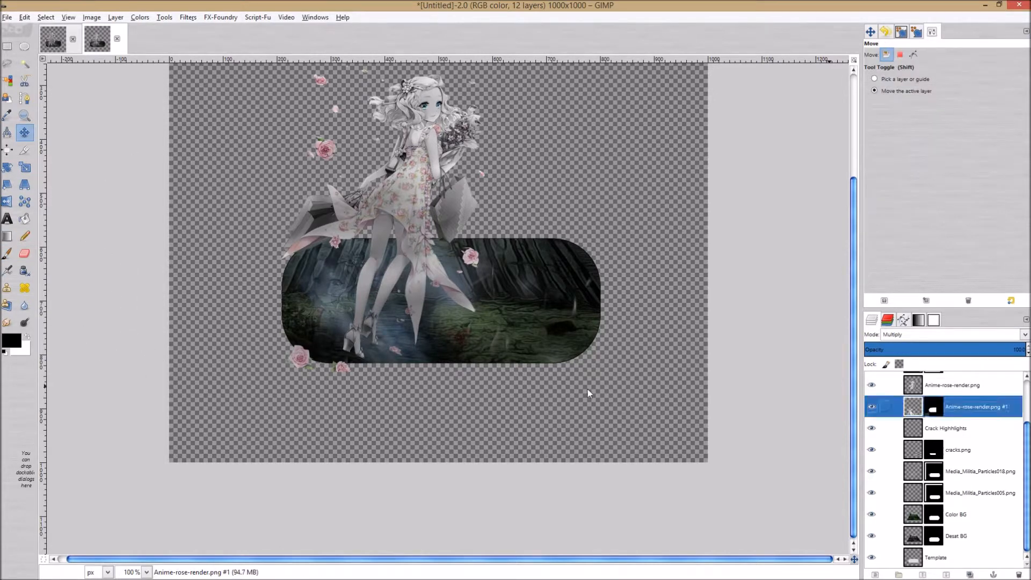
mouse_move(340, 314)
left_mouse_down()
mouse_move(331, 316)
mouse_move(340, 320)
left_mouse_up()
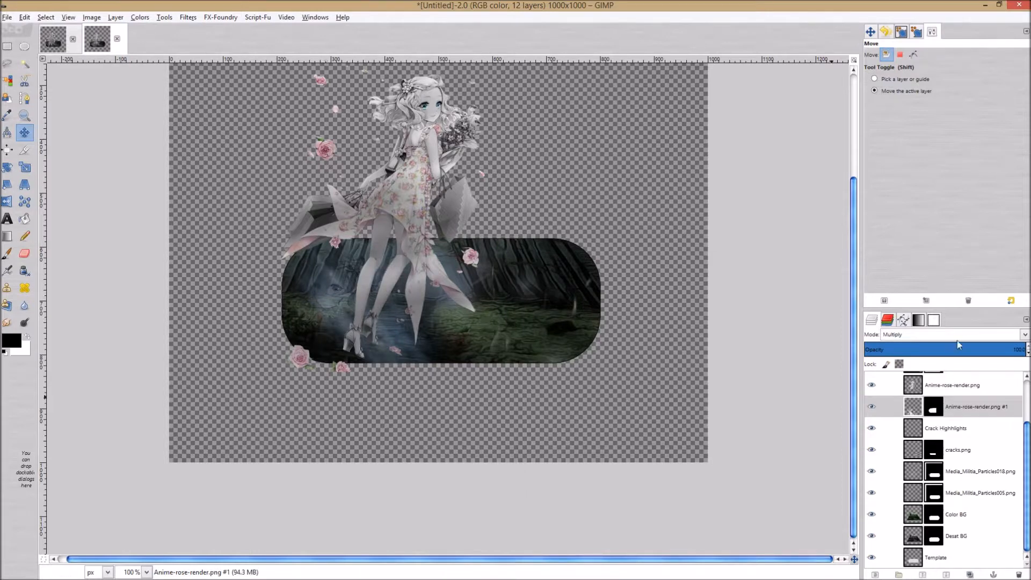
- Paint out the copy's stray rose on the grass beside the dress, using a 26.34 brush on the Anime-rose-render.png #1 mask
left_click(937, 408)
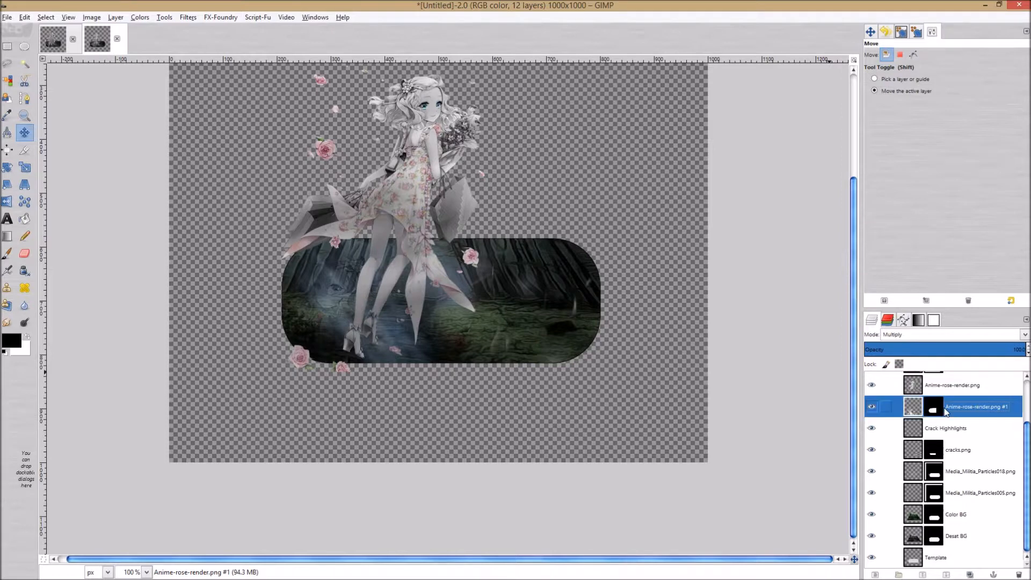
left_click(7, 253)
left_click_drag(893, 108, 868, 108)
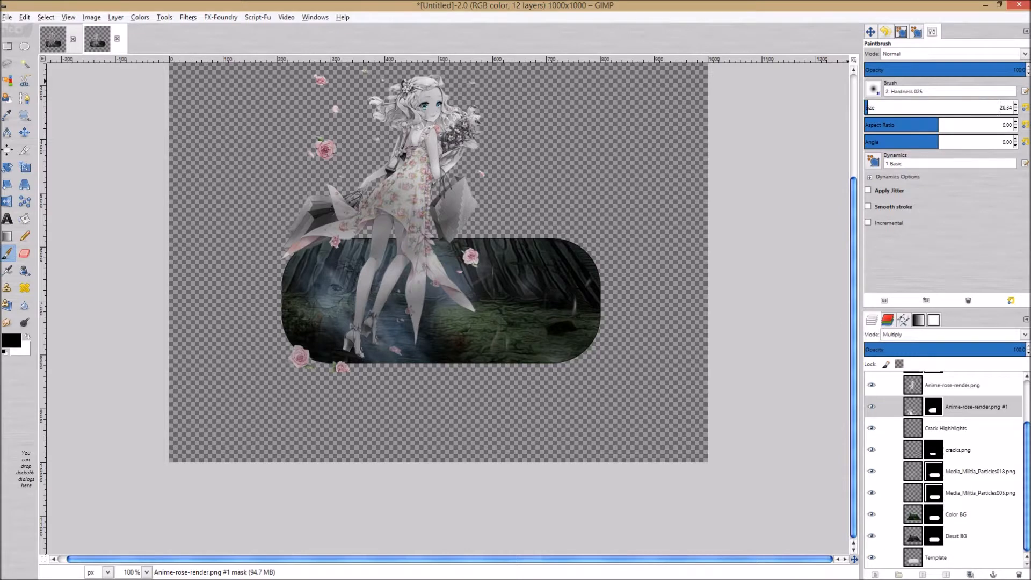
left_click(465, 334)
scroll(466, 342, "up", 3)
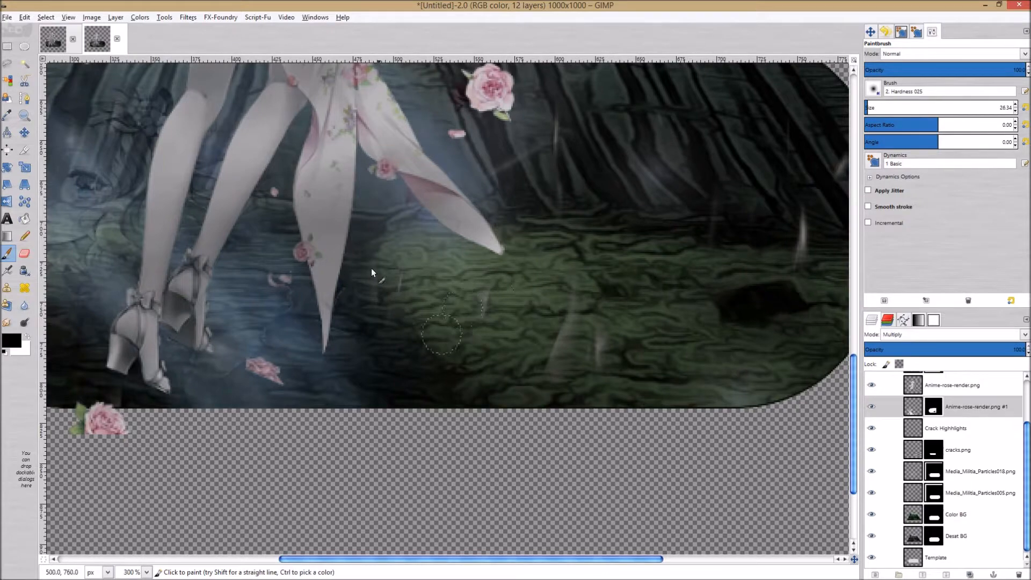
scroll(410, 277, "down", 3)
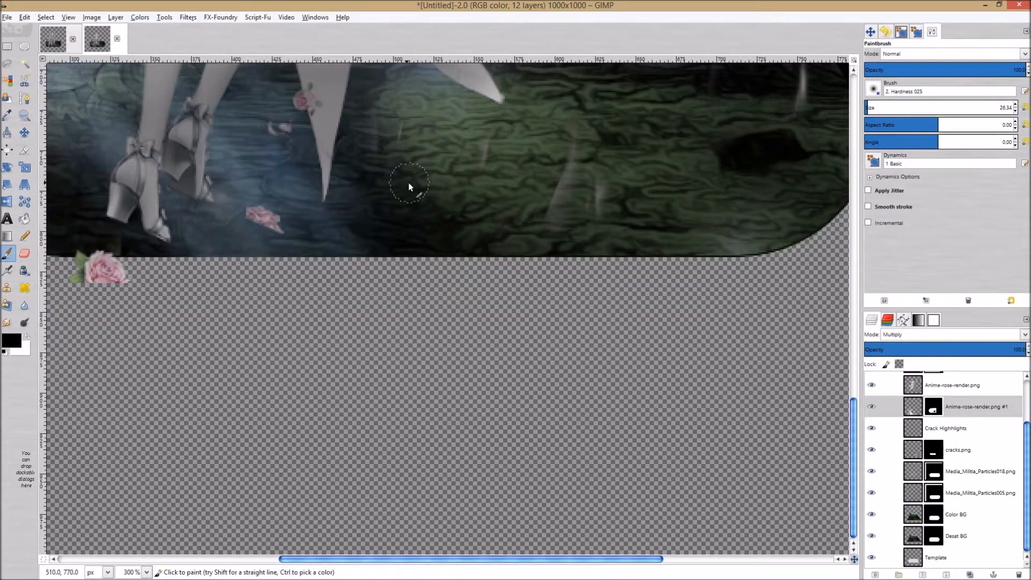
left_click_drag(409, 150, 471, 383)
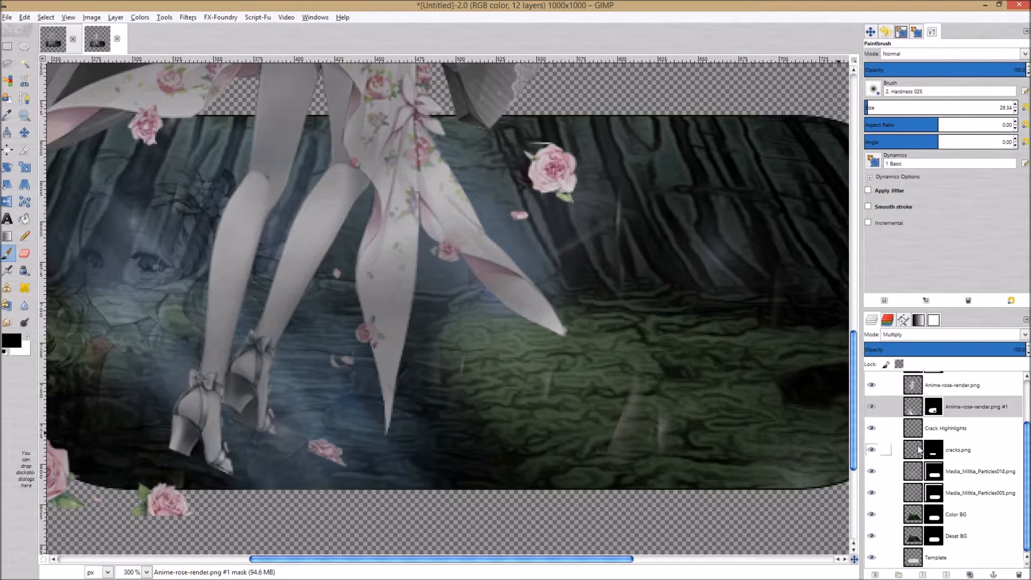
- Paint black on the Smoke_V1_1042.jpg layer mask over the ground between the dress tips
scroll(1021, 489, "up", 2)
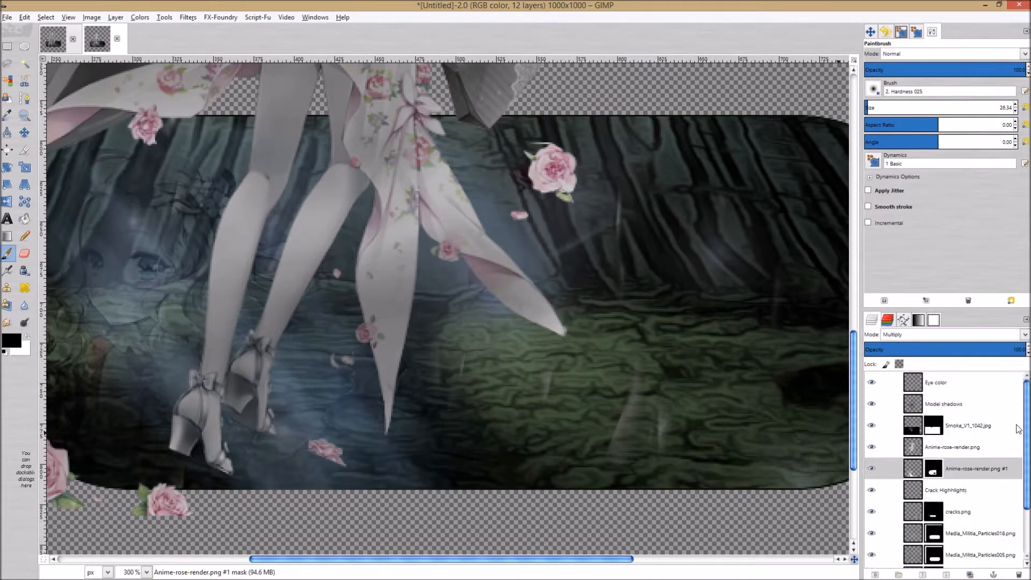
left_click(934, 427)
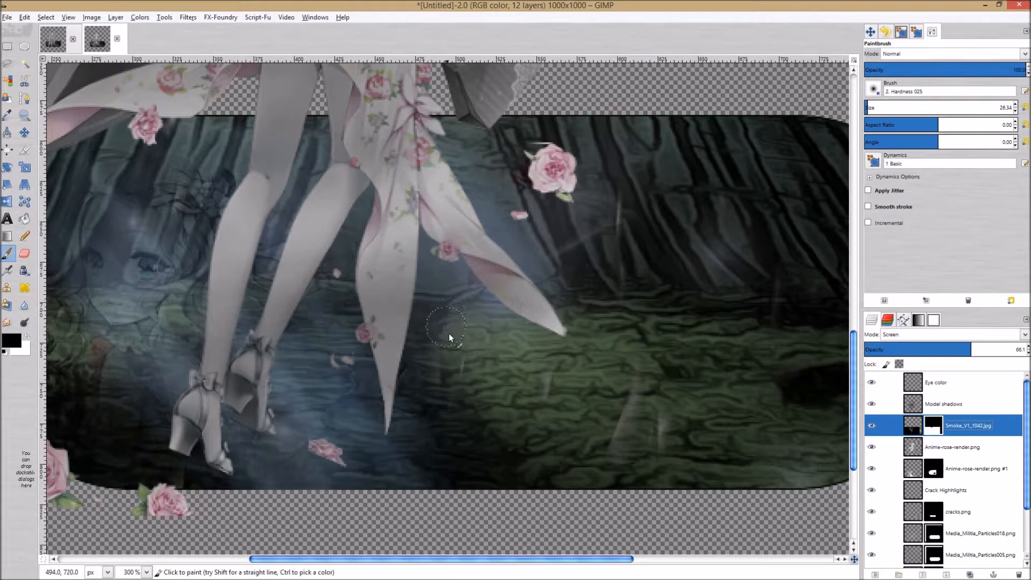
mouse_move(454, 339)
left_mouse_down()
mouse_move(448, 380)
mouse_move(451, 361)
mouse_move(466, 415)
left_mouse_up()
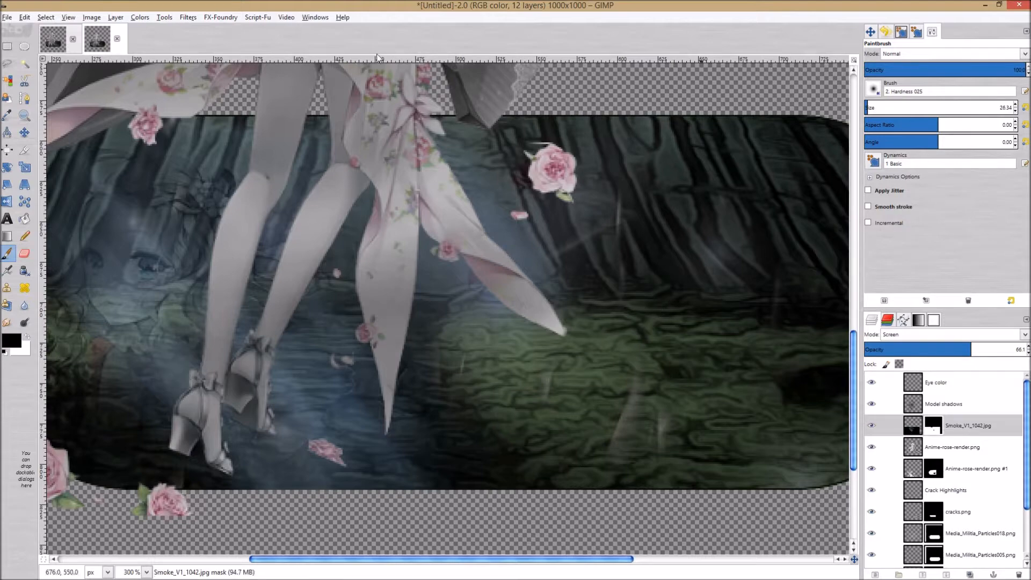
scroll(467, 166, "down", 2)
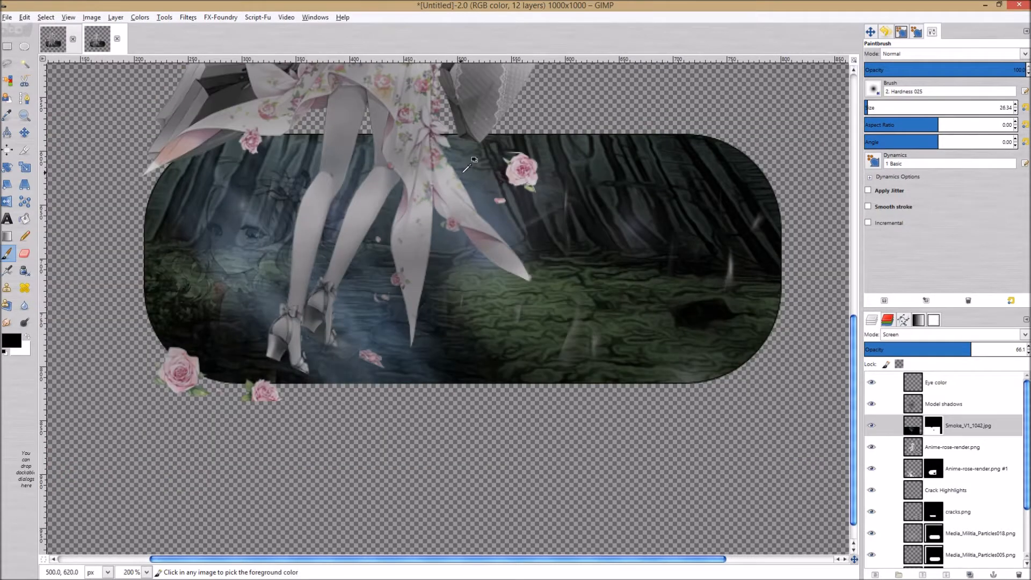
scroll(477, 160, "down", 2)
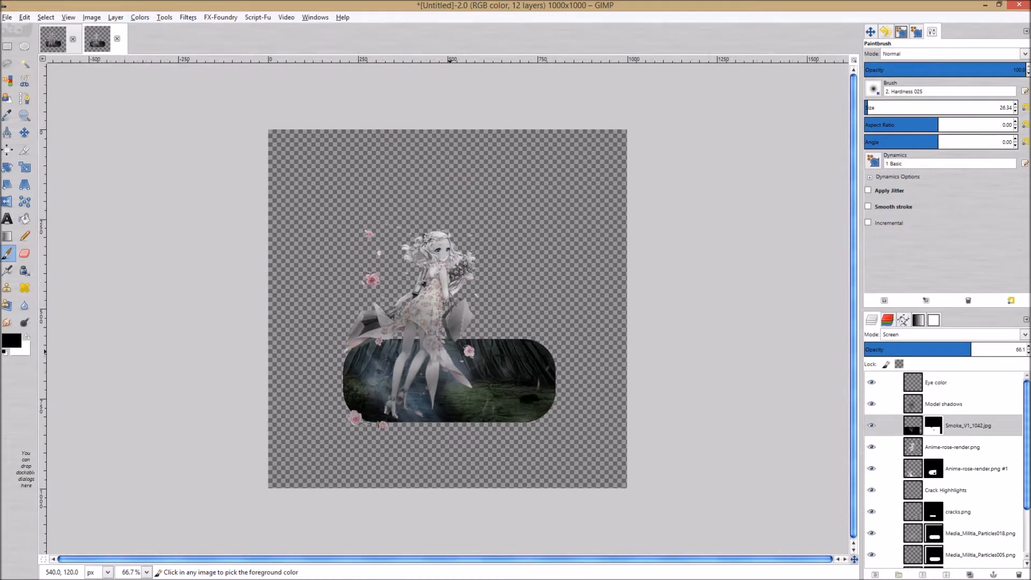
scroll(472, 167, "up", 1)
scroll(472, 166, "down", 1)
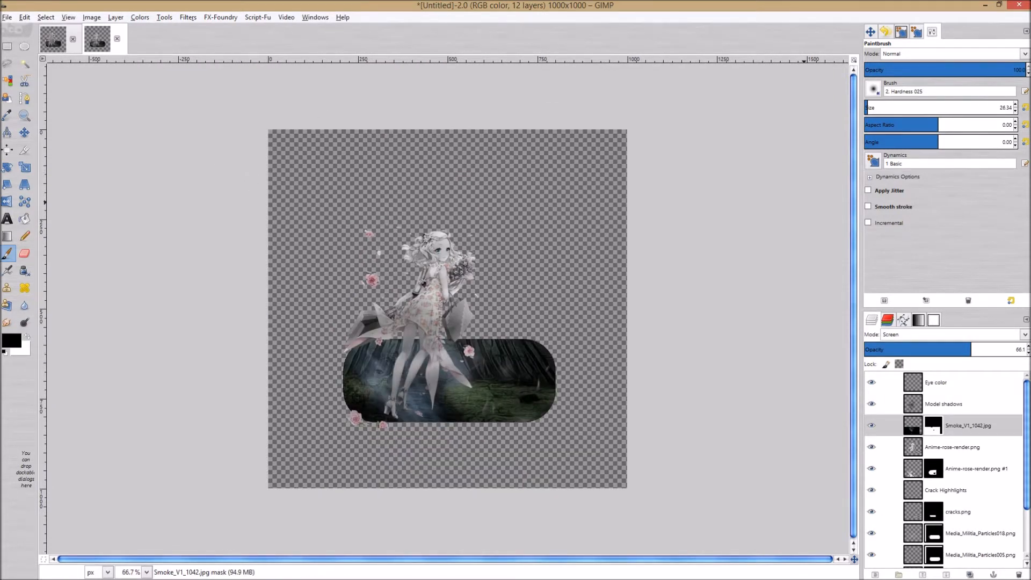
- Create a new layer from the visible image above the Eye color layer
left_click(964, 382)
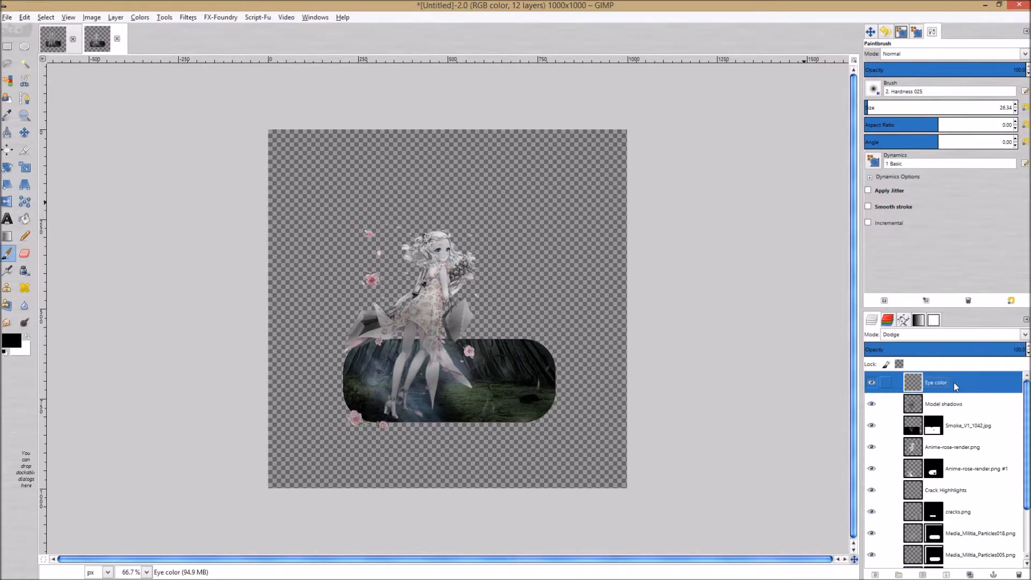
left_click(116, 18)
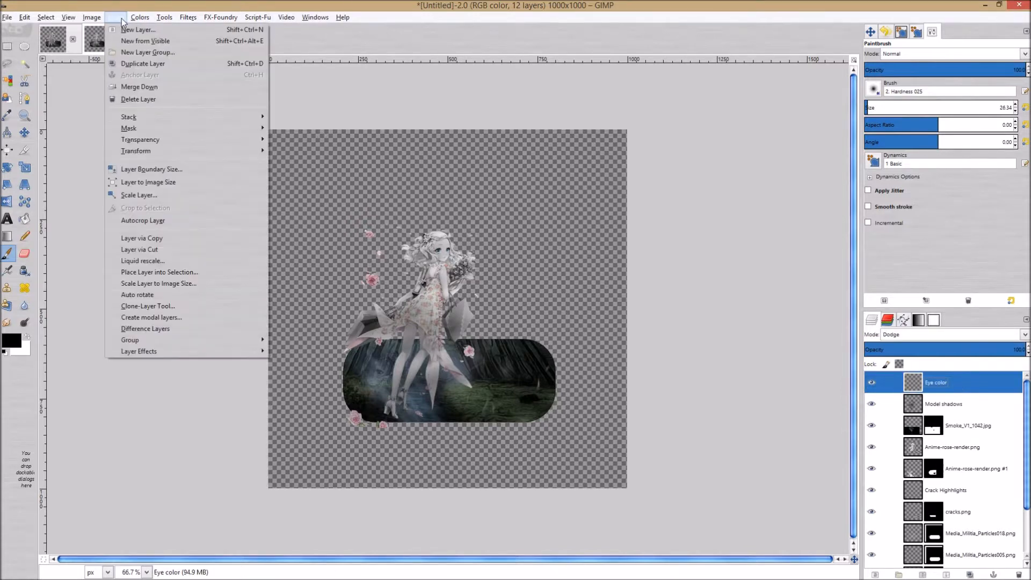
left_click(144, 41)
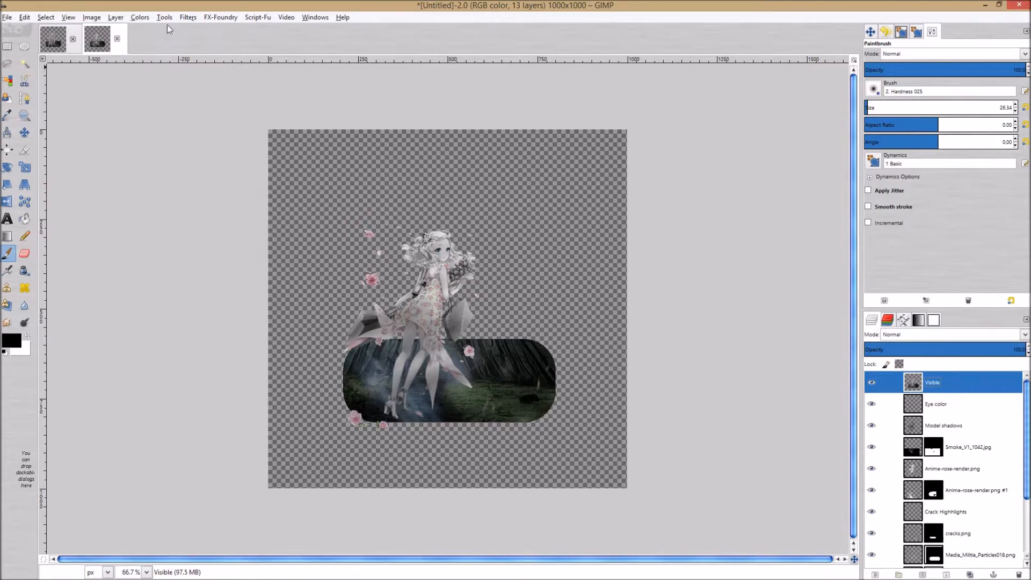
- Add a black drop shadow to the Visible layer with offsets X 4 and Y 4, blur radius 16, opacity 100 and no resizing
left_click(211, 18)
mouse_move(182, 18)
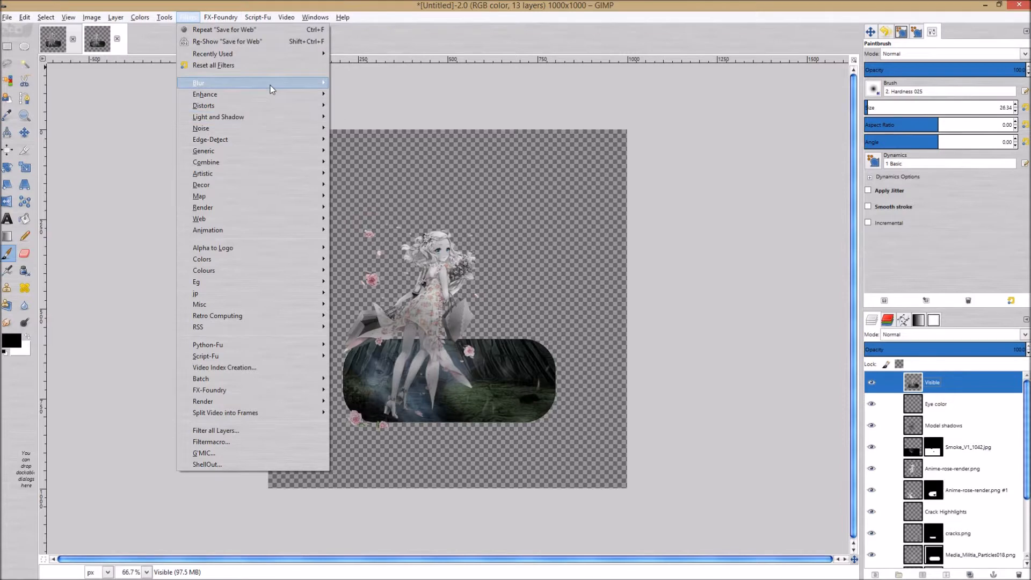
mouse_move(276, 118)
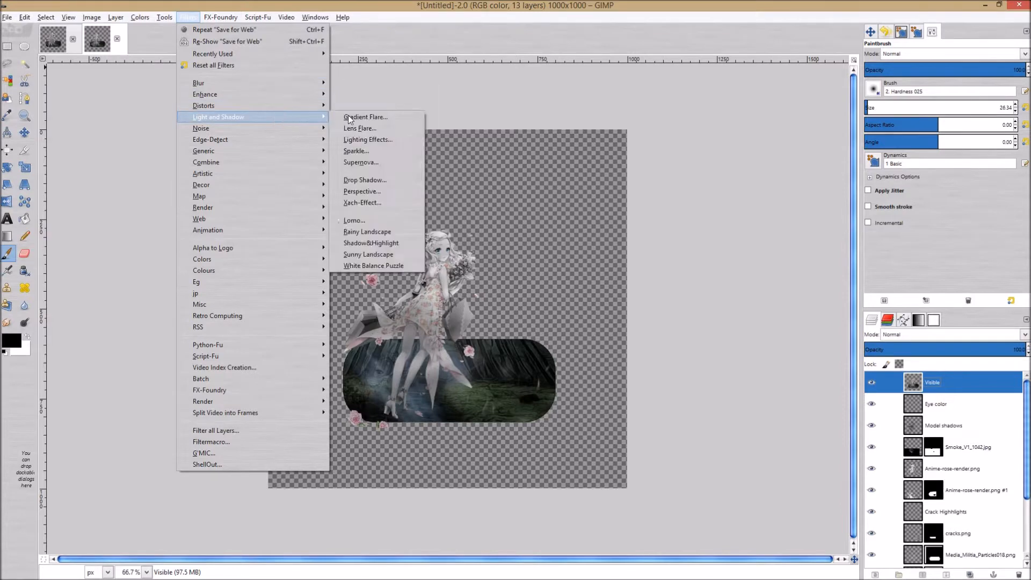
left_click(393, 177)
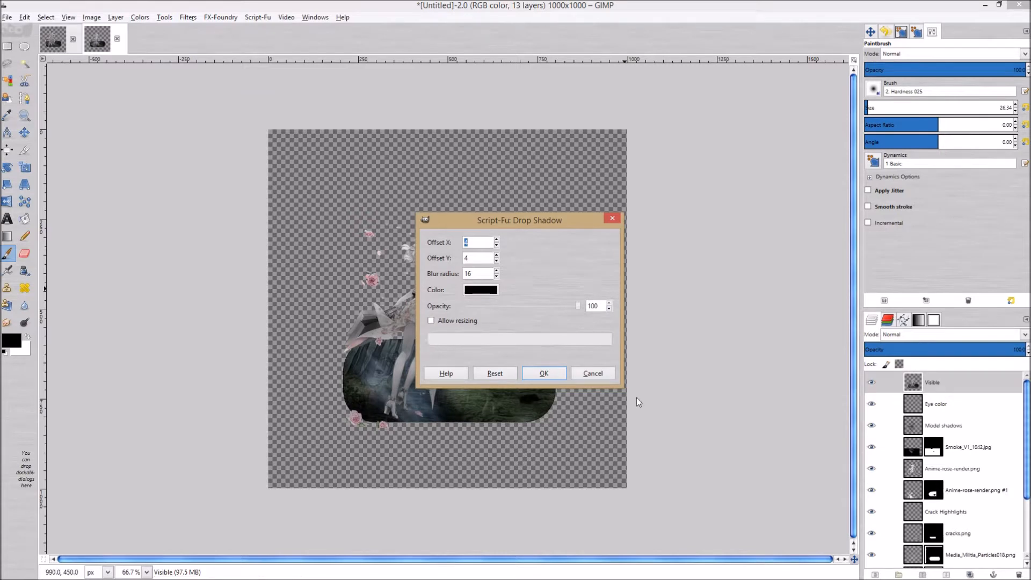
left_click(557, 375)
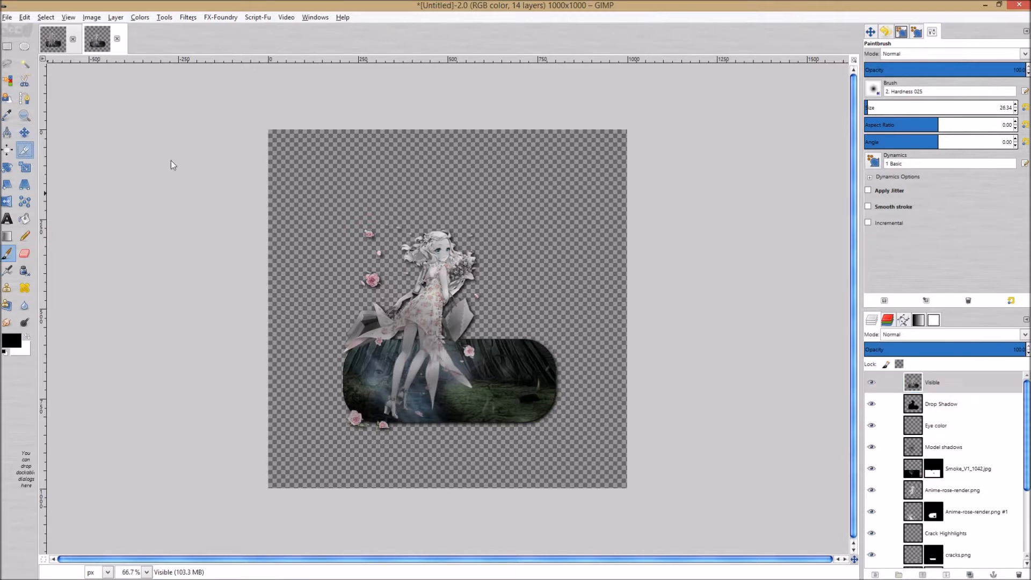
- Draw a crop region about 730 × 630 px around the model, the forest banner and the scattered roses
key("shift+c")
scroll(466, 341, "up", 2)
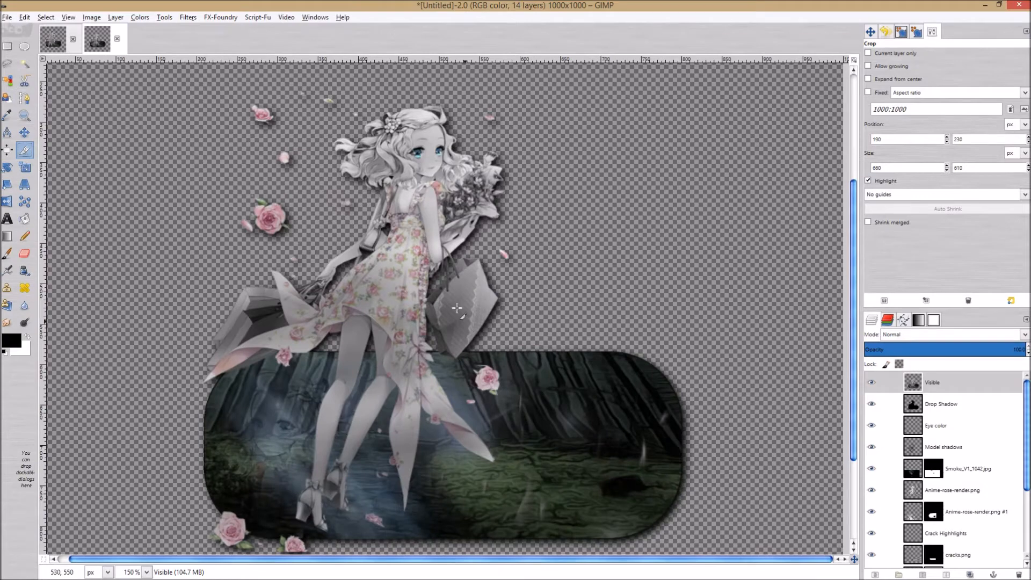
scroll(439, 243, "down", 2)
scroll(441, 243, "up", 3)
scroll(440, 242, "down", 3)
scroll(447, 250, "down", 1)
scroll(448, 250, "down", 1)
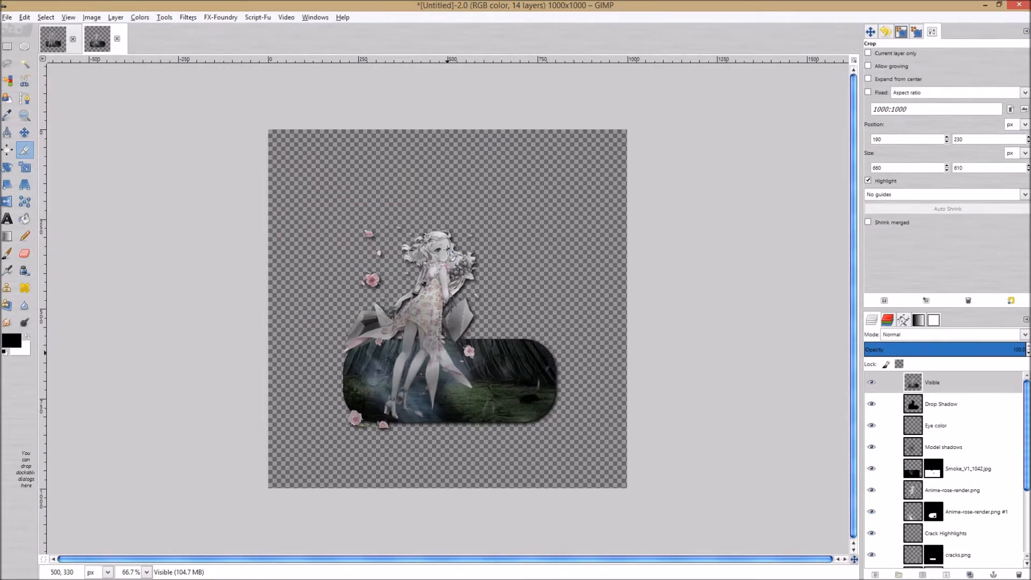
scroll(447, 250, "up", 1)
scroll(470, 257, "down", 3)
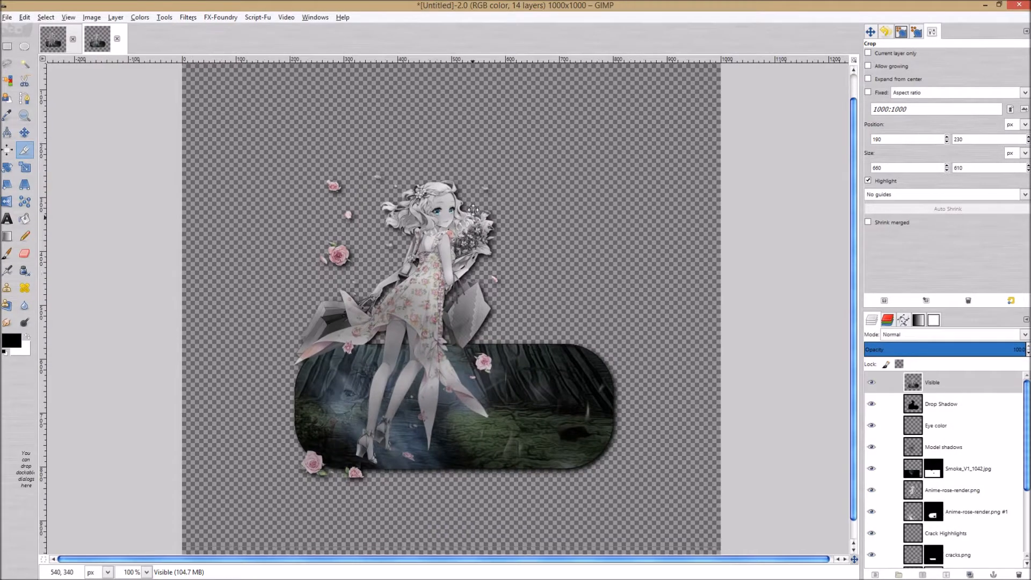
left_click_drag(265, 113, 652, 455)
left_click_drag(398, 465, 405, 431)
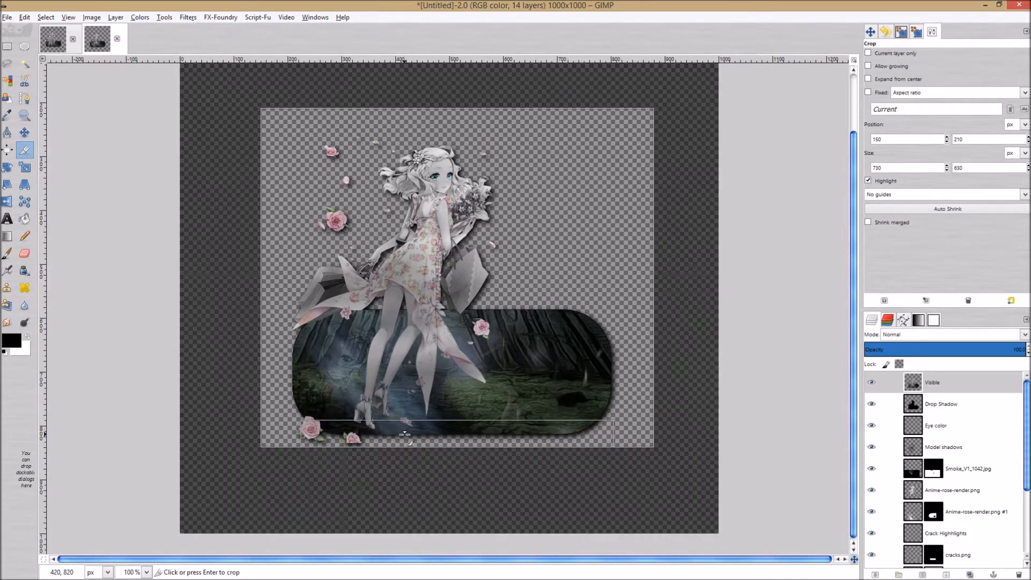
- Tighten the crop region to 650 × 610 px at position 190, 230 and crop the image to it
left_click_drag(282, 325, 304, 326)
left_click_drag(647, 312, 615, 311)
left_click_drag(459, 126, 459, 136)
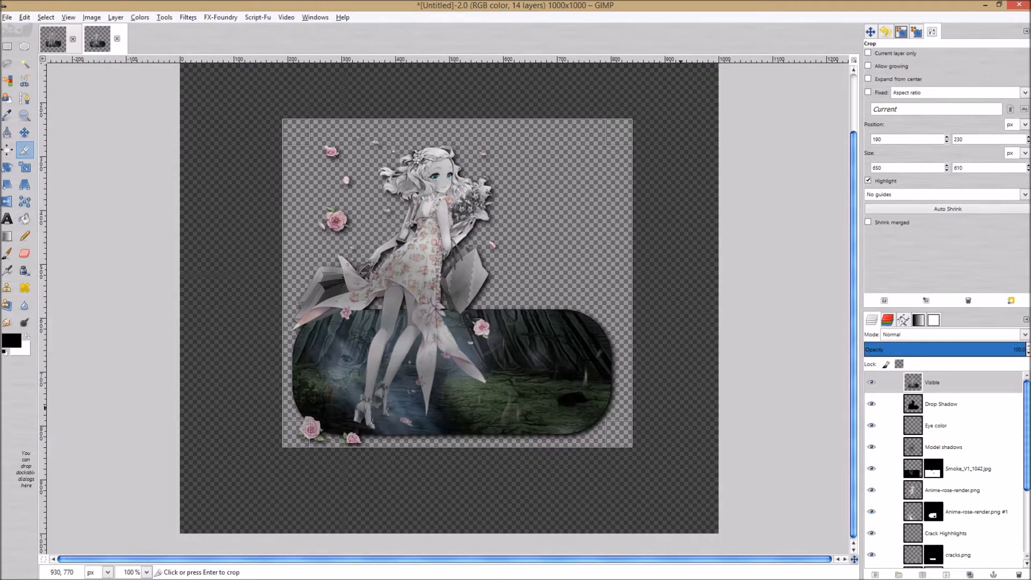
mouse_move(403, 441)
left_mouse_down()
mouse_move(403, 452)
mouse_move(404, 441)
left_mouse_up()
left_click(412, 274)
left_click(10, 18)
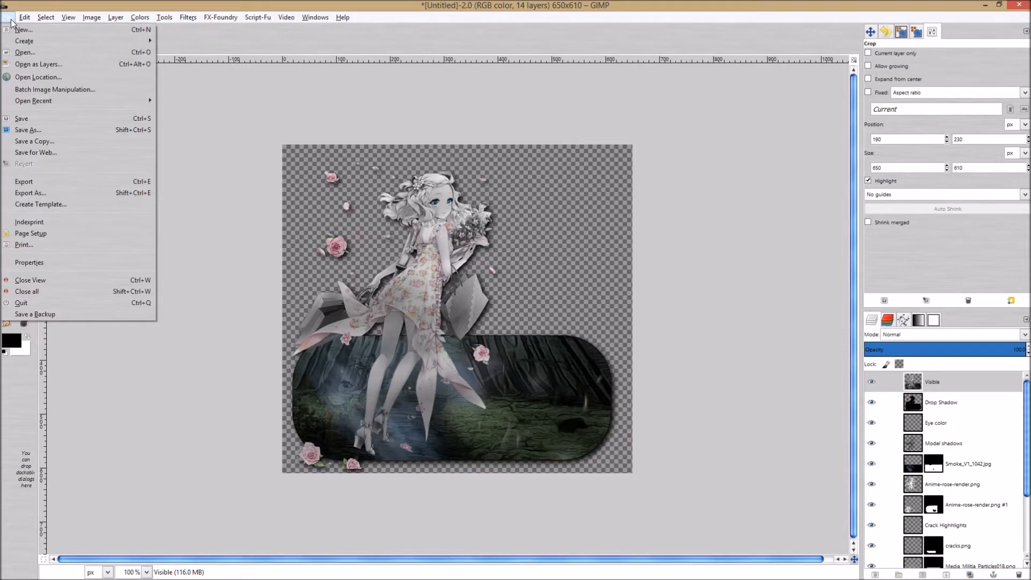
left_click(44, 191)
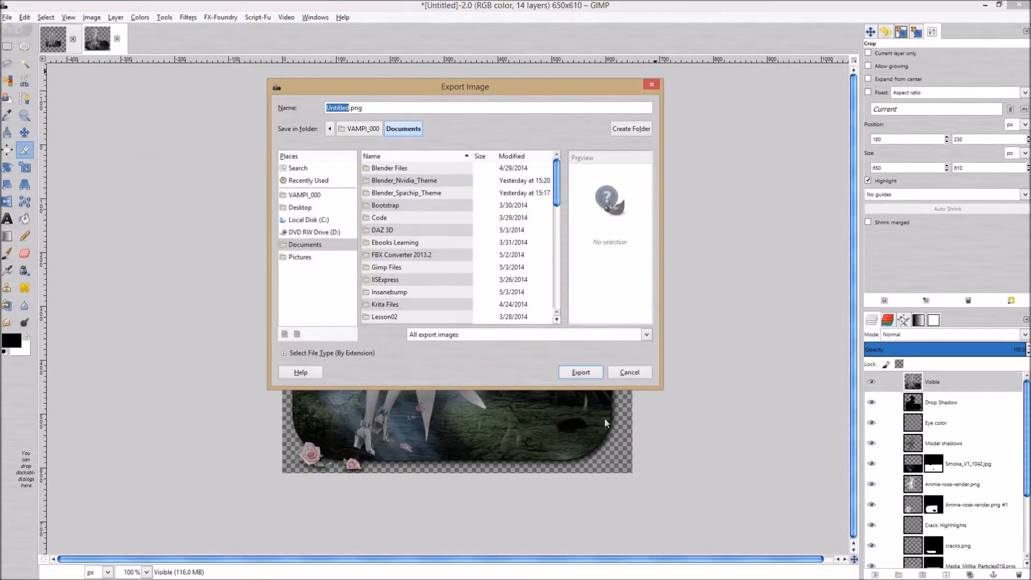
left_click(642, 372)
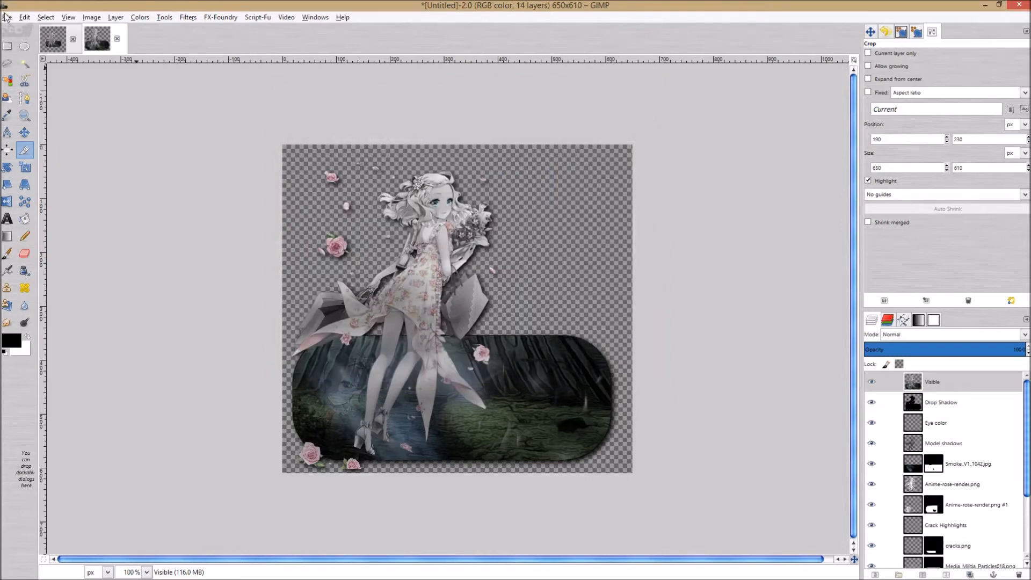
left_click(8, 17)
left_click(58, 129)
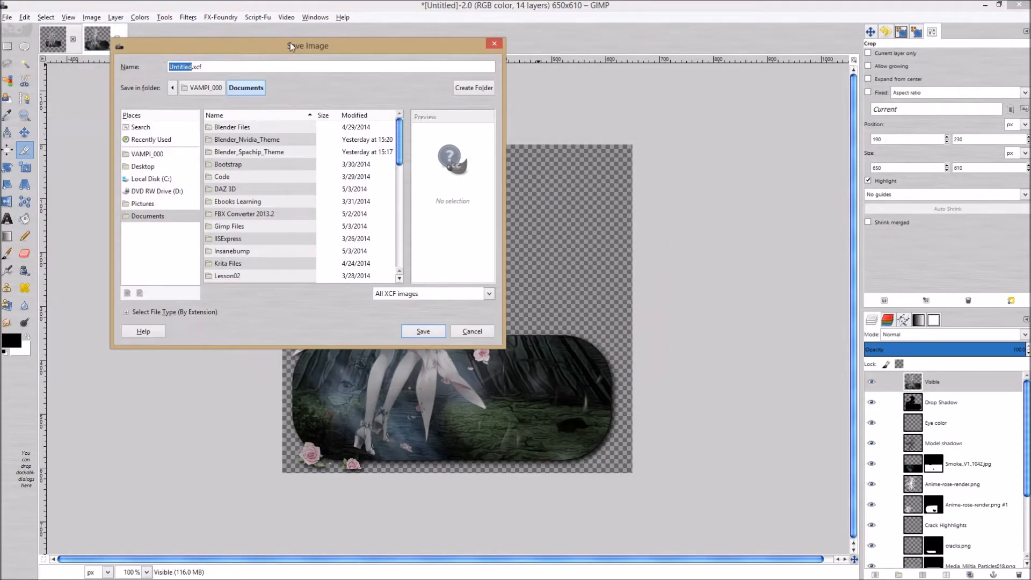
left_click(217, 67)
left_click(460, 294)
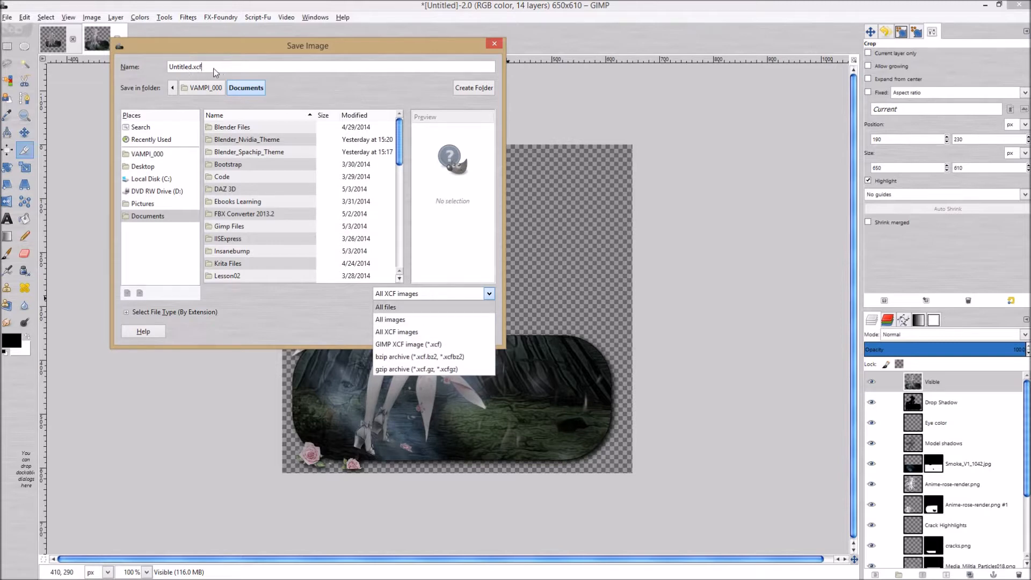
left_click(494, 43)
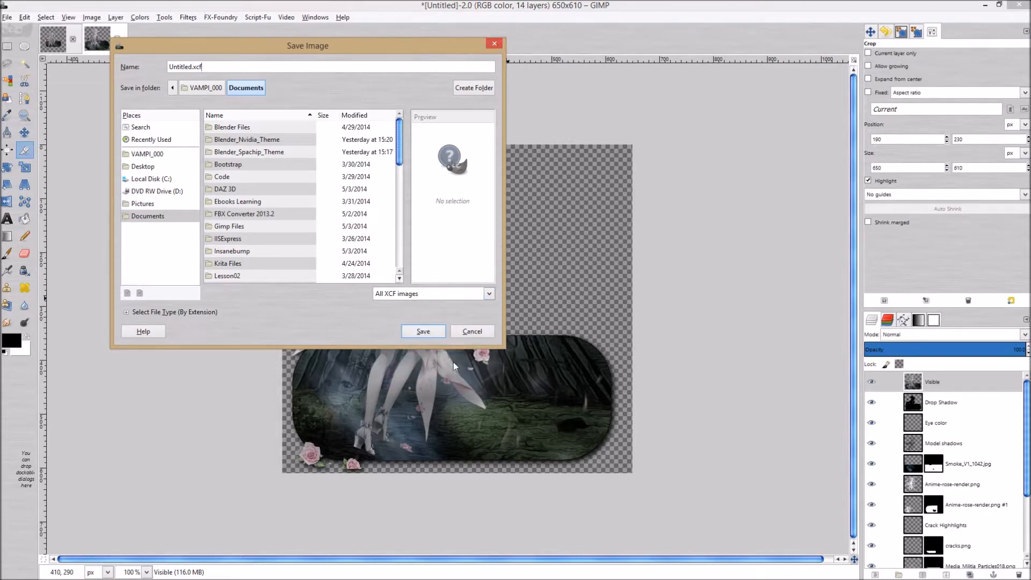
left_click(472, 329)
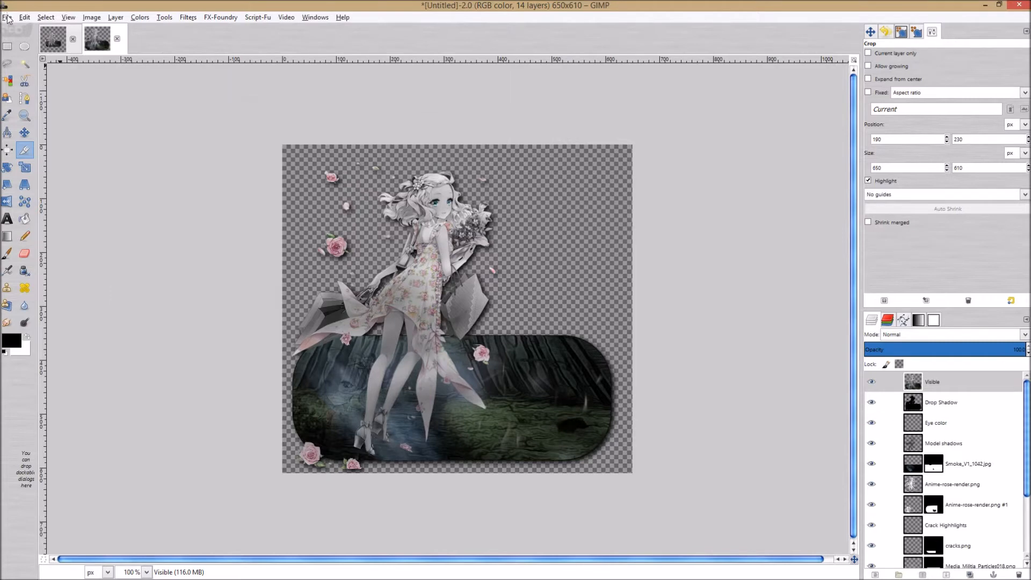
- Start saving the image for web and set the format to PNG-24 with compression 9 to keep the transparency
left_click(6, 18)
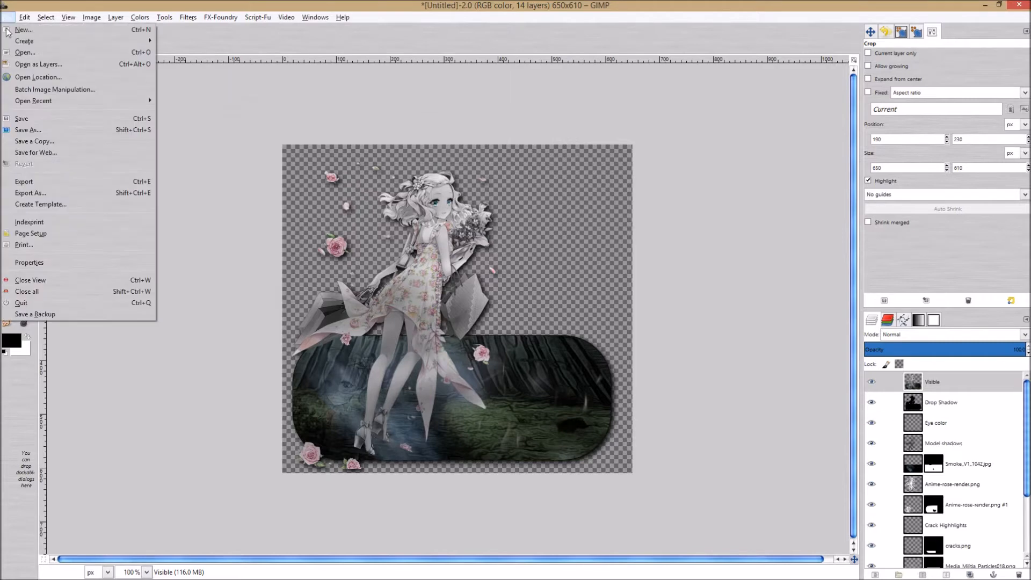
left_click(62, 152)
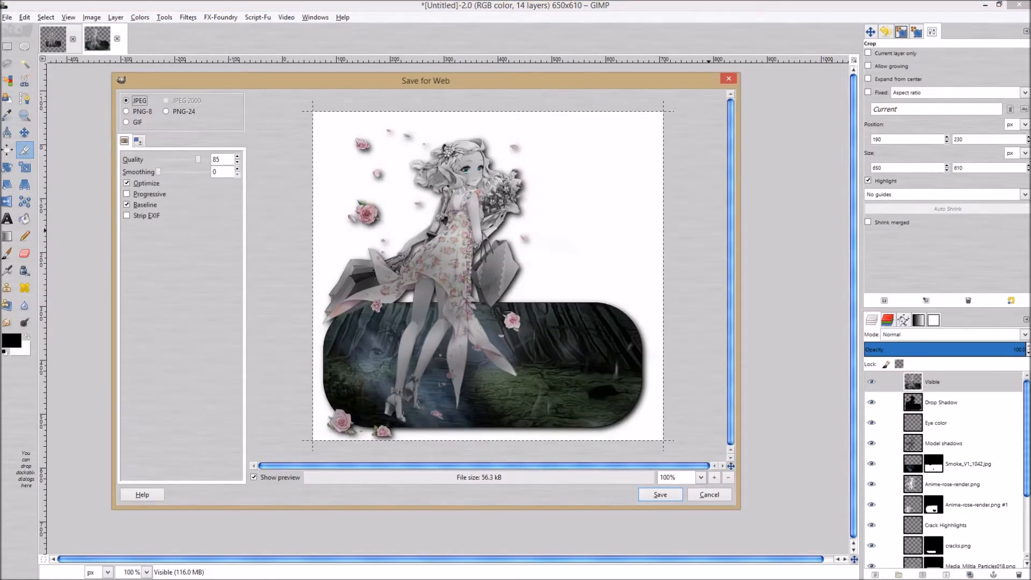
left_click(167, 113)
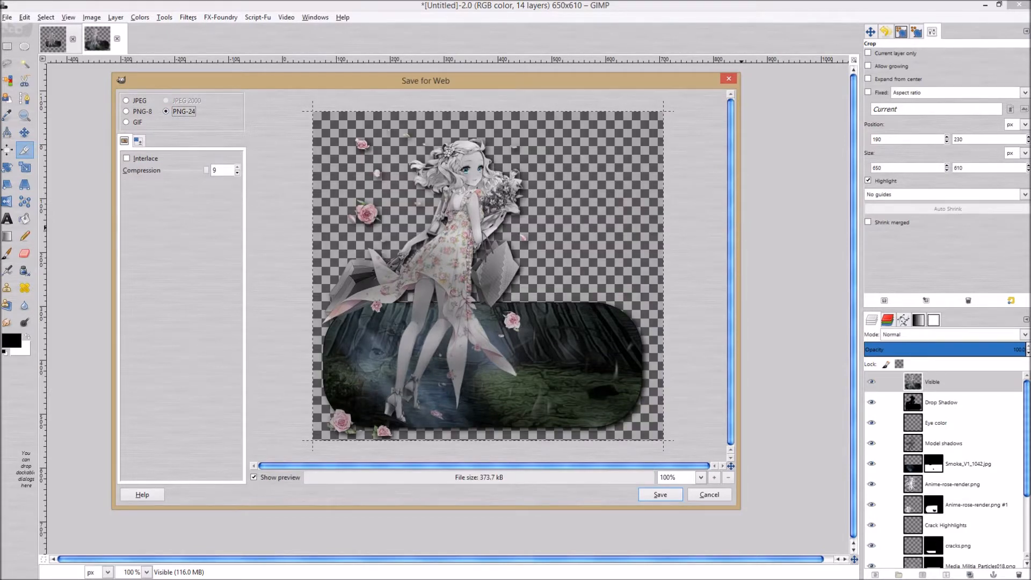
left_click(127, 100)
left_click_drag(199, 160, 215, 161)
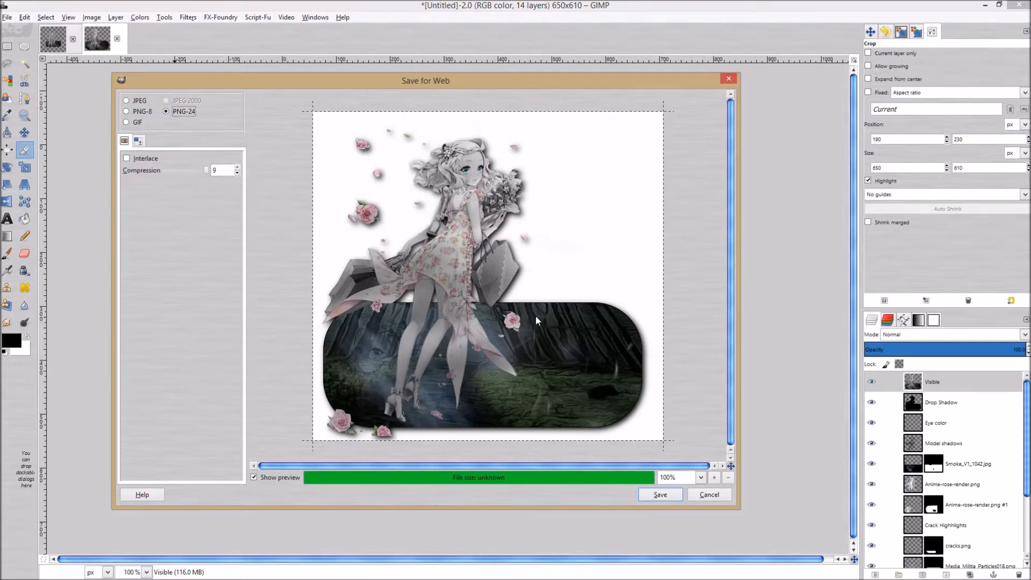
- Save the web image as Sig_Tut_02.png in the Anime_0Sig_02 folder on the desktop
left_click(663, 495)
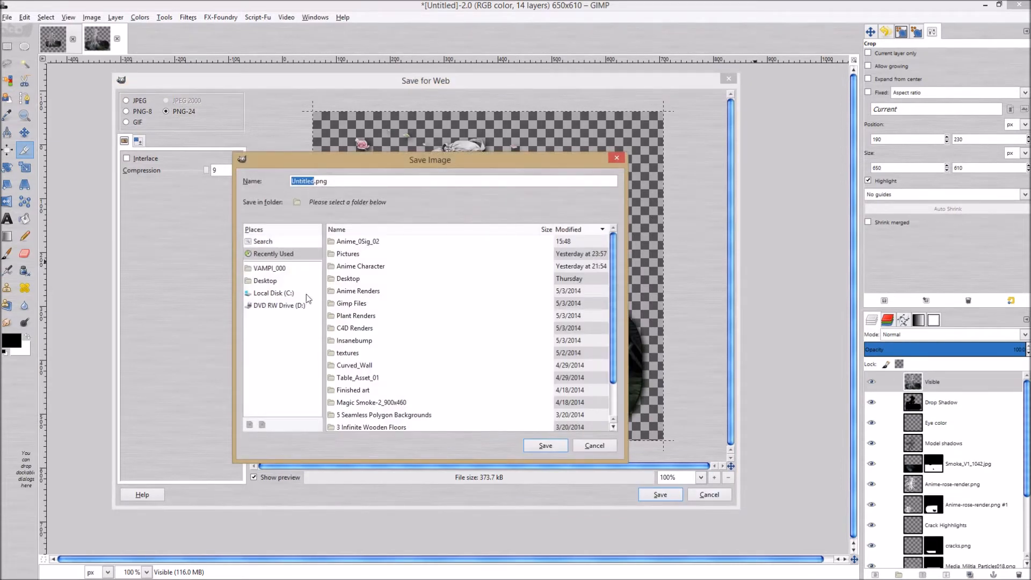
double_click(348, 247)
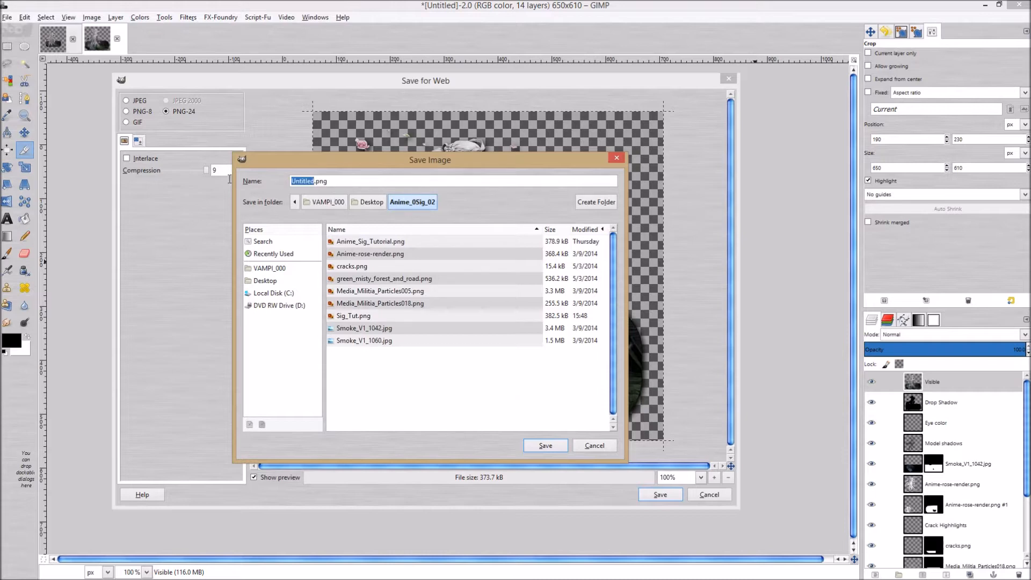
type("Sig_Tut_02")
left_click(545, 450)
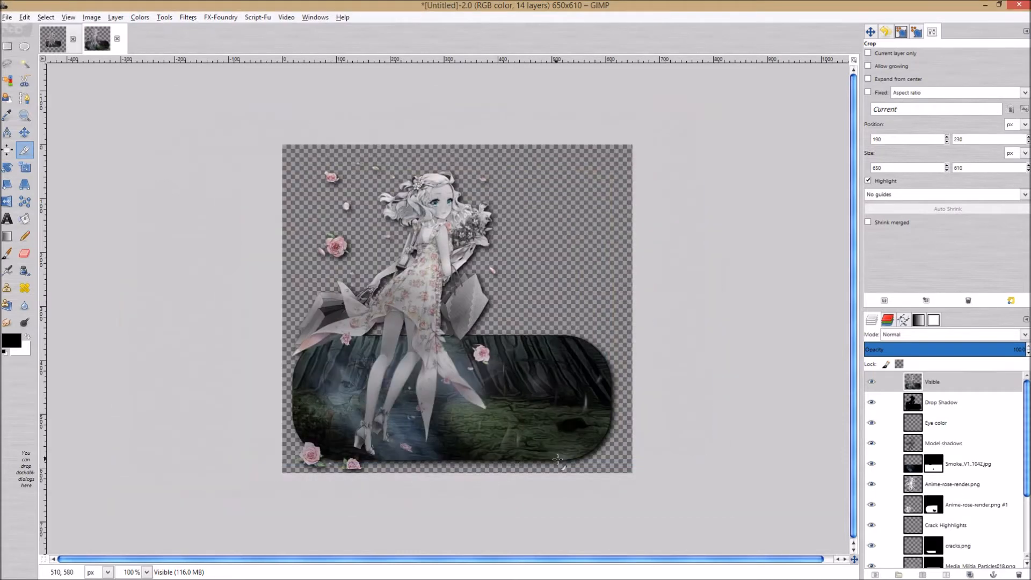
- View the exported Sig_Tut_02 image in Windows Photo Viewer and compare it side by side with Anime_Sig_Tutorial
left_click(75, 7)
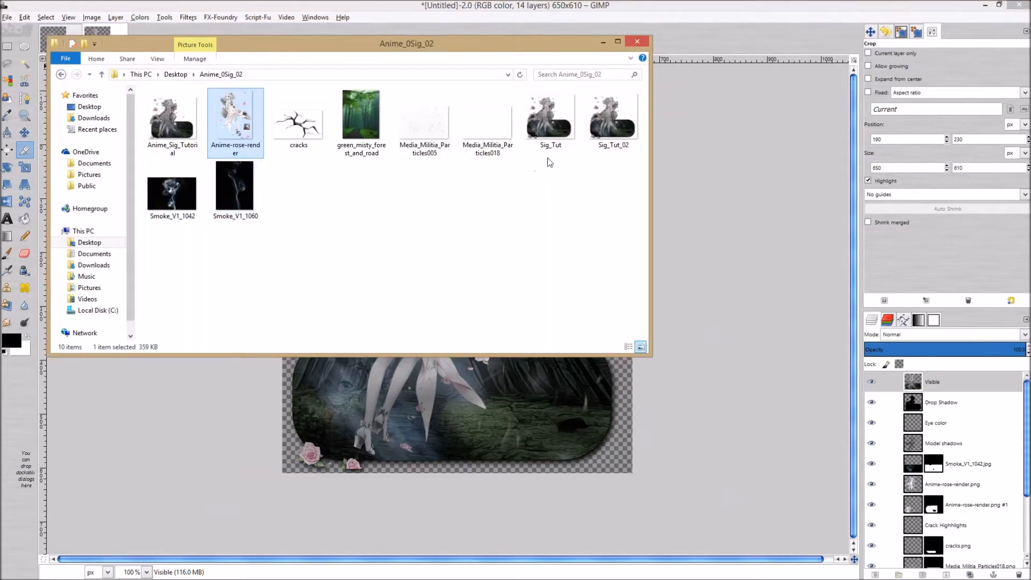
left_click(613, 123)
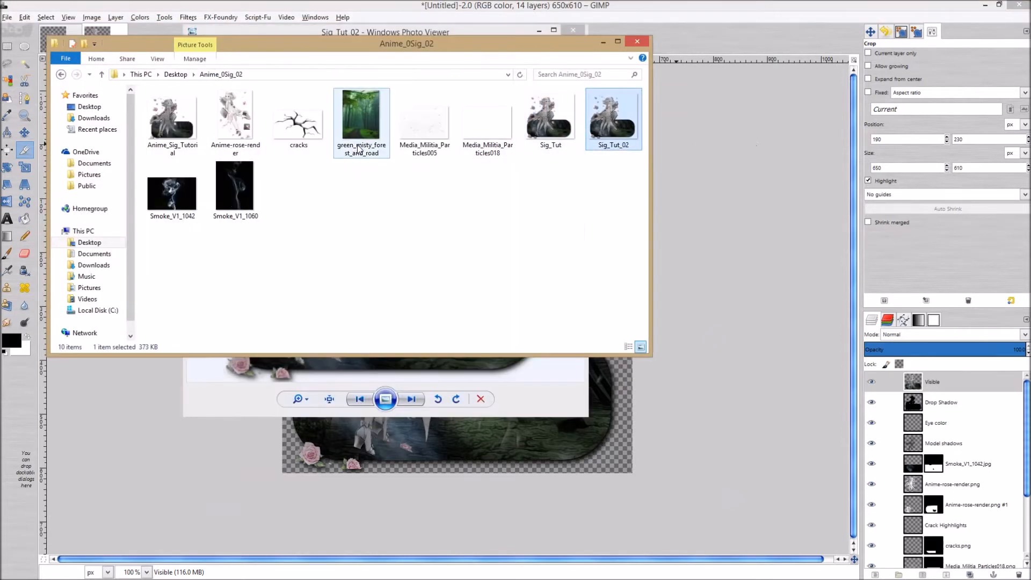
left_click(603, 42)
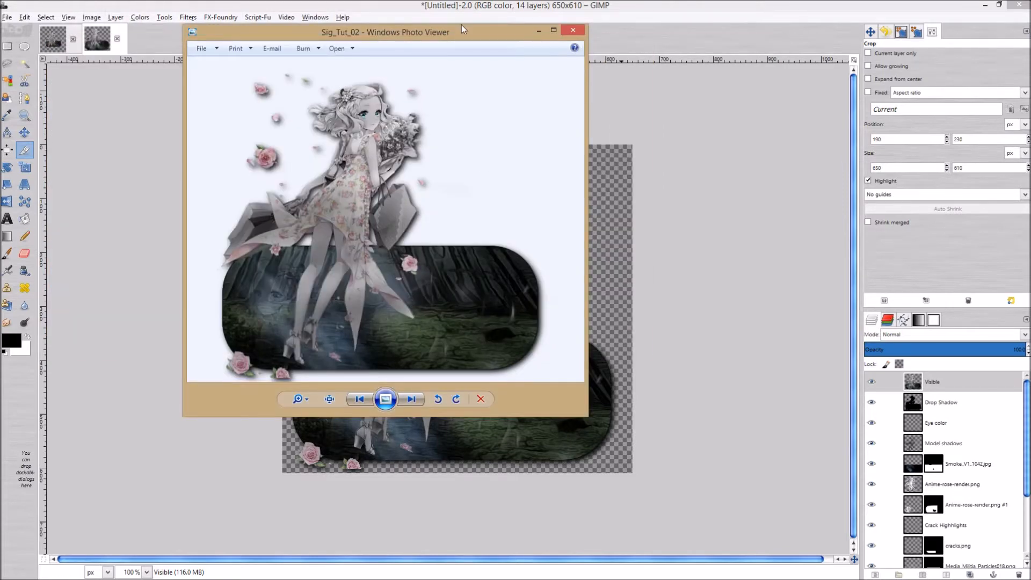
left_click_drag(471, 36, 439, 34)
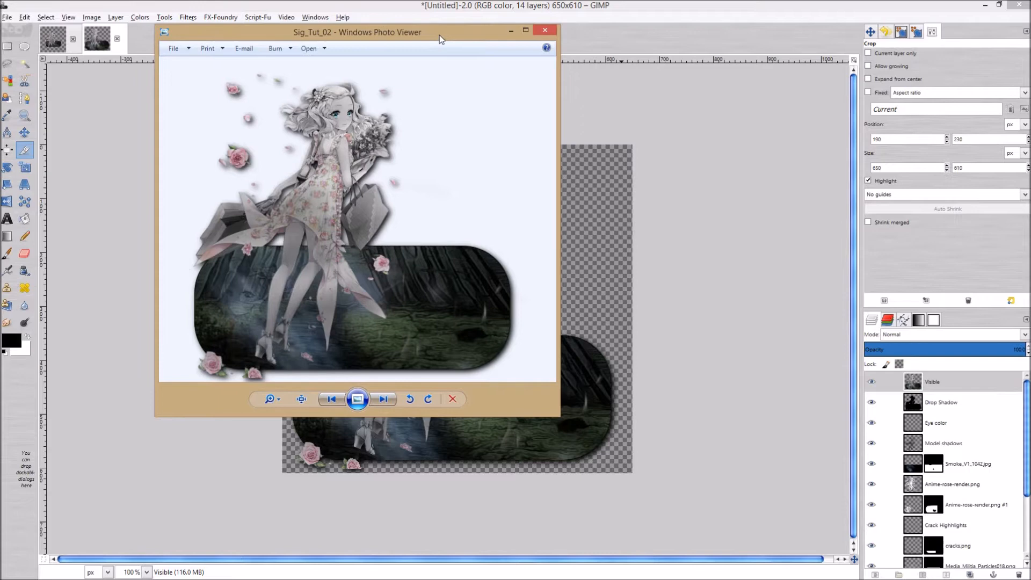
mouse_move(511, 14)
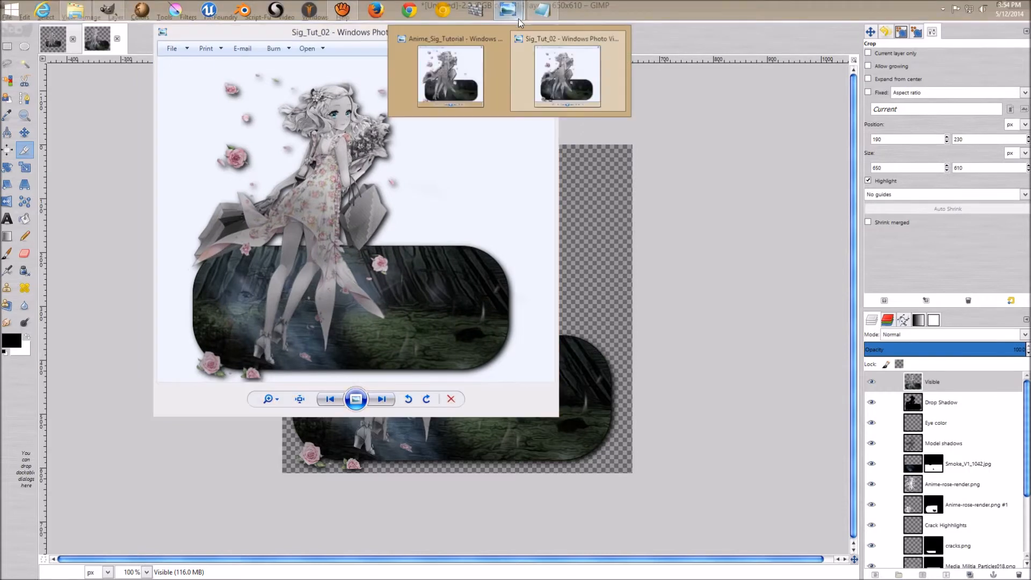
left_click(426, 65)
left_click_drag(665, 34, 635, 34)
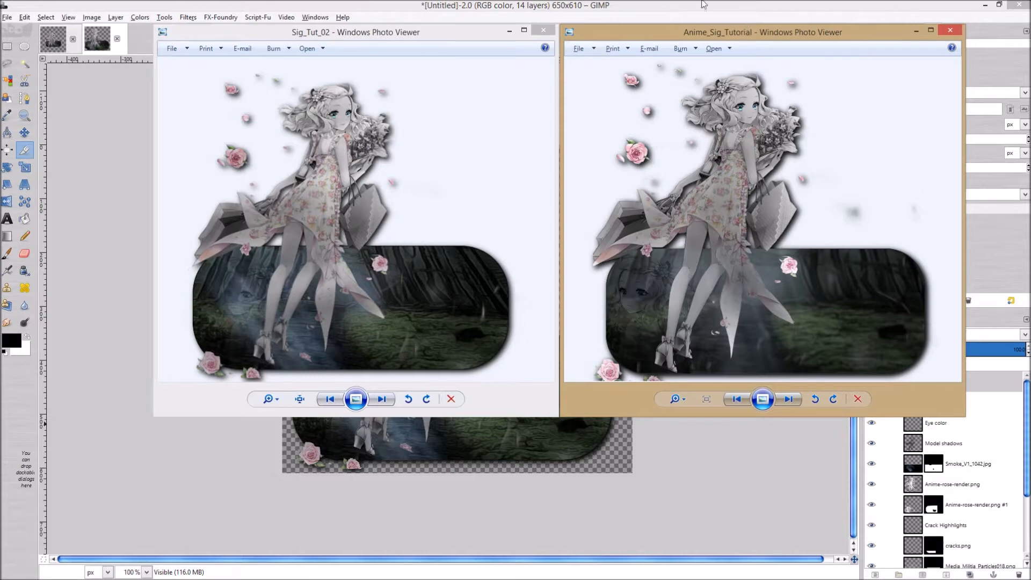
left_click(916, 31)
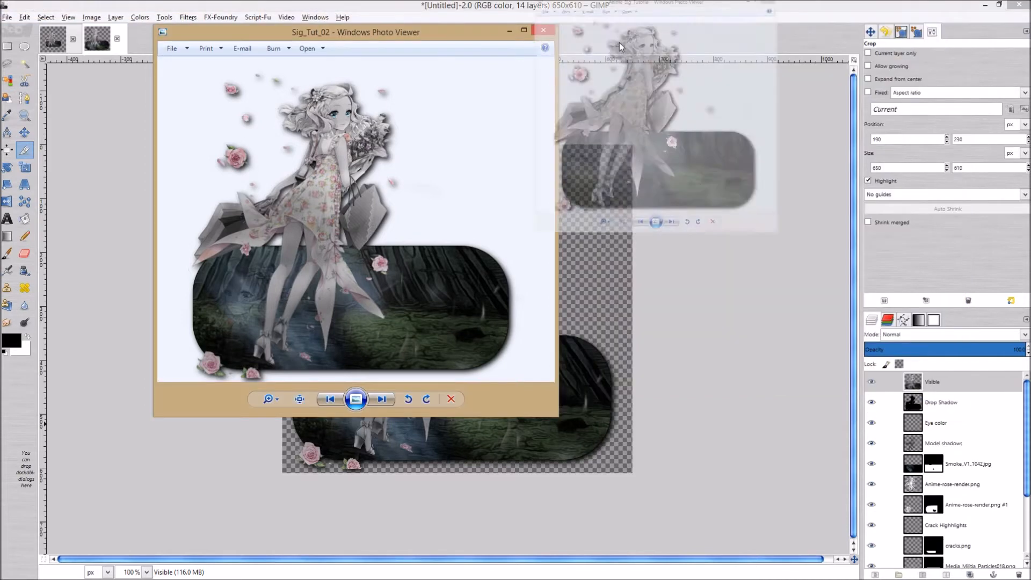
left_click(510, 30)
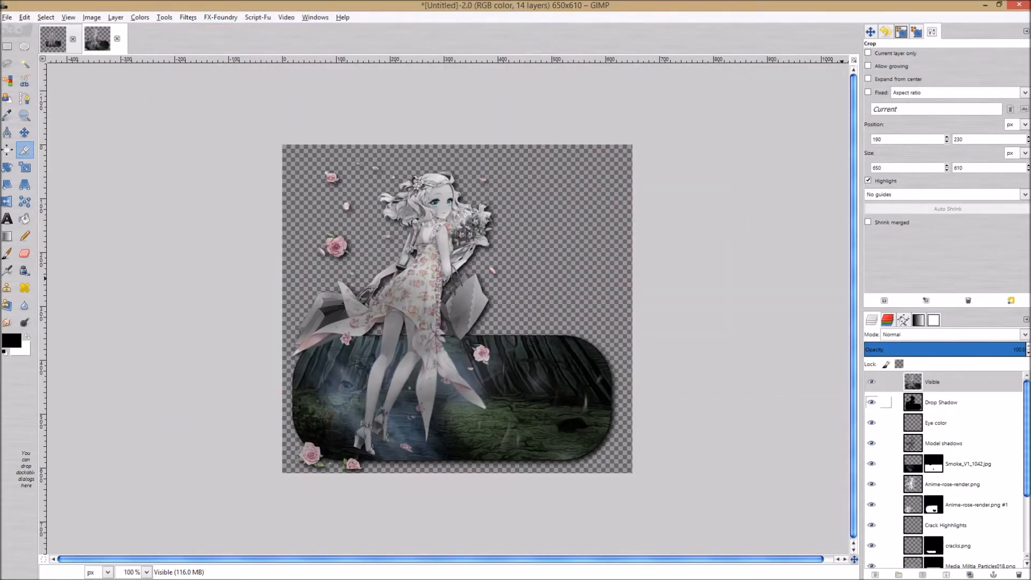
- Hide the Visible and Drop Shadow layers at the top of the layer stack
left_click(872, 388)
left_click(871, 403)
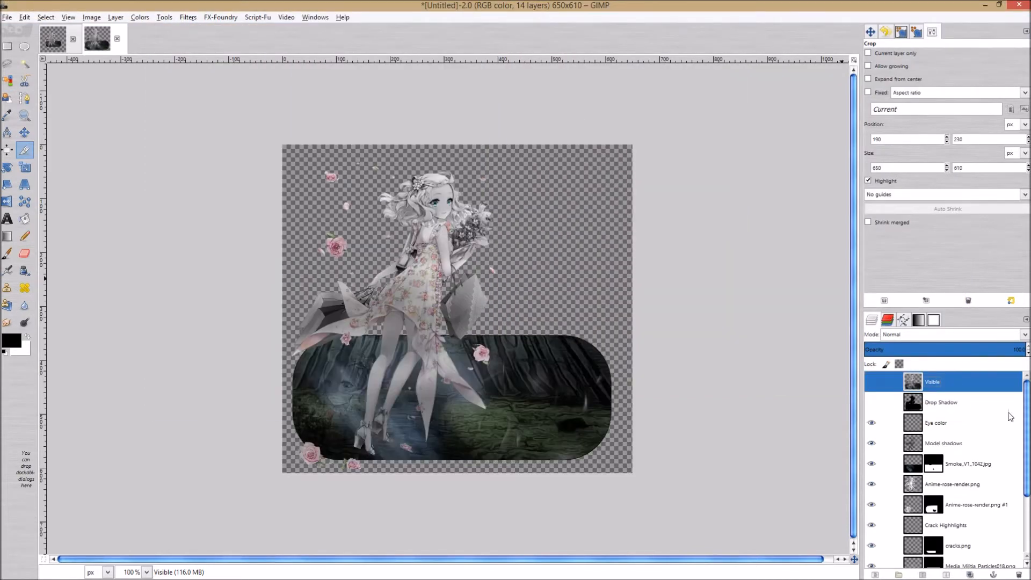
- Try boosting the saturation of the Anime-rose-render.png layer with the Filter Pack's saturation variations
scroll(1028, 476, "down", 3)
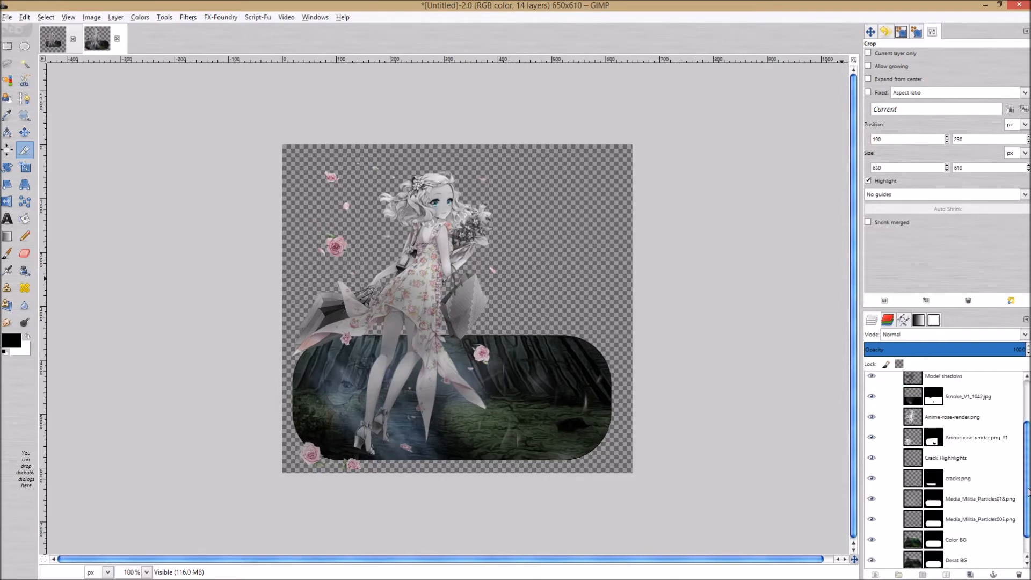
left_click(945, 419)
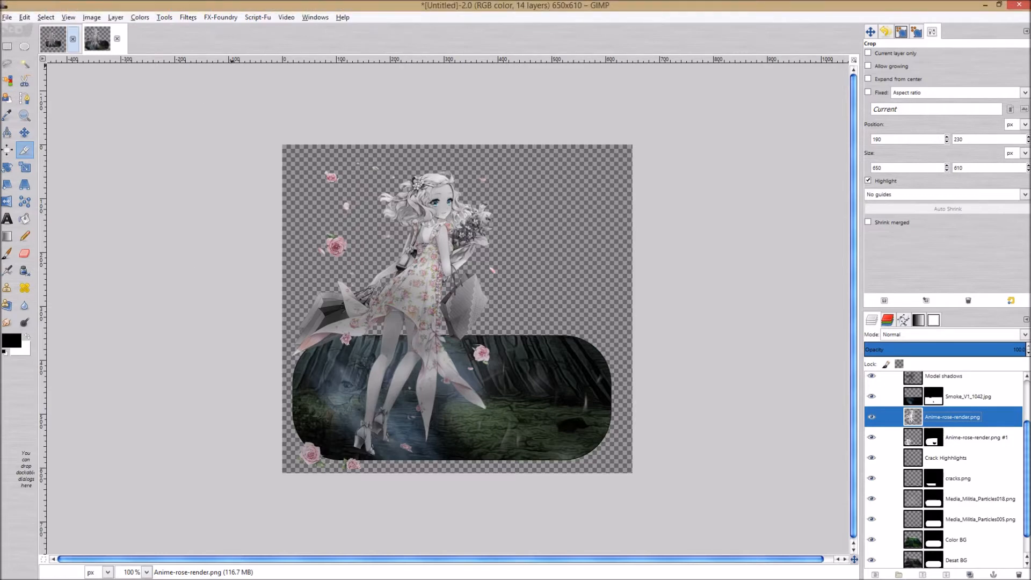
left_click(140, 17)
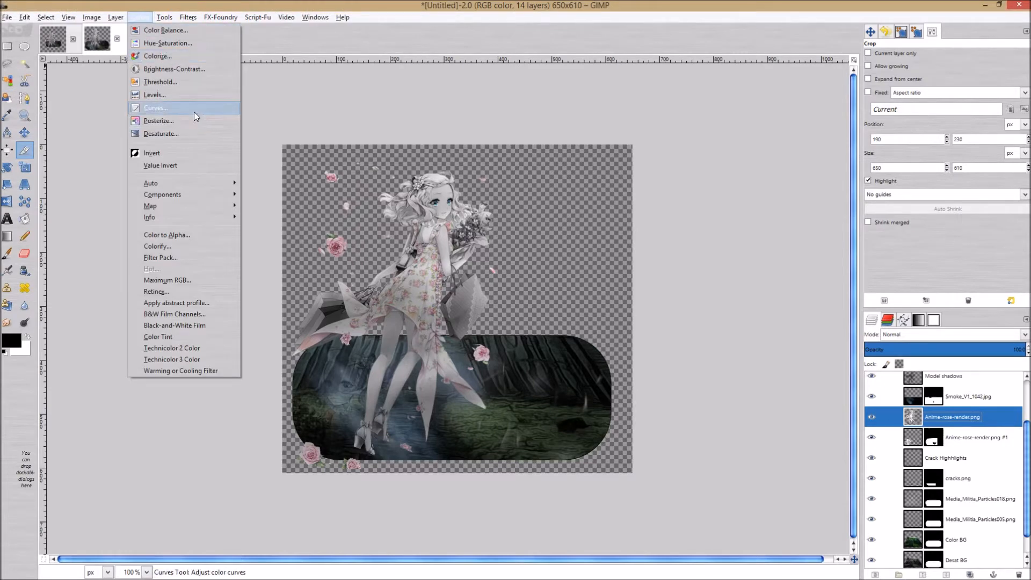
left_click(205, 259)
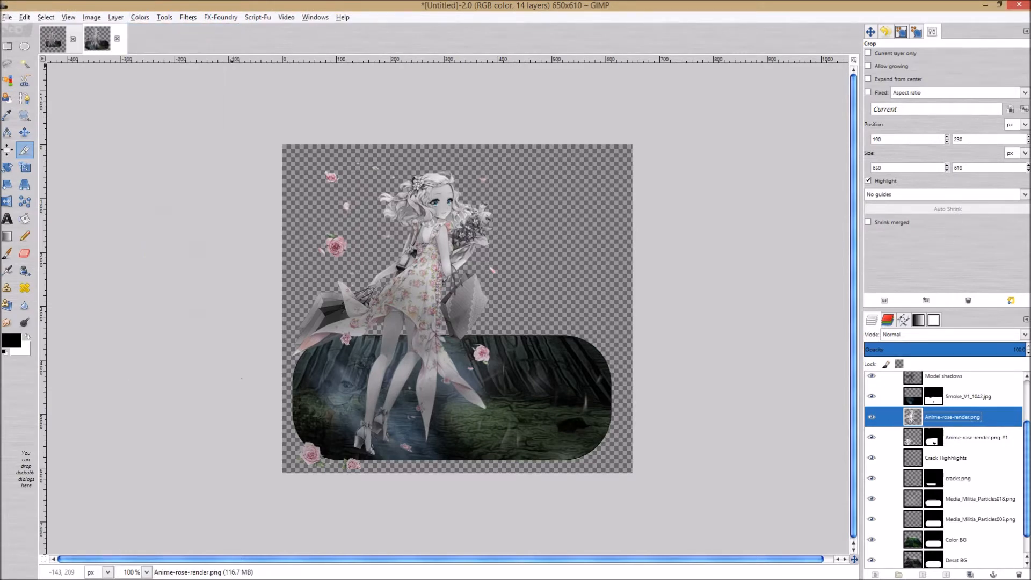
left_click_drag(533, 185, 184, 88)
left_click(211, 189)
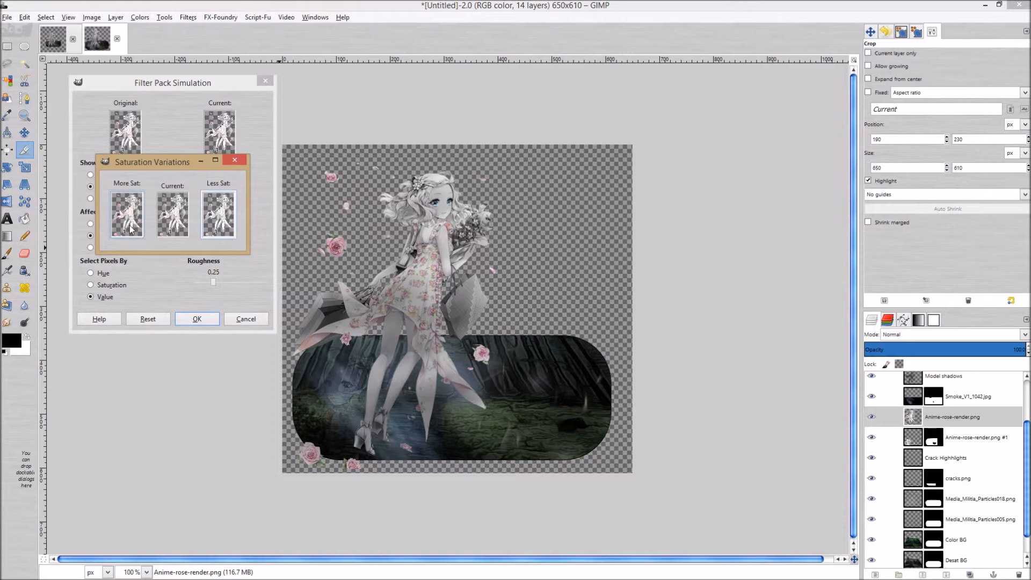
left_click(235, 161)
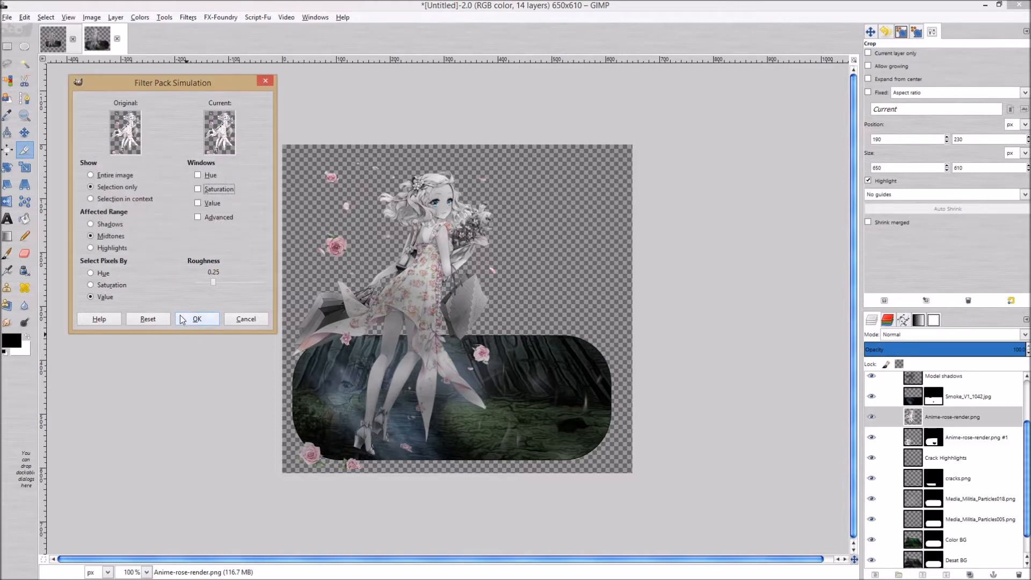
left_click(689, 400)
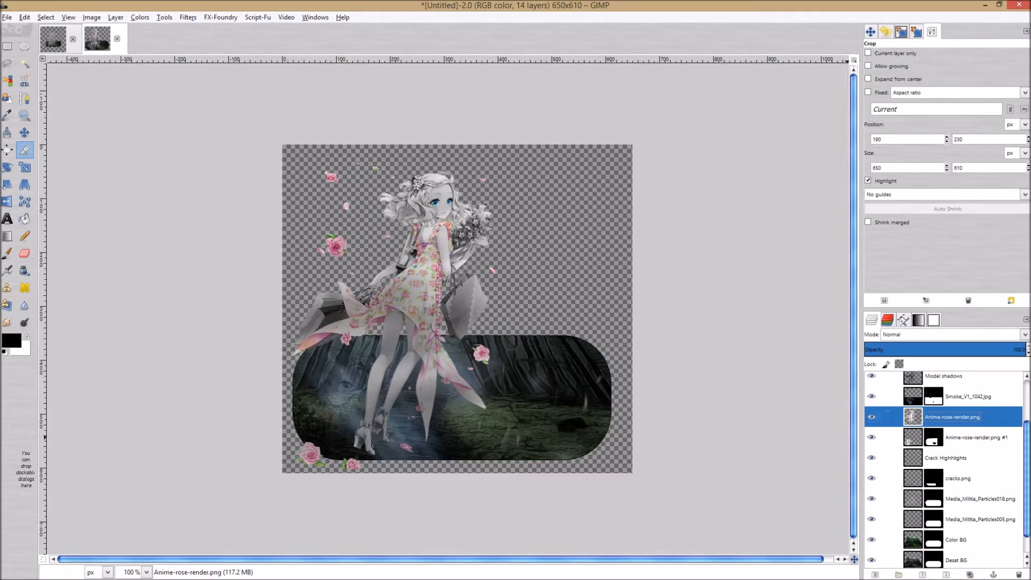
- Try a green Colorify tint on the Anime-rose-render.png layer, and cancel it
left_click(141, 17)
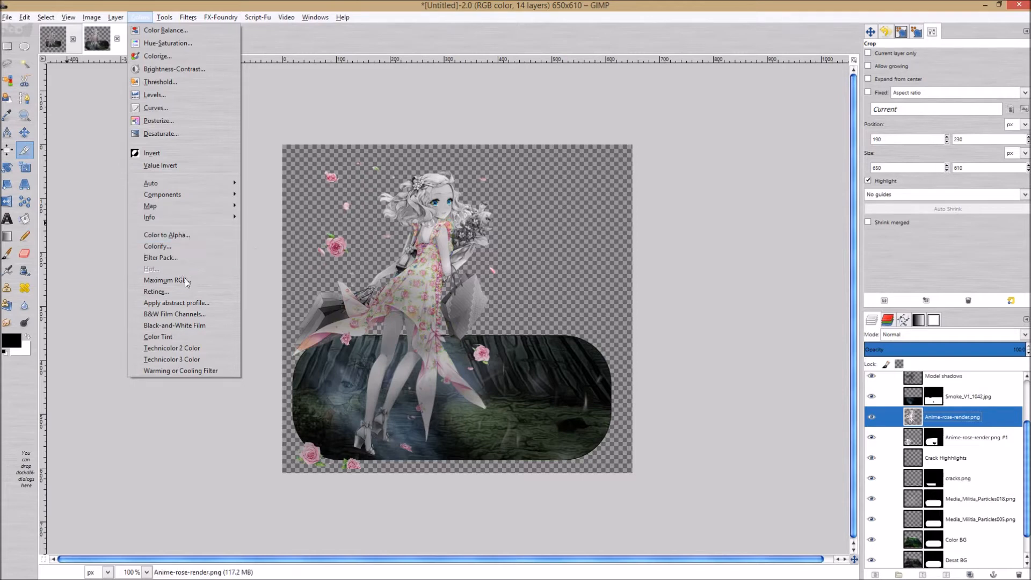
left_click(185, 248)
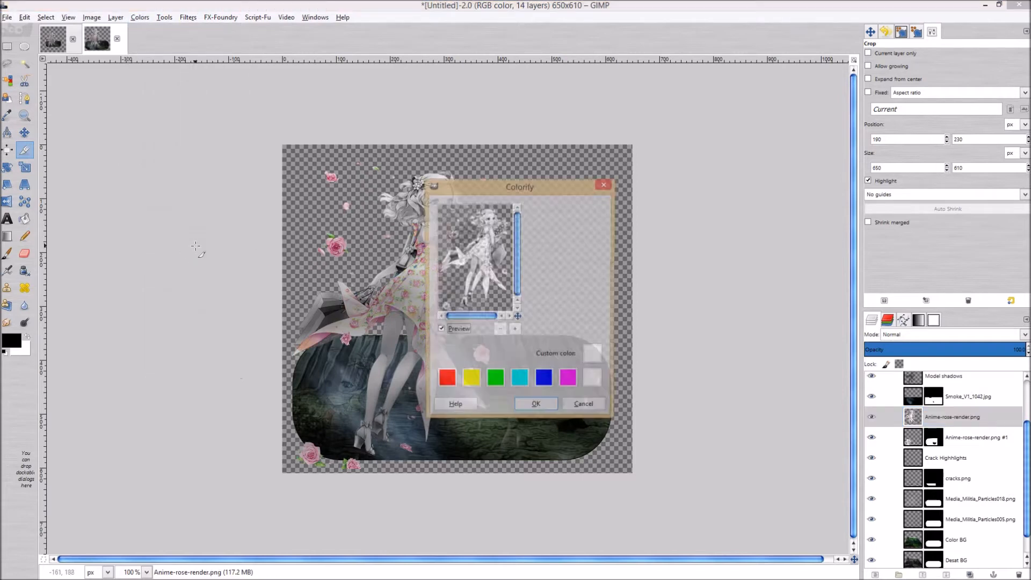
left_click(495, 380)
left_click(585, 408)
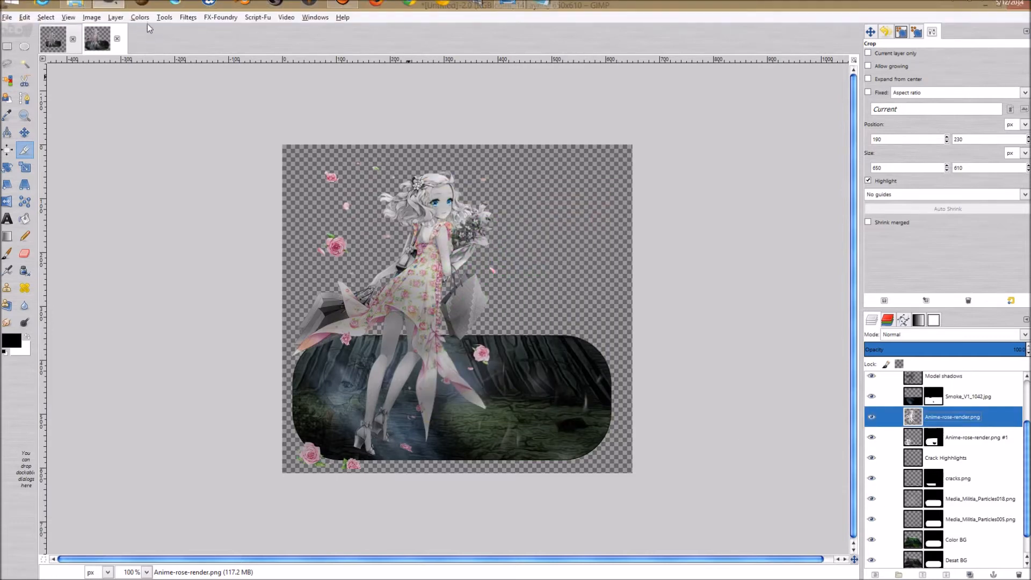
- Try colorizing the Anime-rose-render.png layer blue with hue 203 and saturation 50, and cancel it
left_click(145, 19)
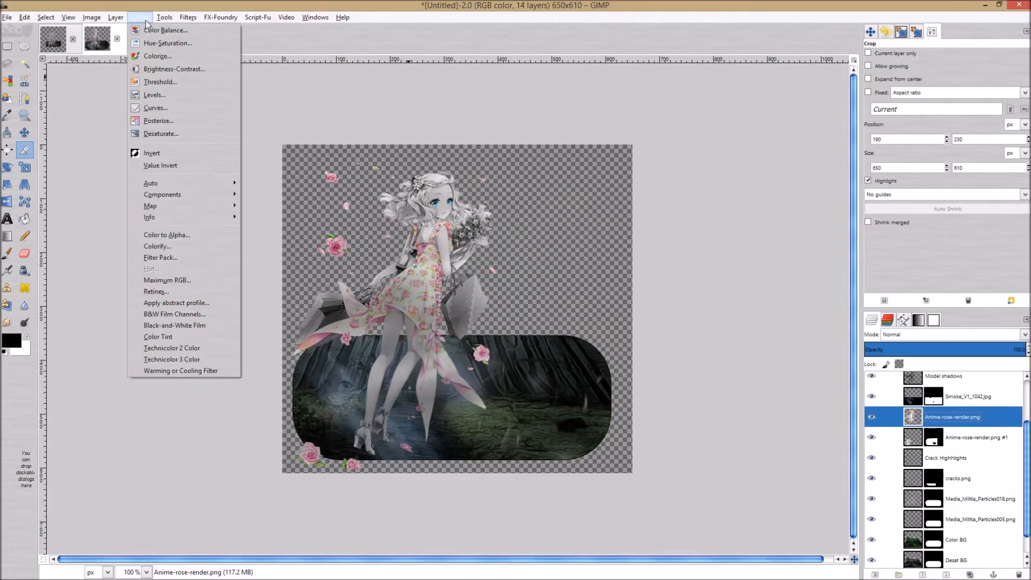
left_click(159, 55)
left_click_drag(176, 78, 183, 76)
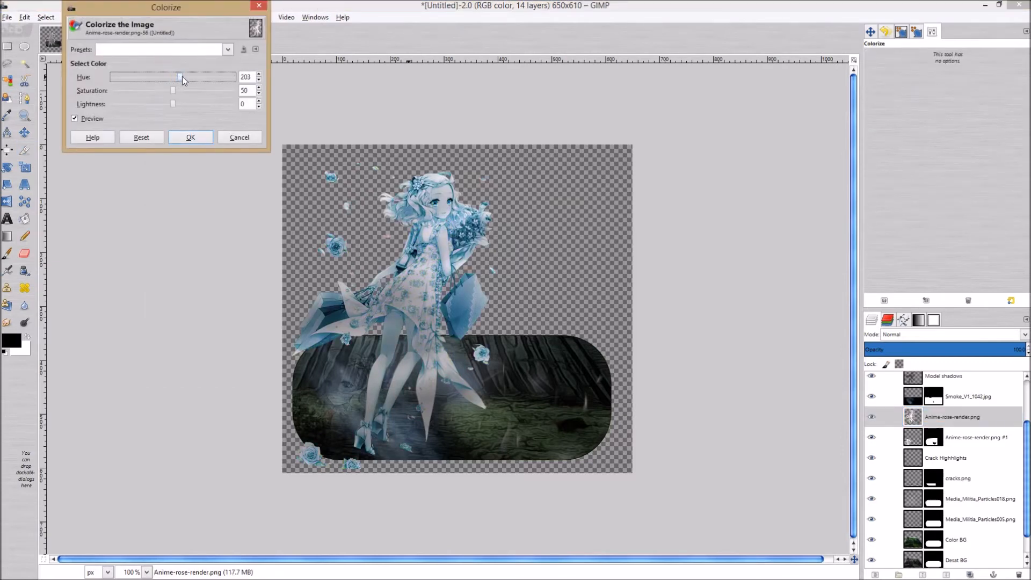
left_click(238, 138)
left_click(141, 17)
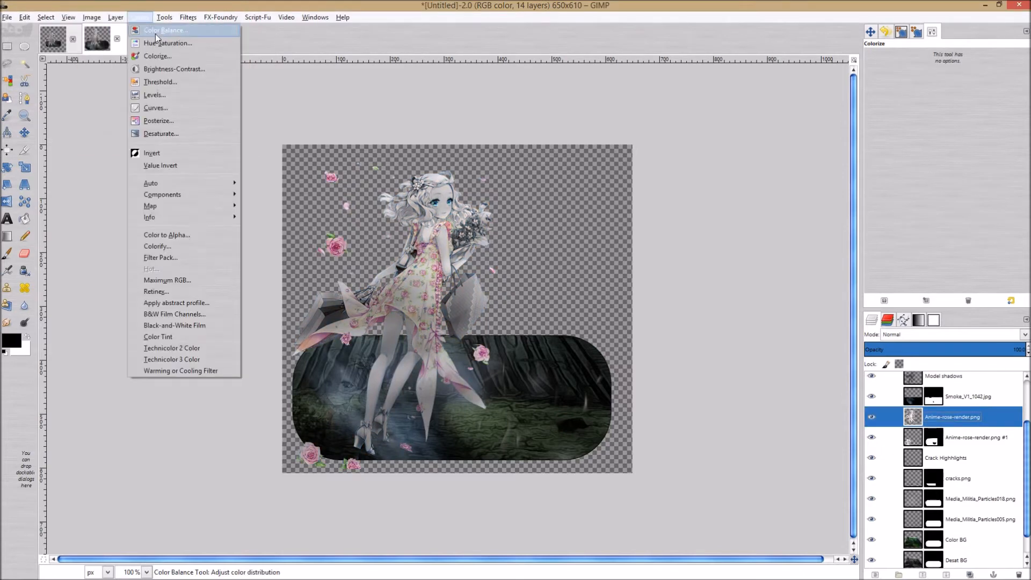
left_click(184, 33)
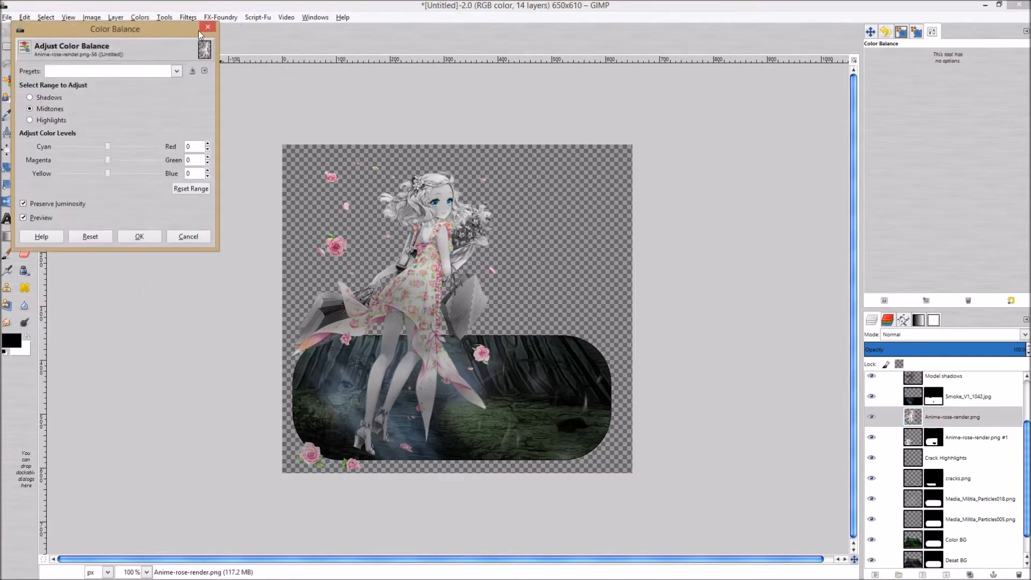
left_click(203, 28)
- Try shifting the cyan tones of the Anime-rose-render.png layer to hue 45 with Hue-Saturation
left_click(140, 17)
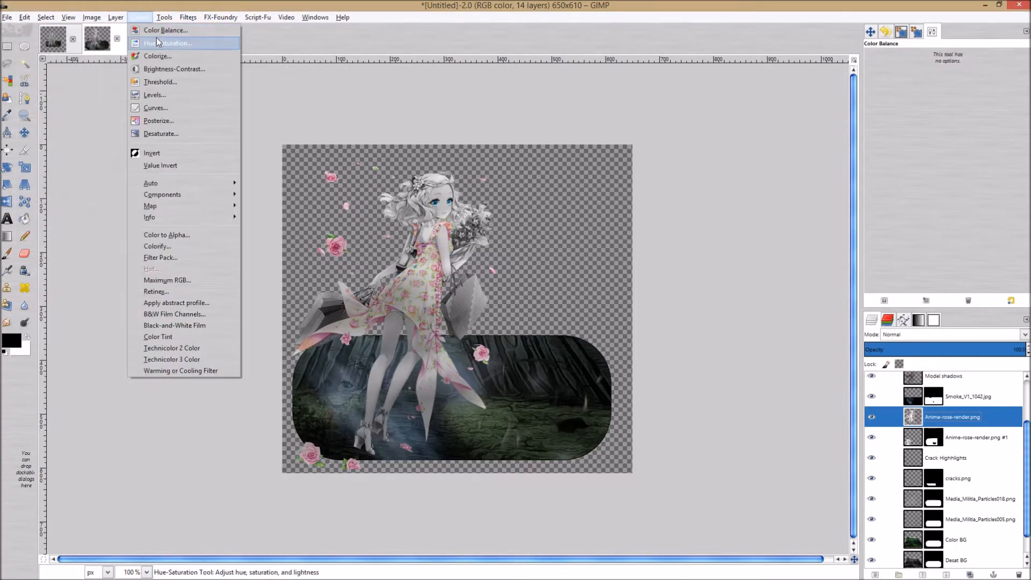
left_click(160, 43)
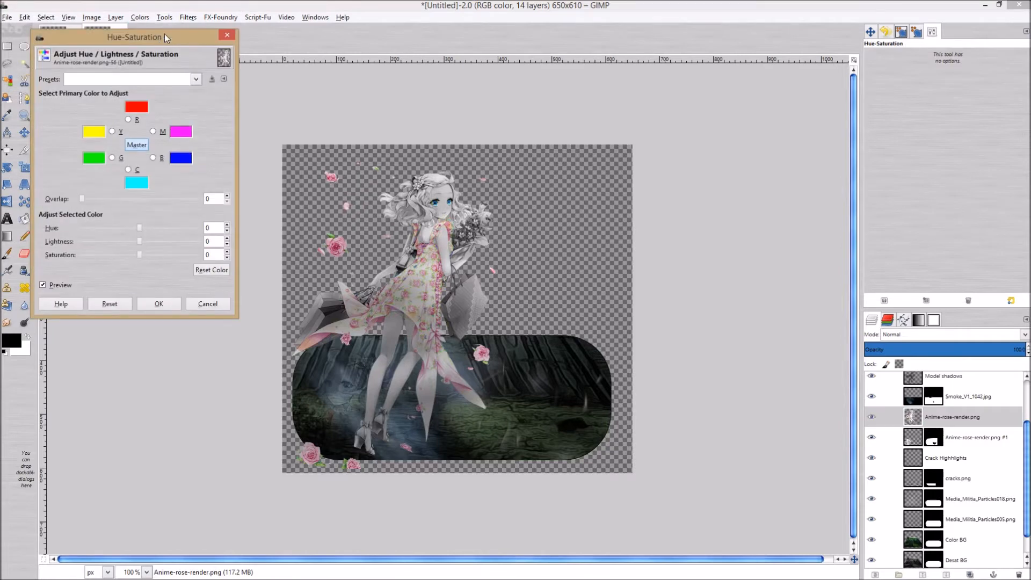
left_click_drag(164, 34, 211, 37)
left_click(175, 172)
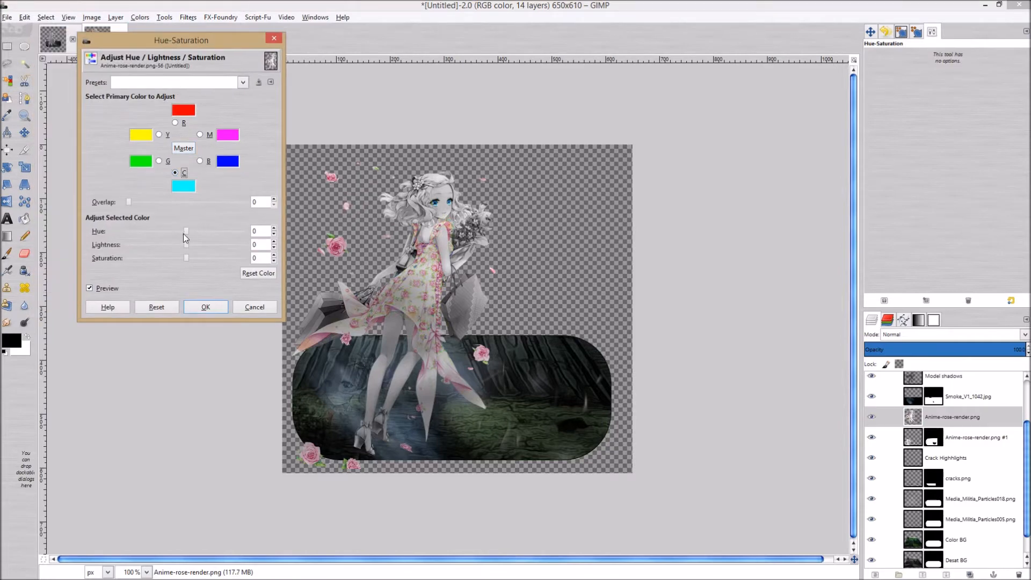
left_click_drag(188, 231, 201, 231)
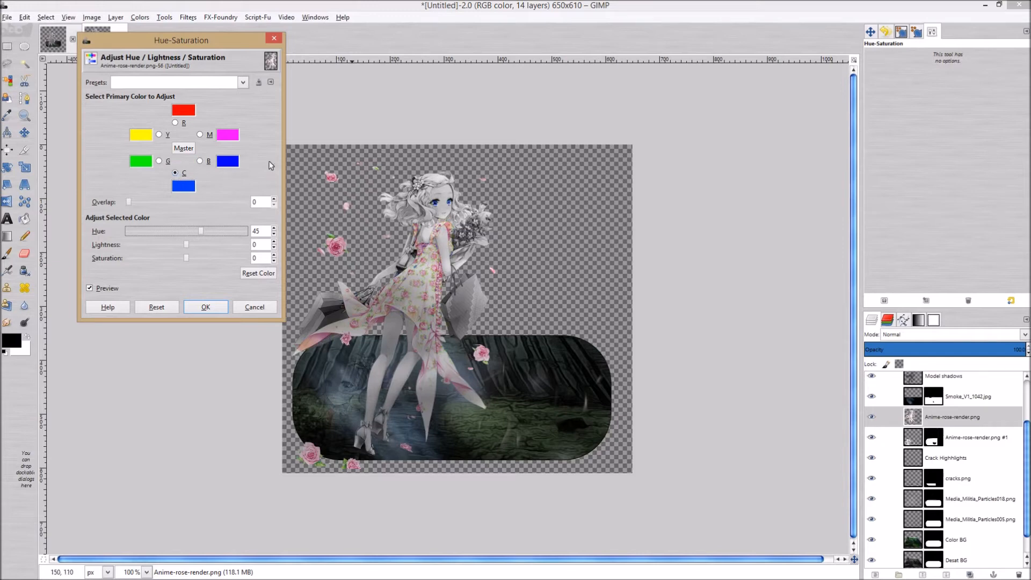
- Try magenta adjustments of hue 82, lightness 30 and saturation -36, and reset all Hue-Saturation values
left_click(201, 134)
left_click_drag(188, 231, 213, 230)
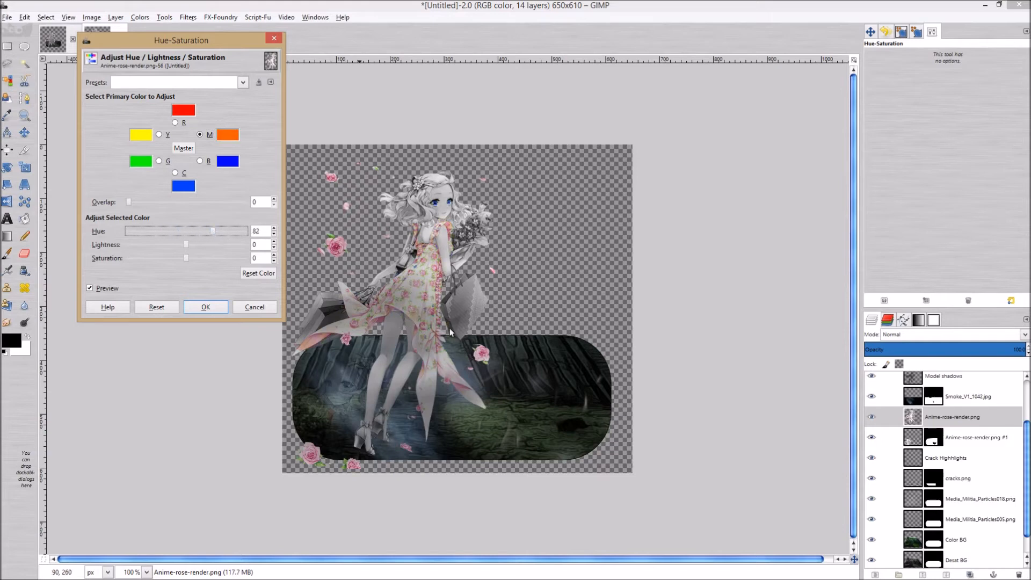
left_click_drag(185, 256, 208, 246)
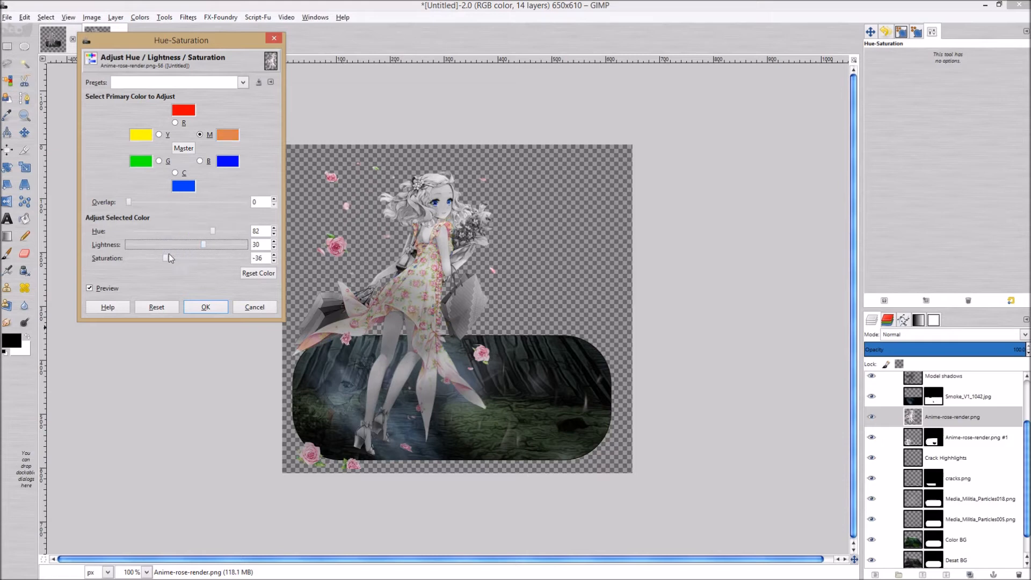
left_click(173, 312)
- Try shifting the model's cyan tones to hue 10, and cancel the Hue-Saturation adjustment
left_click(175, 172)
mouse_move(188, 230)
left_mouse_down()
mouse_move(225, 233)
mouse_move(192, 233)
left_mouse_up()
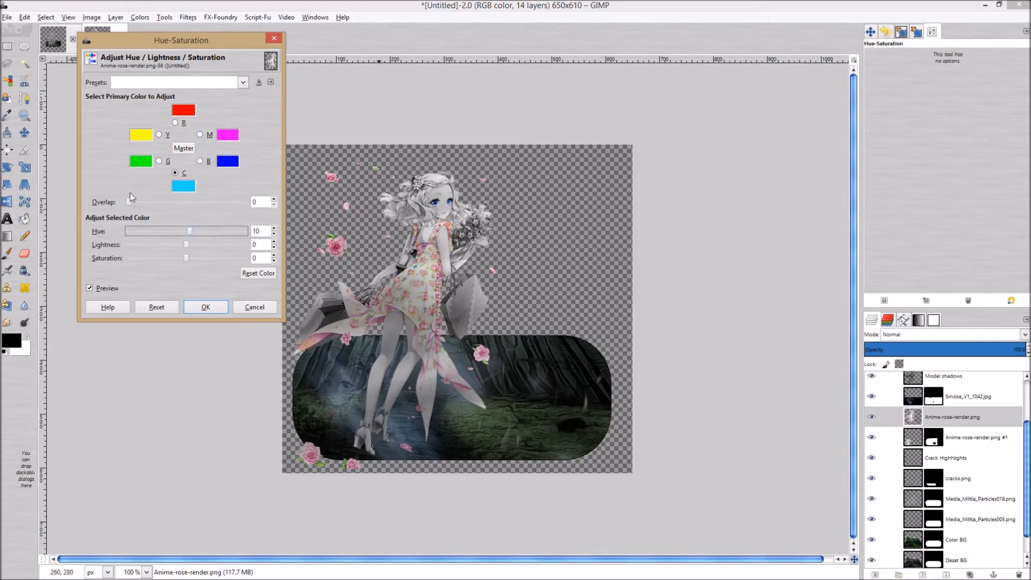
left_click(255, 307)
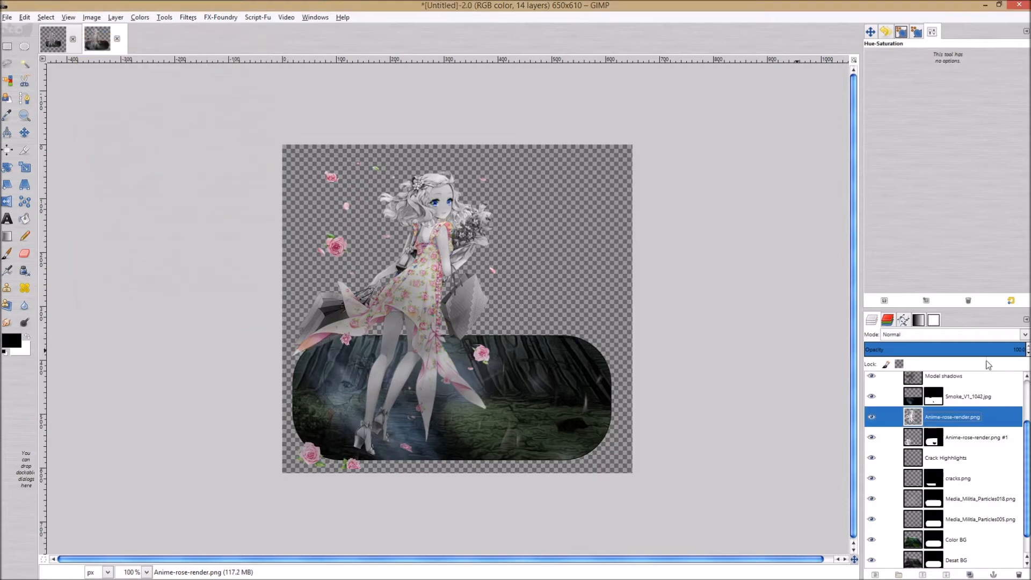
- Make the Drop Shadow and Visible layers at the top of the layer stack visible again
scroll(889, 475, "up", 3)
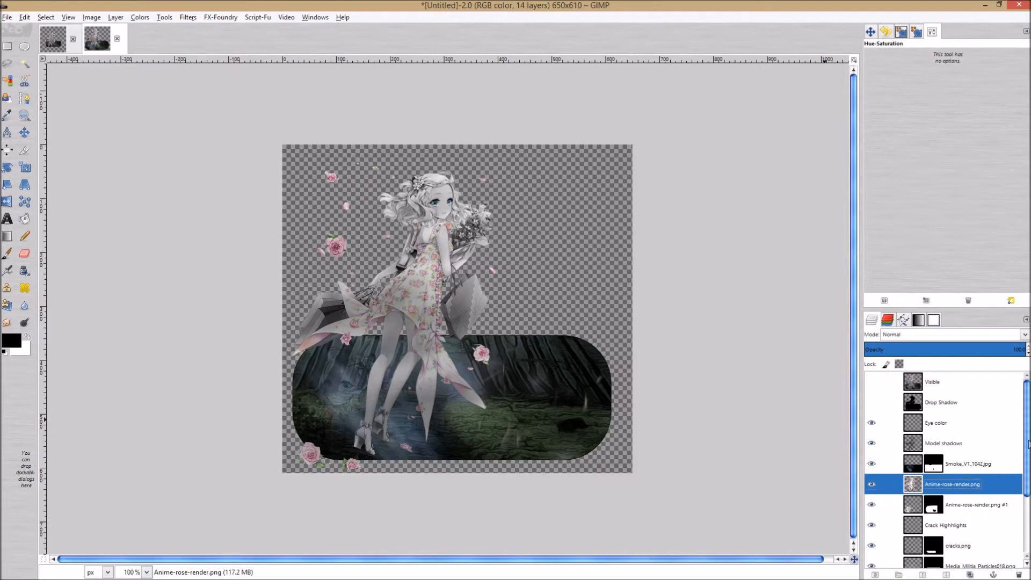
left_click(871, 402)
left_click(872, 381)
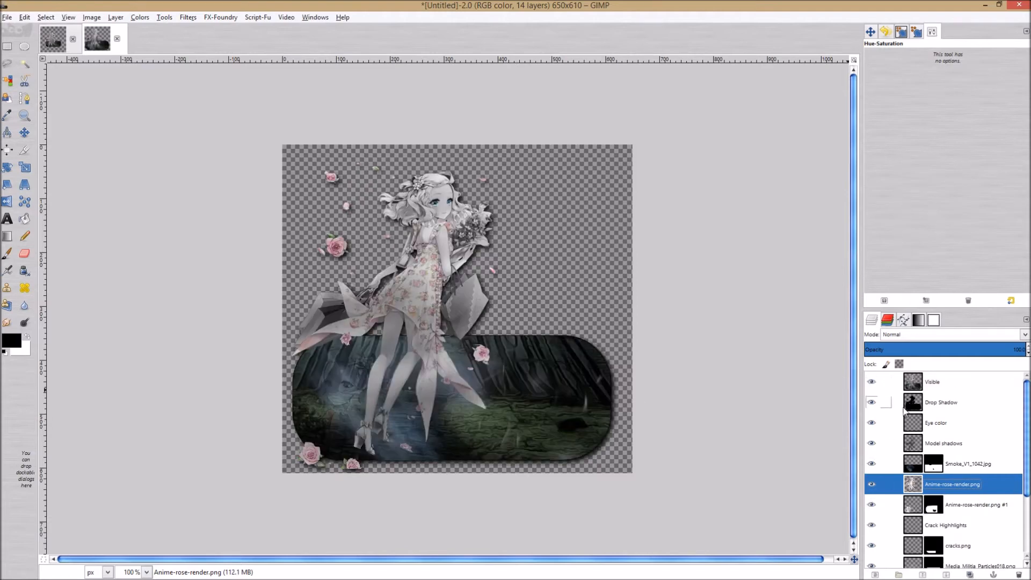
- Save the project as Anime_Sig.xcf in the Anime_0Sig_02 folder on the desktop
left_click(8, 16)
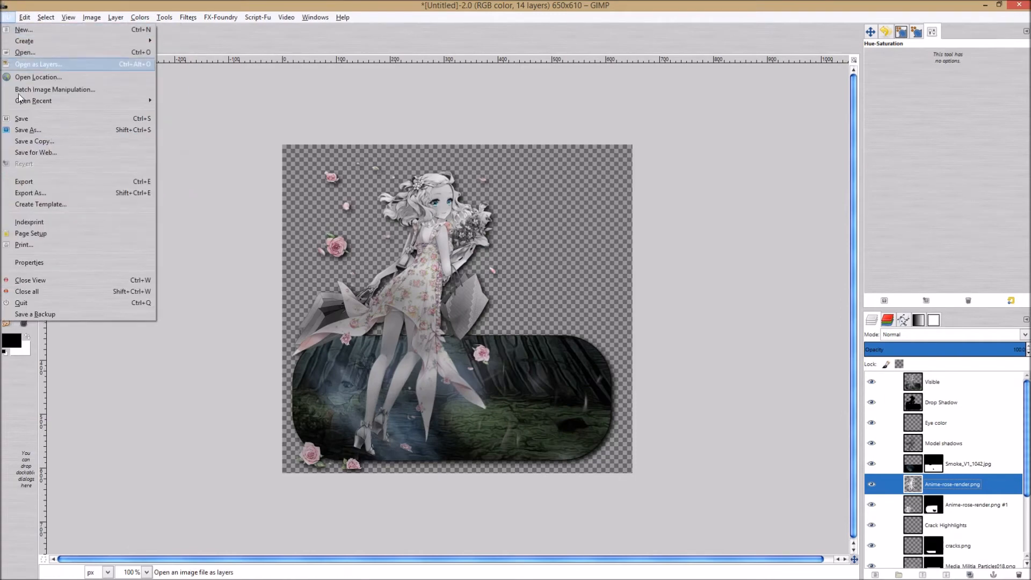
left_click(33, 130)
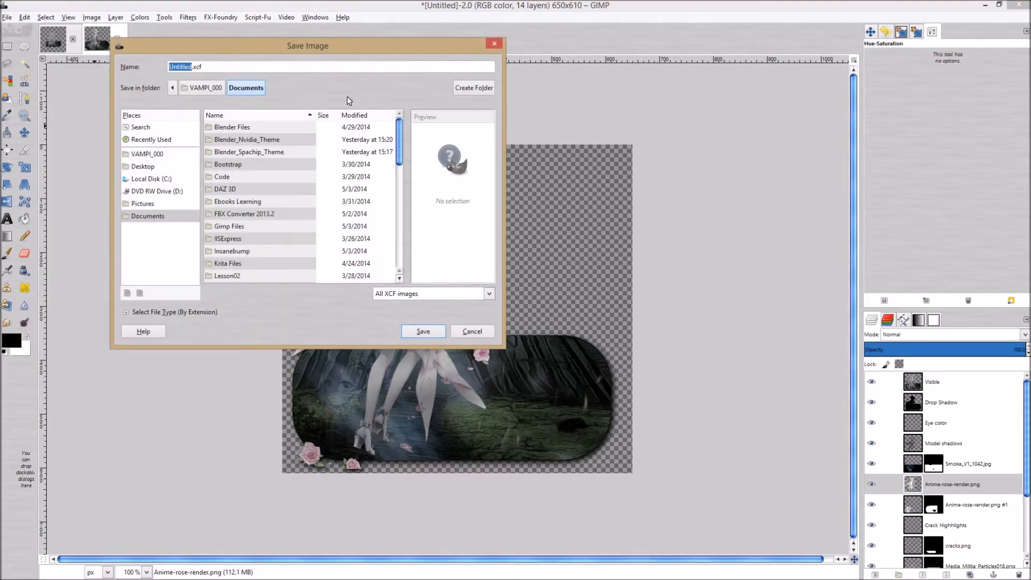
type("Anime_Sig")
left_click(151, 166)
left_click(255, 129)
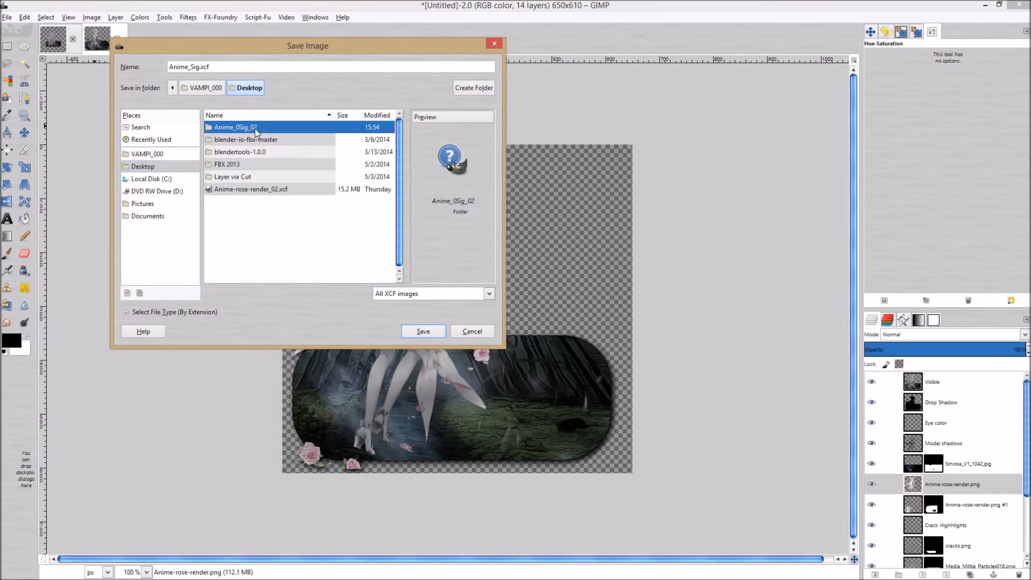
double_click(256, 129)
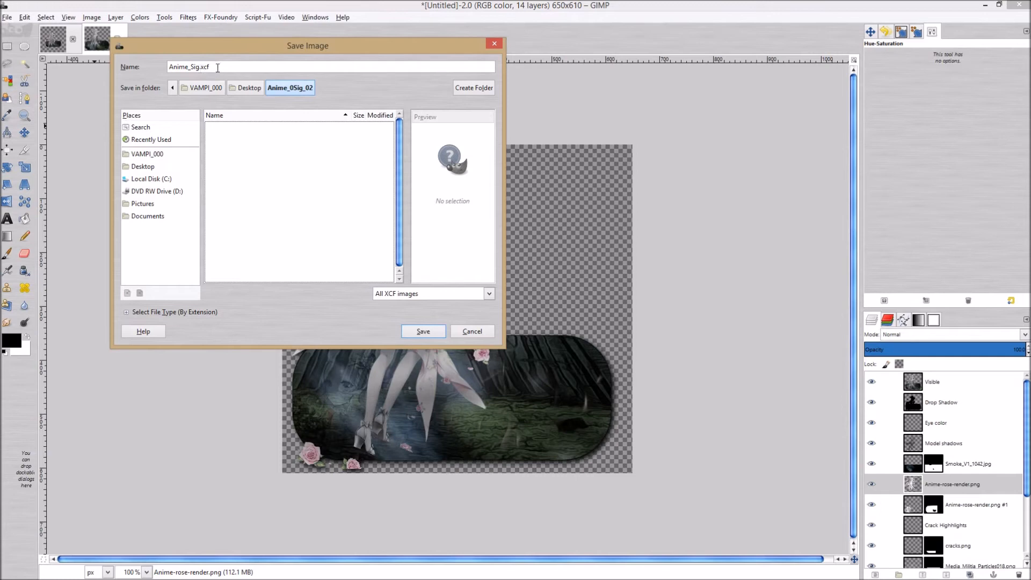
left_click(424, 334)
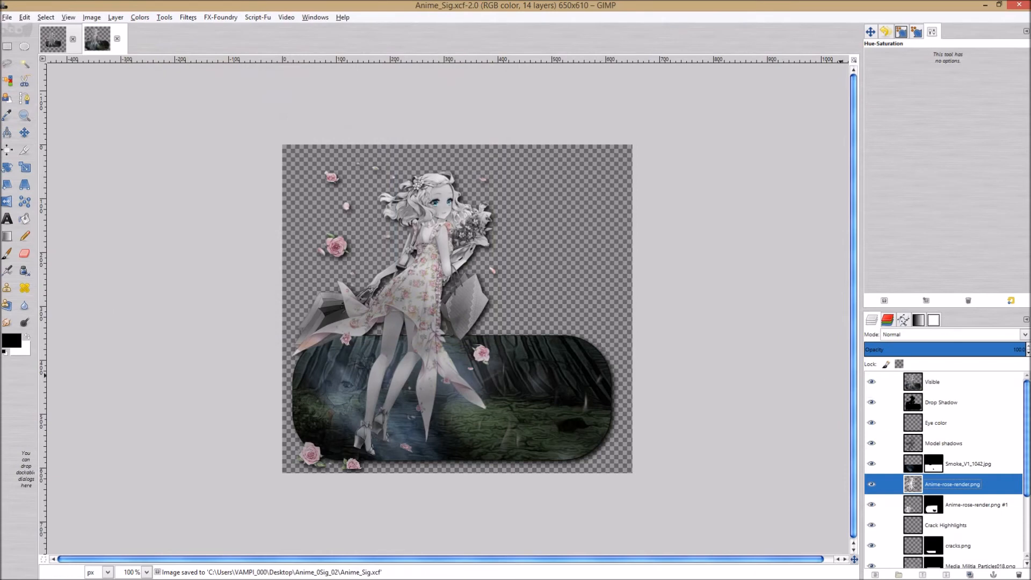
scroll(945, 467, "down", 2)
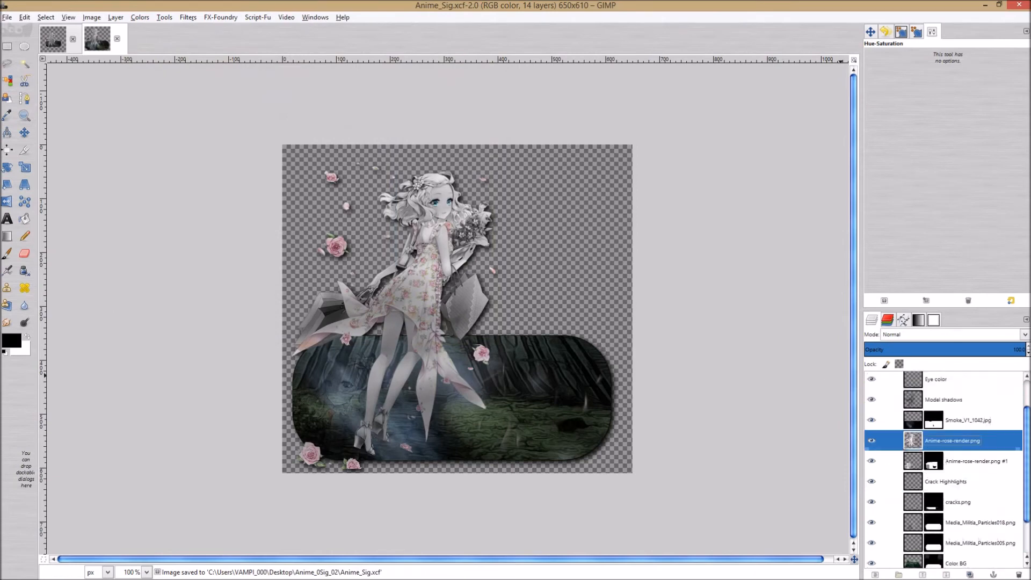
scroll(945, 467, "up", 2)
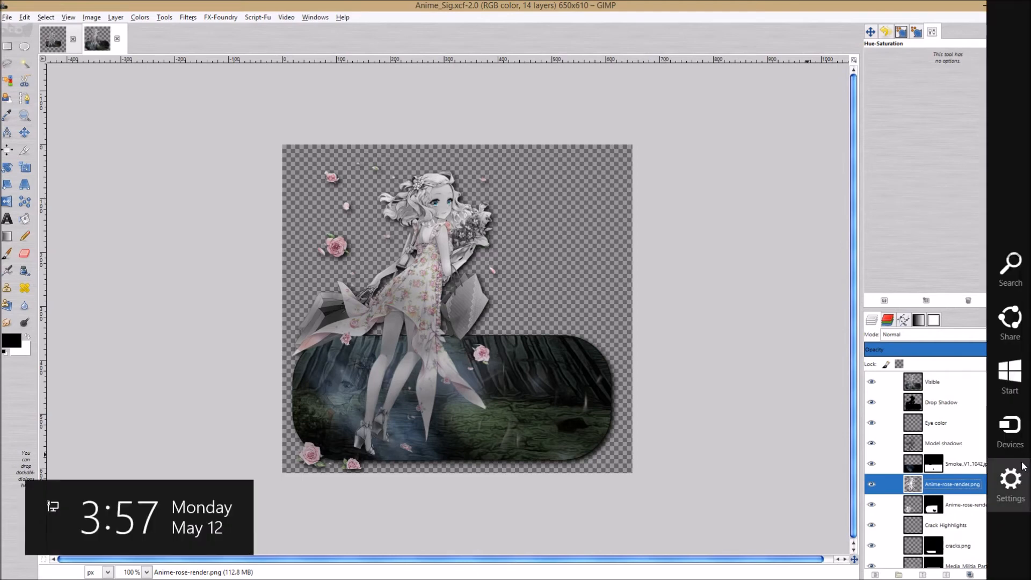
scroll(1019, 415, "down", 3)
scroll(1018, 415, "up", 3)
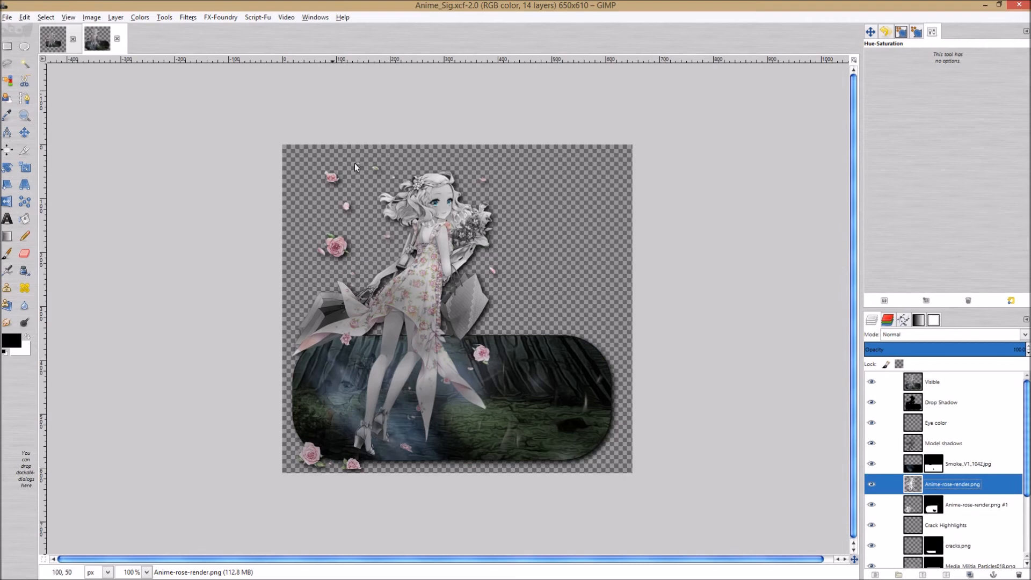
- View the Anime sig 2 image from the My signature Pack folder in Pictures, and close the viewer
left_click(81, 18)
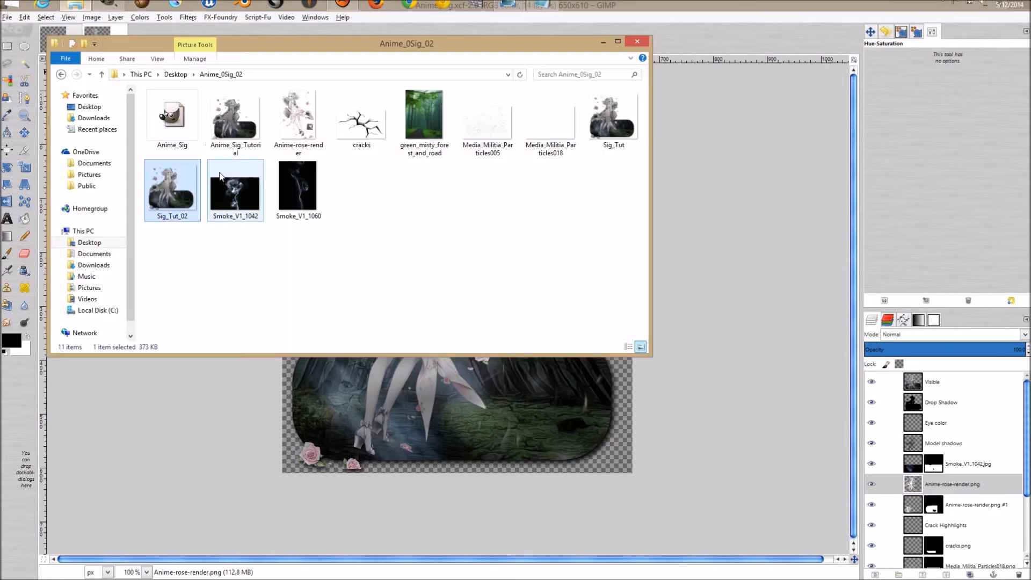
left_click(90, 288)
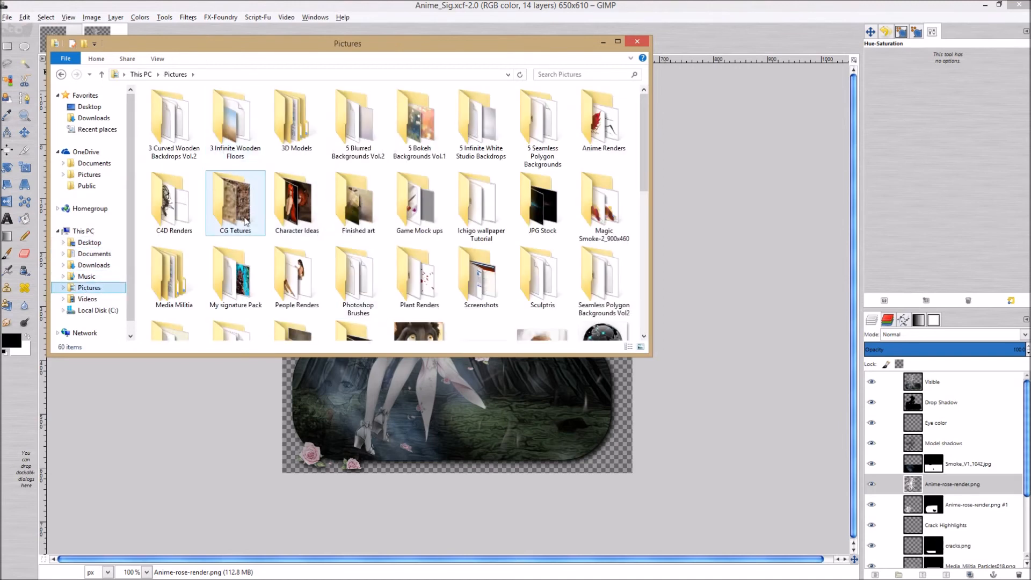
double_click(235, 274)
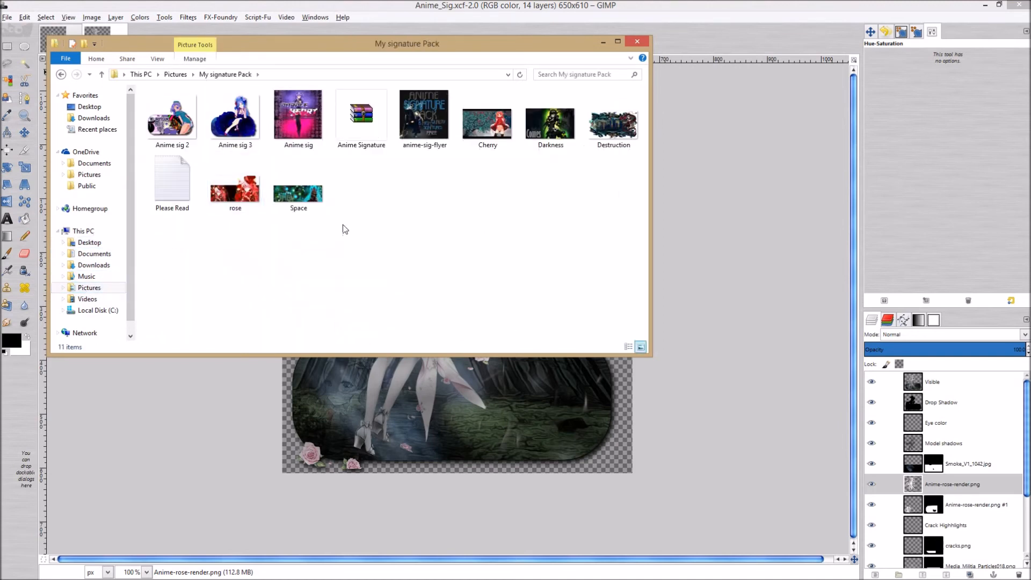
double_click(197, 117)
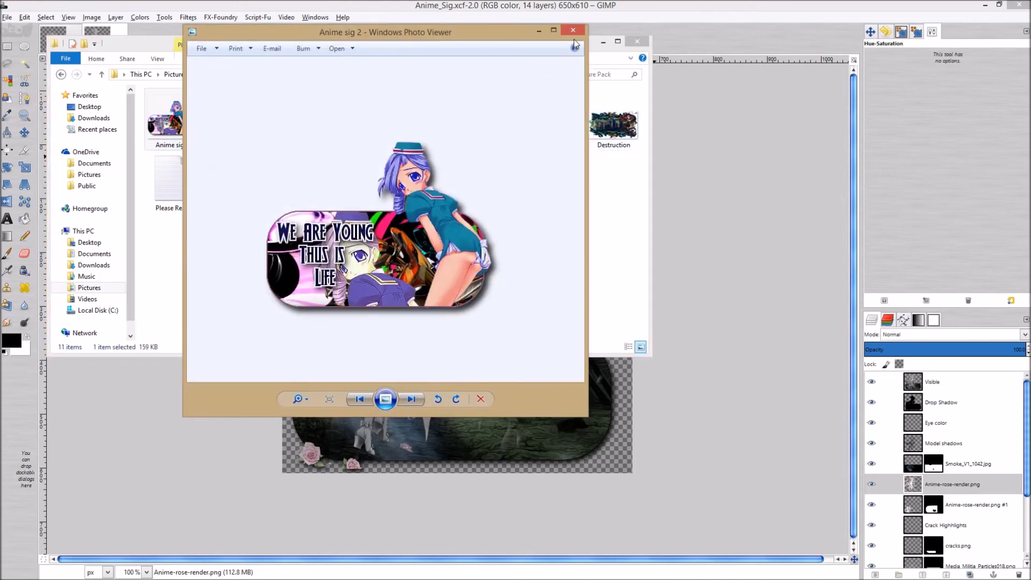
left_click(636, 42)
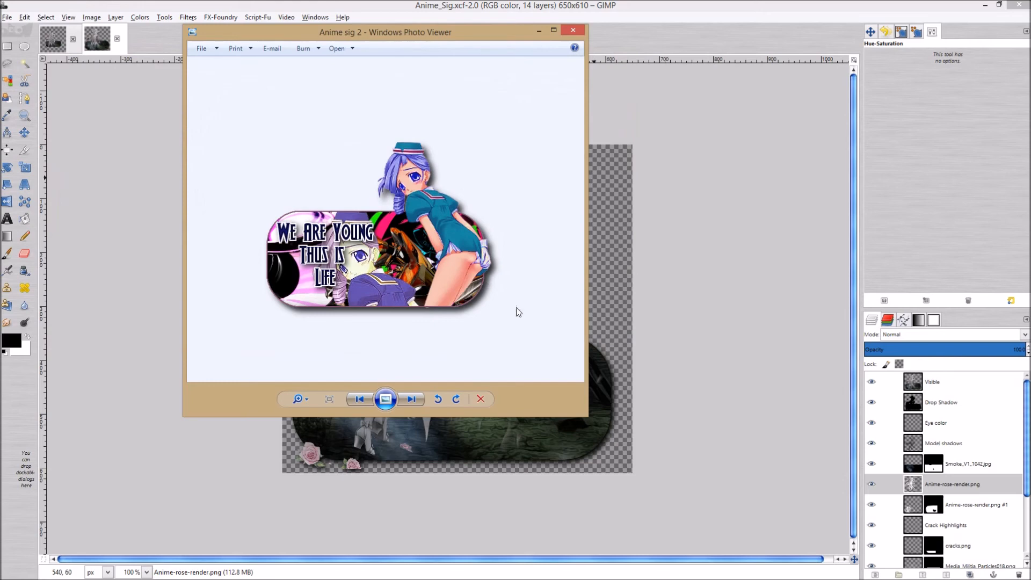
left_click_drag(417, 41, 330, 62)
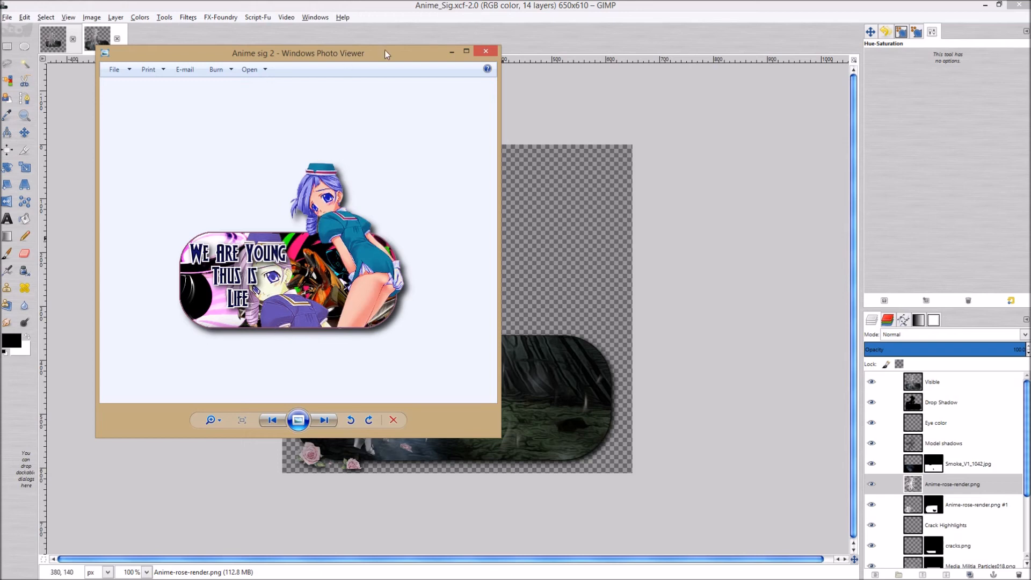
left_click(487, 51)
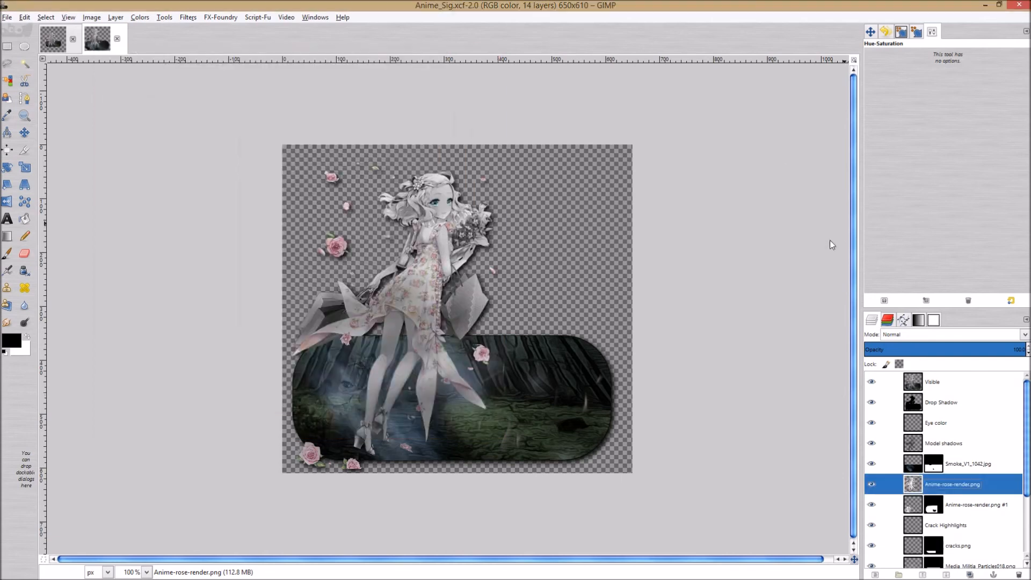